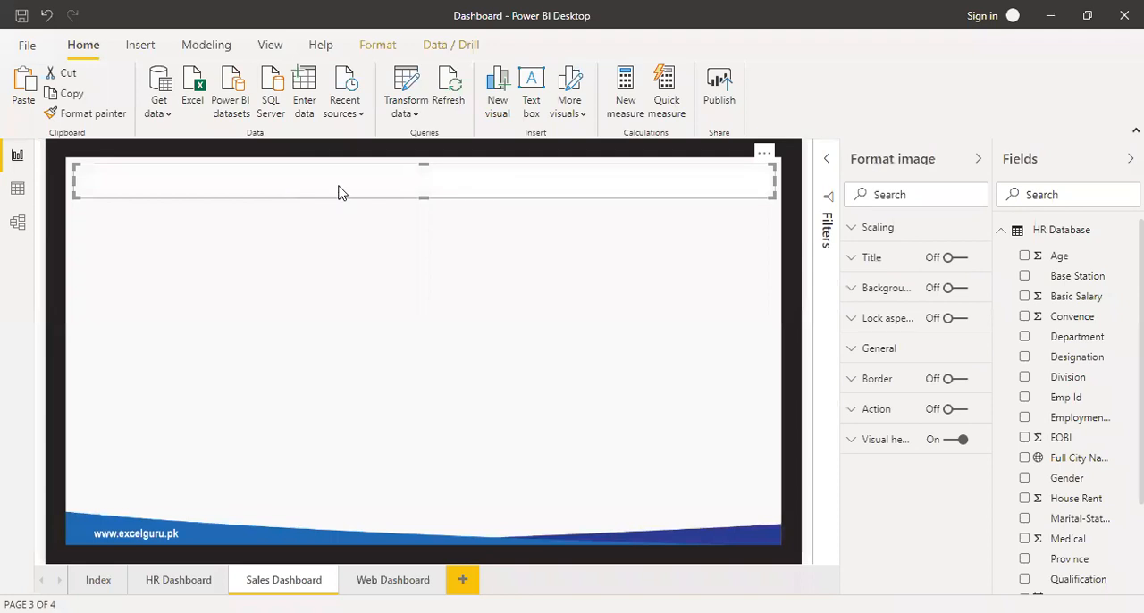
Make the white header image slightly taller and copy the Sales Dashboard icon and label from the Index page onto the Sales Dashboard page.
{"action": "left_click_drag", "start_coordinate": [422, 197], "coordinate": [421, 206]}
{"action": "left_click", "coordinate": [98, 579]}
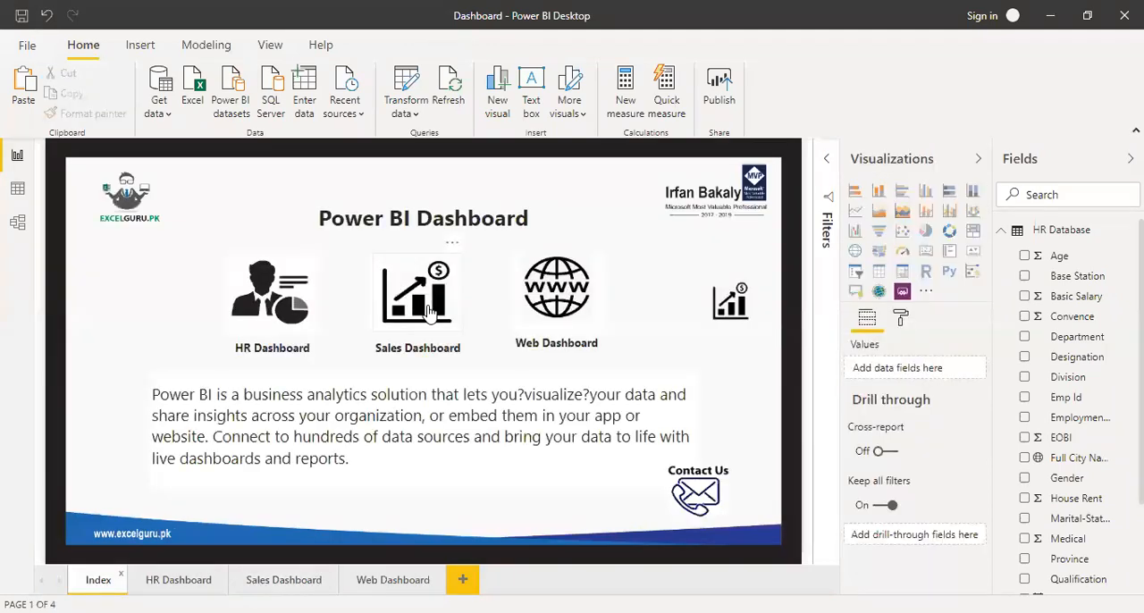
{"action": "left_click", "coordinate": [429, 309]}
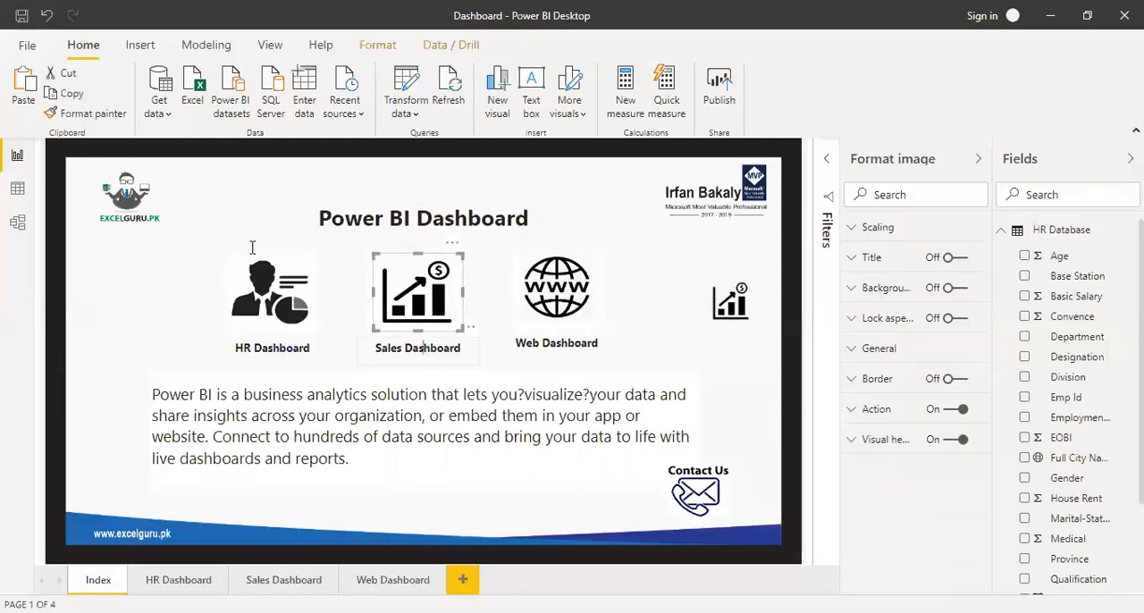
{"action": "left_click", "coordinate": [428, 346], "text": "ctrl"}
{"action": "left_click", "coordinate": [71, 97]}
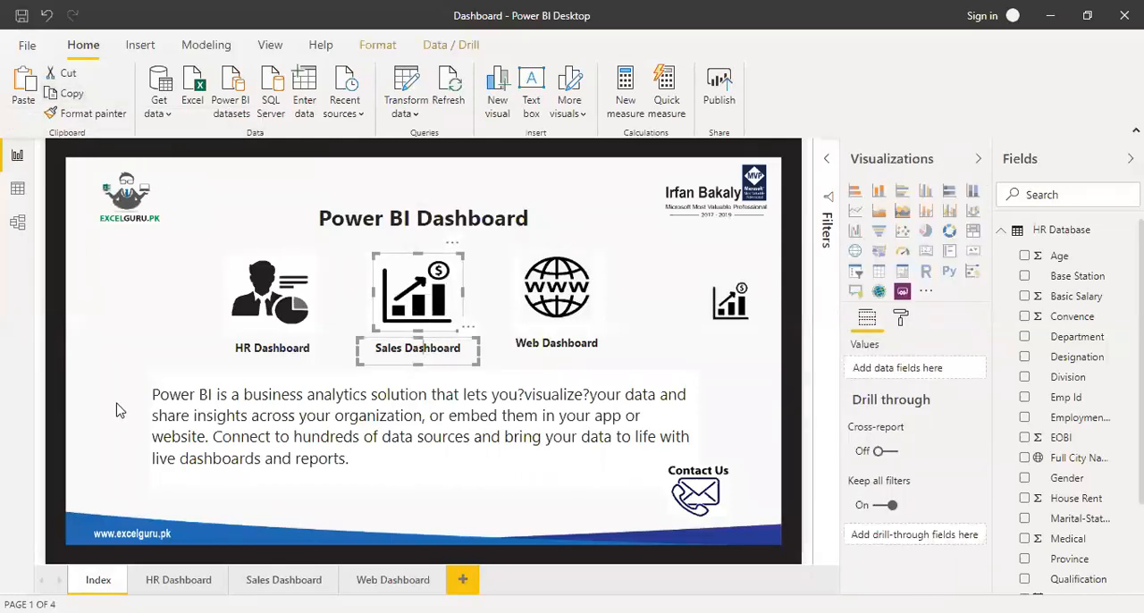
{"action": "left_click", "coordinate": [284, 580]}
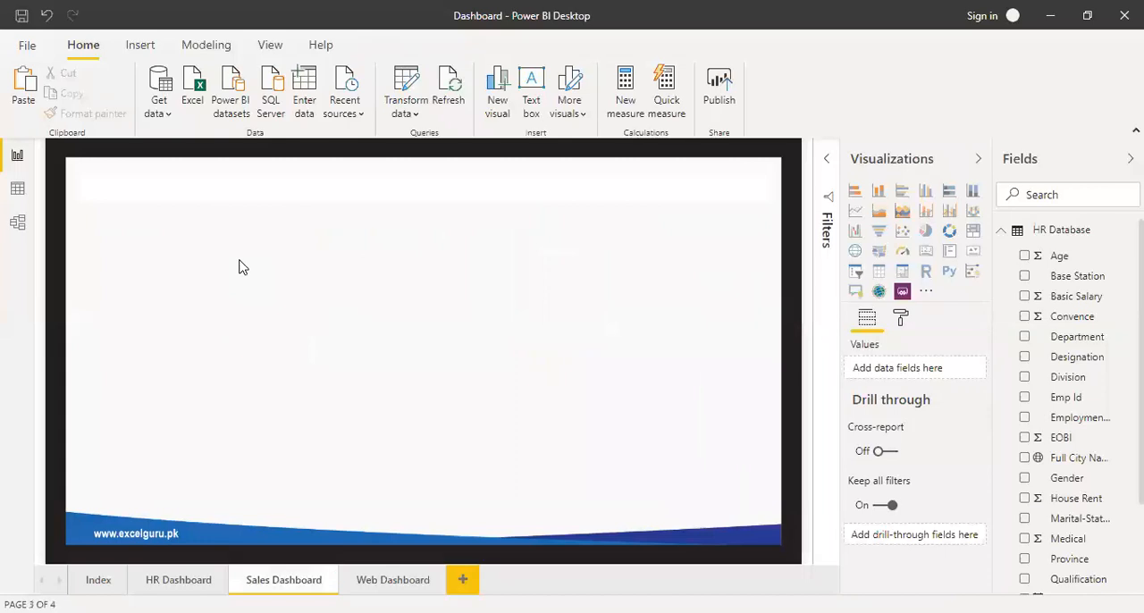
{"action": "left_click", "coordinate": [358, 318]}
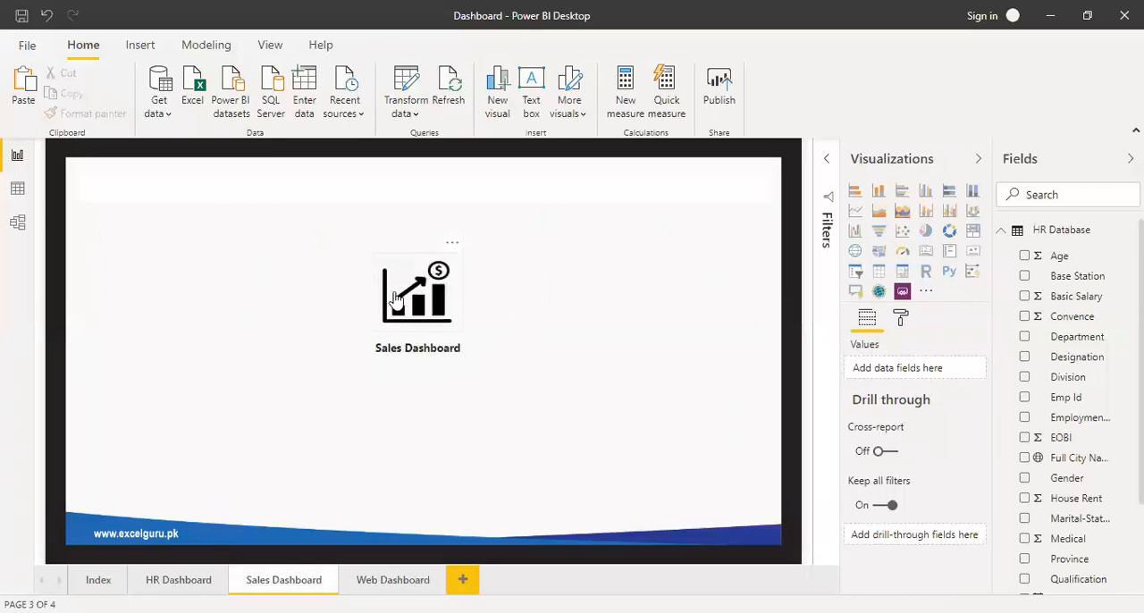
Shrink the pasted chart icon, move it to the left end of the header strip, and place the Sales Dashboard label beside it.
{"action": "left_click", "coordinate": [454, 327]}
{"action": "left_click_drag", "start_coordinate": [458, 331], "coordinate": [98, 194]}
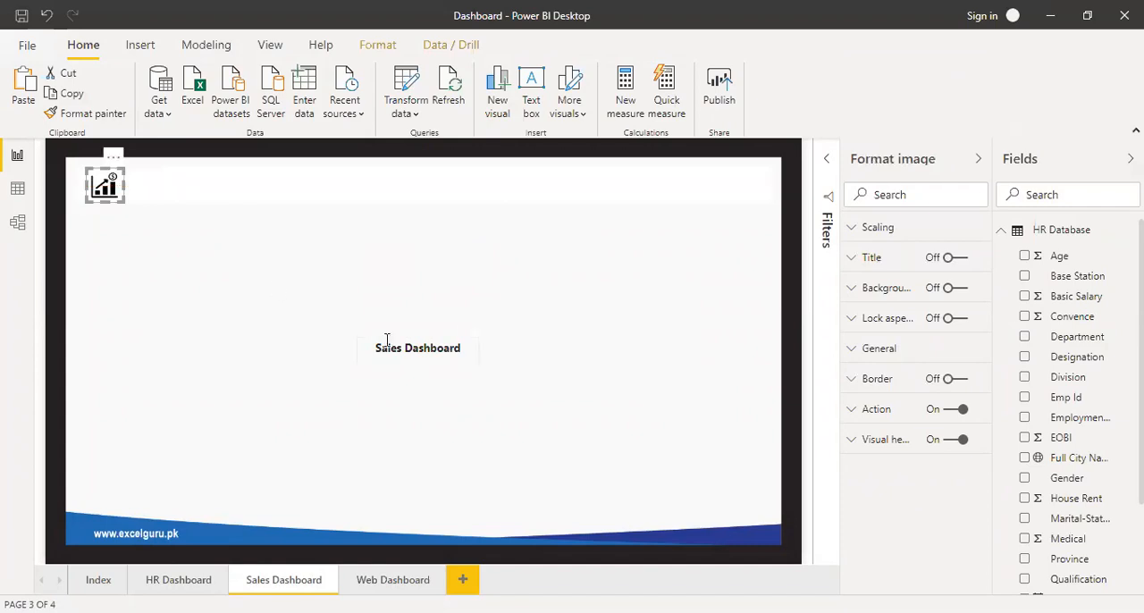
{"action": "left_click", "coordinate": [452, 347]}
{"action": "left_click_drag", "start_coordinate": [472, 336], "coordinate": [246, 171]}
{"action": "left_click", "coordinate": [273, 293]}
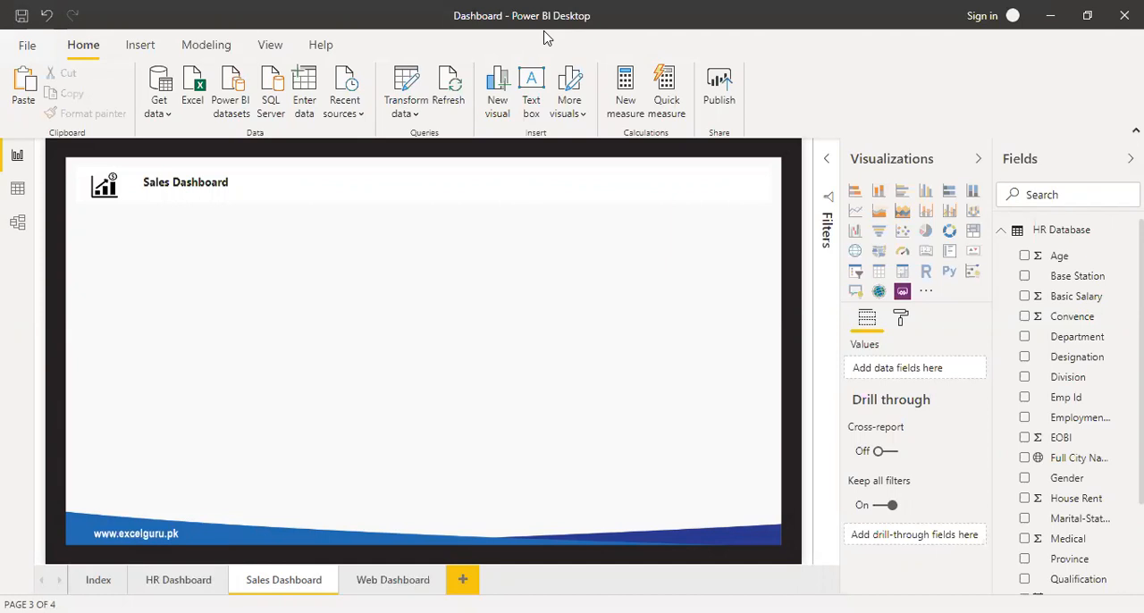
Switch to the Excel Files folder in File Explorer and open the Date 2016-2017 workbook in Excel.
{"action": "key", "text": "alt+Tab"}
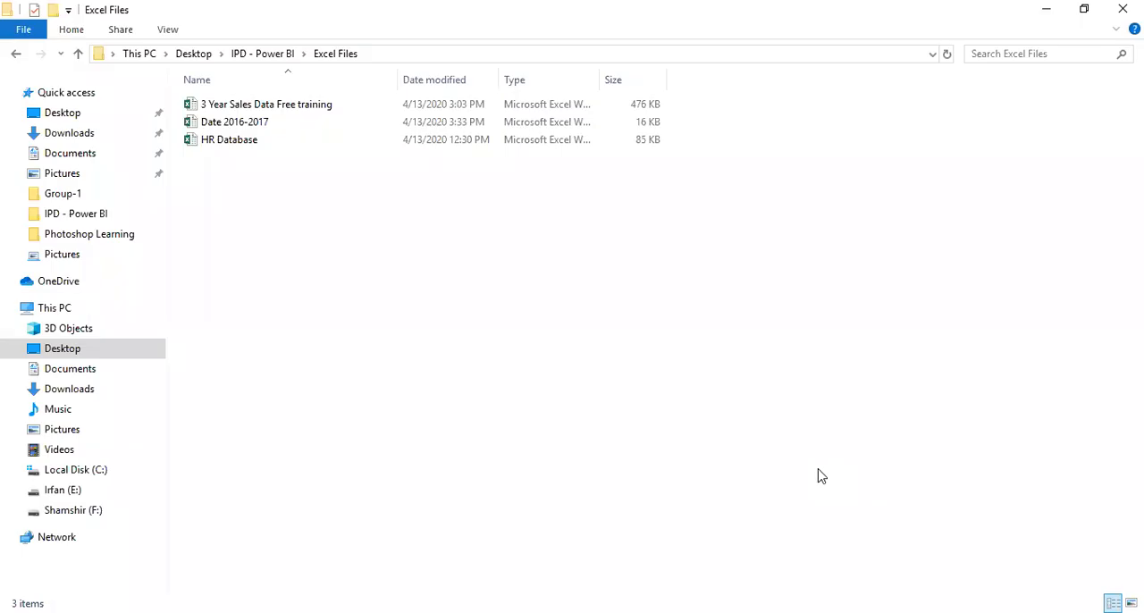
{"action": "left_click", "coordinate": [234, 147]}
{"action": "left_click", "coordinate": [238, 124]}
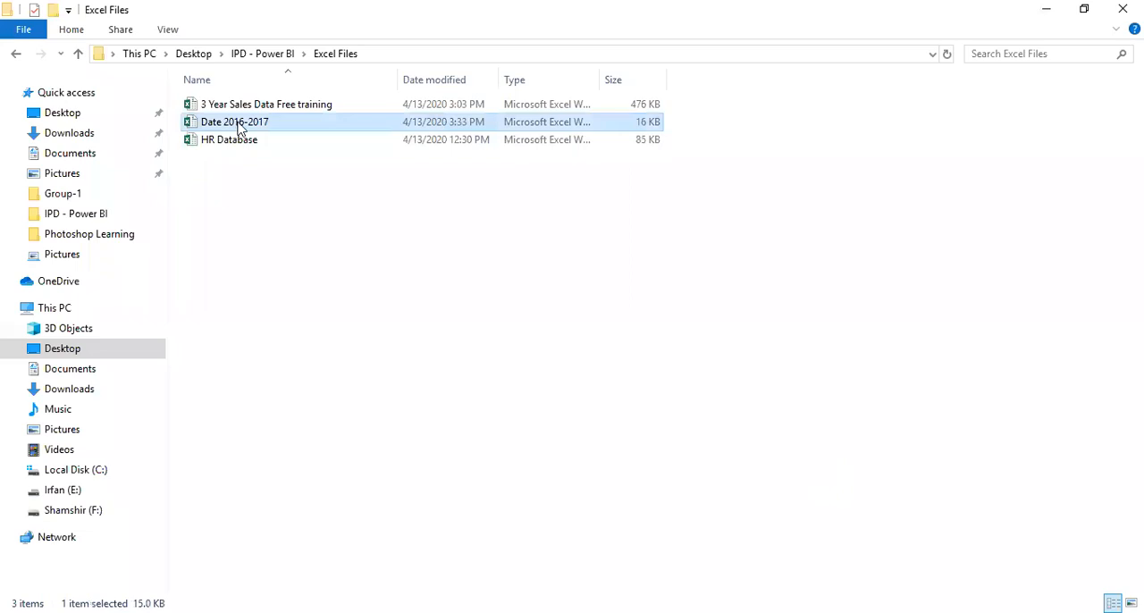
{"action": "left_click", "coordinate": [248, 109]}
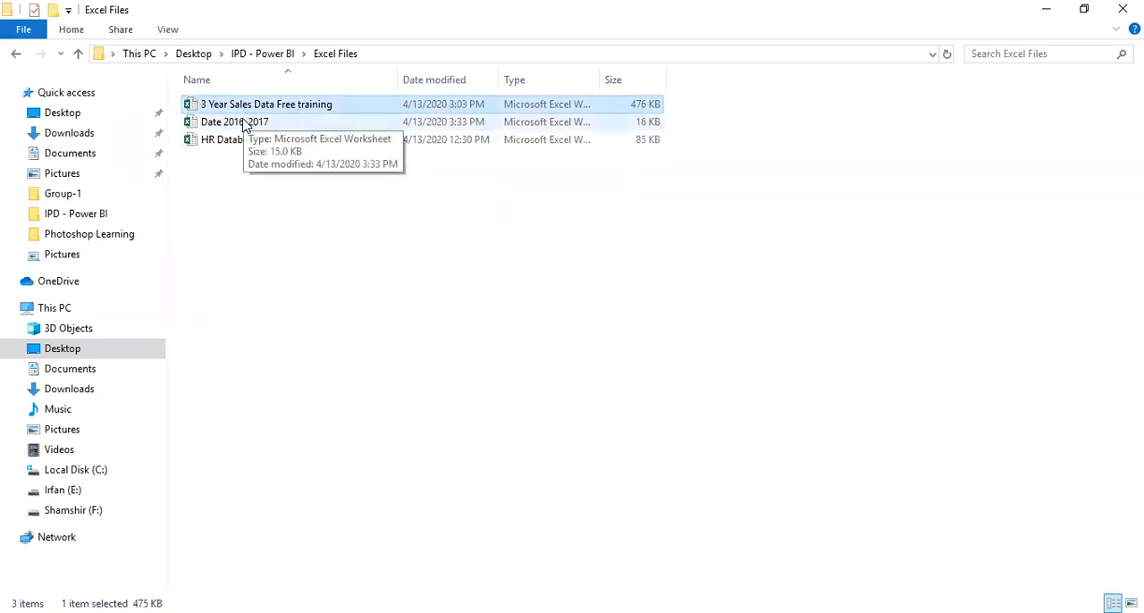
{"action": "double_click", "coordinate": [245, 124]}
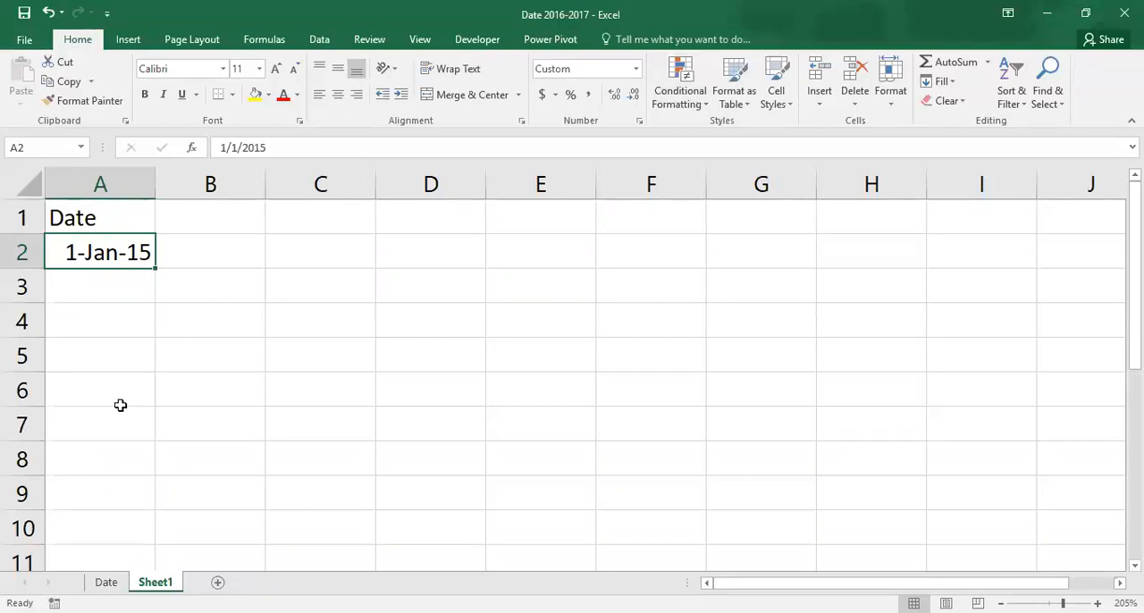
Examine the Date sheet's date column from its first to its last entry.
{"action": "key", "text": "ctrl+Page_Up"}
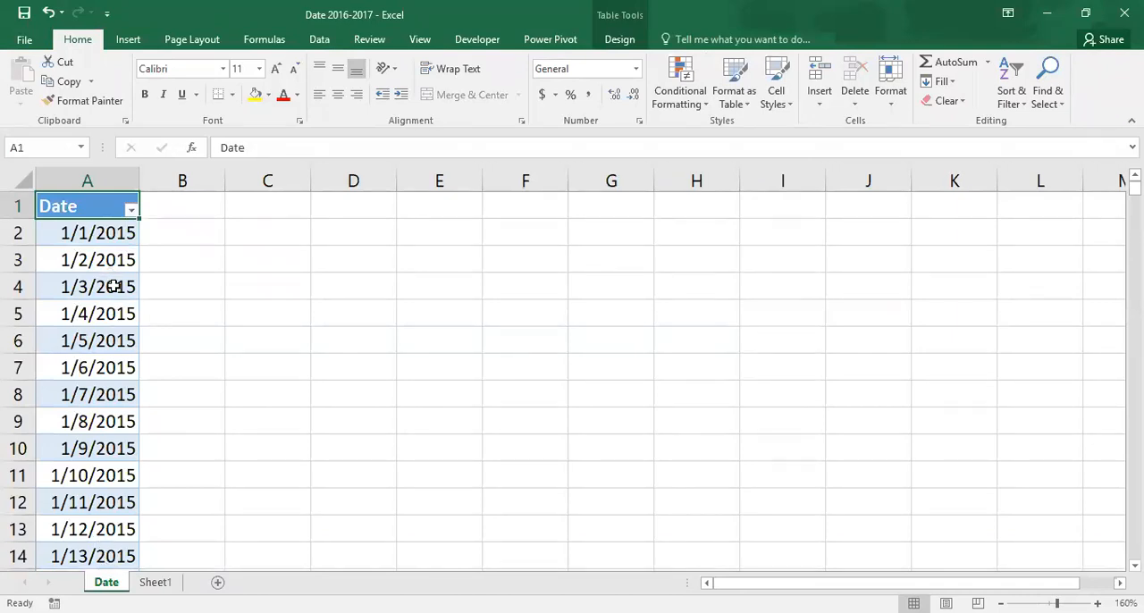
{"action": "key", "text": "ctrl+Down"}
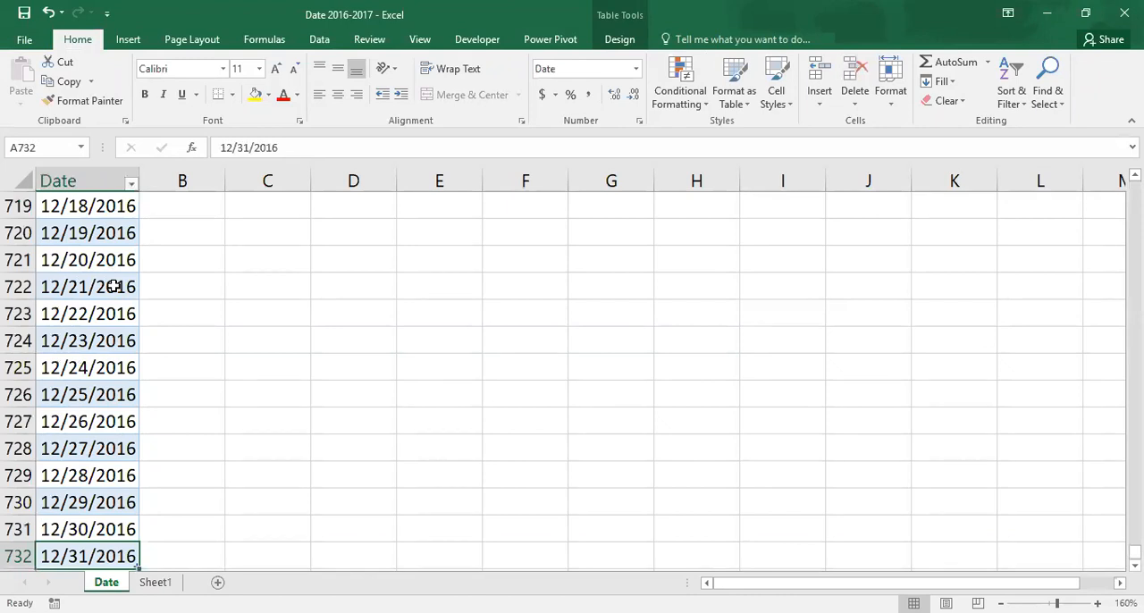
{"action": "key", "text": "ctrl+Up"}
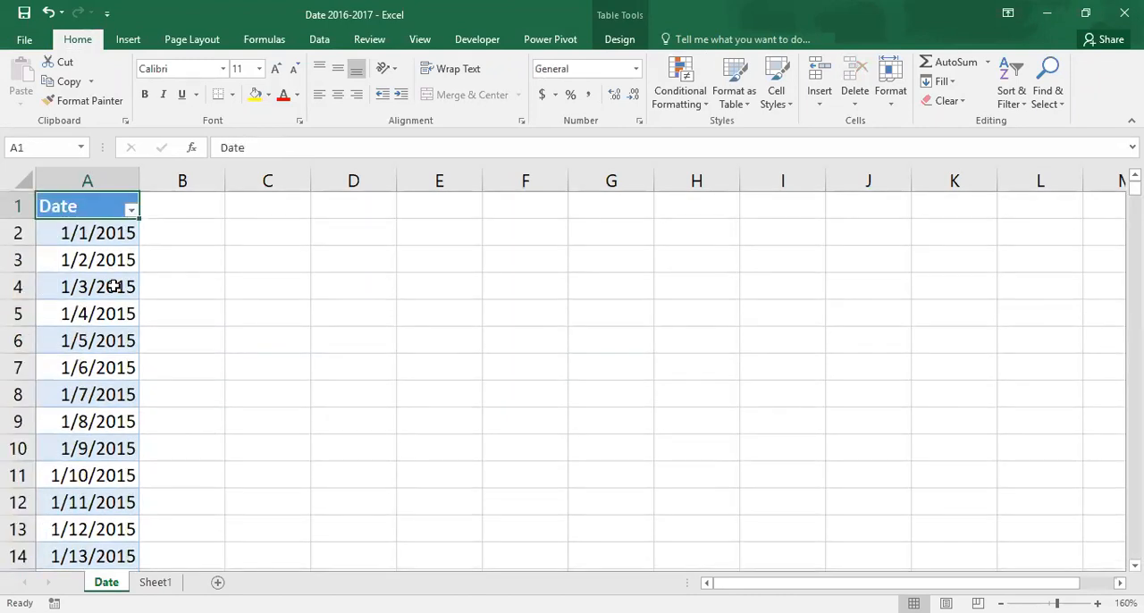
On Sheet1, fill a daily date series down the column from A2 with stop value 31-dec-16, and autofit column A.
{"action": "left_click", "coordinate": [154, 582]}
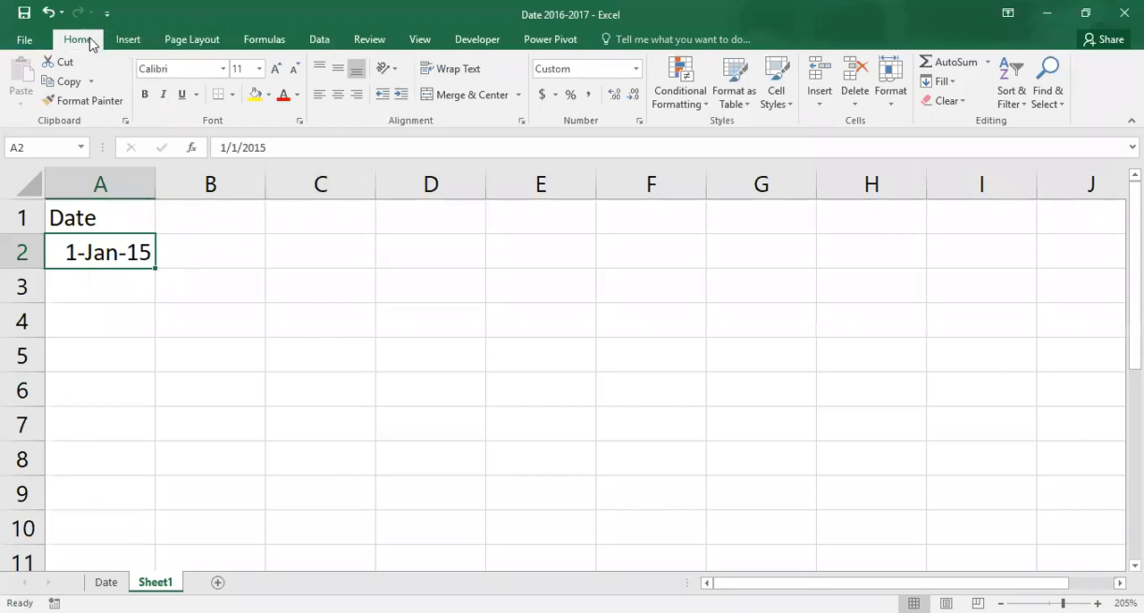
{"action": "left_click", "coordinate": [955, 83]}
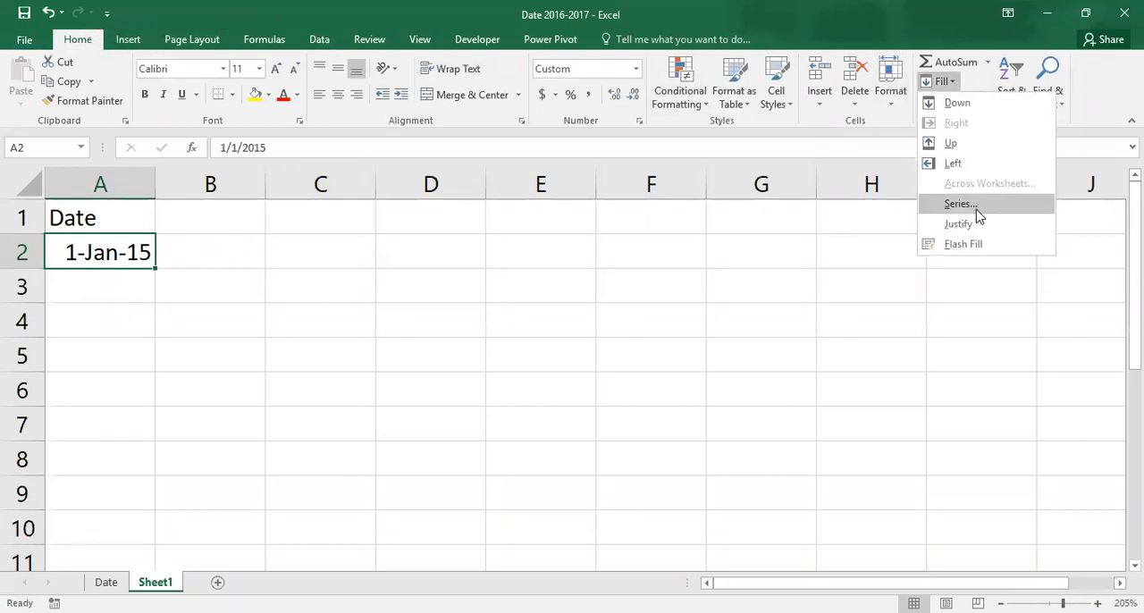
{"action": "left_click", "coordinate": [976, 211]}
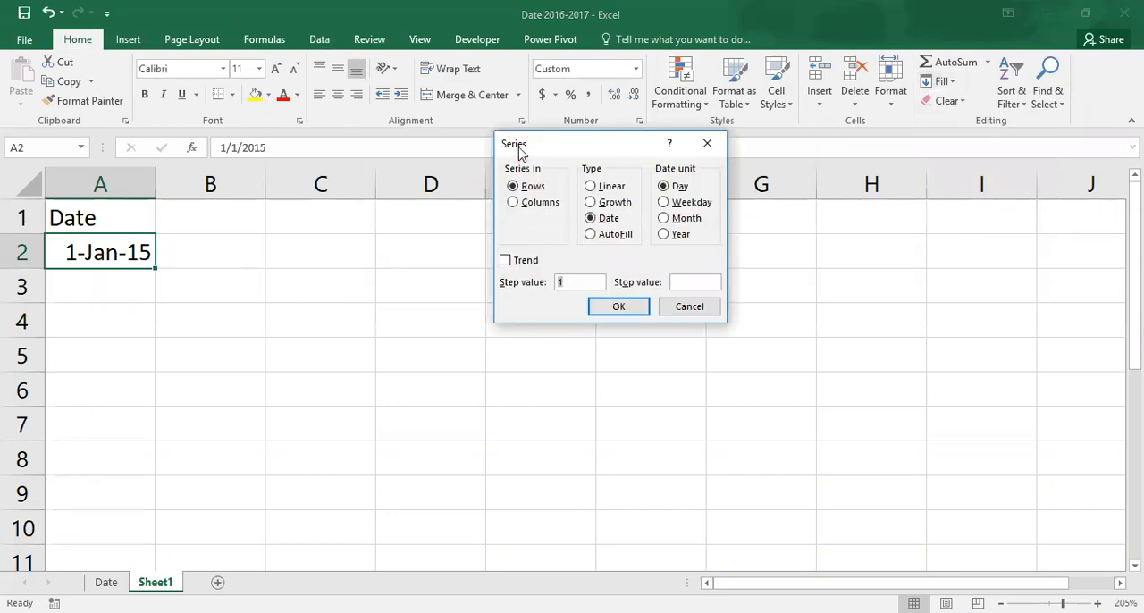
{"action": "left_click", "coordinate": [537, 203]}
{"action": "left_click", "coordinate": [685, 282]}
{"action": "type", "text": "31-dec-16"}
{"action": "left_click", "coordinate": [617, 308]}
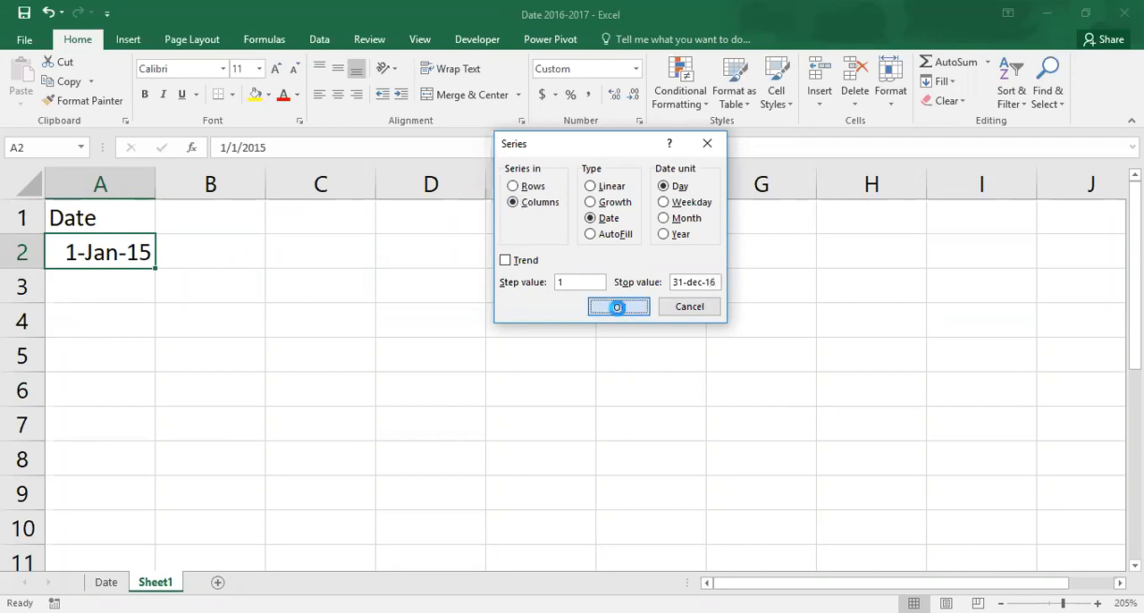
{"action": "key", "text": "ctrl+Down"}
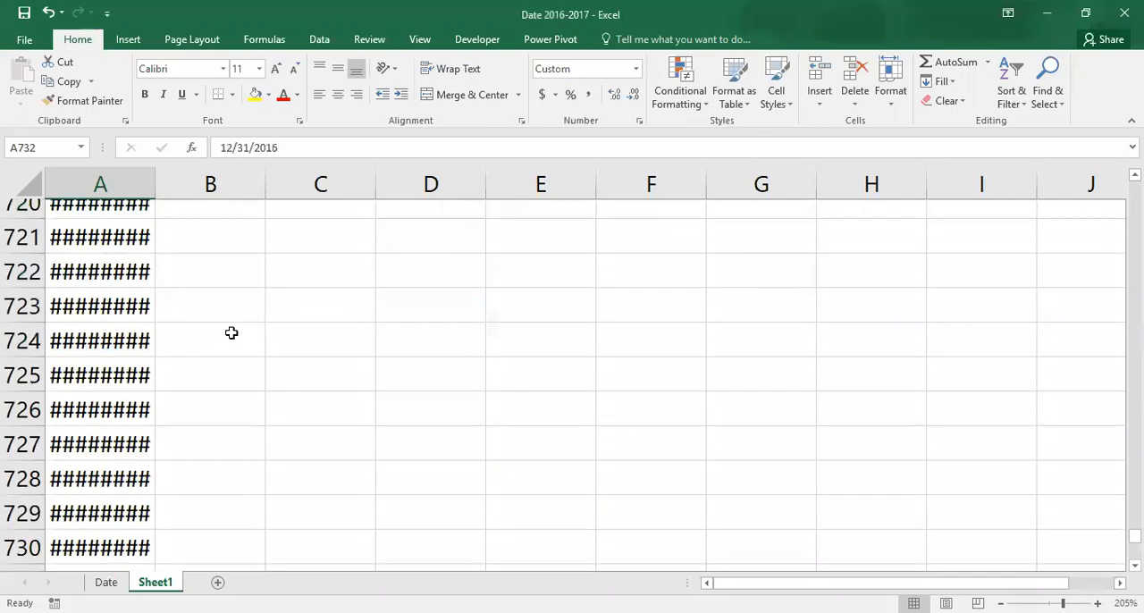
{"action": "double_click", "coordinate": [156, 185]}
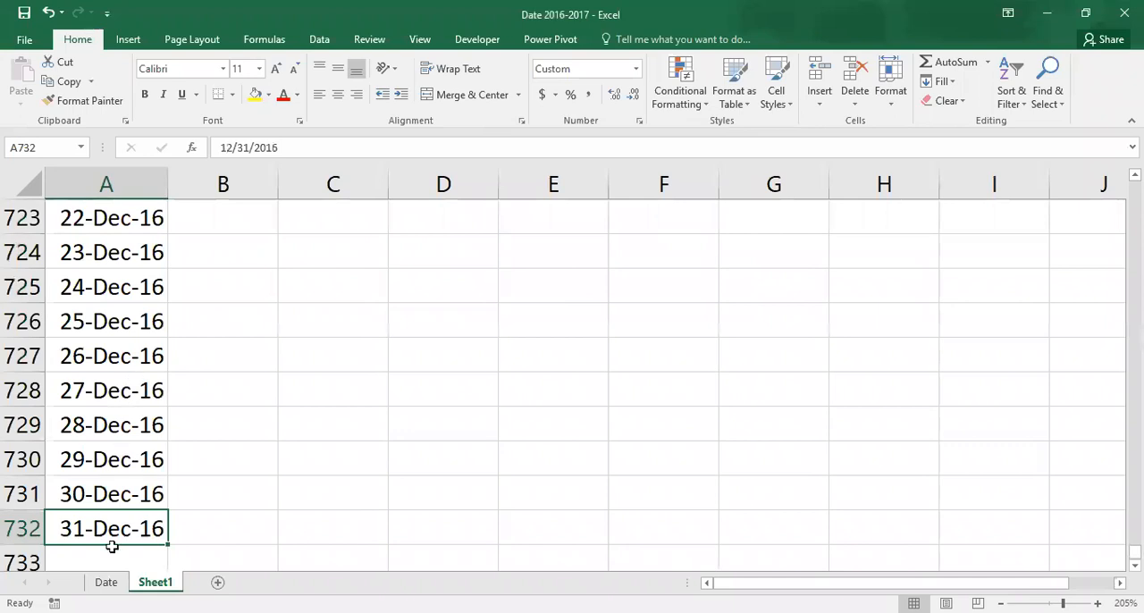
Return to the Date sheet and close the workbook without saving the changes.
{"action": "left_click", "coordinate": [106, 582]}
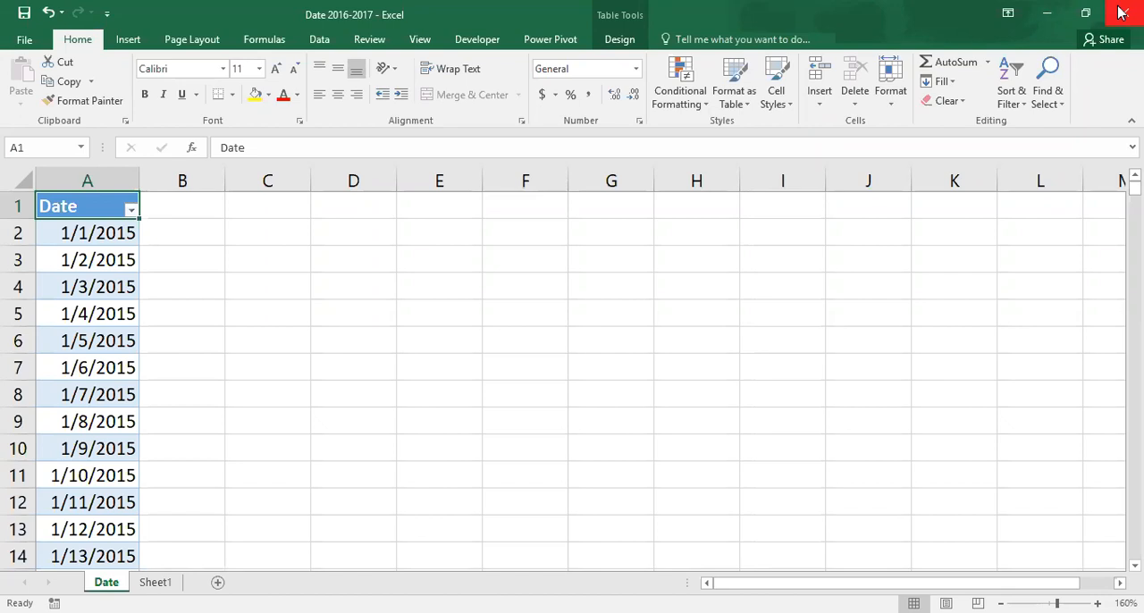
{"action": "left_click", "coordinate": [1122, 13]}
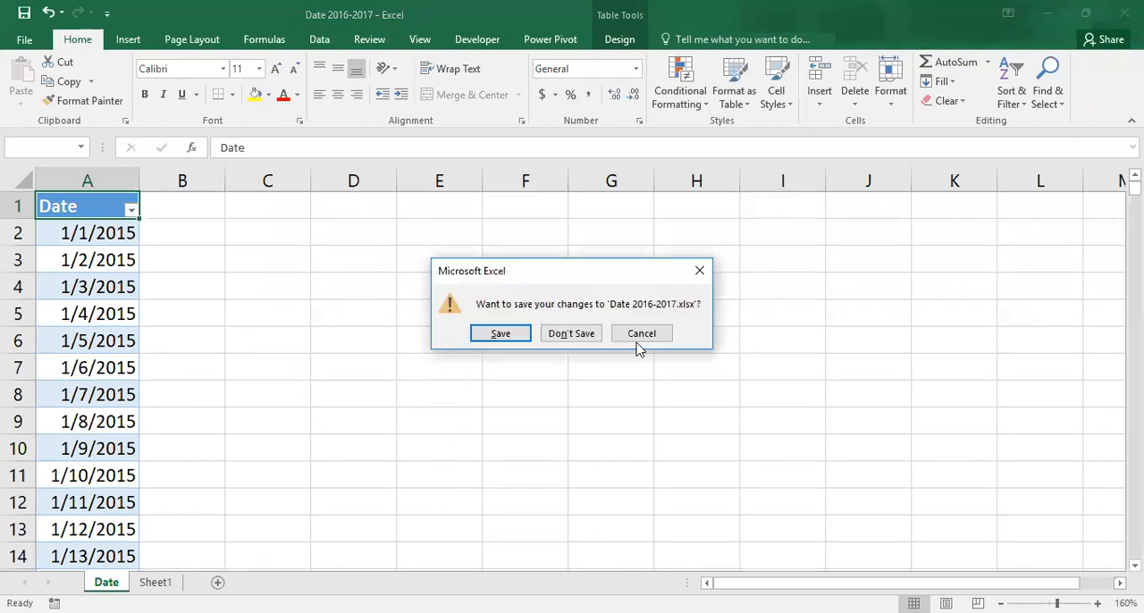
{"action": "left_click", "coordinate": [573, 335]}
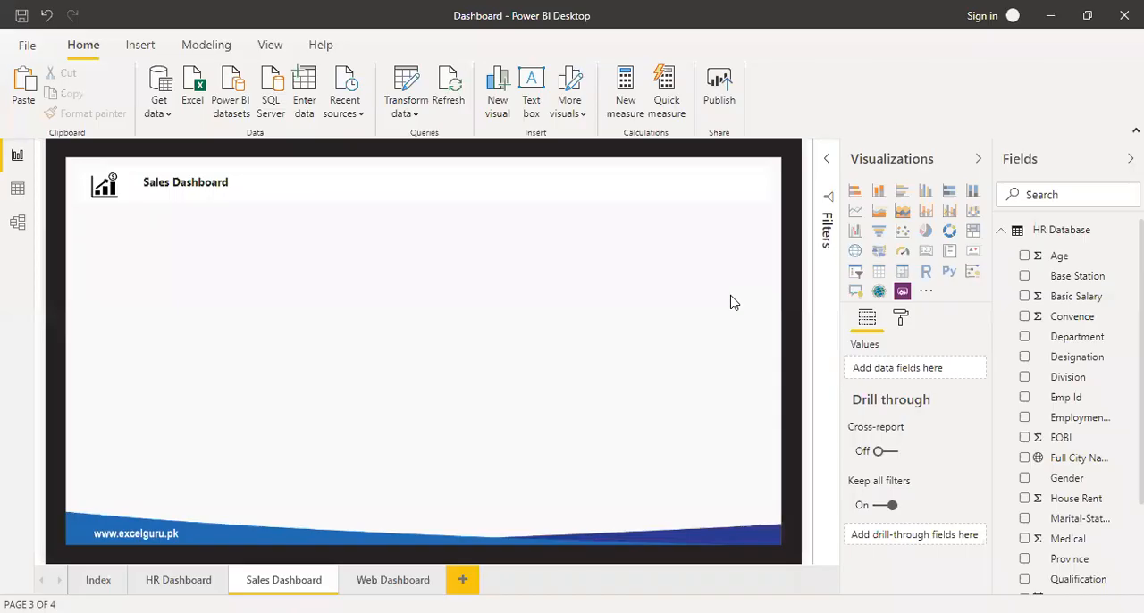
In Power BI Desktop, collapse the HR Database table and connect to the Date 2016-2017 workbook in the Excel Files folder.
{"action": "left_click", "coordinate": [1001, 236]}
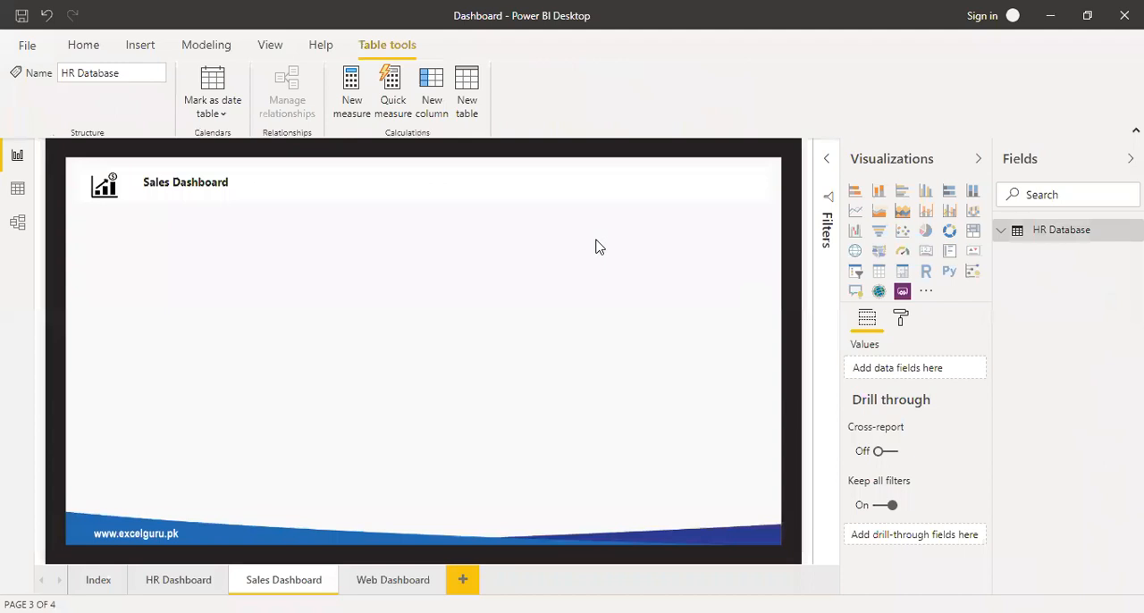
{"action": "left_click", "coordinate": [83, 45]}
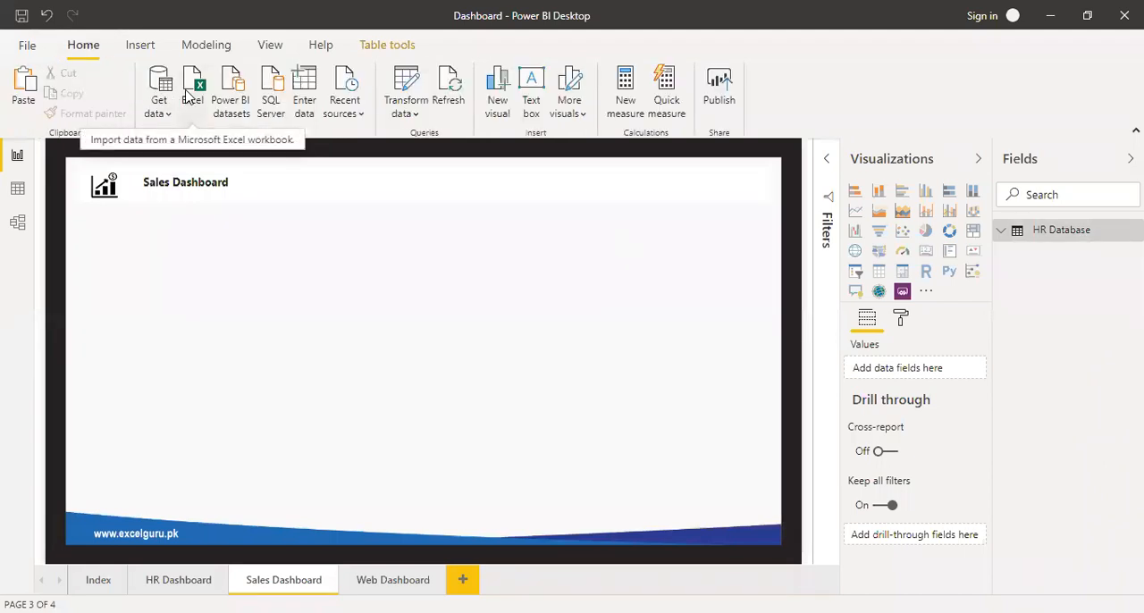
{"action": "left_click", "coordinate": [188, 95]}
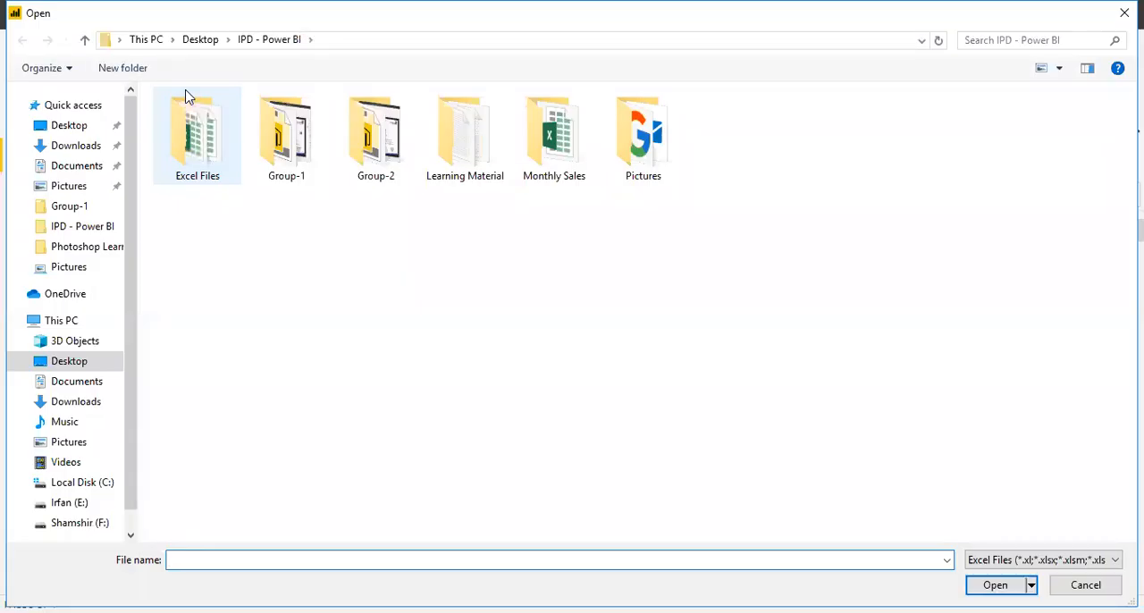
{"action": "double_click", "coordinate": [204, 177]}
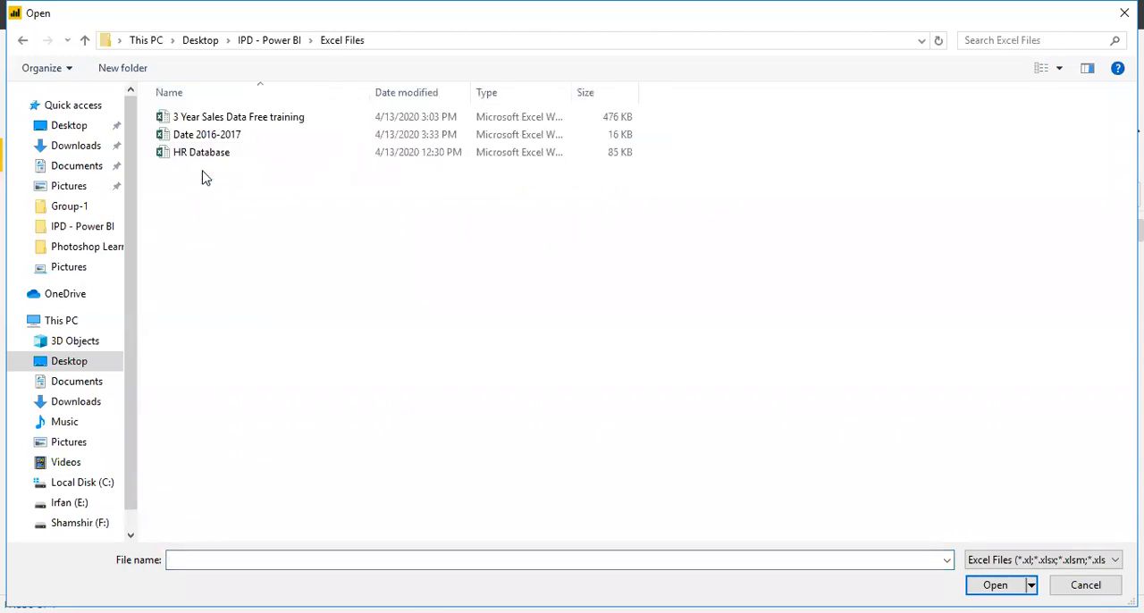
{"action": "left_click", "coordinate": [211, 142]}
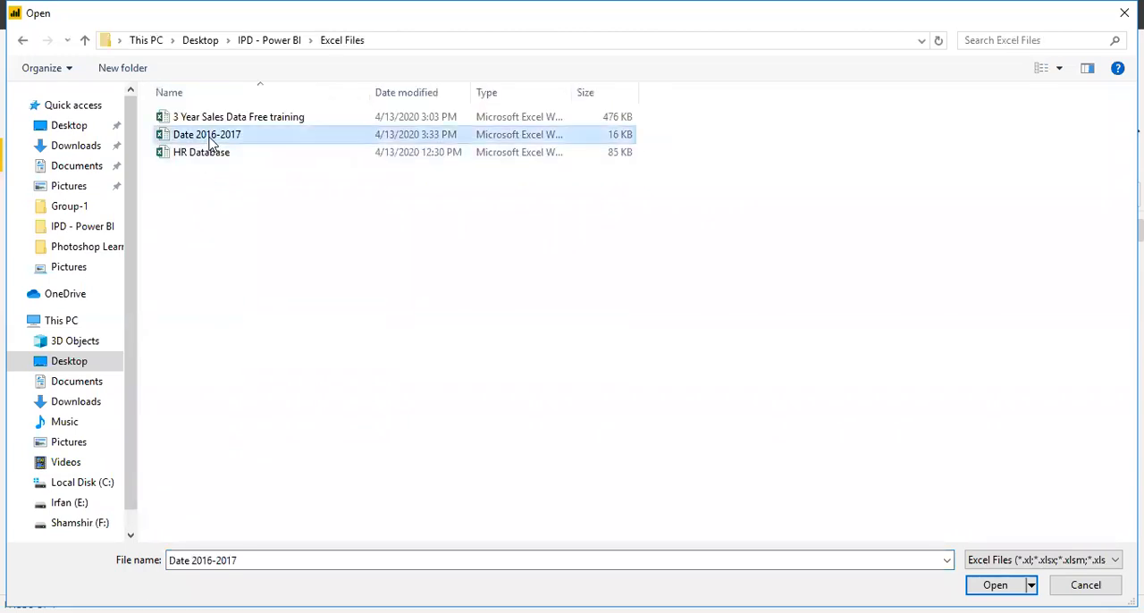
{"action": "left_click", "coordinate": [992, 583]}
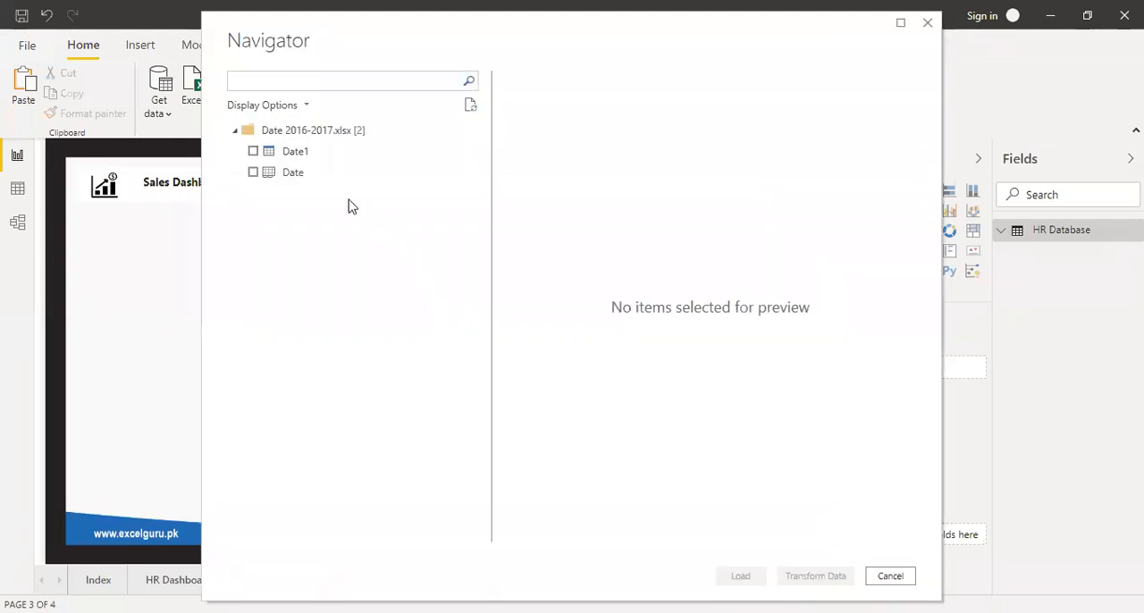
Preview the workbook's two items, select only the Date1 table, and open it in Power Query Editor for transformation.
{"action": "left_click", "coordinate": [298, 154]}
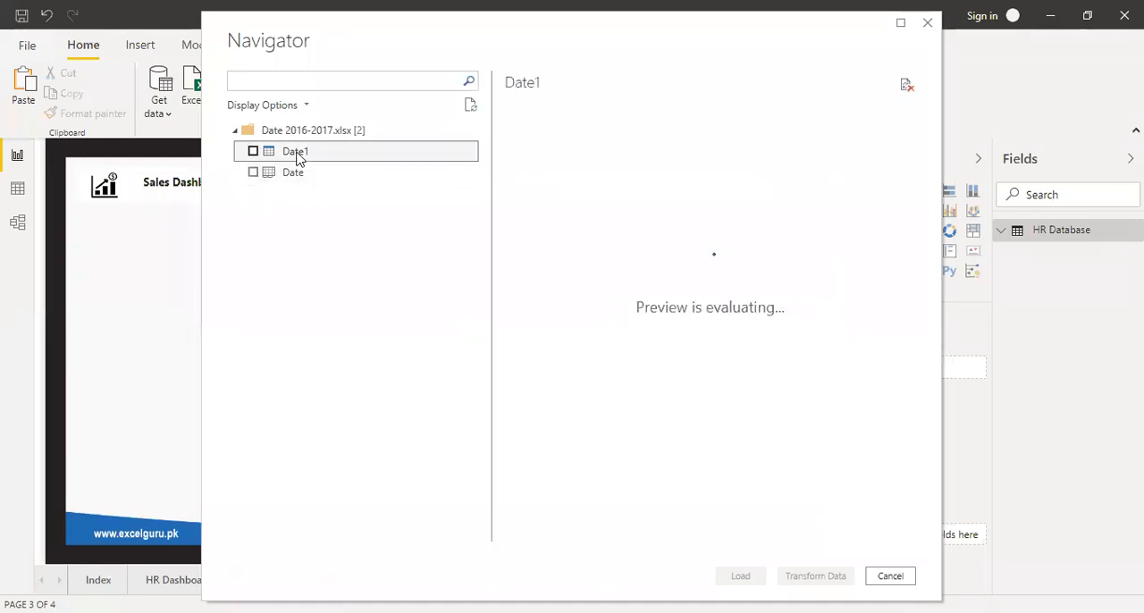
{"action": "left_click", "coordinate": [298, 176]}
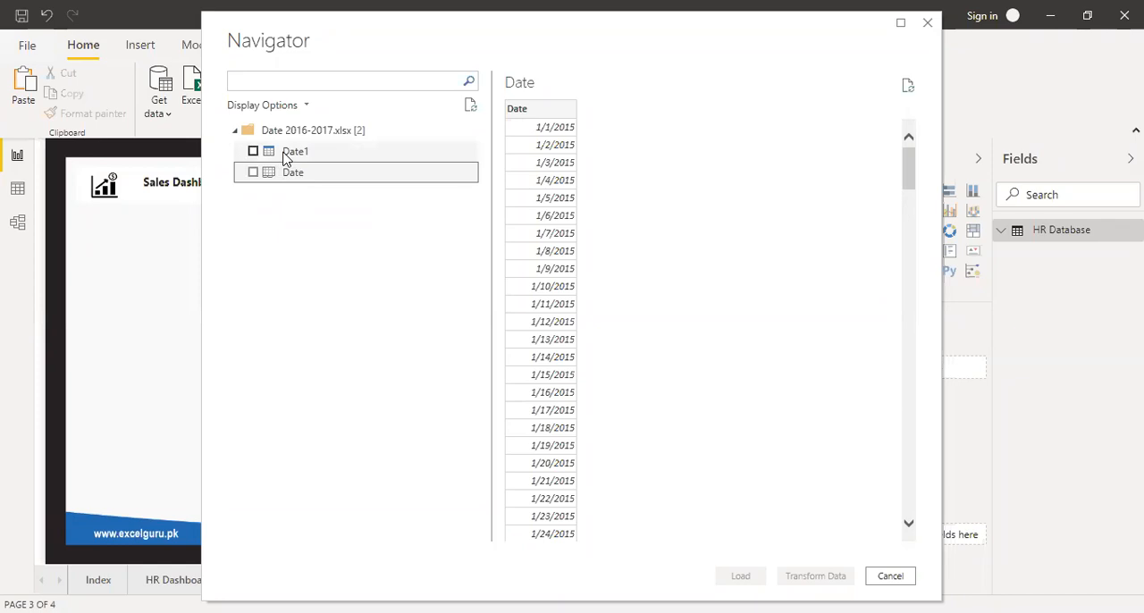
{"action": "left_click", "coordinate": [254, 152]}
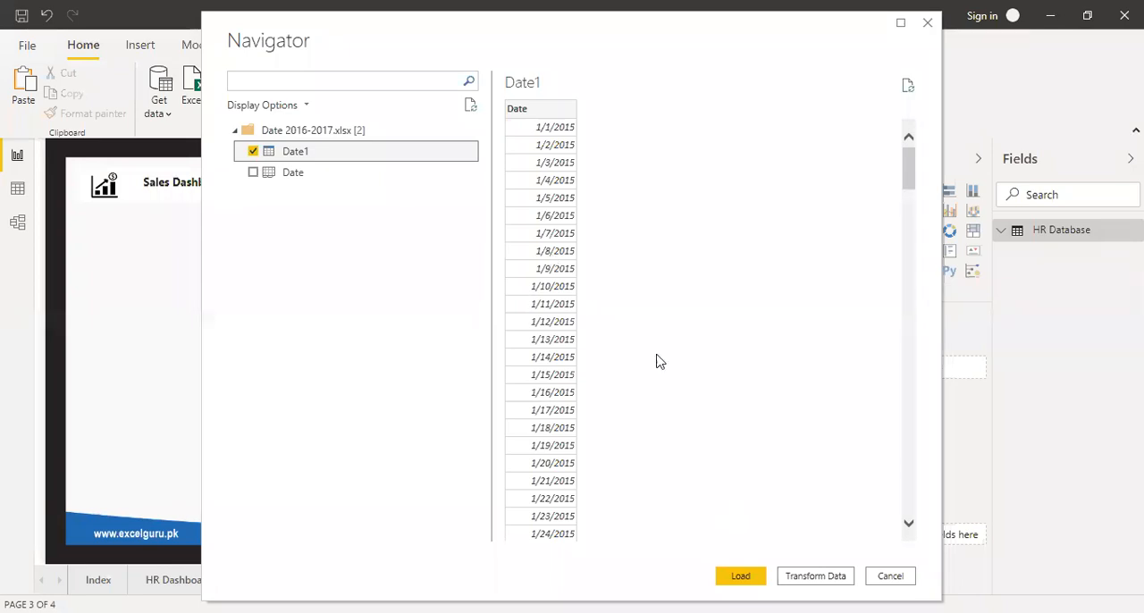
{"action": "left_click", "coordinate": [814, 576]}
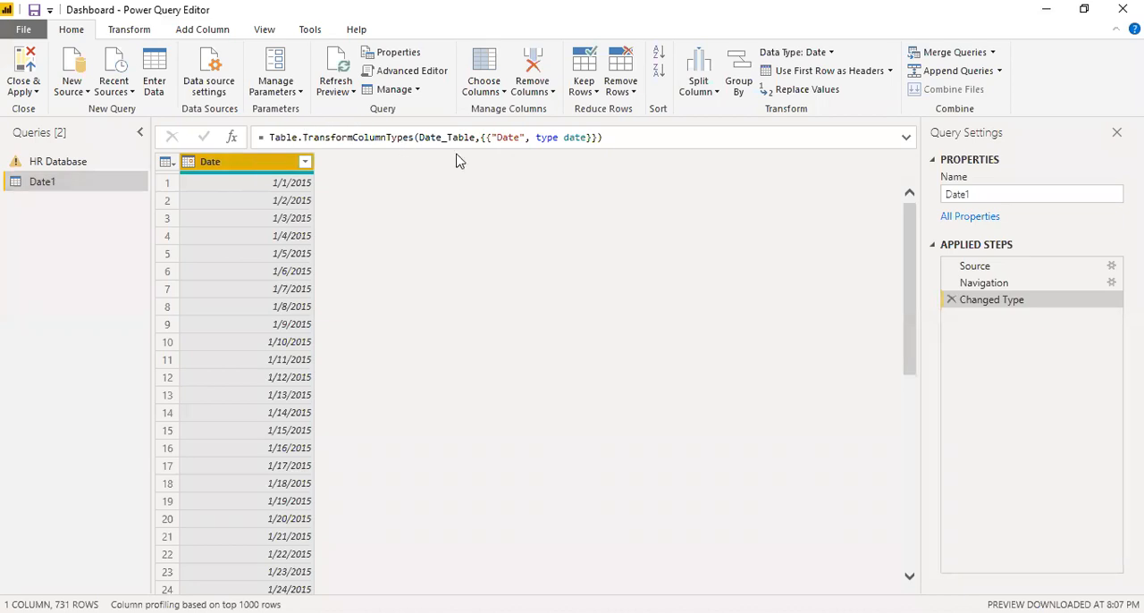
Add a Year column and a Month number column to the table, both derived from the Date column.
{"action": "left_click", "coordinate": [198, 32]}
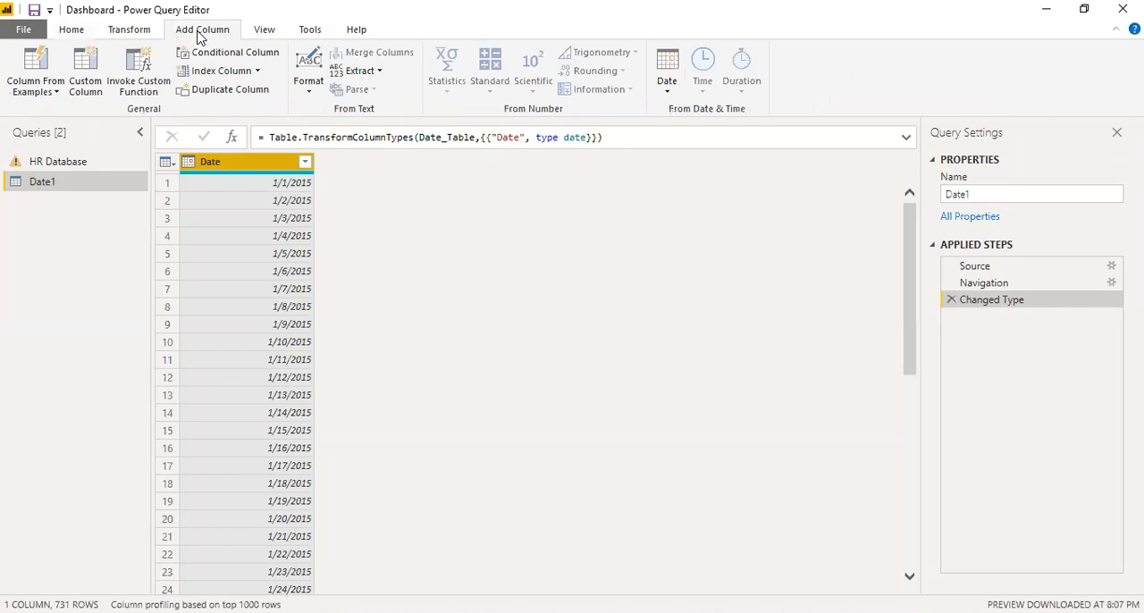
{"action": "left_click", "coordinate": [665, 93]}
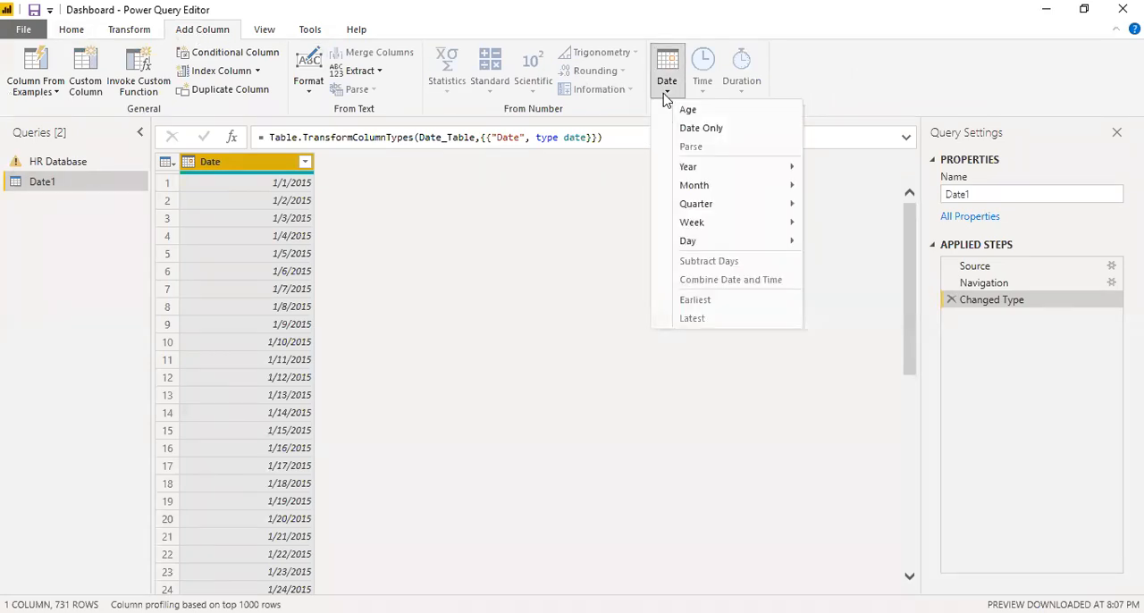
{"action": "mouse_move", "coordinate": [693, 168]}
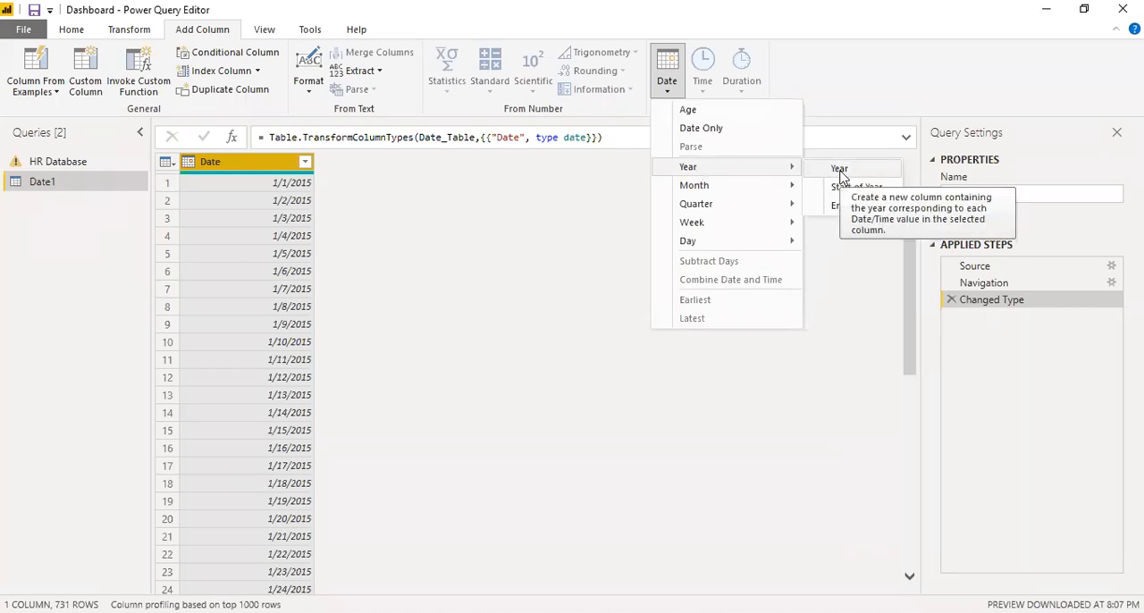
{"action": "left_click", "coordinate": [840, 170]}
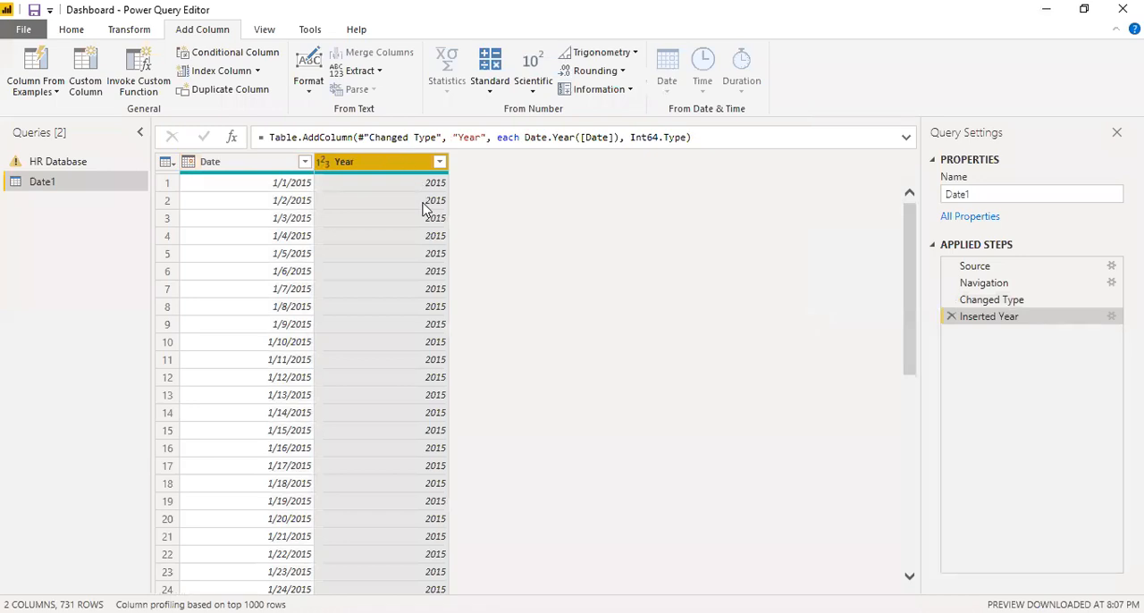
{"action": "left_click", "coordinate": [263, 170]}
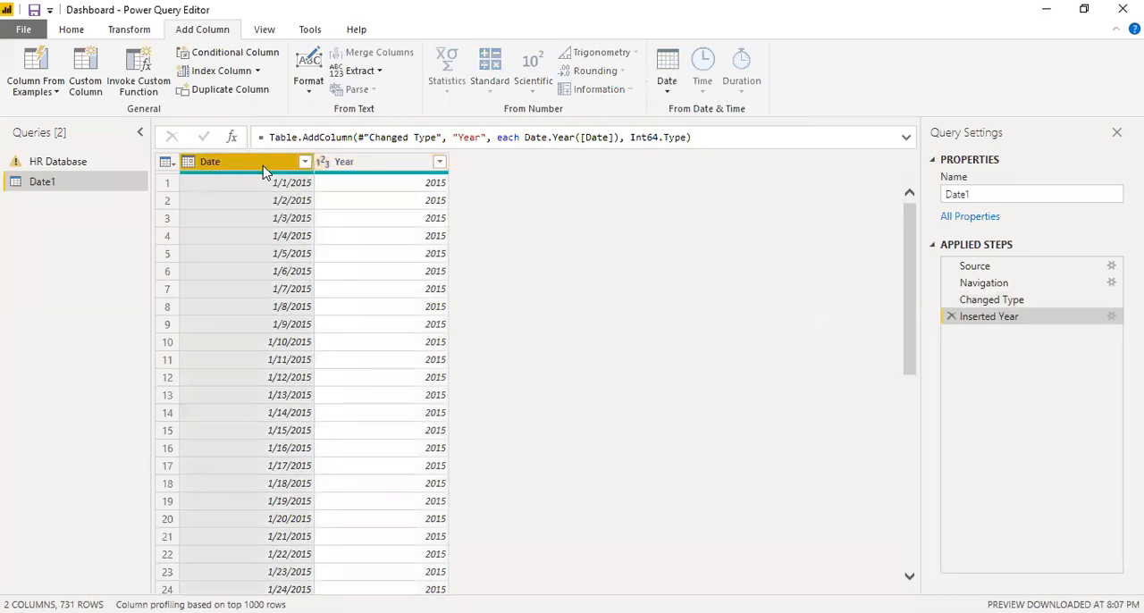
{"action": "left_click", "coordinate": [666, 90]}
{"action": "mouse_move", "coordinate": [694, 185]}
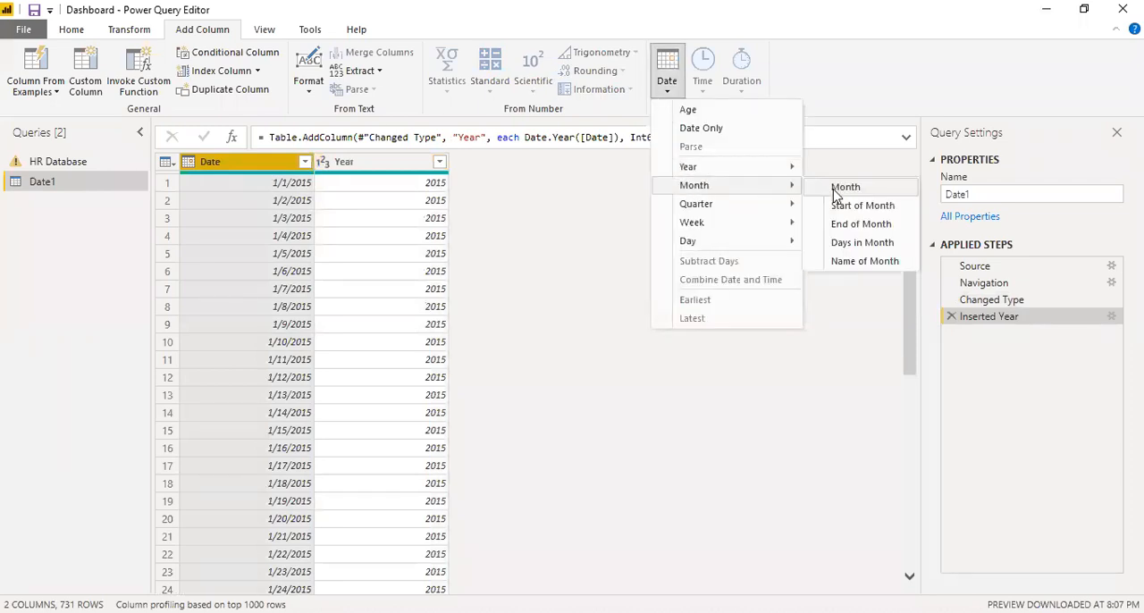
{"action": "left_click", "coordinate": [835, 190]}
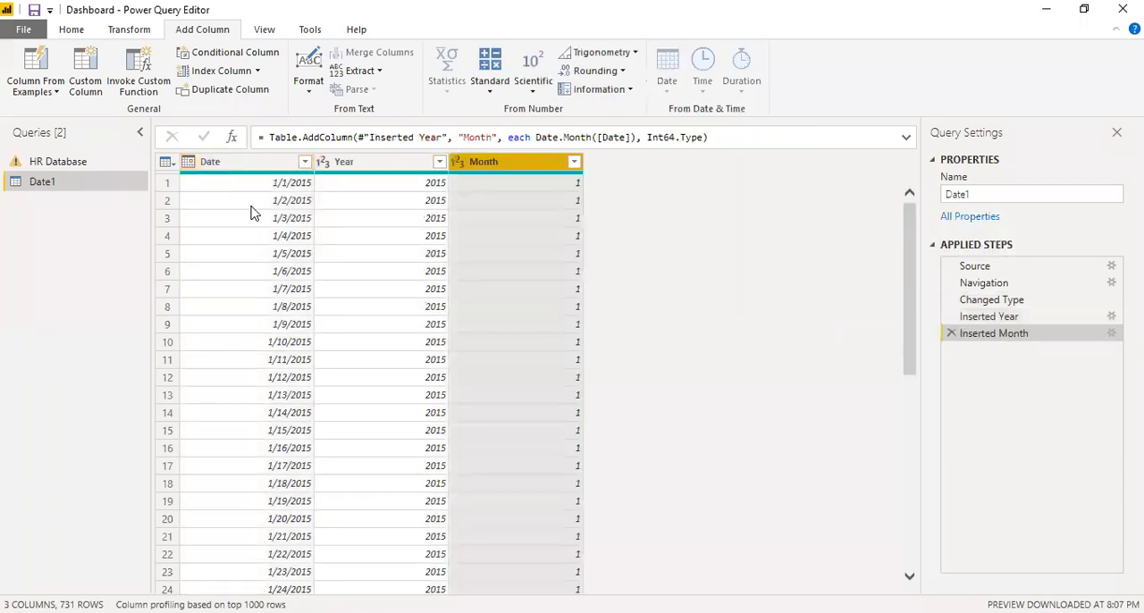
Try adding a Name of Month column from the Date column, and delete its applied step.
{"action": "left_click", "coordinate": [247, 170]}
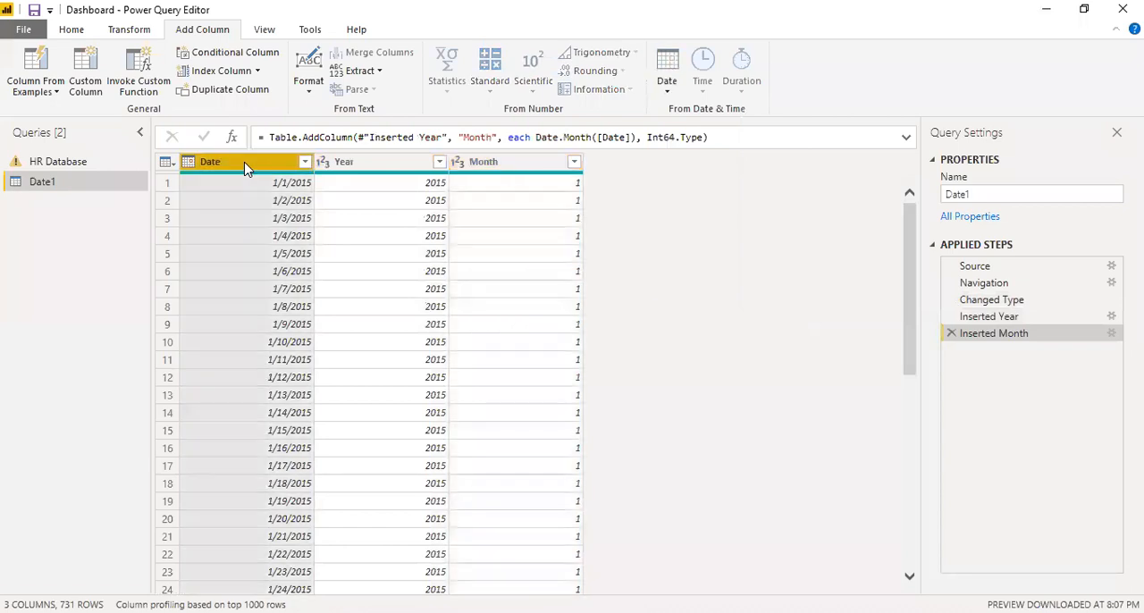
{"action": "left_click", "coordinate": [667, 82]}
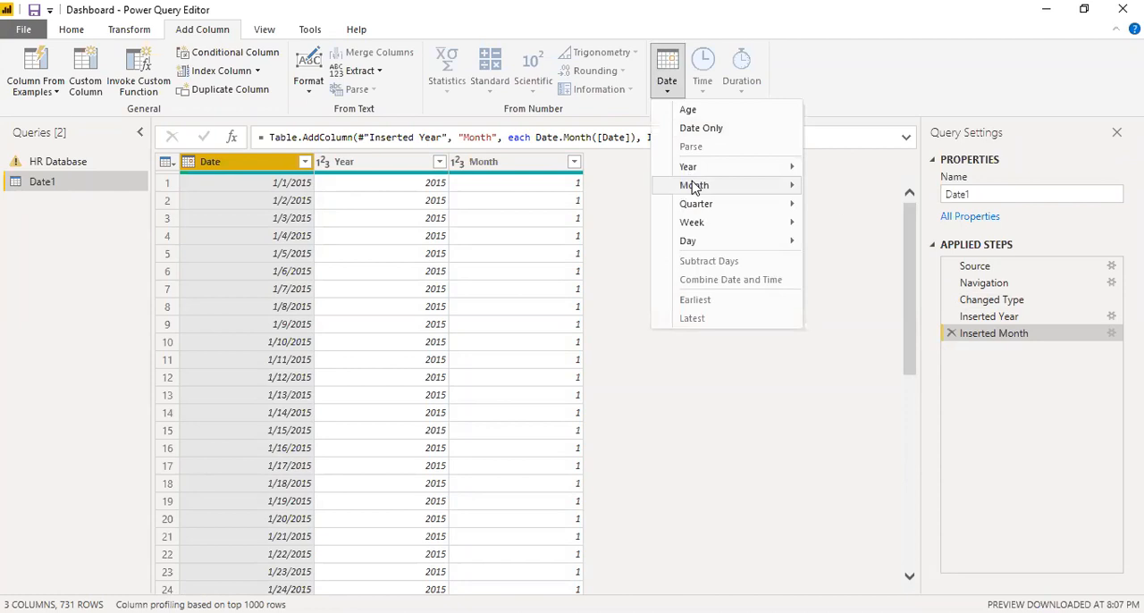
{"action": "mouse_move", "coordinate": [693, 187]}
{"action": "left_click", "coordinate": [860, 263]}
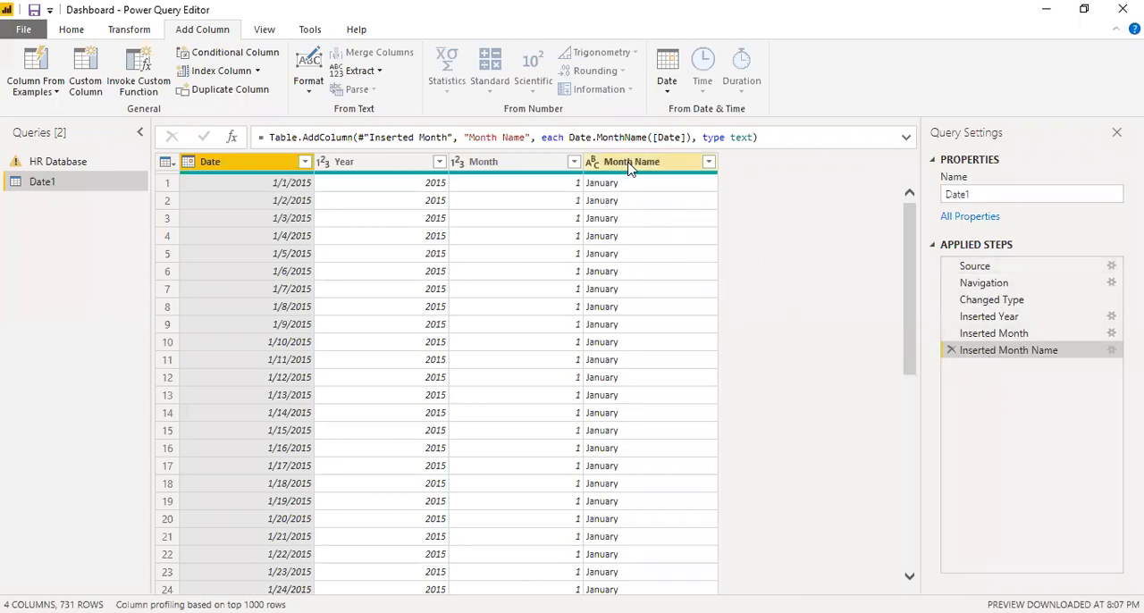
{"action": "left_click", "coordinate": [951, 351]}
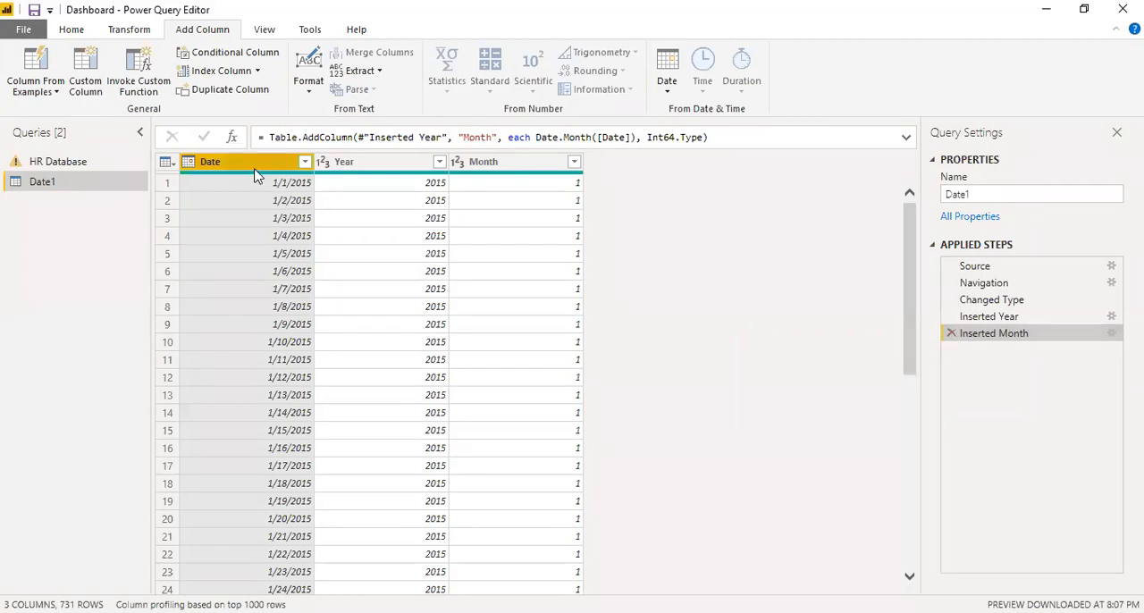
Add the Name of Month and Quarter of Year columns, both derived from the Date column.
{"action": "left_click", "coordinate": [671, 85]}
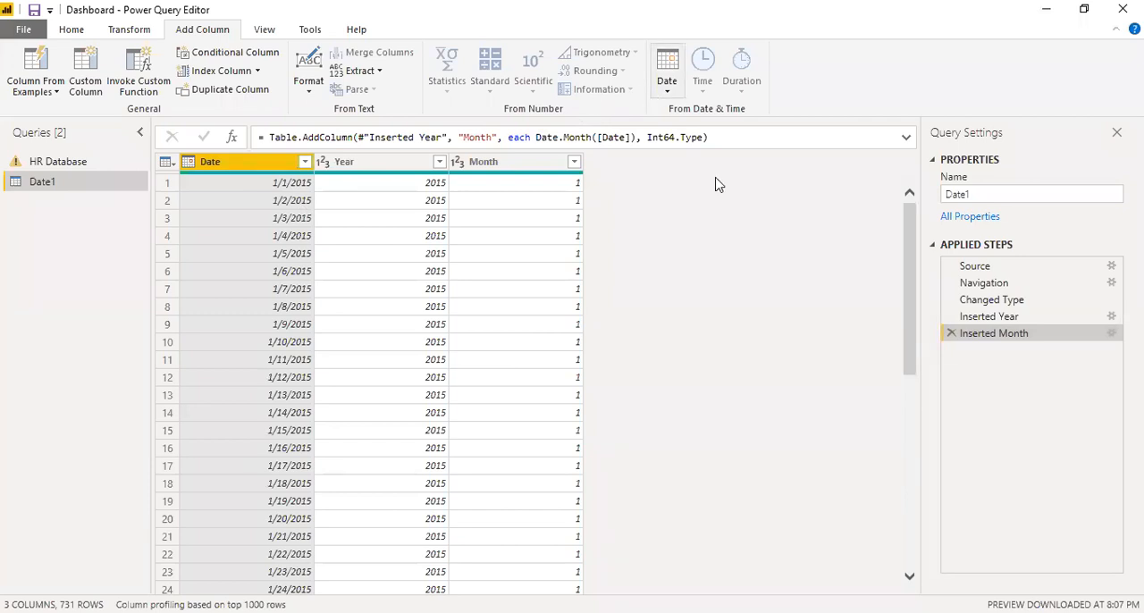
{"action": "mouse_move", "coordinate": [717, 187]}
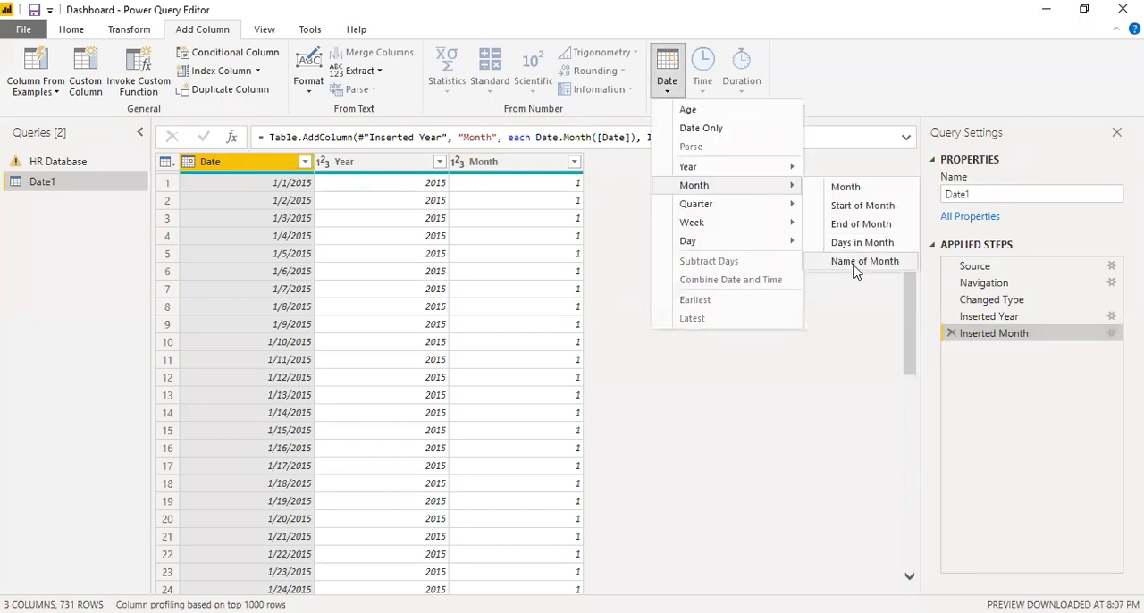
{"action": "left_click", "coordinate": [853, 261]}
{"action": "left_click", "coordinate": [667, 85]}
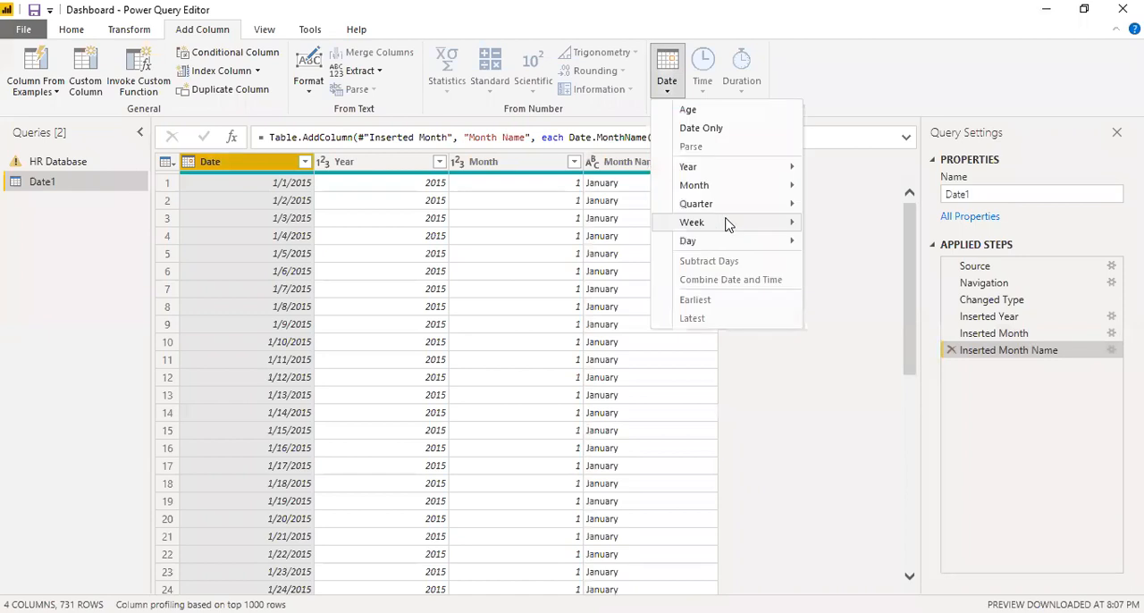
{"action": "mouse_move", "coordinate": [760, 204]}
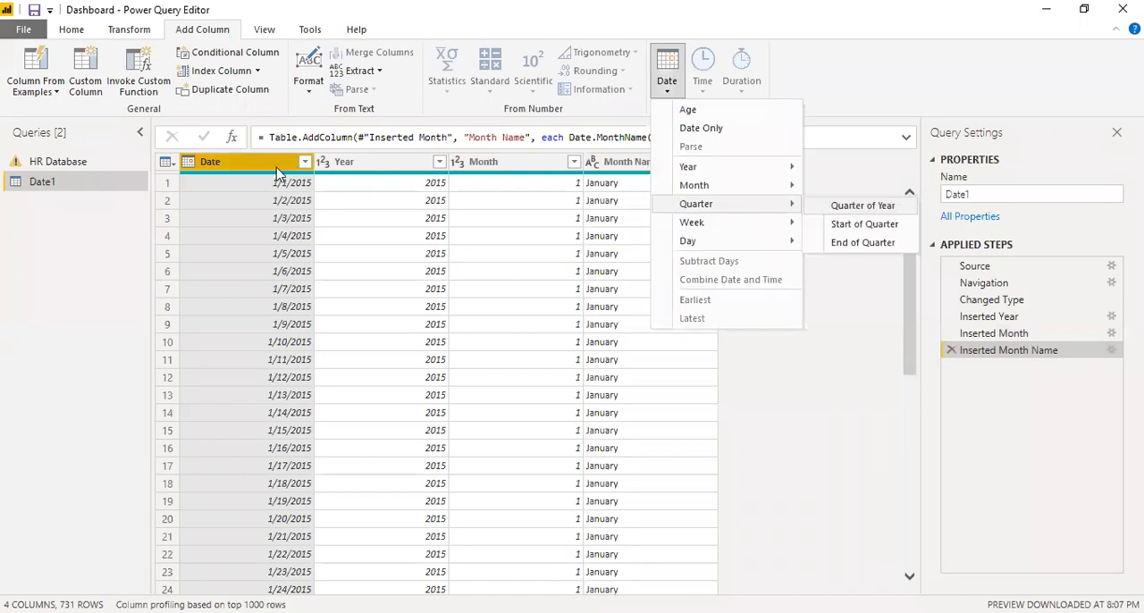
{"action": "left_click", "coordinate": [850, 208]}
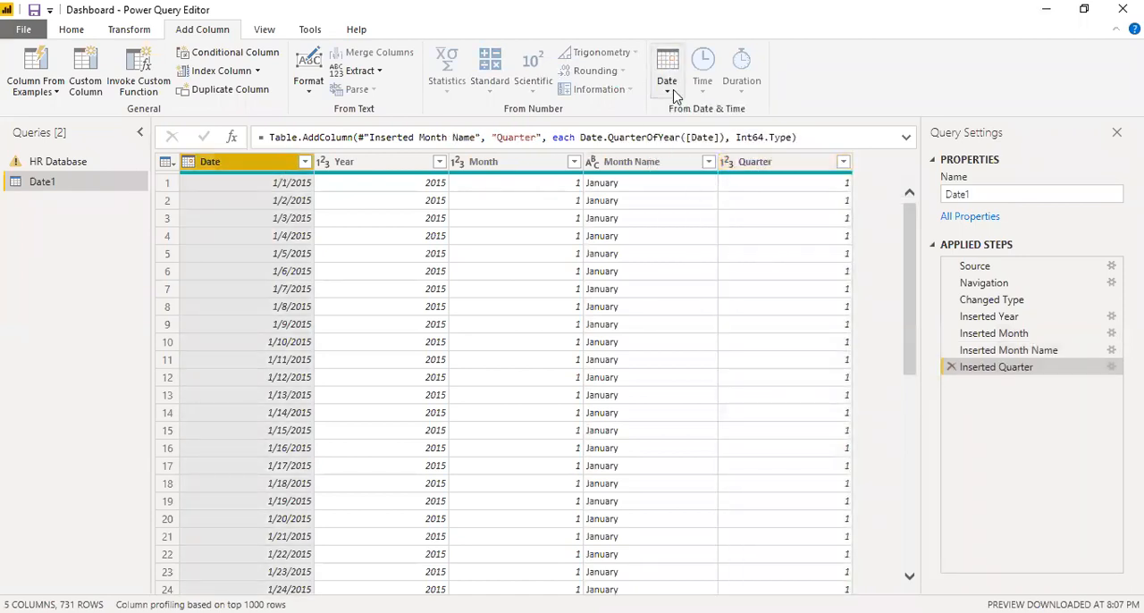
Add the Week of Year and Day number columns, both derived from the Date column.
{"action": "left_click", "coordinate": [667, 85]}
{"action": "mouse_move", "coordinate": [722, 223]}
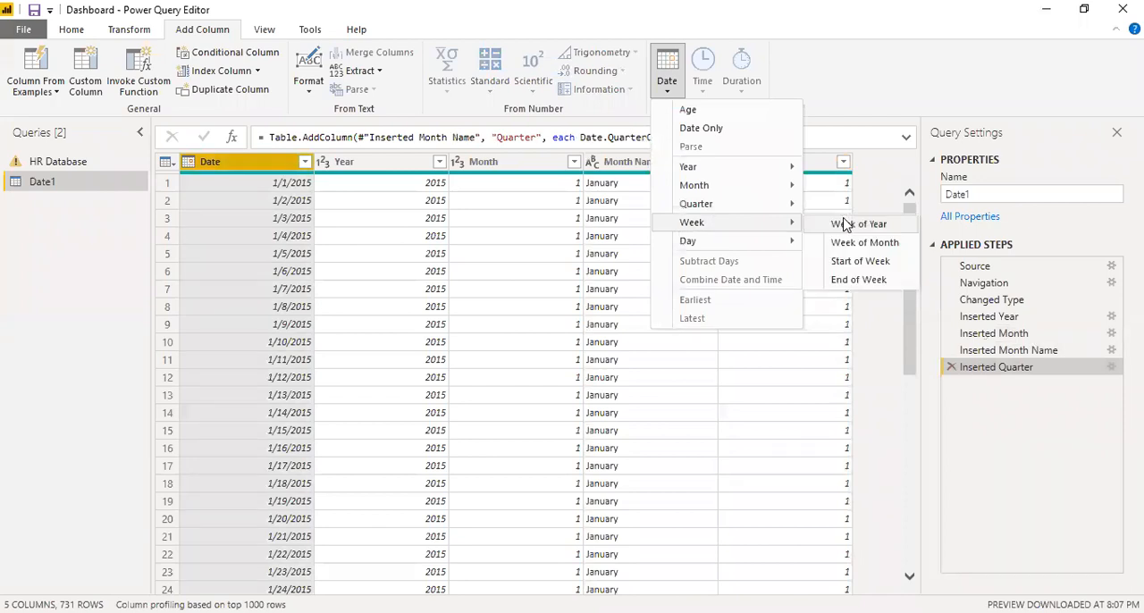
{"action": "left_click", "coordinate": [845, 224]}
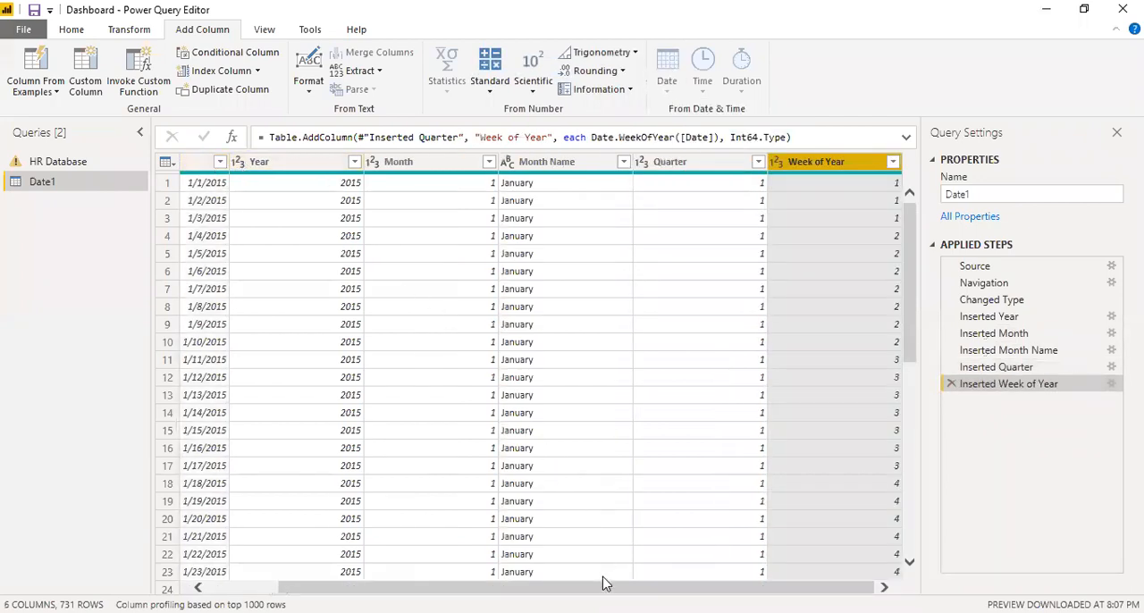
{"action": "left_click_drag", "start_coordinate": [331, 587], "coordinate": [269, 587]}
{"action": "left_click", "coordinate": [280, 165]}
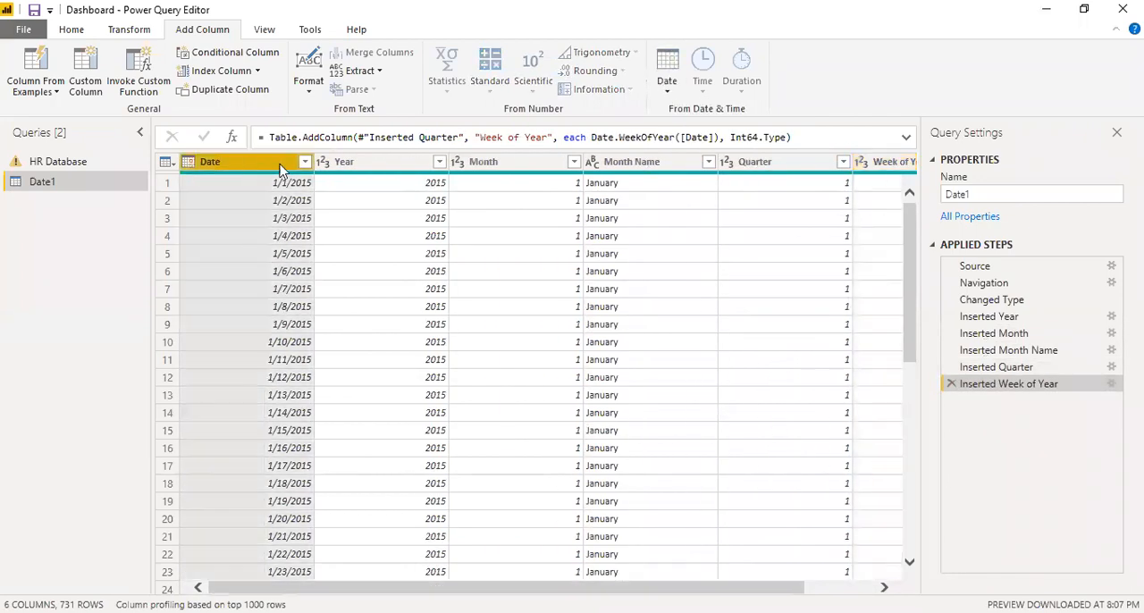
{"action": "left_click", "coordinate": [667, 85]}
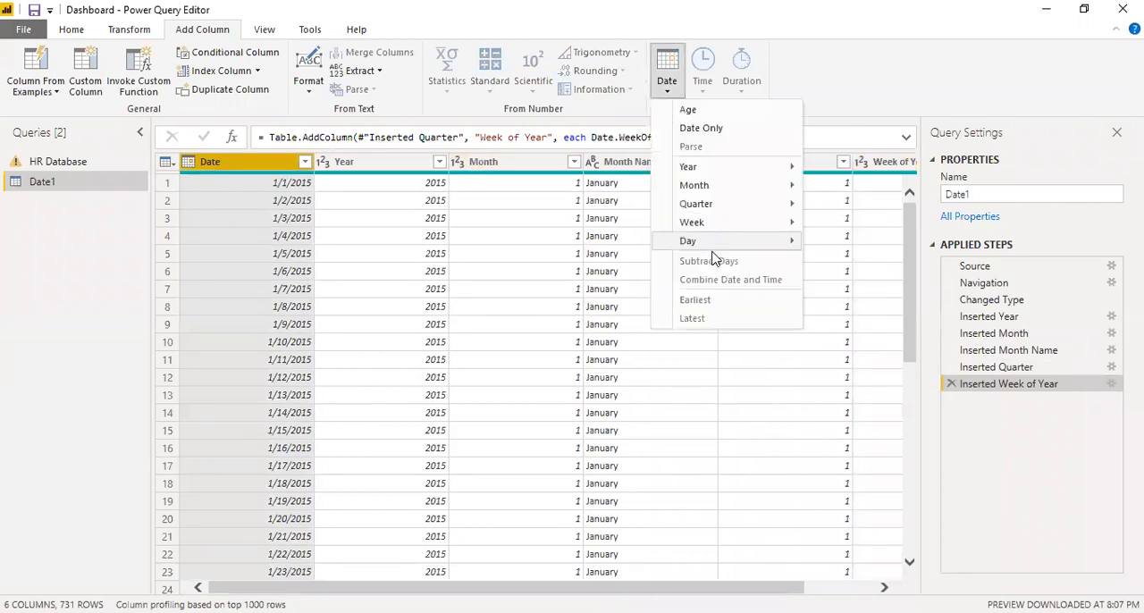
{"action": "left_click", "coordinate": [912, 242]}
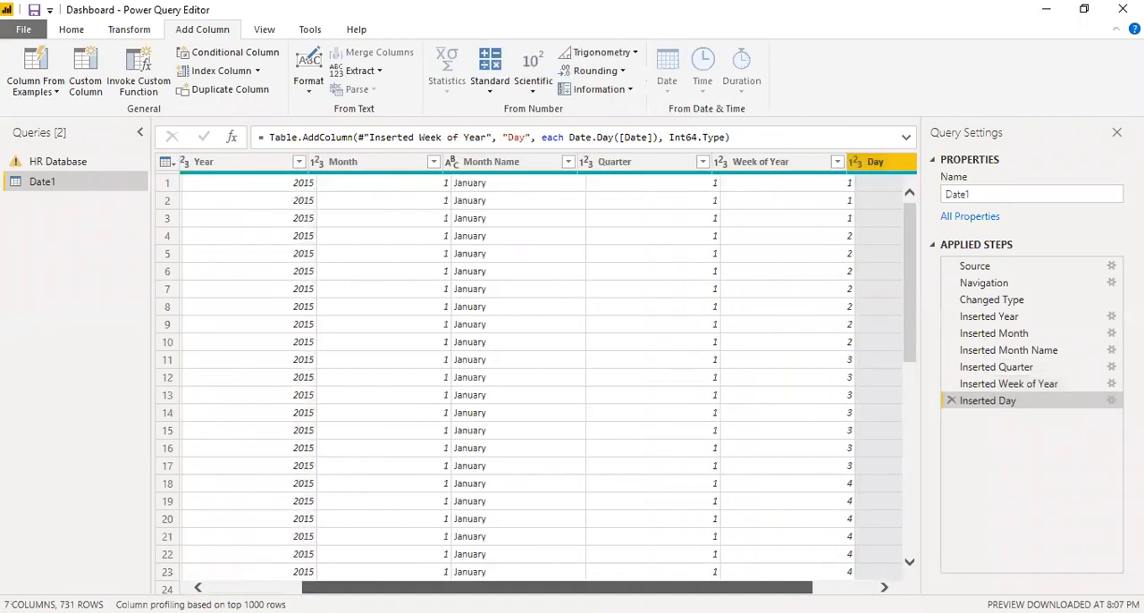
Add a Name of Day column derived from the Date column.
{"action": "left_click", "coordinate": [235, 166]}
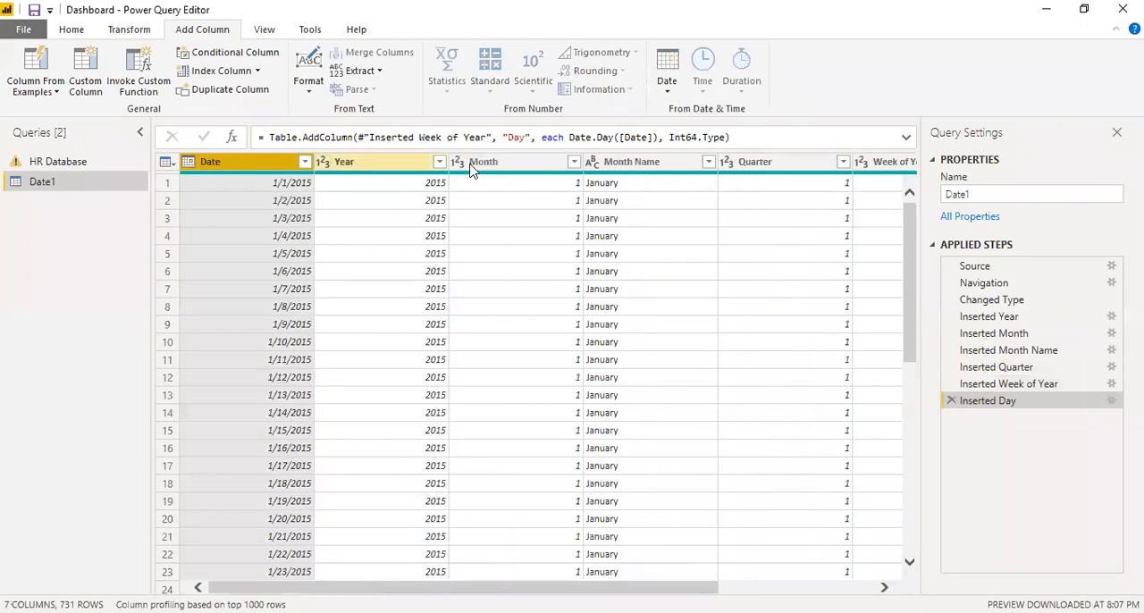
{"action": "left_click", "coordinate": [668, 90]}
{"action": "mouse_move", "coordinate": [726, 244]}
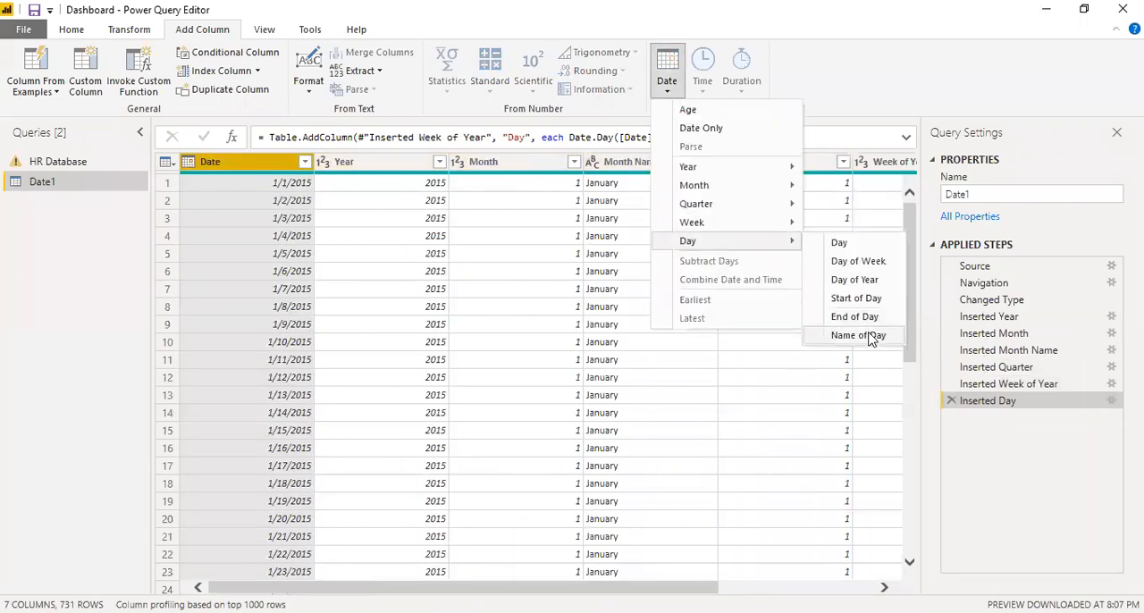
{"action": "left_click", "coordinate": [859, 336]}
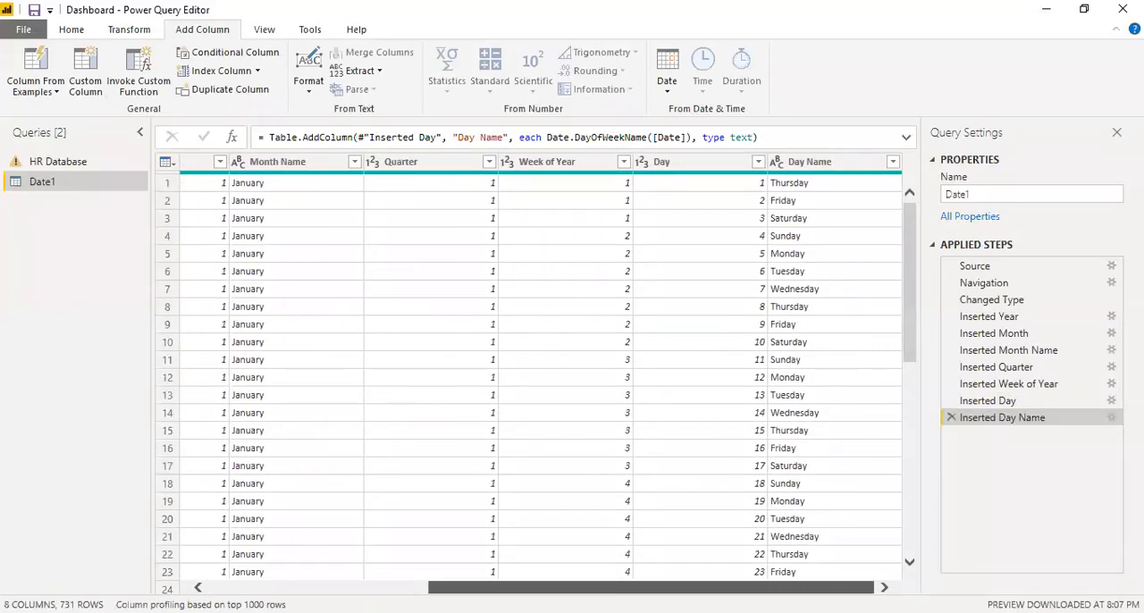
Examine the distinct values in the Day Name, Day, Week of Year and Quarter columns without filtering them.
{"action": "left_click", "coordinate": [894, 162]}
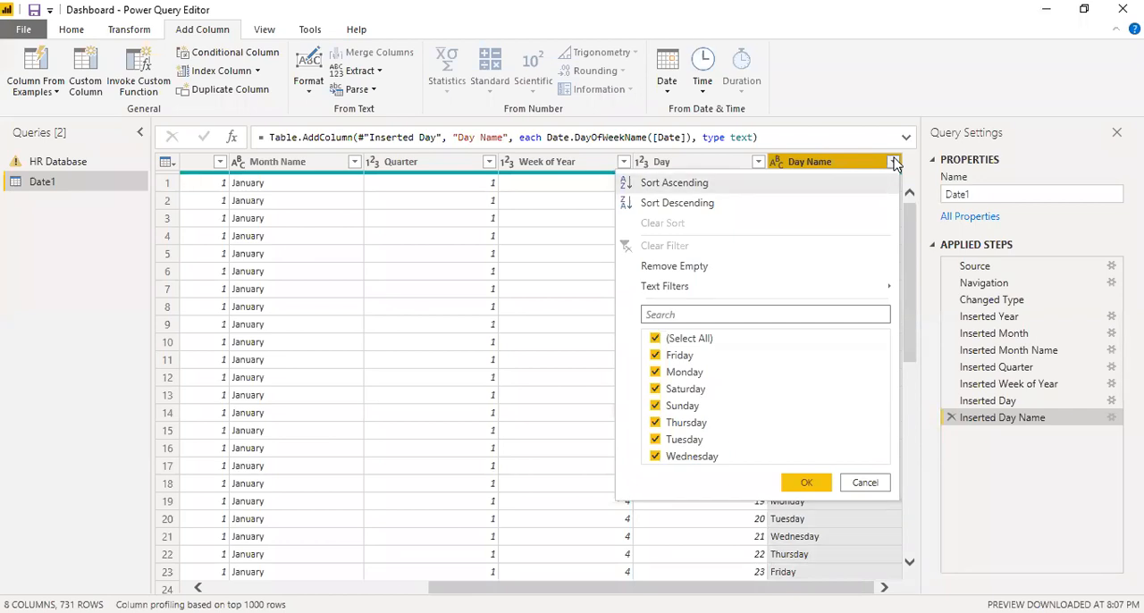
{"action": "left_click", "coordinate": [894, 162]}
{"action": "left_click", "coordinate": [758, 162]}
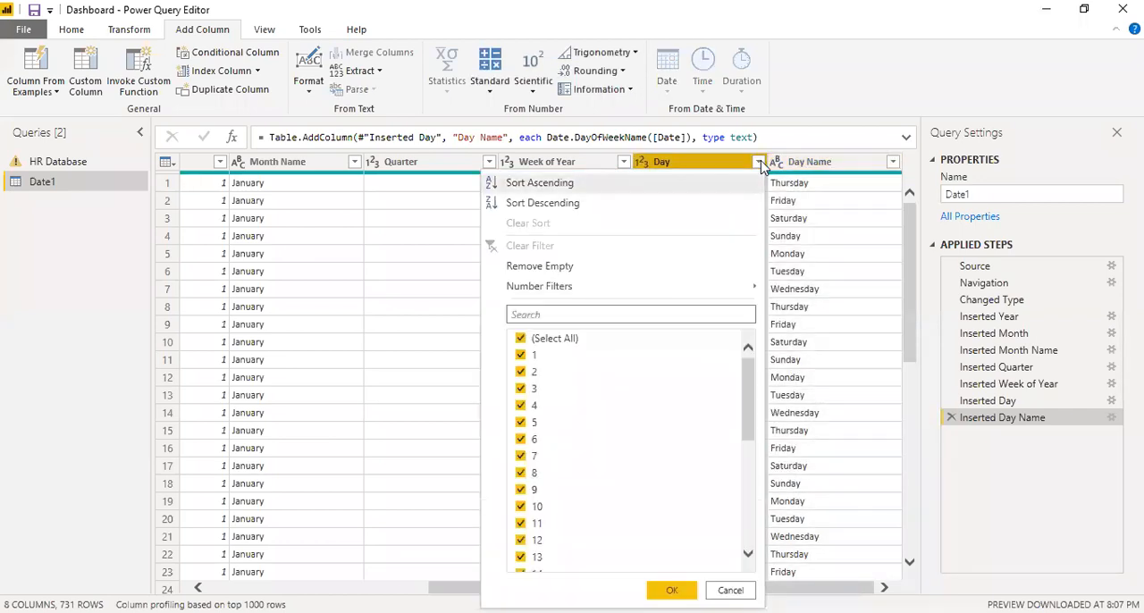
{"action": "left_click", "coordinate": [758, 161]}
{"action": "left_click", "coordinate": [623, 161]}
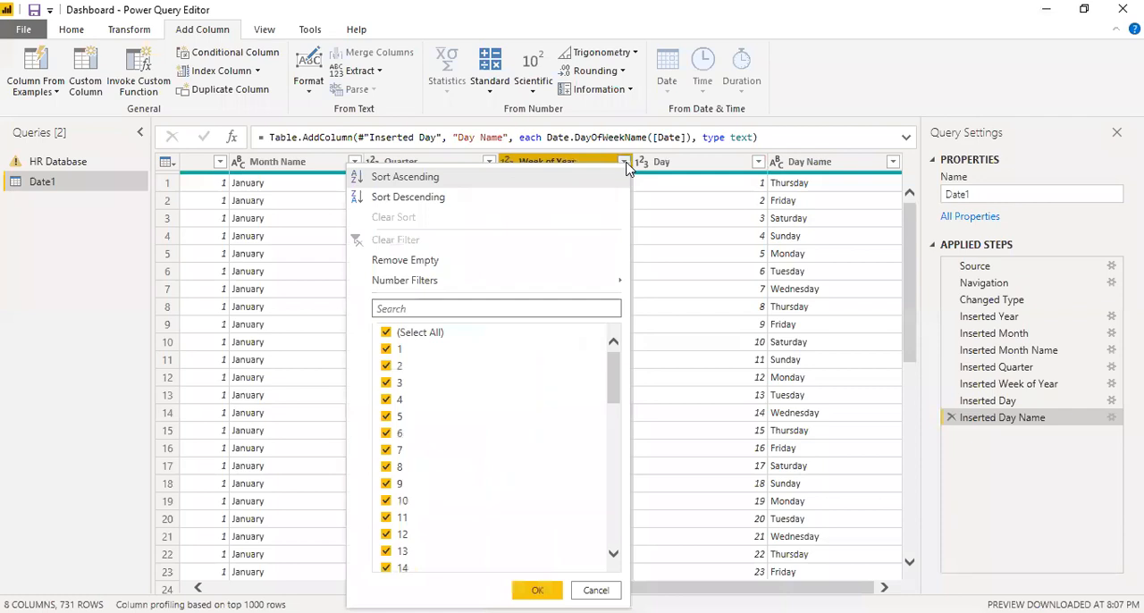
{"action": "left_click", "coordinate": [624, 163]}
{"action": "left_click", "coordinate": [489, 162]}
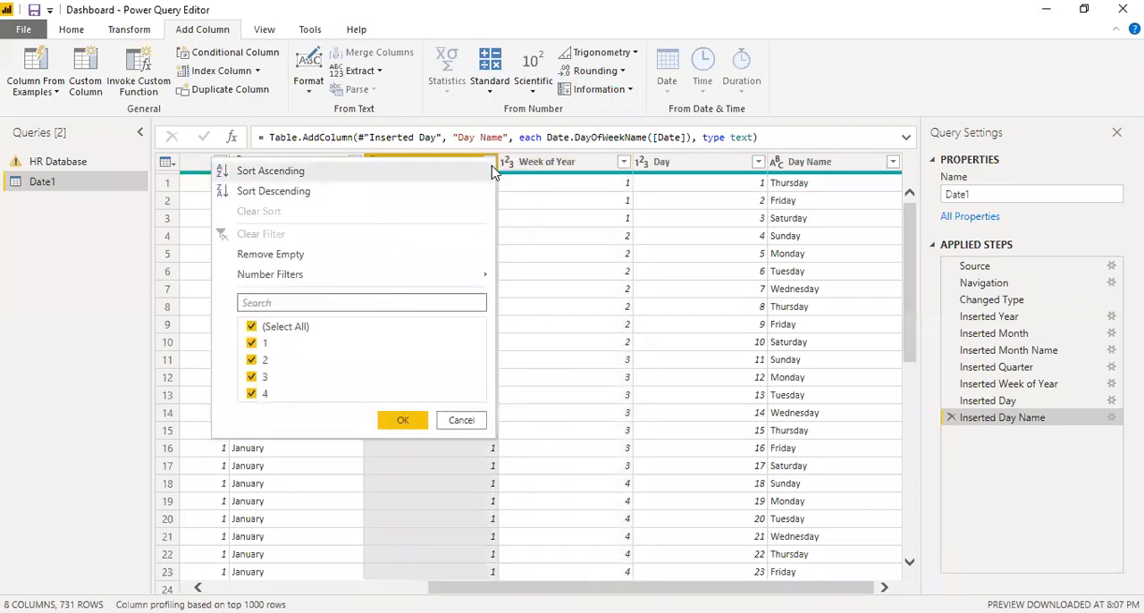
{"action": "left_click", "coordinate": [491, 165]}
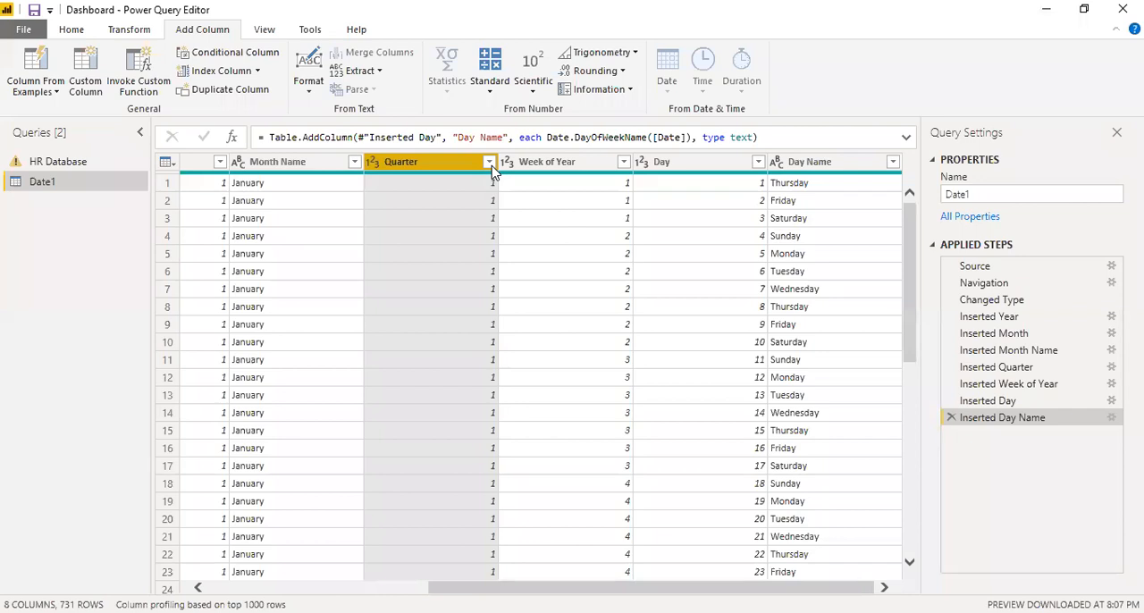
Rename the Date1 query as Date, and close the query editor with its changes applied to the report.
{"action": "left_click_drag", "start_coordinate": [500, 587], "coordinate": [270, 587]}
{"action": "left_click", "coordinate": [981, 193]}
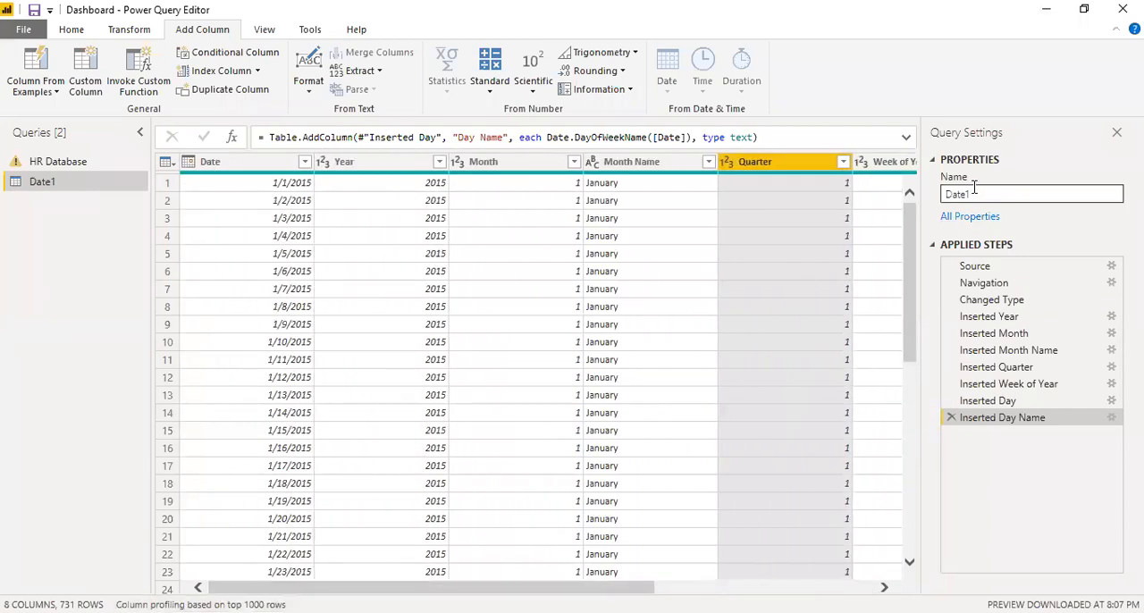
{"action": "left_click", "coordinate": [984, 188]}
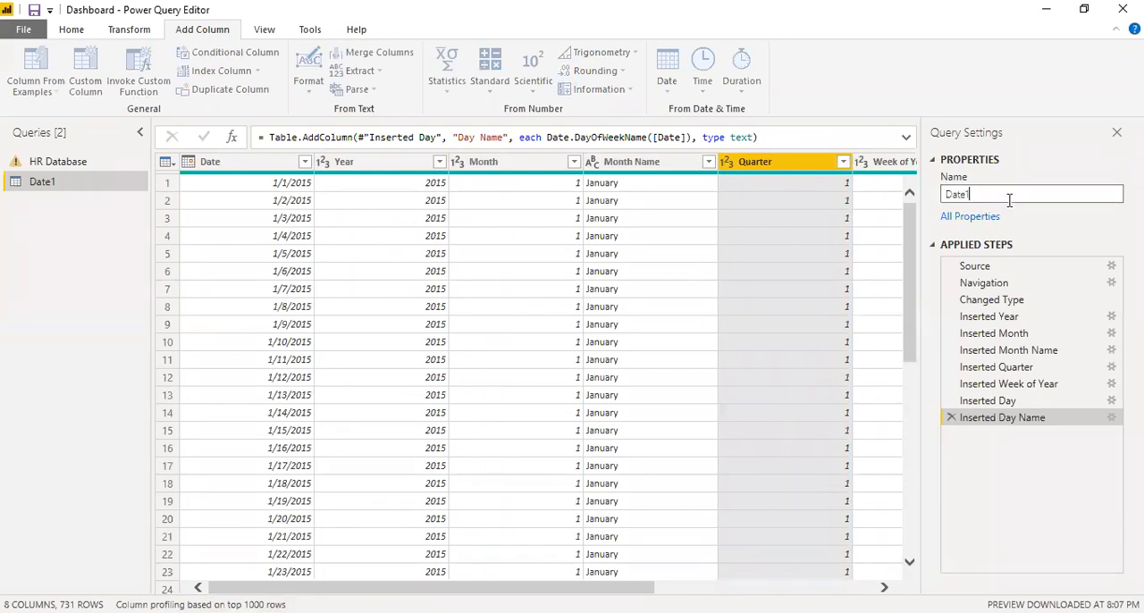
{"action": "key", "text": "BackSpace"}
{"action": "left_click", "coordinate": [77, 33]}
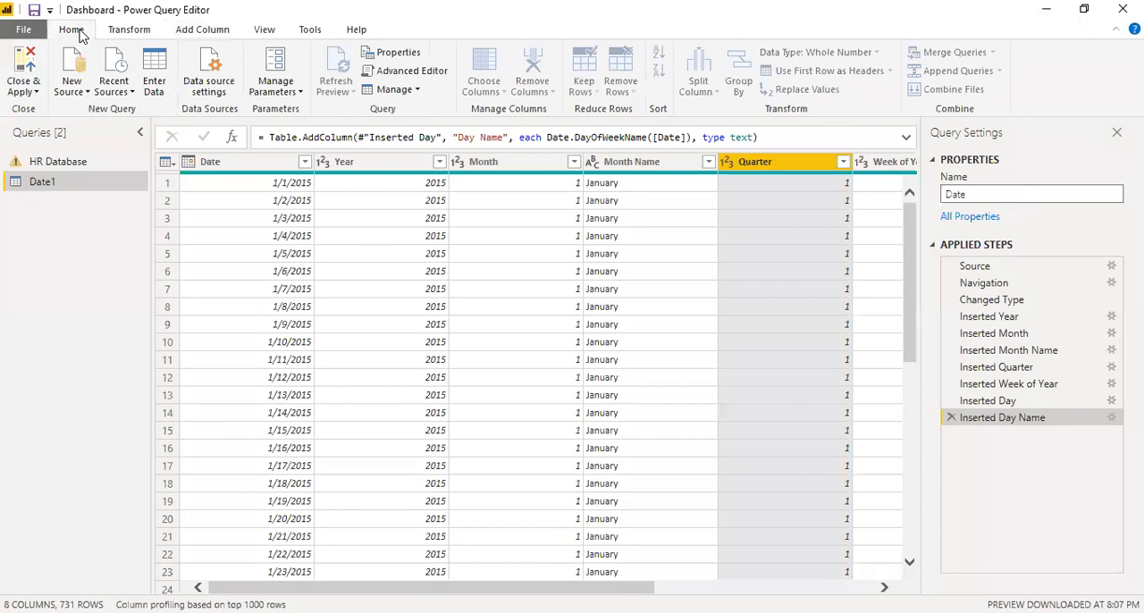
{"action": "left_click", "coordinate": [16, 70]}
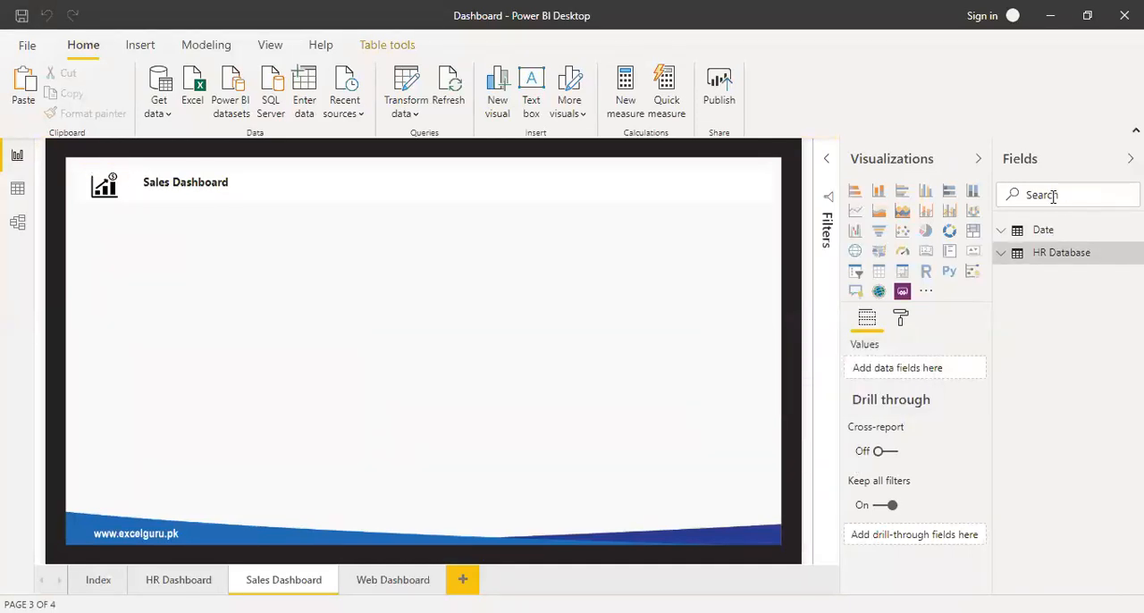
Expand the Date table to list its fields, and switch from the report to Data view.
{"action": "left_click", "coordinate": [1006, 230]}
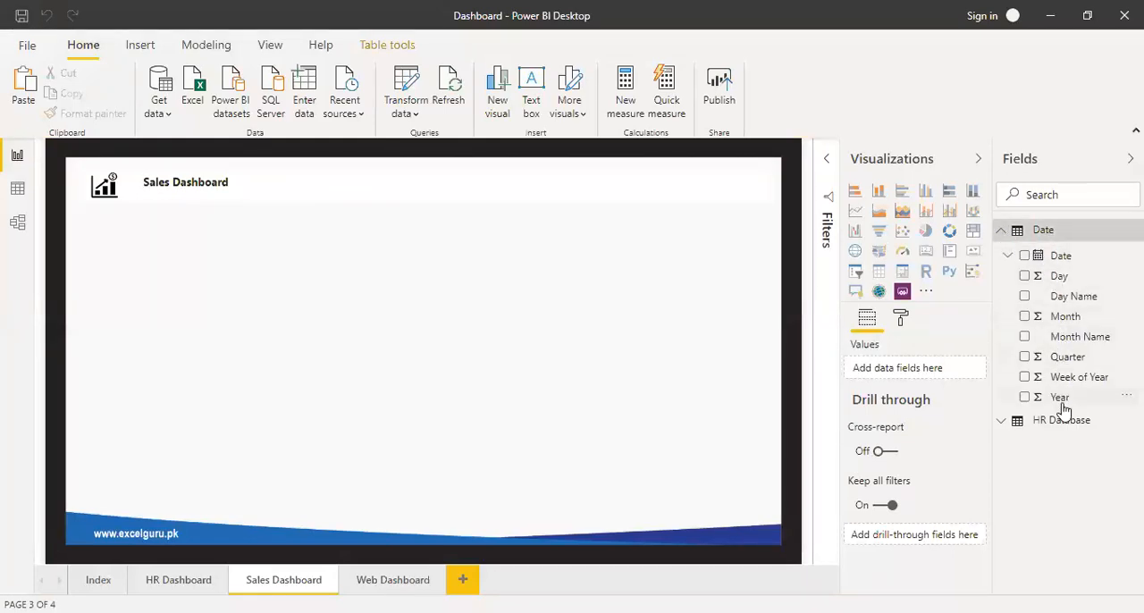
{"action": "left_click", "coordinate": [18, 191]}
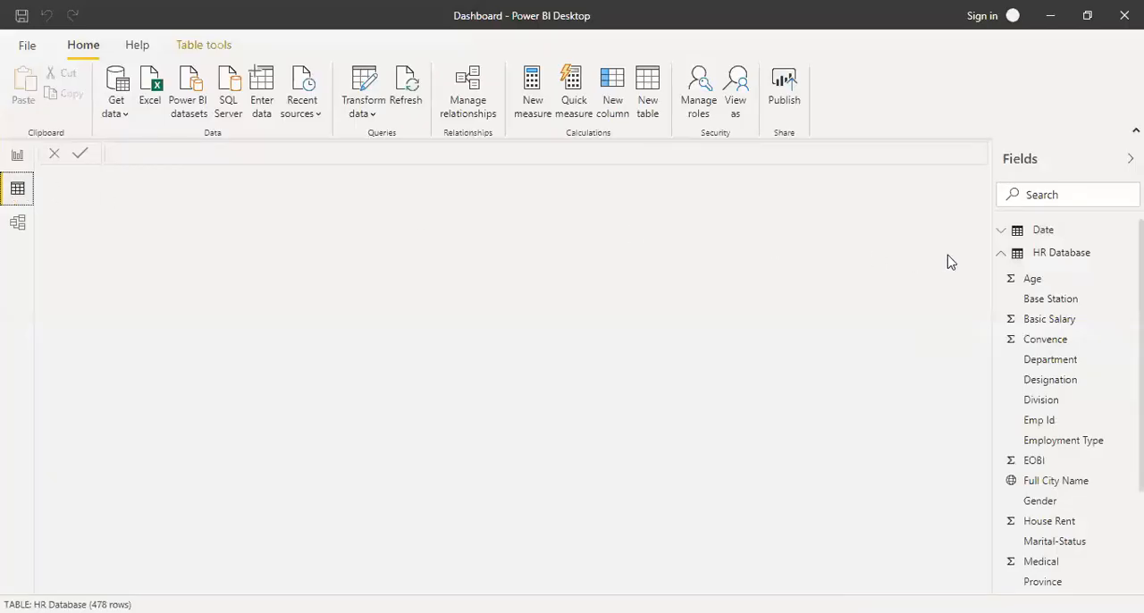
Collapse the HR Database field list and display the Date table's rows and columns.
{"action": "left_click", "coordinate": [1001, 254]}
{"action": "left_click", "coordinate": [1002, 231]}
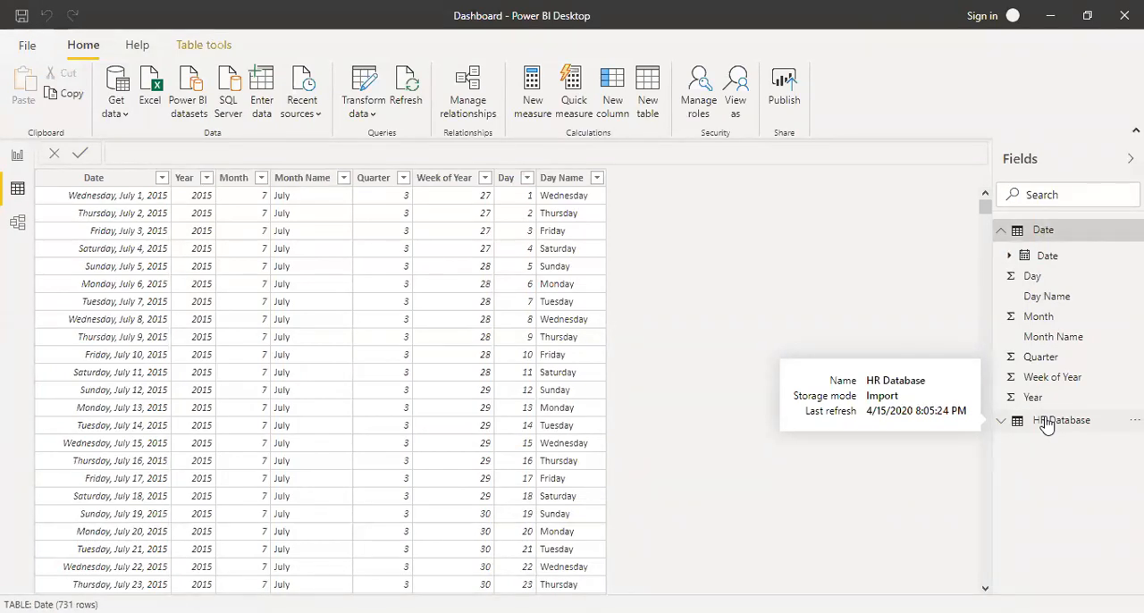
{"action": "left_click", "coordinate": [1003, 237]}
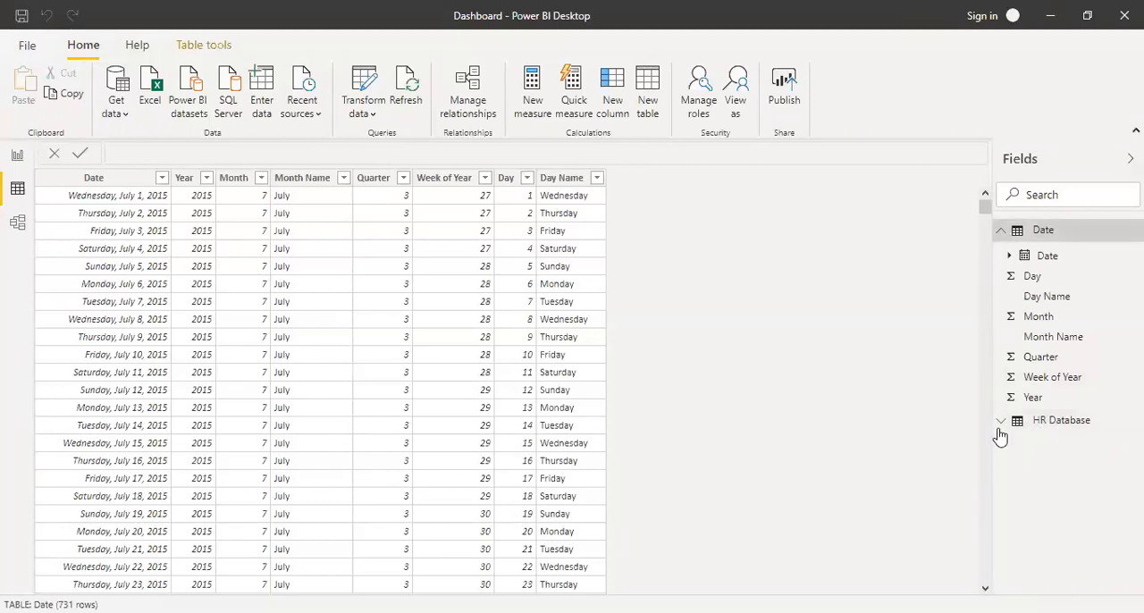
Display the HR Database table and examine its Service Start Date column.
{"action": "left_click", "coordinate": [1053, 426]}
{"action": "scroll", "coordinate": [1052, 433], "scroll_direction": "down", "scroll_amount": 3}
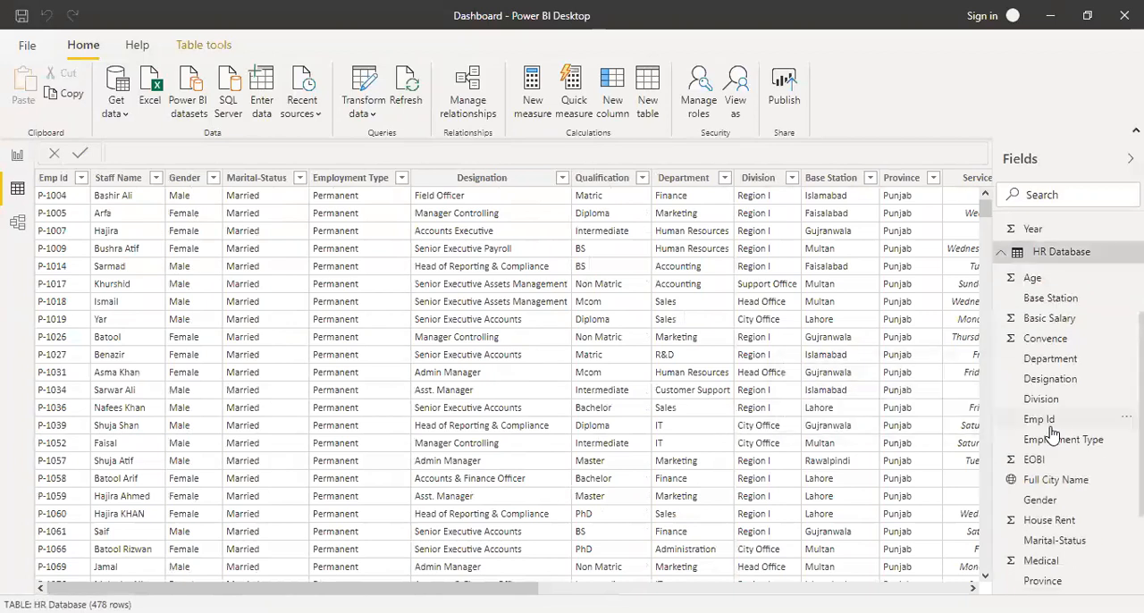
{"action": "left_click_drag", "start_coordinate": [492, 588], "coordinate": [632, 589]}
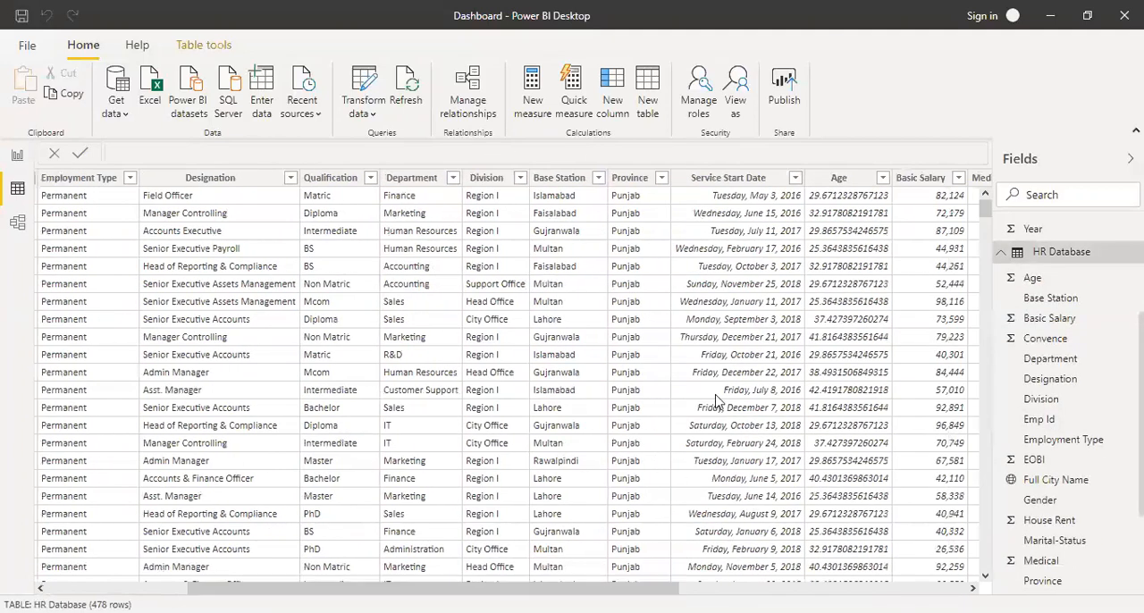
{"action": "left_click", "coordinate": [738, 183]}
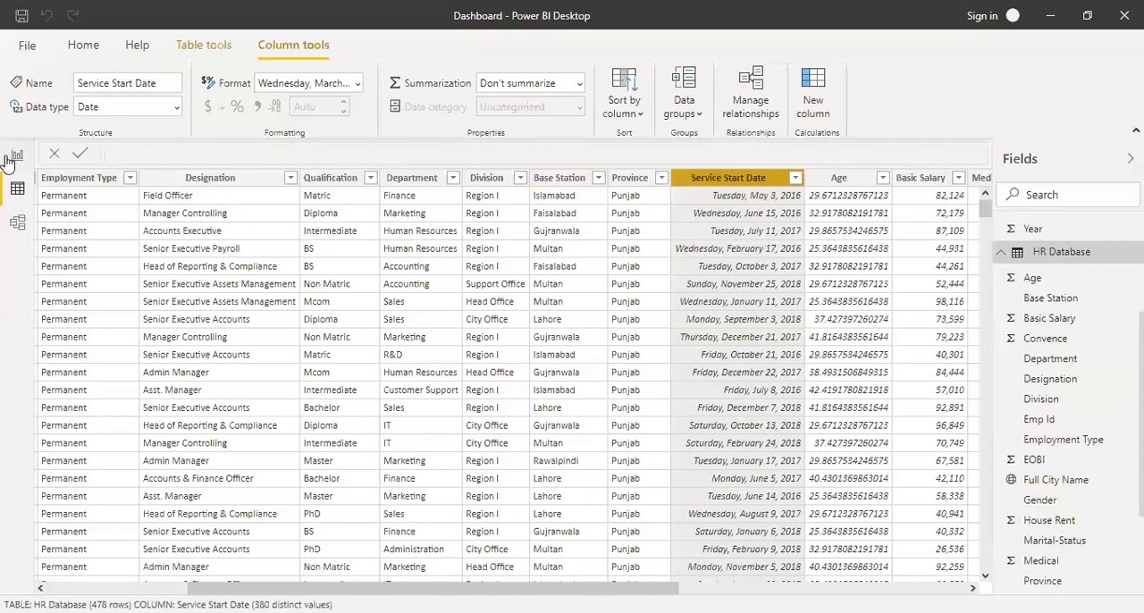
Collapse the HR Database and Date field lists, and return from the Date table's data to the Sales Dashboard report page.
{"action": "scroll", "coordinate": [1051, 291], "scroll_direction": "up", "scroll_amount": 3}
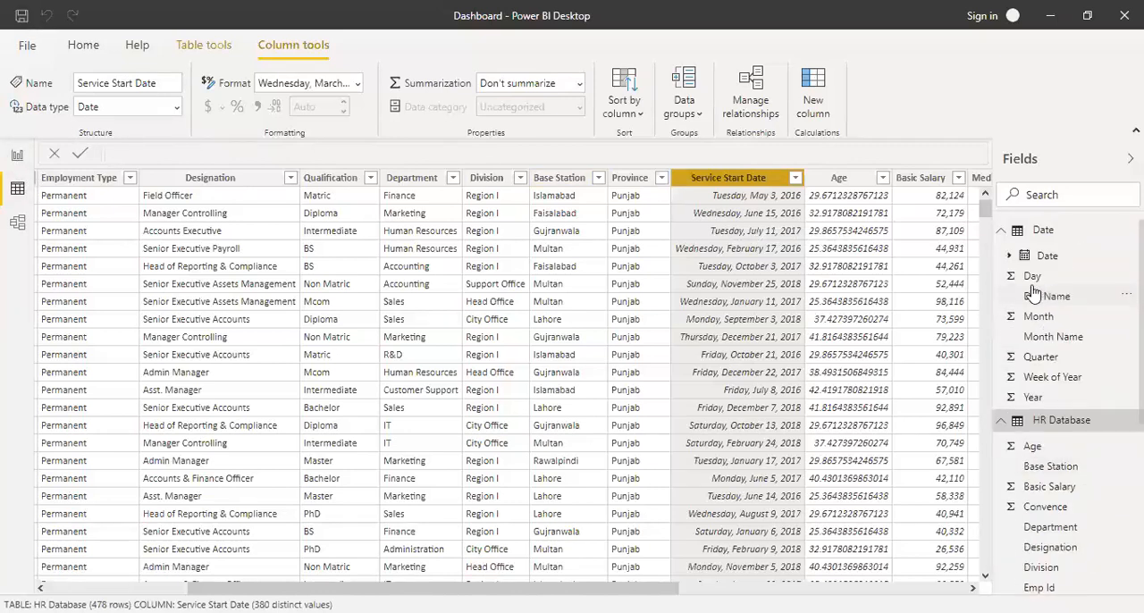
{"action": "left_click", "coordinate": [1002, 420]}
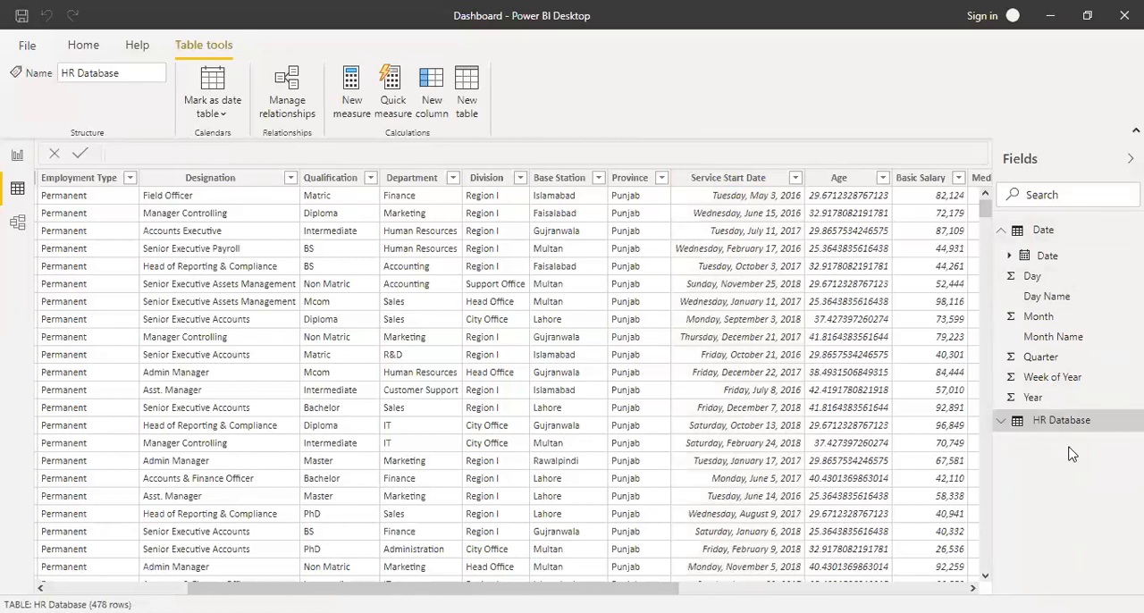
{"action": "mouse_move", "coordinate": [1071, 435]}
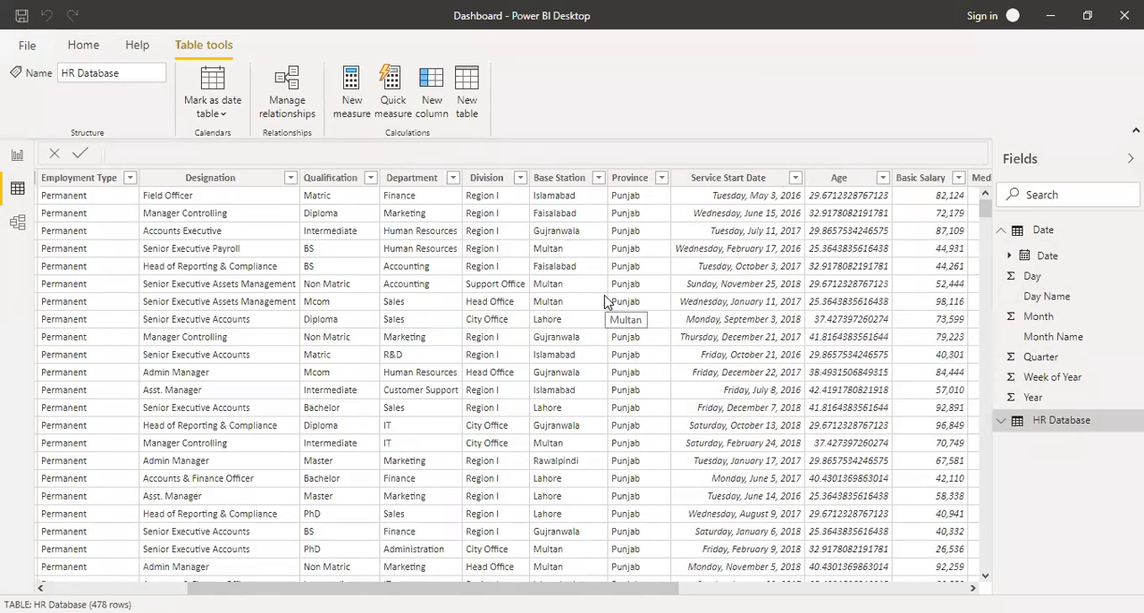
{"action": "left_click", "coordinate": [1003, 231]}
{"action": "left_click", "coordinate": [1042, 238]}
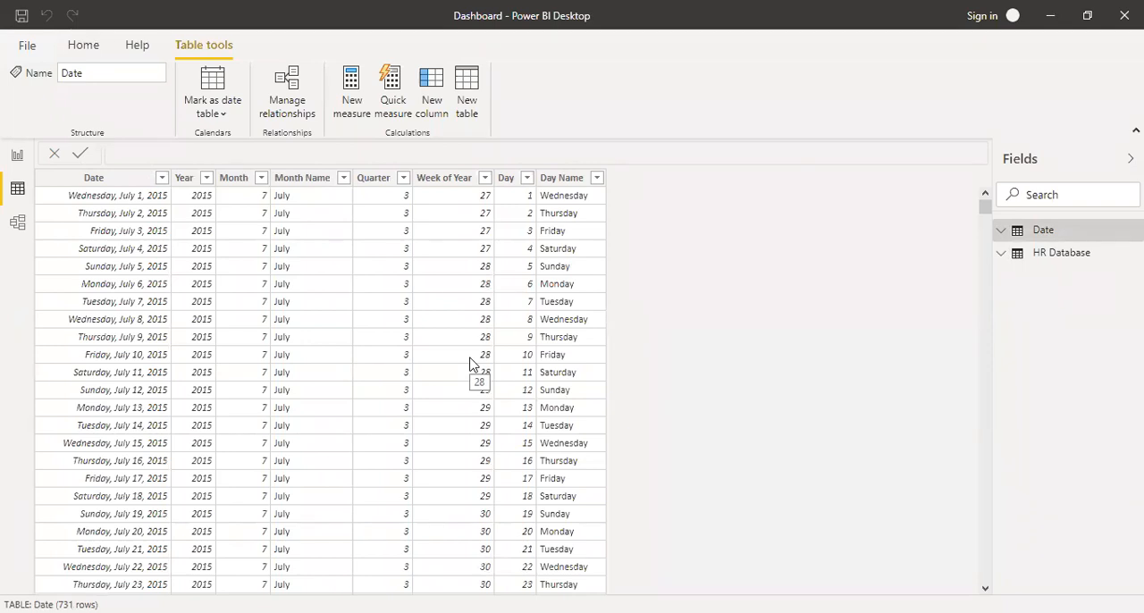
{"action": "left_click", "coordinate": [16, 156]}
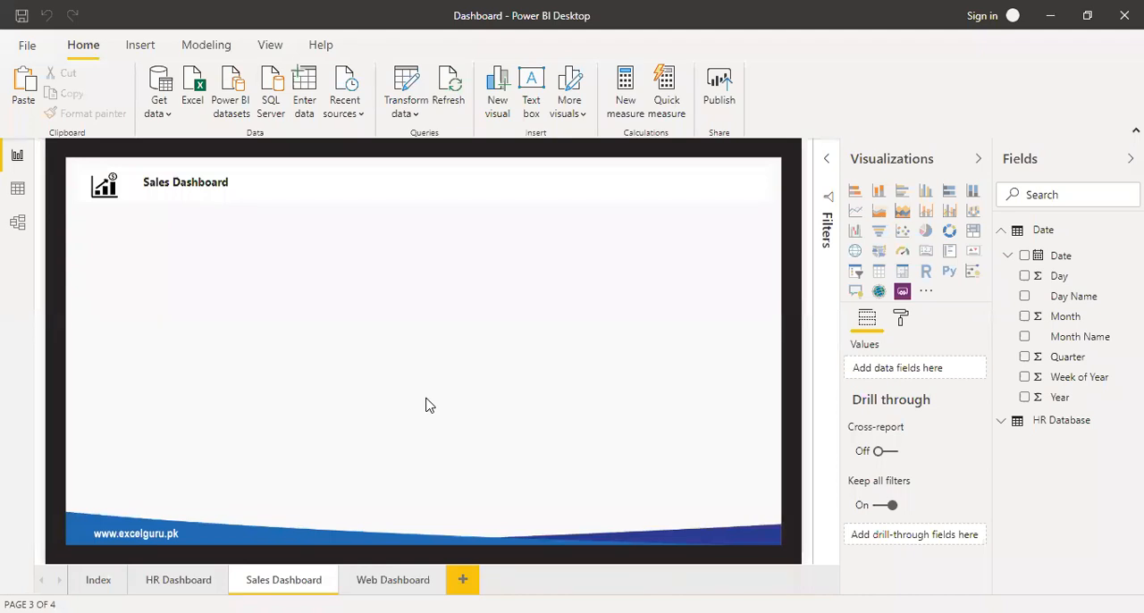
Switch to the 3 Year Sales Data Free training workbook in Excel and examine the Order ID column of the sales sheet.
{"action": "key", "text": "alt+Tab"}
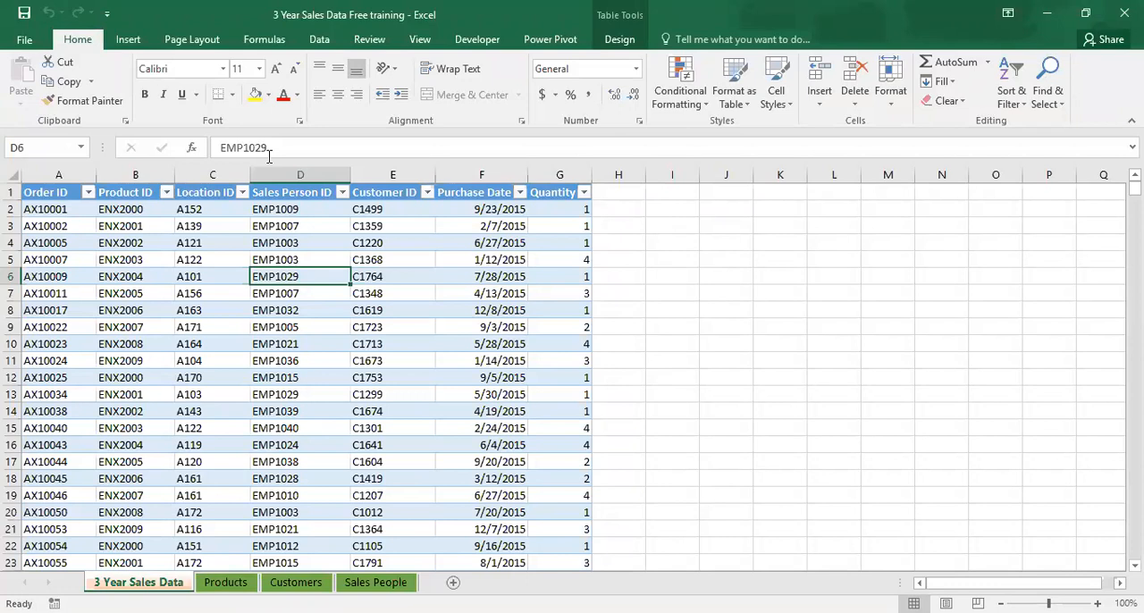
{"action": "left_click", "coordinate": [57, 175]}
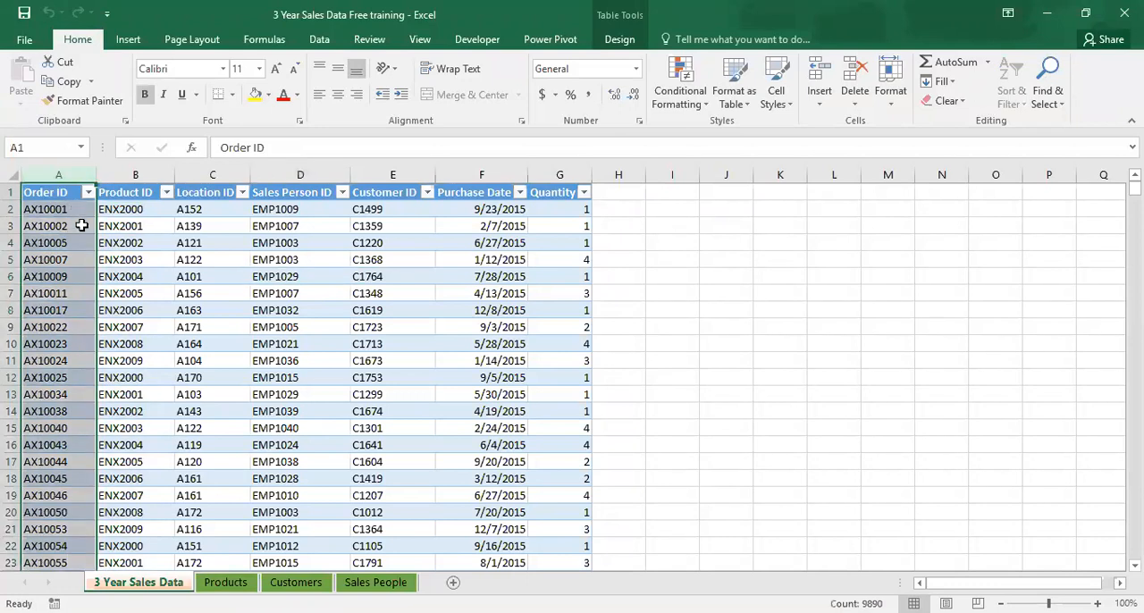
{"action": "left_click", "coordinate": [81, 226]}
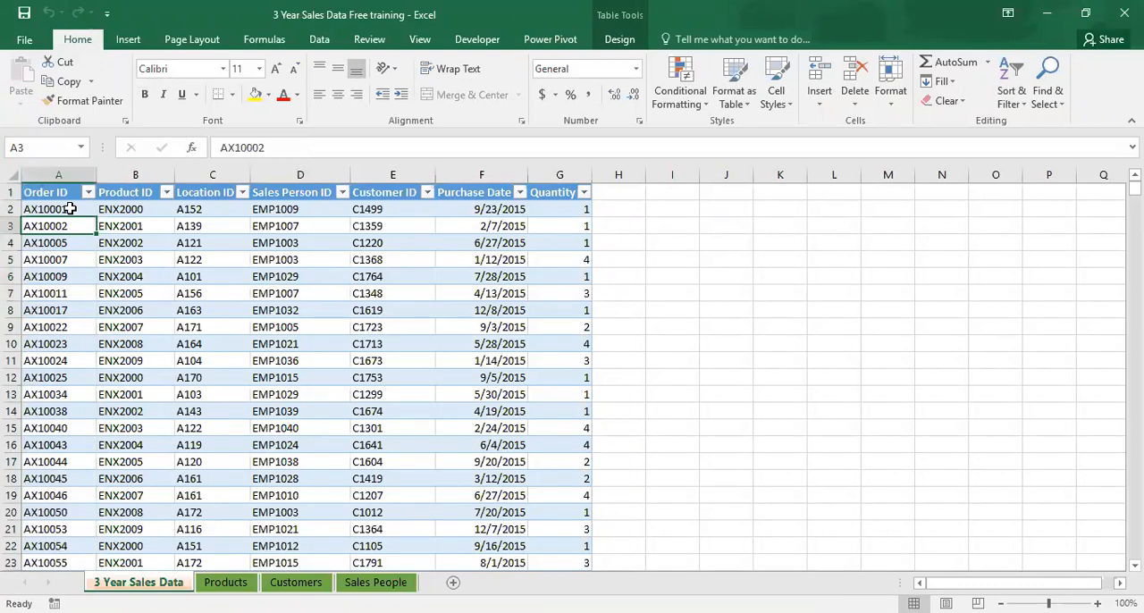
{"action": "left_click", "coordinate": [79, 209]}
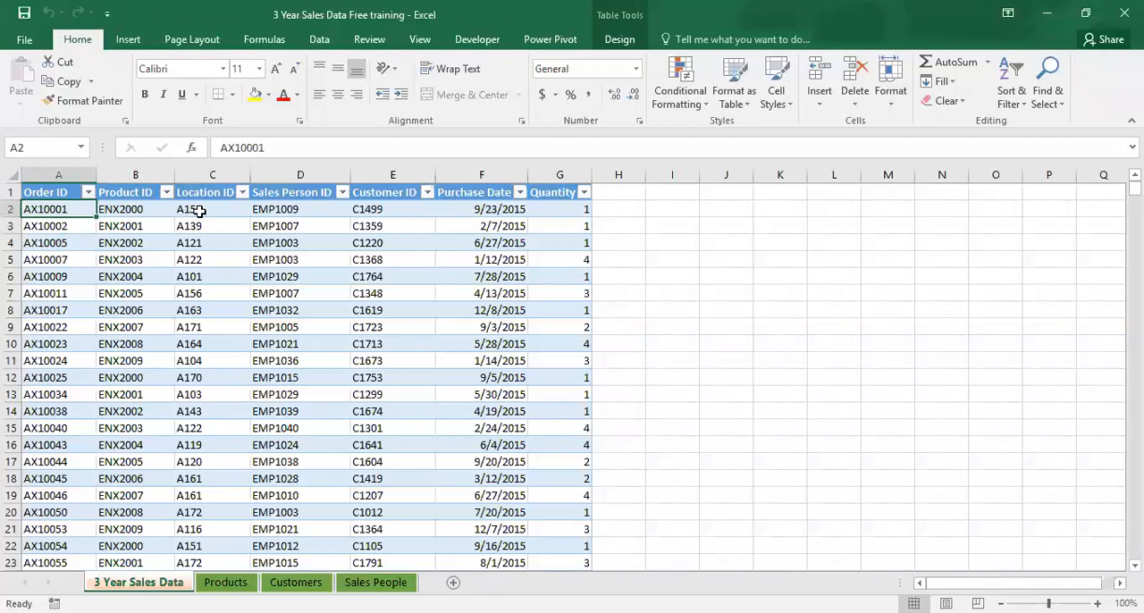
Delete the Location ID column from the 3 Year Sales Data sheet.
{"action": "left_click", "coordinate": [203, 205]}
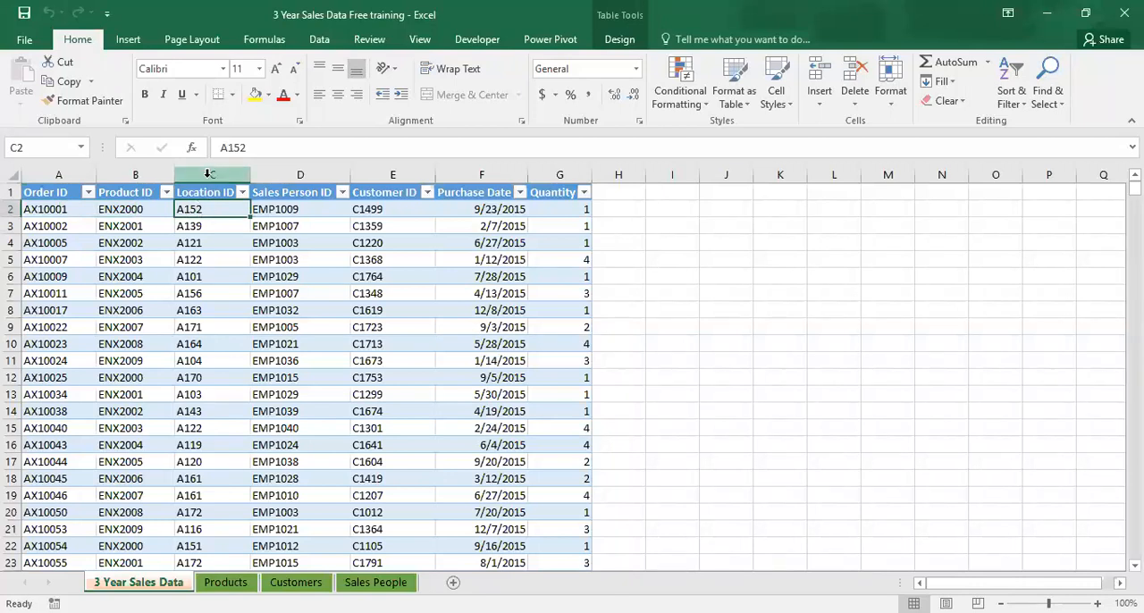
{"action": "right_click", "coordinate": [209, 175]}
{"action": "left_click", "coordinate": [246, 318]}
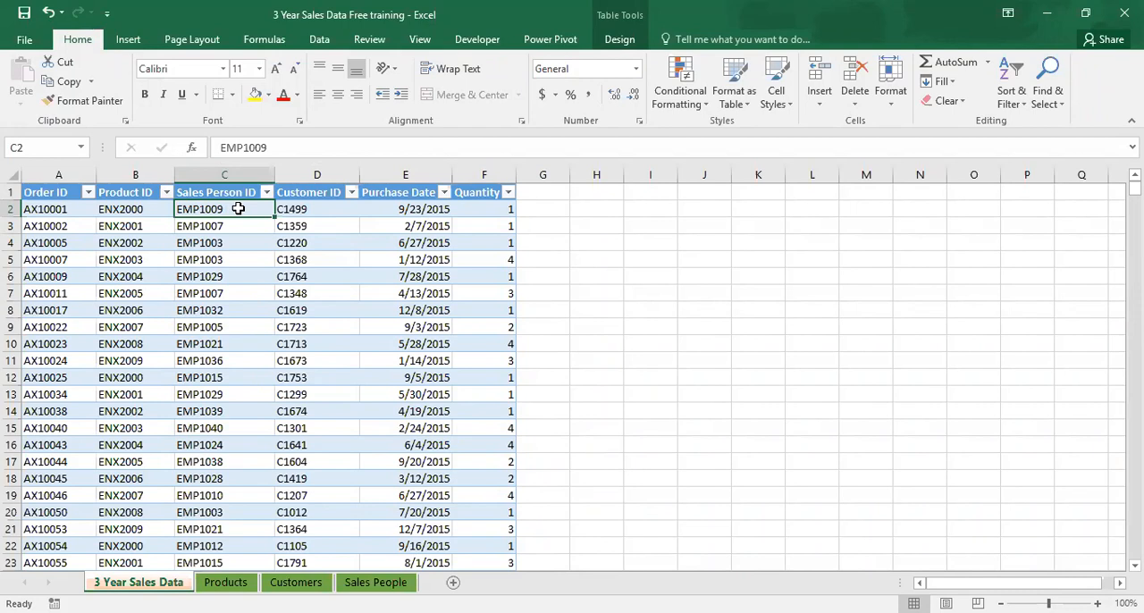
Examine the Customer ID and Quantity columns and the years available in Purchase Date, without filtering the sales data.
{"action": "left_click", "coordinate": [304, 209]}
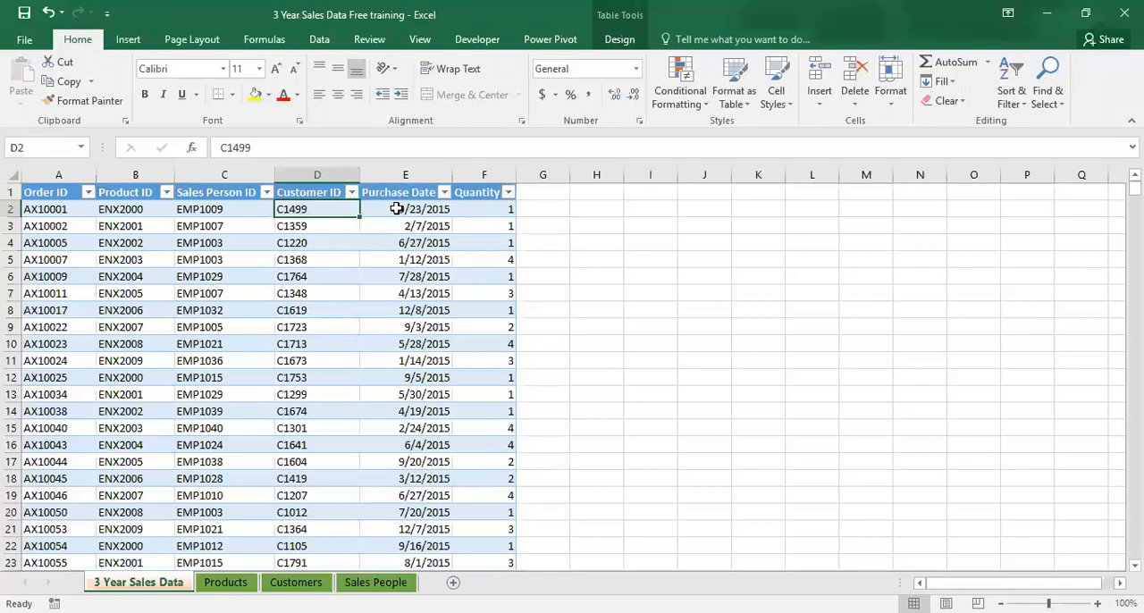
{"action": "left_click", "coordinate": [431, 211]}
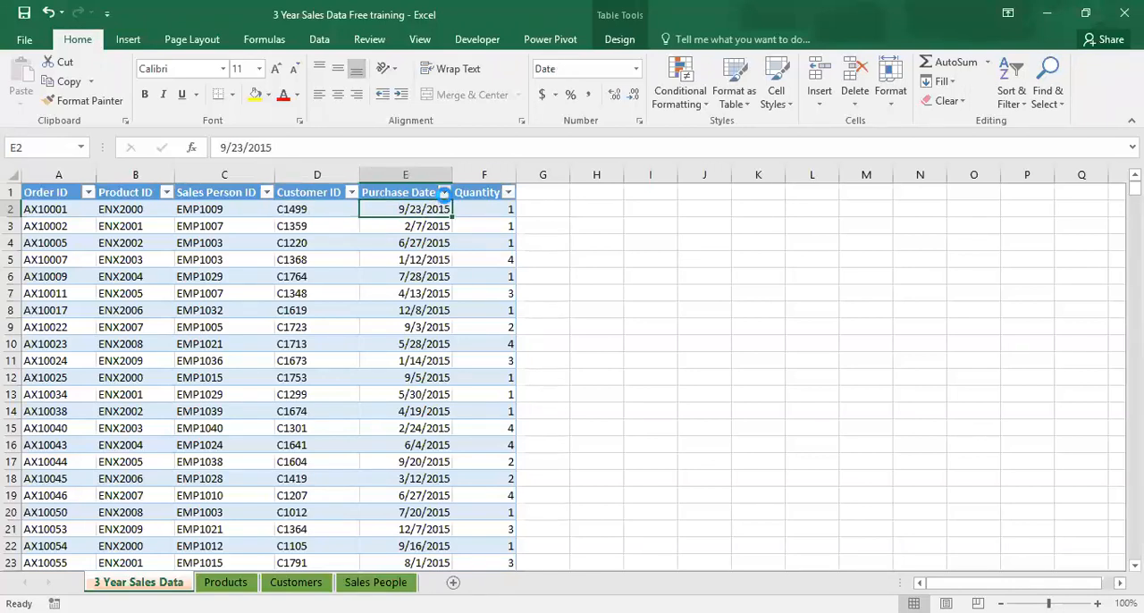
{"action": "left_click", "coordinate": [443, 193]}
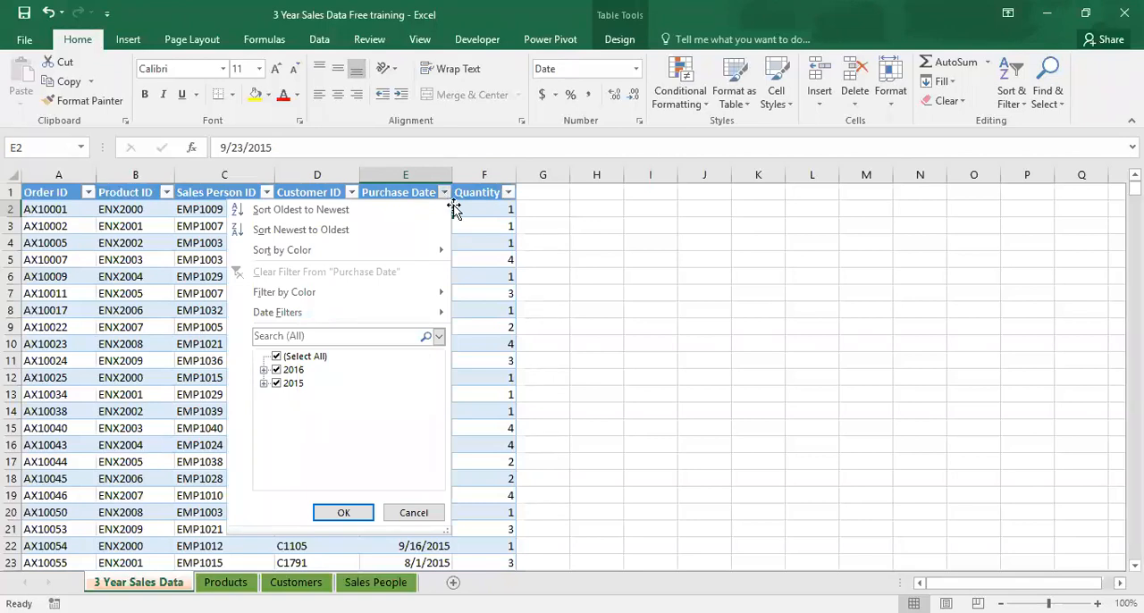
{"action": "left_click", "coordinate": [475, 208]}
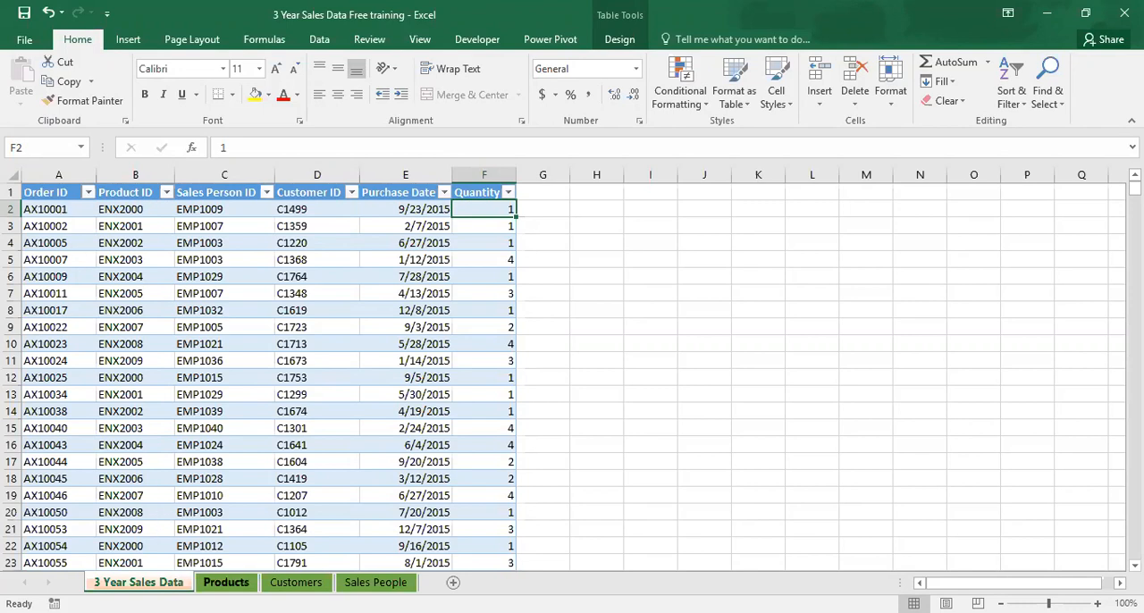
Examine the product IDs, names and prices on the Products sheet.
{"action": "left_click", "coordinate": [226, 582]}
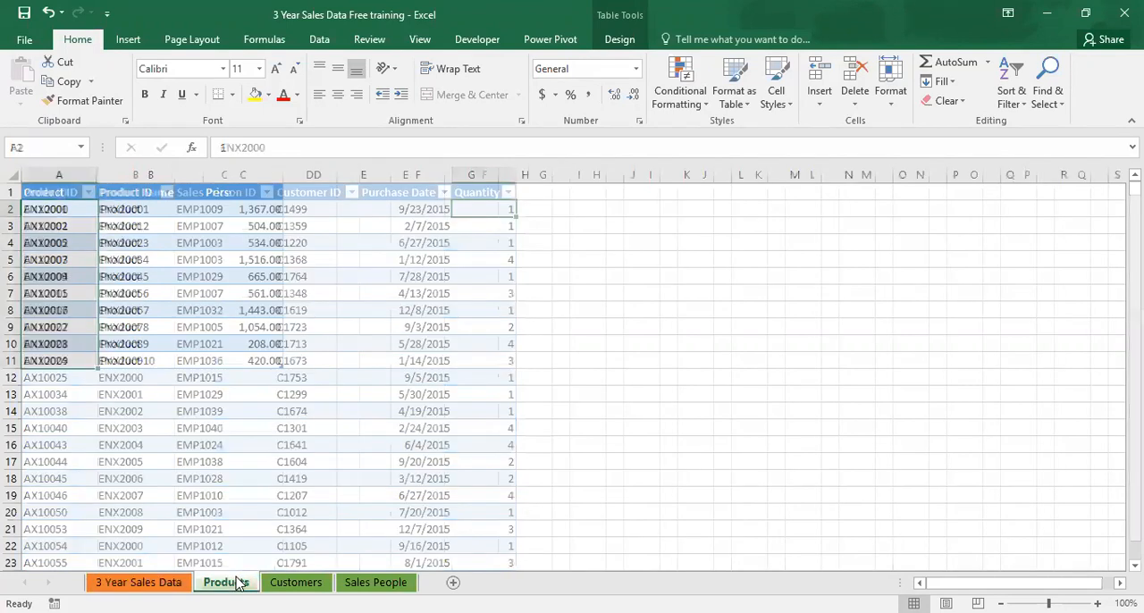
{"action": "key", "text": "Right"}
{"action": "left_click_drag", "start_coordinate": [61, 225], "coordinate": [222, 361]}
{"action": "left_click", "coordinate": [229, 293]}
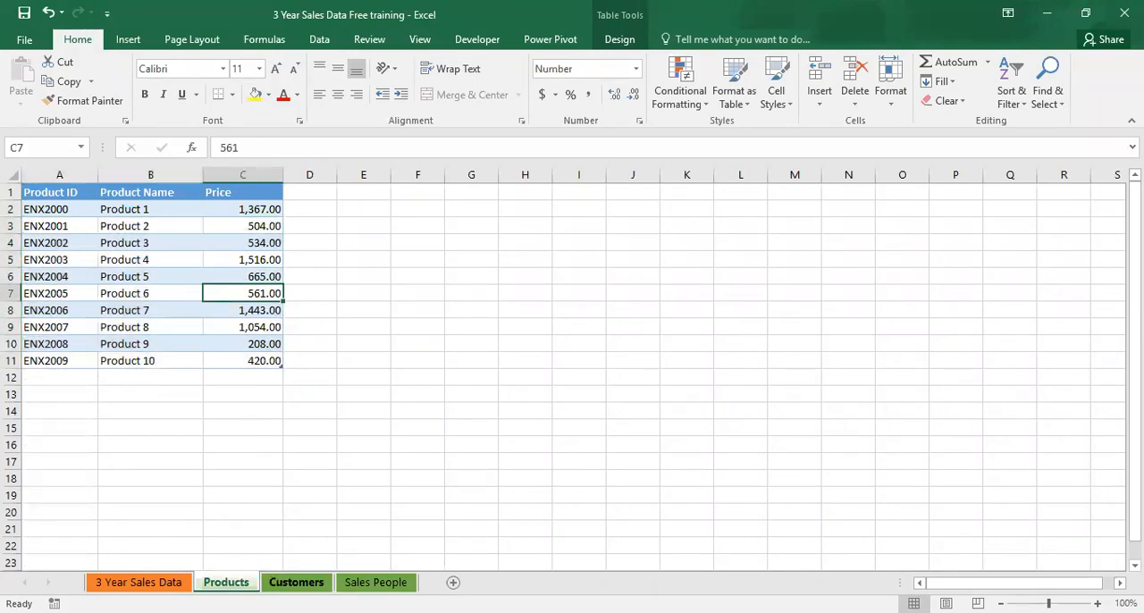
Examine the Customers sheet's ID and name columns from the first to the last record, and return to the header row.
{"action": "left_click", "coordinate": [289, 582]}
{"action": "left_click", "coordinate": [121, 225]}
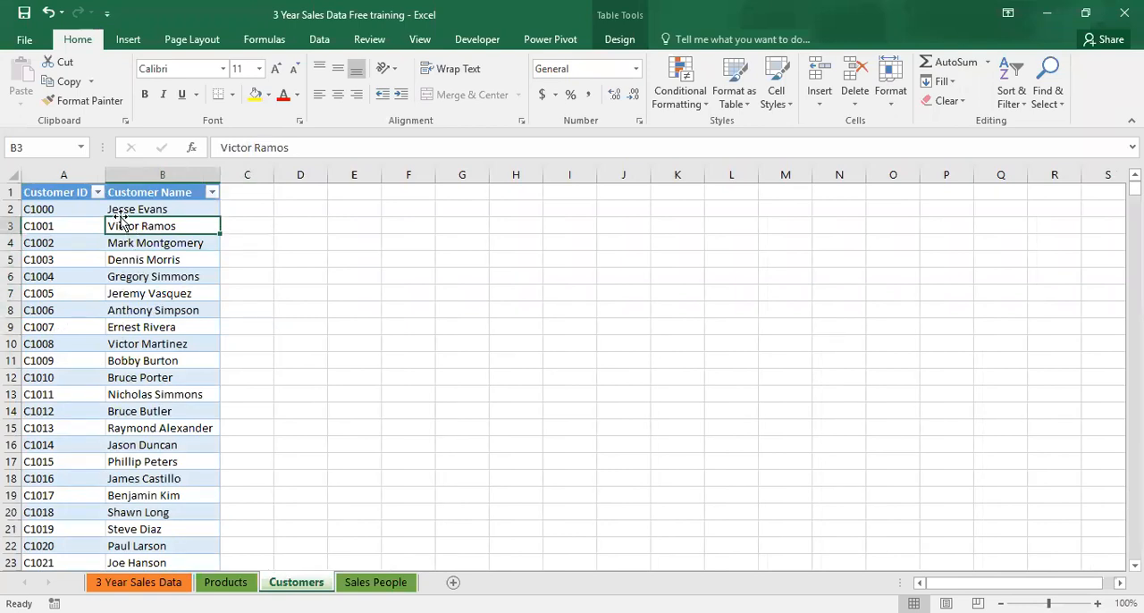
{"action": "left_click", "coordinate": [98, 193]}
{"action": "left_click_drag", "start_coordinate": [211, 365], "coordinate": [222, 480]}
{"action": "left_click", "coordinate": [187, 514]}
{"action": "key", "text": "Left"}
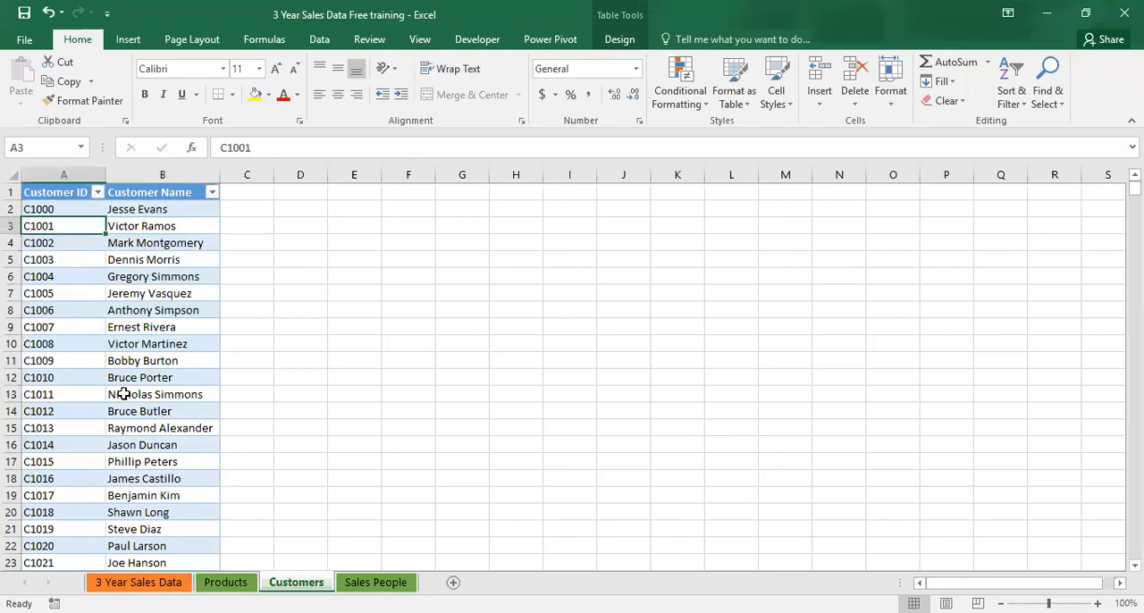
{"action": "key", "text": "ctrl+Down"}
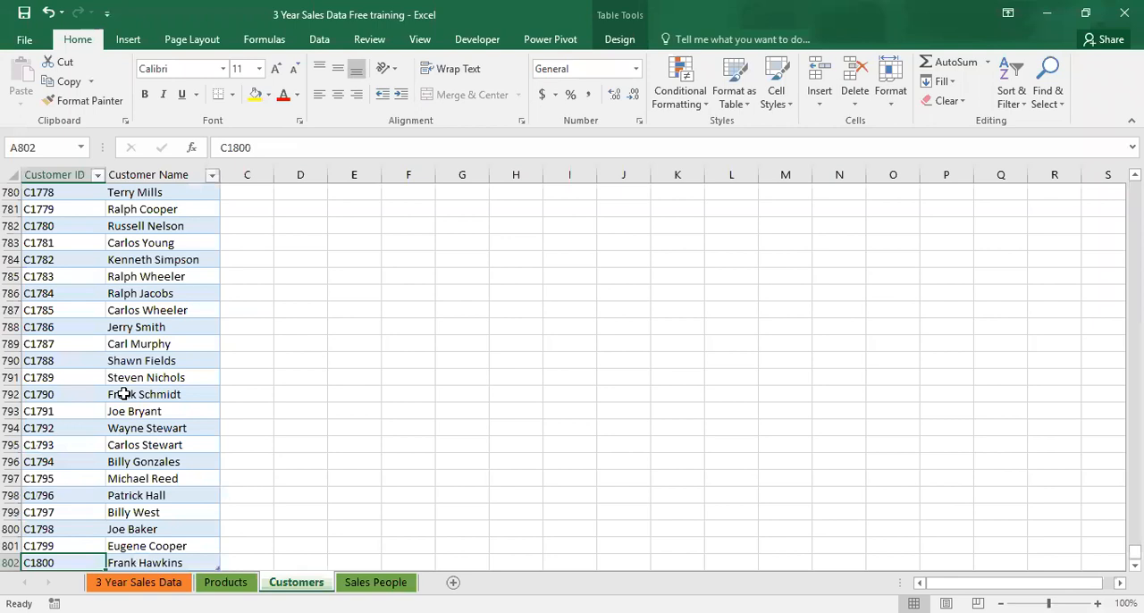
{"action": "key", "text": "ctrl+Up"}
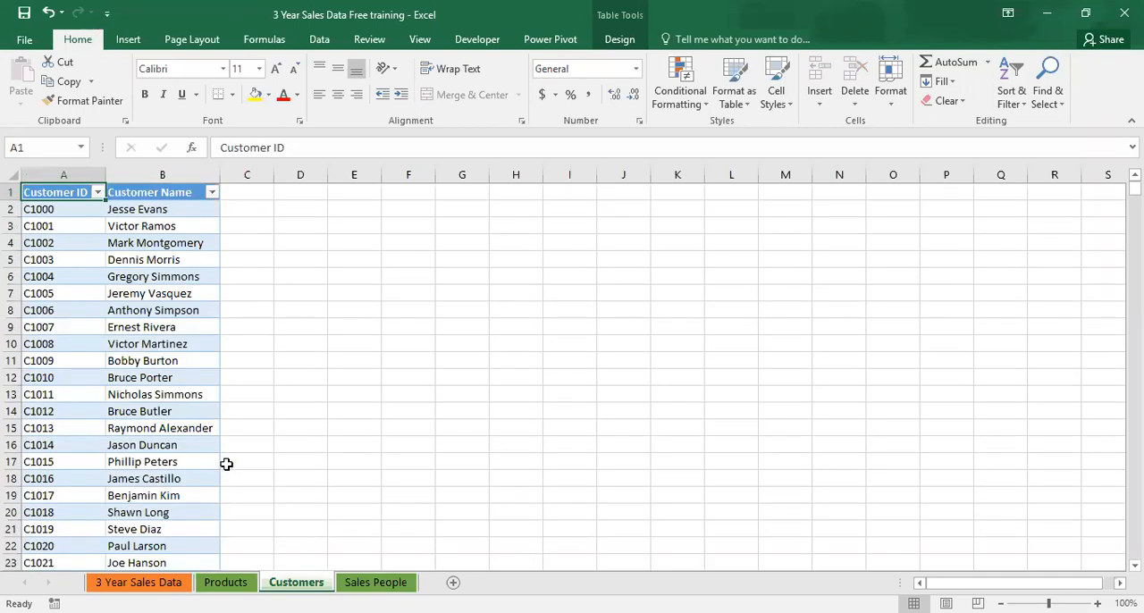
Examine the Sales People sheet's ID and name columns down to the last record, and return to the header row.
{"action": "left_click", "coordinate": [351, 582]}
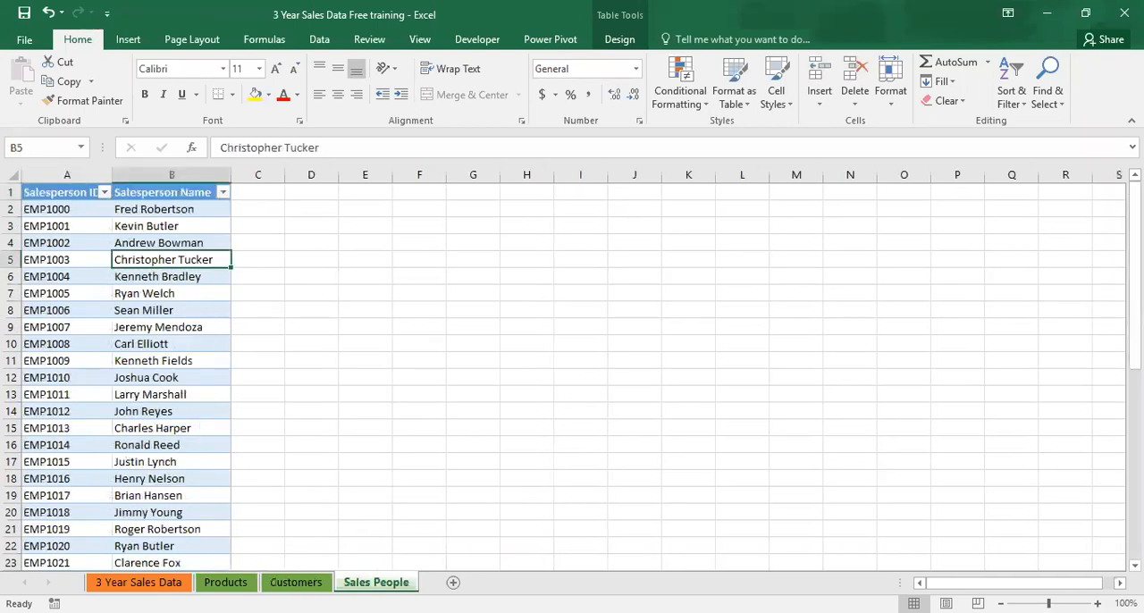
{"action": "left_click", "coordinate": [176, 207]}
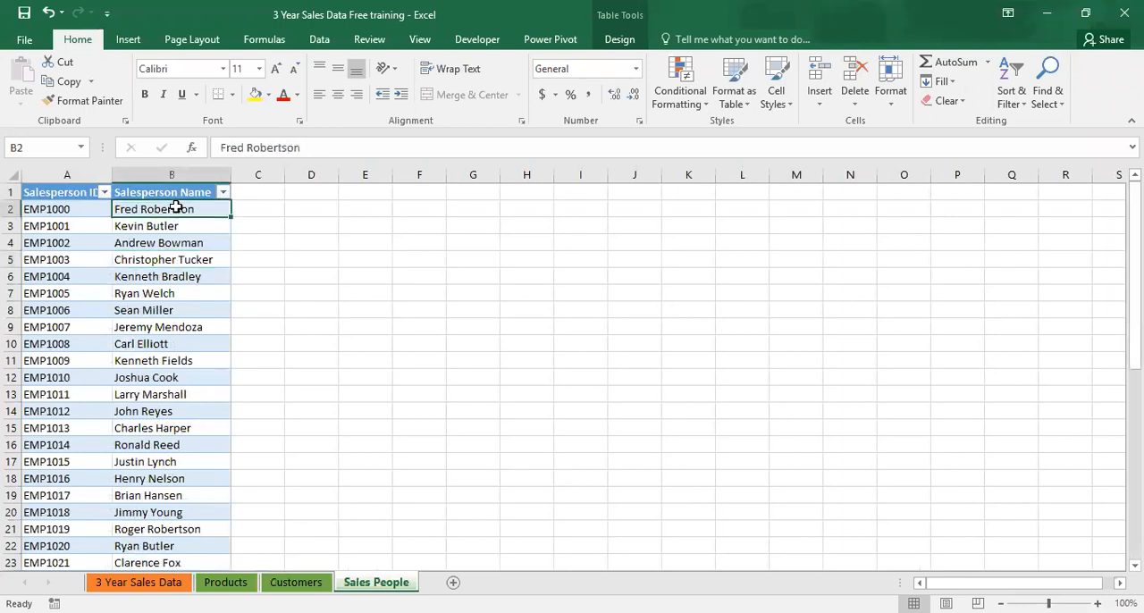
{"action": "left_click", "coordinate": [102, 192]}
{"action": "key", "text": "Left"}
{"action": "key", "text": "ctrl+Down"}
{"action": "key", "text": "ctrl+Up"}
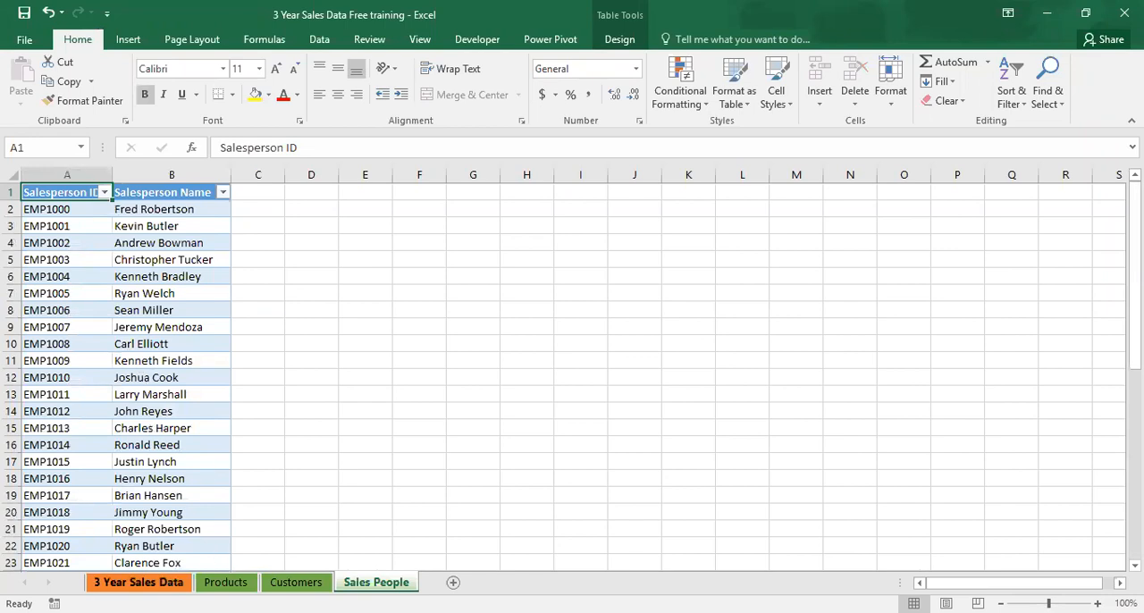
Compare the 3 Year Sales Data sheet with the Product ID, Product Name and Price columns of the Products sheet, and return to the sales data.
{"action": "left_click", "coordinate": [143, 581]}
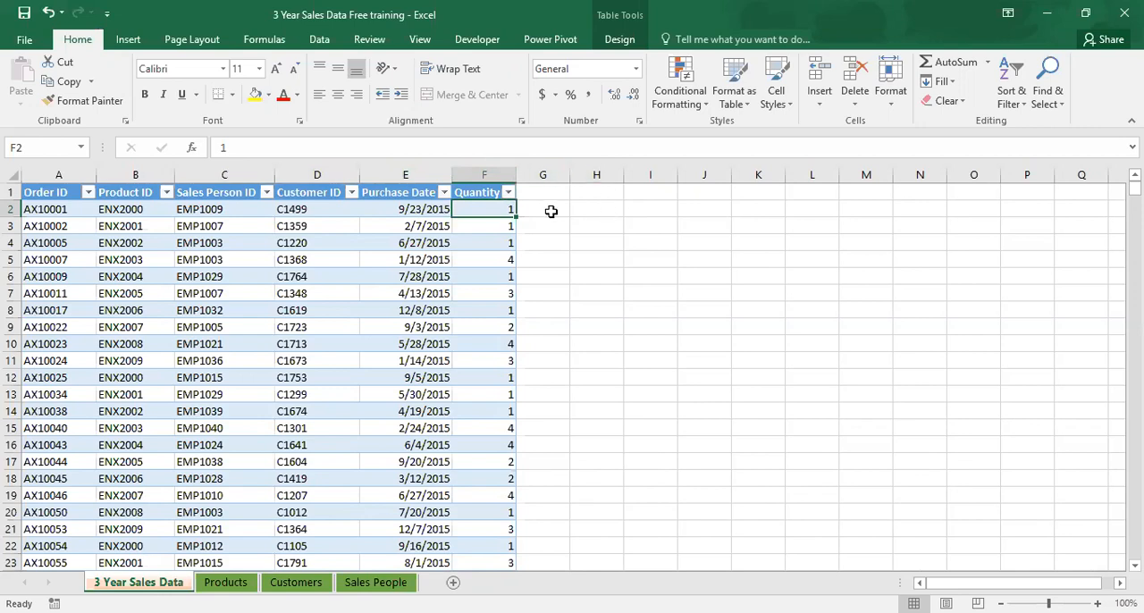
{"action": "left_click", "coordinate": [229, 583]}
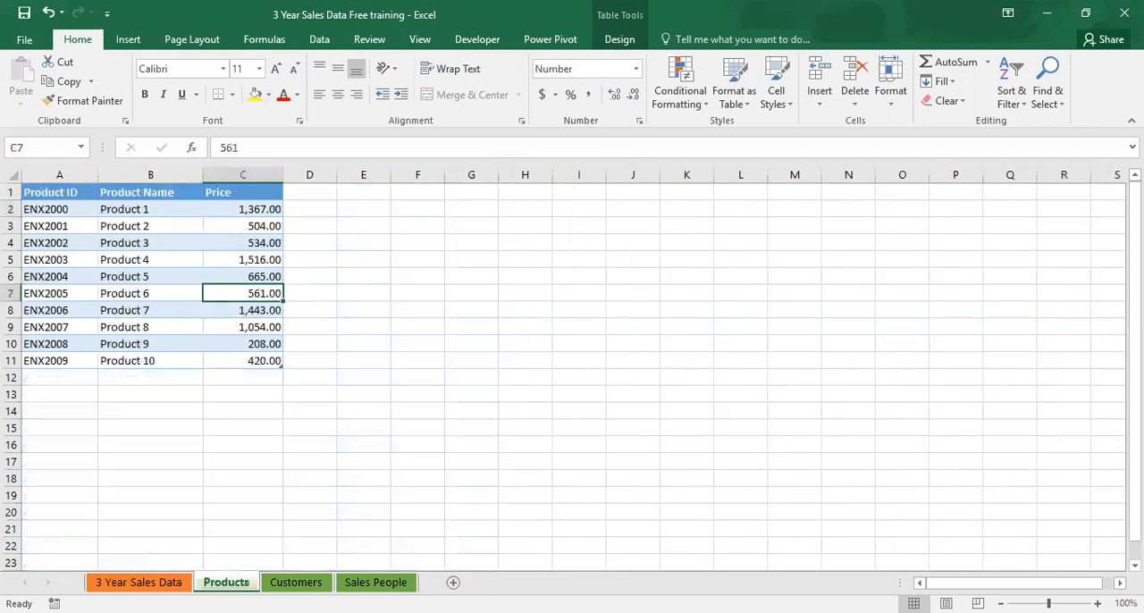
{"action": "left_click", "coordinate": [242, 211]}
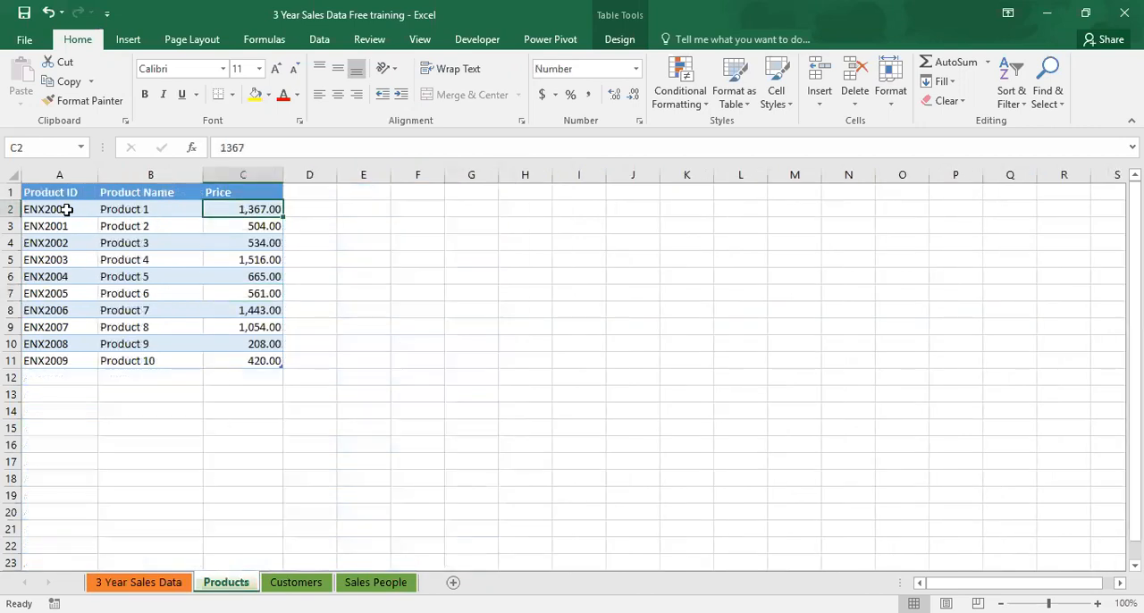
{"action": "left_click", "coordinate": [67, 210]}
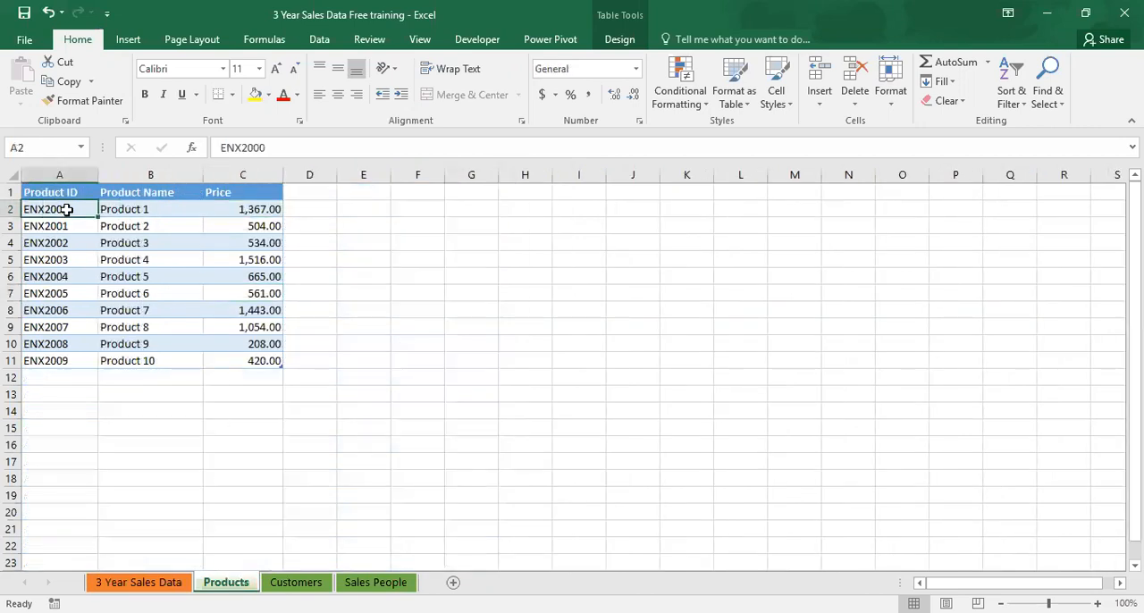
{"action": "left_click", "coordinate": [133, 210]}
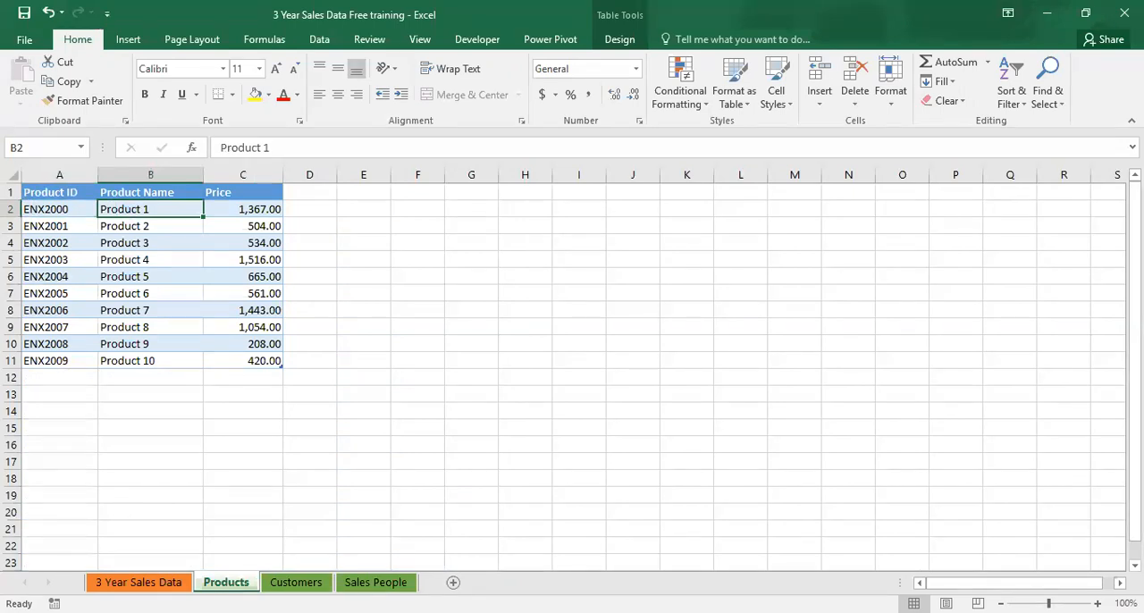
{"action": "left_click", "coordinate": [138, 583]}
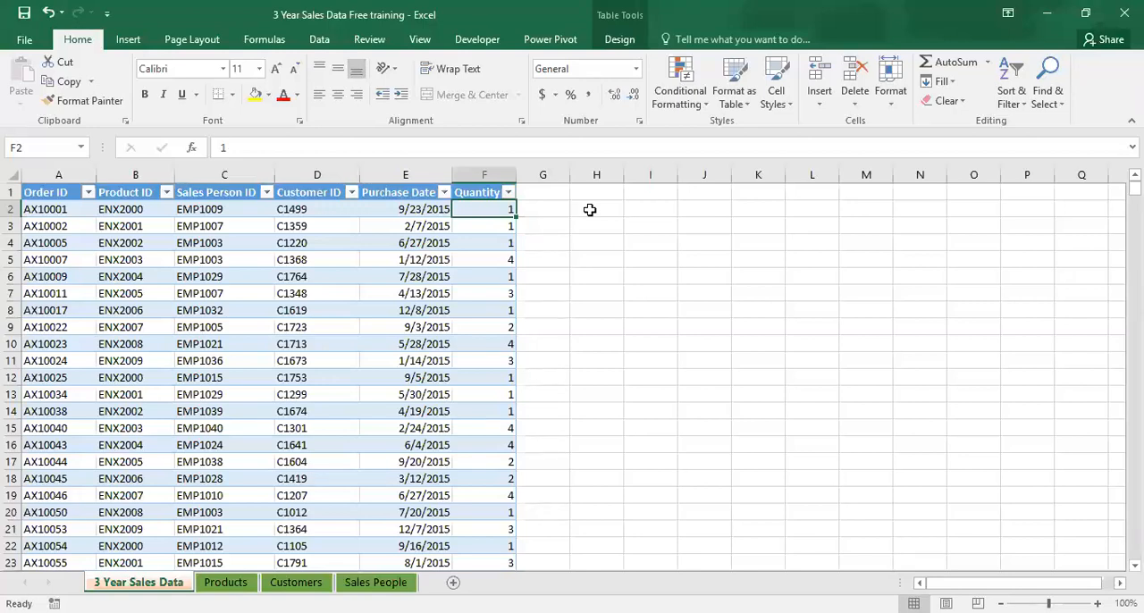
Close the Excel workbook and, back in Power BI, open the 3 Year Sales Data Free training workbook as an Excel data source.
{"action": "left_click", "coordinate": [1121, 18]}
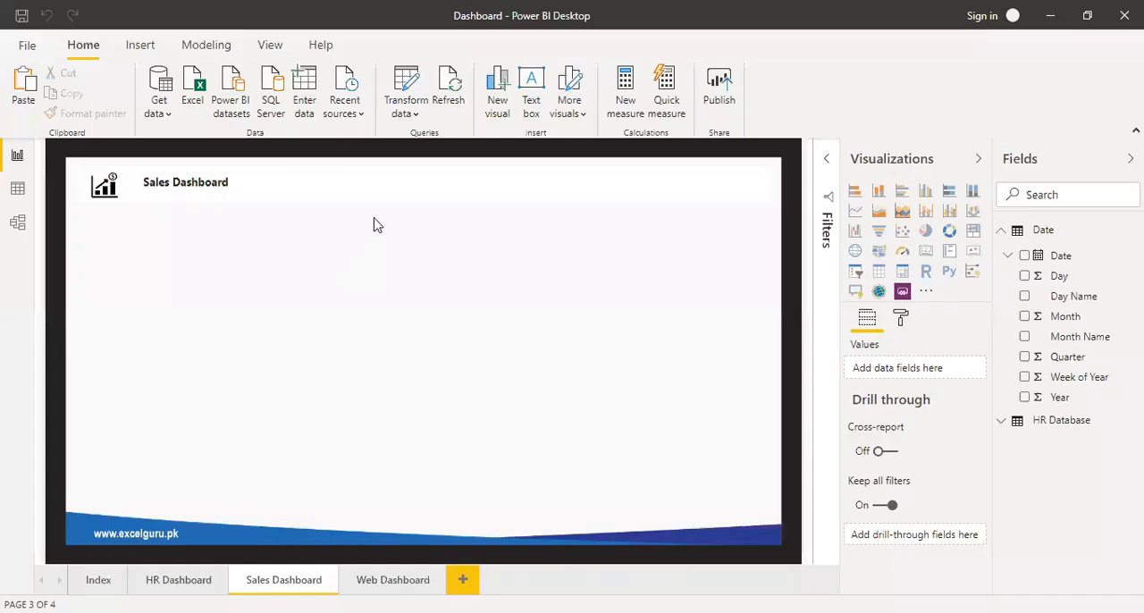
{"action": "left_click", "coordinate": [1003, 230]}
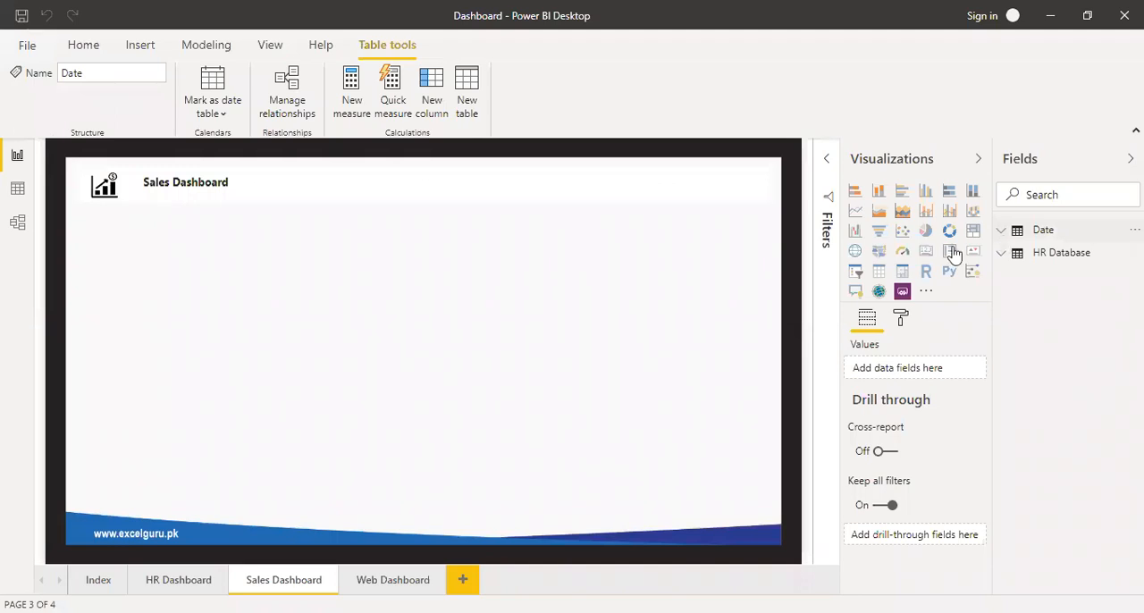
{"action": "left_click", "coordinate": [85, 54]}
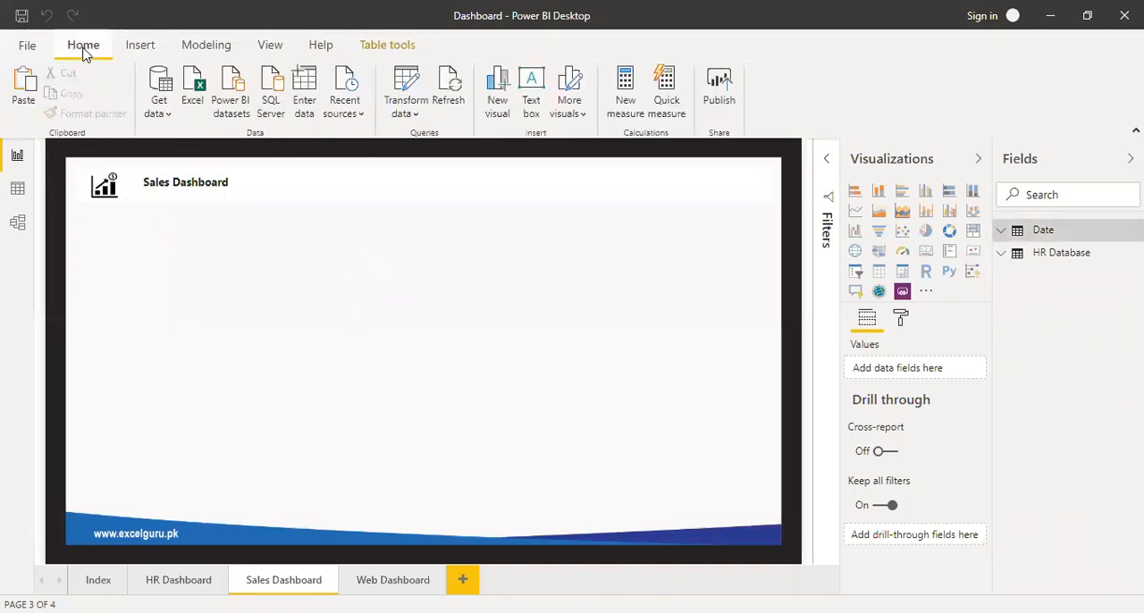
{"action": "left_click", "coordinate": [195, 98]}
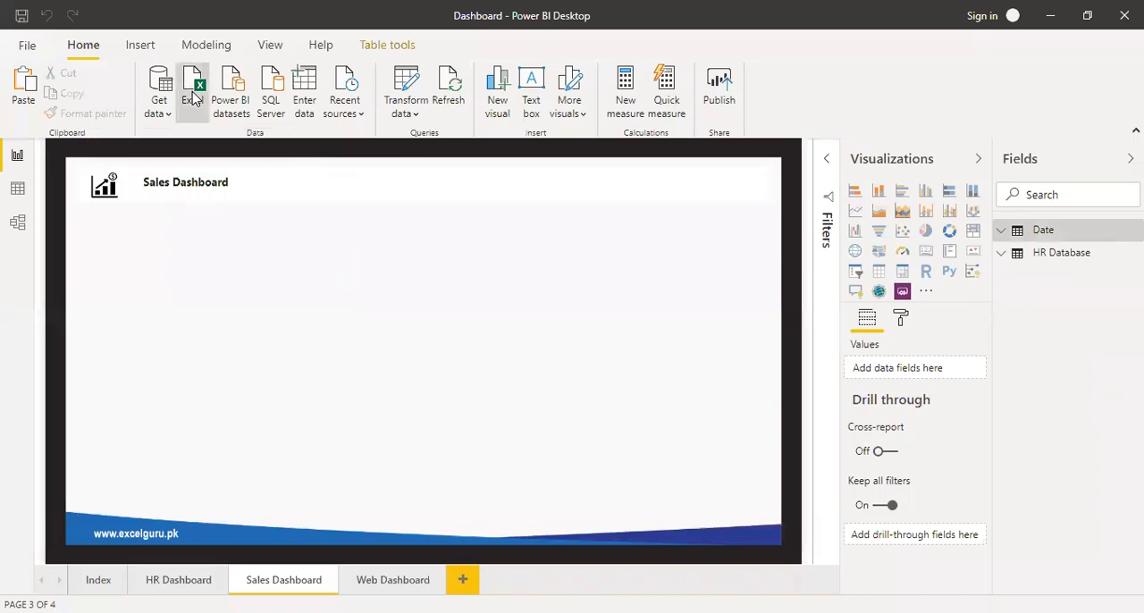
{"action": "left_click", "coordinate": [203, 118]}
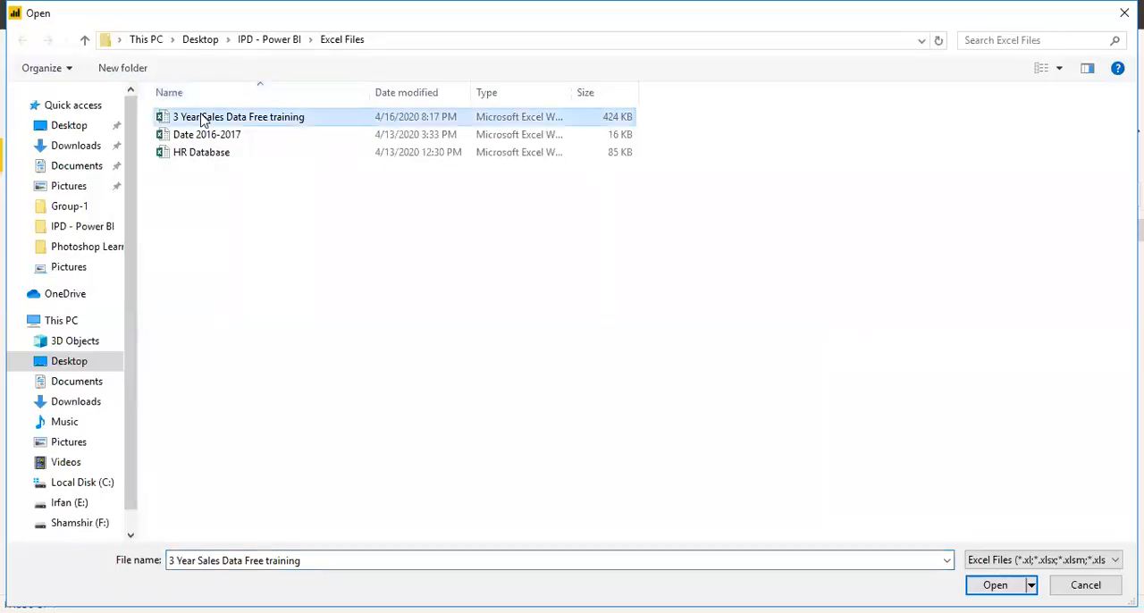
{"action": "left_click", "coordinate": [995, 585]}
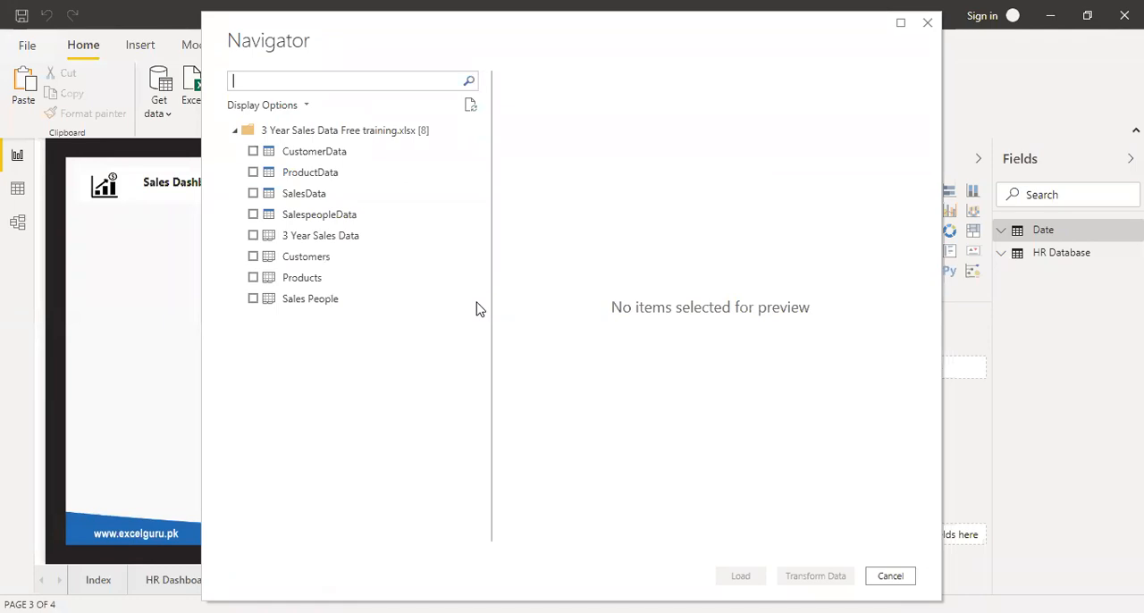
Load the CustomerData, ProductData, SalesData and SalespeopleData tables from the workbook into the report.
{"action": "left_click", "coordinate": [253, 151]}
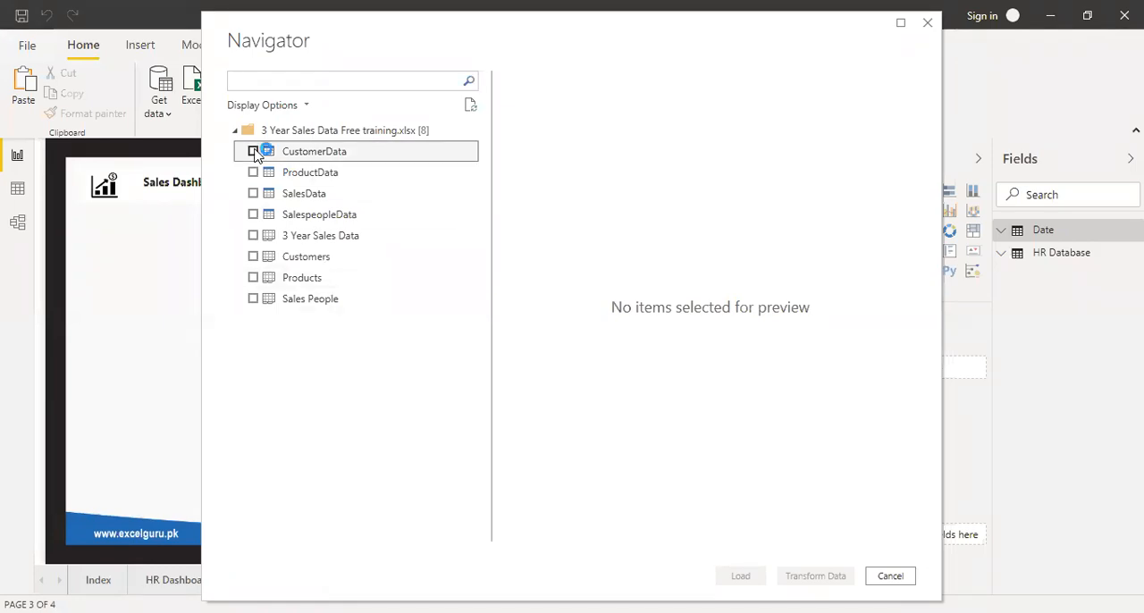
{"action": "left_click", "coordinate": [253, 193]}
{"action": "left_click", "coordinate": [253, 215]}
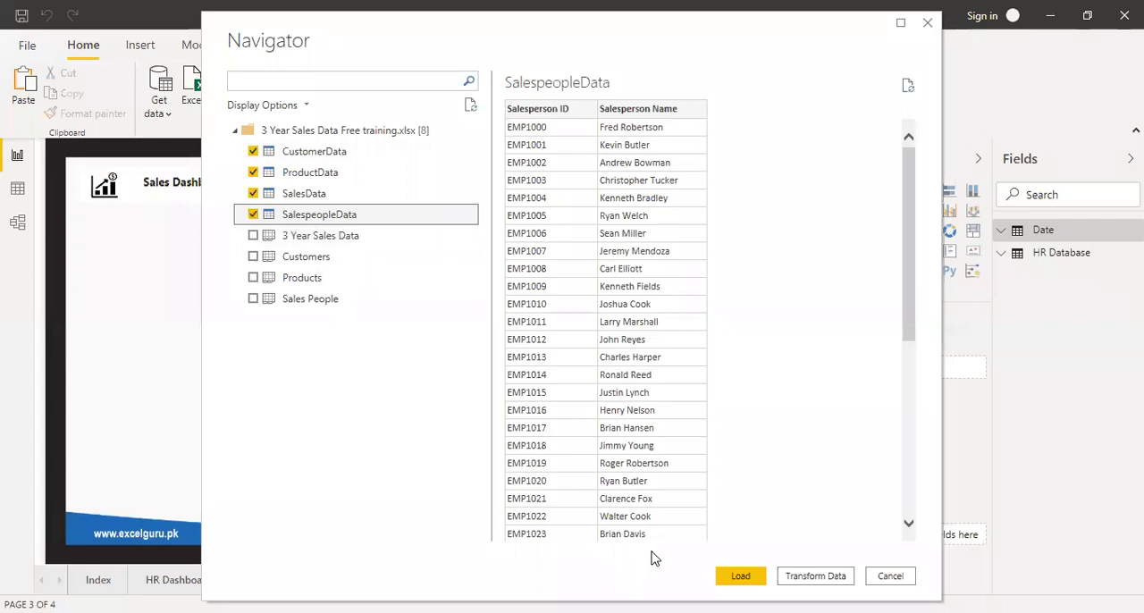
{"action": "left_click", "coordinate": [740, 575]}
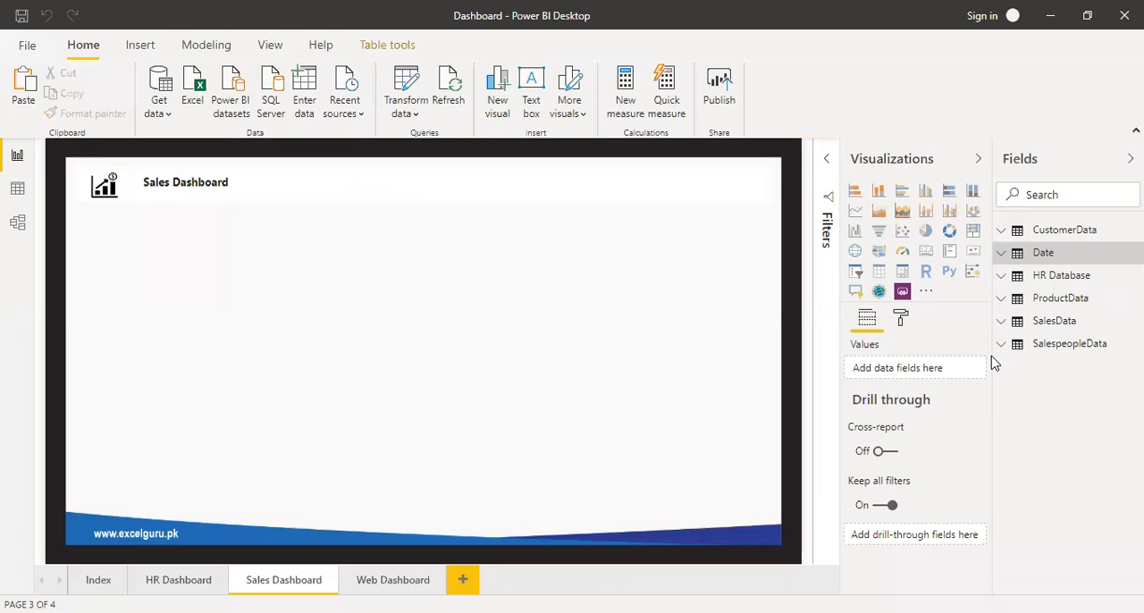
In the model view, move the Date table near SalesData and relate its Date field to SalesData's Purchase Date.
{"action": "left_click", "coordinate": [19, 224]}
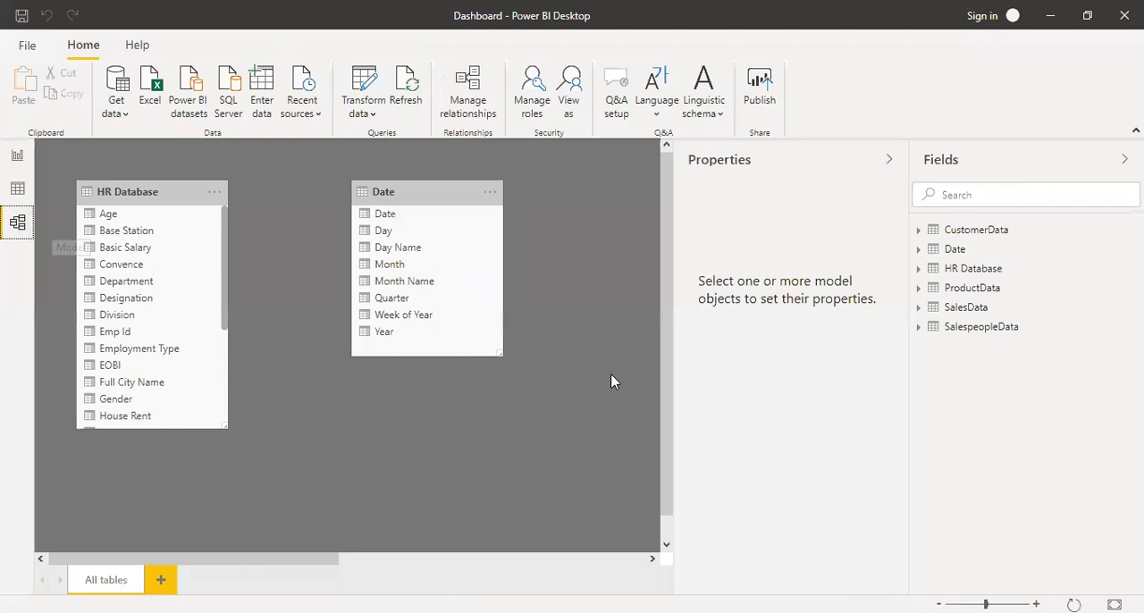
{"action": "left_click", "coordinate": [888, 161]}
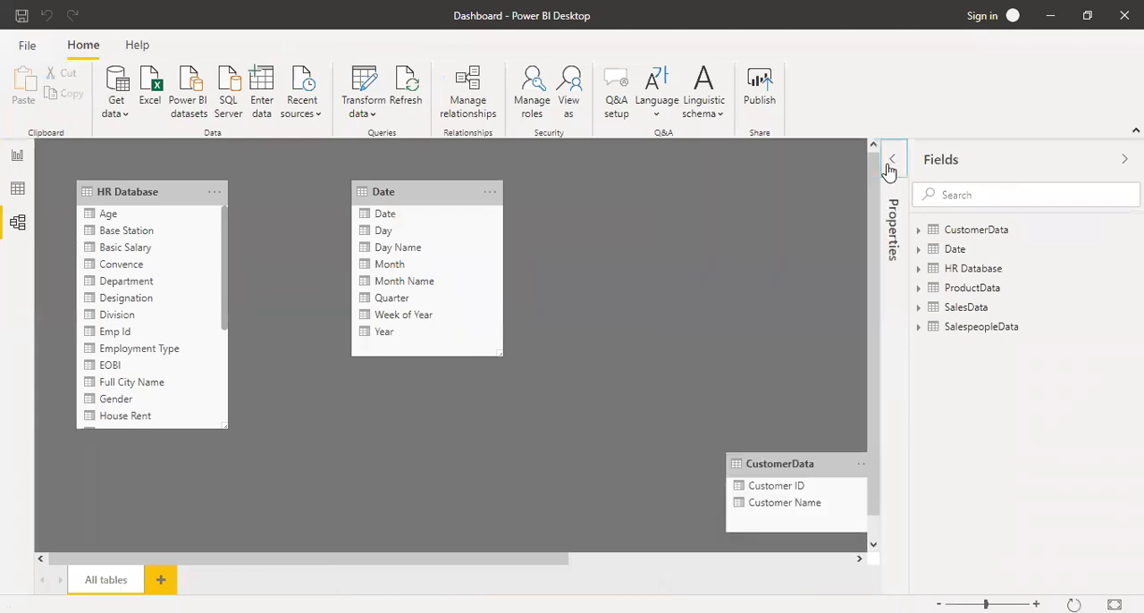
{"action": "left_click_drag", "start_coordinate": [536, 562], "coordinate": [774, 554]}
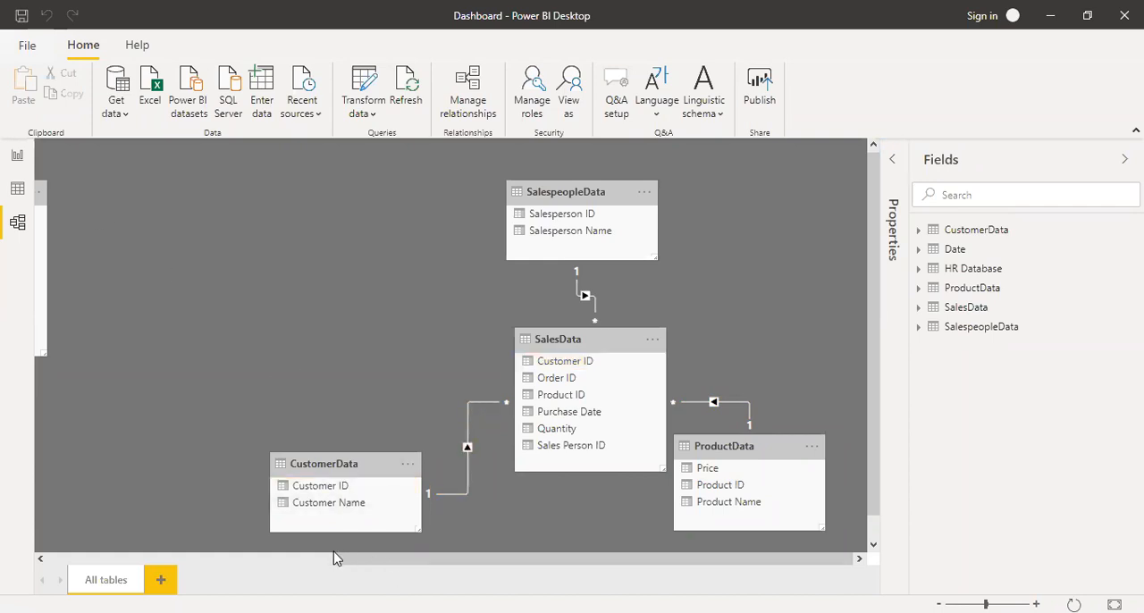
{"action": "left_click_drag", "start_coordinate": [332, 558], "coordinate": [289, 564]}
{"action": "left_click_drag", "start_coordinate": [97, 199], "coordinate": [429, 213]}
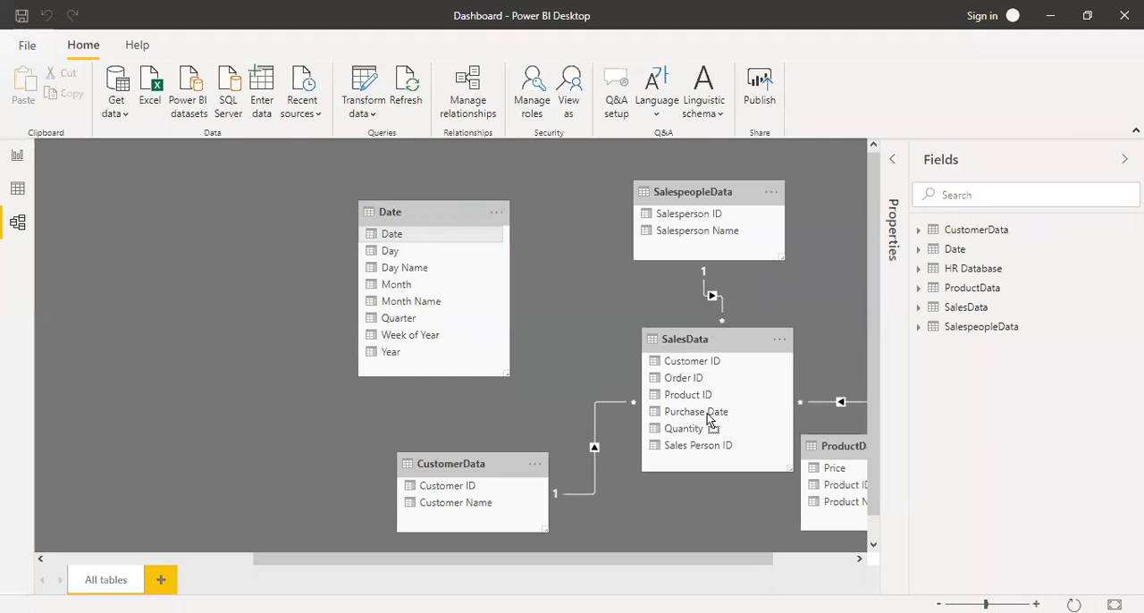
{"action": "left_click_drag", "start_coordinate": [708, 415], "coordinate": [708, 415]}
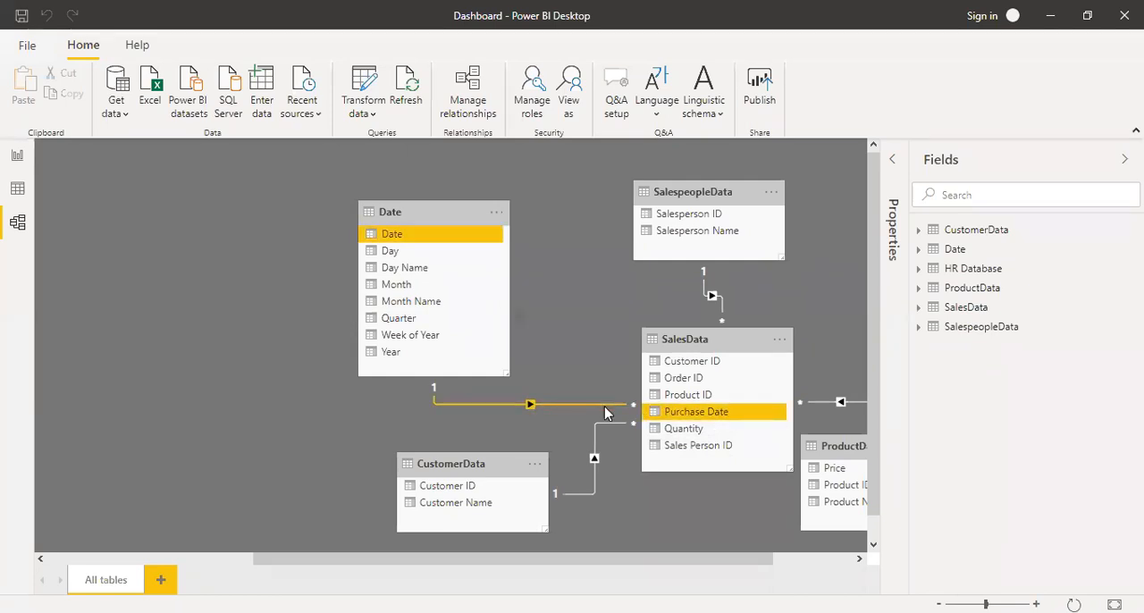
{"action": "left_click", "coordinate": [1119, 162]}
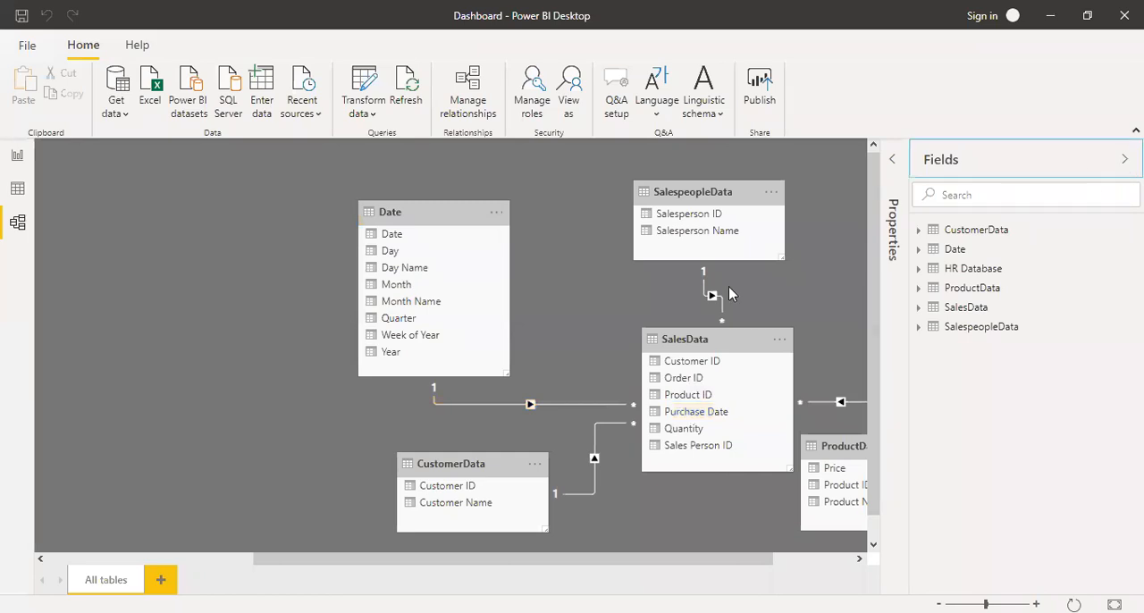
Review the cardinality and cross filter direction of the Date to SalesData relationship, and look over the related tables in the model.
{"action": "double_click", "coordinate": [577, 405]}
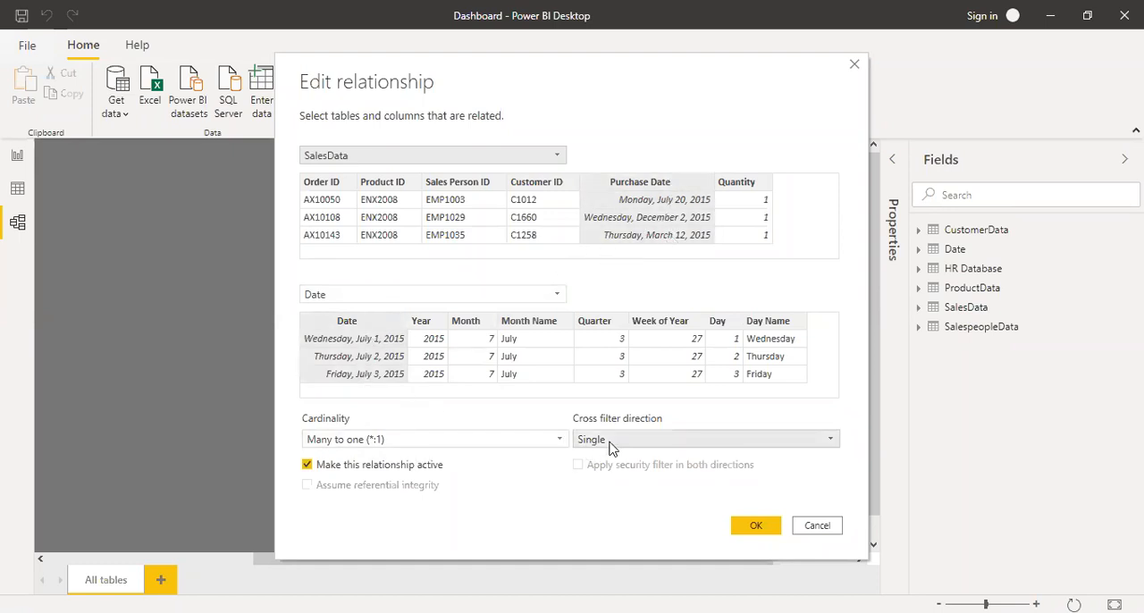
{"action": "left_click", "coordinate": [641, 447]}
{"action": "left_click", "coordinate": [641, 447]}
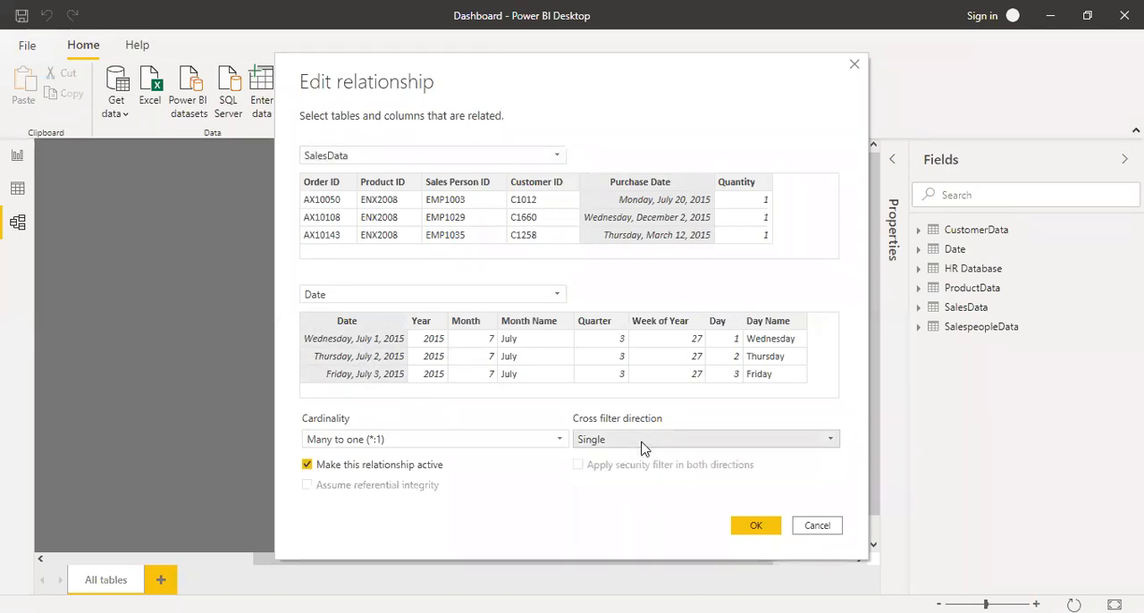
{"action": "left_click", "coordinate": [556, 446]}
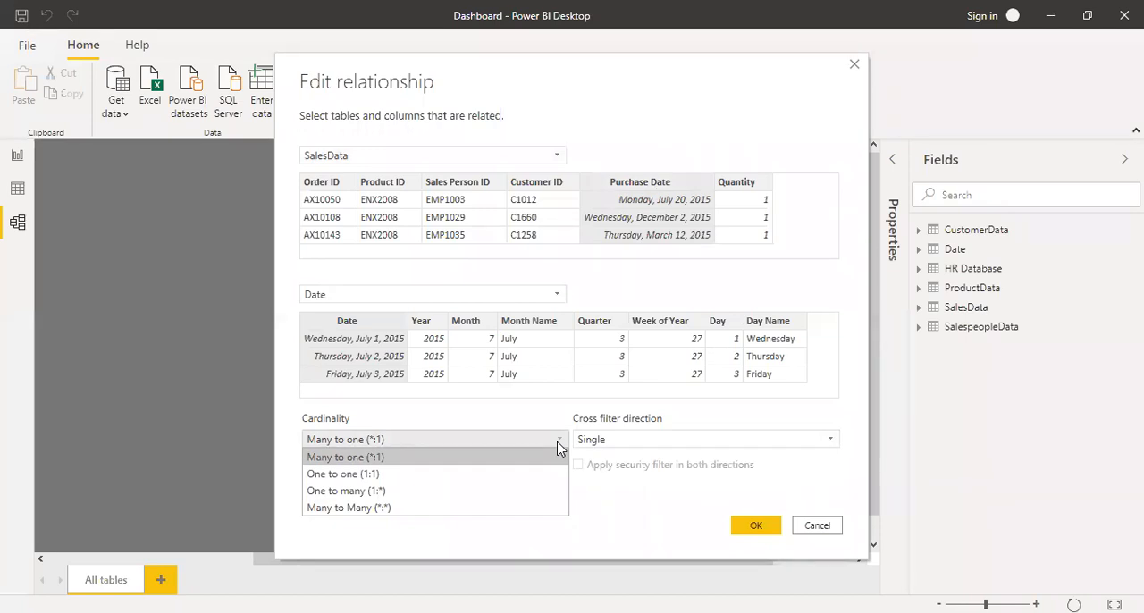
{"action": "left_click", "coordinate": [557, 447]}
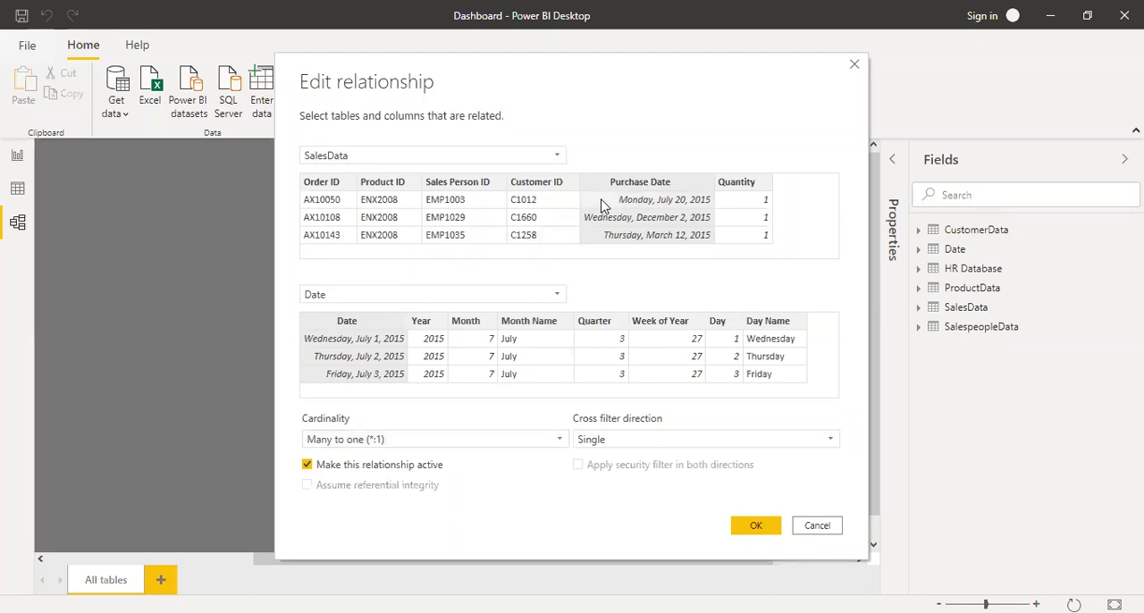
{"action": "left_click", "coordinate": [755, 527]}
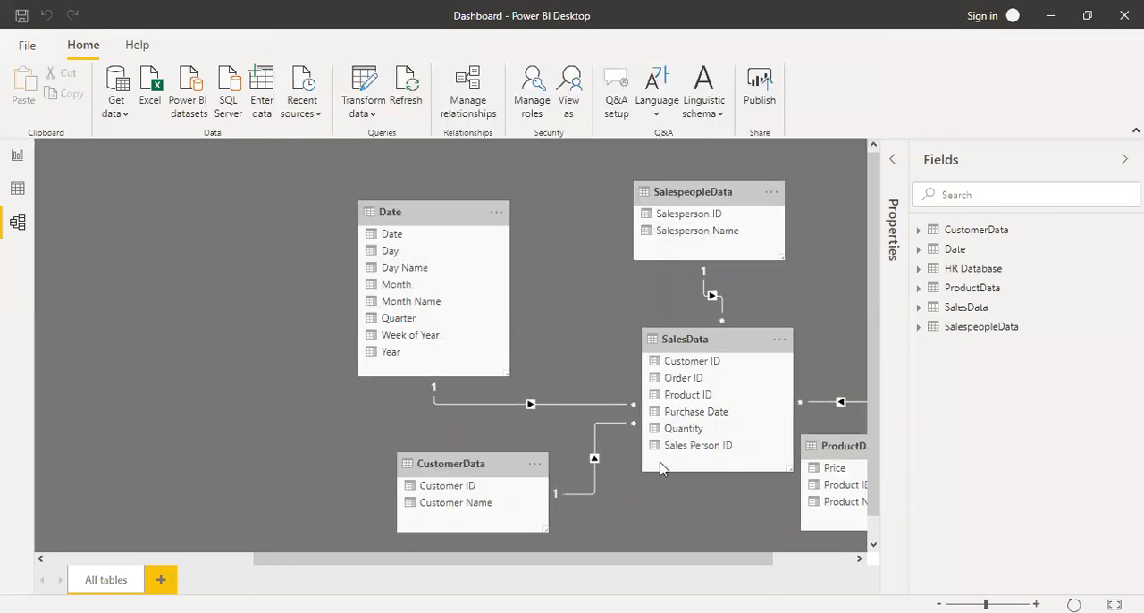
{"action": "right_click", "coordinate": [587, 406]}
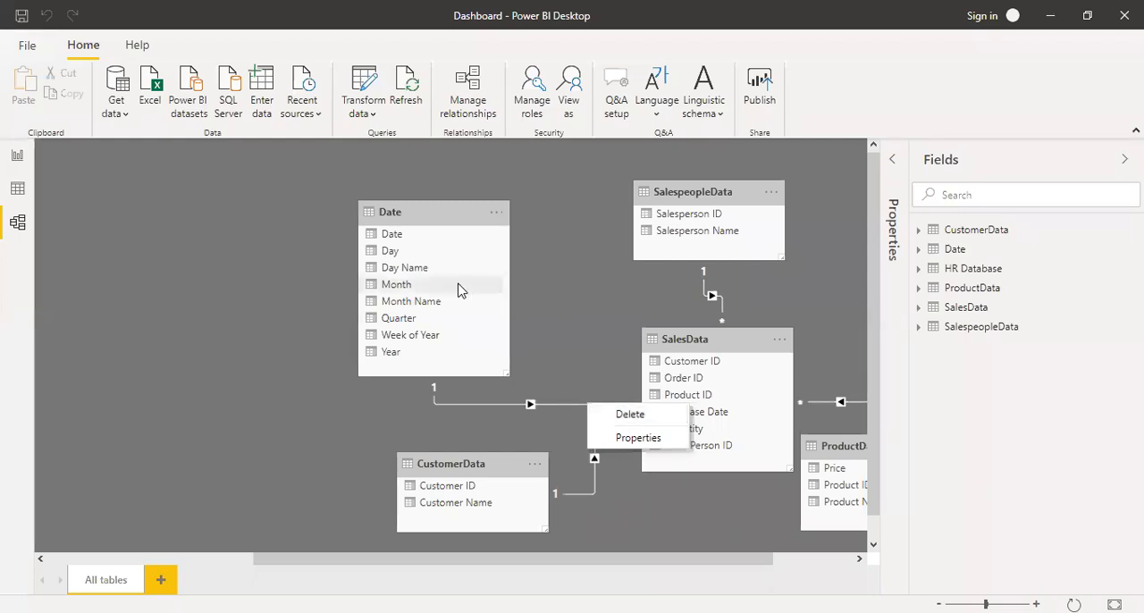
{"action": "left_click", "coordinate": [447, 214]}
{"action": "left_click", "coordinate": [447, 215]}
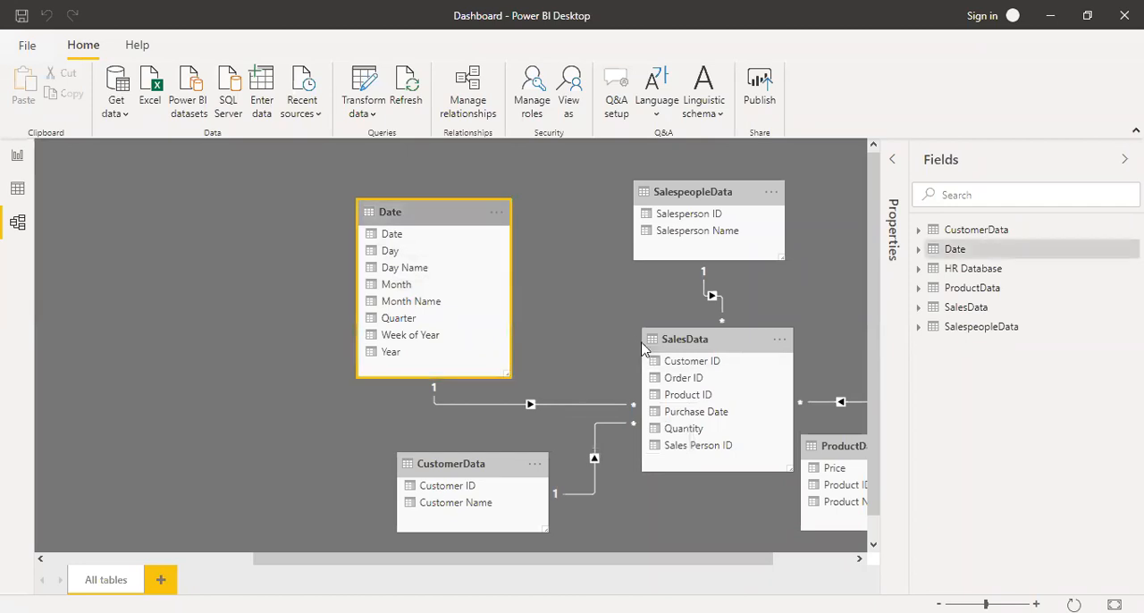
{"action": "left_click_drag", "start_coordinate": [707, 559], "coordinate": [787, 560]}
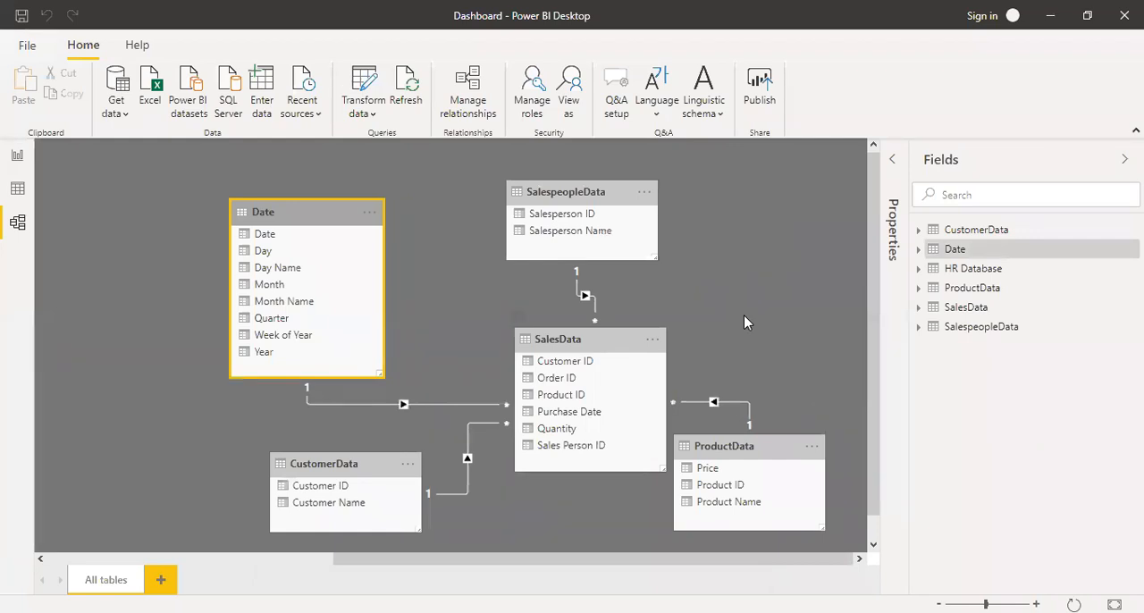
Return to the report view, make the Sales Dashboard page's header band slightly taller and shift the sales icon slightly down.
{"action": "left_click", "coordinate": [16, 157]}
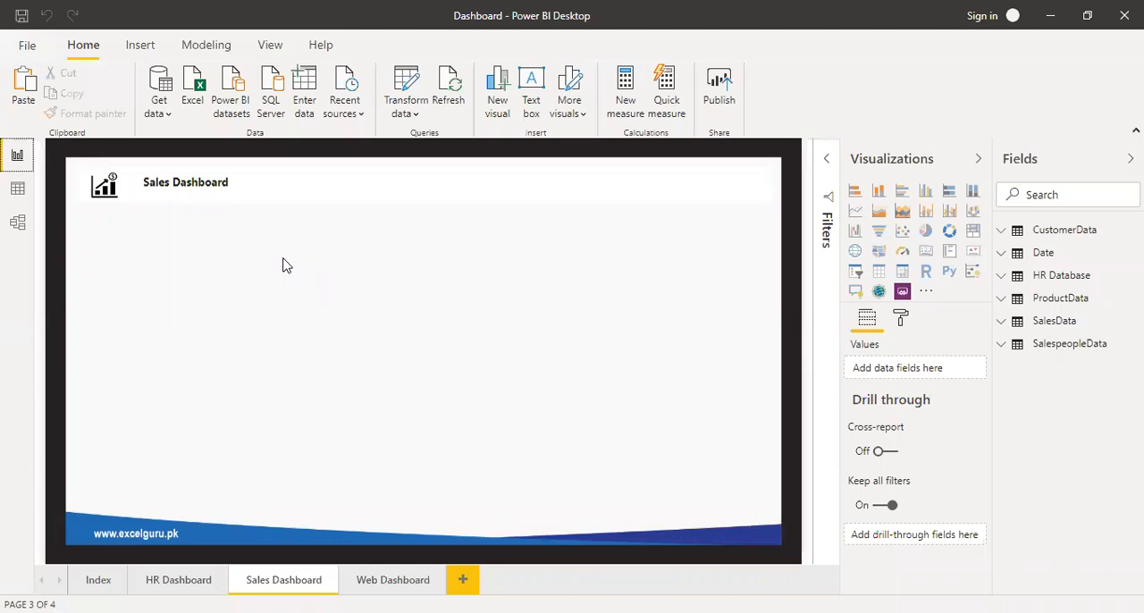
{"action": "left_click", "coordinate": [423, 195]}
{"action": "left_click_drag", "start_coordinate": [422, 206], "coordinate": [425, 213]}
{"action": "left_click", "coordinate": [399, 253]}
{"action": "left_click", "coordinate": [116, 204]}
{"action": "left_click", "coordinate": [128, 215]}
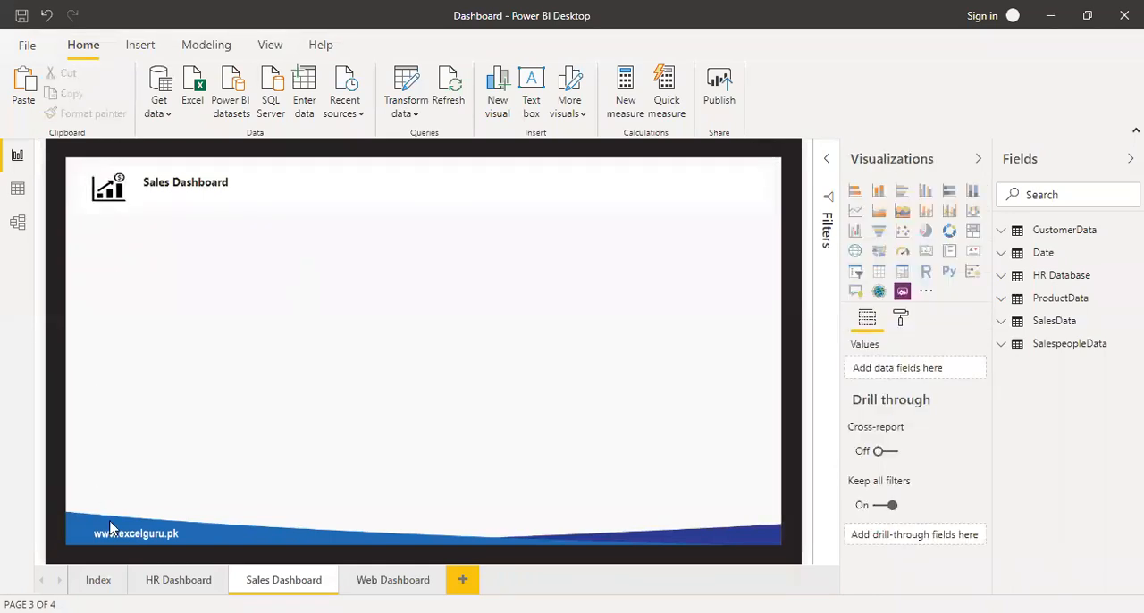
Look over the HR Dashboard page's layout for reference, return to the Sales Dashboard page and list the SalesData fields.
{"action": "left_click", "coordinate": [178, 580]}
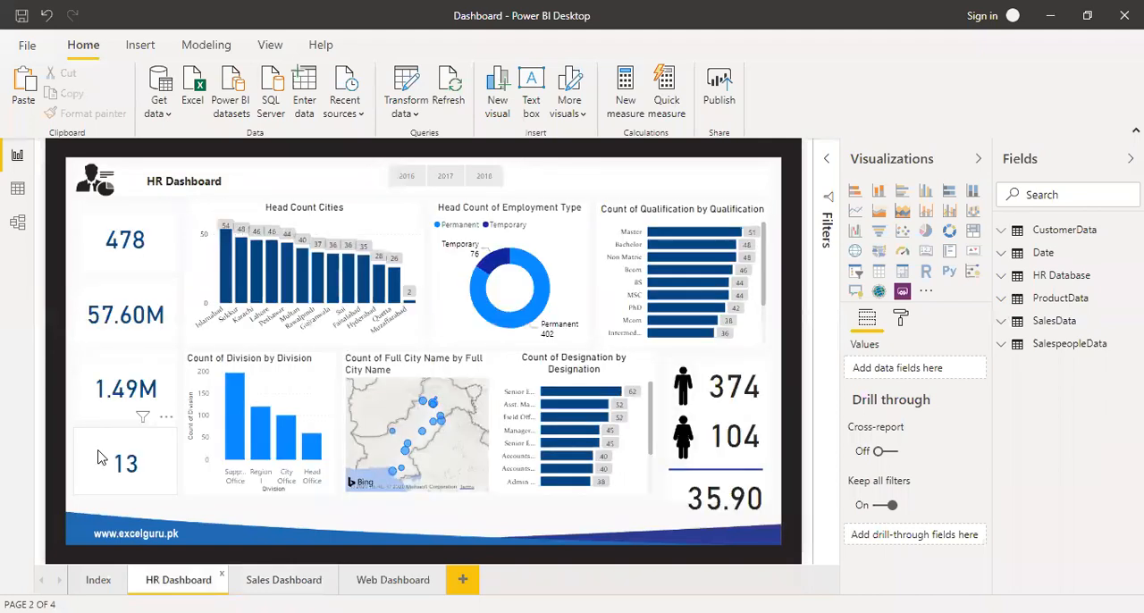
{"action": "left_click", "coordinate": [274, 579]}
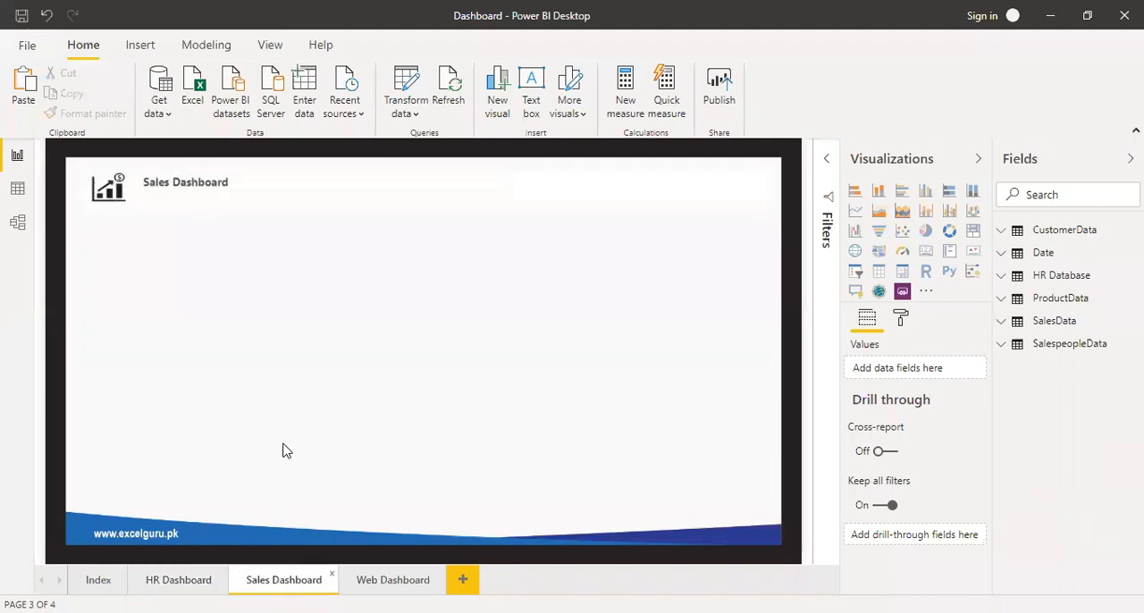
{"action": "left_click", "coordinate": [1003, 328]}
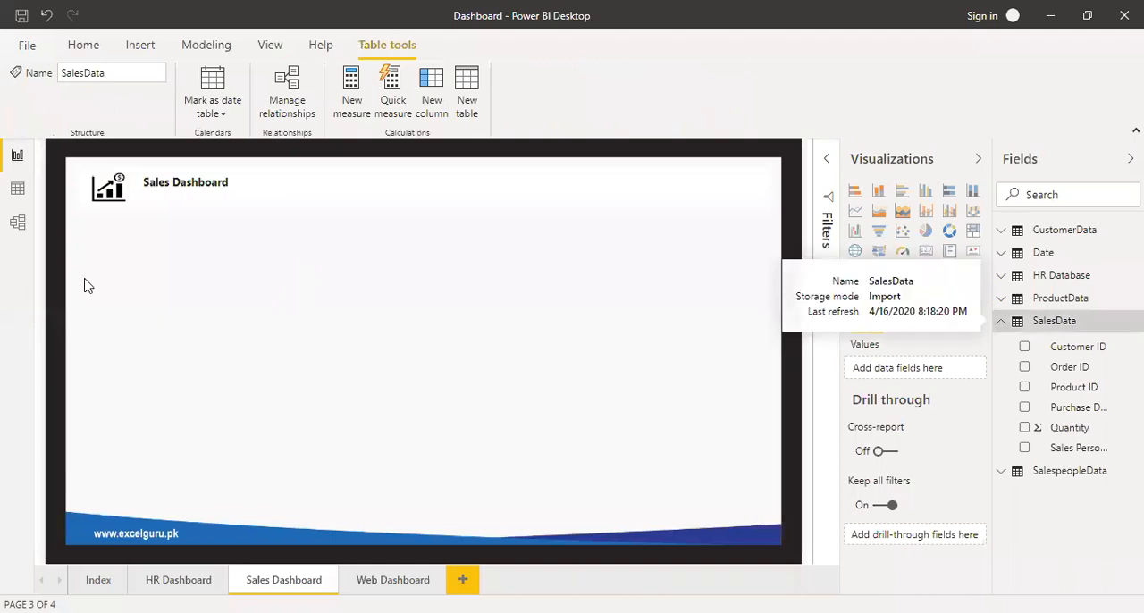
In the data view, add a calculated column to SalesData with the formula Price = RELATED(ProductData[Price]).
{"action": "left_click", "coordinate": [17, 188]}
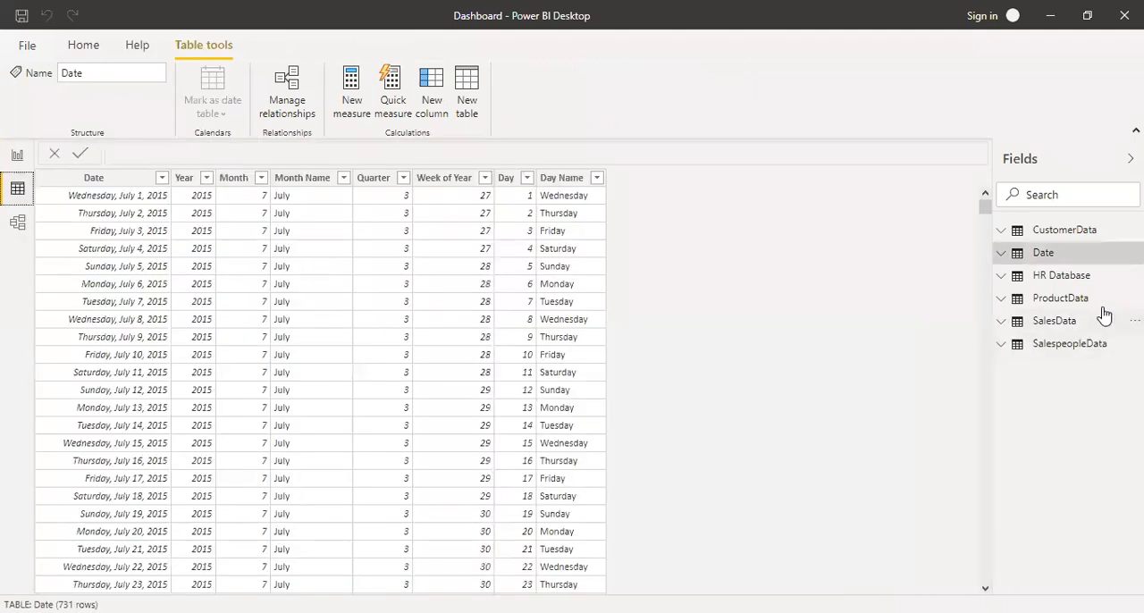
{"action": "left_click", "coordinate": [1005, 323]}
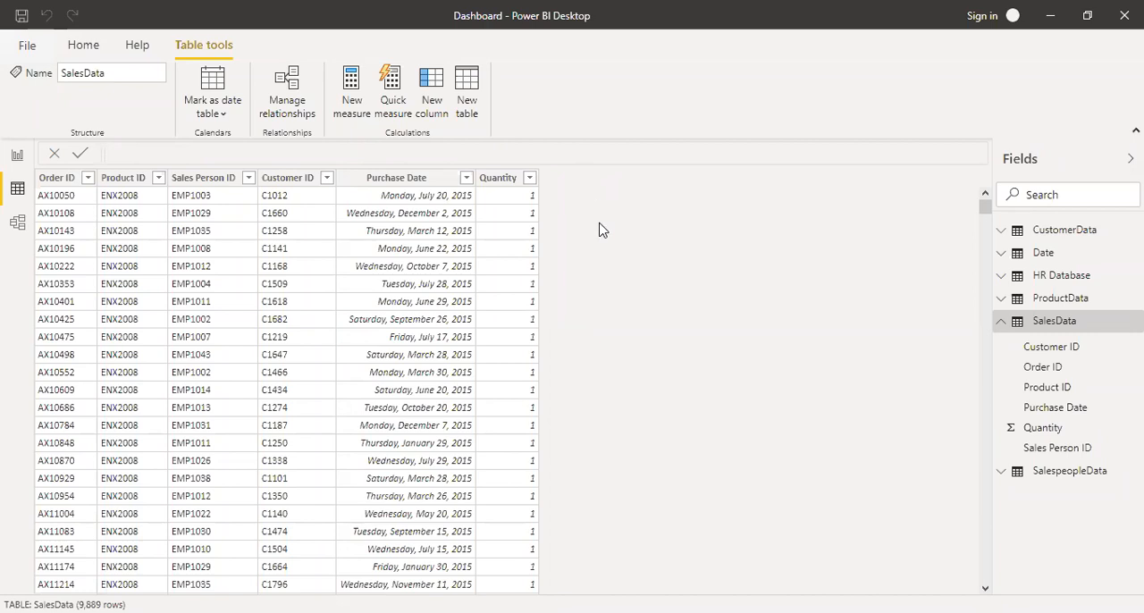
{"action": "left_click", "coordinate": [433, 85]}
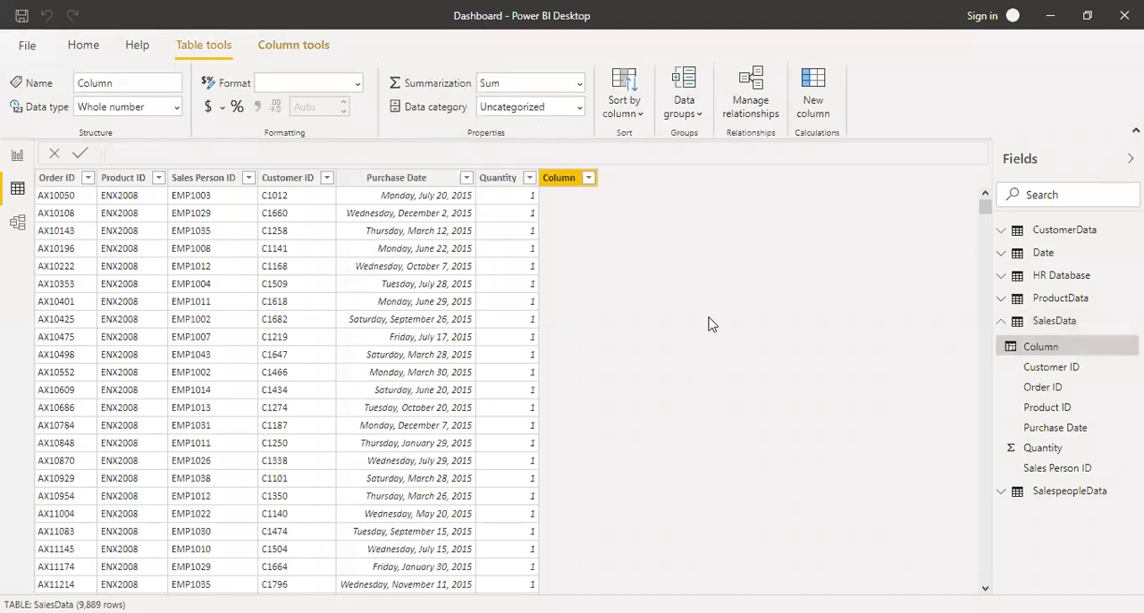
{"action": "type", "text": "Price ="}
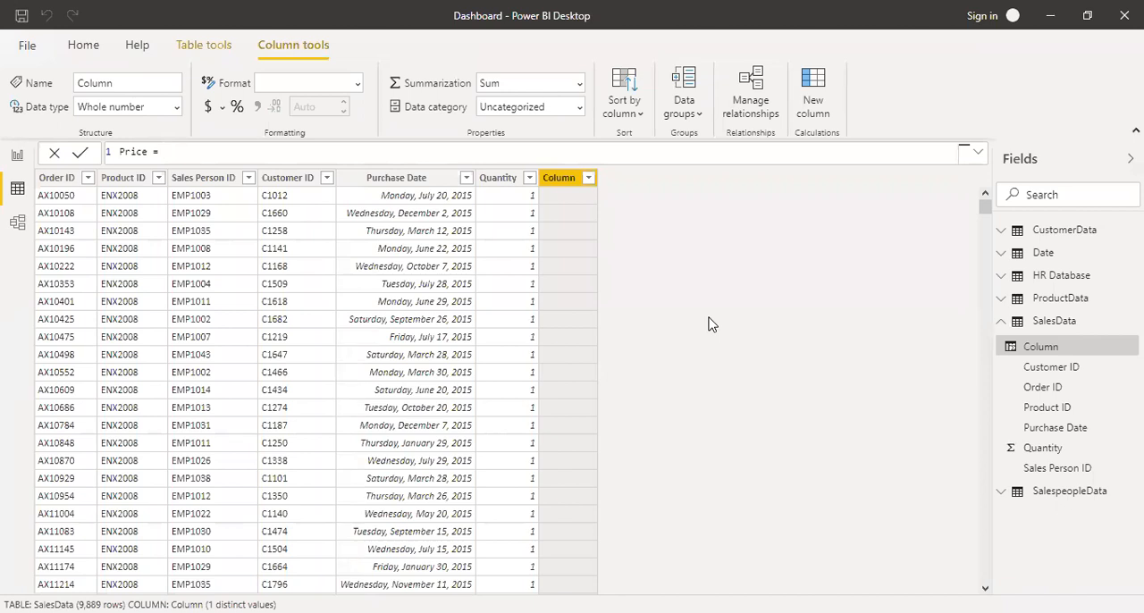
{"action": "type", "text": " re"}
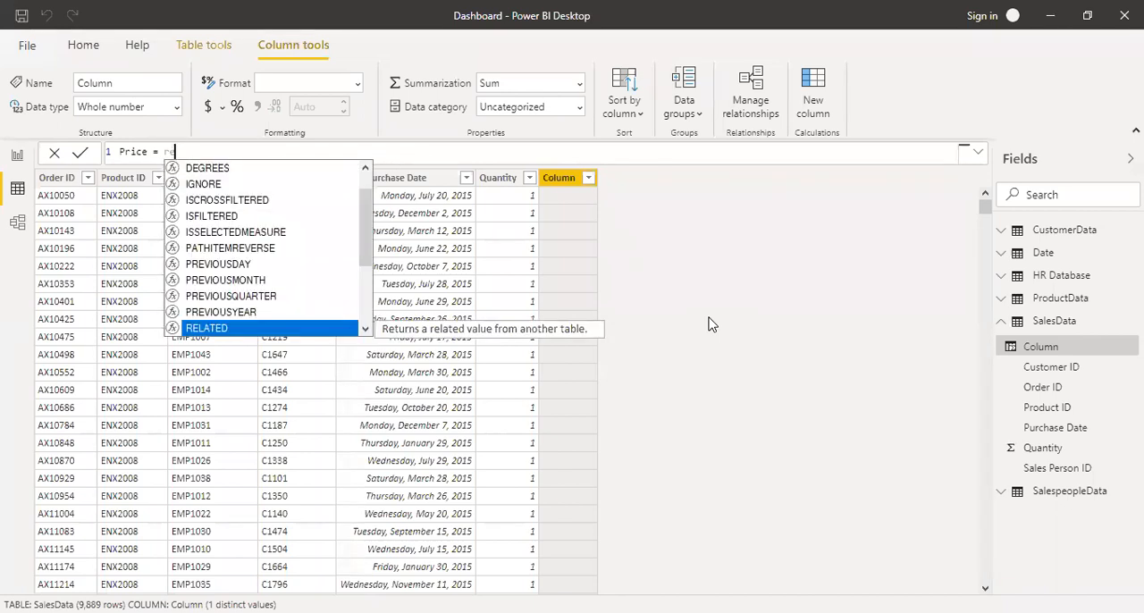
{"action": "key", "text": "Tab"}
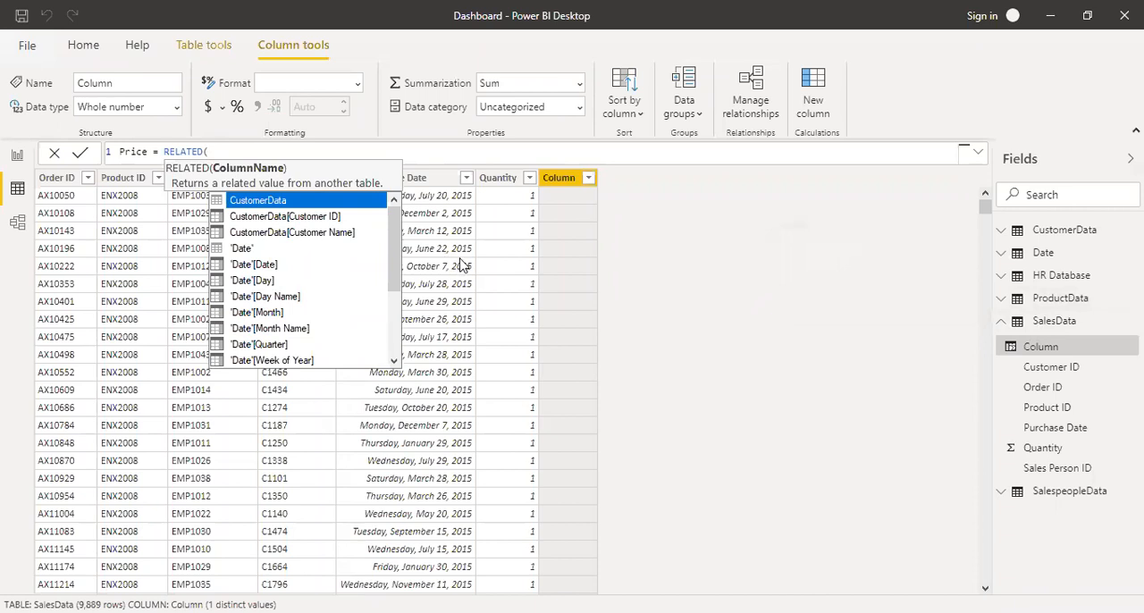
{"action": "type", "text": "pr"}
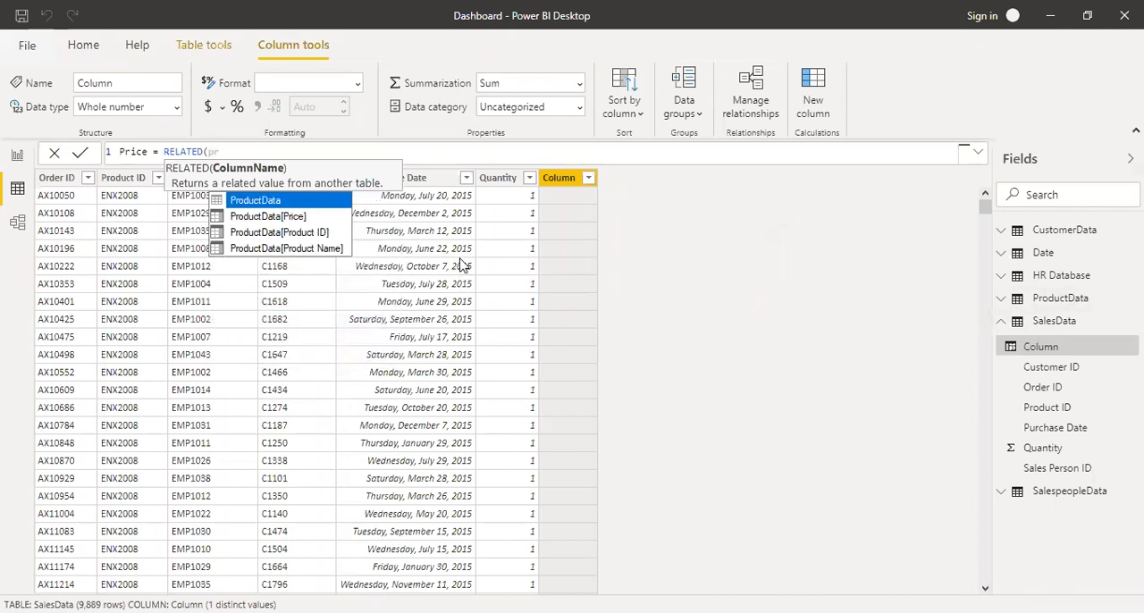
{"action": "left_click", "coordinate": [274, 221]}
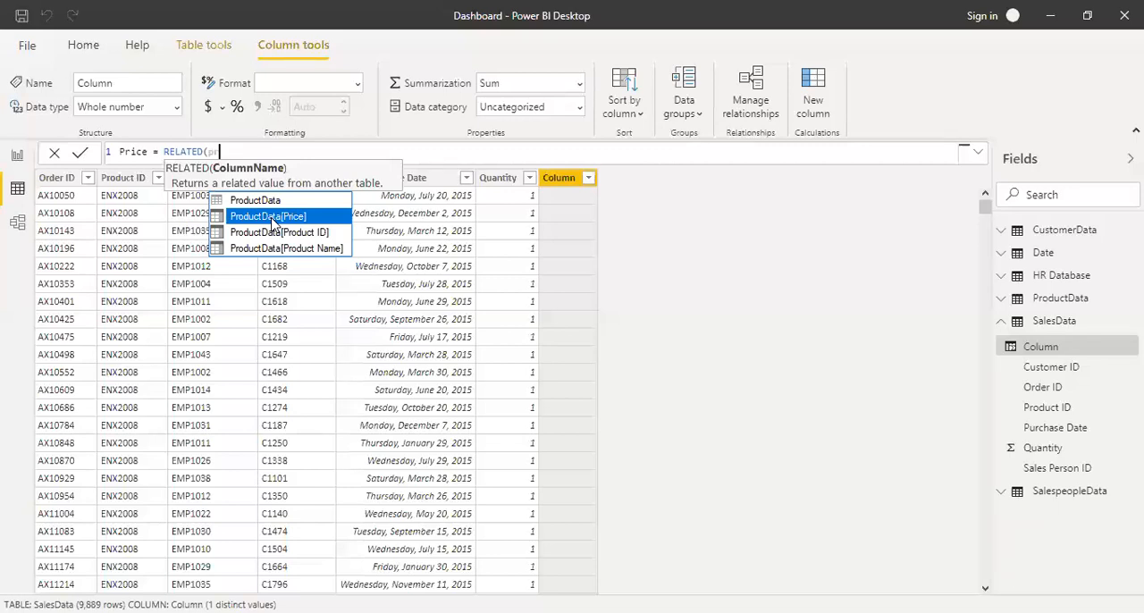
{"action": "double_click", "coordinate": [274, 221]}
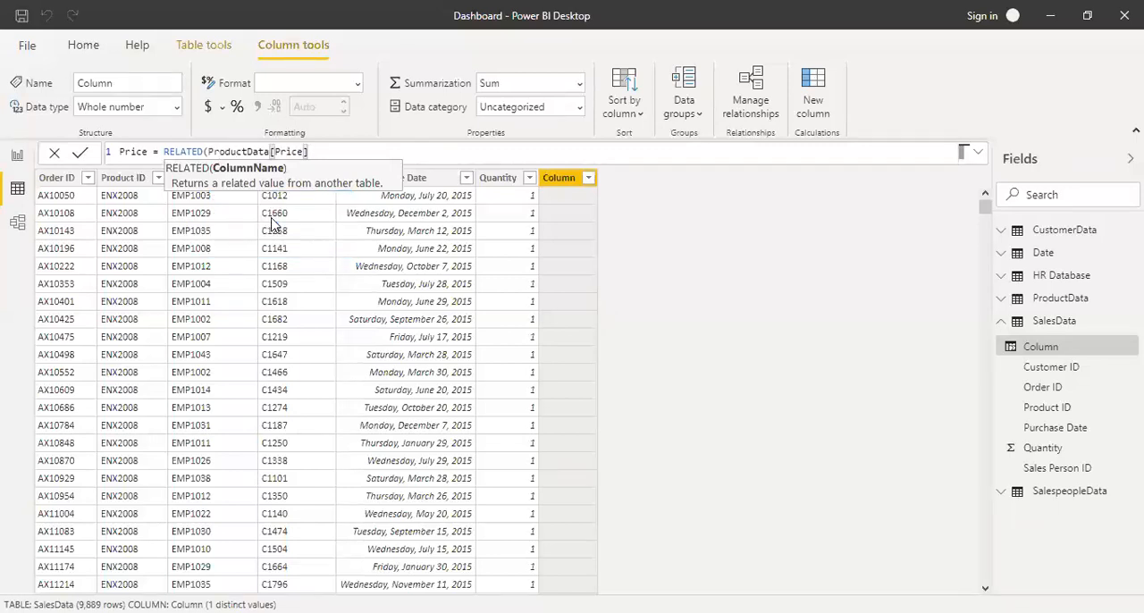
{"action": "type", "text": ")"}
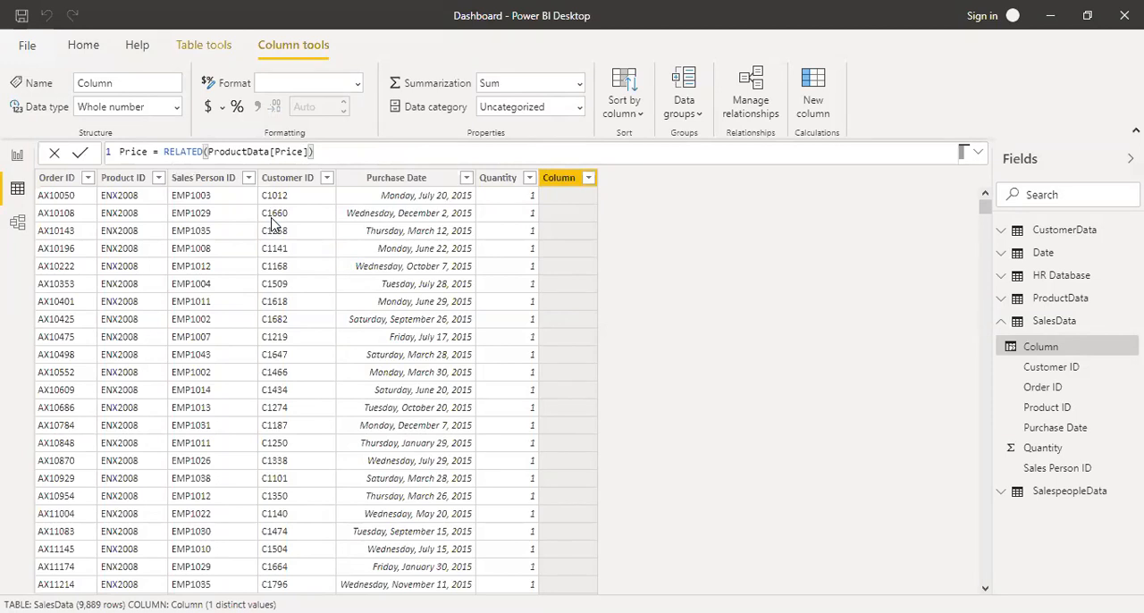
{"action": "key", "text": "Return"}
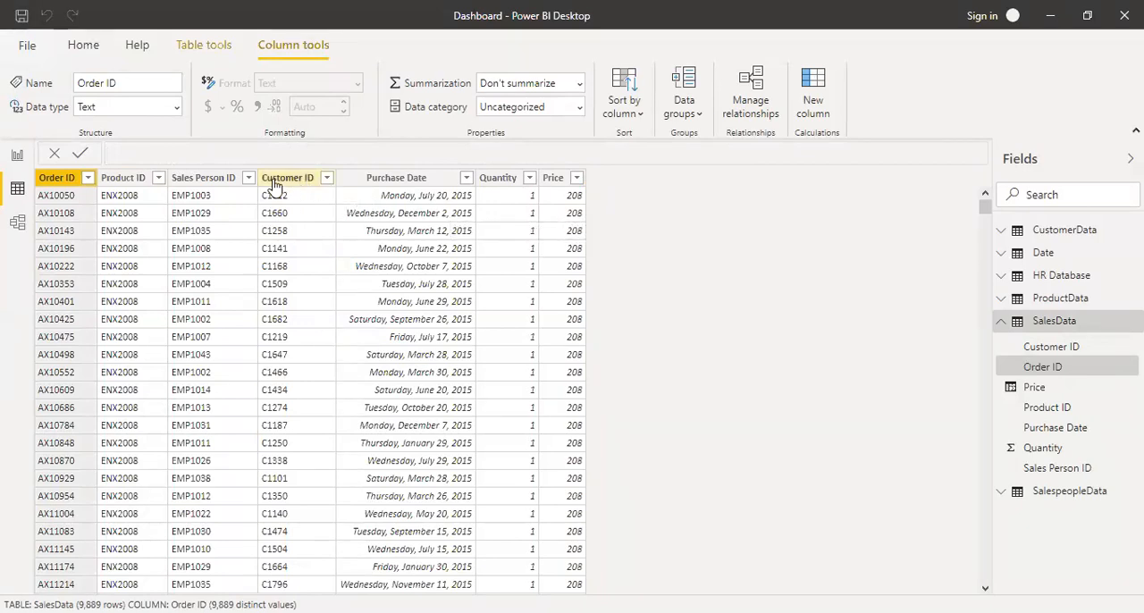
Sort the SalesData table by Sales Person ID in ascending order and select the Price column.
{"action": "left_click", "coordinate": [248, 178]}
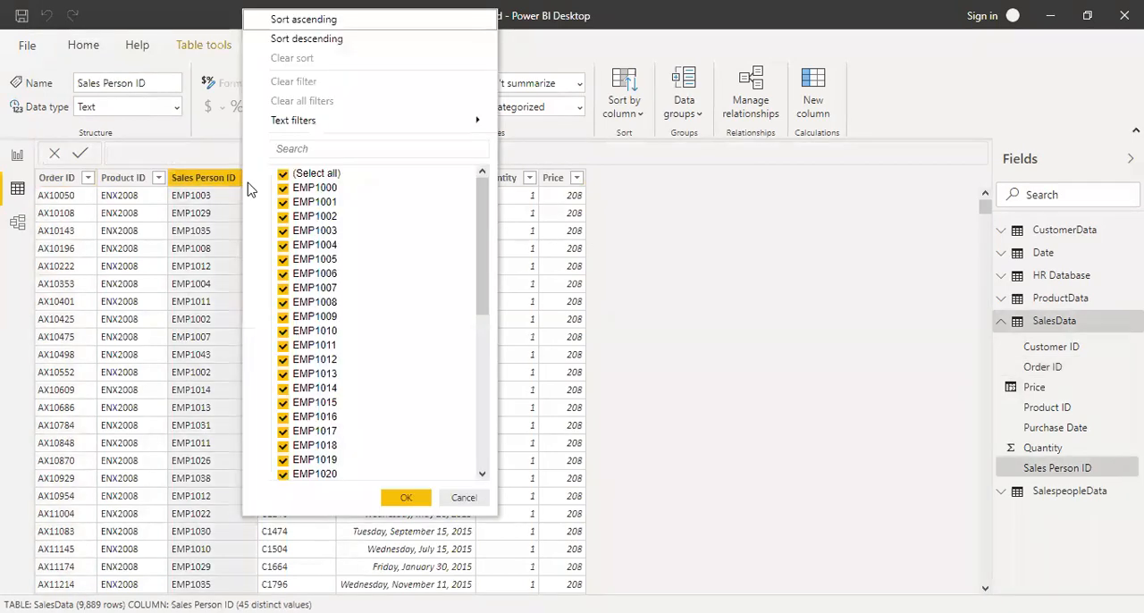
{"action": "left_click", "coordinate": [308, 19]}
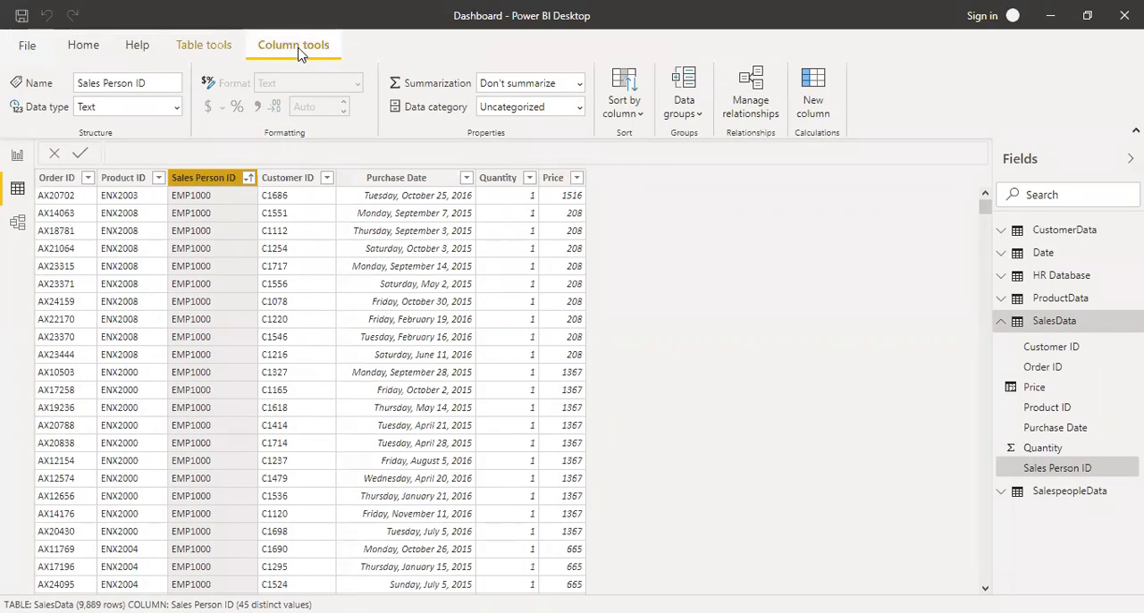
{"action": "left_click", "coordinate": [565, 230]}
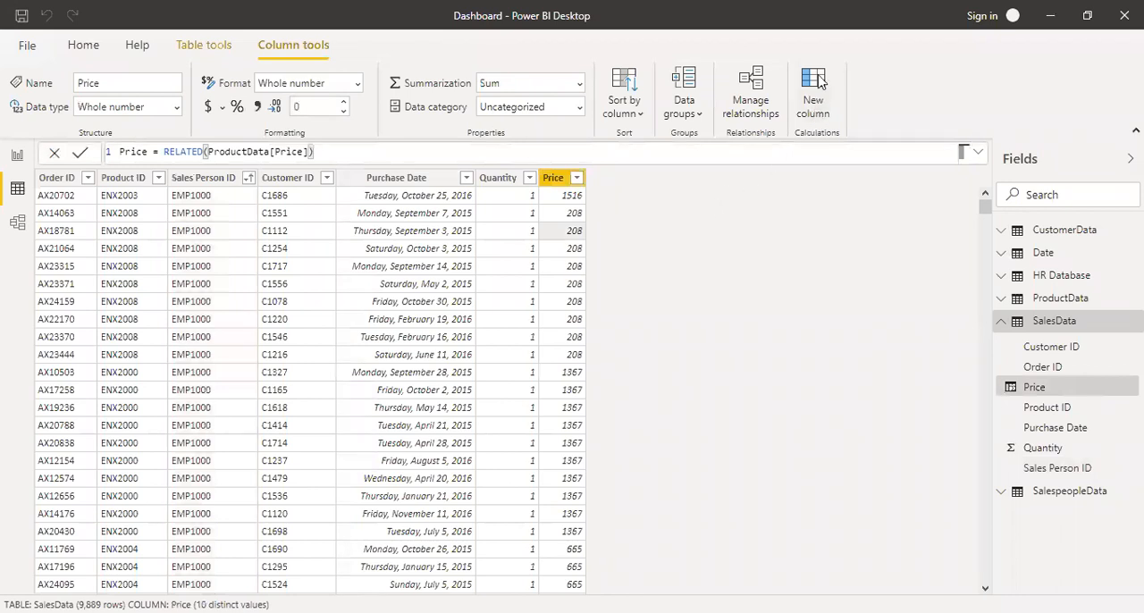
Add a calculated column to SalesData with the formula Product = RELATED(ProductData[Product Name]).
{"action": "left_click", "coordinate": [818, 80]}
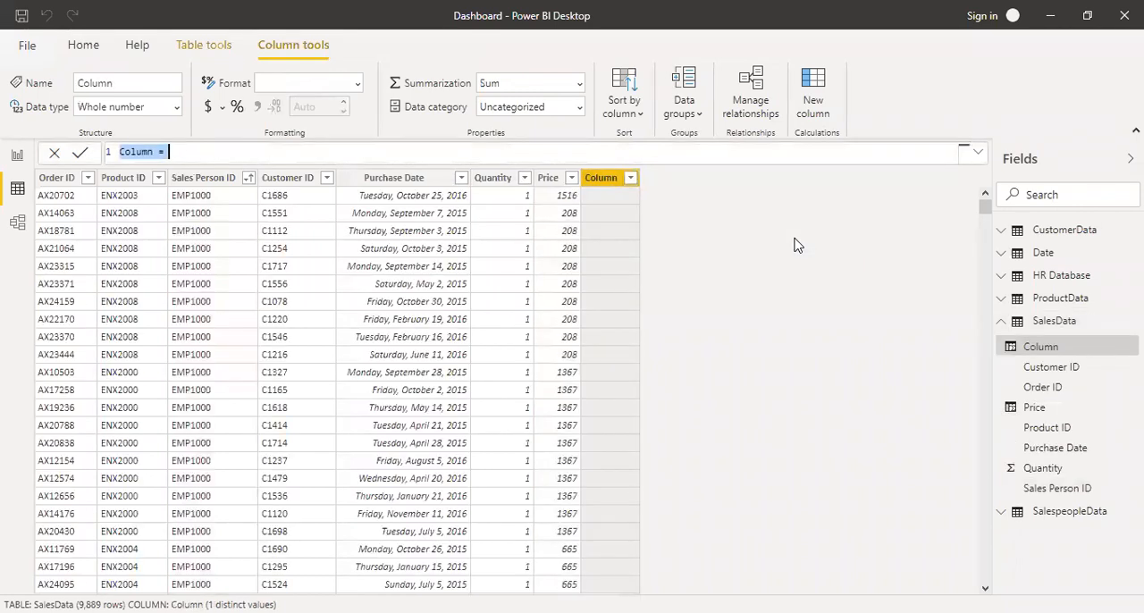
{"action": "type", "text": "Product "}
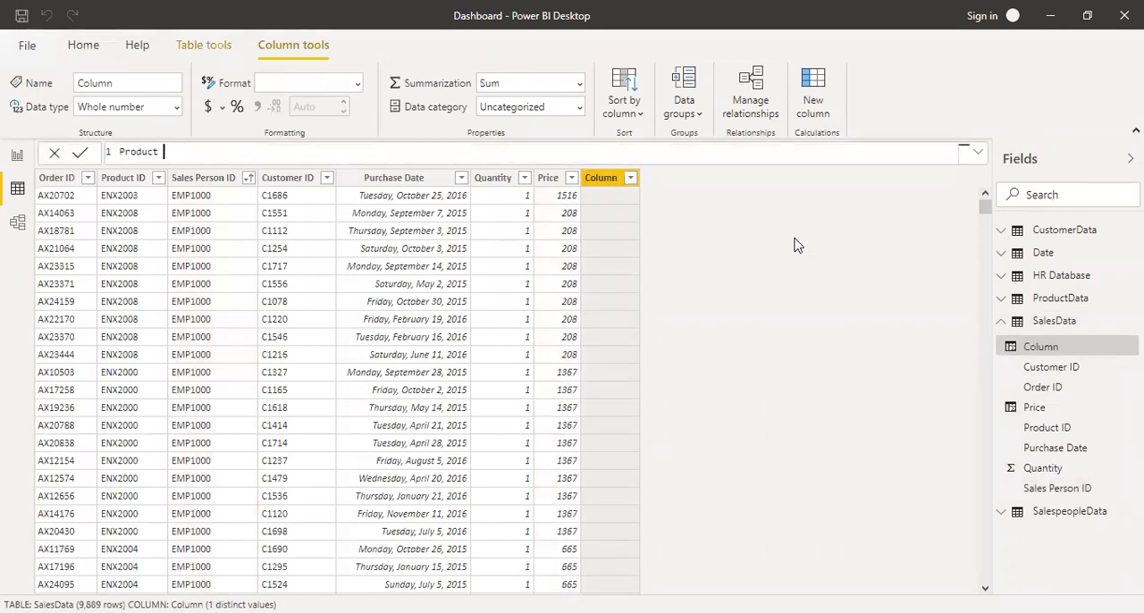
{"action": "type", "text": "= rel"}
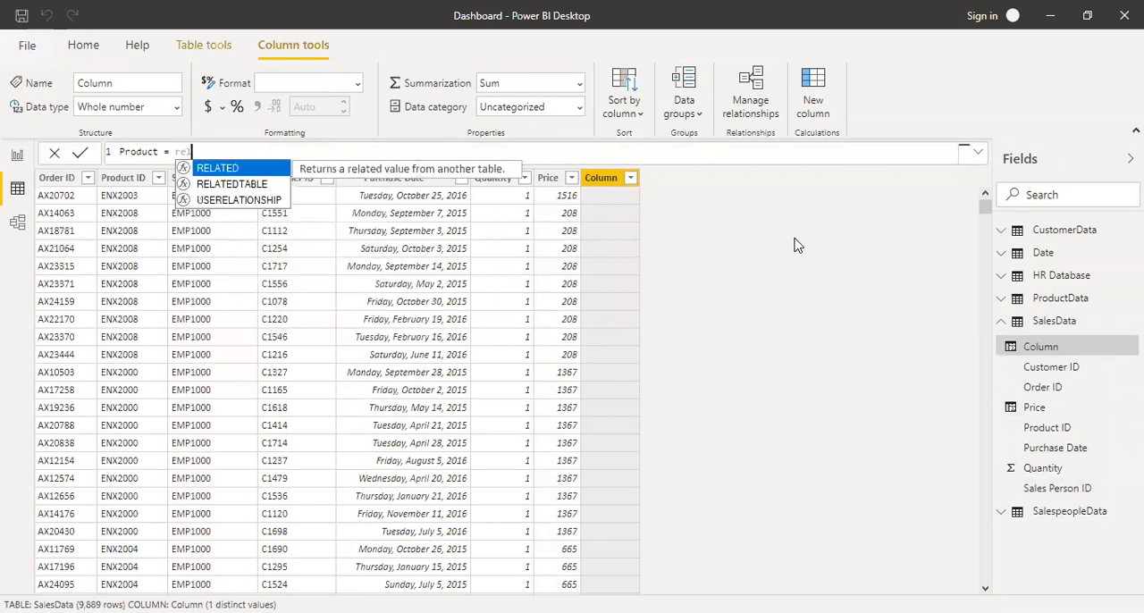
{"action": "key", "text": "Tab"}
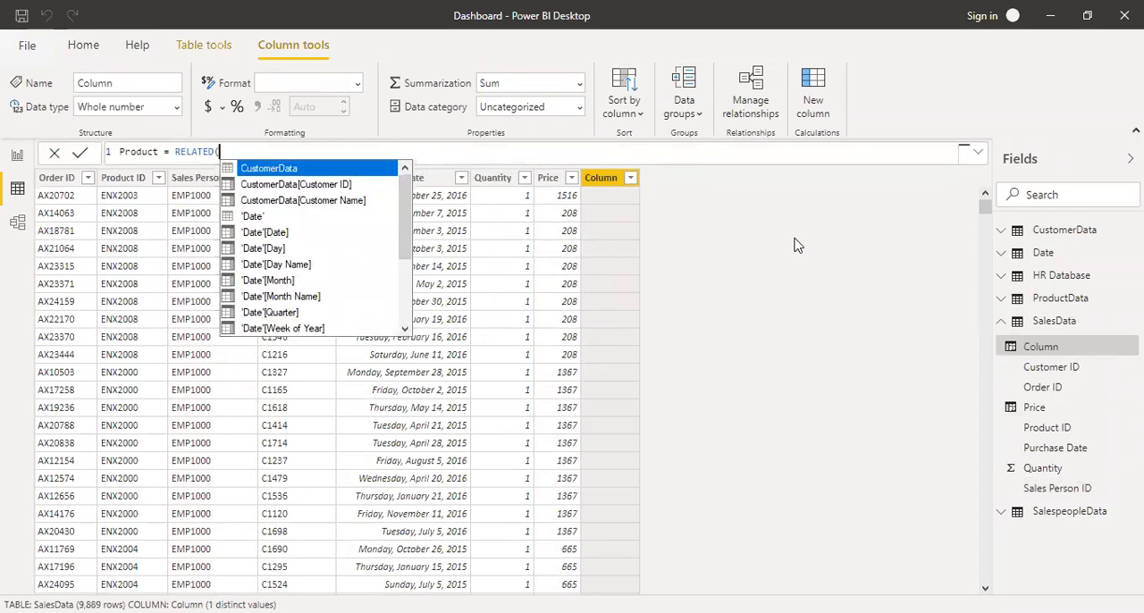
{"action": "type", "text": "pr"}
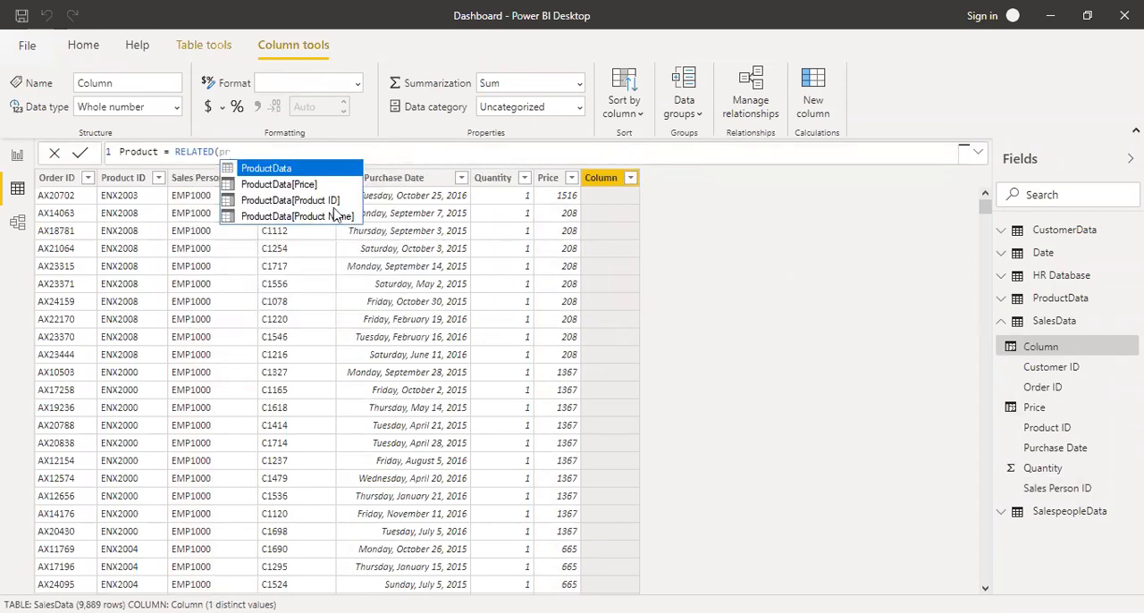
{"action": "left_click", "coordinate": [308, 221]}
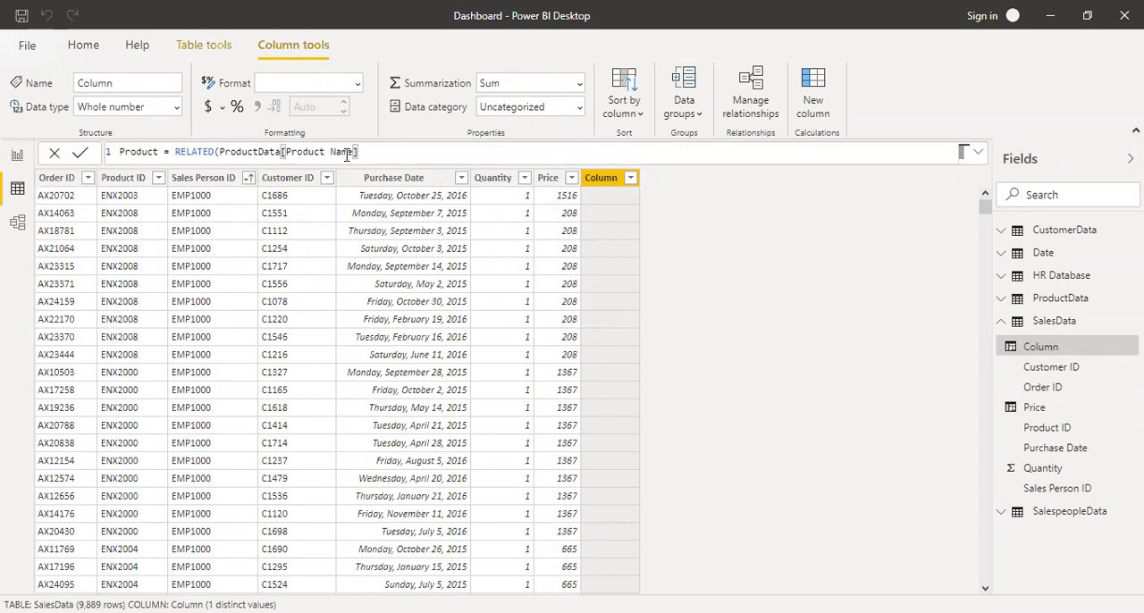
{"action": "type", "text": ")"}
{"action": "key", "text": "Return"}
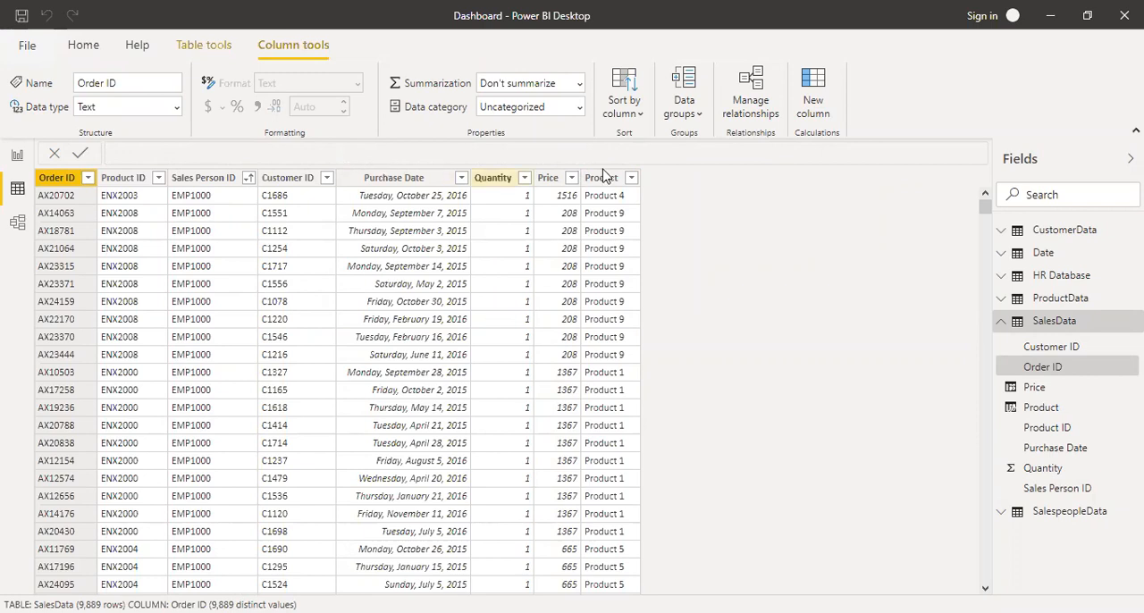
Add a calculated column to SalesData with the formula Revenue = [Quantity]*[Price].
{"action": "left_click", "coordinate": [815, 87]}
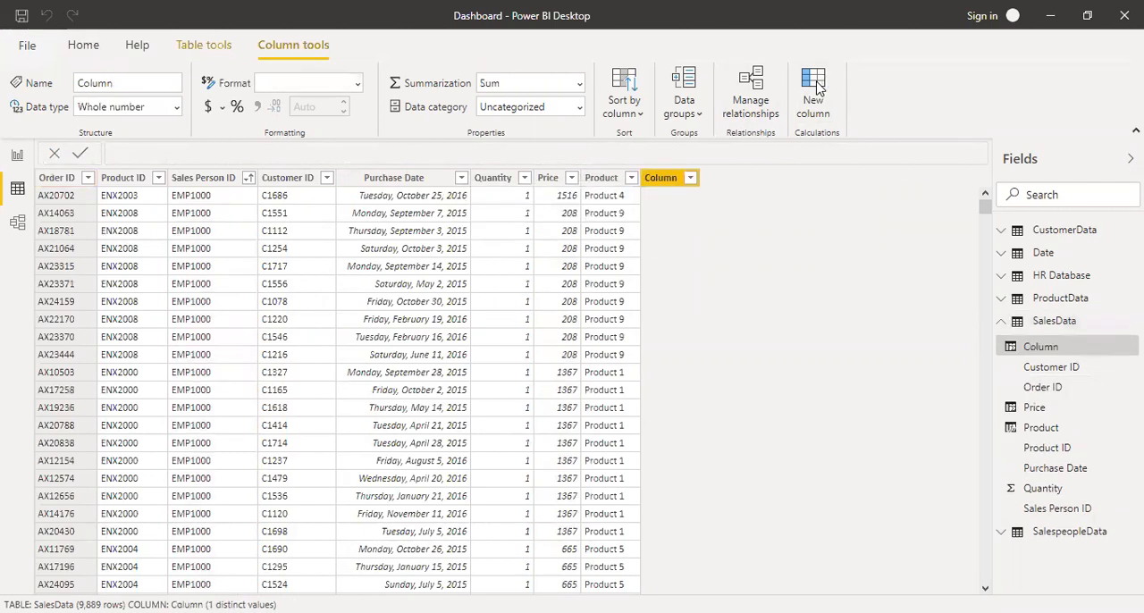
{"action": "type", "text": "Price"}
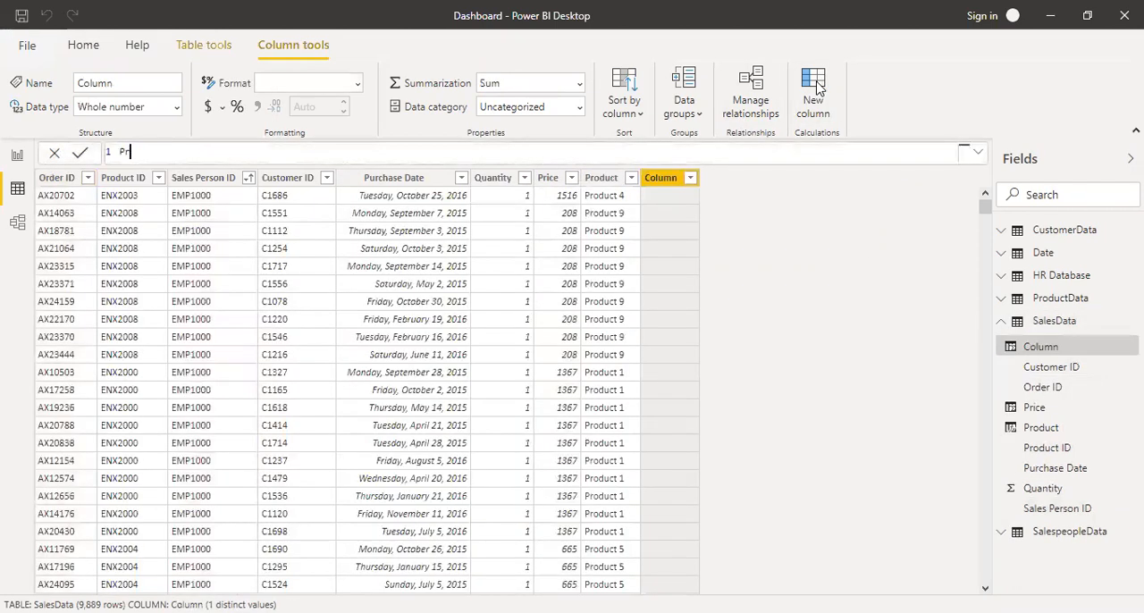
{"action": "key", "text": "BackSpace"}
{"action": "key", "text": "BackSpace"}
{"action": "key", "text": "BackSpace"}
{"action": "key", "text": "BackSpace"}
{"action": "key", "text": "BackSpace"}
{"action": "key", "text": "BackSpace"}
{"action": "type", "text": "e"}
{"action": "key", "text": "BackSpace"}
{"action": "type", "text": "Revenue ="}
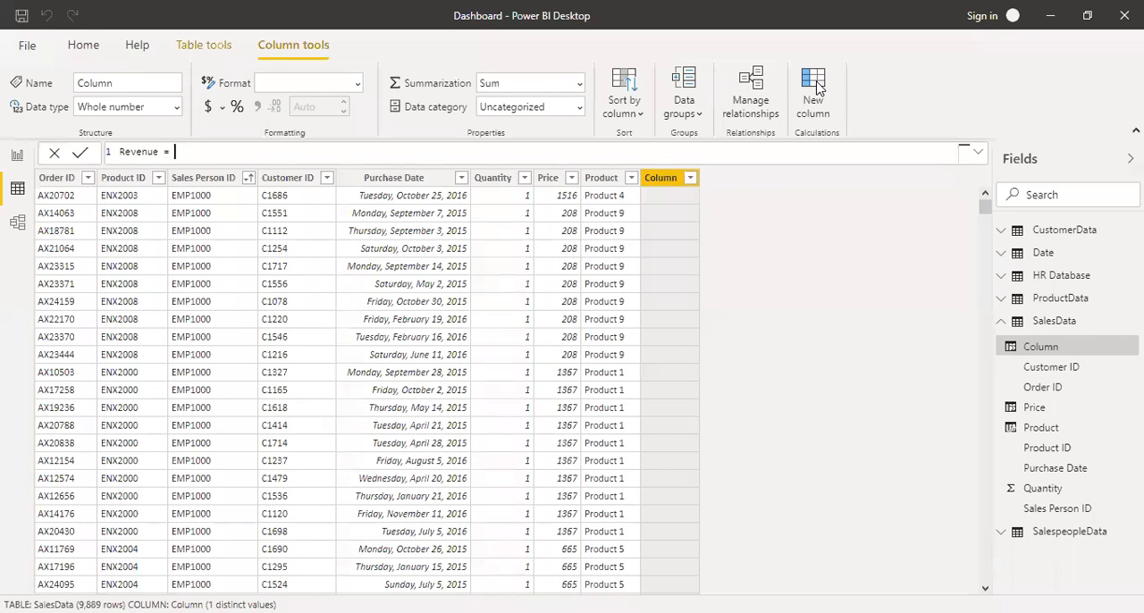
{"action": "type", "text": "["}
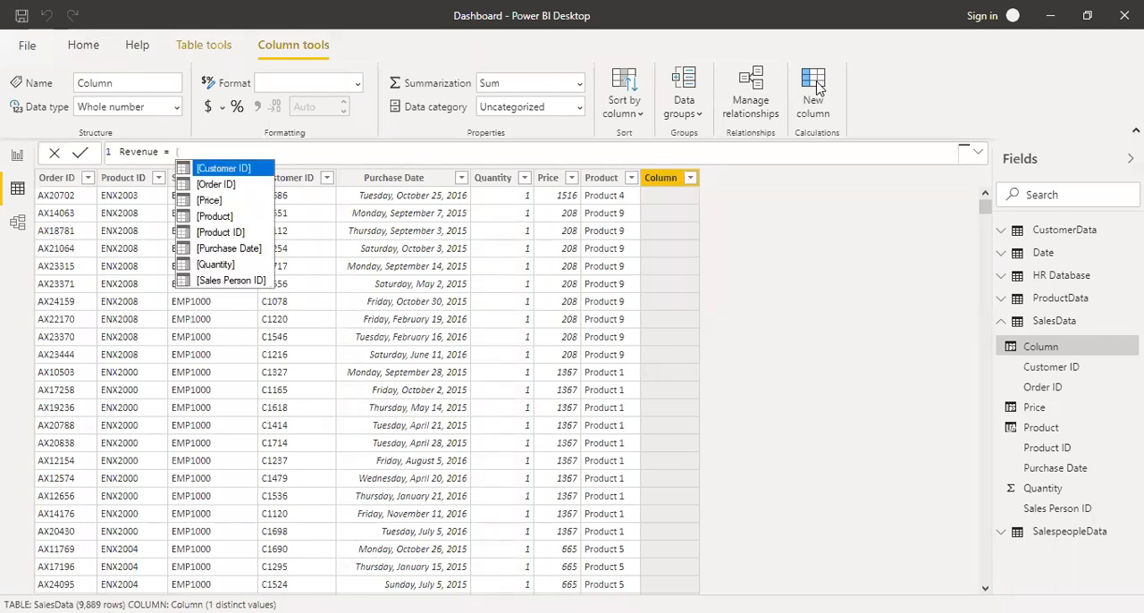
{"action": "type", "text": "q"}
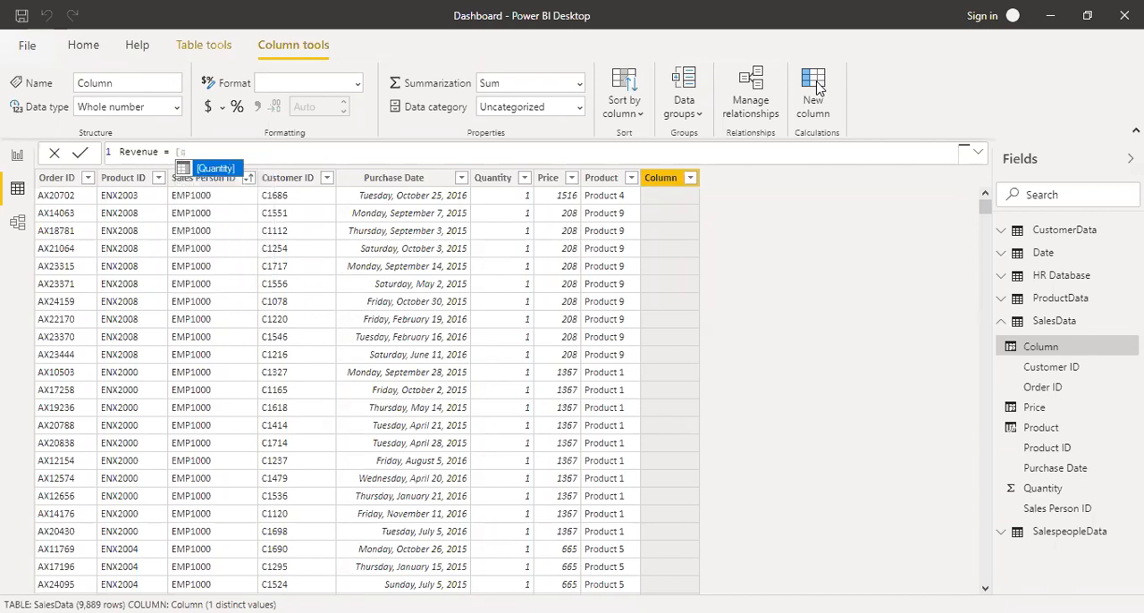
{"action": "key", "text": "Tab"}
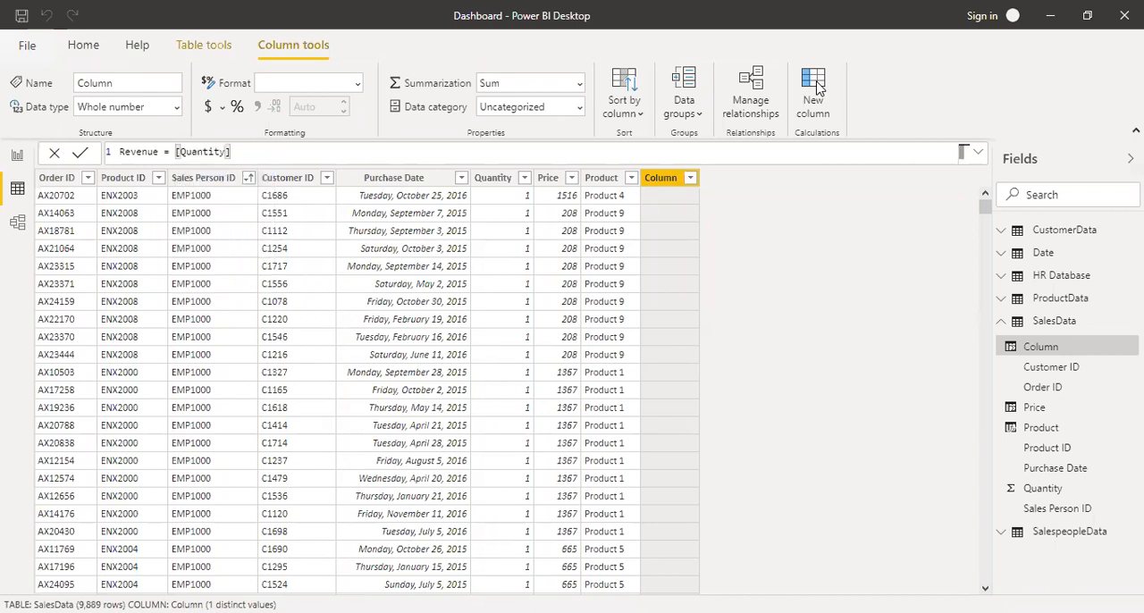
{"action": "type", "text": "*[pr"}
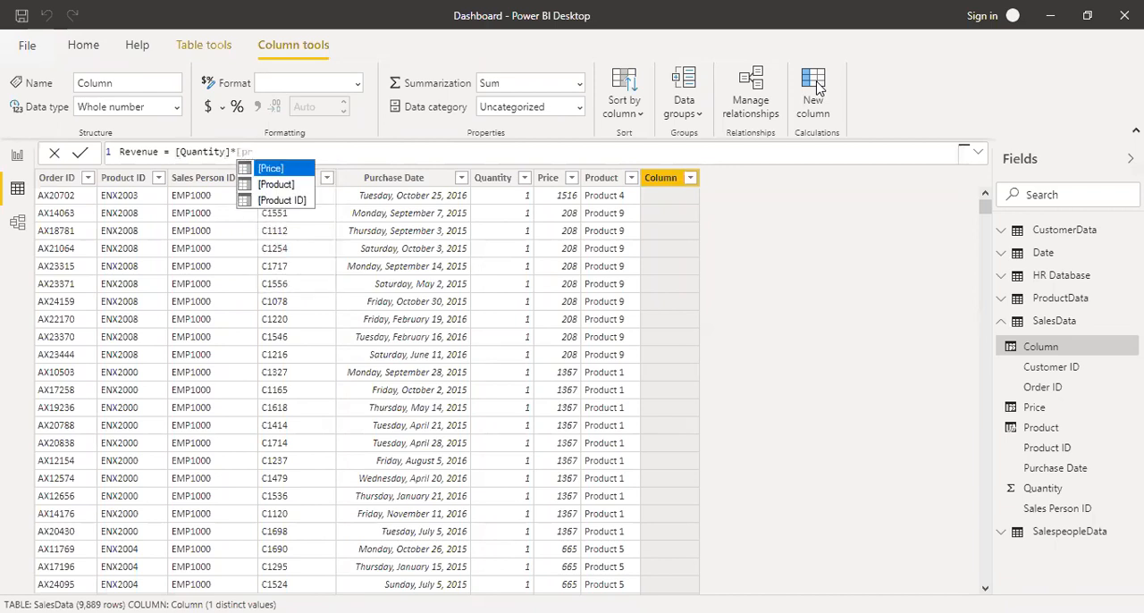
{"action": "key", "text": "Tab"}
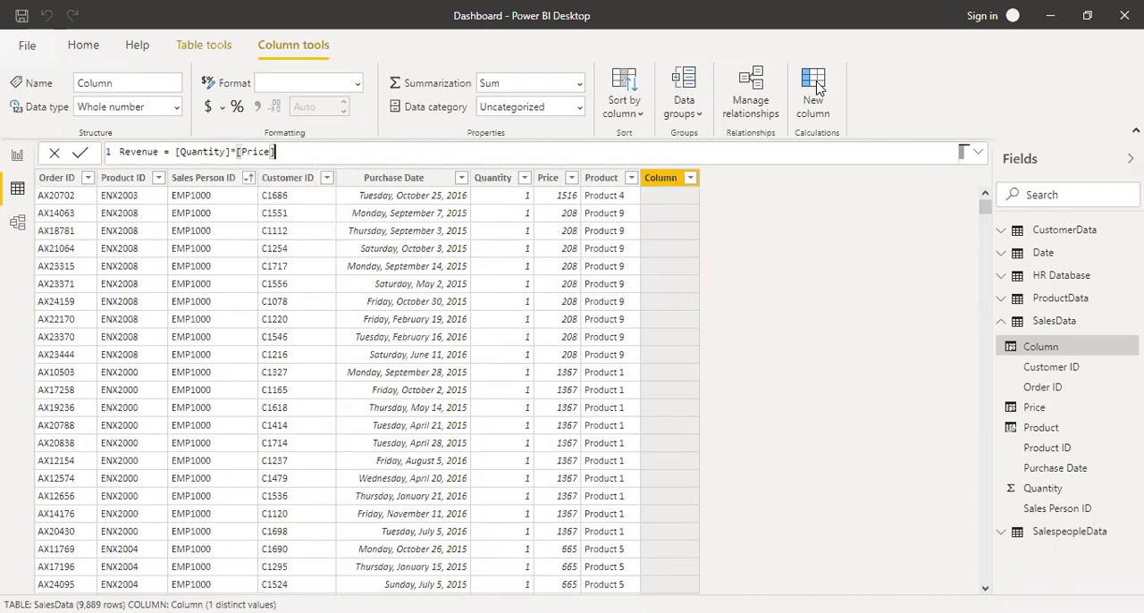
{"action": "key", "text": "Return"}
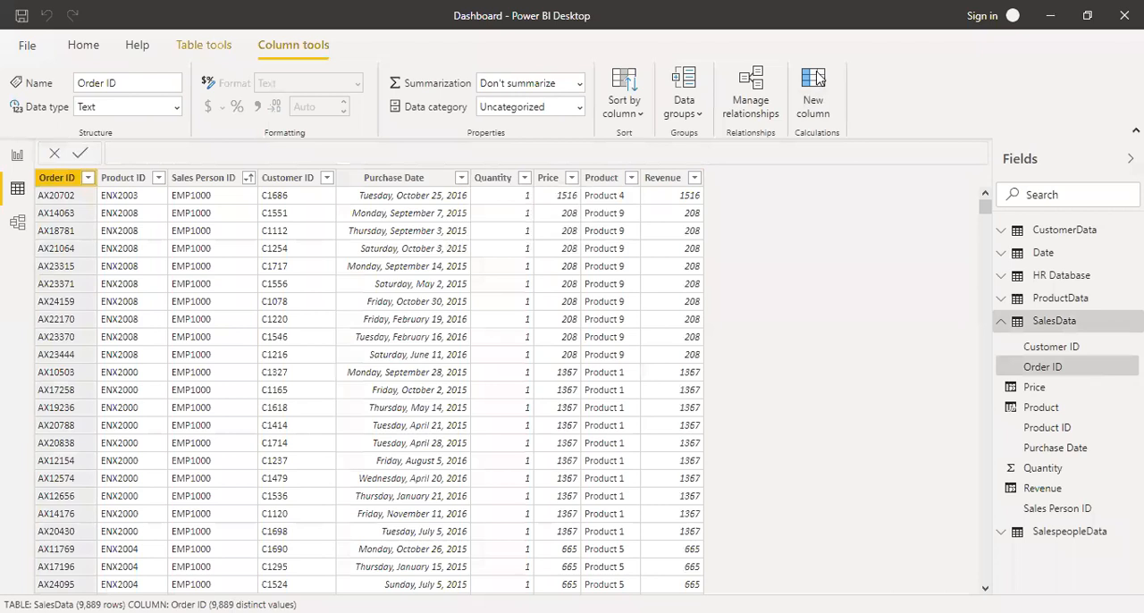
Return to the report view, add a card showing SalesData's Revenue to the Sales Dashboard page and shrink it to a small tile.
{"action": "left_click", "coordinate": [15, 157]}
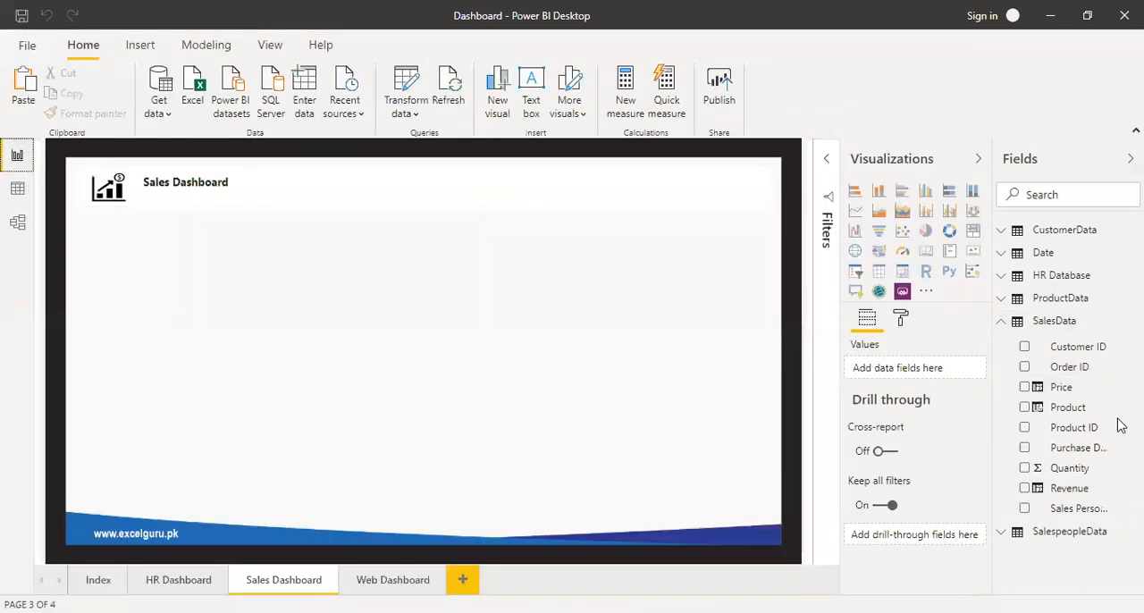
{"action": "left_click", "coordinate": [1024, 488]}
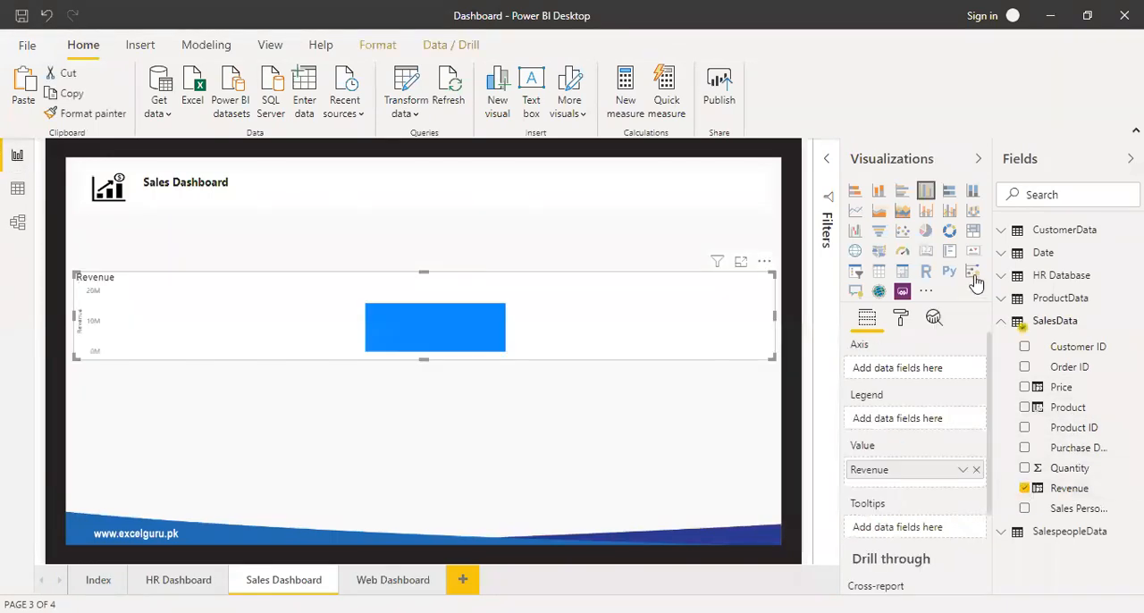
{"action": "left_click", "coordinate": [926, 255]}
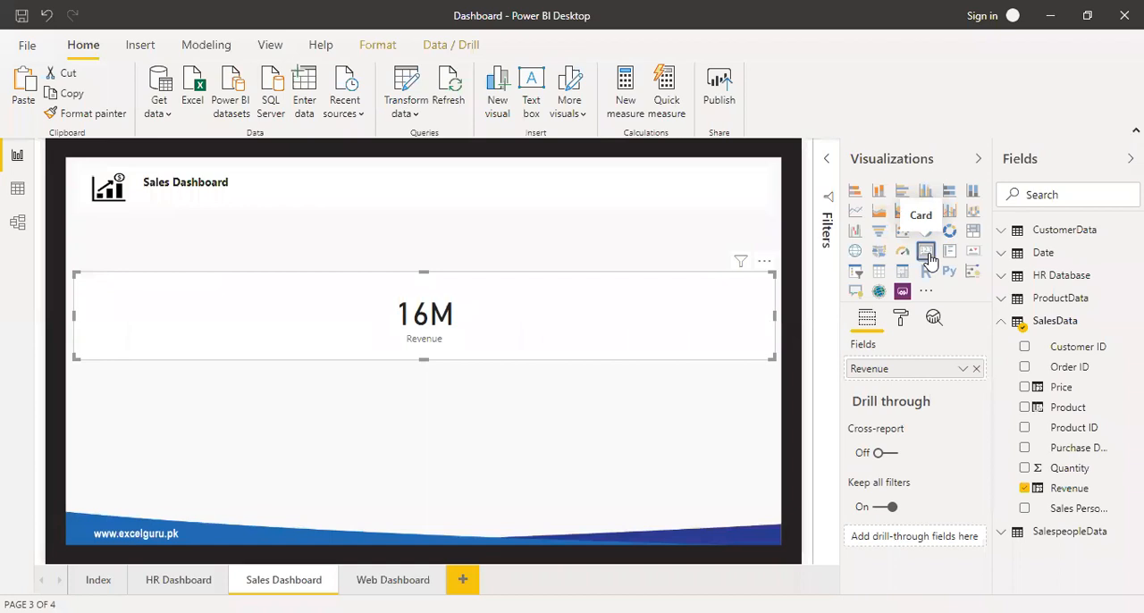
{"action": "left_click_drag", "start_coordinate": [773, 358], "coordinate": [186, 330]}
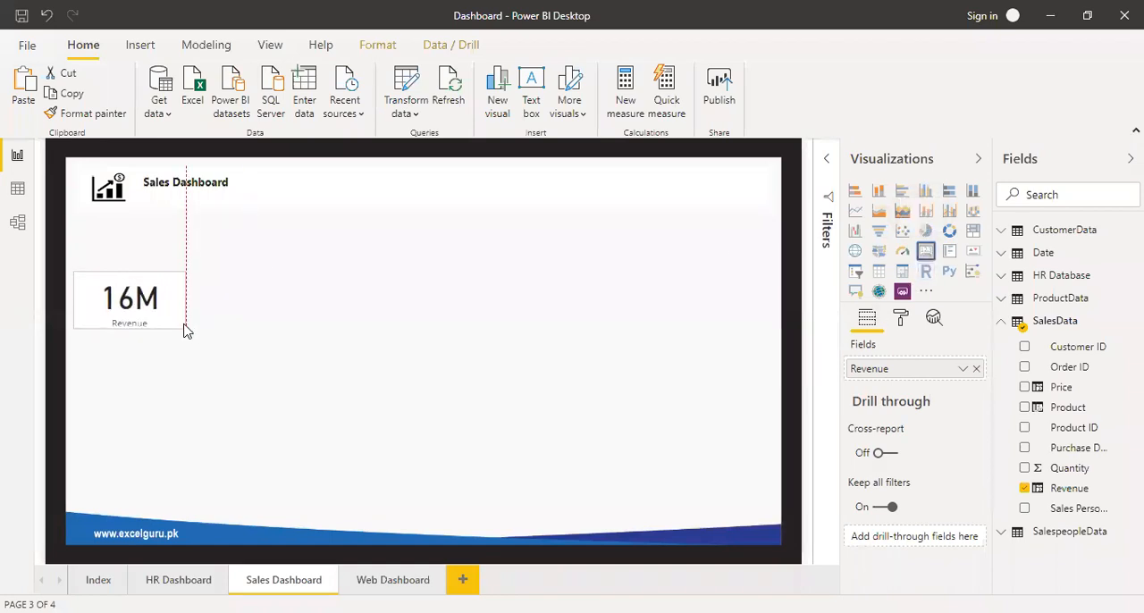
Set the Revenue card's data label text size to 30 pt.
{"action": "left_click", "coordinate": [903, 329]}
{"action": "left_click", "coordinate": [910, 391]}
{"action": "scroll", "coordinate": [897, 480], "scroll_direction": "down", "scroll_amount": 2}
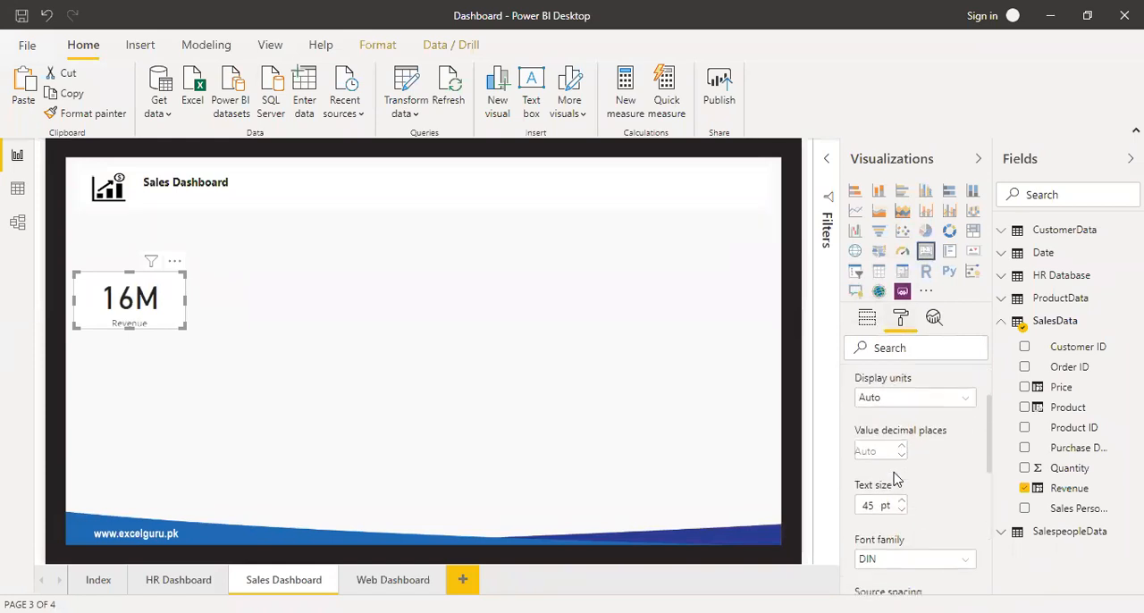
{"action": "scroll", "coordinate": [897, 480], "scroll_direction": "down", "scroll_amount": 1}
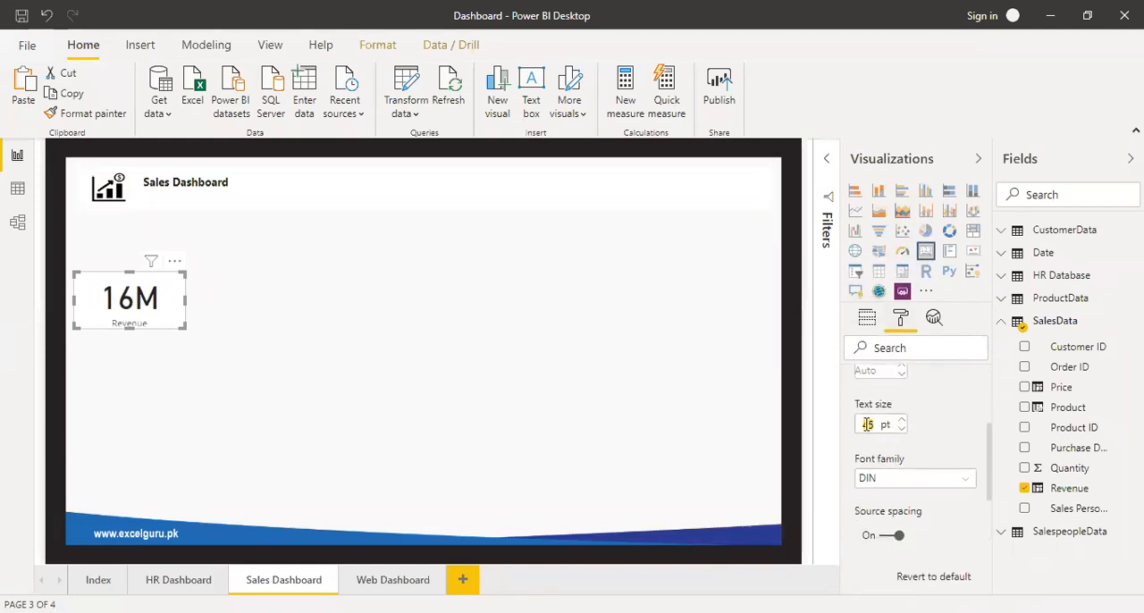
{"action": "type", "text": "30"}
Move the Revenue card into the header strip just beside the Sales Dashboard title and reduce its height and width to fit.
{"action": "left_click_drag", "start_coordinate": [141, 301], "coordinate": [307, 192]}
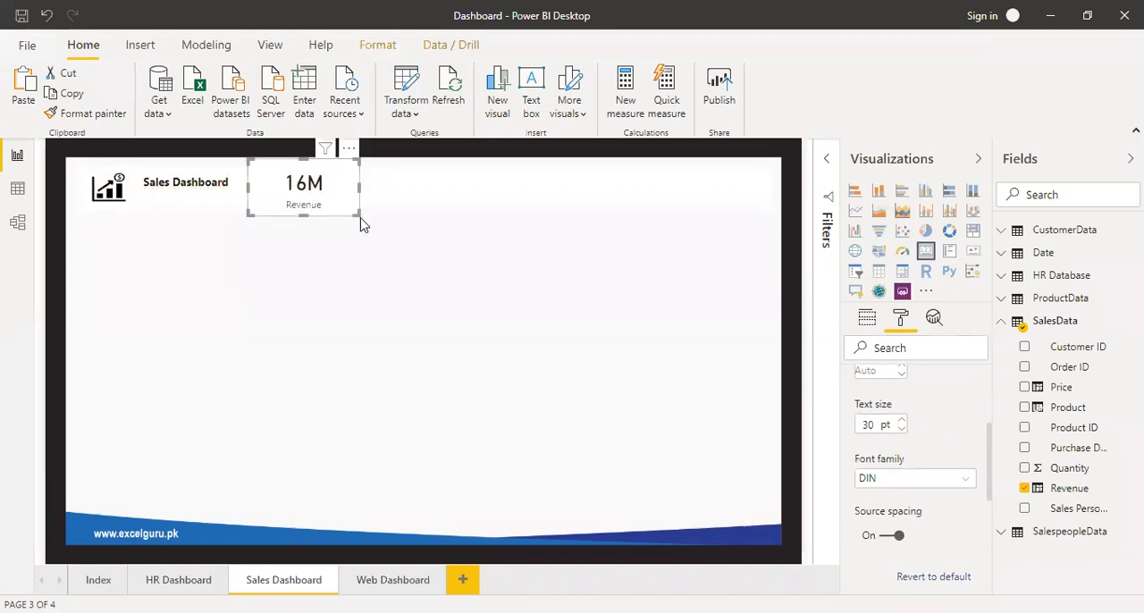
{"action": "left_click_drag", "start_coordinate": [361, 222], "coordinate": [361, 210]}
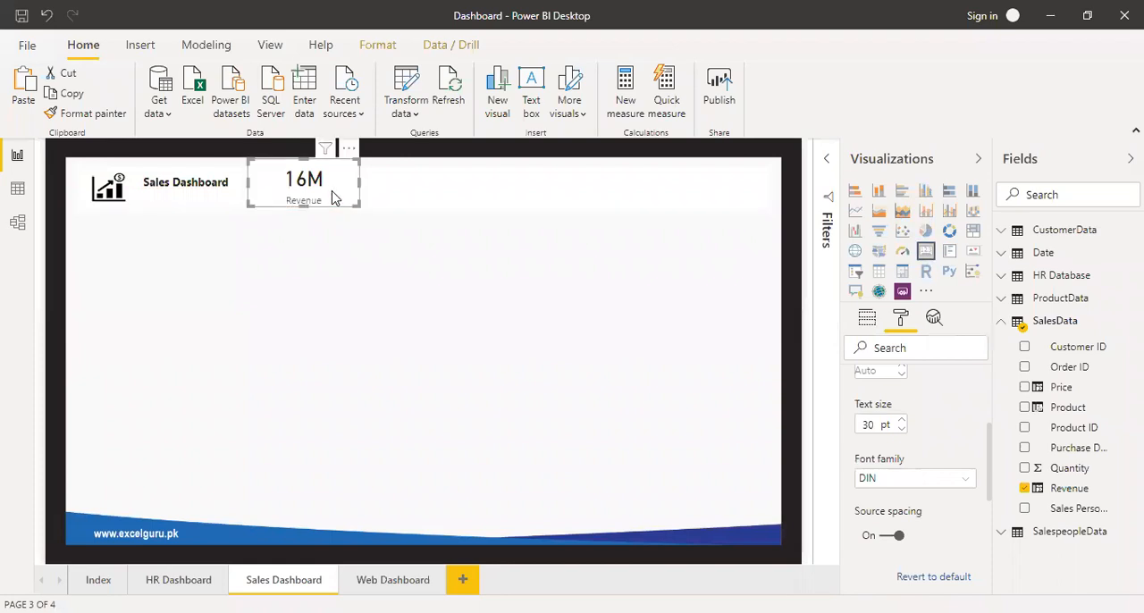
{"action": "left_click_drag", "start_coordinate": [326, 193], "coordinate": [314, 192]}
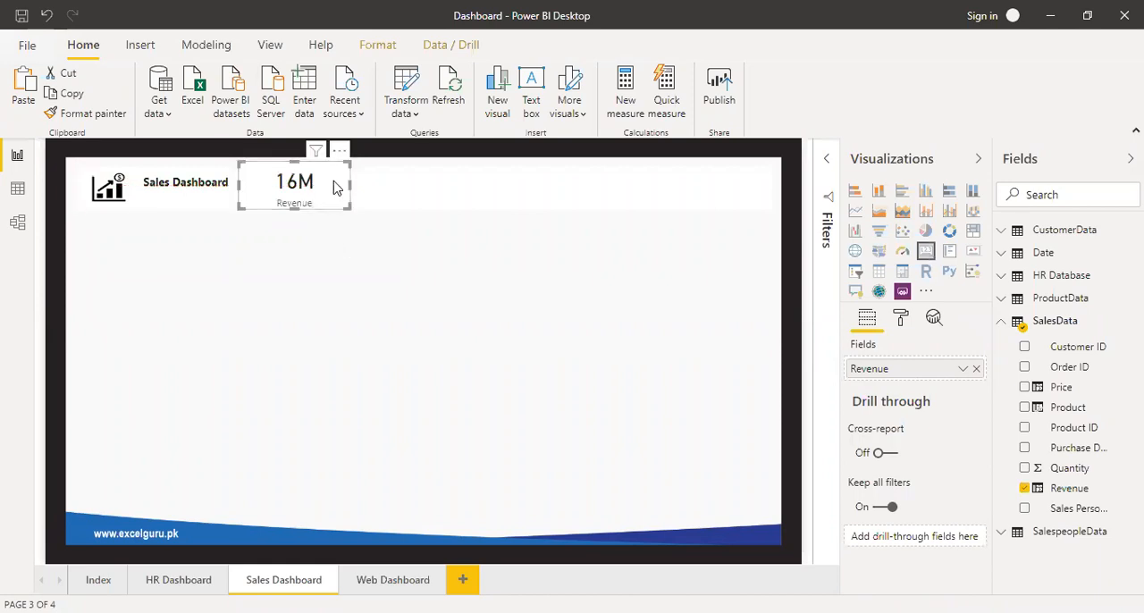
{"action": "left_click_drag", "start_coordinate": [239, 186], "coordinate": [288, 190]}
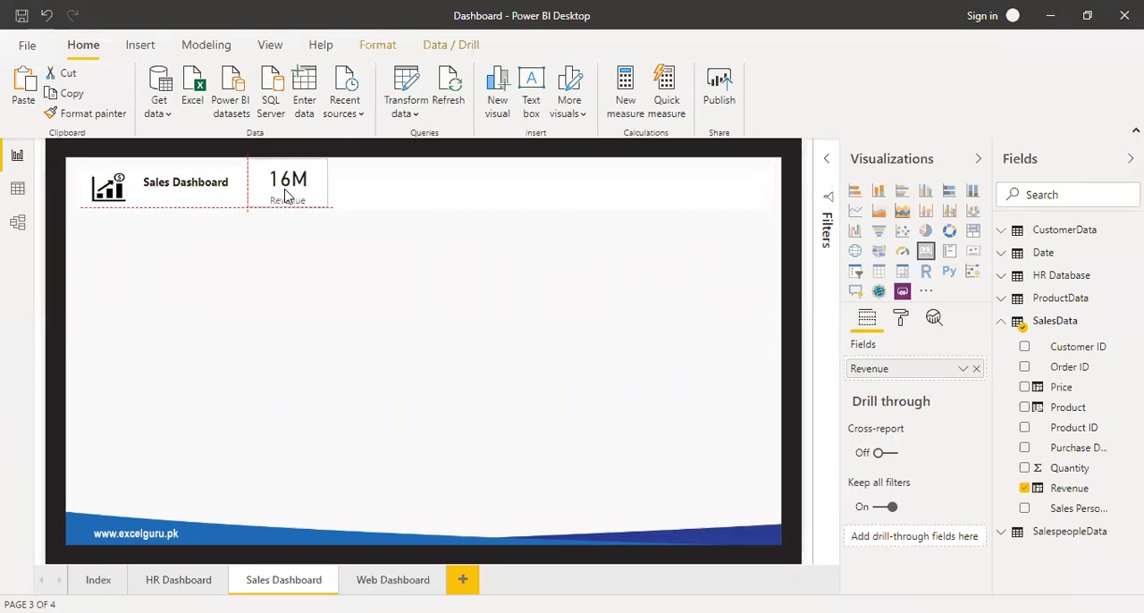
Duplicate the Revenue card five times and spread the copies along the header to form a row of six cards.
{"action": "left_click_drag", "start_coordinate": [286, 195], "coordinate": [480, 195]}
{"action": "key", "text": "ctrl+v"}
{"action": "key", "text": "ctrl+v"}
{"action": "key", "text": "ctrl+v"}
{"action": "left_click_drag", "start_coordinate": [300, 192], "coordinate": [528, 195]}
{"action": "key", "text": "ctrl+v"}
{"action": "left_click_drag", "start_coordinate": [289, 192], "coordinate": [628, 195]}
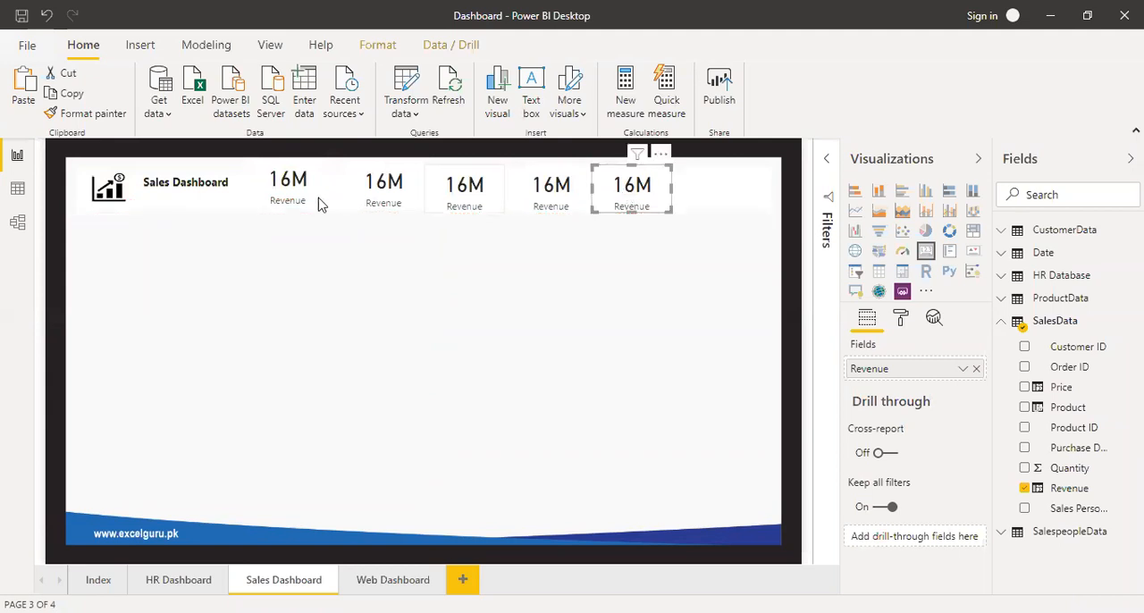
{"action": "key", "text": "ctrl+v"}
{"action": "left_click_drag", "start_coordinate": [302, 193], "coordinate": [730, 200]}
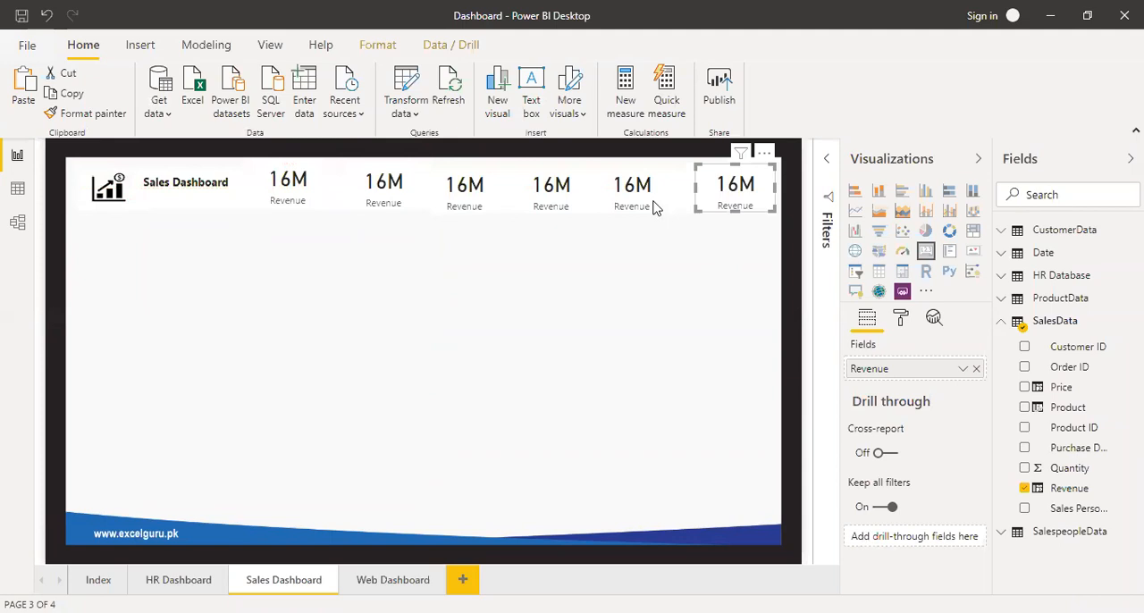
Select all six header cards, align them to the top and distribute them horizontally.
{"action": "left_click", "coordinate": [628, 193], "text": "ctrl"}
{"action": "left_click", "coordinate": [434, 195], "text": "ctrl"}
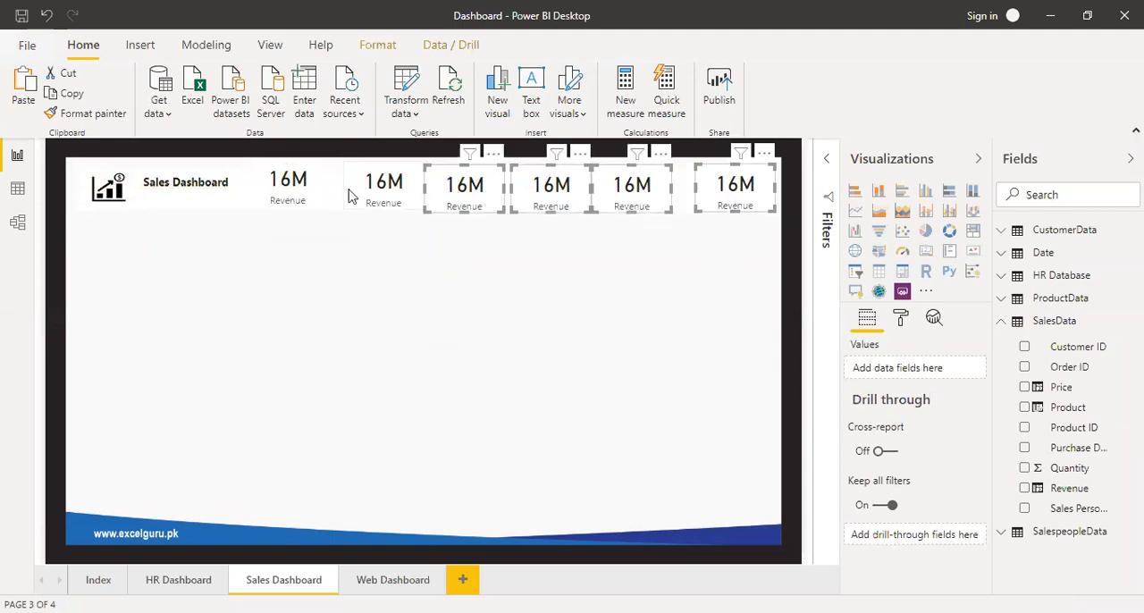
{"action": "left_click", "coordinate": [315, 190], "text": "ctrl"}
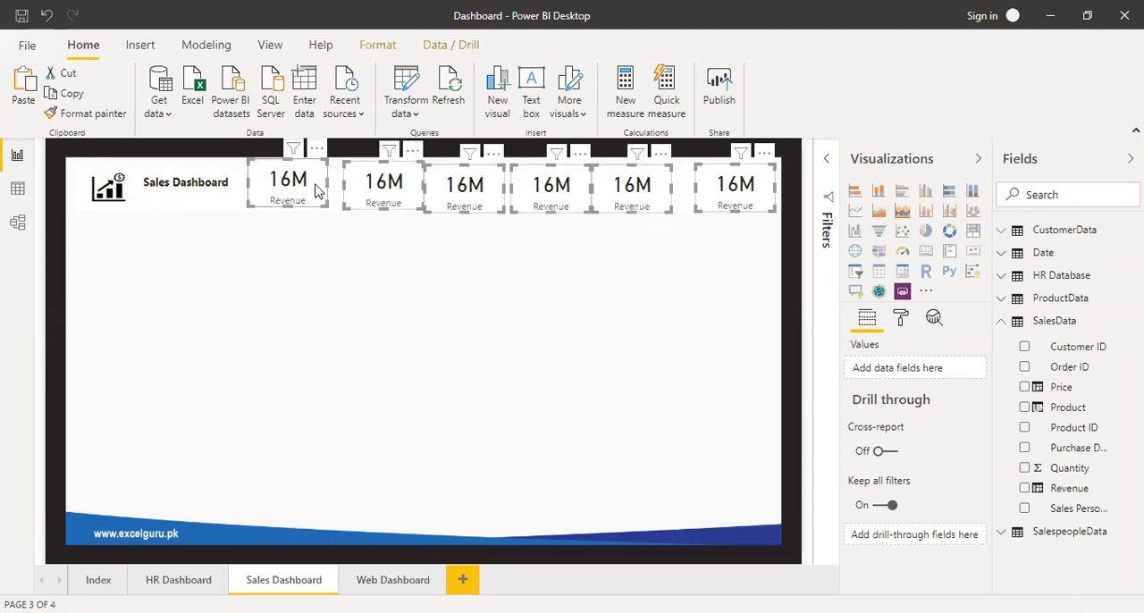
{"action": "left_click", "coordinate": [406, 48]}
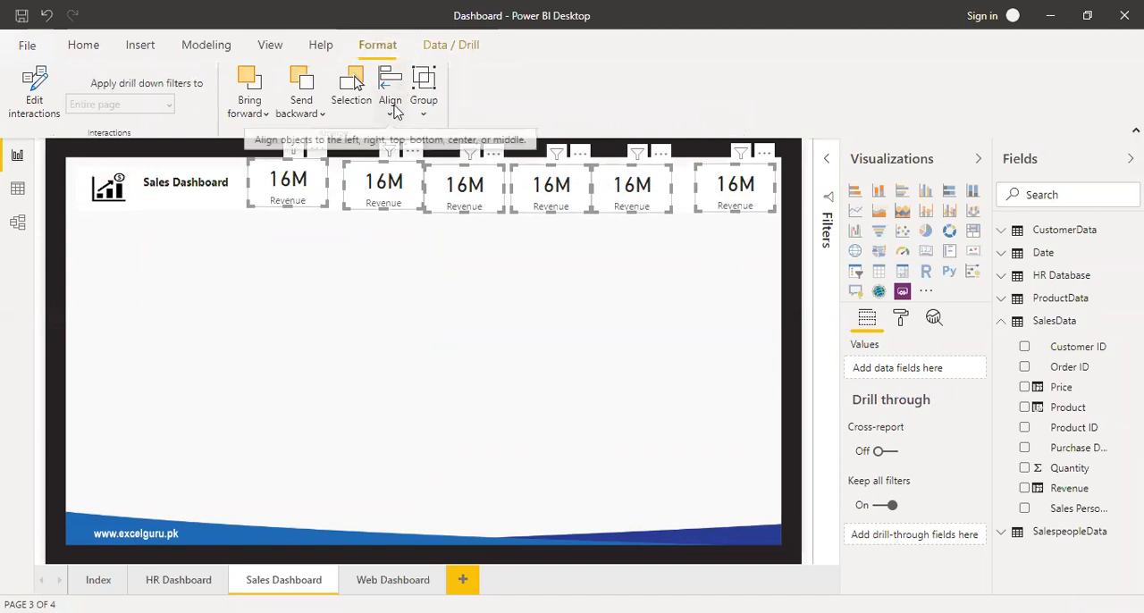
{"action": "left_click", "coordinate": [396, 111]}
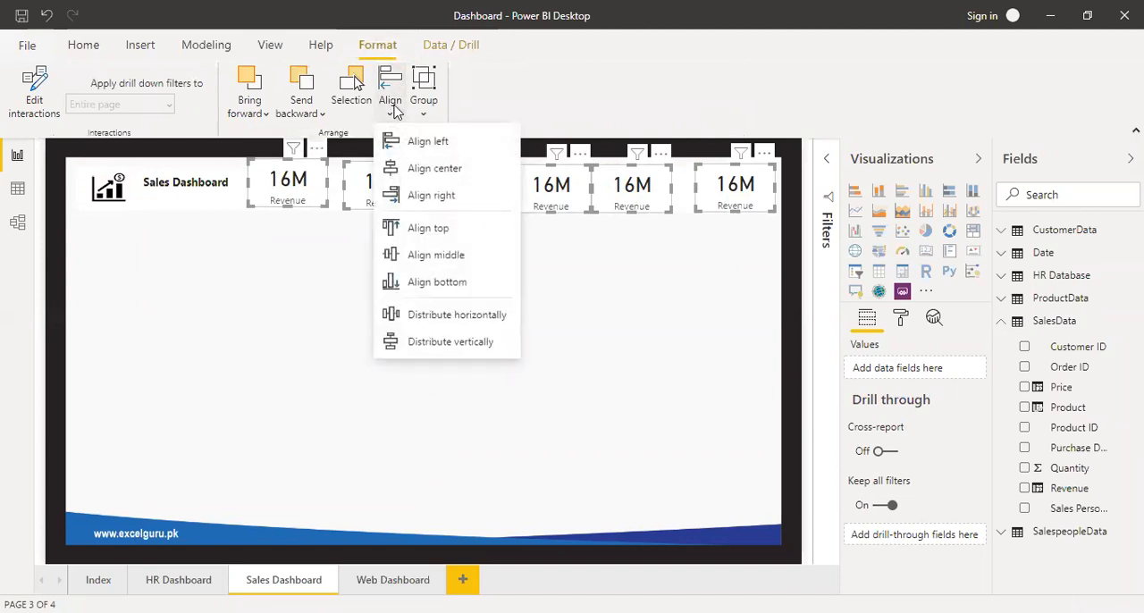
{"action": "left_click", "coordinate": [411, 229]}
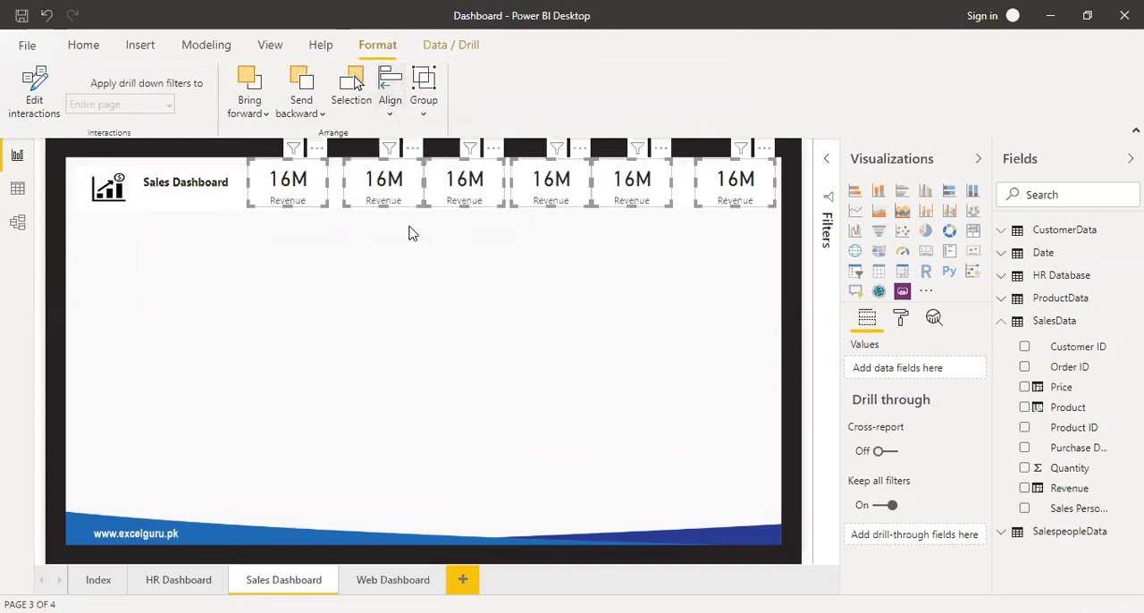
{"action": "left_click", "coordinate": [390, 100]}
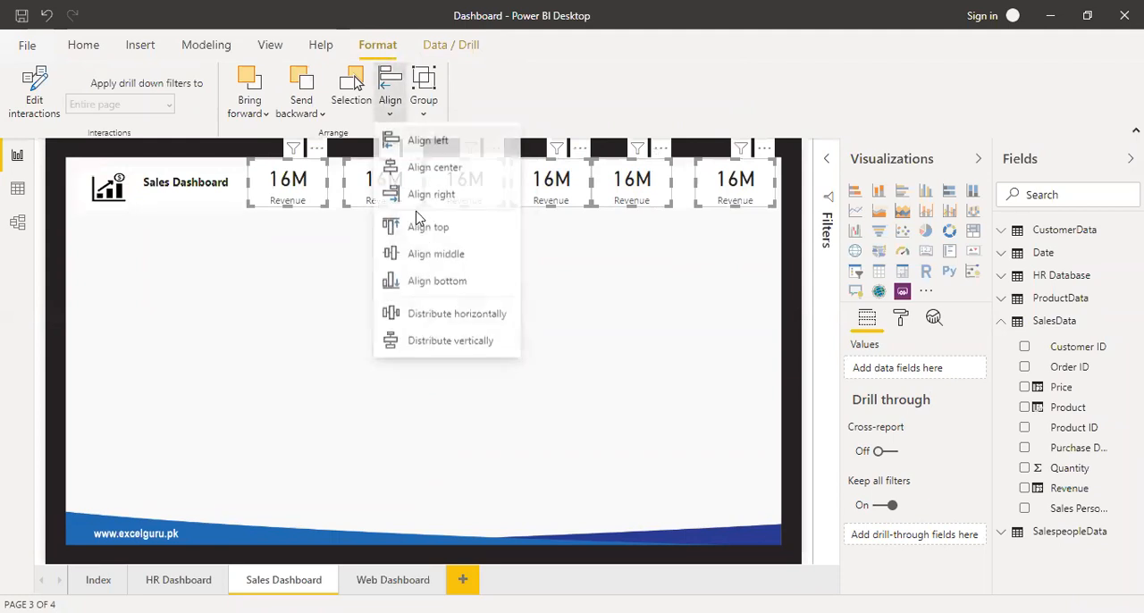
{"action": "left_click", "coordinate": [443, 315]}
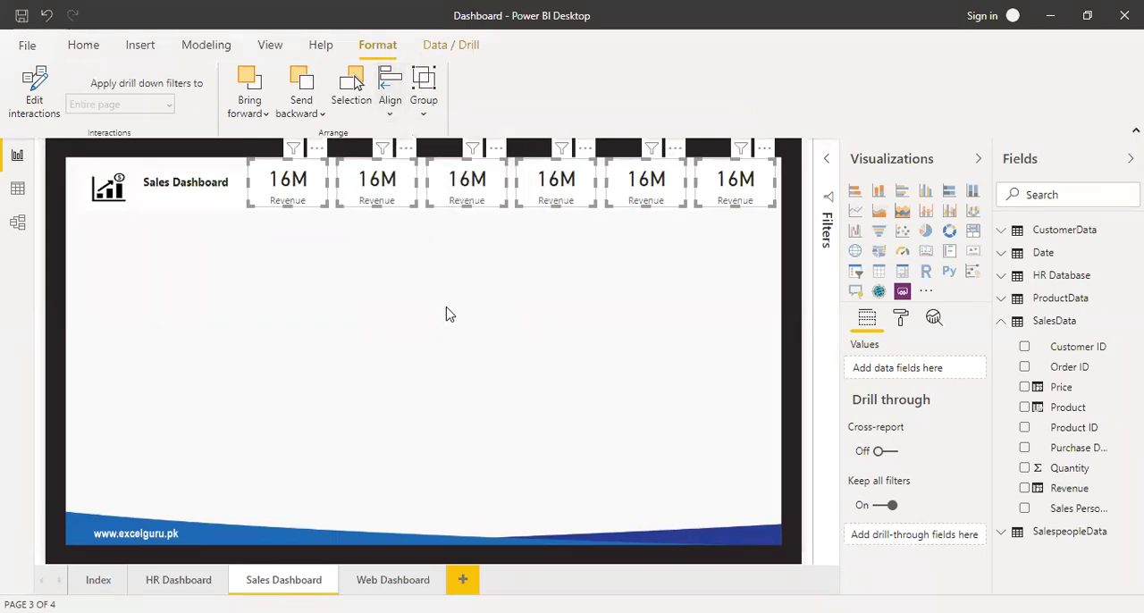
{"action": "left_click", "coordinate": [449, 314]}
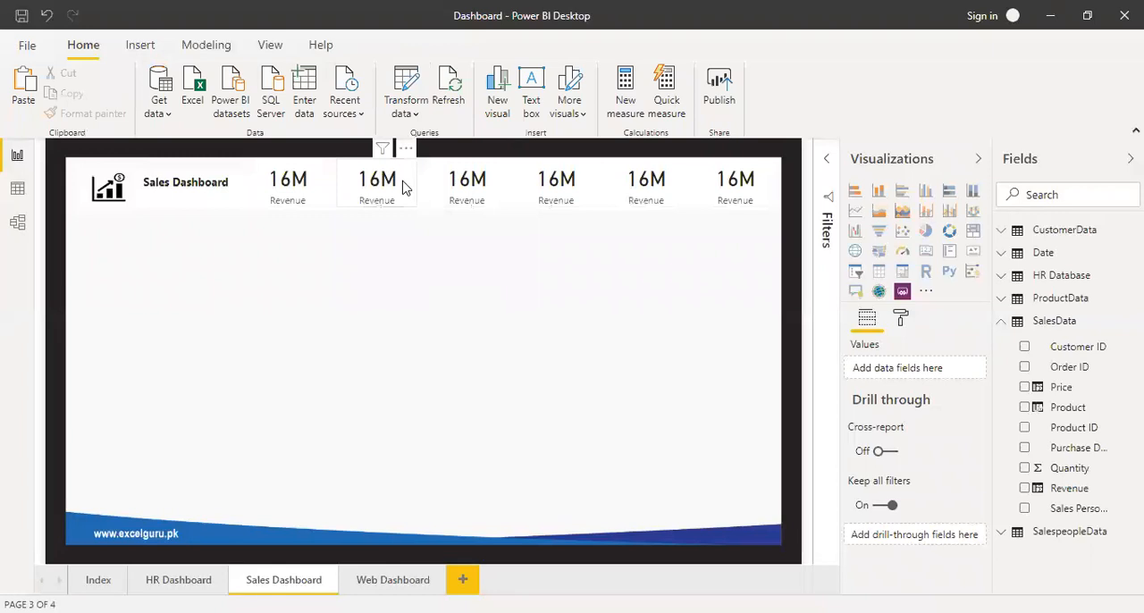
Replace Revenue with SalesData's Quantity in the second card and set the third card's Revenue to Average.
{"action": "left_click", "coordinate": [360, 189]}
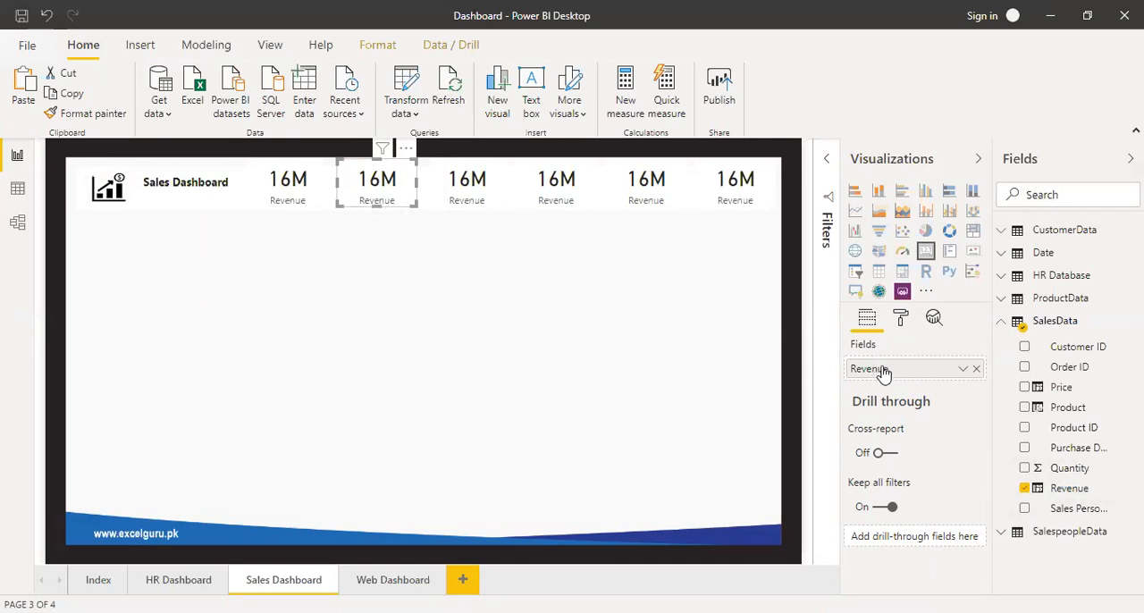
{"action": "left_click", "coordinate": [977, 369]}
{"action": "left_click_drag", "start_coordinate": [1080, 470], "coordinate": [916, 377]}
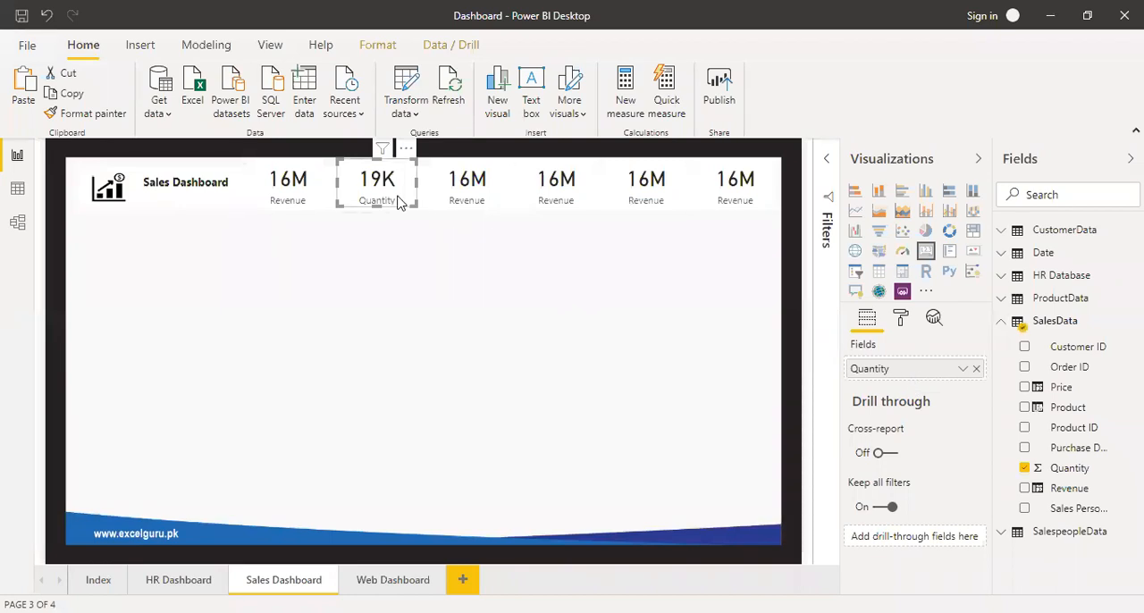
{"action": "left_click", "coordinate": [465, 198]}
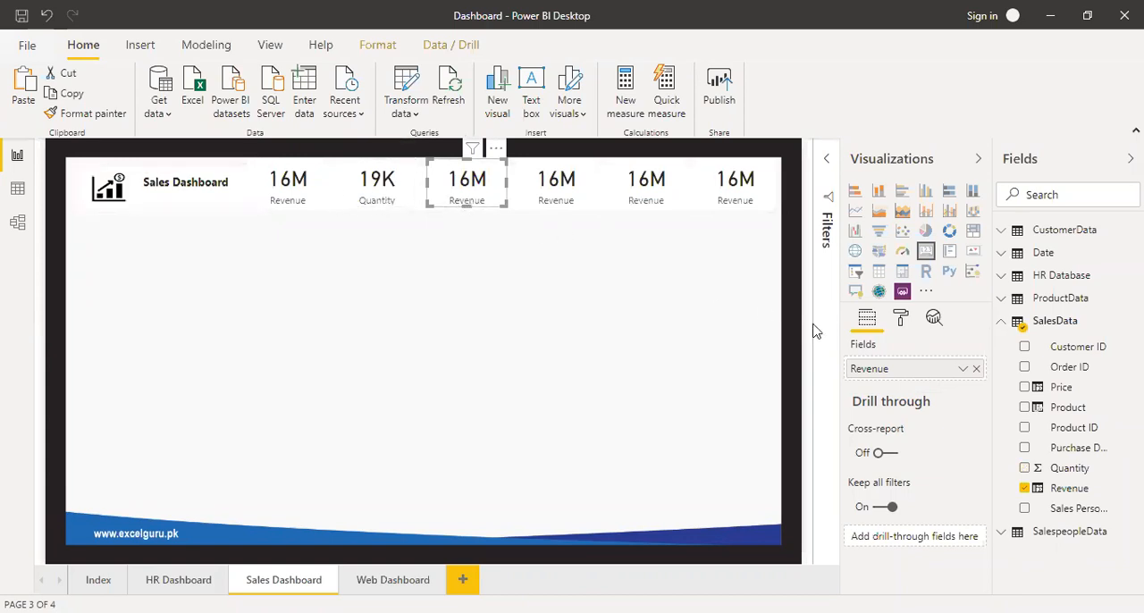
{"action": "left_click", "coordinate": [963, 372]}
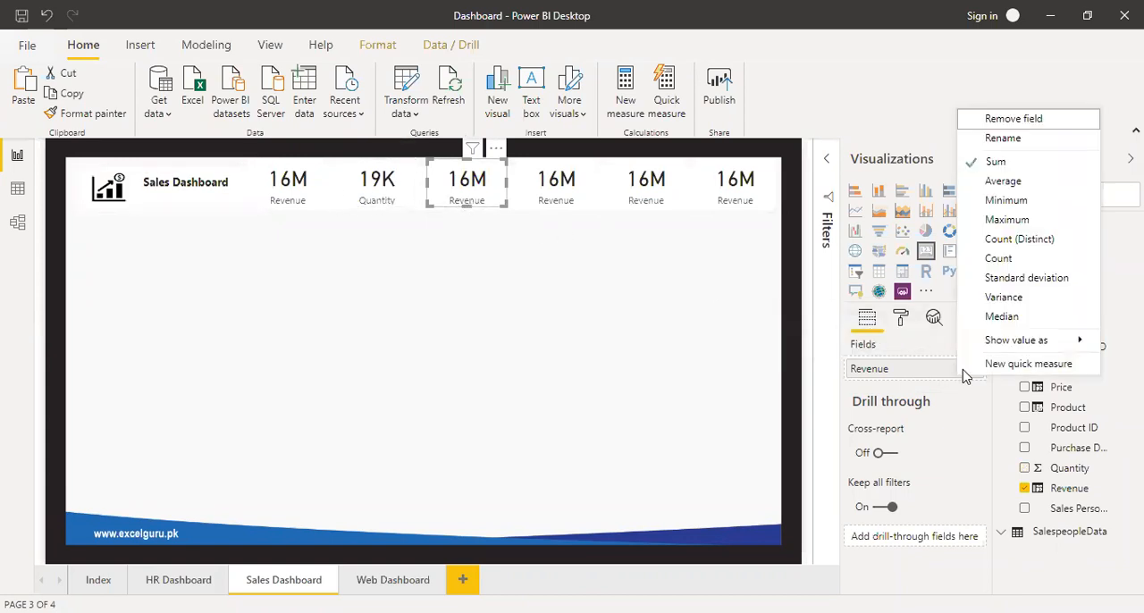
{"action": "left_click", "coordinate": [1025, 183]}
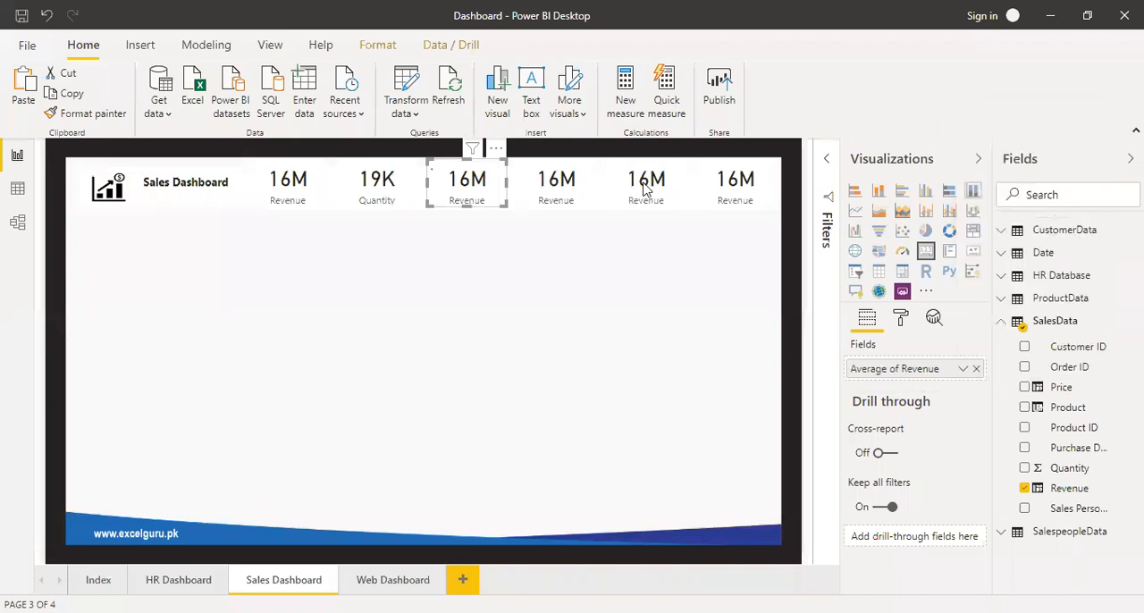
Summarize Revenue as Minimum in the fourth card and as Maximum in the fifth card.
{"action": "left_click", "coordinate": [576, 193]}
{"action": "left_click", "coordinate": [964, 372]}
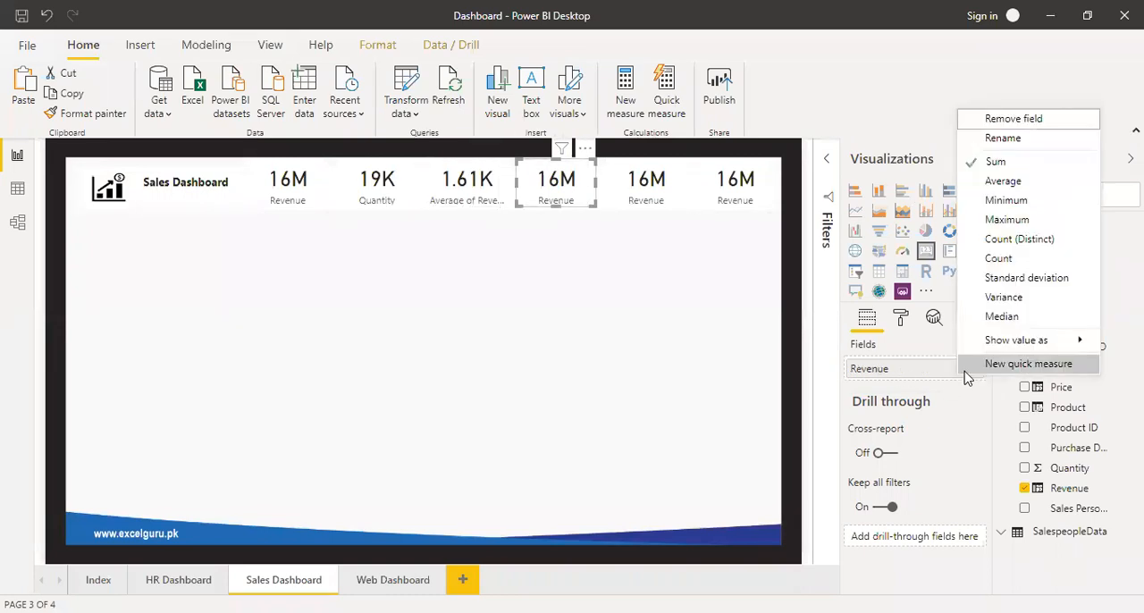
{"action": "left_click", "coordinate": [994, 200]}
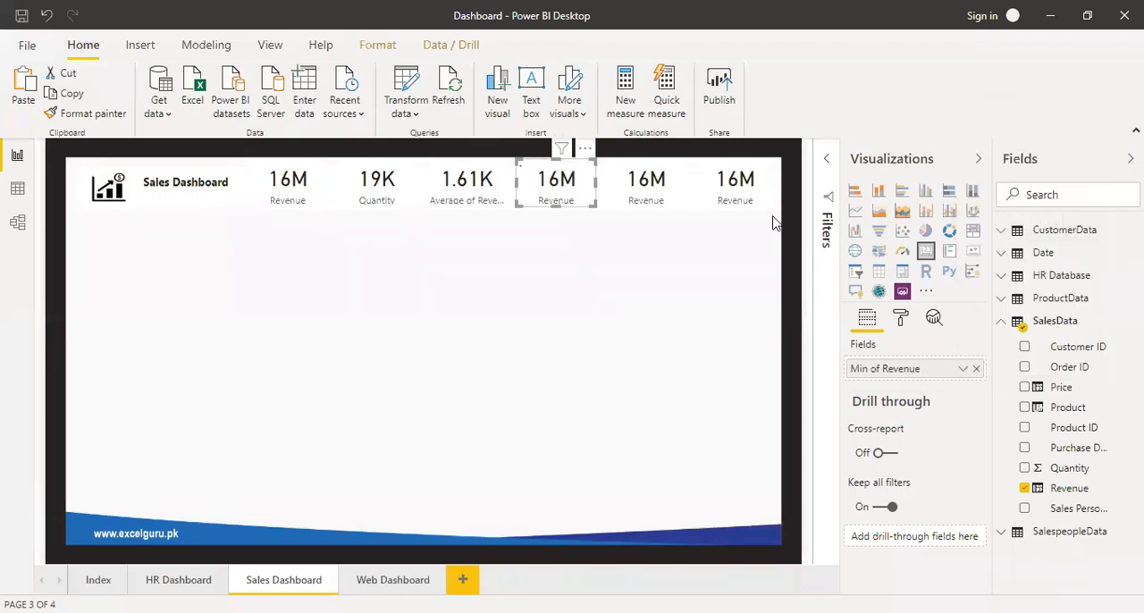
{"action": "left_click", "coordinate": [657, 192]}
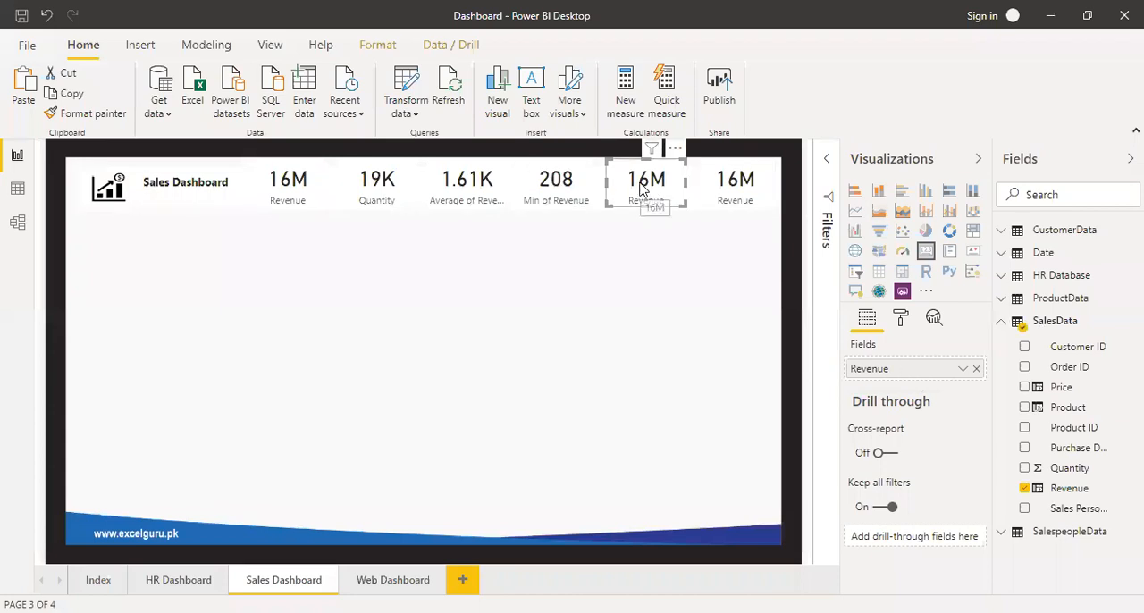
{"action": "left_click", "coordinate": [962, 372]}
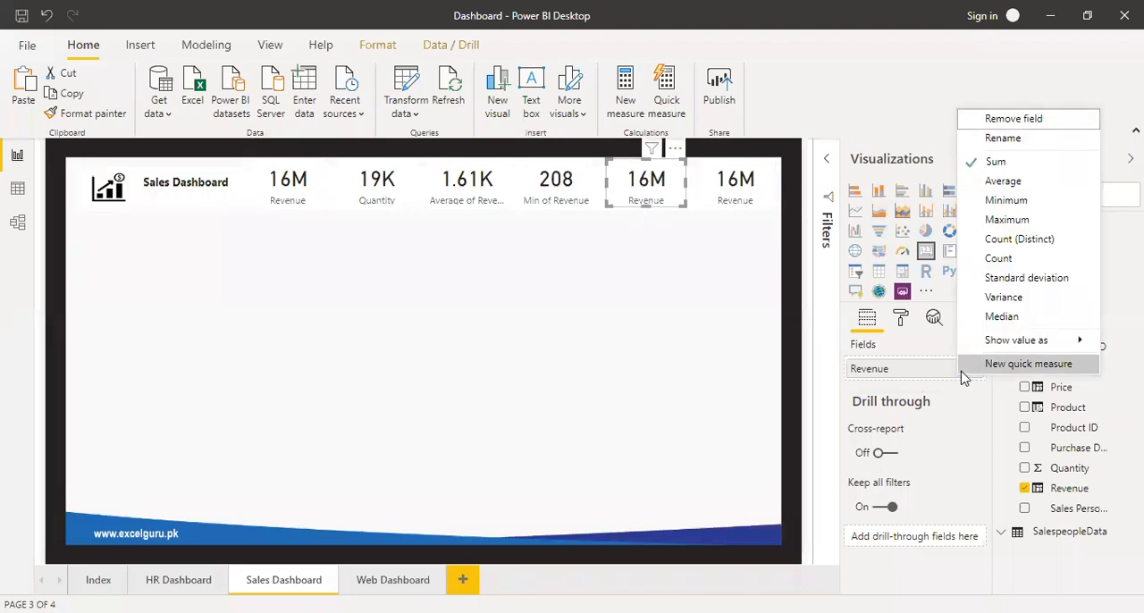
{"action": "left_click", "coordinate": [1013, 223]}
Replace Revenue in the sixth card with CustomerData's Customer ID, summarized as Count (Distinct).
{"action": "left_click", "coordinate": [750, 197]}
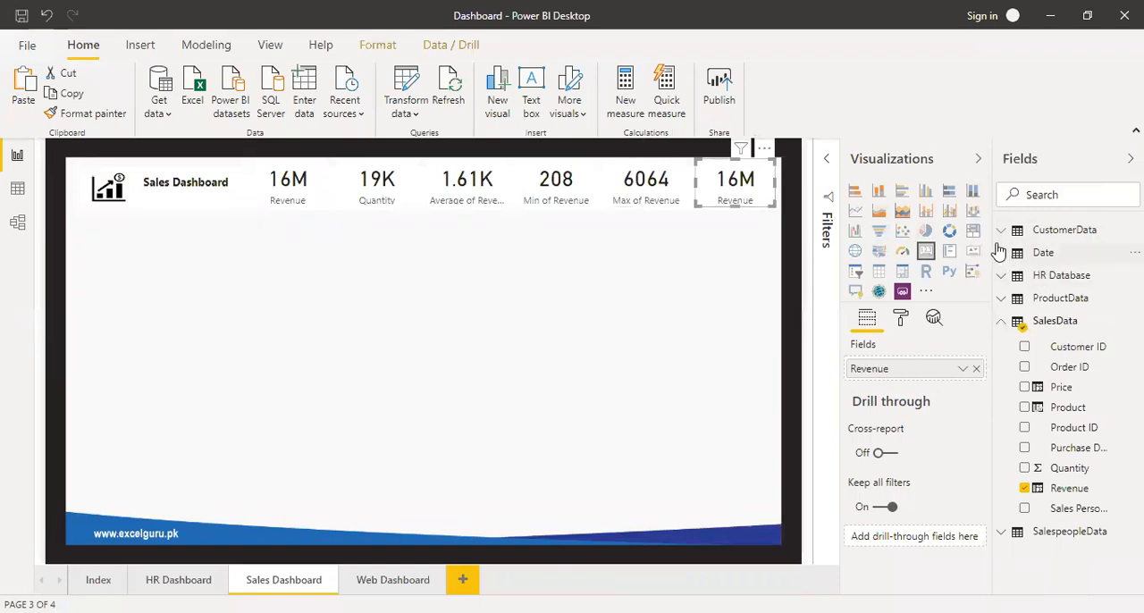
{"action": "left_click", "coordinate": [1002, 234]}
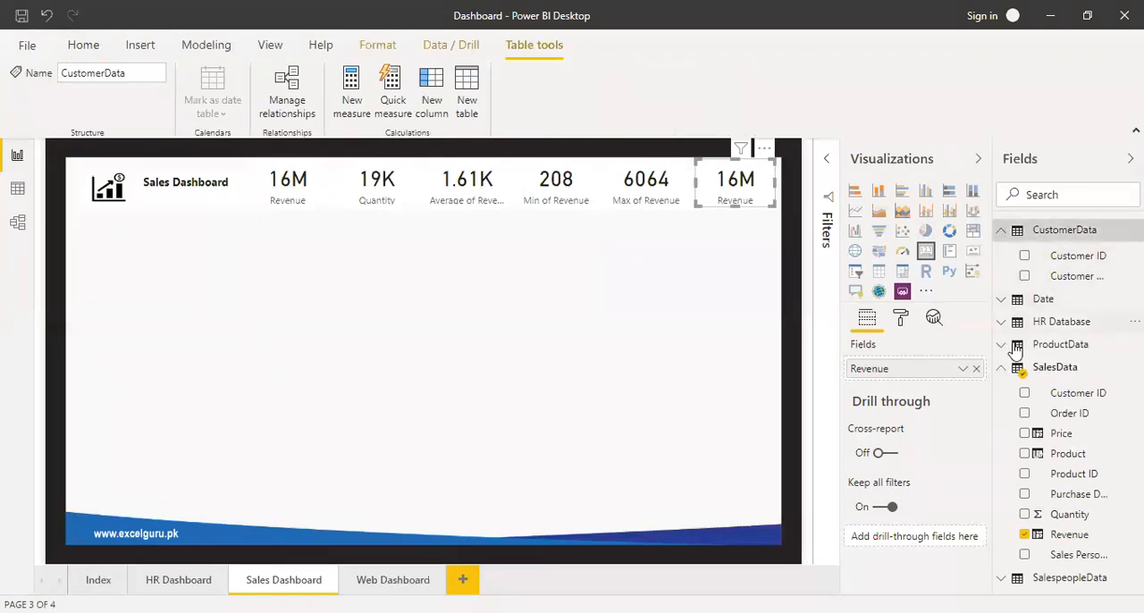
{"action": "left_click_drag", "start_coordinate": [1002, 321], "coordinate": [963, 315]}
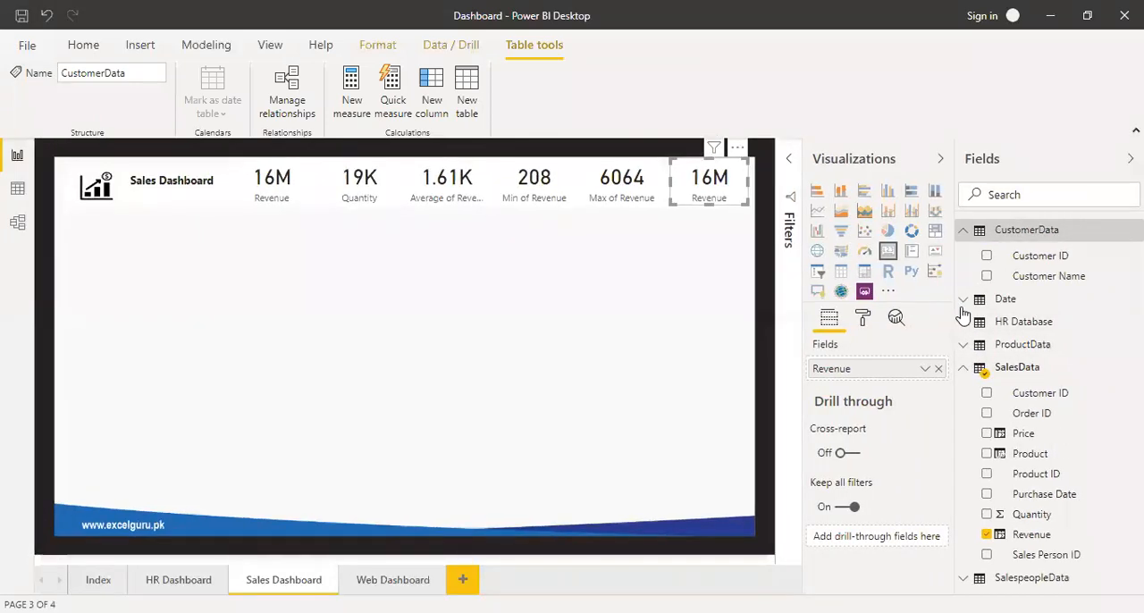
{"action": "left_click", "coordinate": [939, 368]}
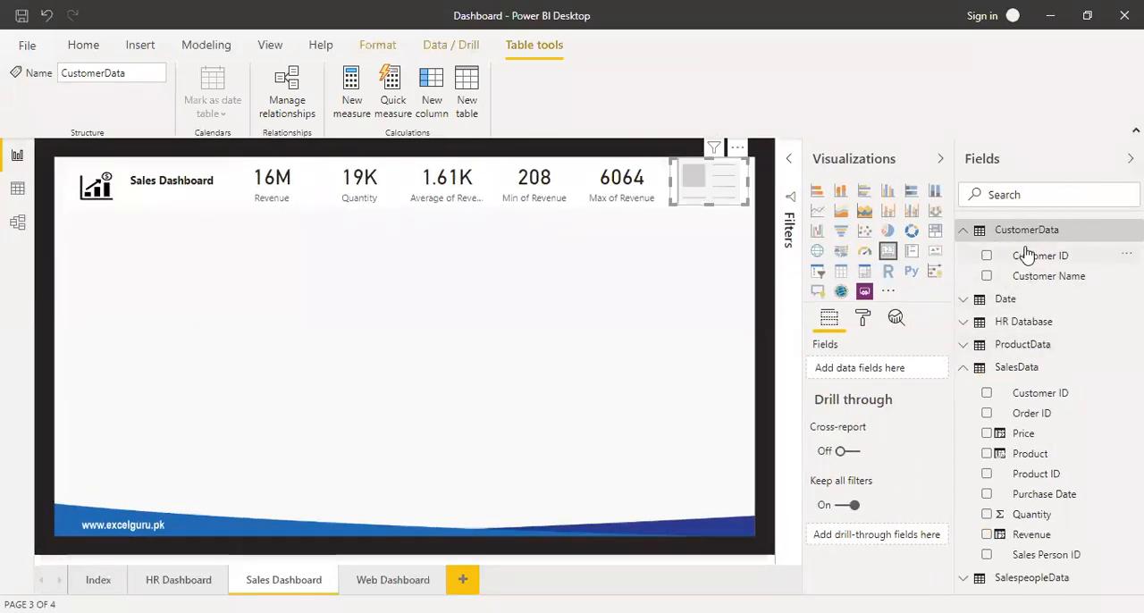
{"action": "left_click_drag", "start_coordinate": [1032, 259], "coordinate": [868, 373]}
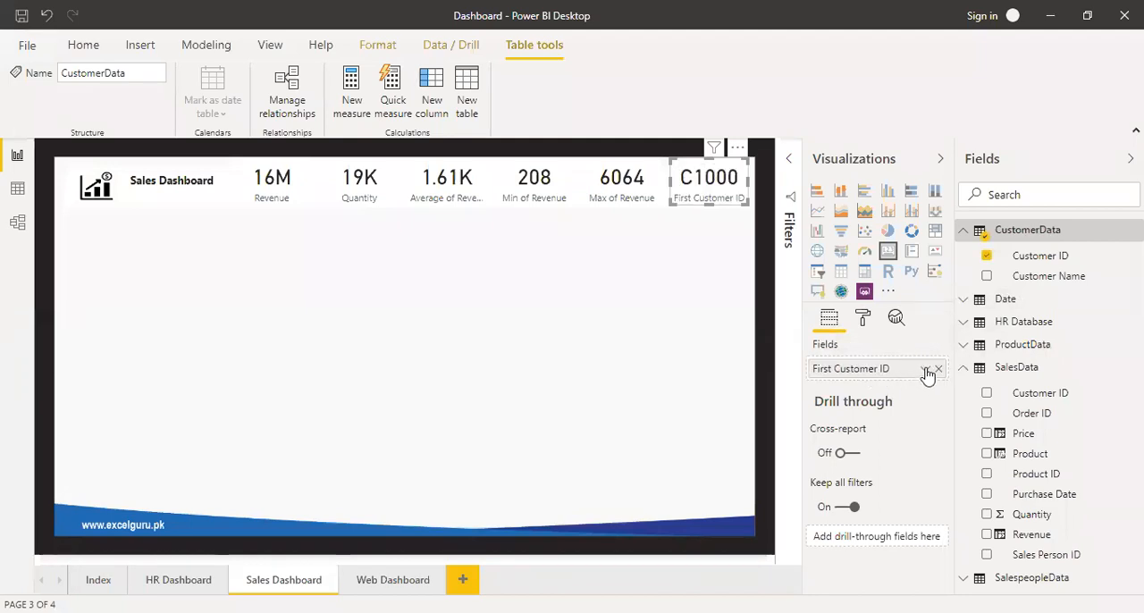
{"action": "left_click", "coordinate": [926, 370]}
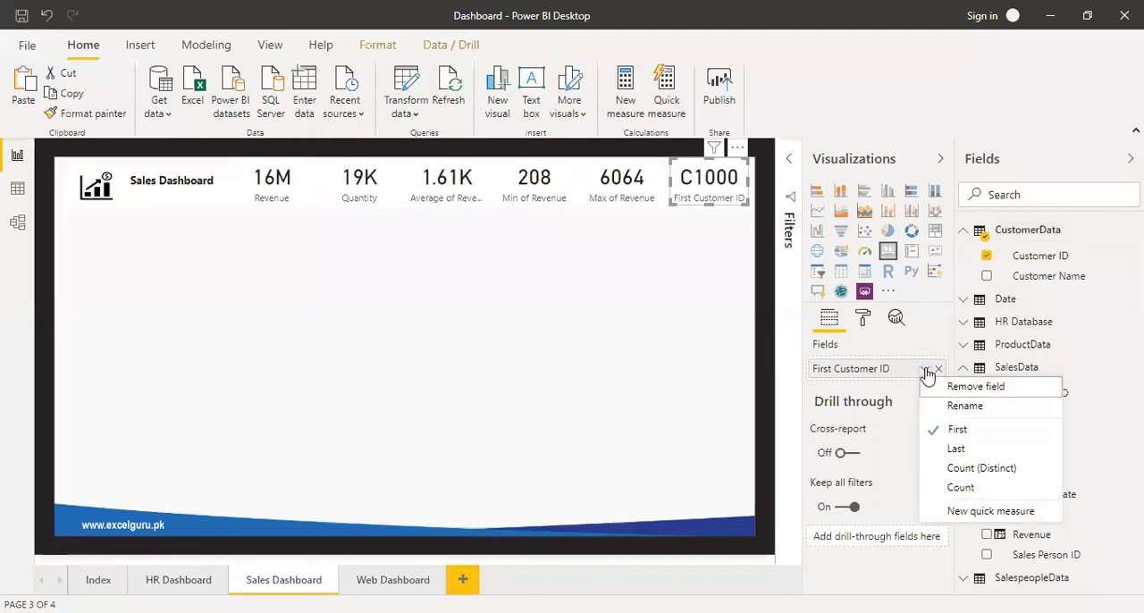
{"action": "left_click", "coordinate": [981, 467]}
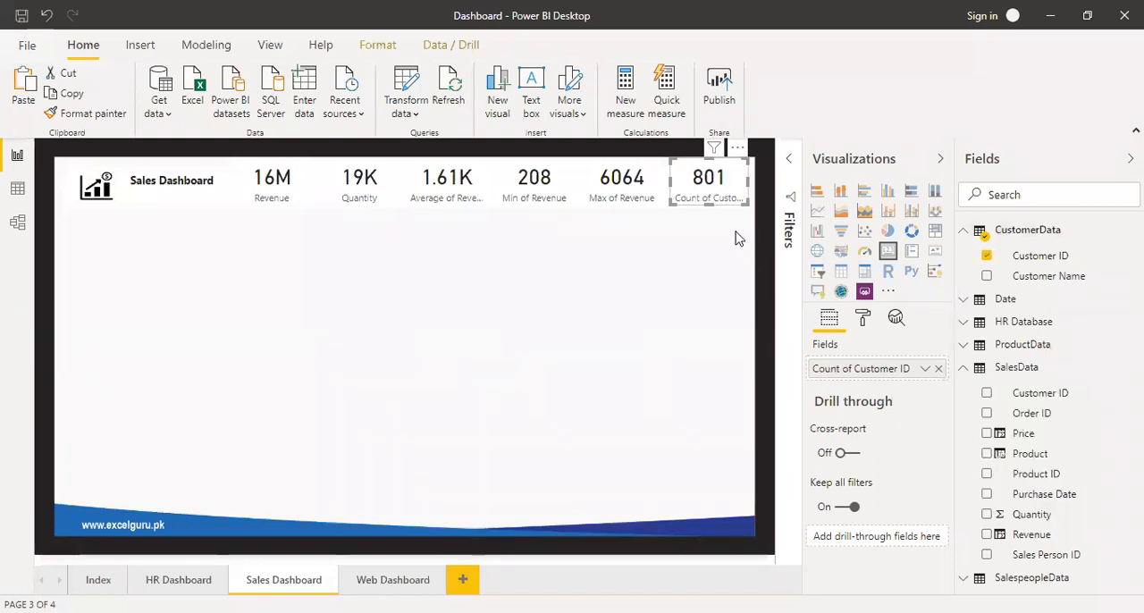
{"action": "left_click", "coordinate": [739, 237]}
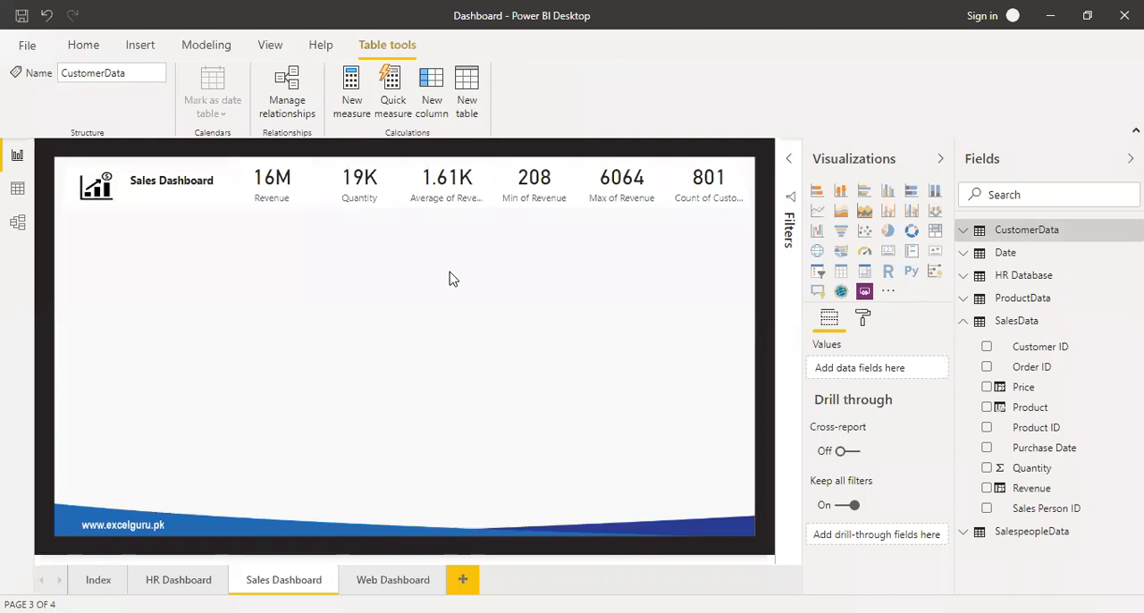
Duplicate the white header background image below the header, resize it to a small panel, and place a second copy beneath it.
{"action": "left_click", "coordinate": [248, 227]}
{"action": "left_click", "coordinate": [333, 229]}
{"action": "left_click_drag", "start_coordinate": [236, 207], "coordinate": [235, 262]}
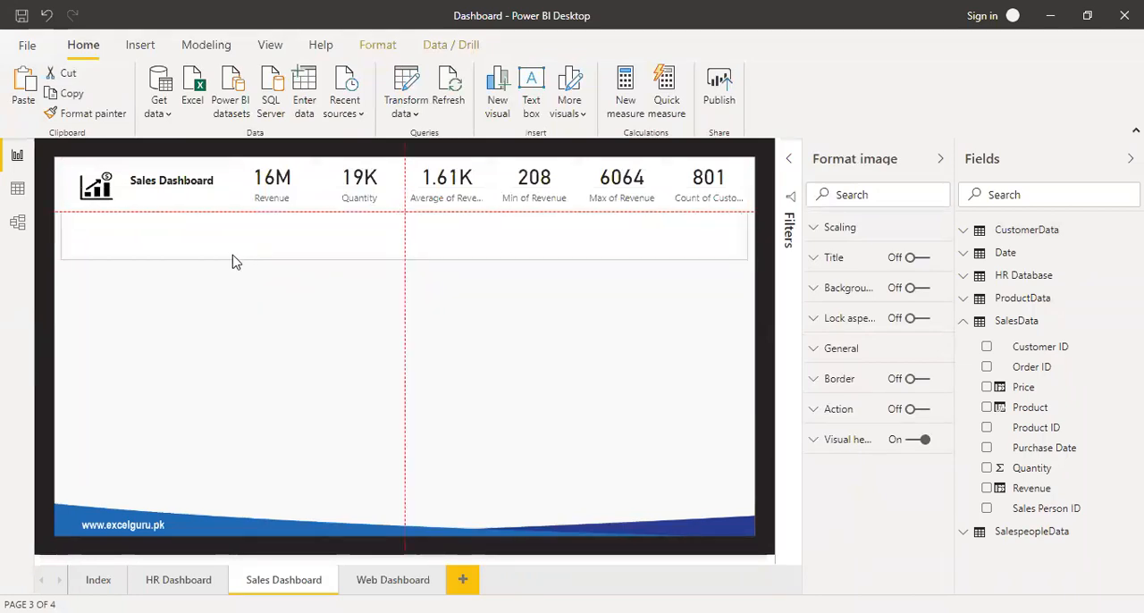
{"action": "left_click_drag", "start_coordinate": [578, 273], "coordinate": [579, 272]}
{"action": "left_click_drag", "start_coordinate": [744, 258], "coordinate": [216, 374]}
{"action": "left_click", "coordinate": [215, 374]}
{"action": "left_click", "coordinate": [176, 343]}
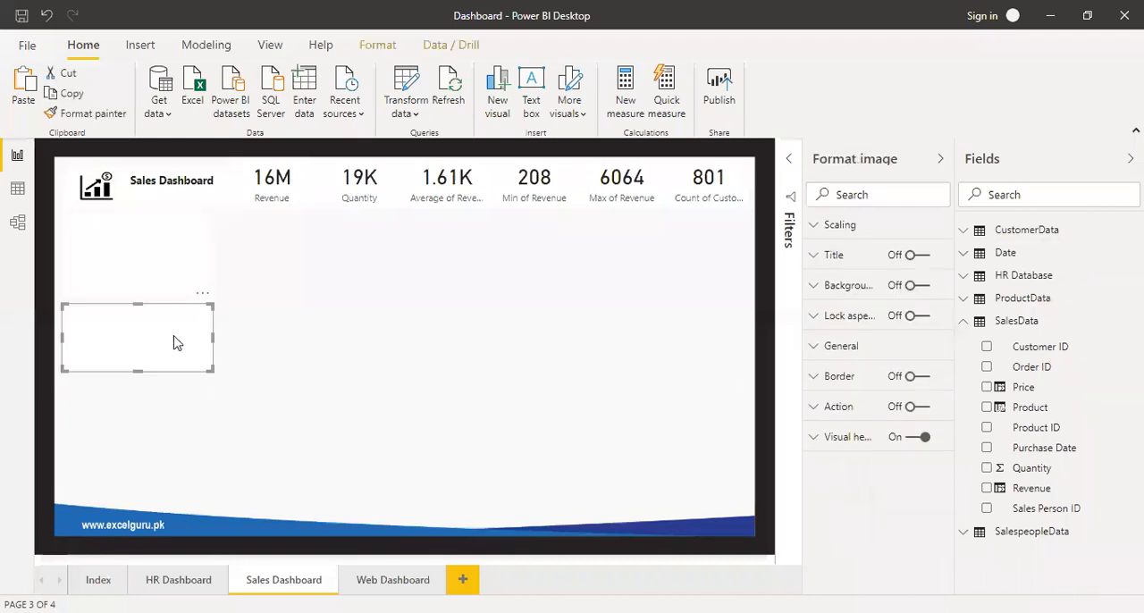
Position the newest white panel copy under the second panel and stretch it down to just above the blue footer.
{"action": "left_click_drag", "start_coordinate": [176, 343], "coordinate": [167, 409]}
{"action": "left_click_drag", "start_coordinate": [212, 440], "coordinate": [215, 502]}
{"action": "left_click", "coordinate": [176, 273]}
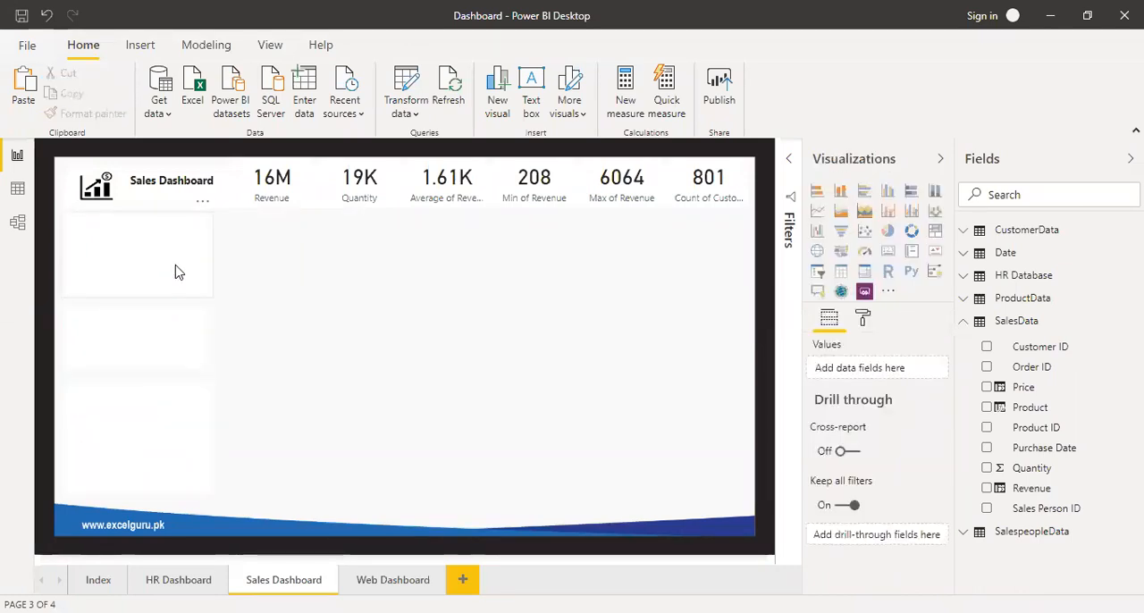
{"action": "left_click", "coordinate": [176, 272]}
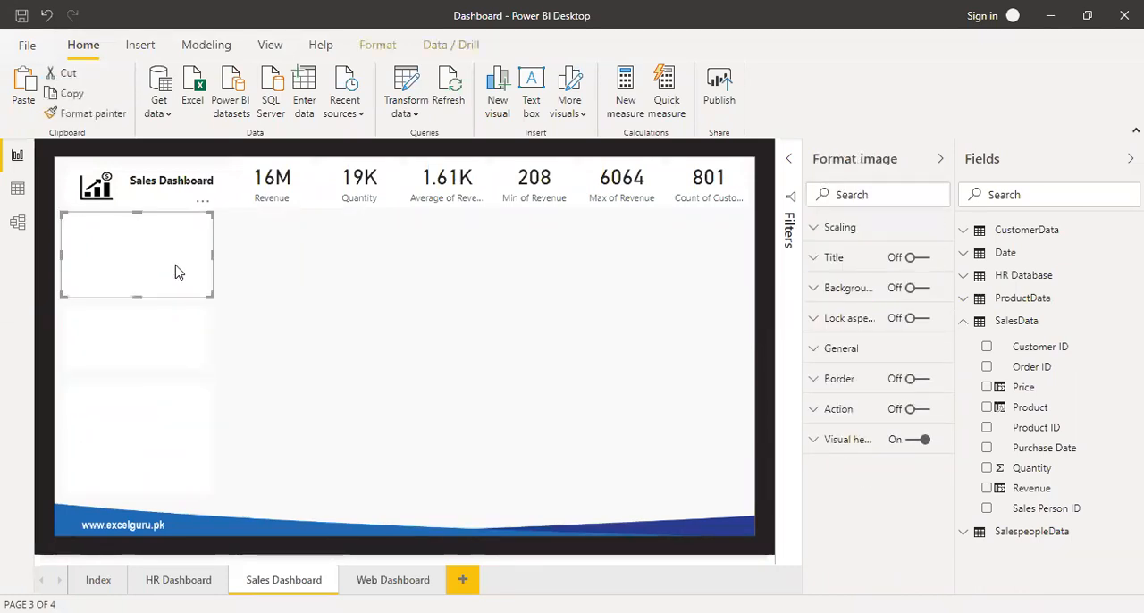
{"action": "left_click", "coordinate": [170, 336]}
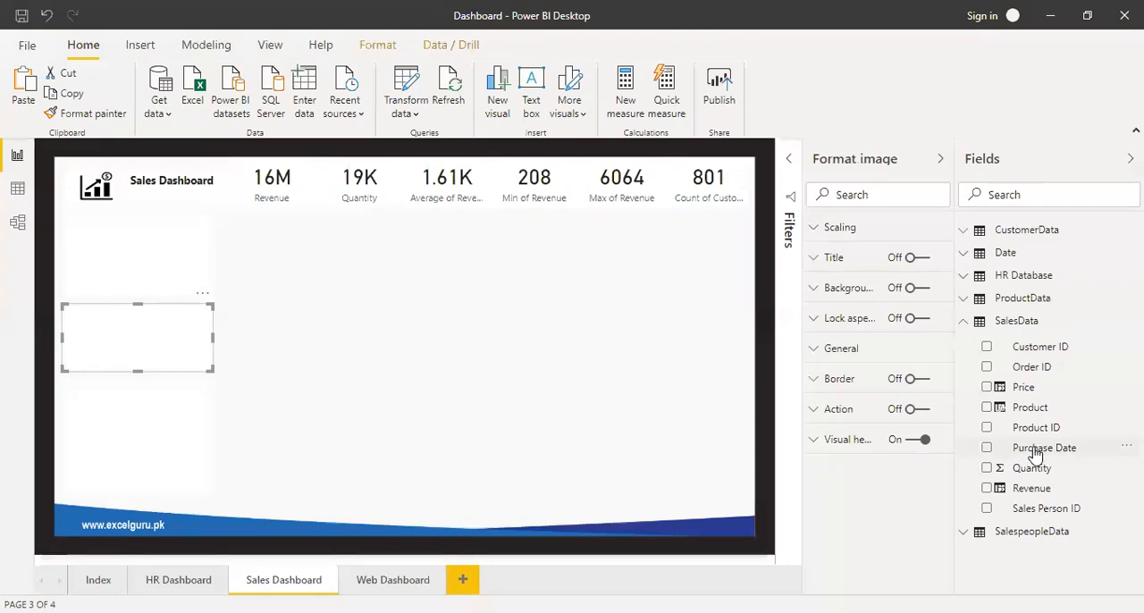
Add a slicer on the Date table's Date field, fit it onto the middle panel, and narrow that panel around it.
{"action": "left_click", "coordinate": [964, 255]}
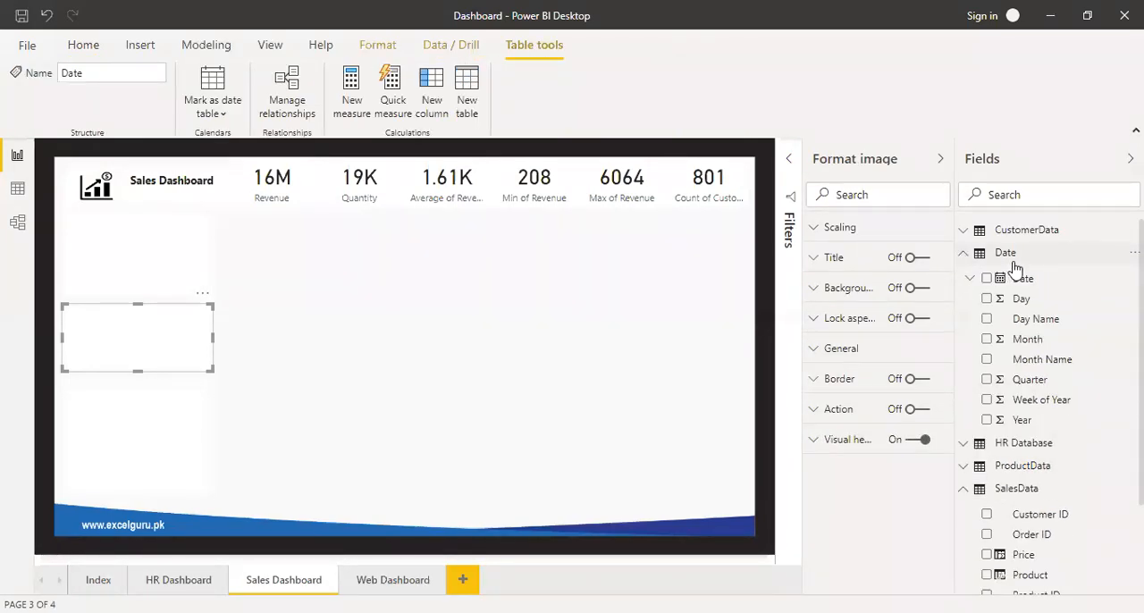
{"action": "left_click_drag", "start_coordinate": [1022, 279], "coordinate": [457, 278]}
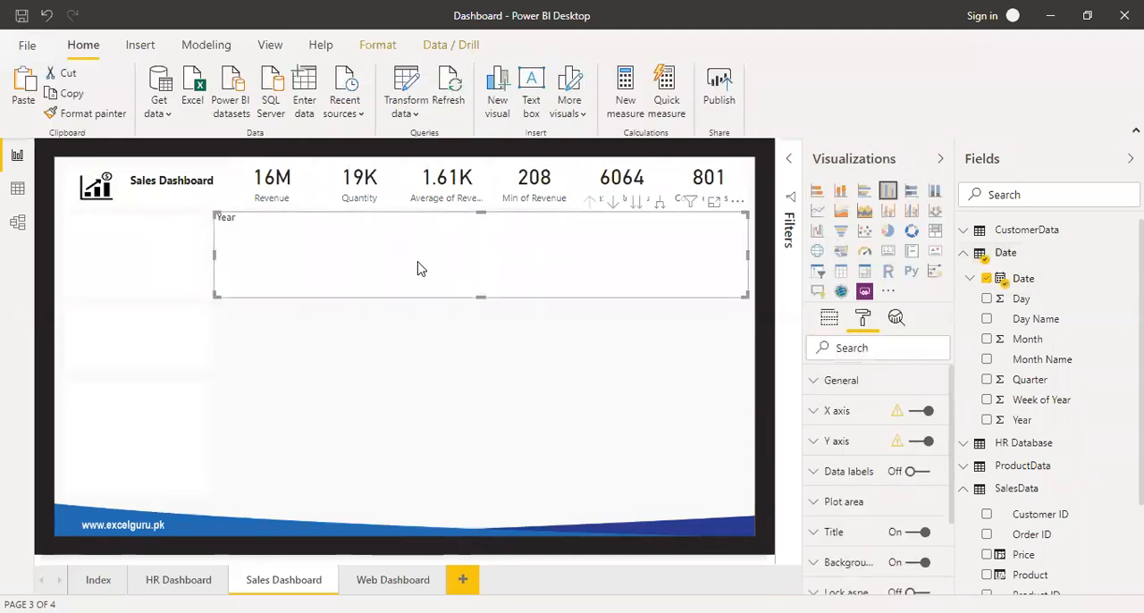
{"action": "left_click", "coordinate": [819, 272]}
{"action": "left_click_drag", "start_coordinate": [749, 297], "coordinate": [335, 273]}
{"action": "left_click_drag", "start_coordinate": [304, 234], "coordinate": [167, 332]}
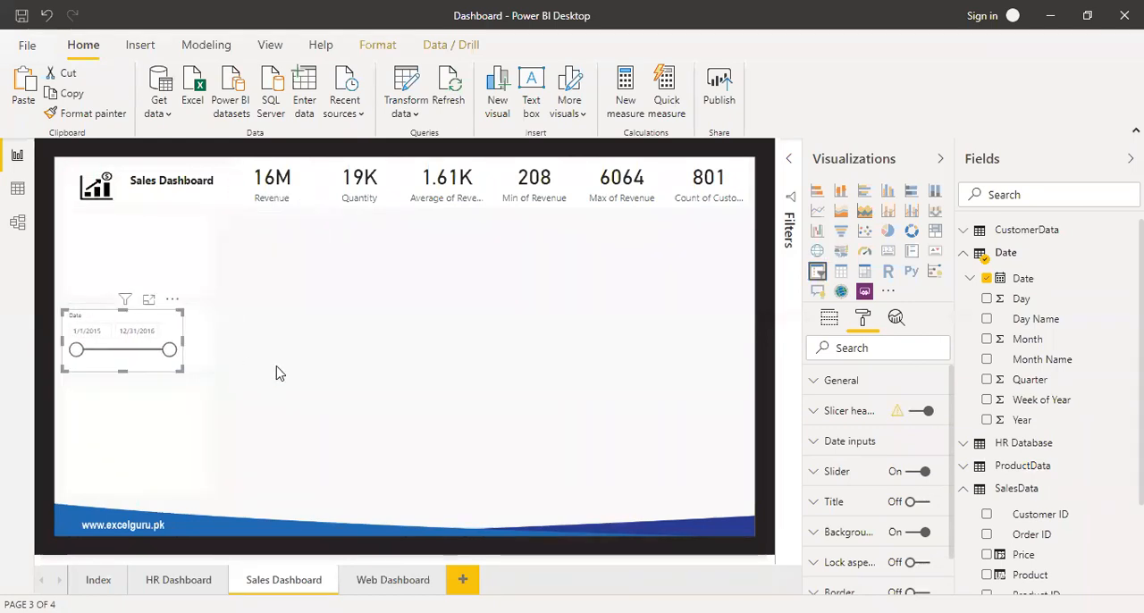
{"action": "left_click", "coordinate": [202, 349]}
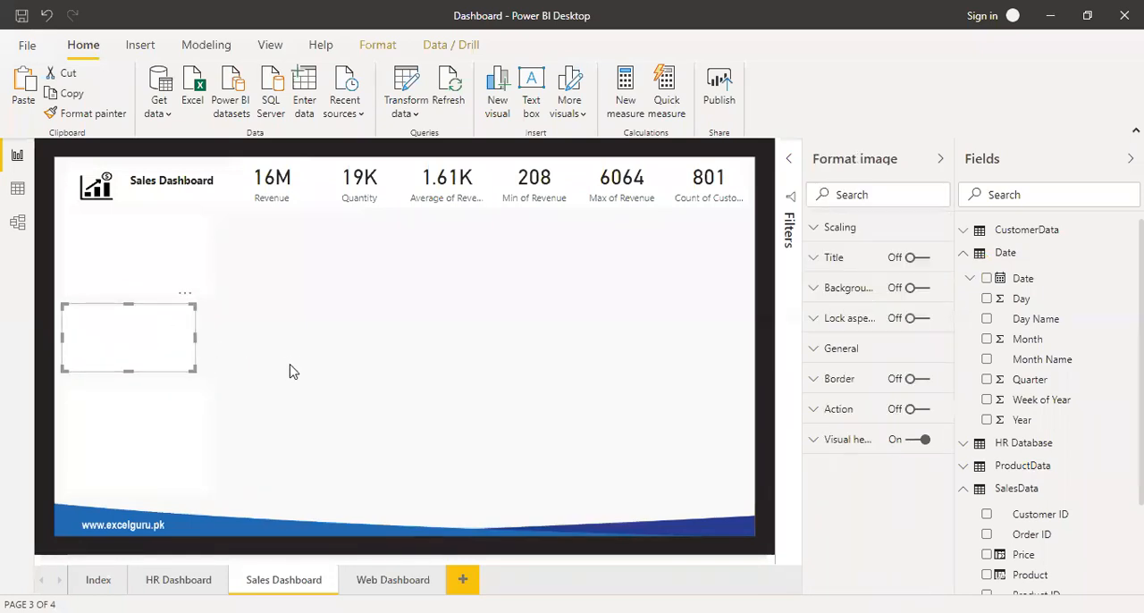
{"action": "left_click", "coordinate": [157, 331]}
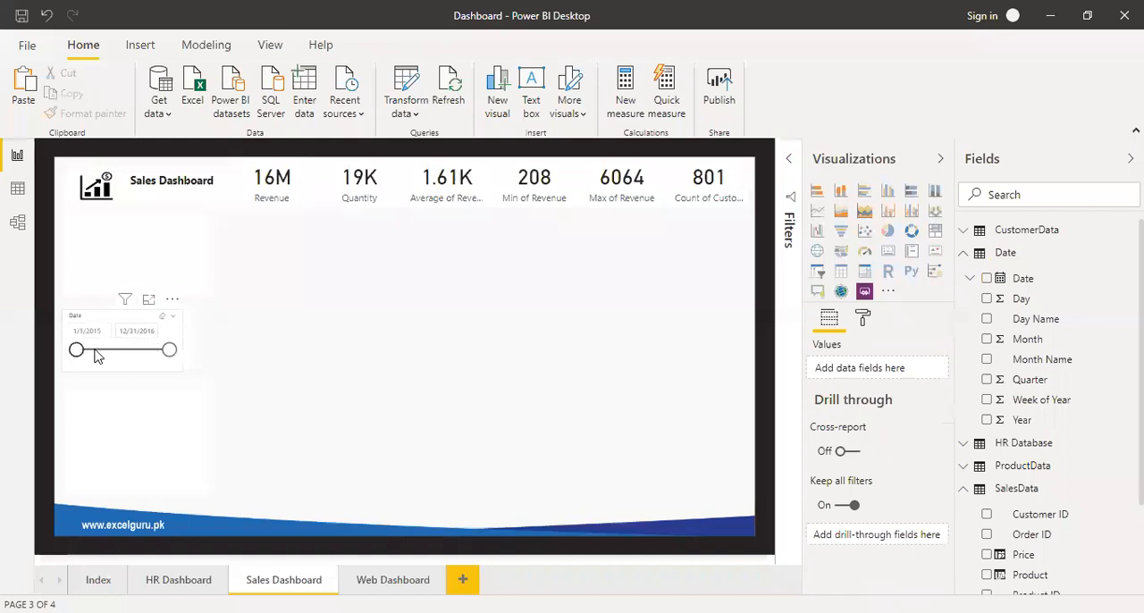
Test the date slicer by pulling its end date back to 9/7/2015, and restore the full range to 12/31/2016.
{"action": "left_click_drag", "start_coordinate": [174, 355], "coordinate": [112, 356]}
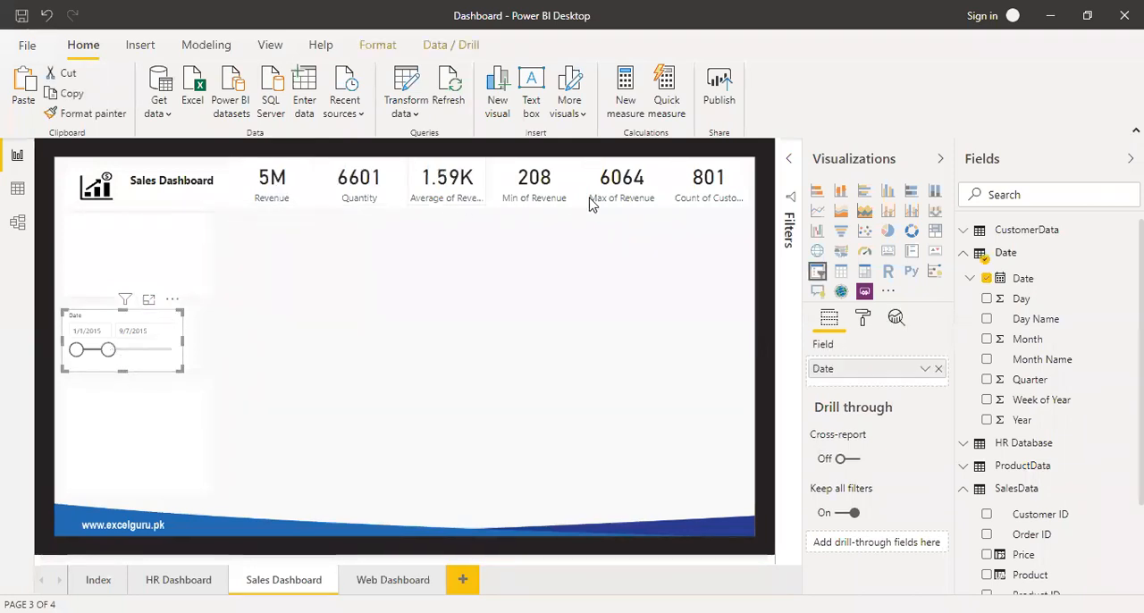
{"action": "left_click_drag", "start_coordinate": [107, 350], "coordinate": [148, 362]}
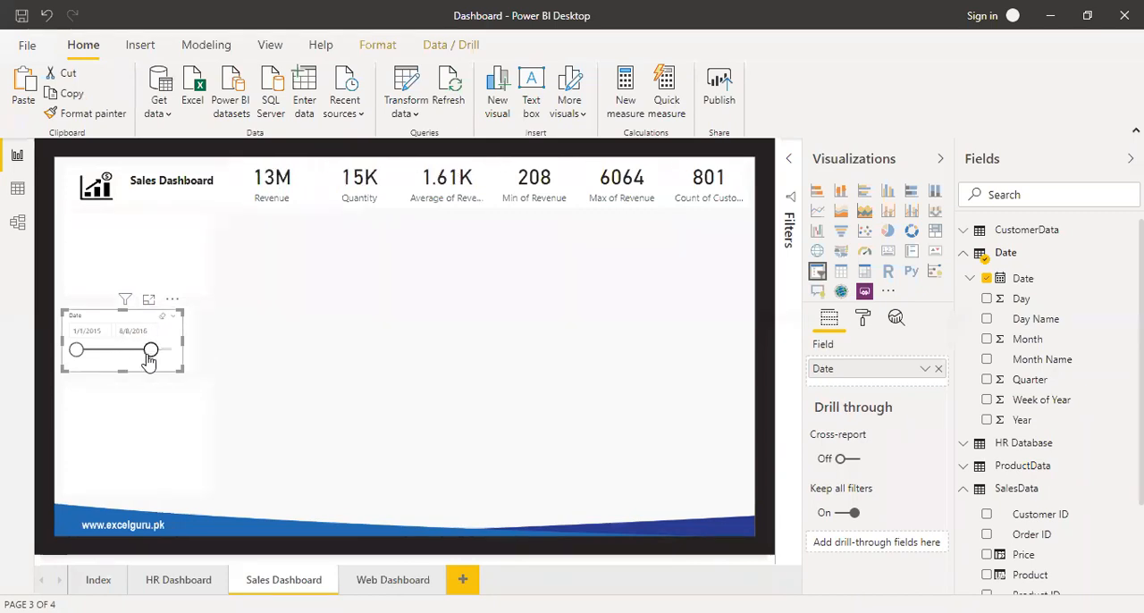
{"action": "left_click_drag", "start_coordinate": [150, 357], "coordinate": [179, 361]}
{"action": "mouse_move", "coordinate": [77, 350]}
{"action": "left_mouse_down"}
{"action": "mouse_move", "coordinate": [131, 362]}
{"action": "mouse_move", "coordinate": [76, 361]}
{"action": "left_mouse_up"}
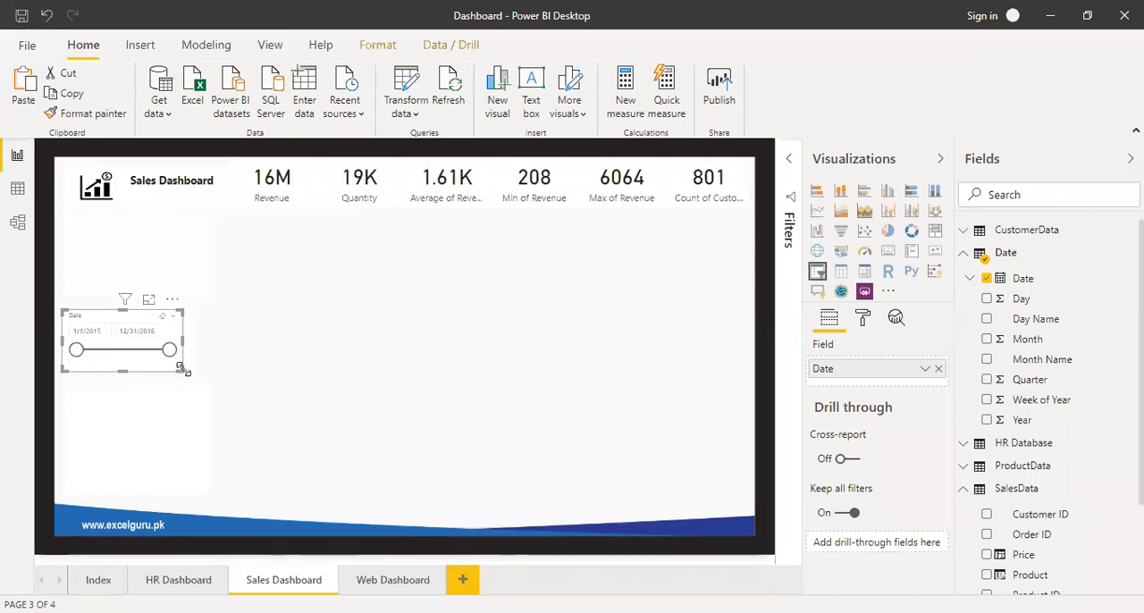
Narrow the upper and lower white panels to match the width of the middle panel.
{"action": "left_click", "coordinate": [202, 272]}
{"action": "left_click_drag", "start_coordinate": [213, 252], "coordinate": [201, 289]}
{"action": "left_click", "coordinate": [188, 452]}
{"action": "left_click_drag", "start_coordinate": [213, 439], "coordinate": [195, 440]}
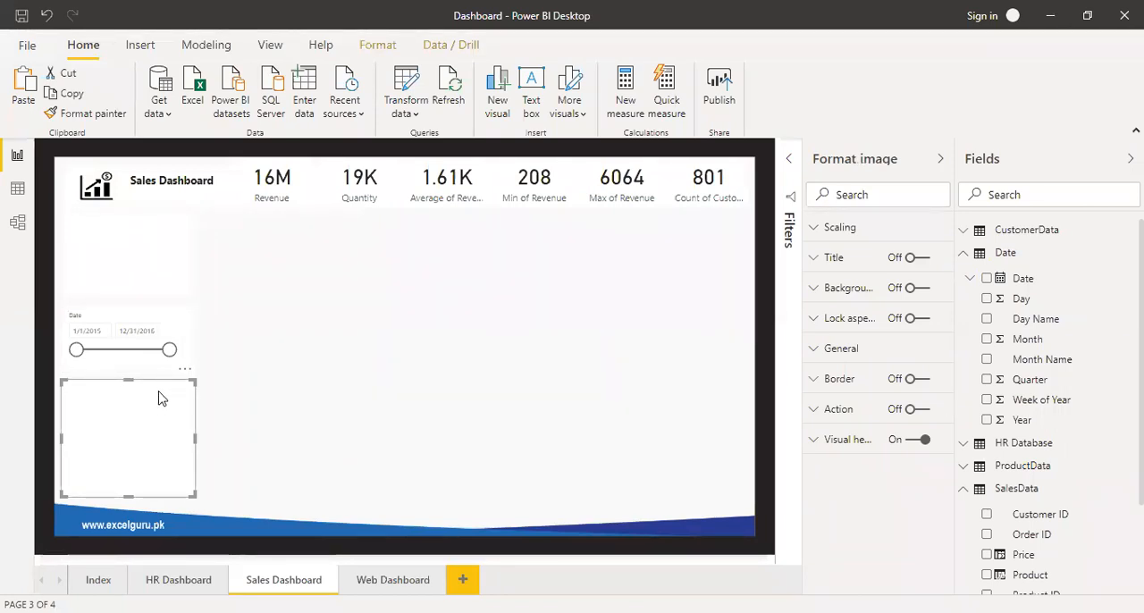
Add a dropdown slicer on SalesData's Product, shrink it, and place it at the top of the lower panel.
{"action": "left_click", "coordinate": [964, 255]}
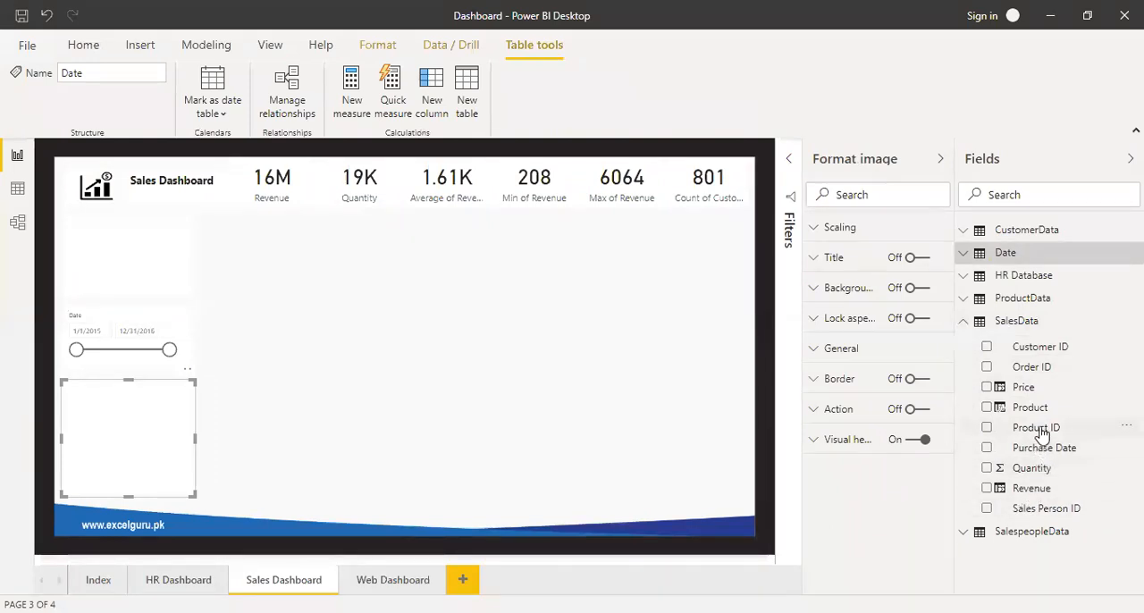
{"action": "left_click_drag", "start_coordinate": [1037, 413], "coordinate": [459, 345]}
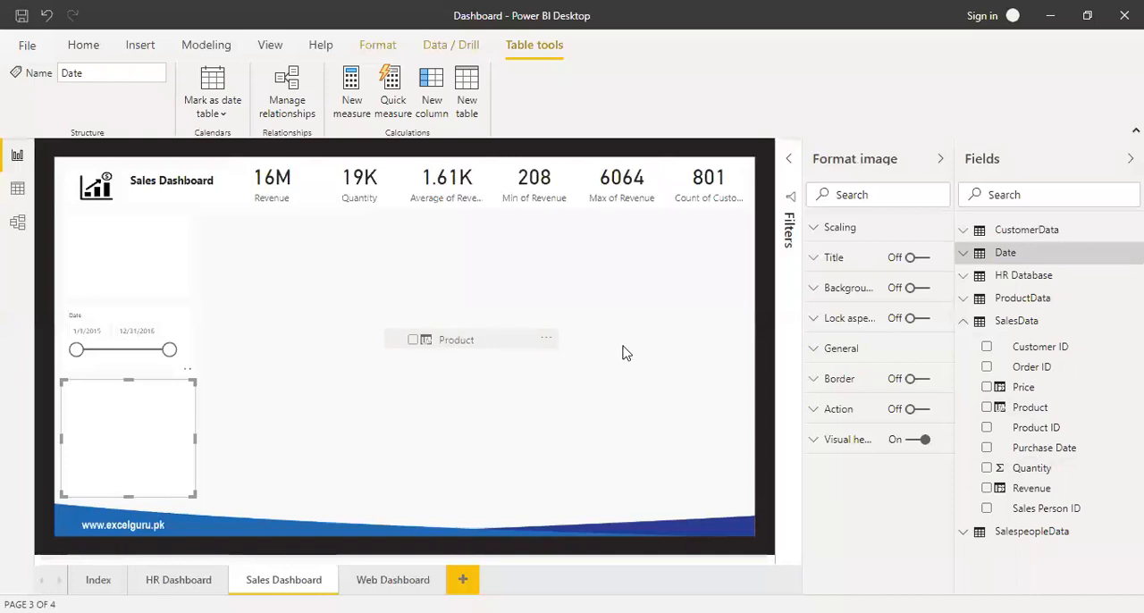
{"action": "left_click", "coordinate": [817, 272]}
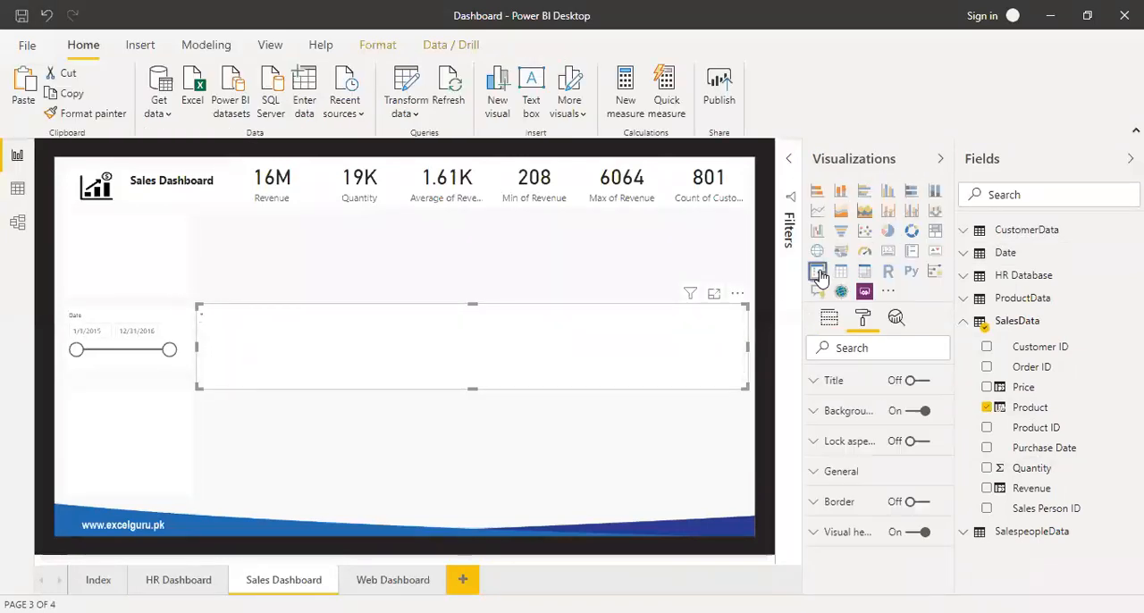
{"action": "left_click", "coordinate": [740, 315]}
{"action": "left_click", "coordinate": [708, 296]}
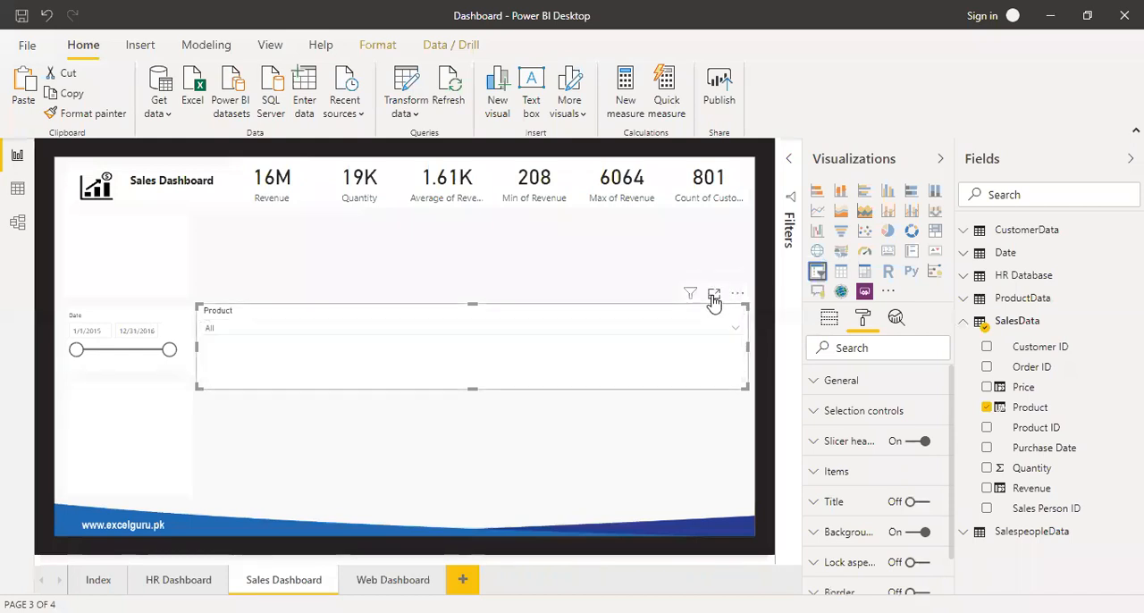
{"action": "left_click_drag", "start_coordinate": [480, 388], "coordinate": [173, 417]}
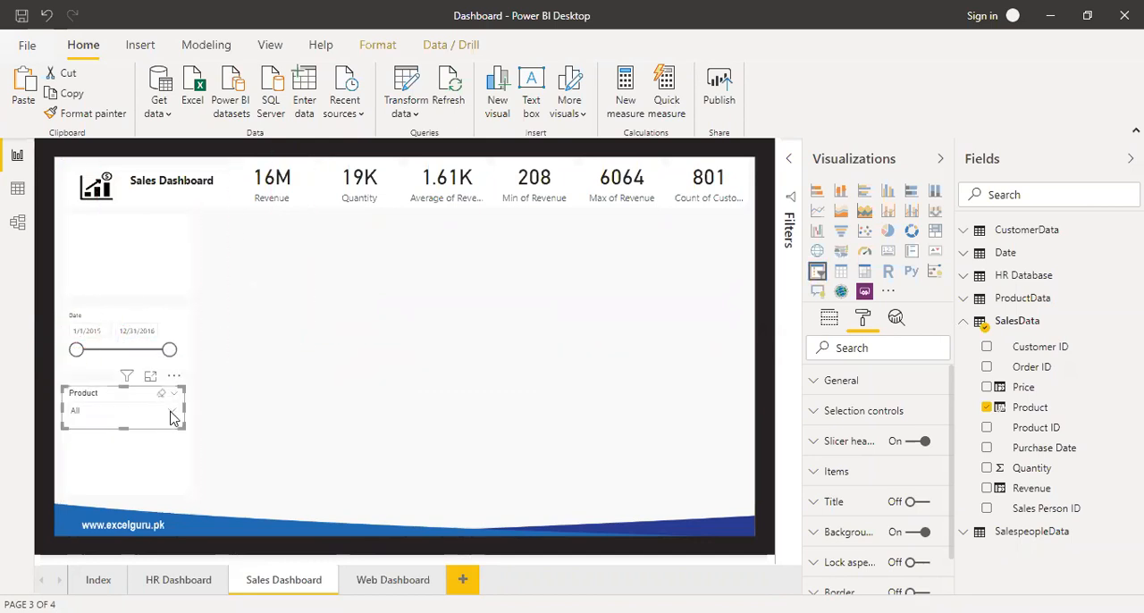
Test the Product slicer by selecting Product 10 and clearing the selection.
{"action": "left_click", "coordinate": [173, 413]}
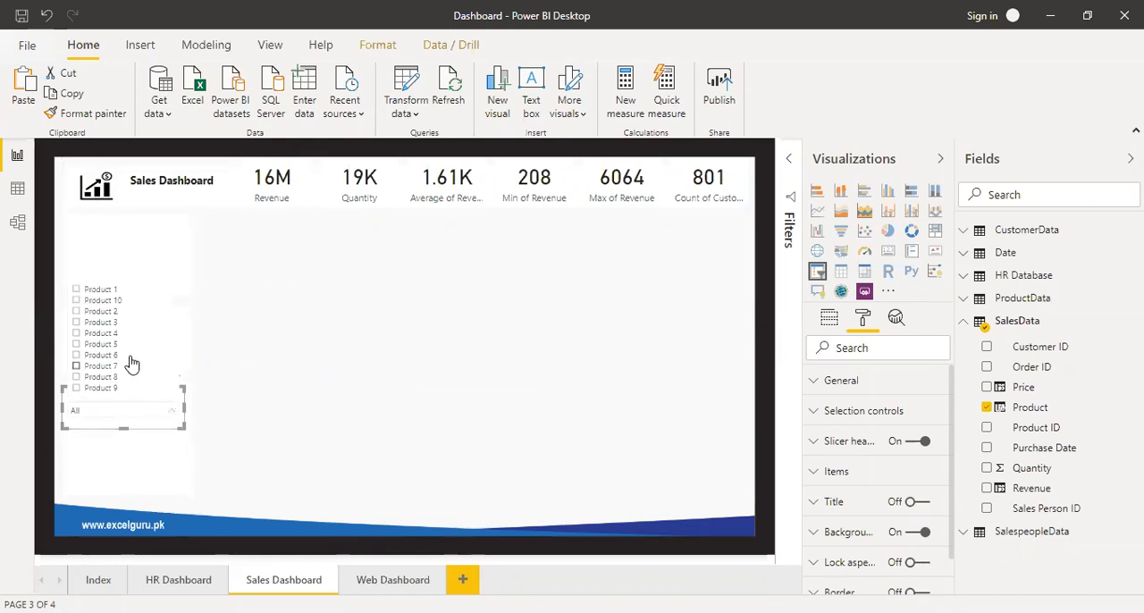
{"action": "left_click", "coordinate": [114, 302]}
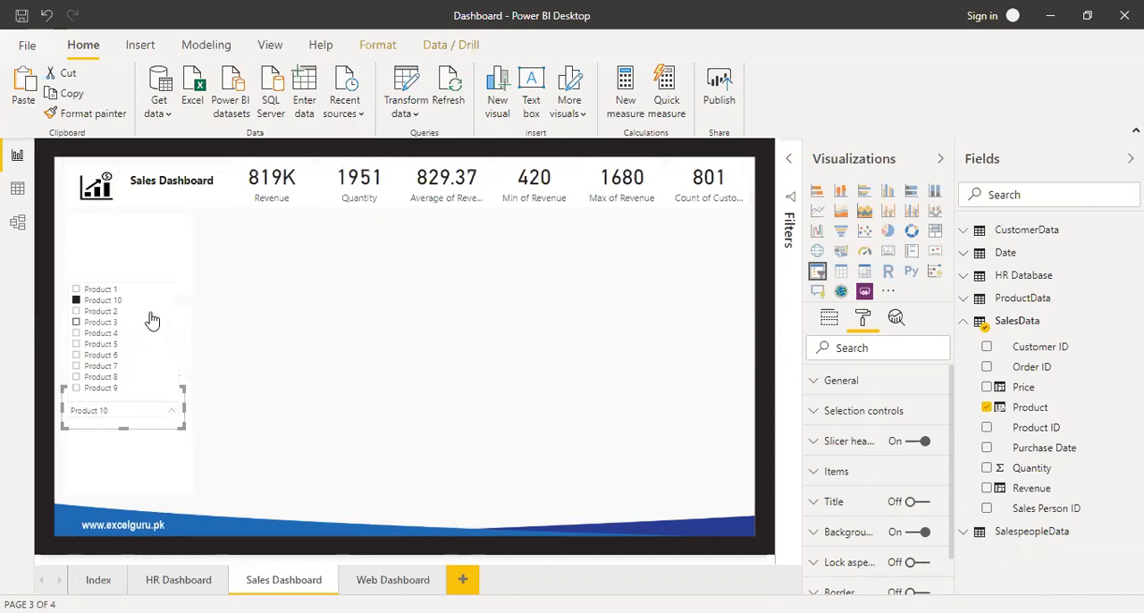
{"action": "left_click", "coordinate": [115, 301]}
{"action": "left_click", "coordinate": [288, 364]}
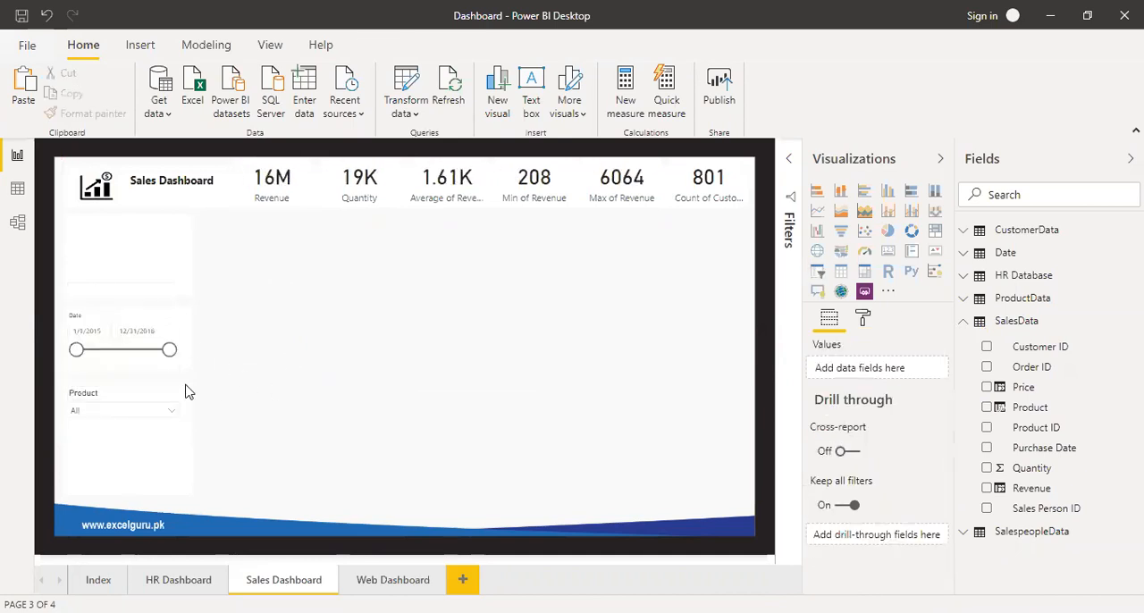
Duplicate the Product slicer and place the copy directly beneath it on the lower panel.
{"action": "left_click", "coordinate": [140, 399]}
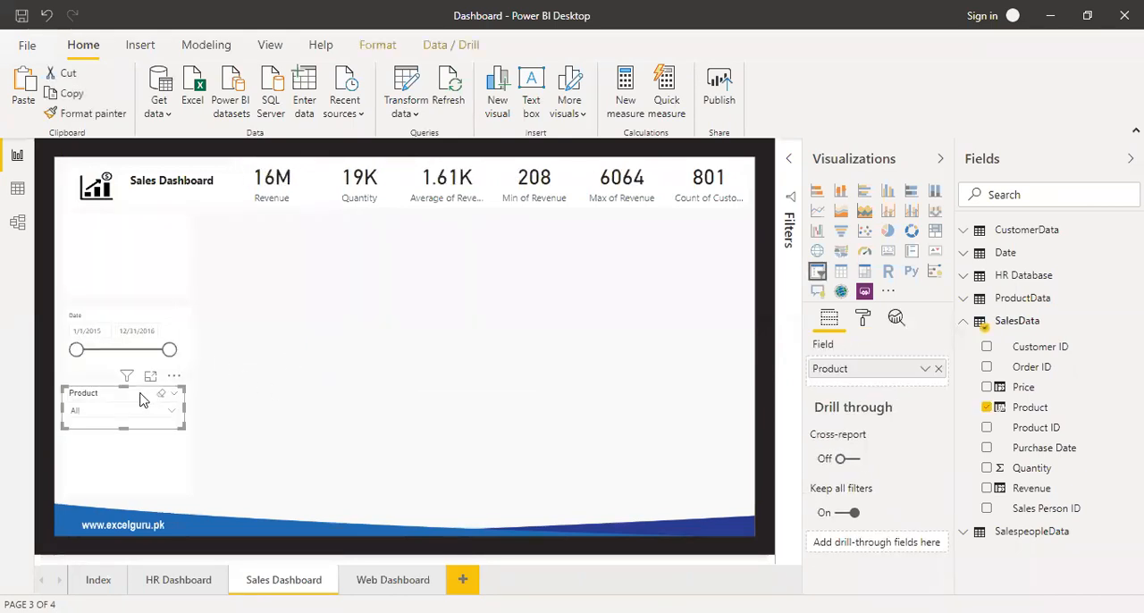
{"action": "key", "text": "ctrl+v"}
{"action": "left_click_drag", "start_coordinate": [141, 398], "coordinate": [139, 436]}
{"action": "left_click", "coordinate": [401, 466]}
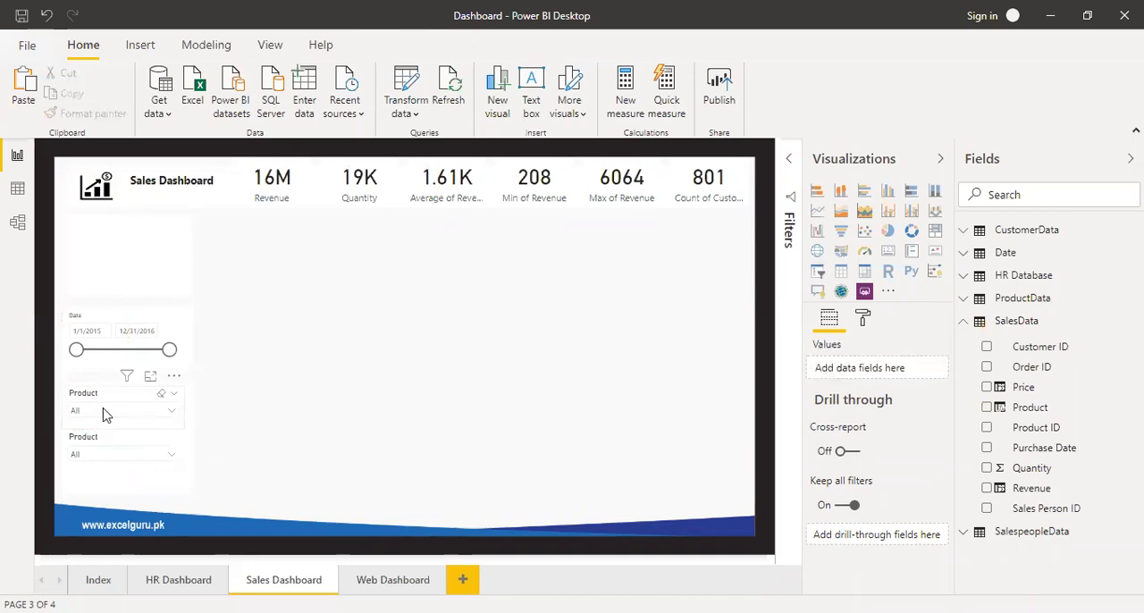
Replace Product with CustomerData's Customer Name in the lower slicer.
{"action": "left_click", "coordinate": [161, 440]}
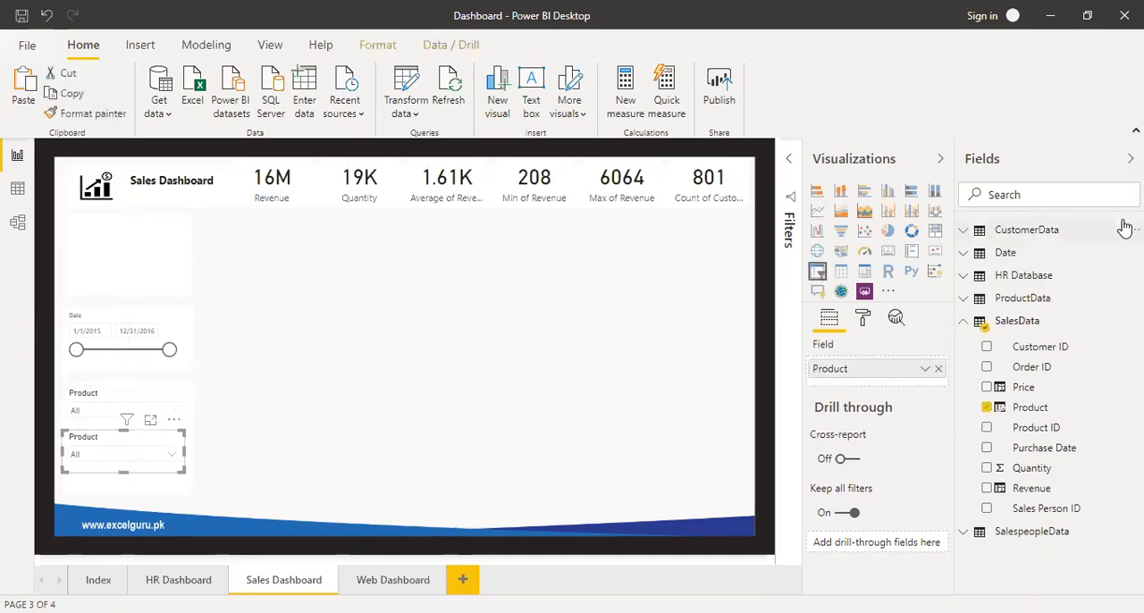
{"action": "left_click", "coordinate": [966, 233]}
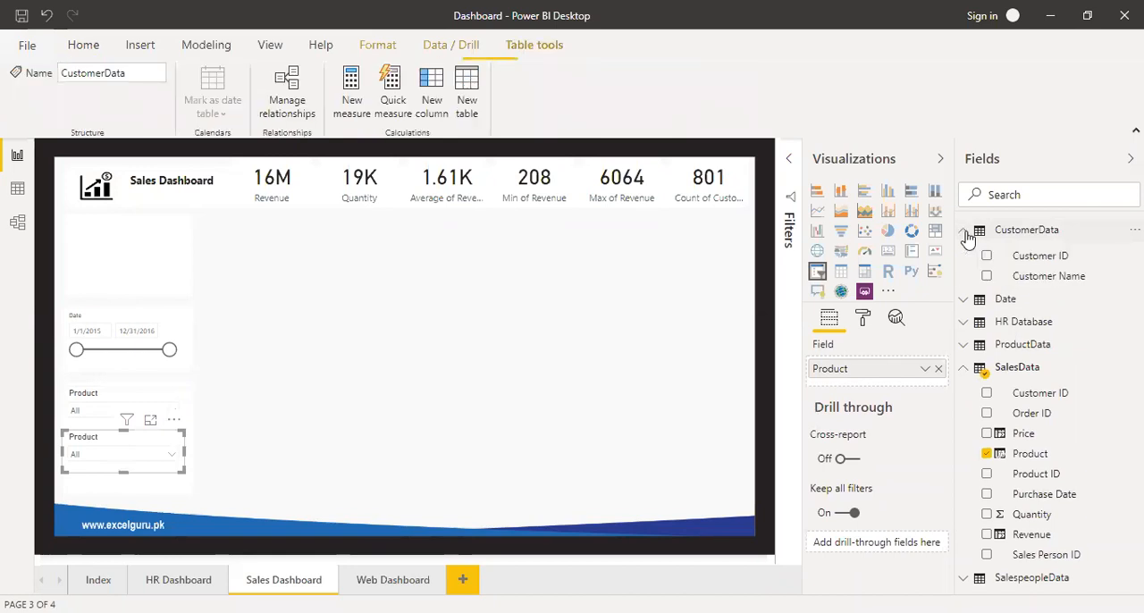
{"action": "left_click", "coordinate": [939, 369]}
{"action": "left_click_drag", "start_coordinate": [1016, 283], "coordinate": [889, 374]}
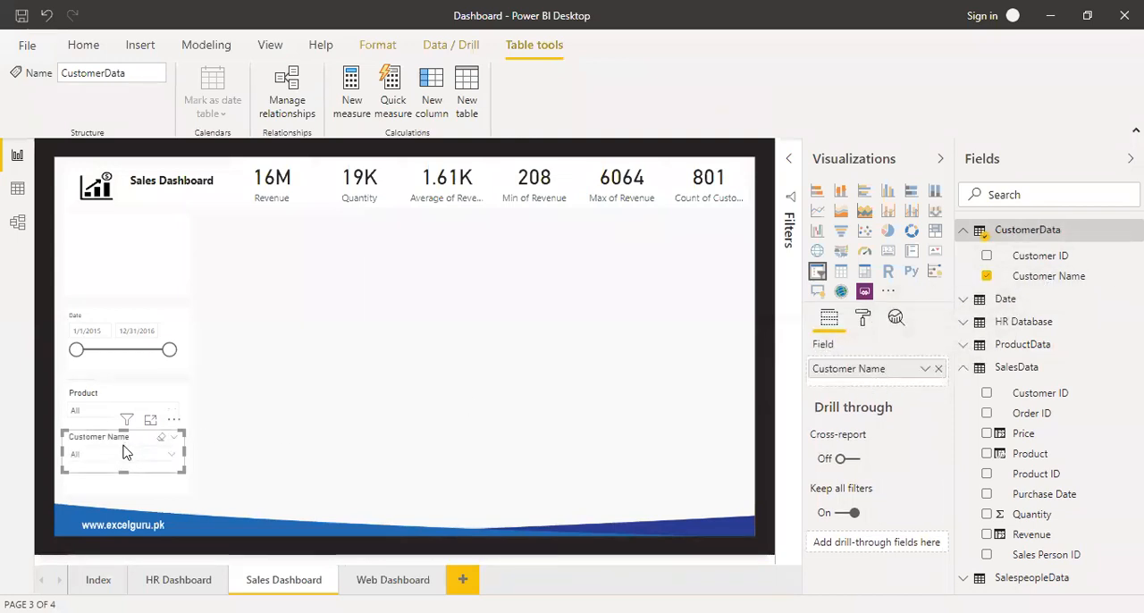
Test both dropdown slicers together by selecting one customer and Product 10, and clear both selections.
{"action": "left_click", "coordinate": [171, 458]}
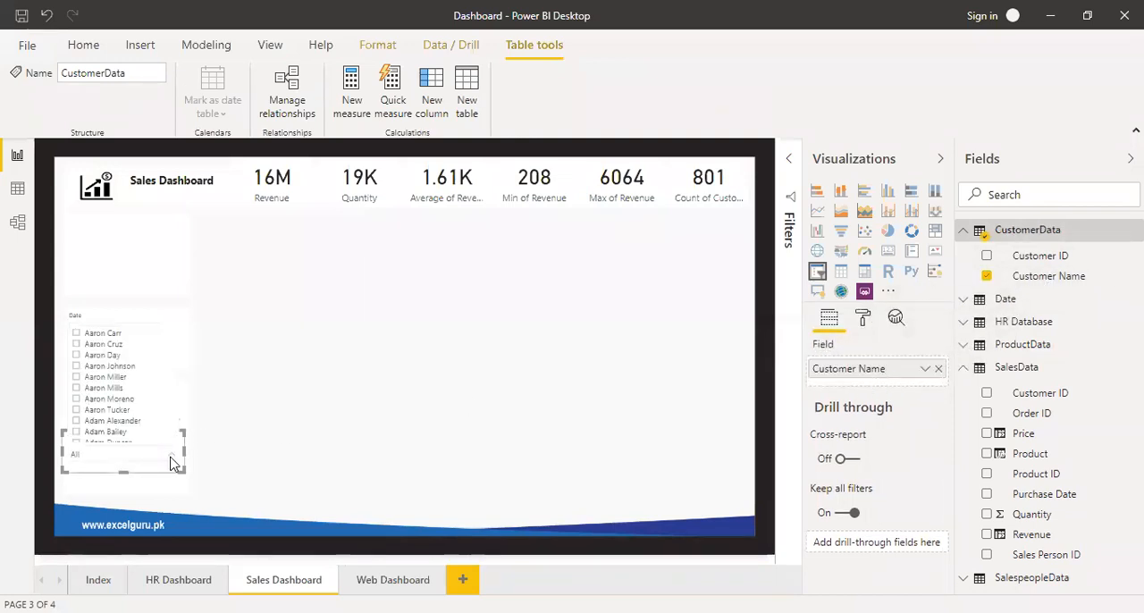
{"action": "left_click", "coordinate": [126, 377]}
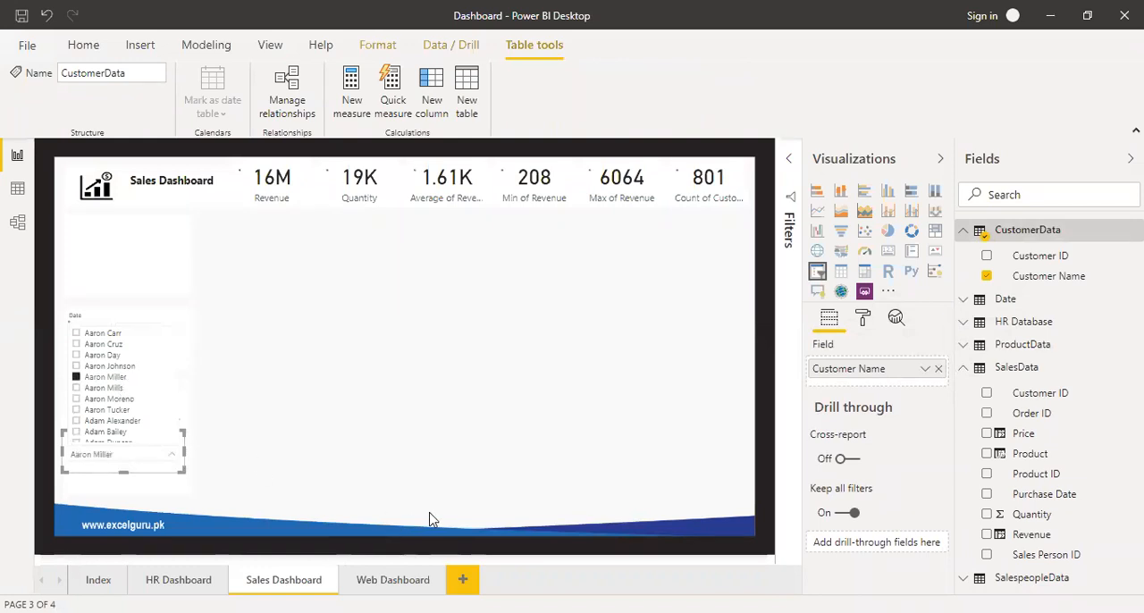
{"action": "left_click", "coordinate": [293, 417]}
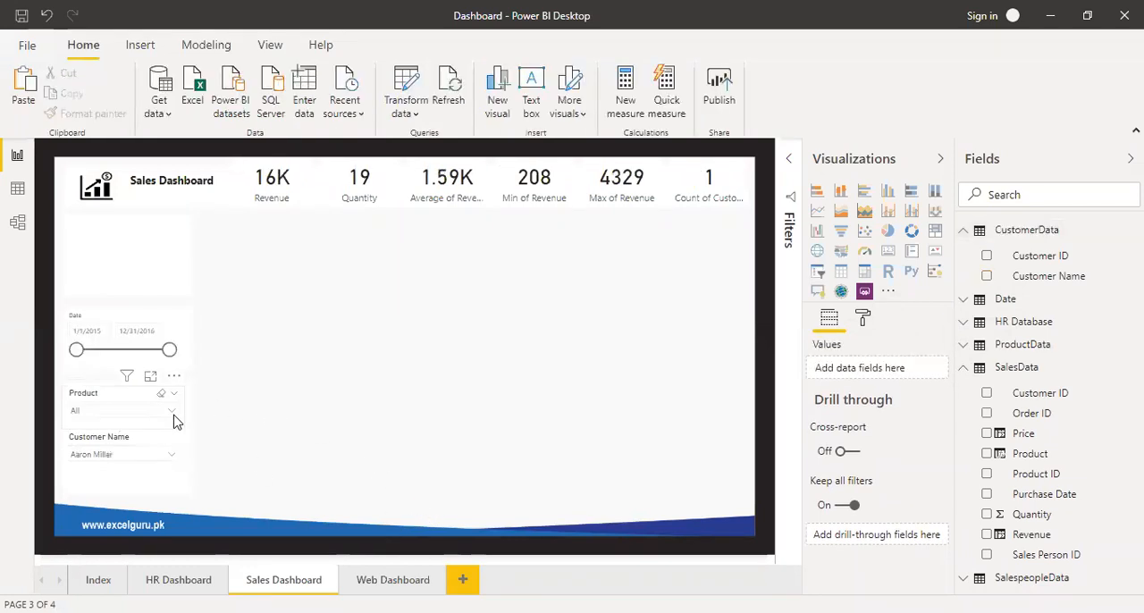
{"action": "left_click", "coordinate": [172, 414]}
{"action": "left_click", "coordinate": [174, 414]}
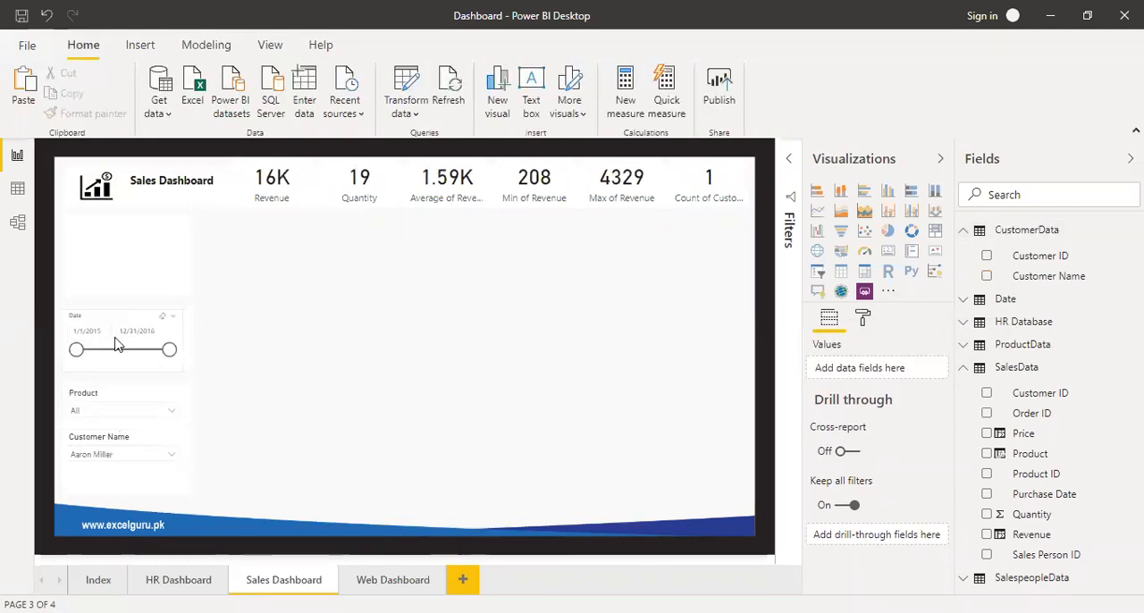
{"action": "left_click", "coordinate": [174, 414]}
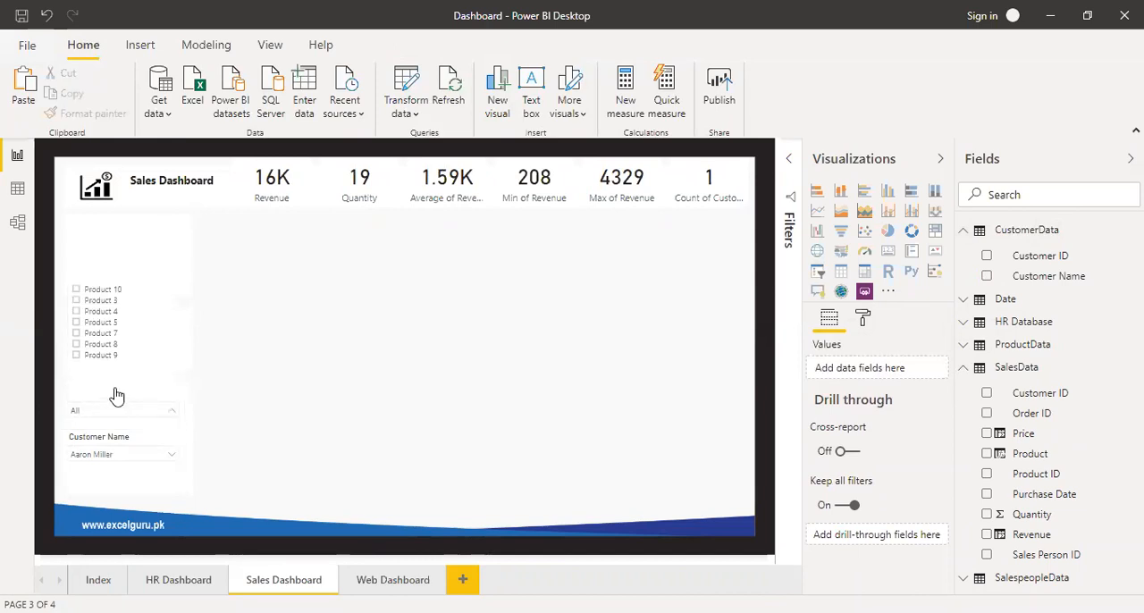
{"action": "left_click", "coordinate": [105, 290]}
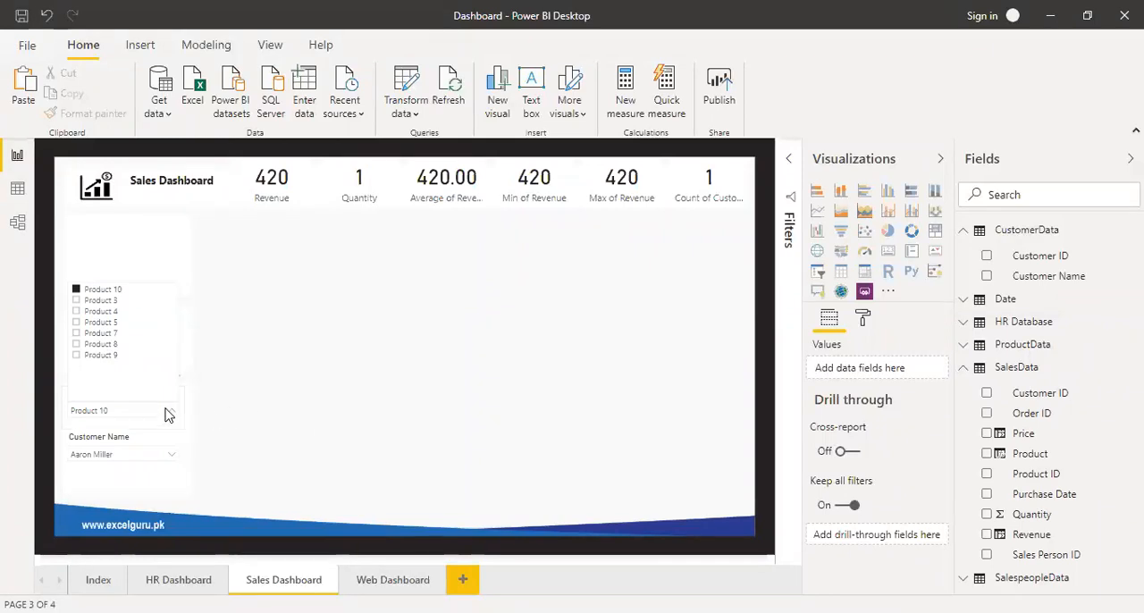
{"action": "left_click", "coordinate": [113, 291]}
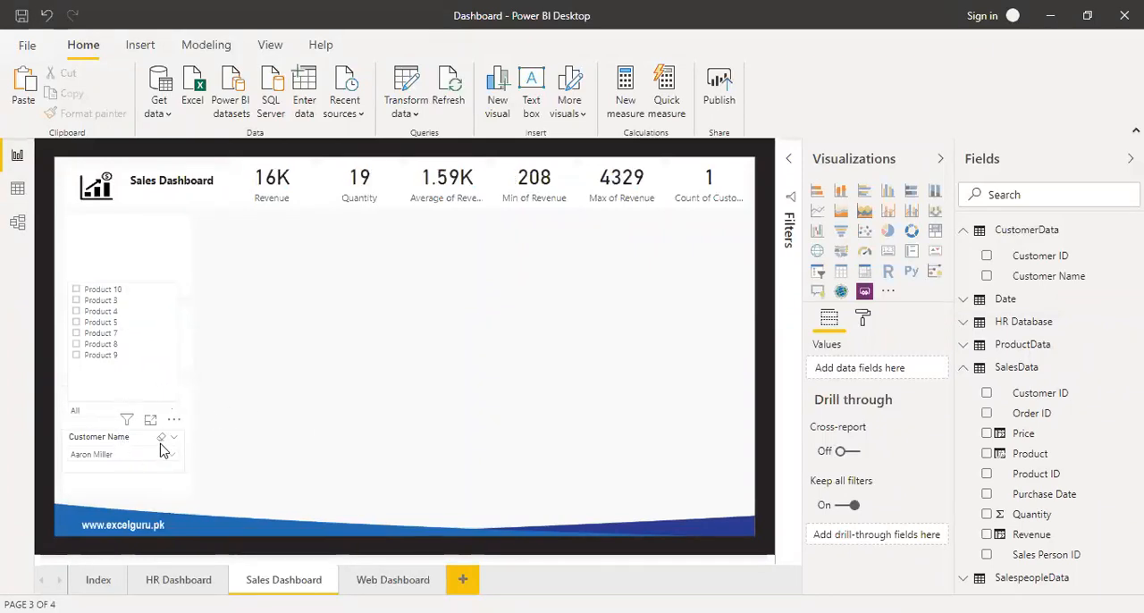
{"action": "left_click", "coordinate": [161, 436]}
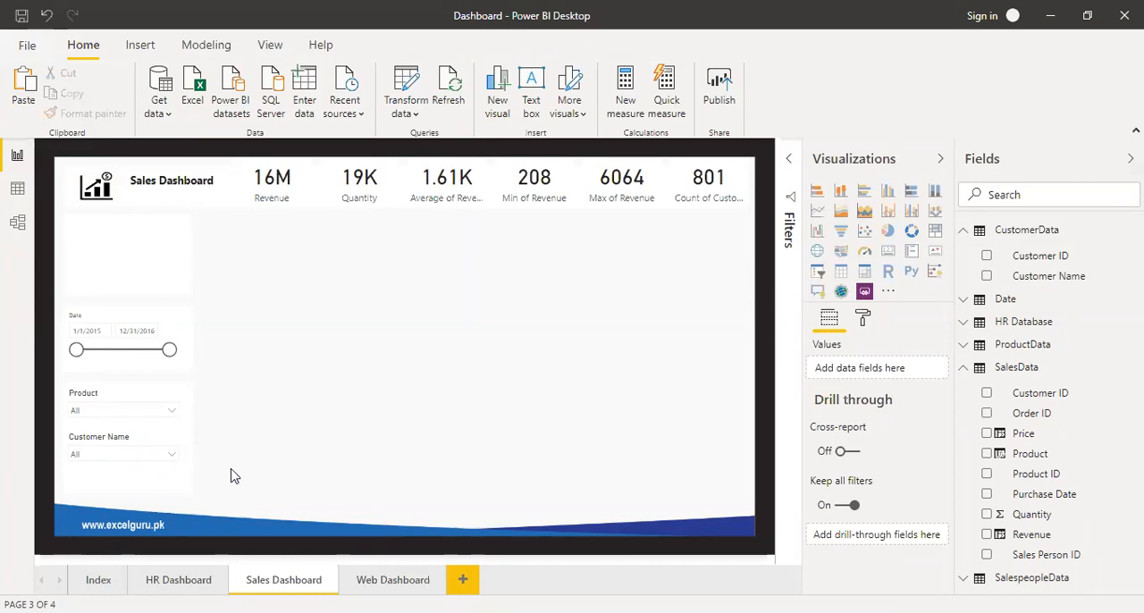
Filter the page by Product 10 alone with no customer selected, and remove that filter.
{"action": "left_click", "coordinate": [174, 414]}
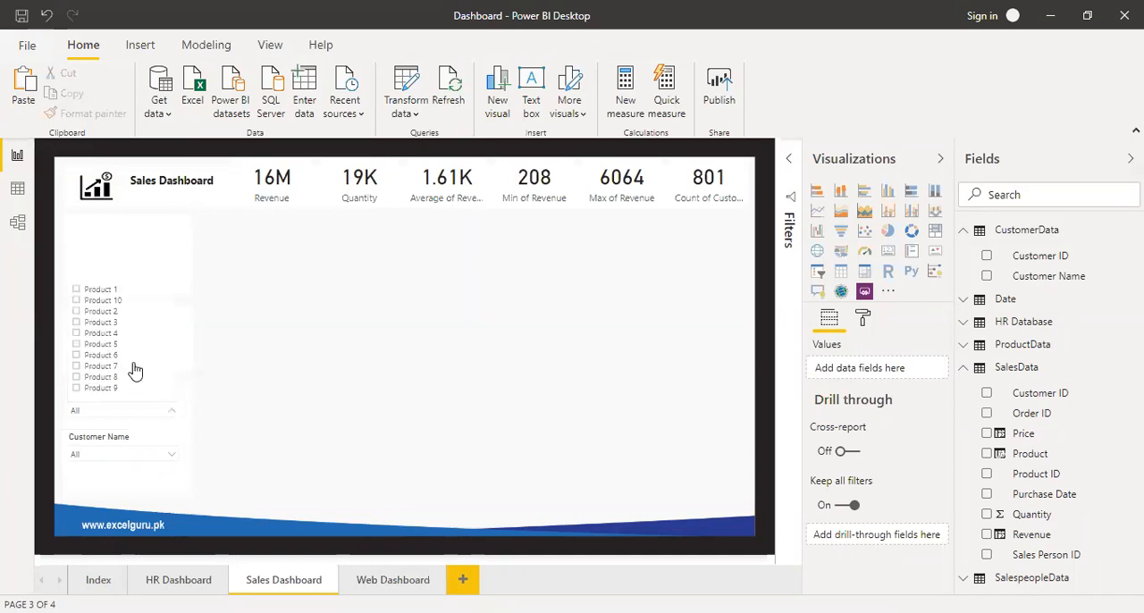
{"action": "left_click", "coordinate": [112, 302]}
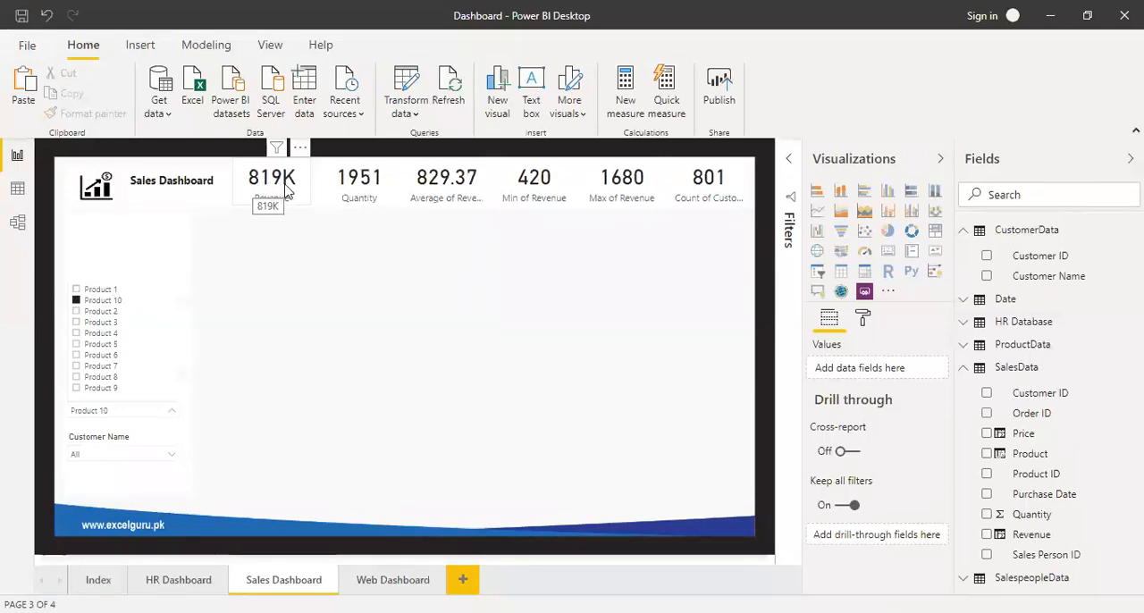
{"action": "left_click", "coordinate": [126, 301]}
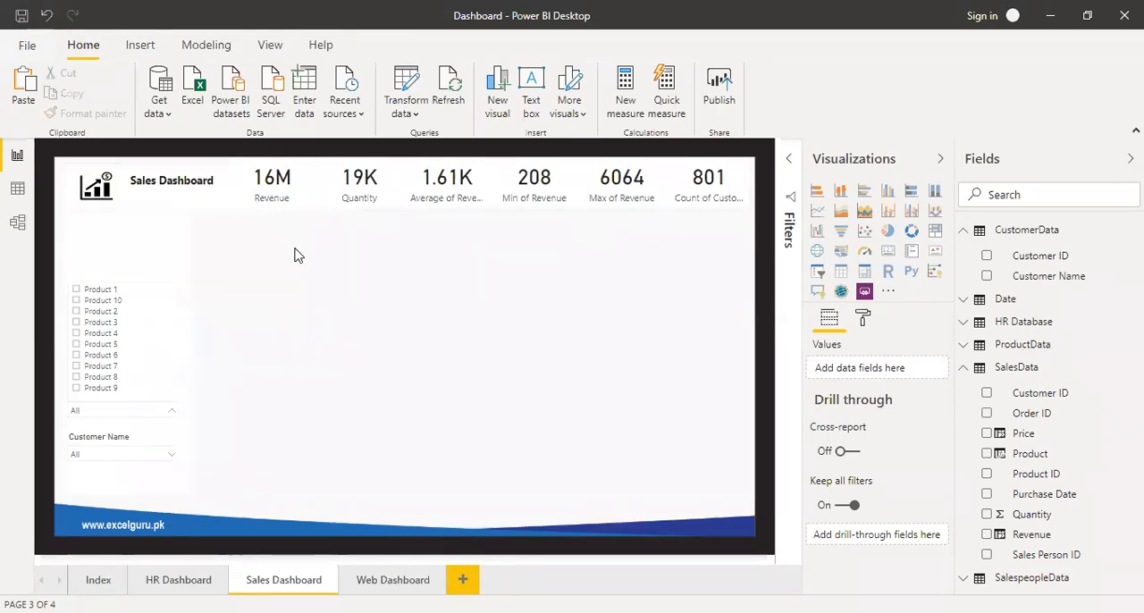
Check the KPI cards with the page filtered by Product 1, Product 10 and Product 2 in turn, and clear the product selection.
{"action": "left_click", "coordinate": [287, 203]}
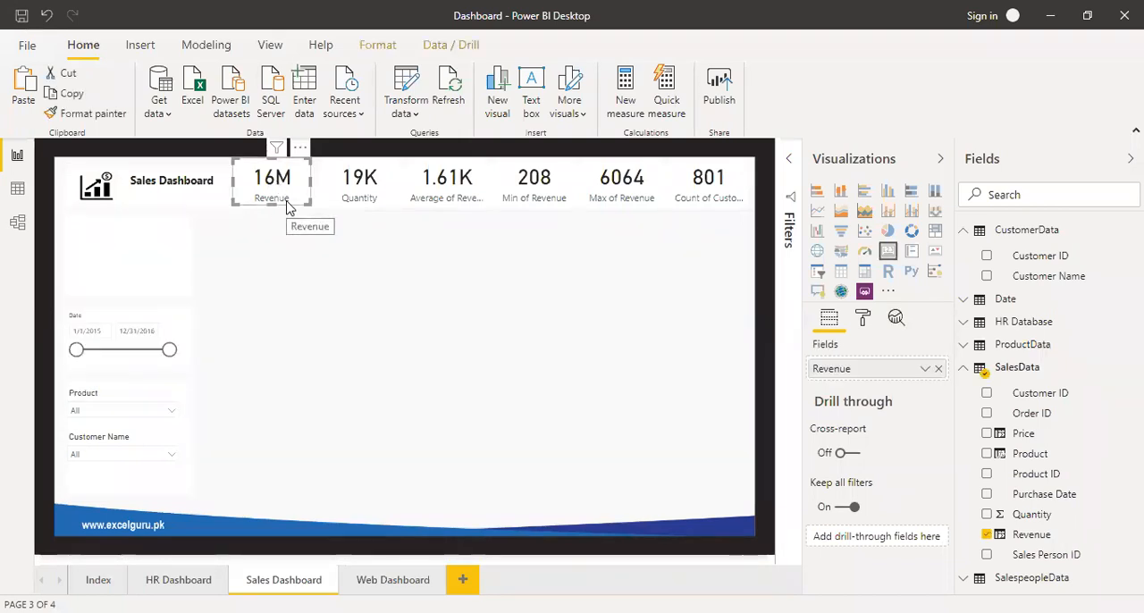
{"action": "left_click", "coordinate": [173, 411]}
{"action": "left_click", "coordinate": [115, 291]}
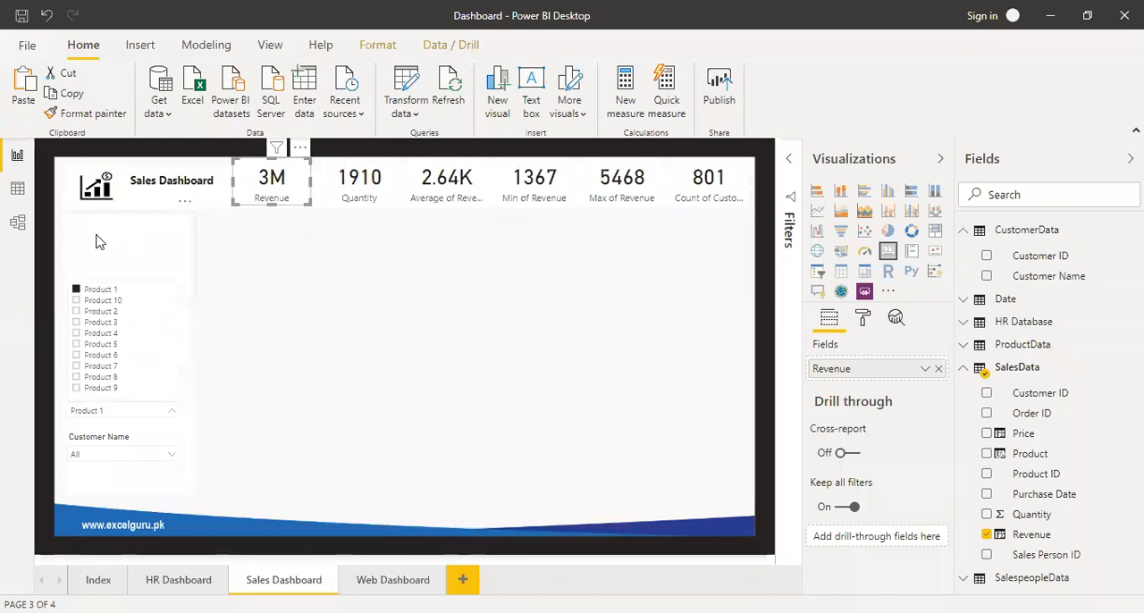
{"action": "left_click", "coordinate": [97, 301]}
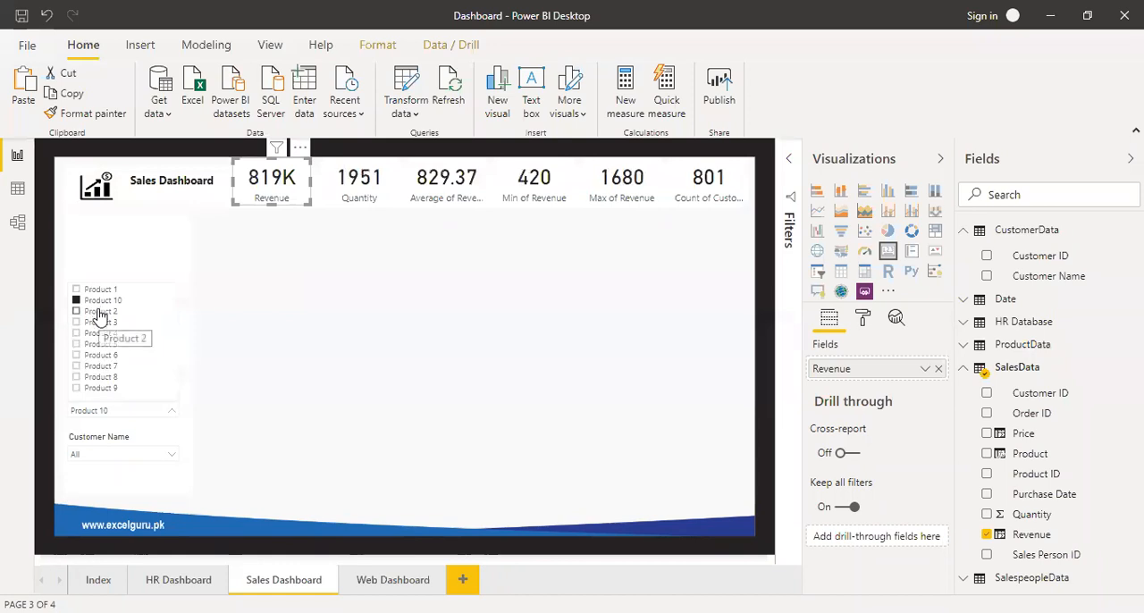
{"action": "left_click", "coordinate": [100, 312]}
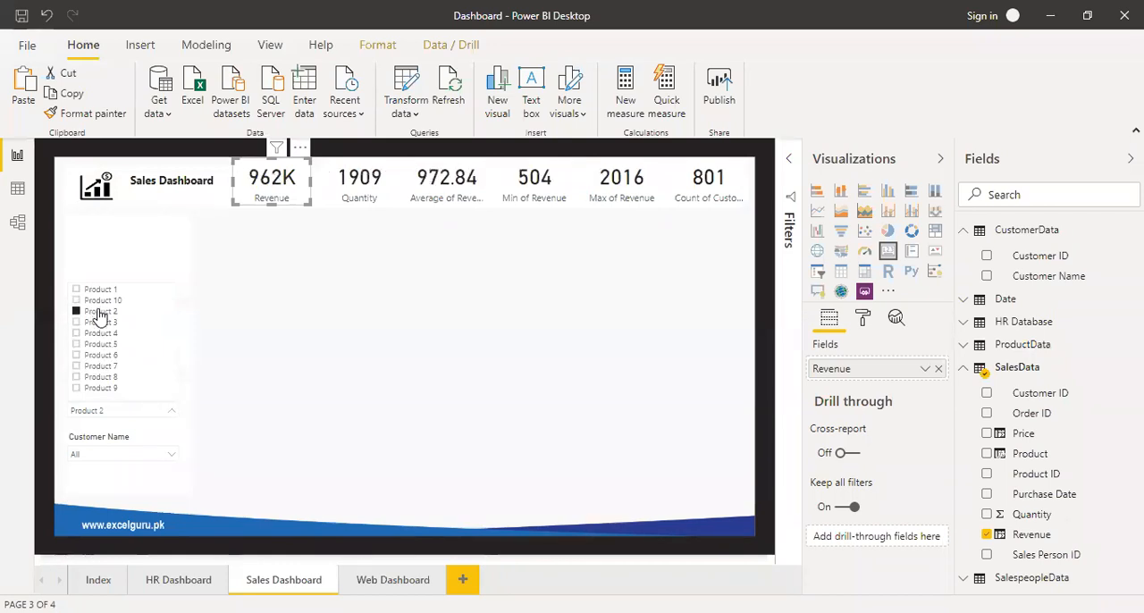
{"action": "left_click", "coordinate": [100, 312]}
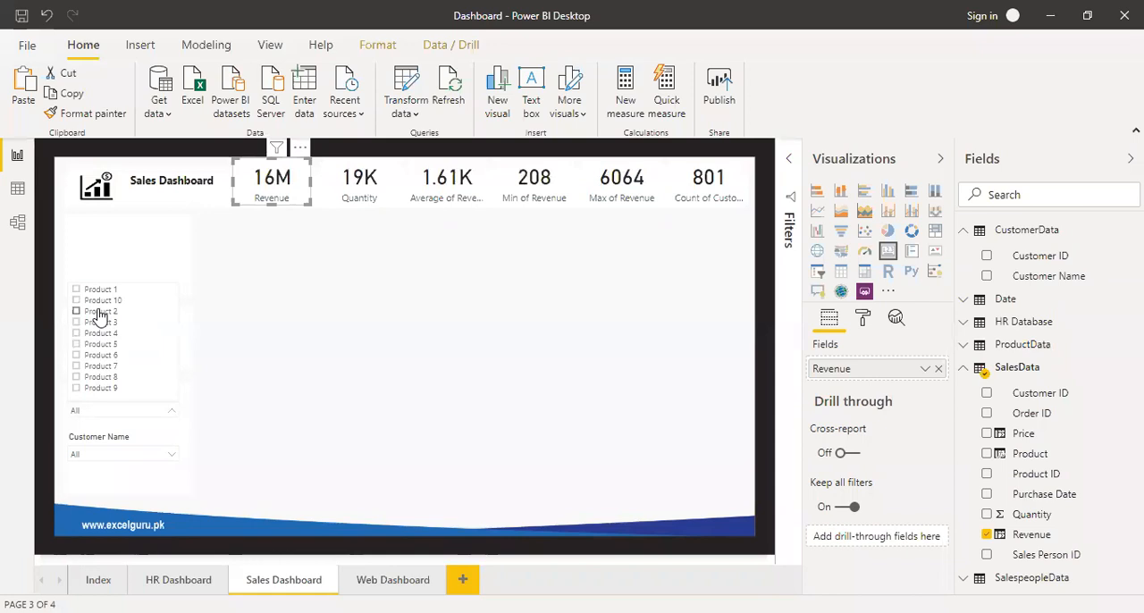
{"action": "left_click", "coordinate": [286, 216]}
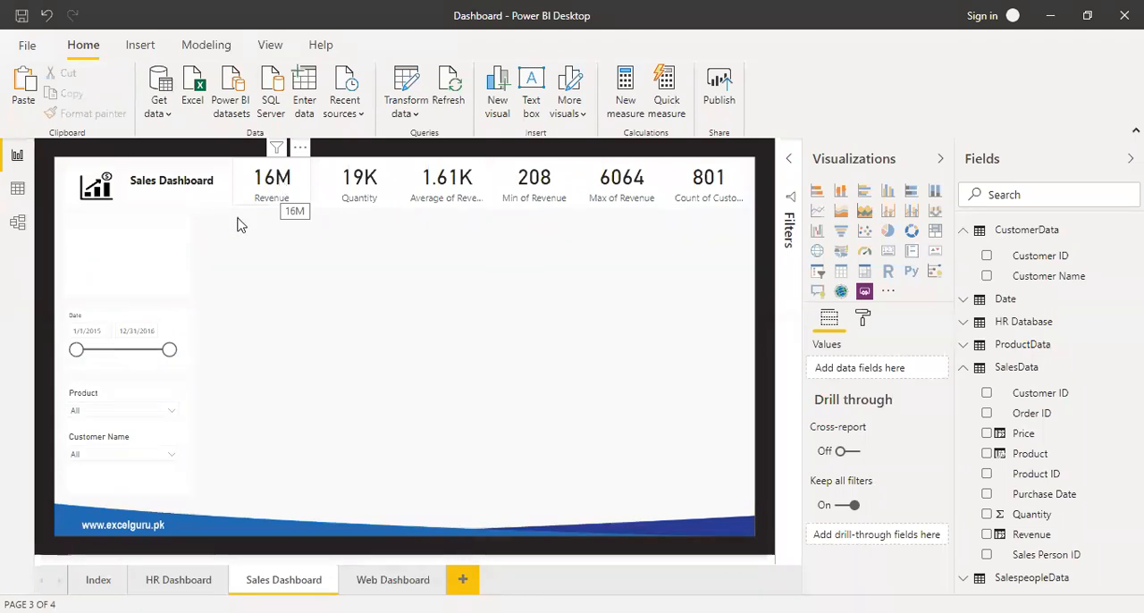
Filter the page by Product 1 alone once more, remove that filter, and collapse the CustomerData table's field list.
{"action": "left_click", "coordinate": [167, 405]}
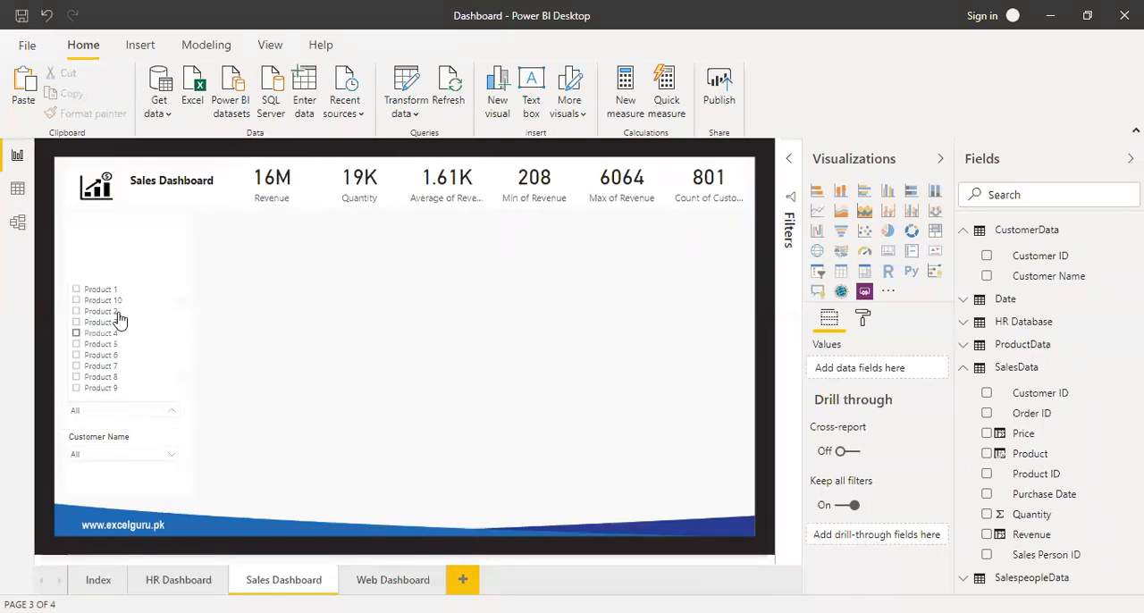
{"action": "left_click", "coordinate": [100, 290]}
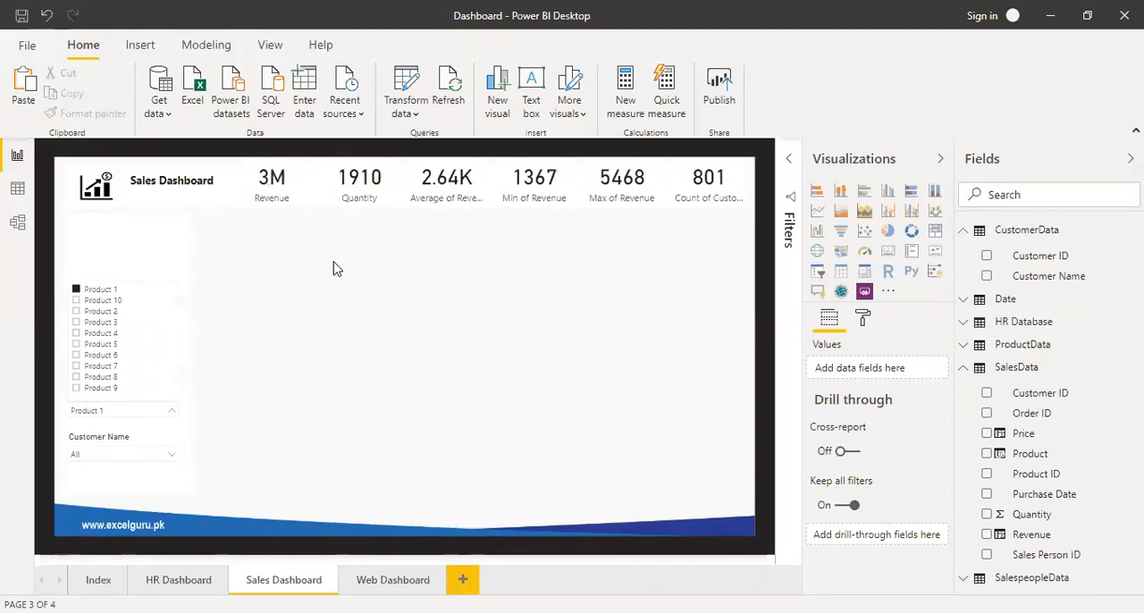
{"action": "left_click", "coordinate": [107, 291]}
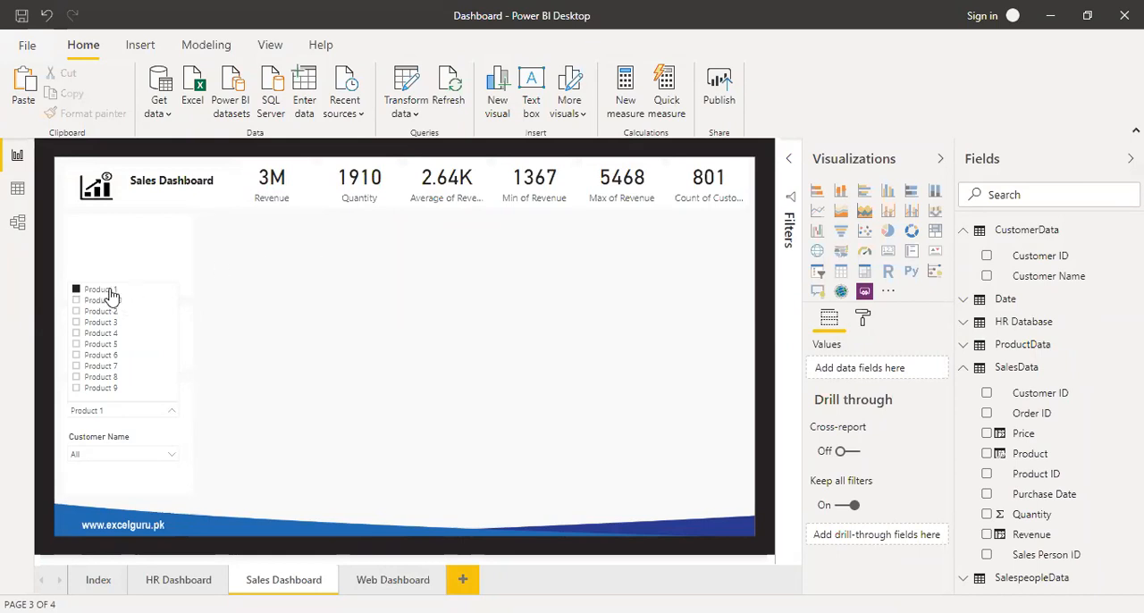
{"action": "left_click", "coordinate": [297, 248]}
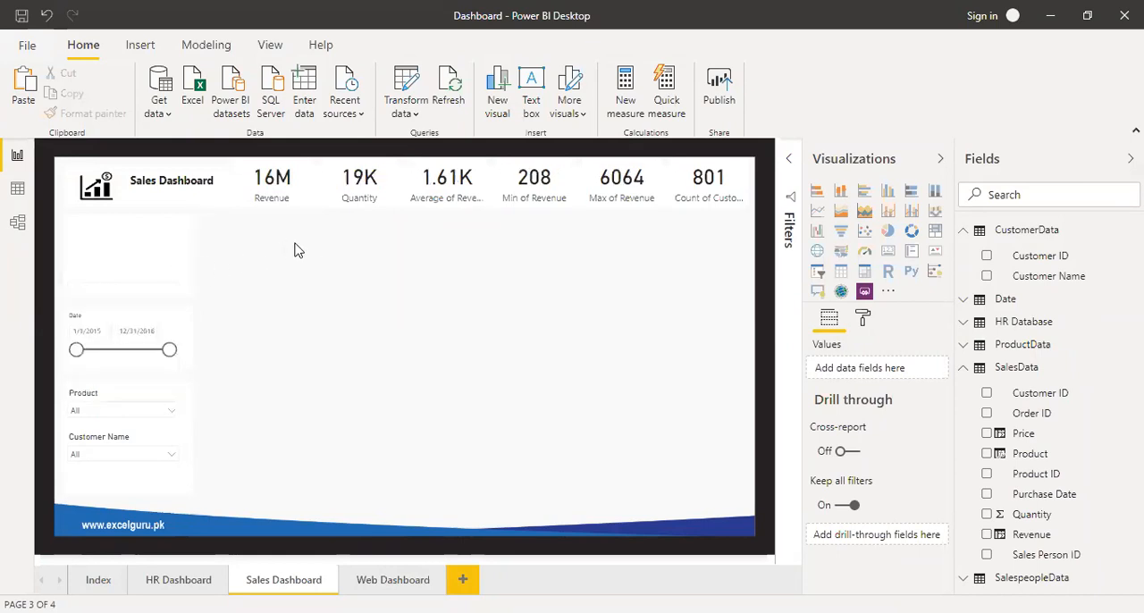
{"action": "left_click", "coordinate": [965, 234]}
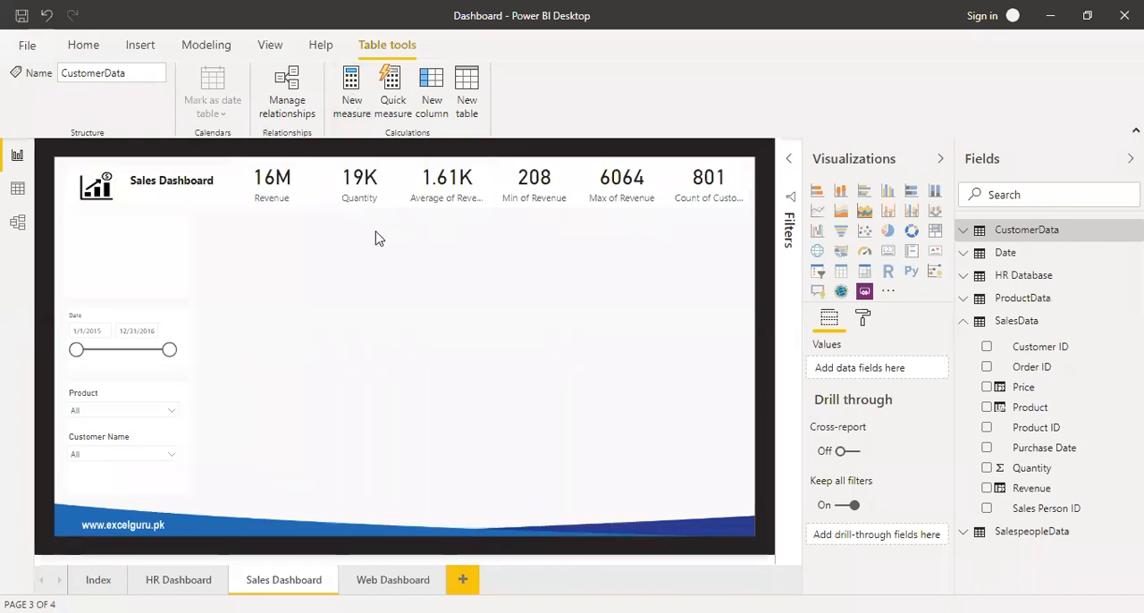
Inspect the formula of the SalesData table's Revenue column in the data view, and return to the report page.
{"action": "left_click", "coordinate": [17, 189]}
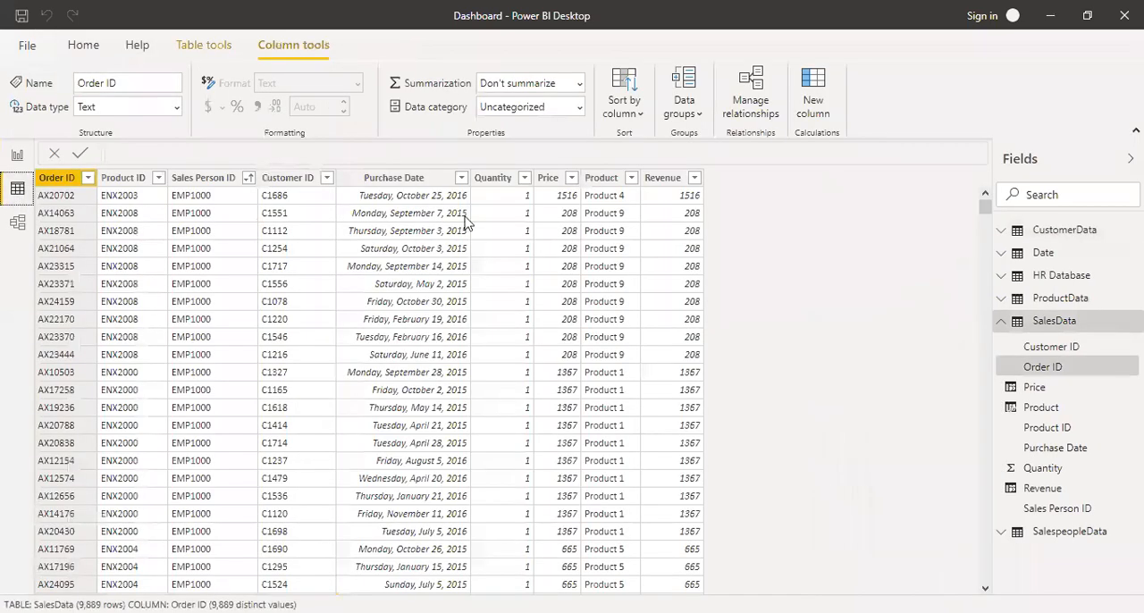
{"action": "left_click", "coordinate": [666, 178]}
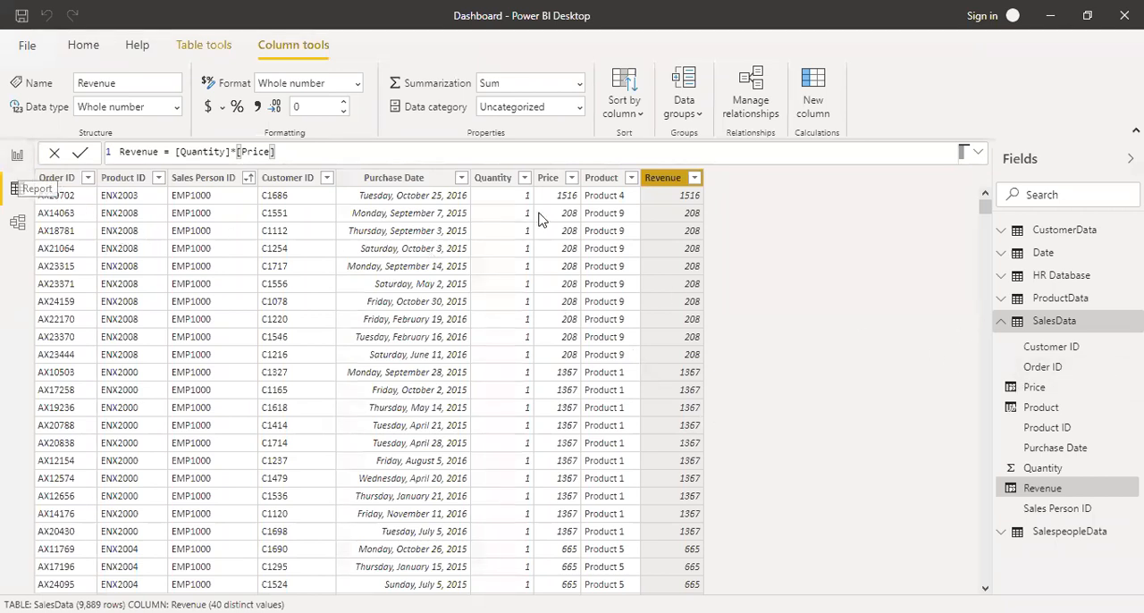
{"action": "left_click", "coordinate": [16, 157]}
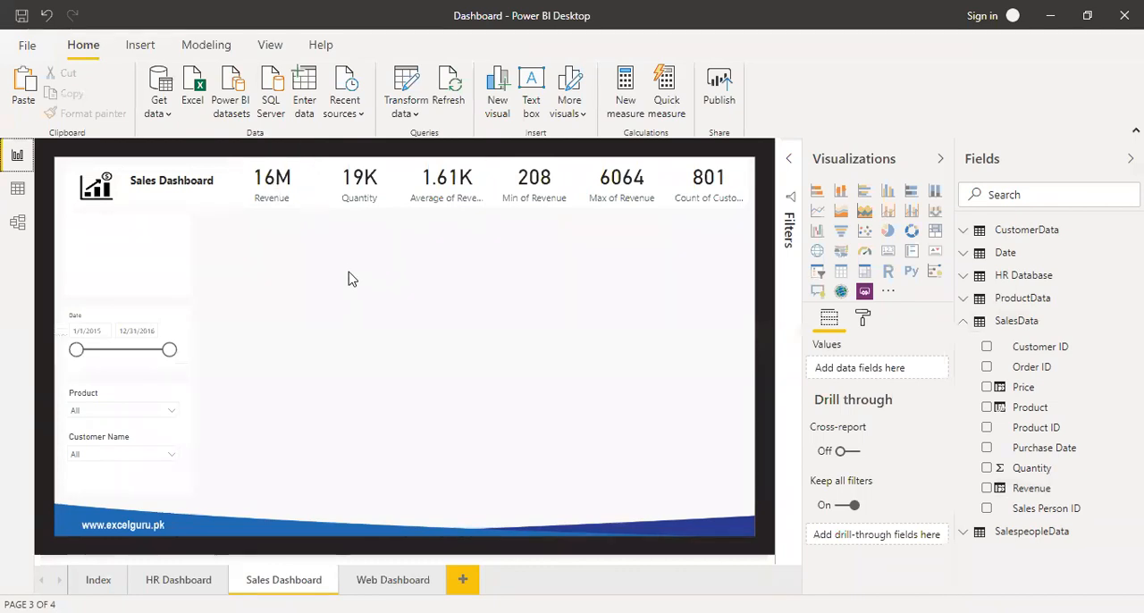
{"action": "left_click", "coordinate": [283, 179]}
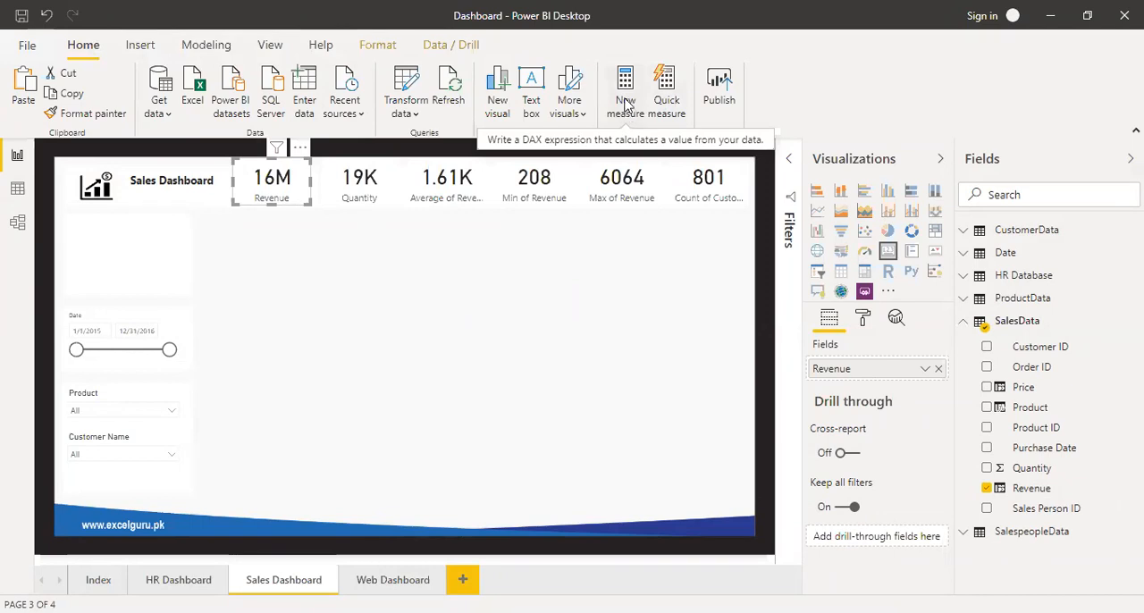
{"action": "left_click", "coordinate": [214, 48]}
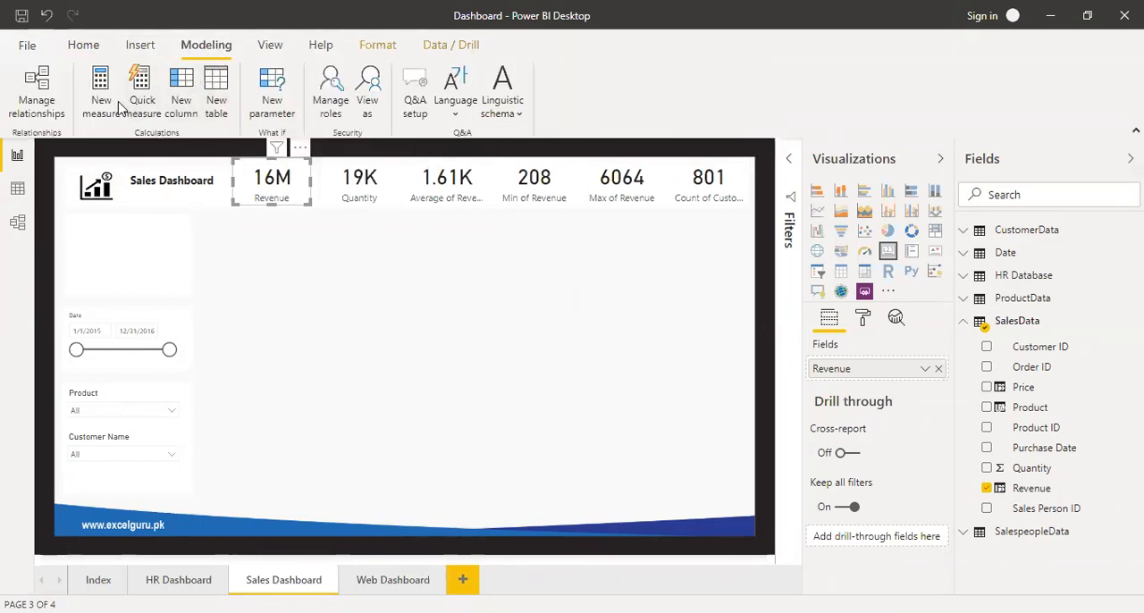
{"action": "right_click", "coordinate": [1124, 329]}
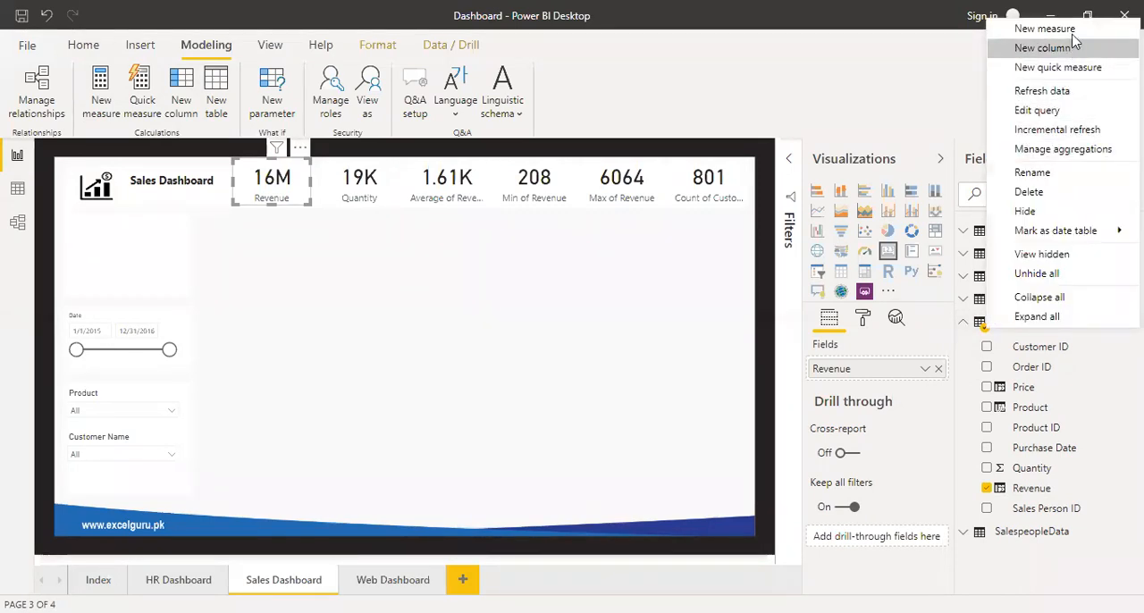
{"action": "left_click", "coordinate": [452, 384]}
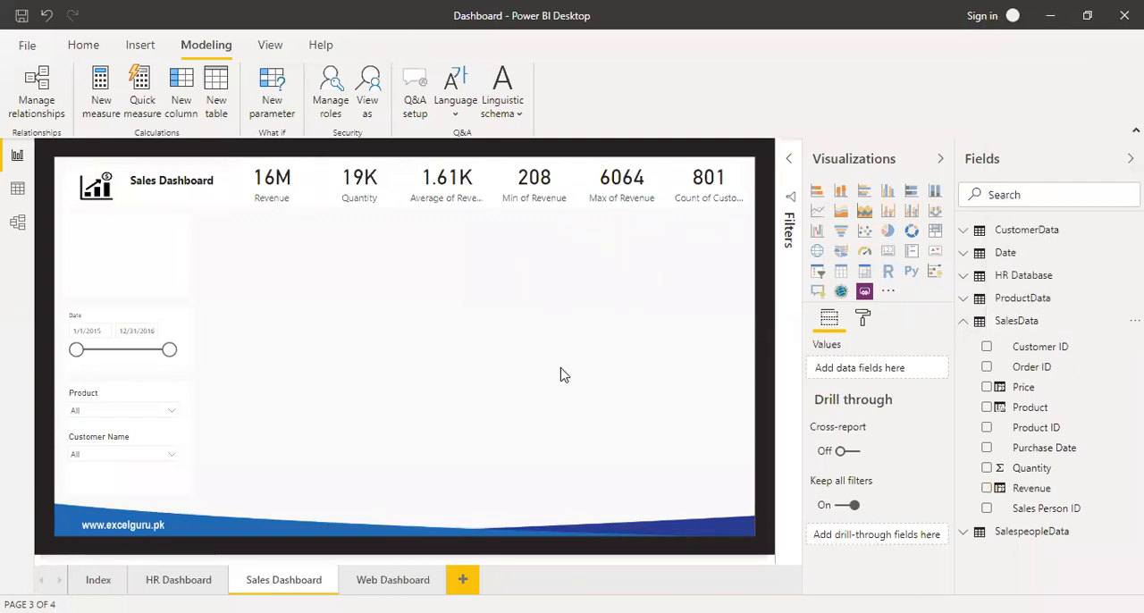
Start a new measure in the SalesData table and name it Sales Revenue.
{"action": "left_click", "coordinate": [1035, 367]}
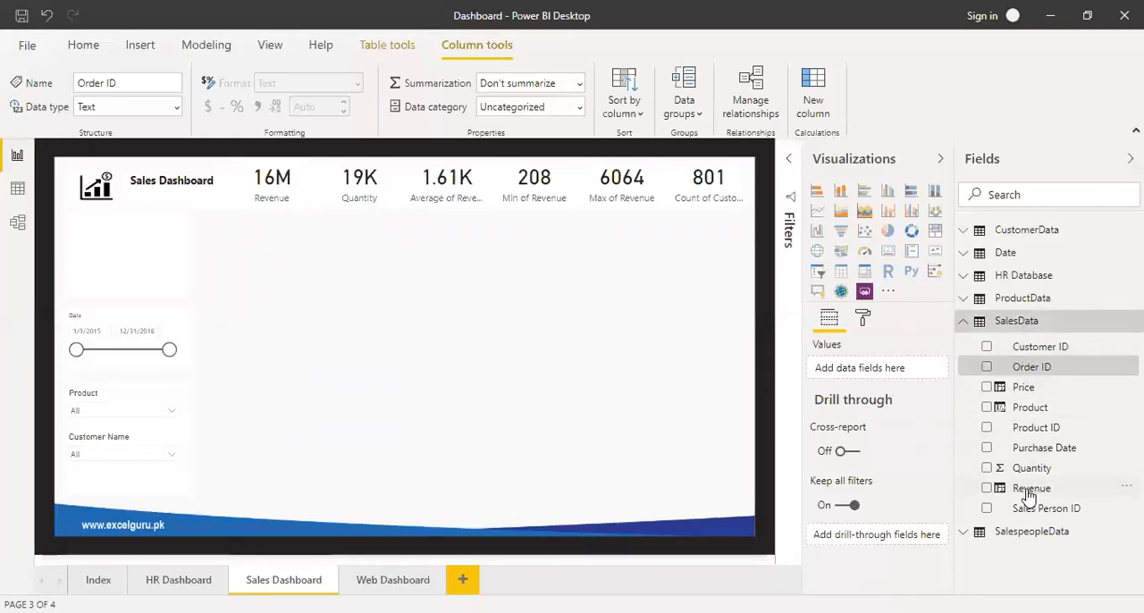
{"action": "left_click", "coordinate": [82, 45]}
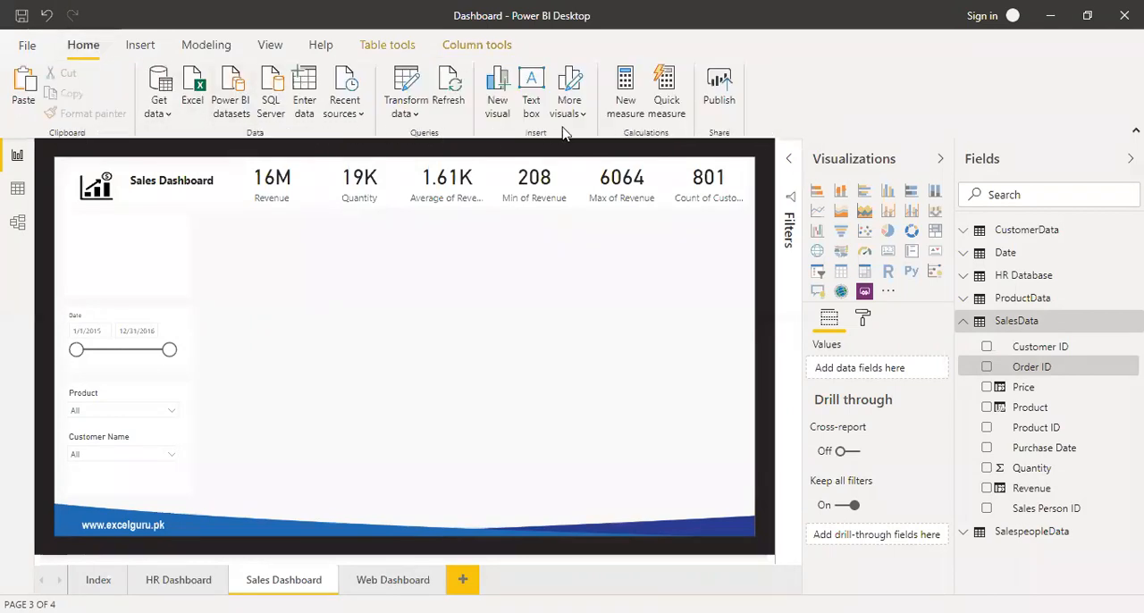
{"action": "left_click", "coordinate": [630, 89]}
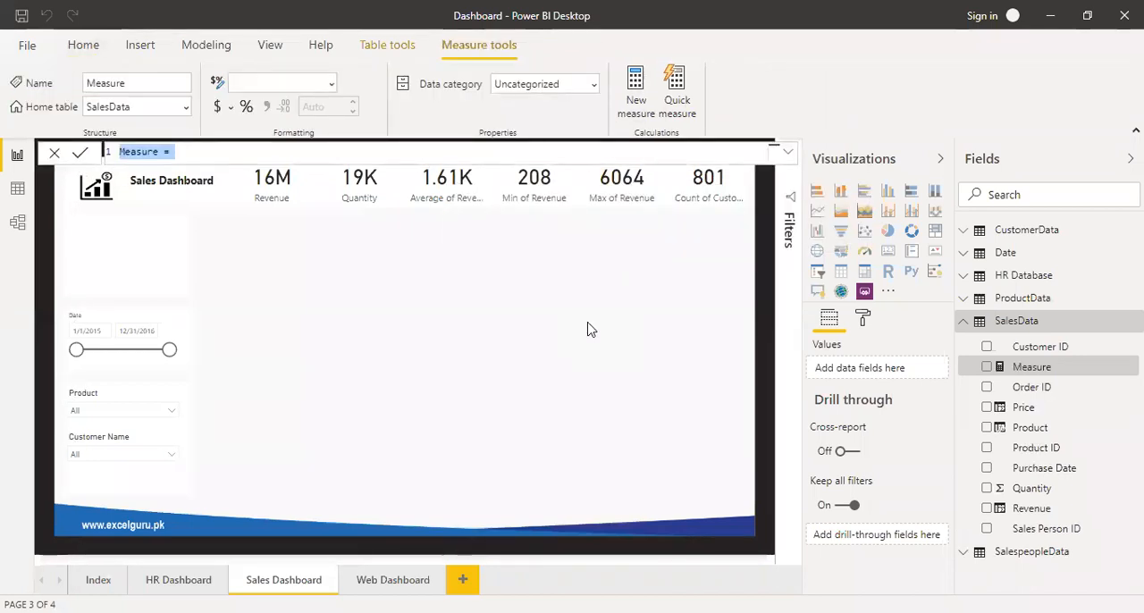
{"action": "type", "text": "Sa;es"}
{"action": "key", "text": "BackSpace"}
{"action": "key", "text": "BackSpace"}
{"action": "type", "text": "les Revenue ="}
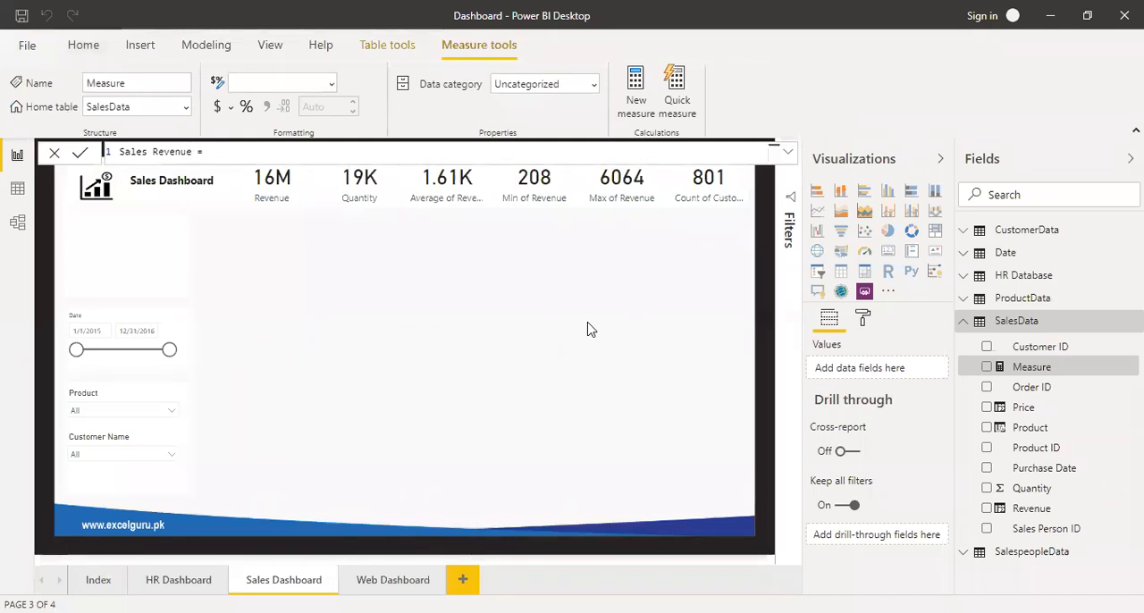
{"action": "type", "text": " sum"}
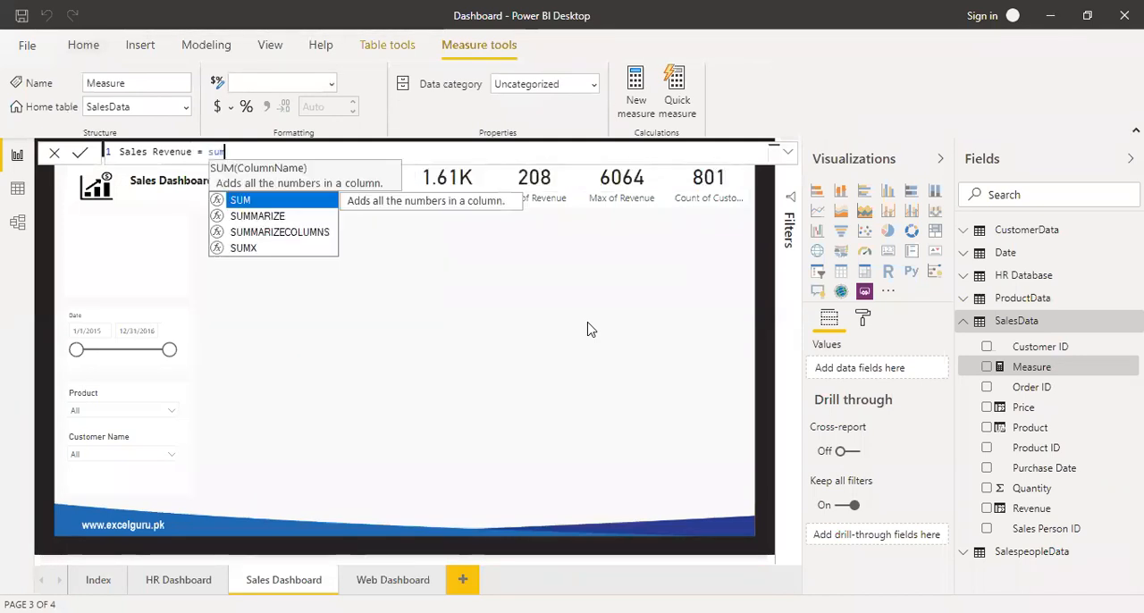
Define the Sales Revenue measure as SUM(SalesData[Revenue]) and commit the formula.
{"action": "key", "text": "Tab"}
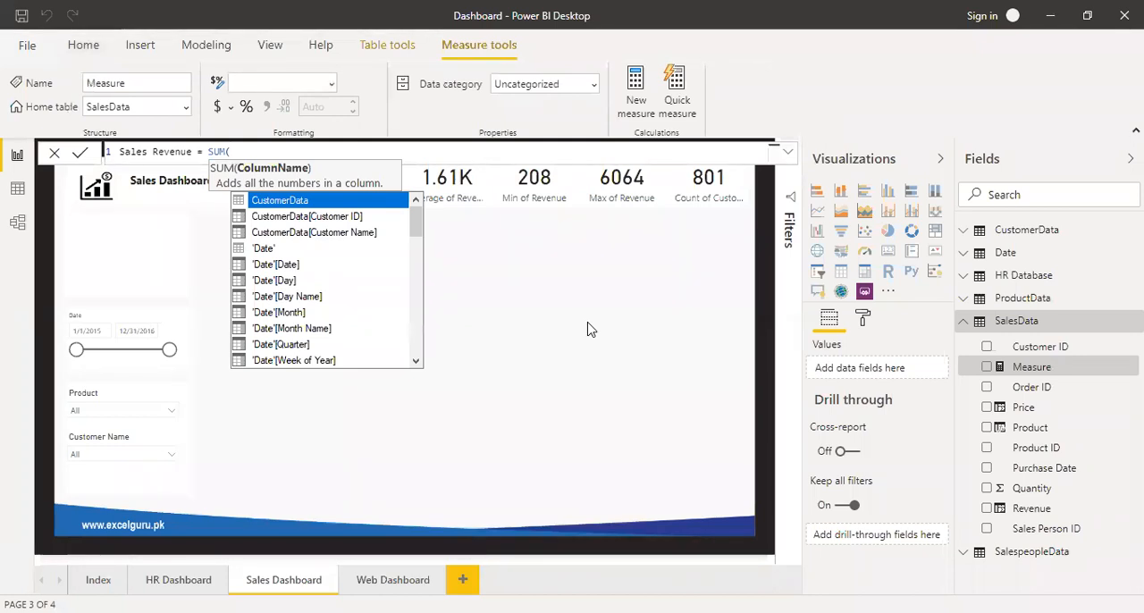
{"action": "type", "text": "sal"}
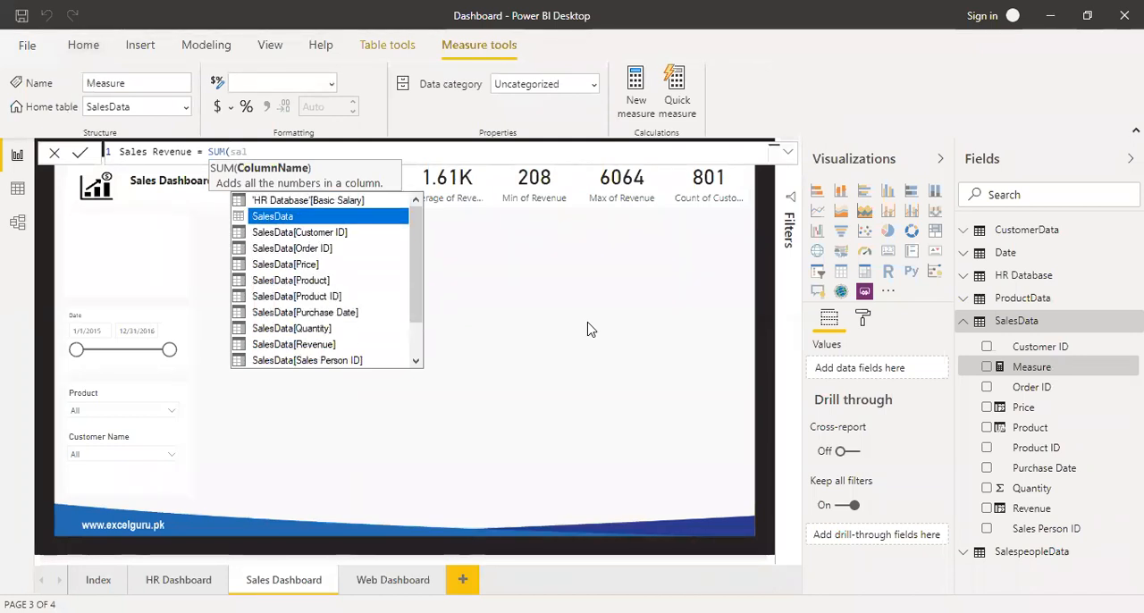
{"action": "key", "text": "Tab"}
{"action": "type", "text": "[re"}
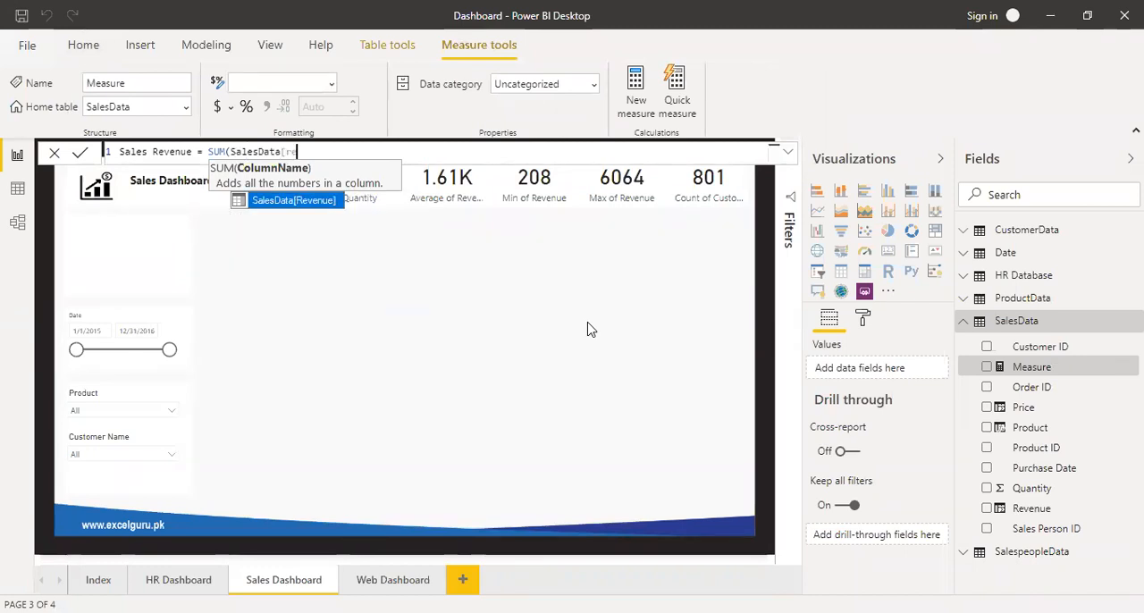
{"action": "key", "text": "Tab"}
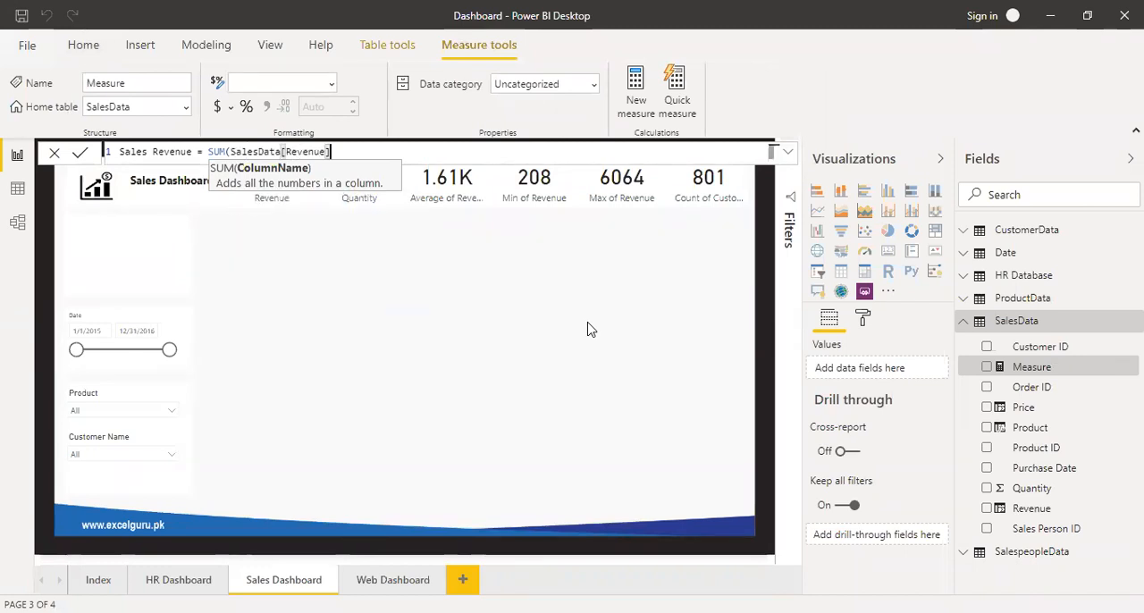
{"action": "type", "text": ")"}
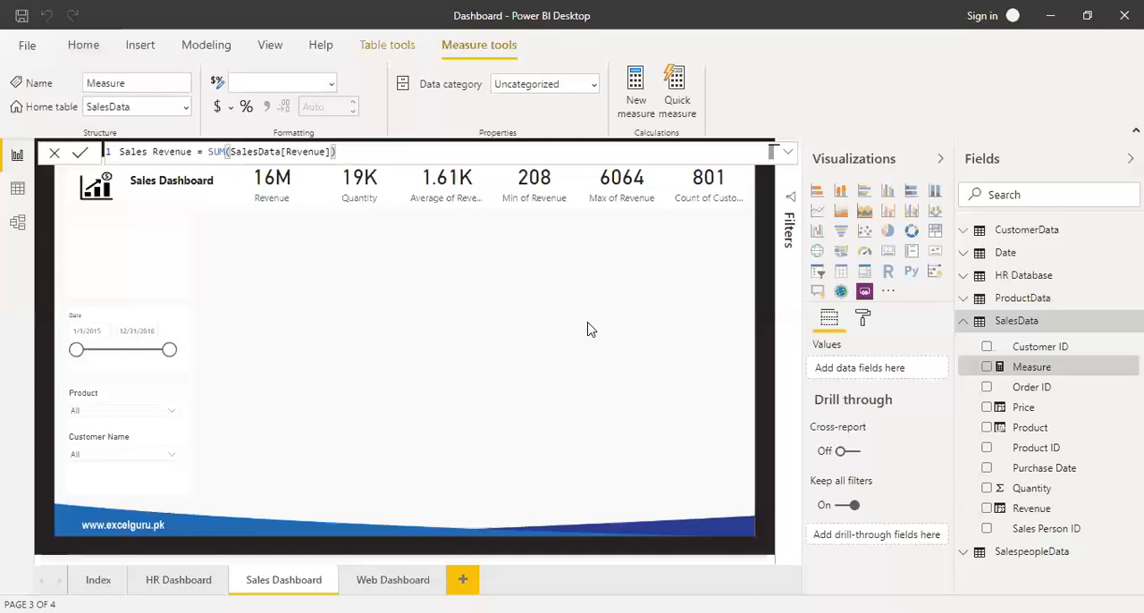
{"action": "key", "text": "Return"}
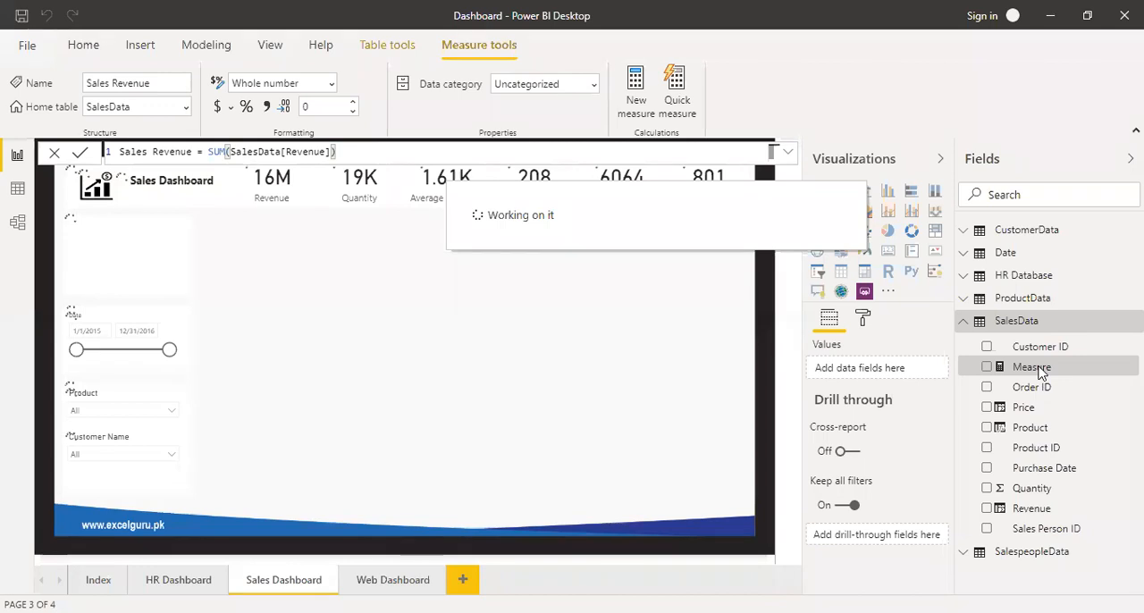
Check the Sales Revenue measure in a temporary card on the empty page area, and delete that card.
{"action": "left_click_drag", "start_coordinate": [1042, 532], "coordinate": [512, 326]}
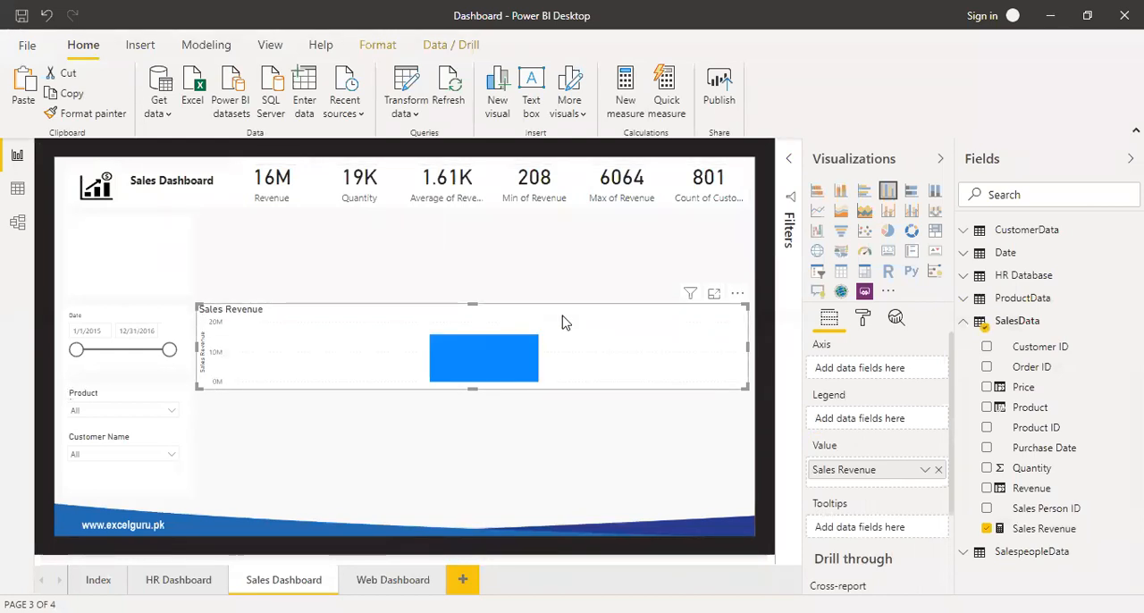
{"action": "left_click", "coordinate": [888, 254]}
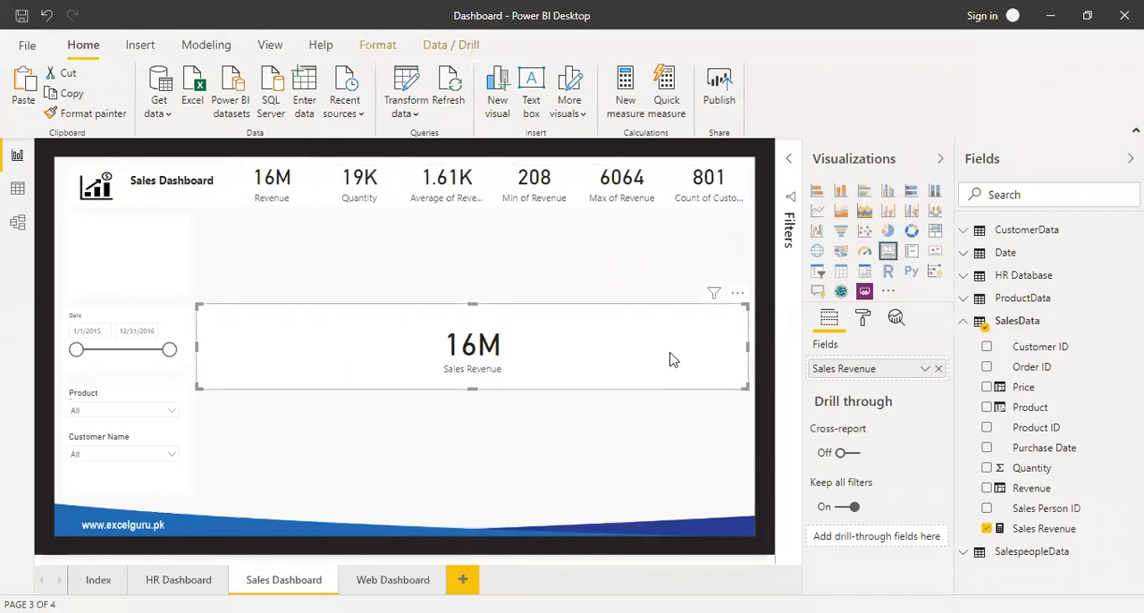
{"action": "key", "text": "Delete"}
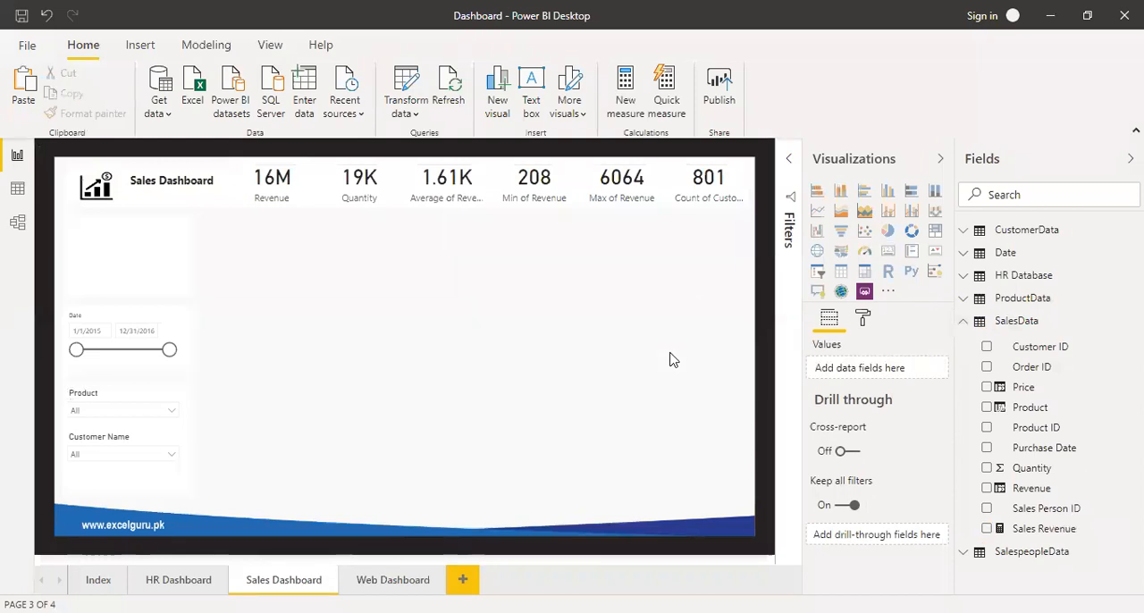
Start another new measure in the SalesData table and name it Total Sales.
{"action": "left_click", "coordinate": [1051, 528]}
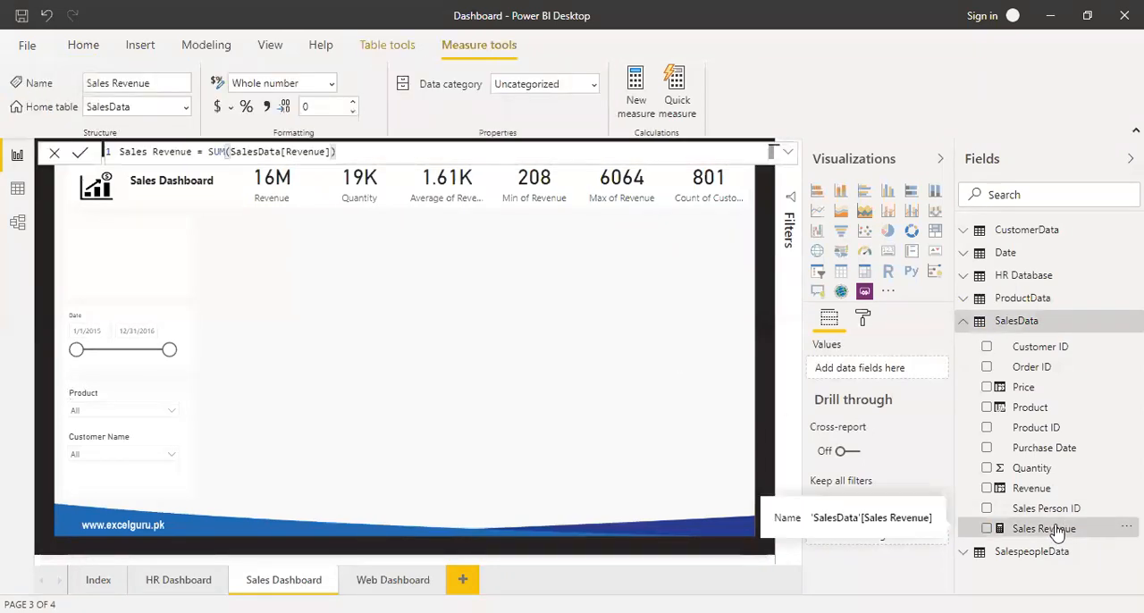
{"action": "left_click", "coordinate": [83, 47]}
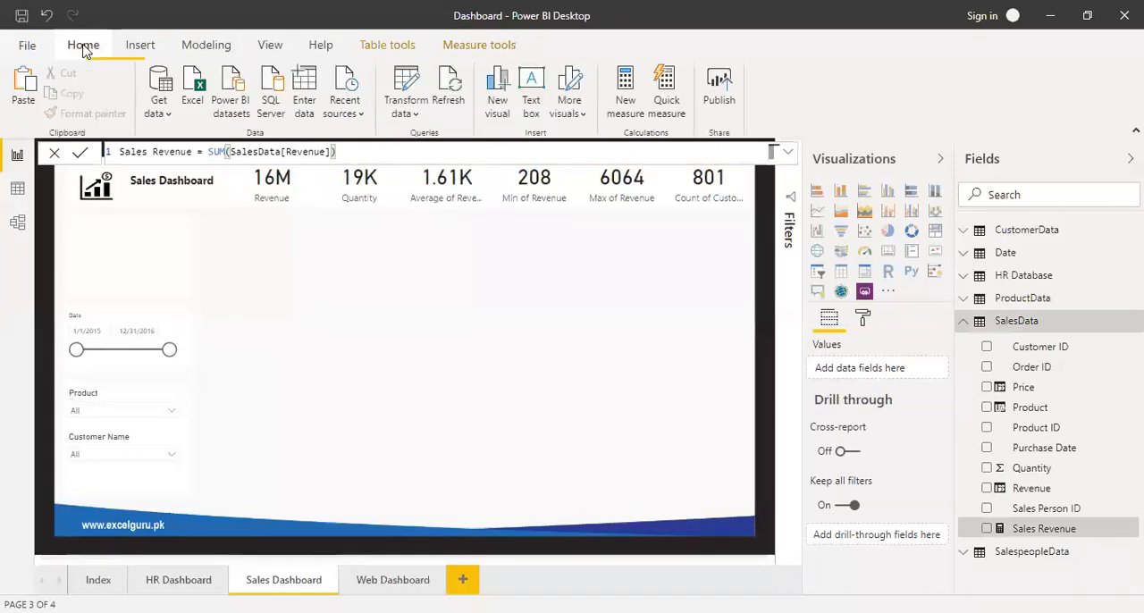
{"action": "left_click", "coordinate": [624, 83]}
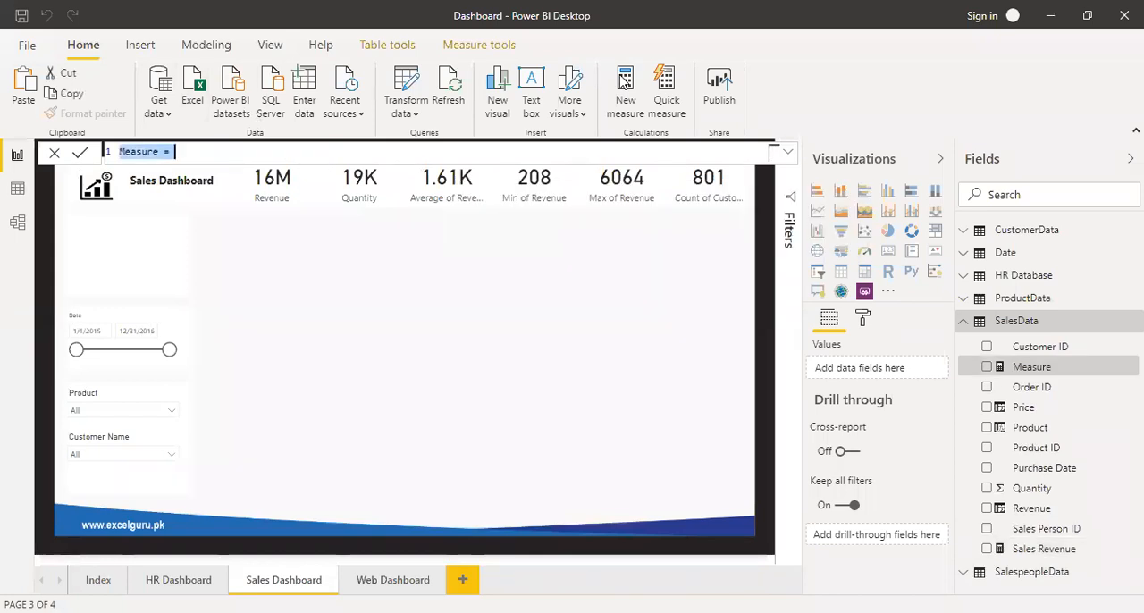
{"action": "type", "text": "Total Sales ="}
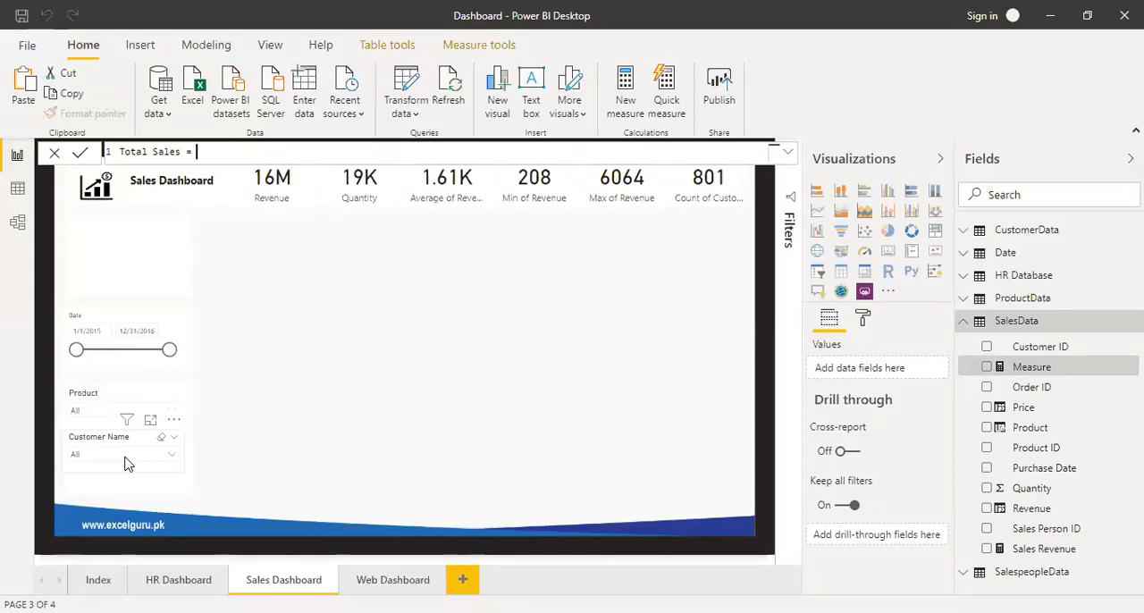
Define the Total Sales measure as CALCULATE([Sales Revenue],ALL(SalesData)) and commit the formula.
{"action": "type", "text": "cal"}
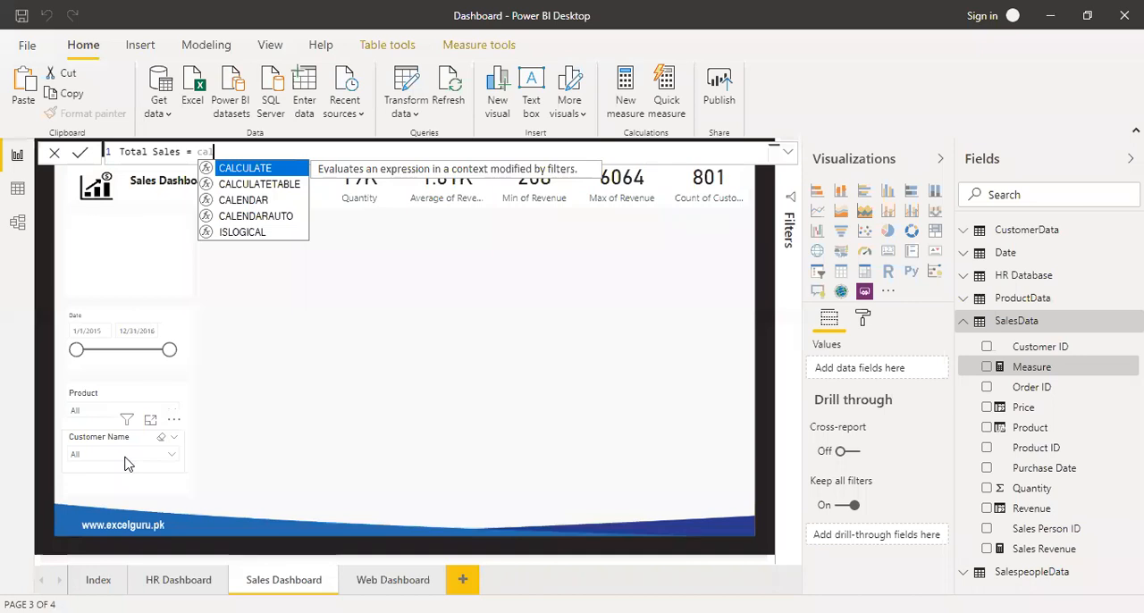
{"action": "key", "text": "Tab"}
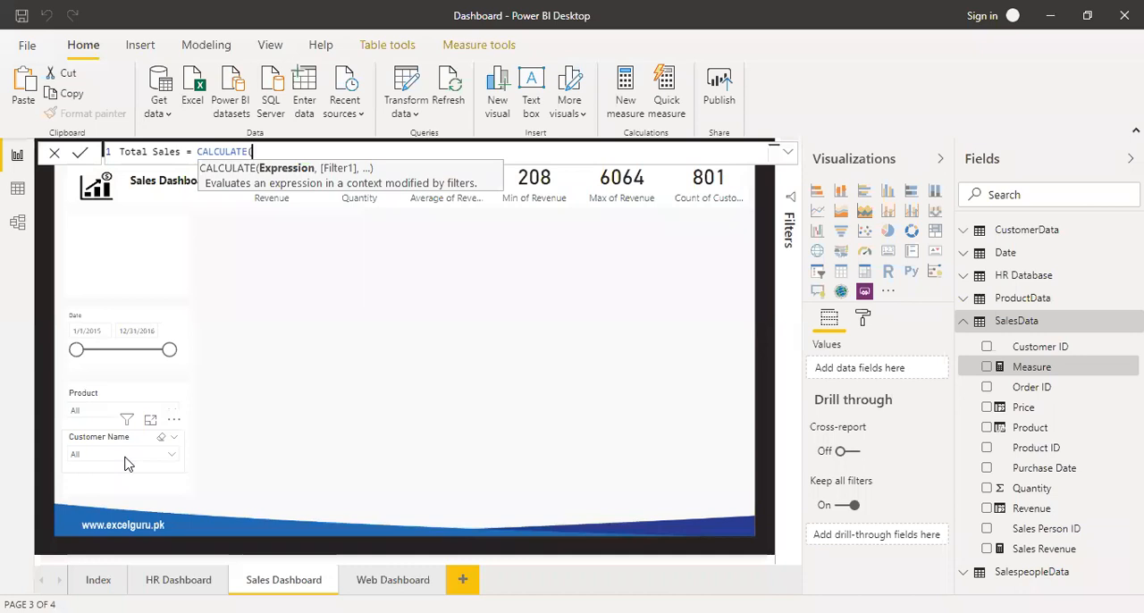
{"action": "type", "text": "["}
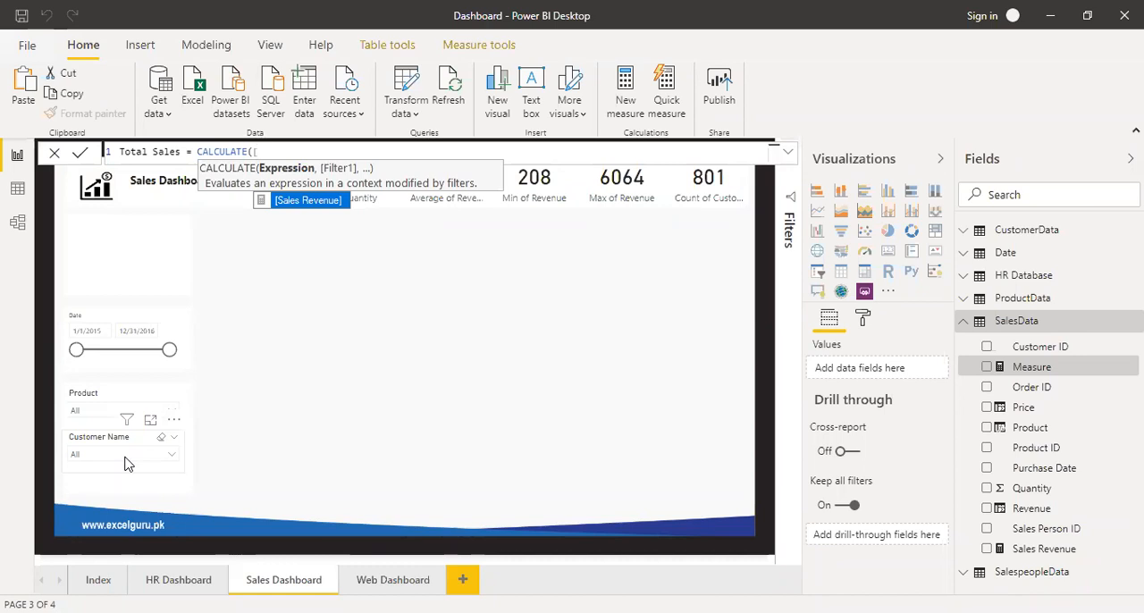
{"action": "key", "text": "Tab"}
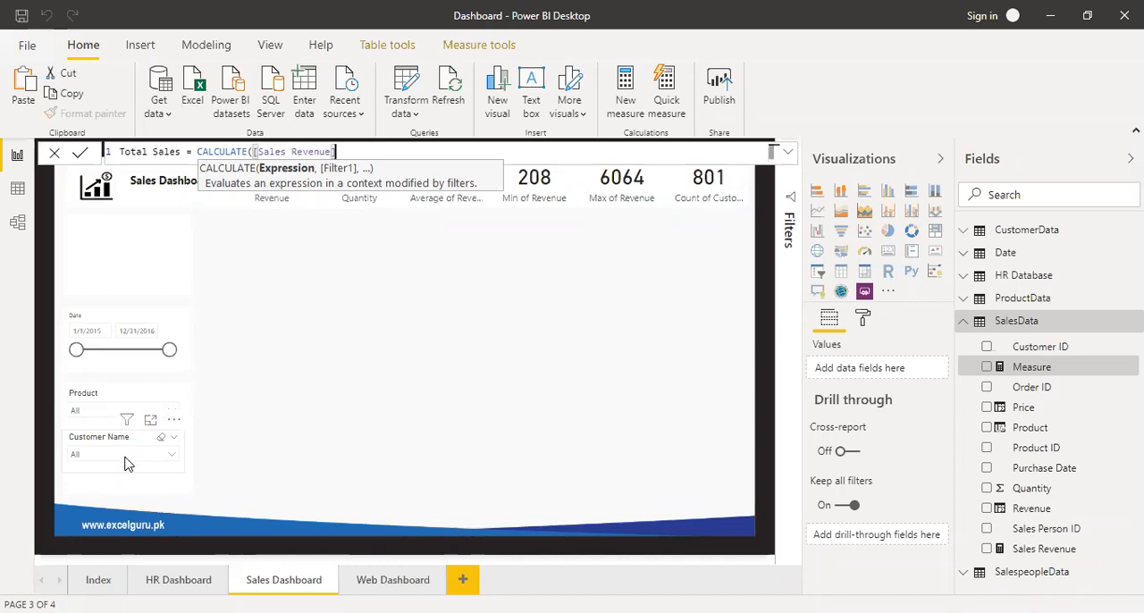
{"action": "type", "text": ","}
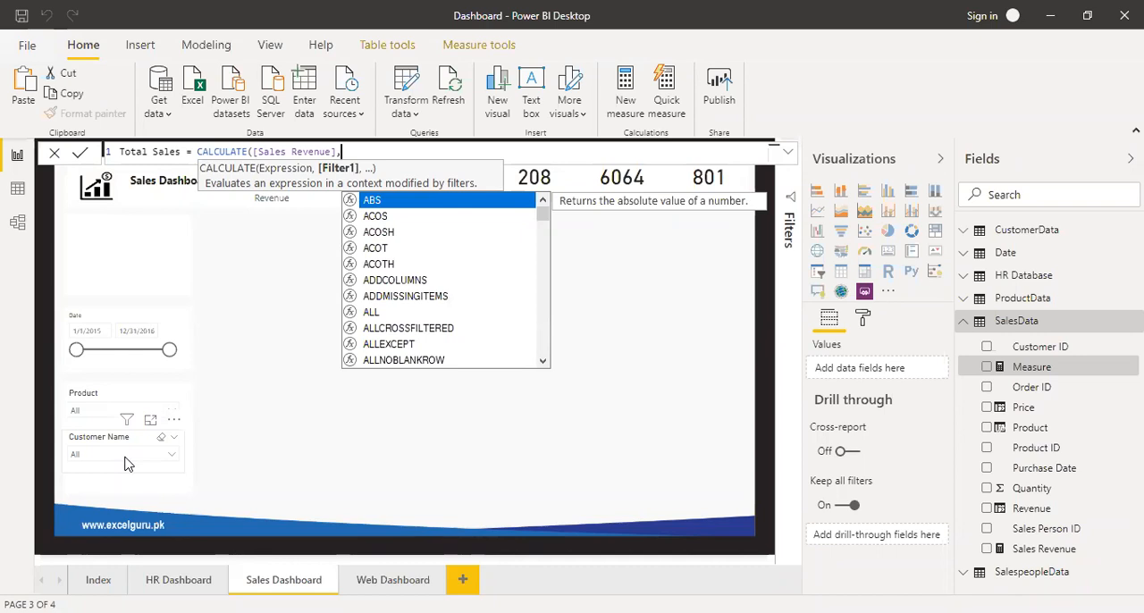
{"action": "type", "text": "all"}
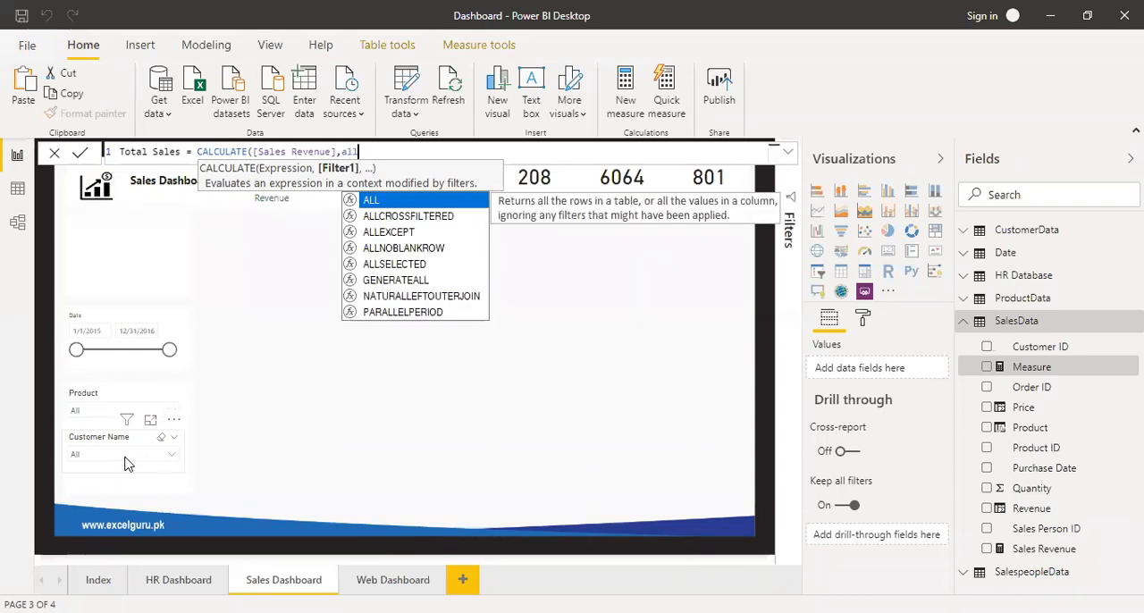
{"action": "key", "text": "Tab"}
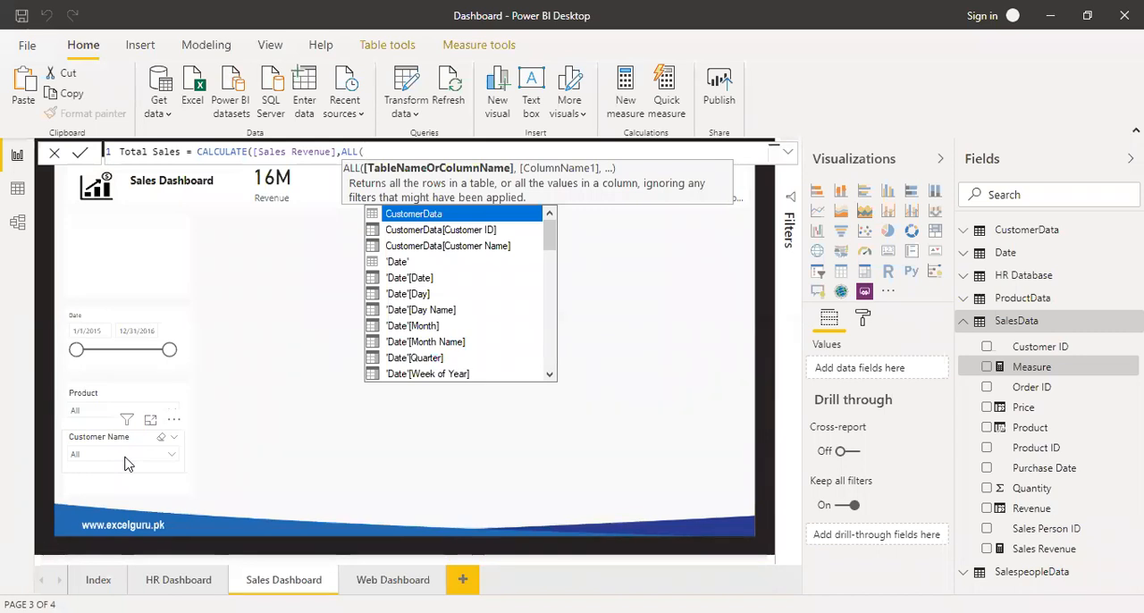
{"action": "type", "text": "Sa"}
{"action": "key", "text": "Tab"}
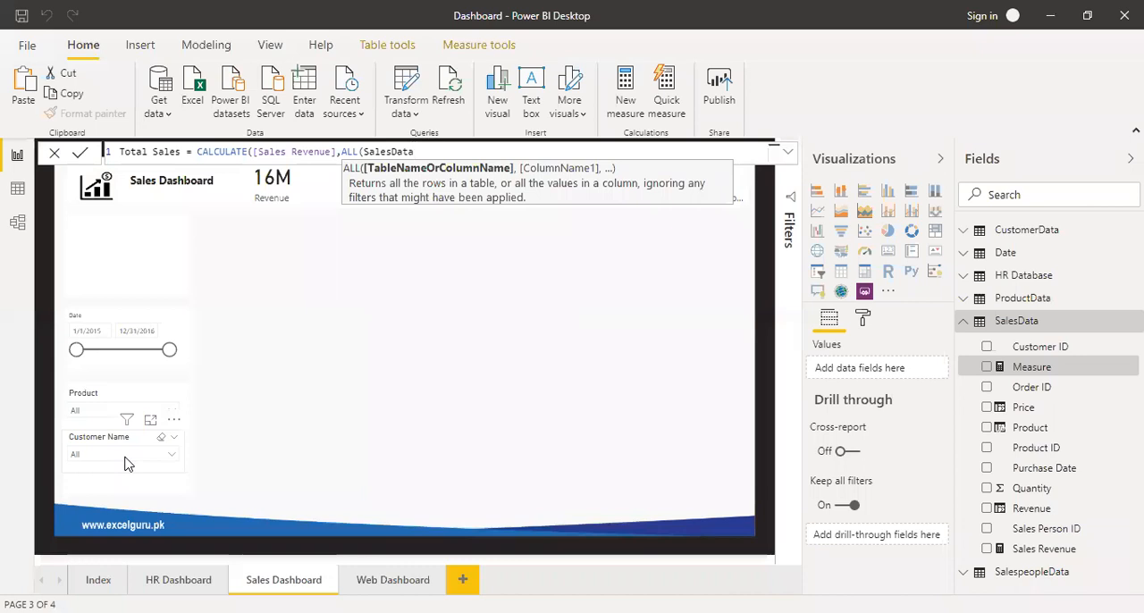
{"action": "type", "text": "))"}
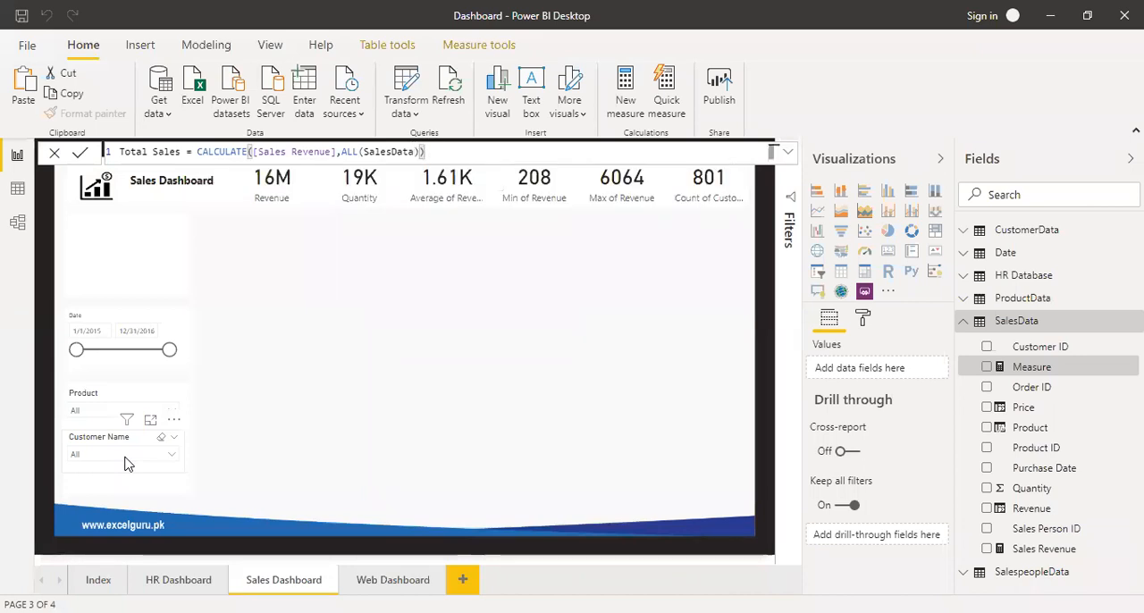
{"action": "key", "text": "Return"}
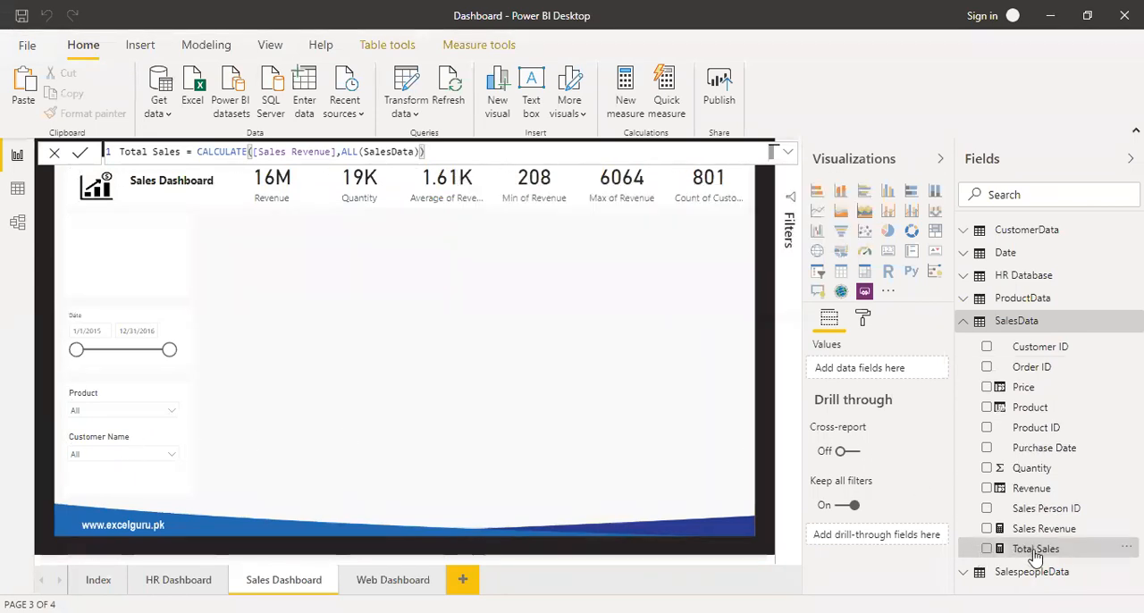
Add the Total Sales measure to the empty page area as a card, and shrink it to a smaller central box.
{"action": "left_click_drag", "start_coordinate": [1034, 554], "coordinate": [455, 281]}
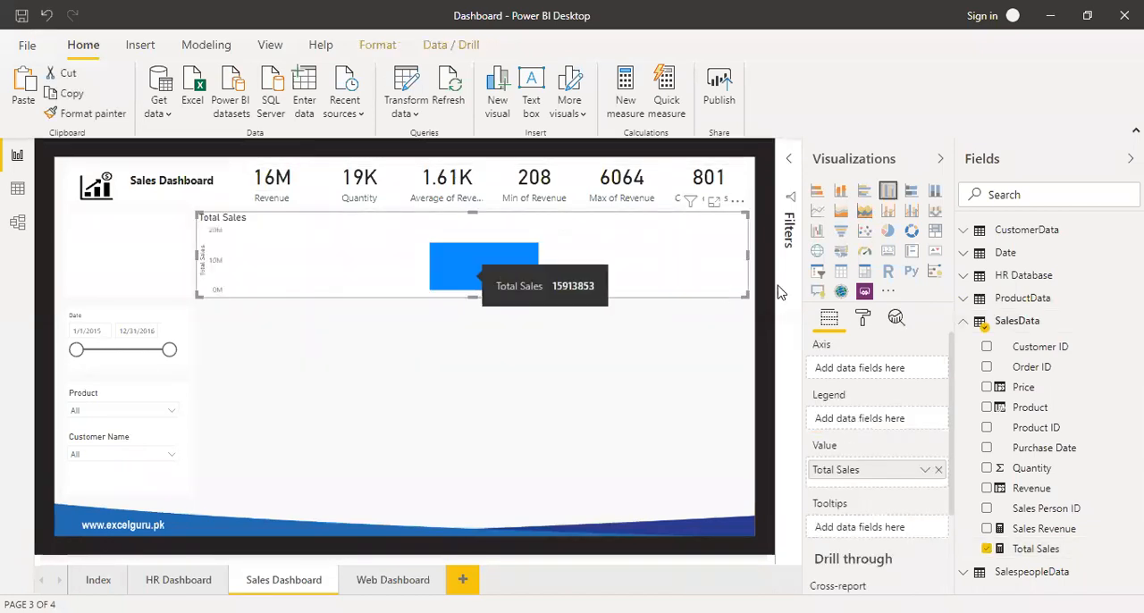
{"action": "left_click", "coordinate": [887, 251]}
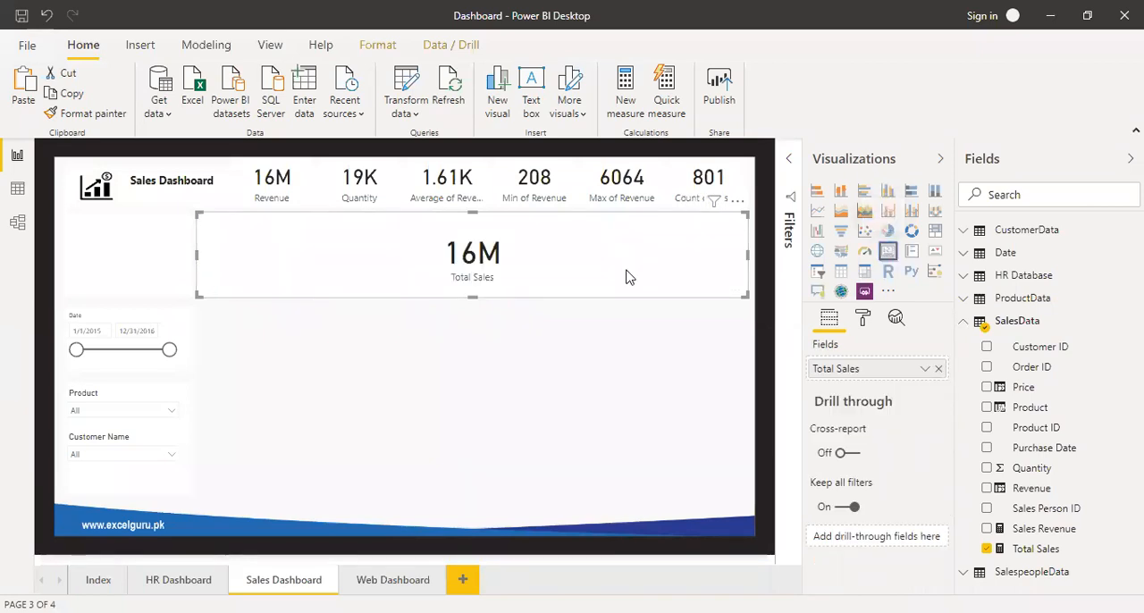
{"action": "left_click_drag", "start_coordinate": [199, 214], "coordinate": [451, 235]}
{"action": "left_click_drag", "start_coordinate": [741, 229], "coordinate": [588, 267]}
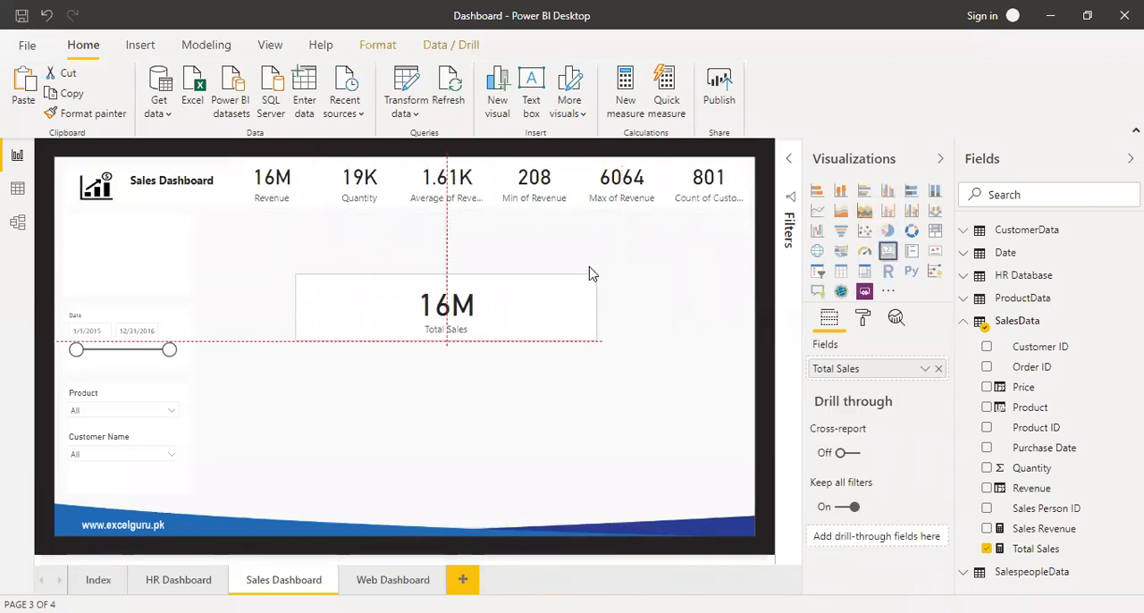
{"action": "left_click", "coordinate": [282, 249]}
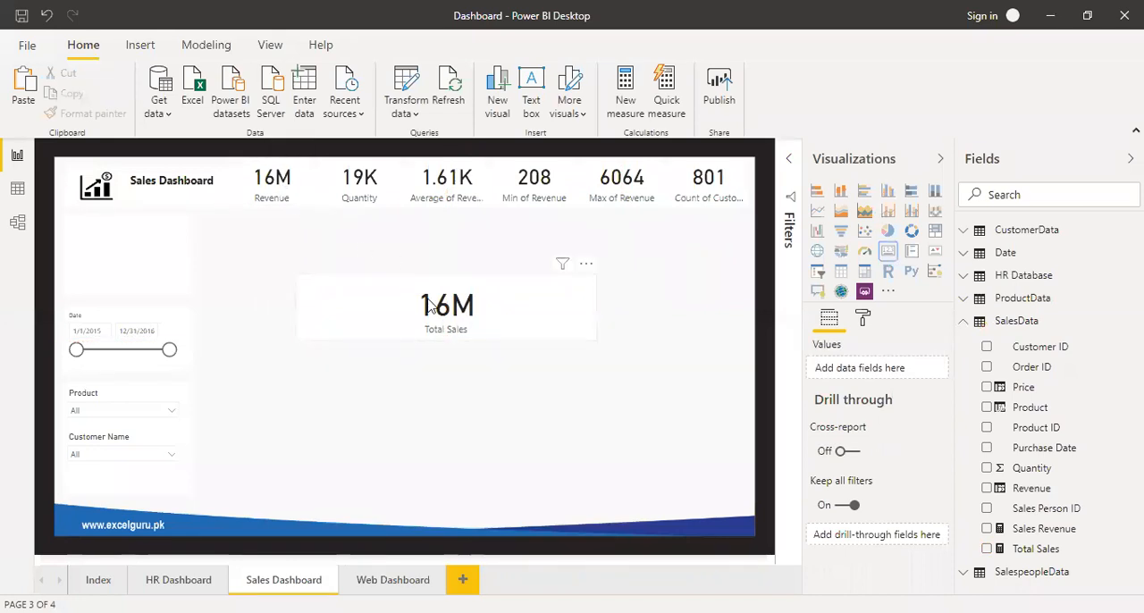
Check the Total Sales card against the Product slicer using Product 1, Product 10 and Product 2, and clear the selection.
{"action": "left_click", "coordinate": [173, 416]}
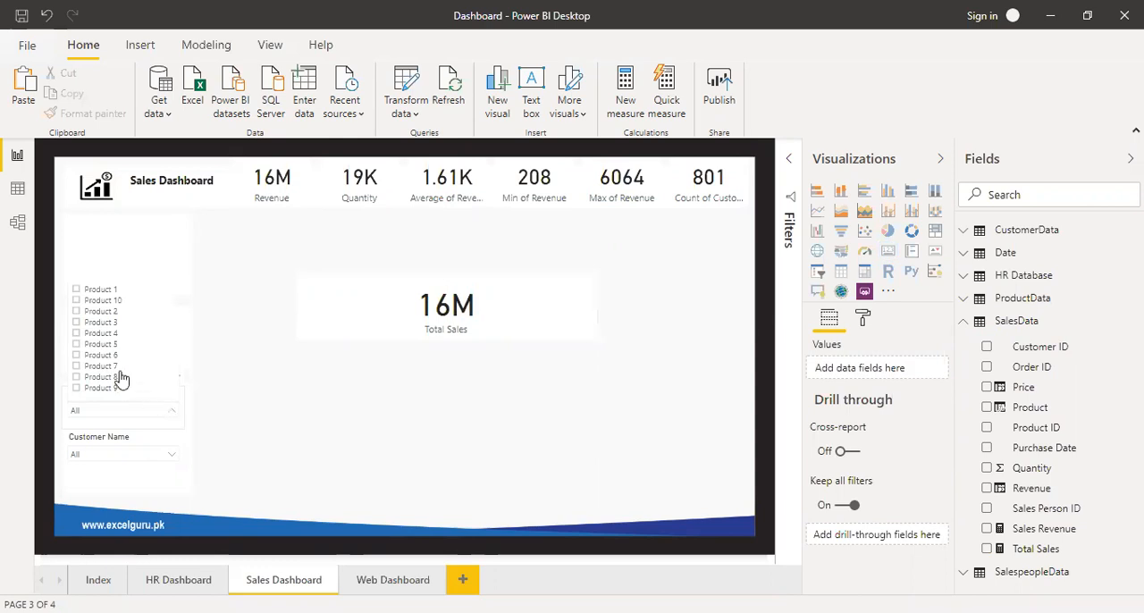
{"action": "left_click", "coordinate": [104, 292]}
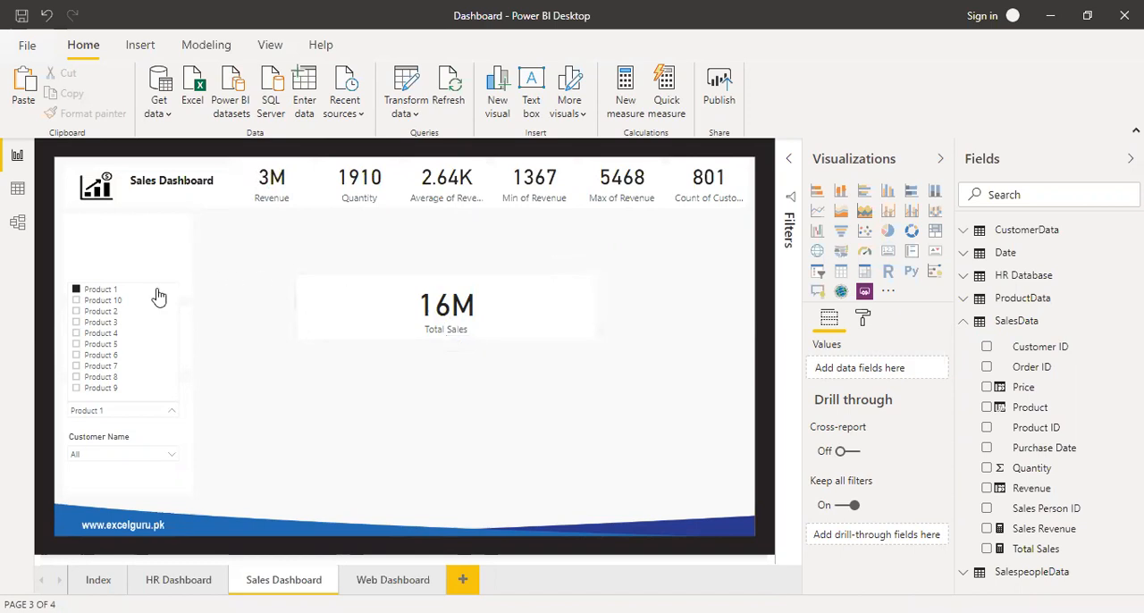
{"action": "left_click", "coordinate": [121, 304]}
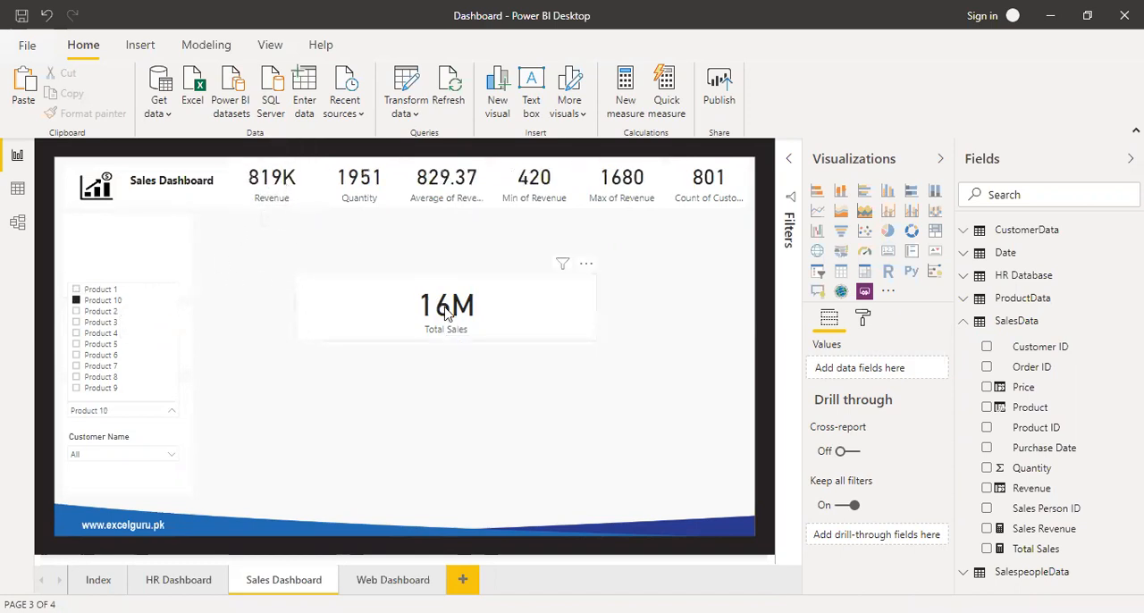
{"action": "left_click", "coordinate": [98, 313]}
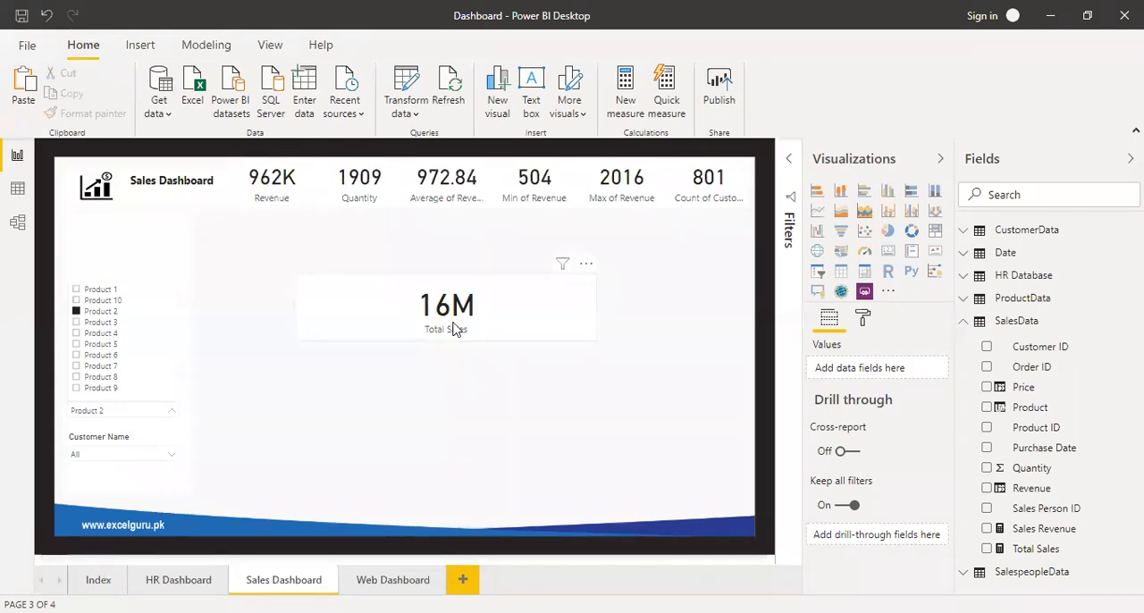
{"action": "left_click", "coordinate": [102, 315]}
{"action": "left_click", "coordinate": [299, 304]}
{"action": "left_click", "coordinate": [287, 309]}
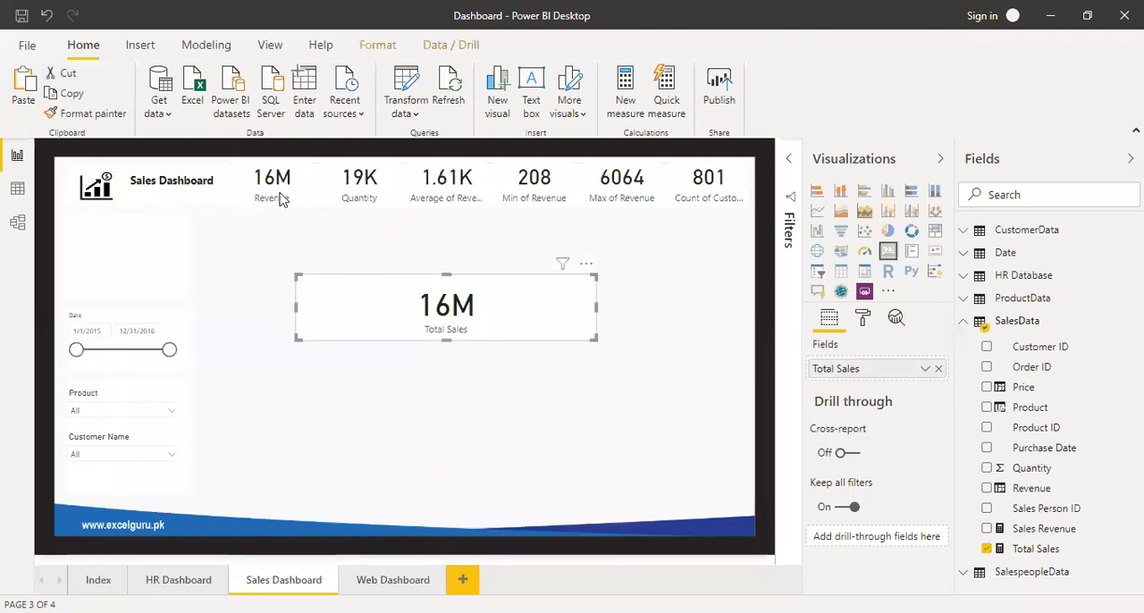
Move the Revenue card into the blank box above the Date slicer, and shrink the Total Sales card to KPI card size.
{"action": "left_click", "coordinate": [294, 189]}
{"action": "left_click_drag", "start_coordinate": [293, 189], "coordinate": [132, 233]}
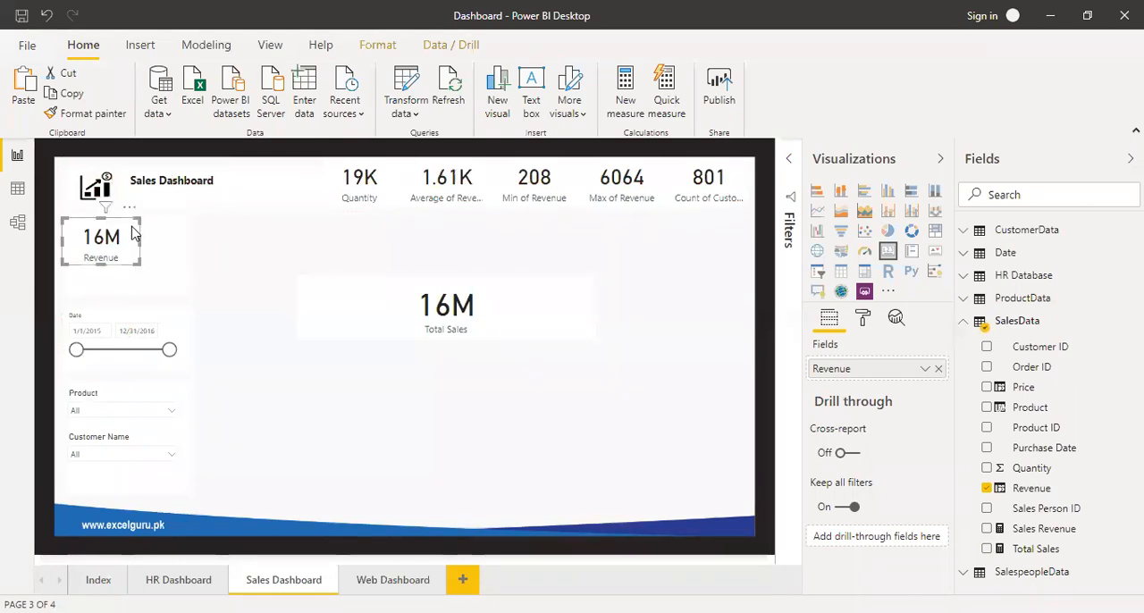
{"action": "left_click", "coordinate": [434, 320]}
{"action": "mouse_move", "coordinate": [294, 337]}
{"action": "left_mouse_down"}
{"action": "mouse_move", "coordinate": [454, 327]}
{"action": "mouse_move", "coordinate": [505, 339]}
{"action": "mouse_move", "coordinate": [511, 326]}
{"action": "left_mouse_up"}
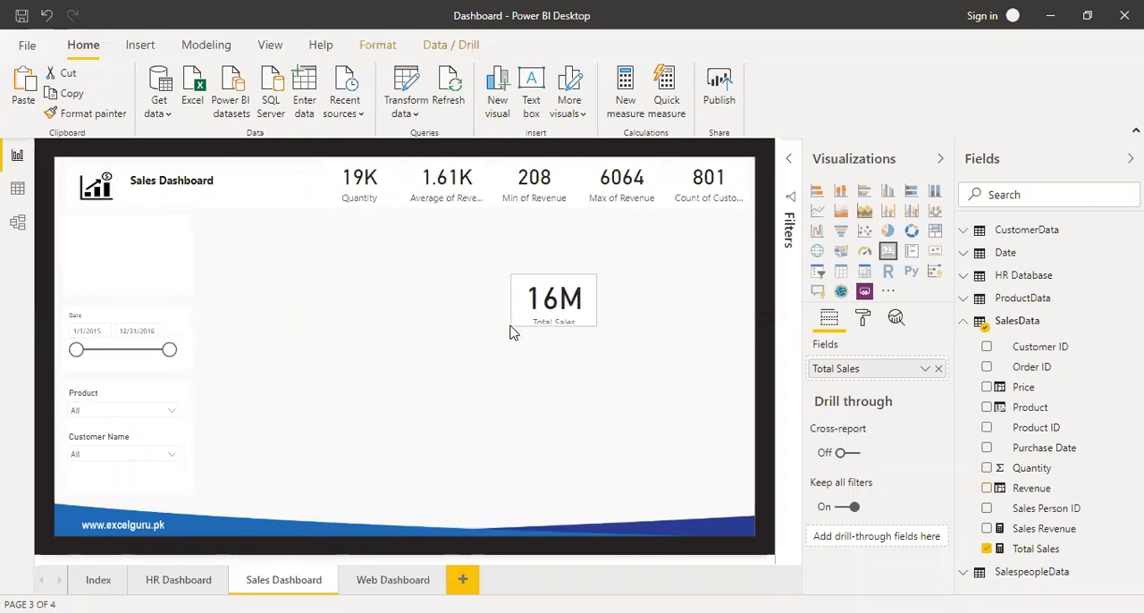
Copy the Quantity card's formatting to the Total Sales card, and place it in the header row beside the Quantity card.
{"action": "left_click", "coordinate": [863, 320]}
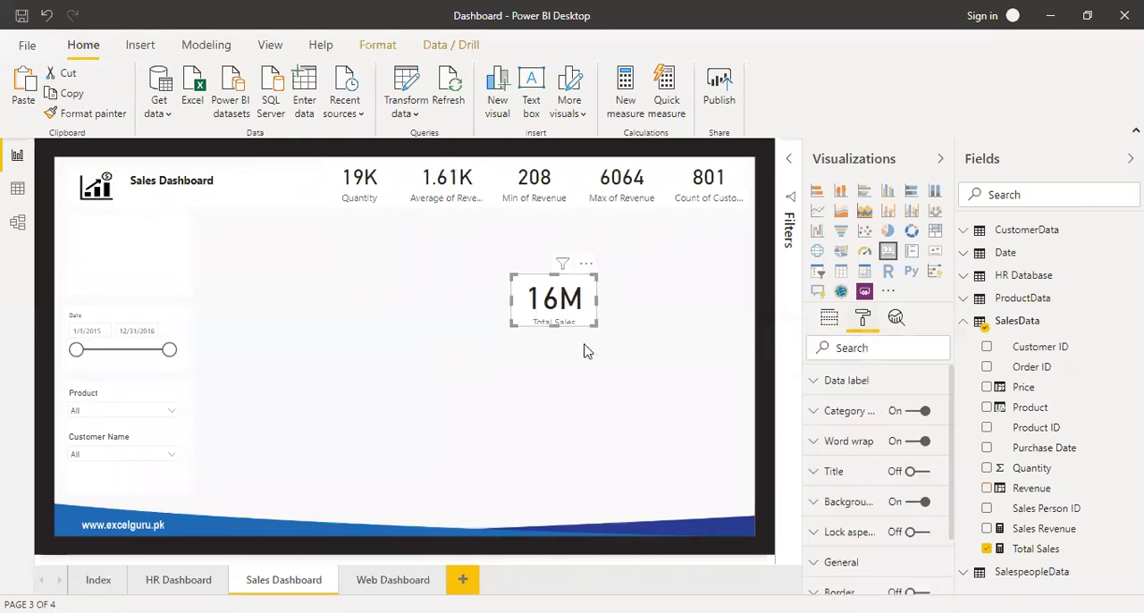
{"action": "left_click", "coordinate": [370, 179]}
{"action": "left_click", "coordinate": [89, 113]}
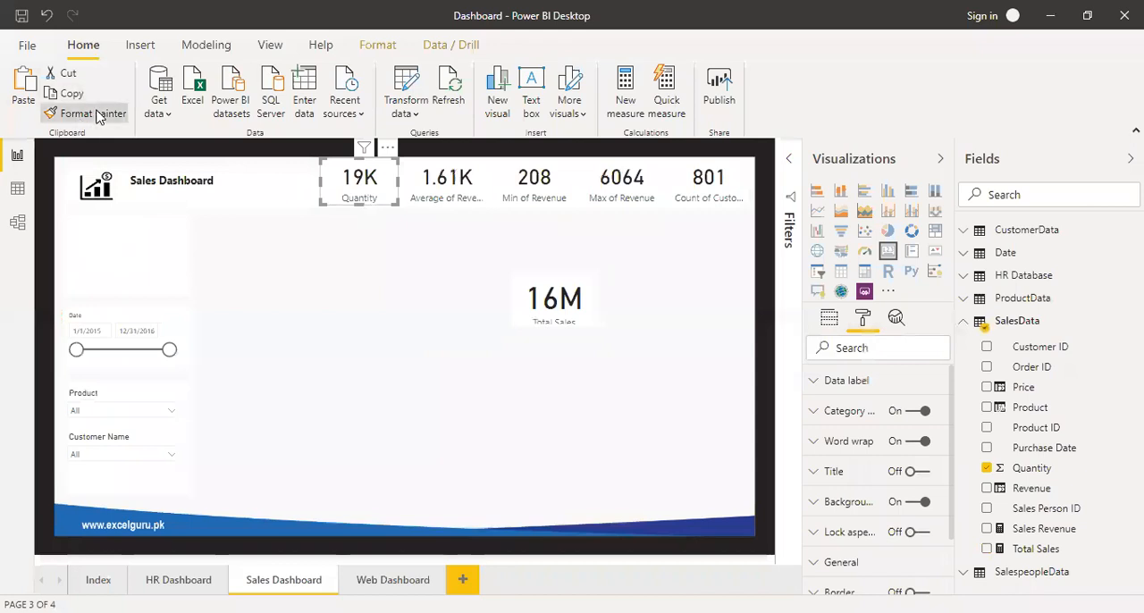
{"action": "left_click", "coordinate": [550, 285]}
{"action": "left_click_drag", "start_coordinate": [574, 313], "coordinate": [297, 187]}
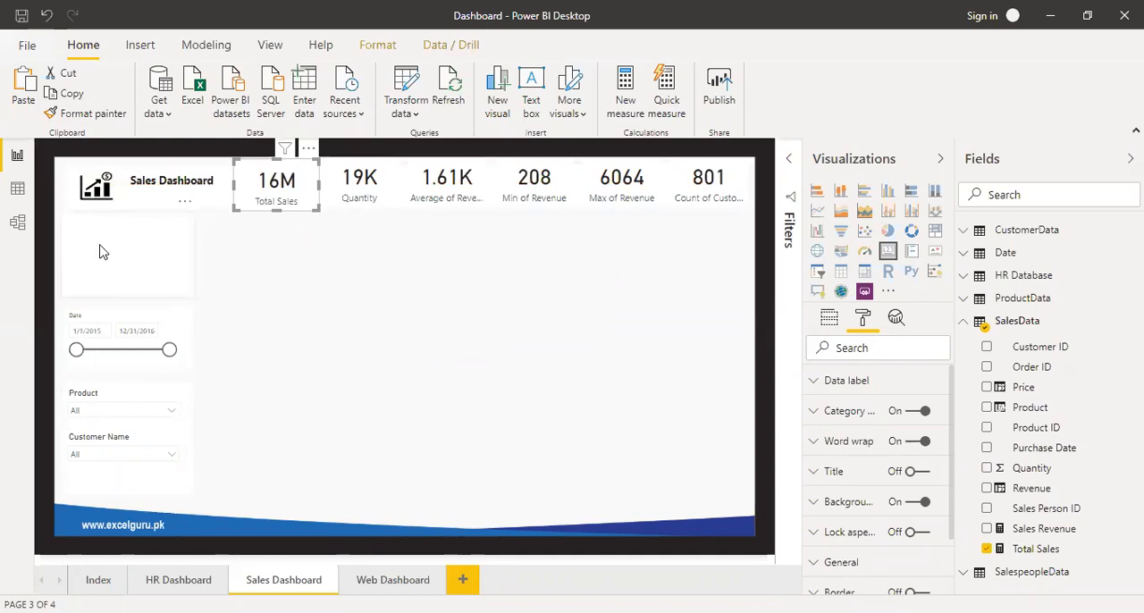
Send the blank background image above the Date slicer behind the Revenue card.
{"action": "left_click", "coordinate": [173, 248]}
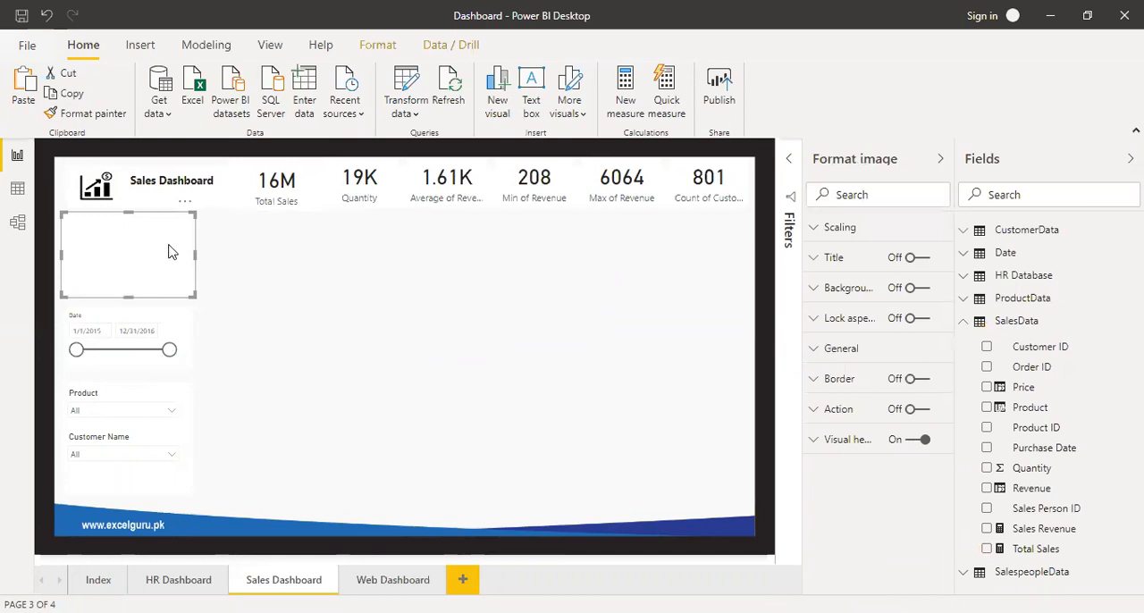
{"action": "left_click", "coordinate": [378, 45]}
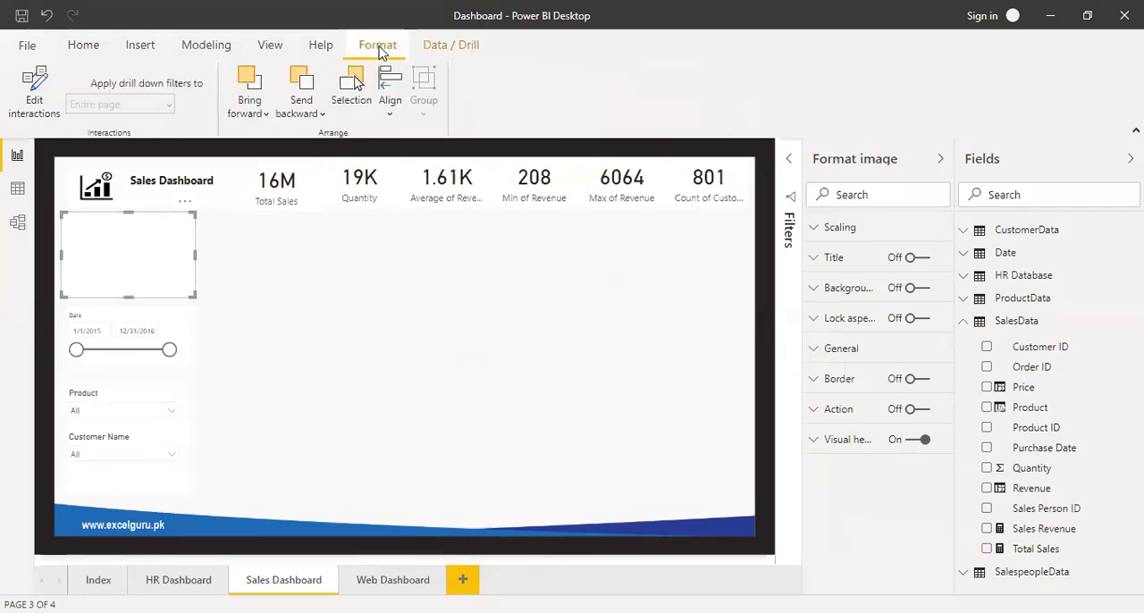
{"action": "left_click", "coordinate": [308, 113]}
{"action": "left_click", "coordinate": [320, 167]}
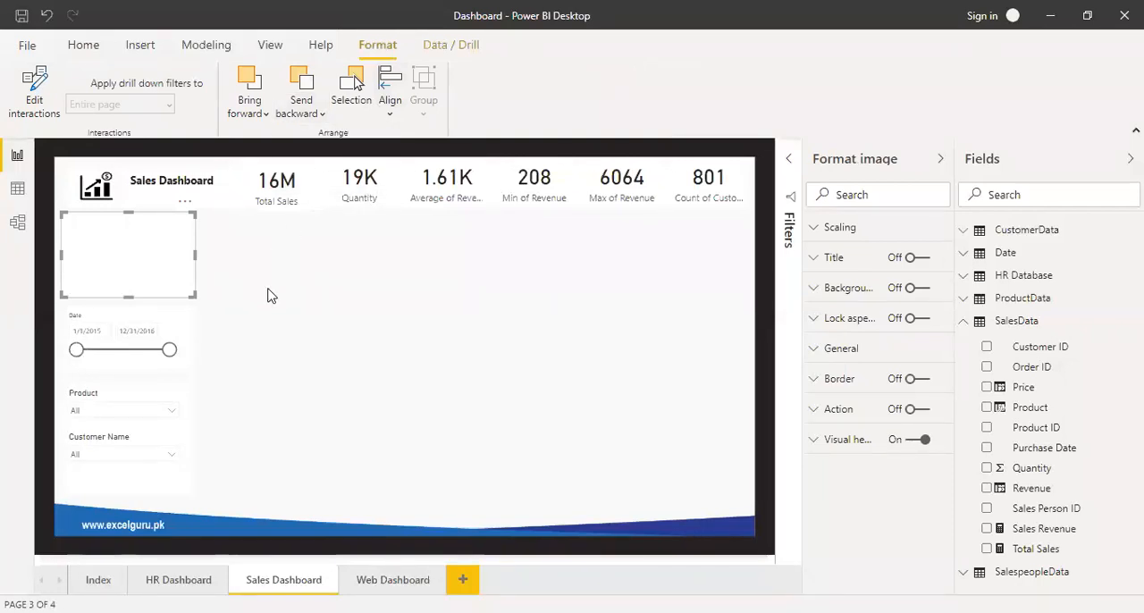
{"action": "left_click", "coordinate": [269, 295]}
Compare the Revenue and Total Sales cards with the Date slicer starting at 10/24/2015 and with one customer selected, resetting each filter.
{"action": "left_click_drag", "start_coordinate": [76, 349], "coordinate": [114, 355]}
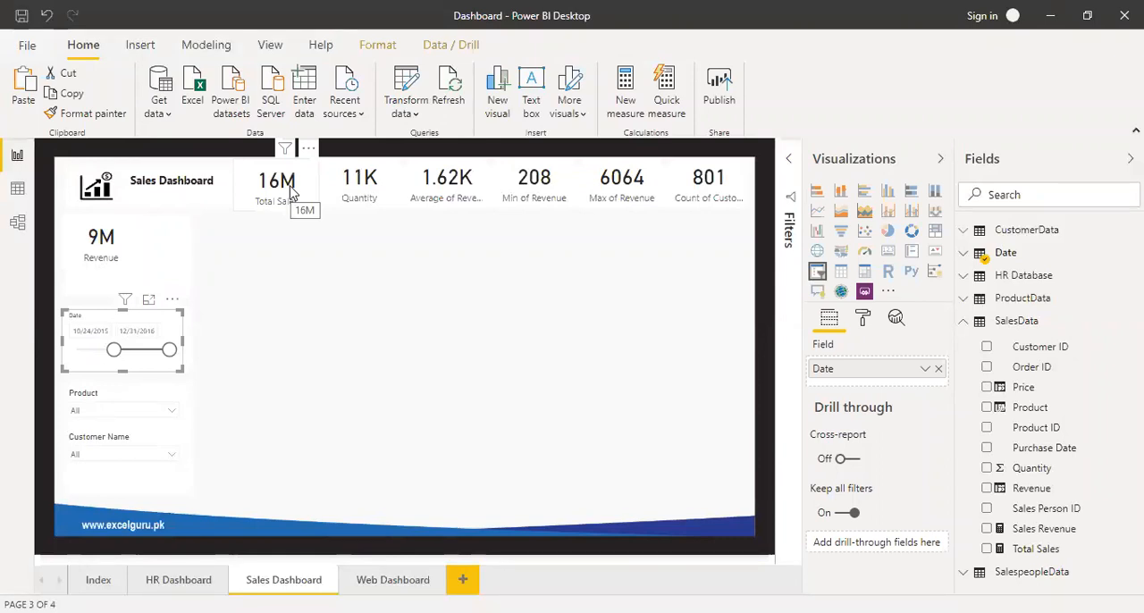
{"action": "left_click_drag", "start_coordinate": [113, 349], "coordinate": [58, 358]}
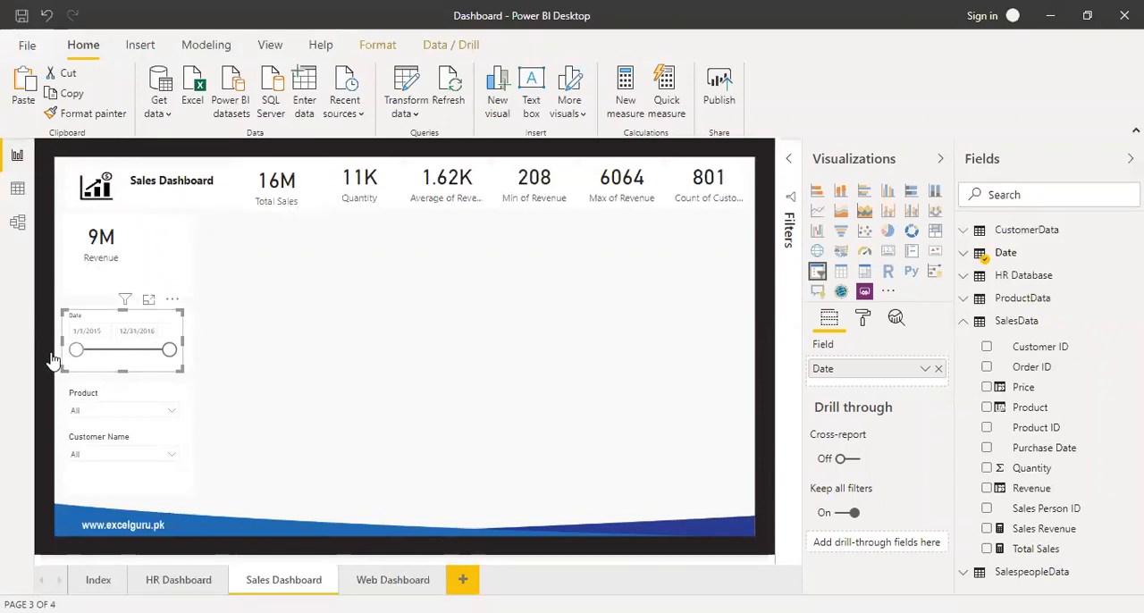
{"action": "left_click", "coordinate": [175, 438]}
{"action": "left_click", "coordinate": [172, 455]}
{"action": "left_click", "coordinate": [110, 356]}
{"action": "left_click", "coordinate": [273, 337]}
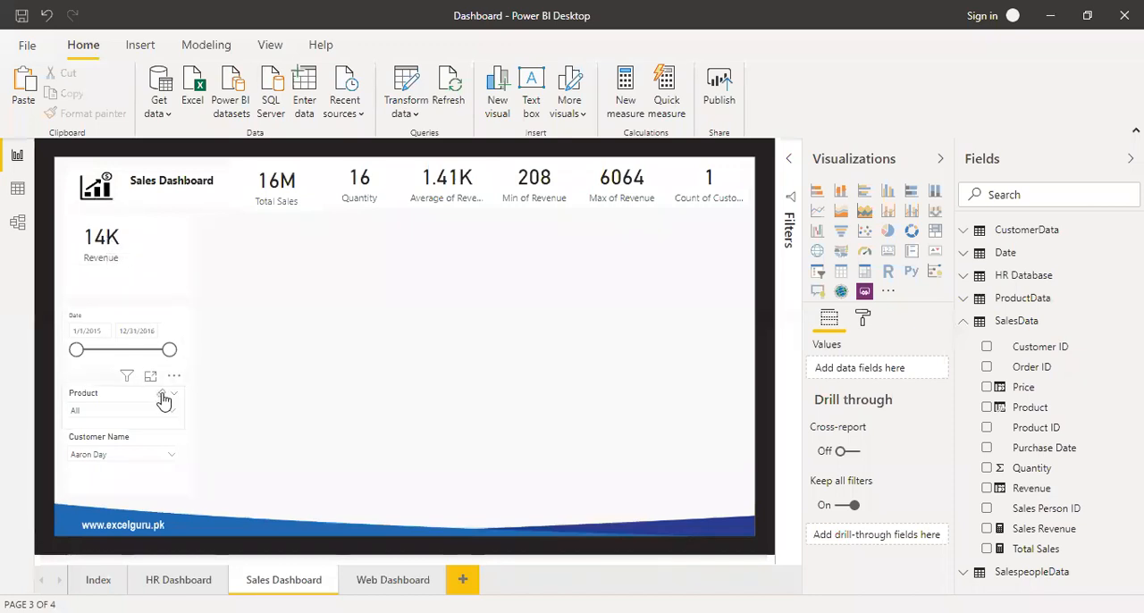
{"action": "left_click", "coordinate": [163, 402]}
{"action": "left_click", "coordinate": [109, 242]}
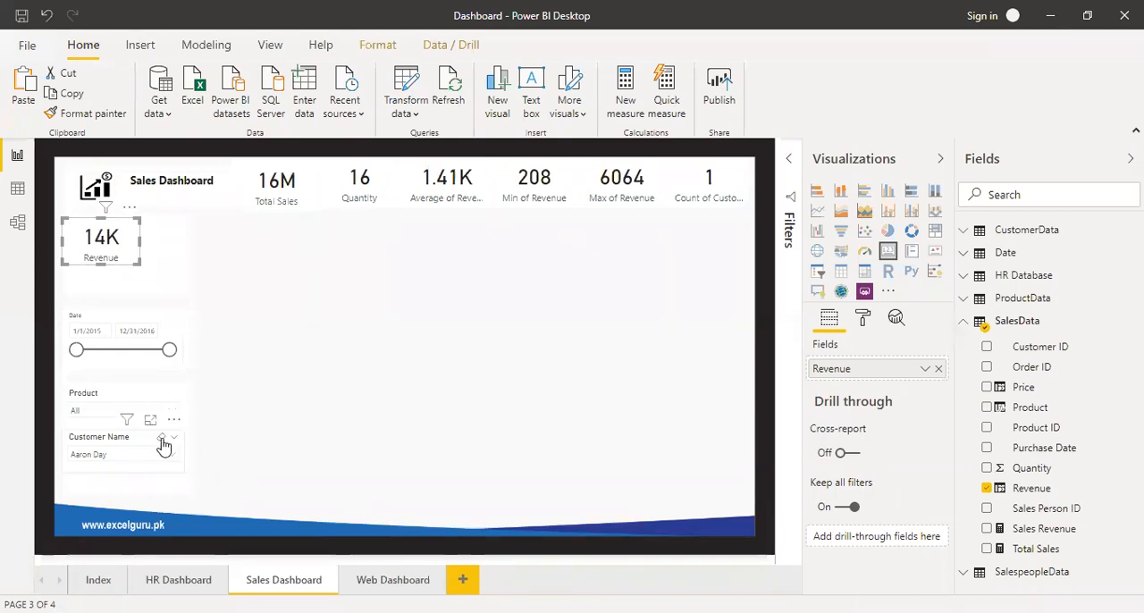
{"action": "left_click", "coordinate": [163, 439]}
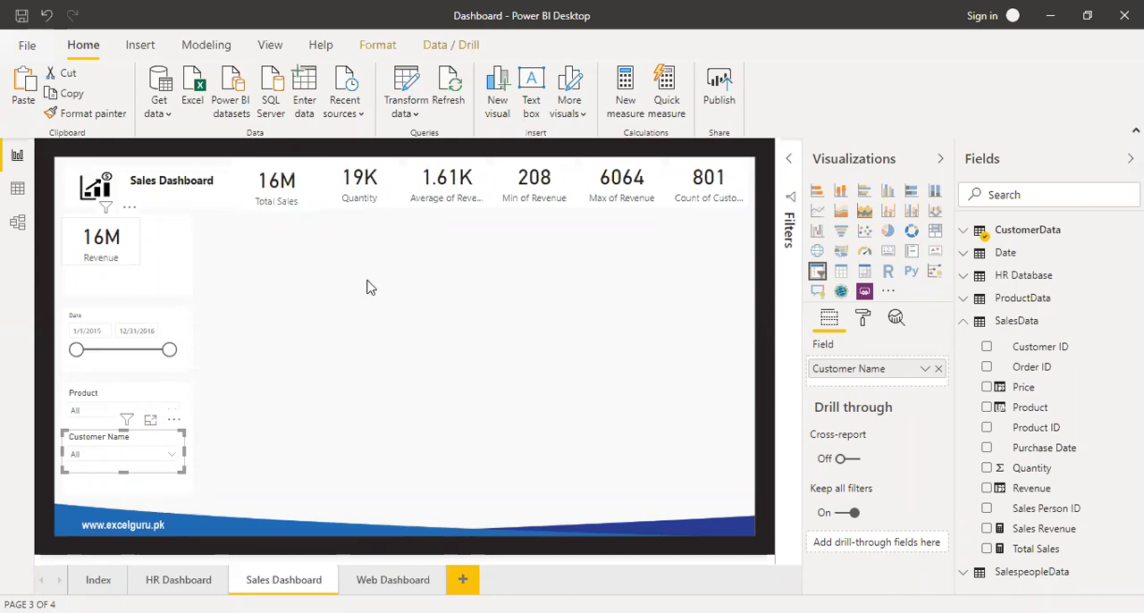
Start a new measure in the SalesData table and name it % of Sales.
{"action": "left_click", "coordinate": [1045, 529]}
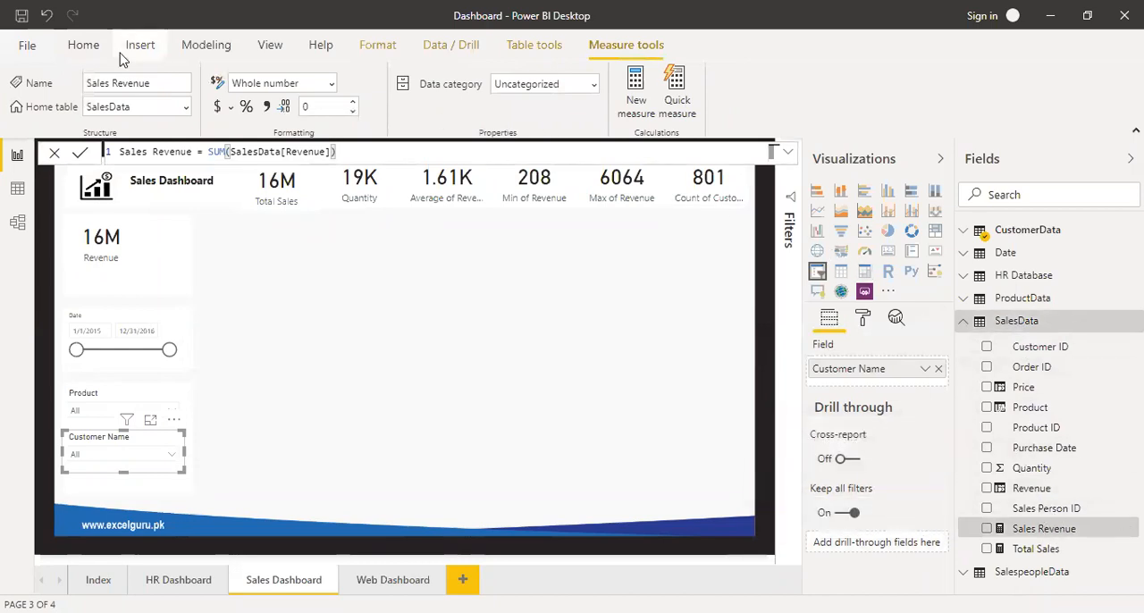
{"action": "left_click", "coordinate": [638, 102]}
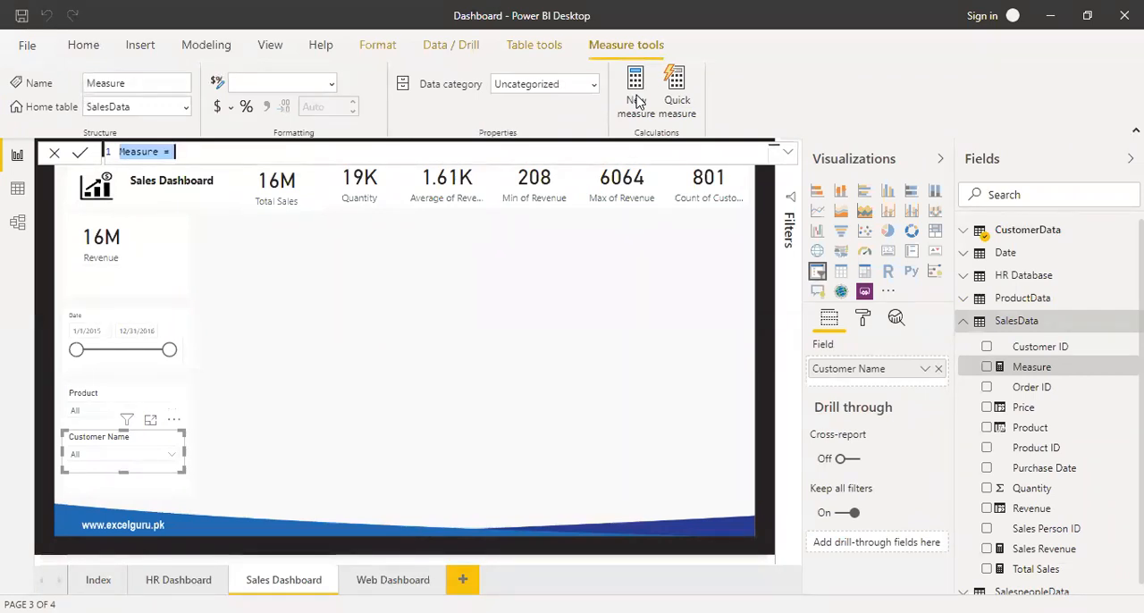
{"action": "type", "text": "%"}
{"action": "type", "text": "Sales "}
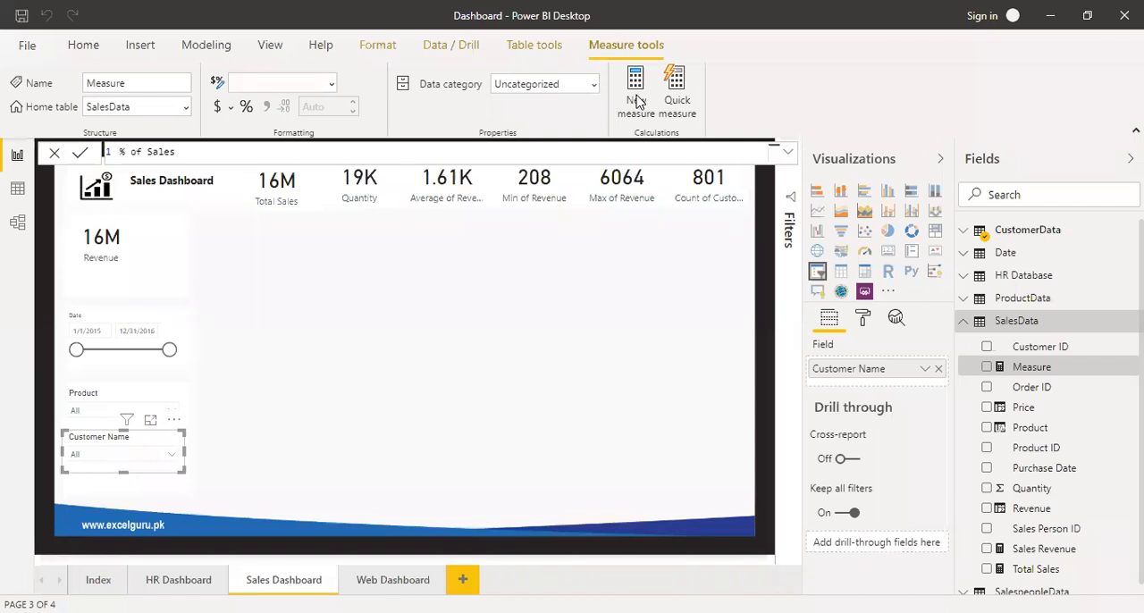
{"action": "type", "text": " divide("}
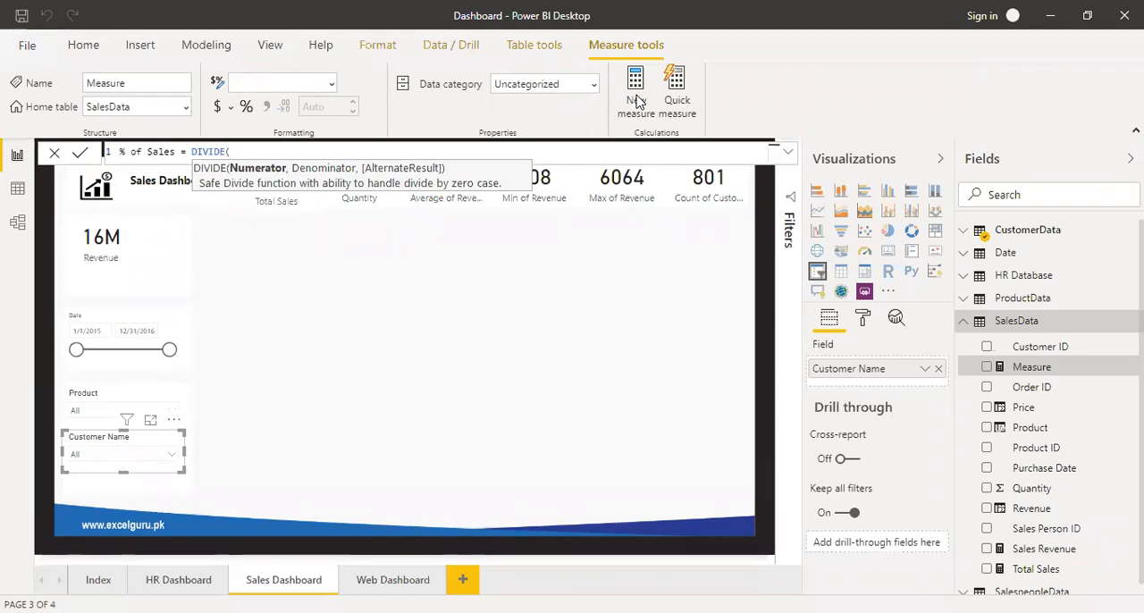
Define the % of Sales measure as DIVIDE([Sales Revenue],[Total Sales],0) and commit the formula.
{"action": "type", "text": "[sa"}
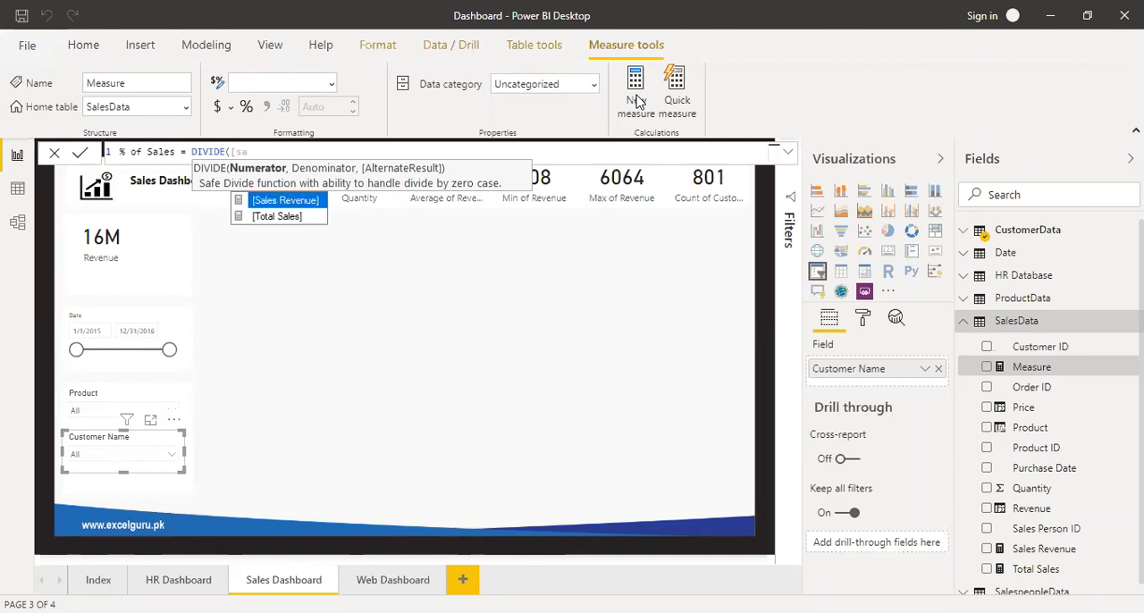
{"action": "key", "text": "Tab"}
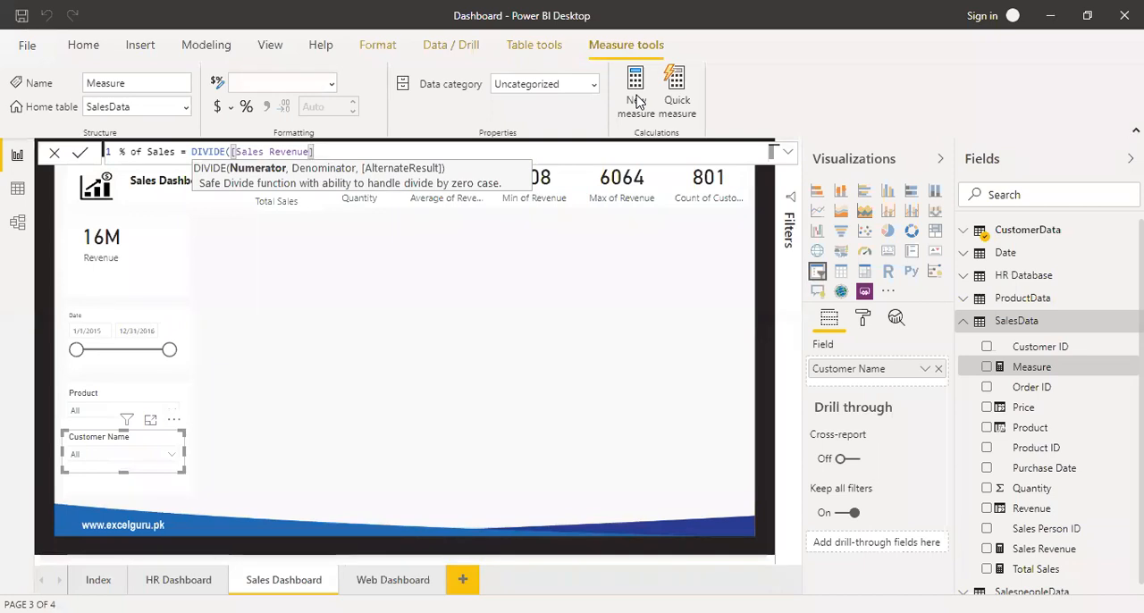
{"action": "type", "text": ","}
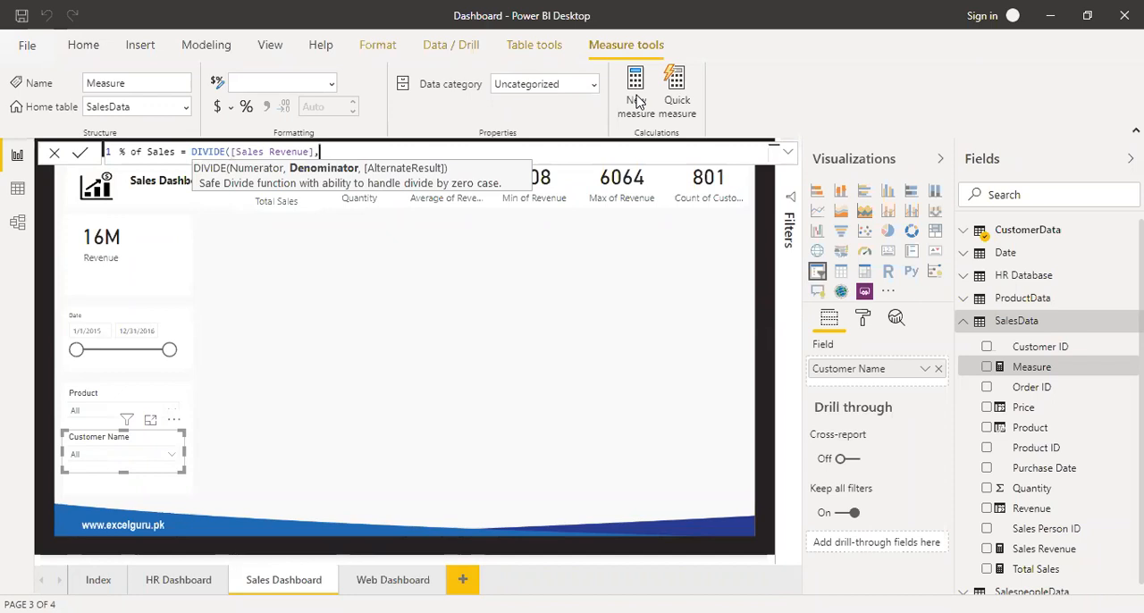
{"action": "type", "text": "["}
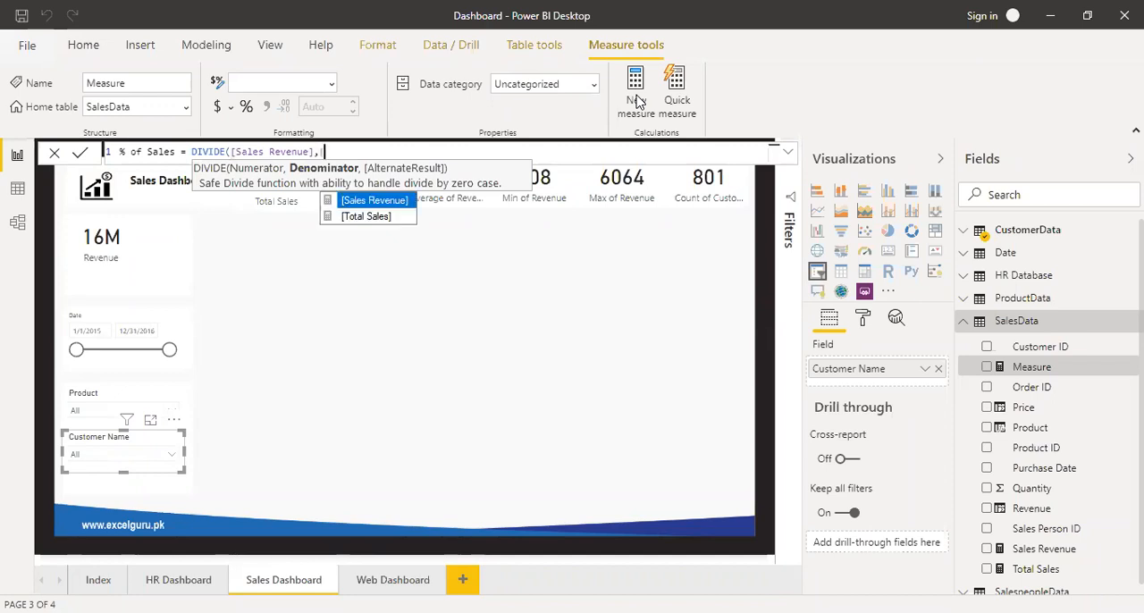
{"action": "key", "text": "Down"}
{"action": "key", "text": "Tab"}
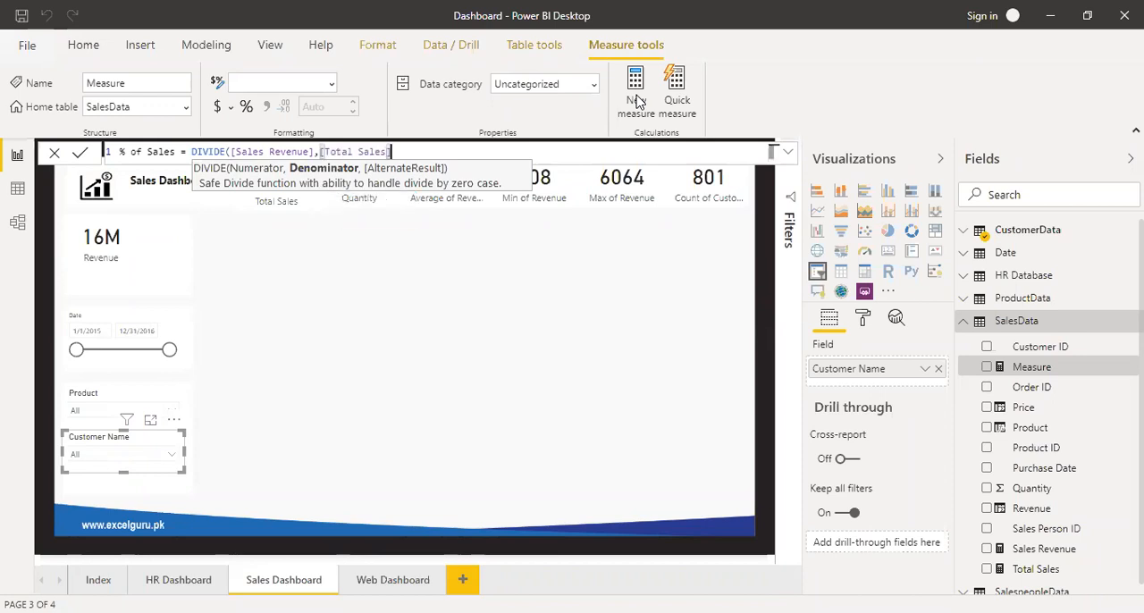
{"action": "type", "text": ","}
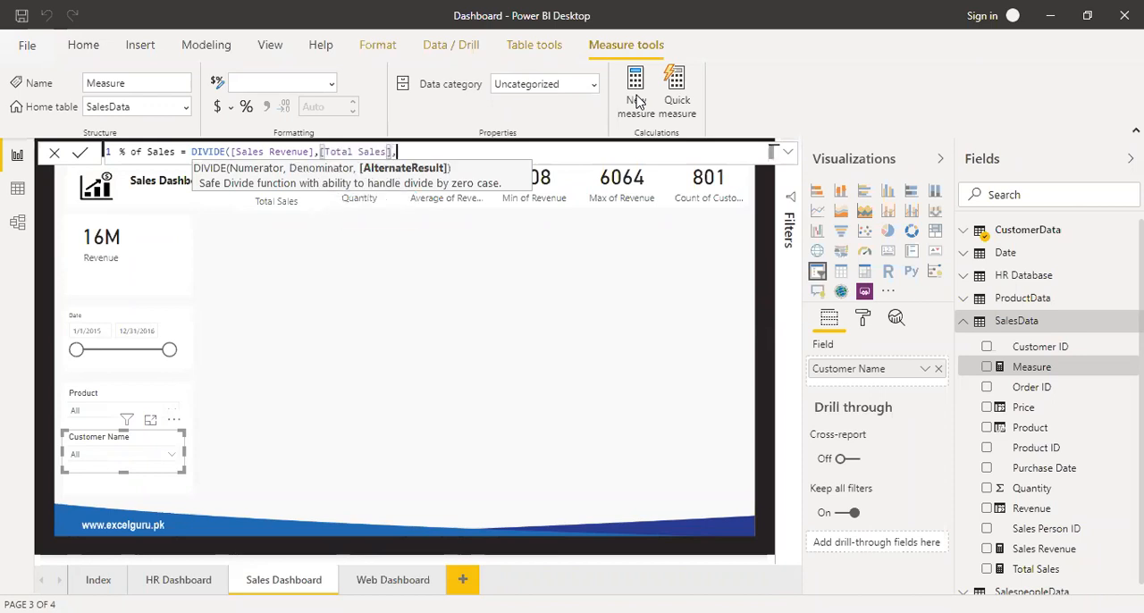
{"action": "type", "text": "0"}
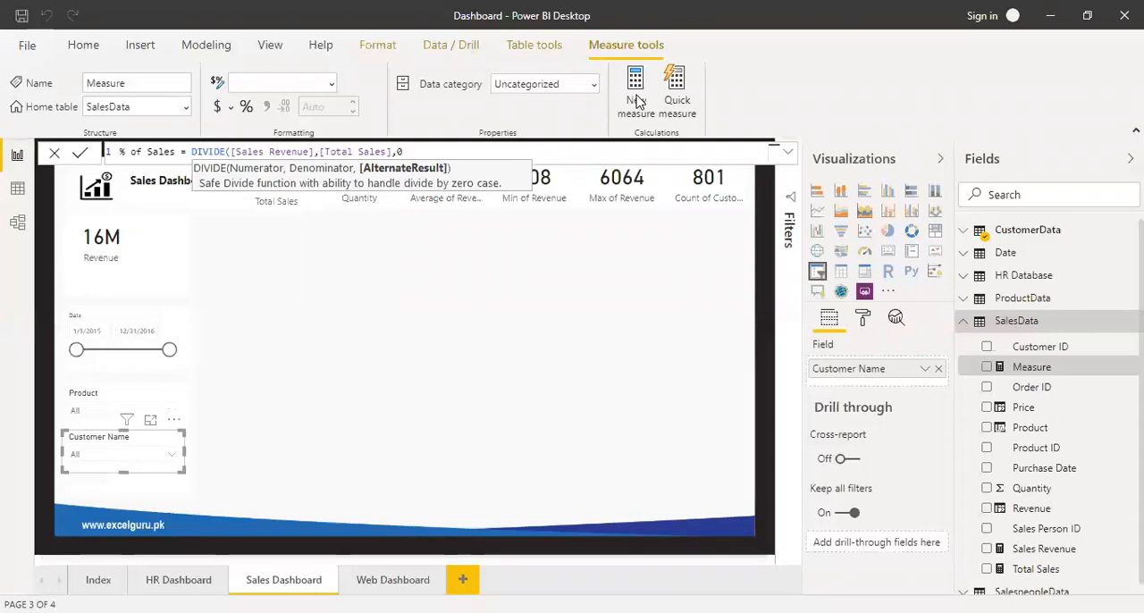
{"action": "type", "text": ")"}
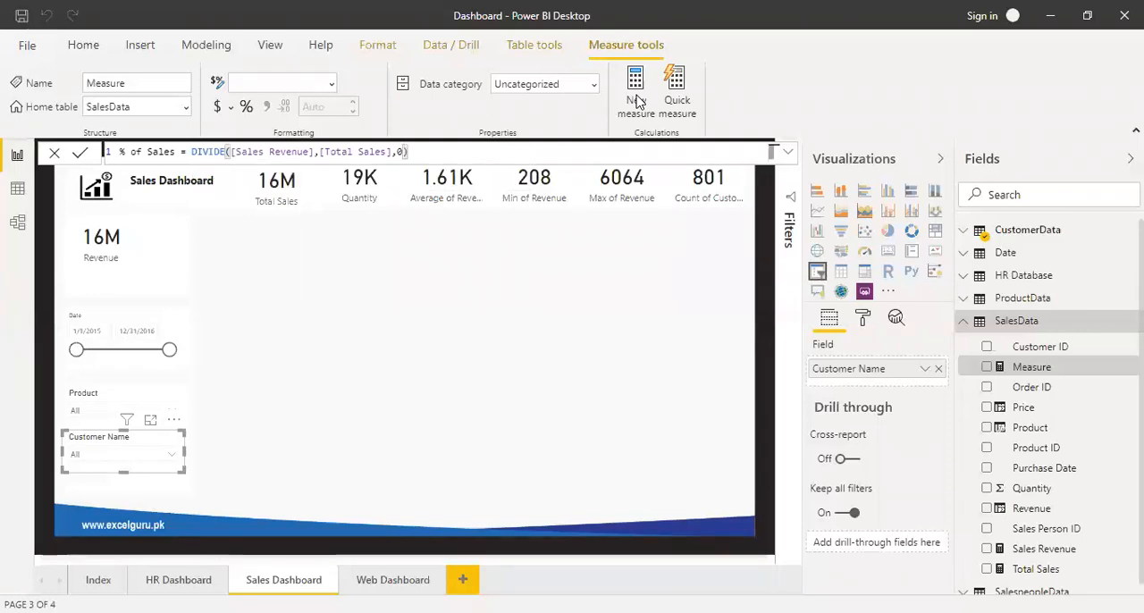
{"action": "key", "text": "Return"}
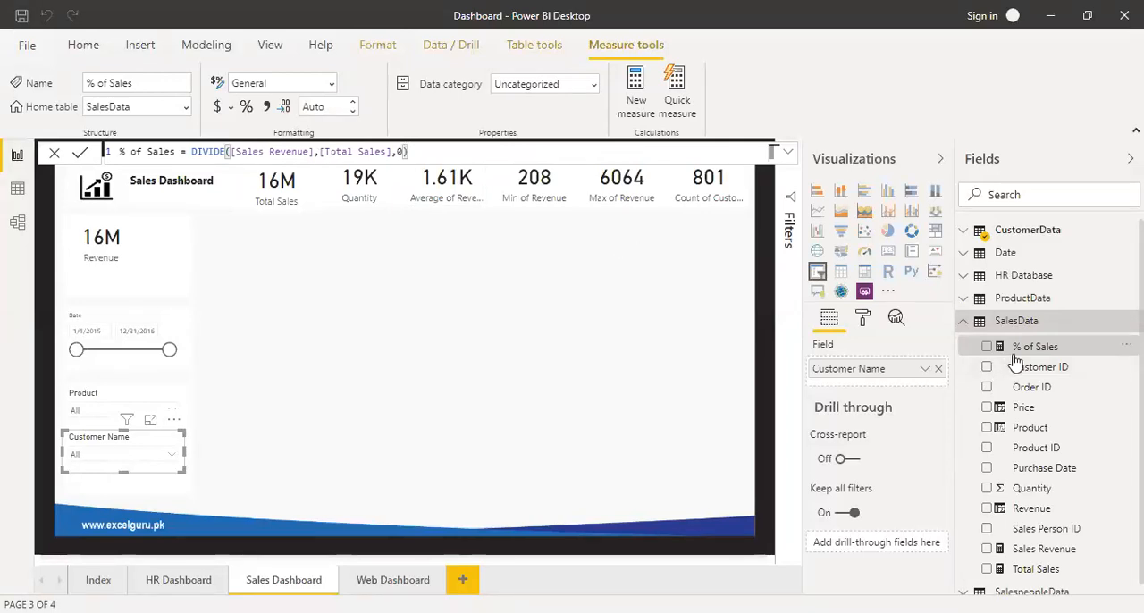
Show the % of Sales measure in a new card on the page and format it as a percentage with one decimal place.
{"action": "left_click_drag", "start_coordinate": [1019, 346], "coordinate": [497, 304]}
{"action": "left_click", "coordinate": [889, 254]}
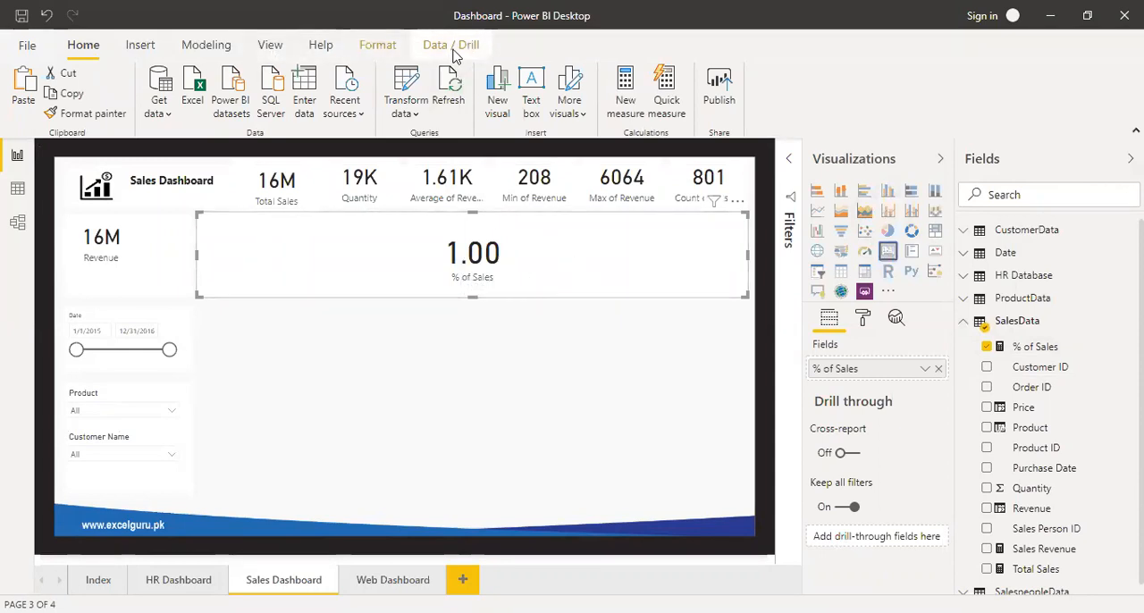
{"action": "left_click", "coordinate": [1046, 351]}
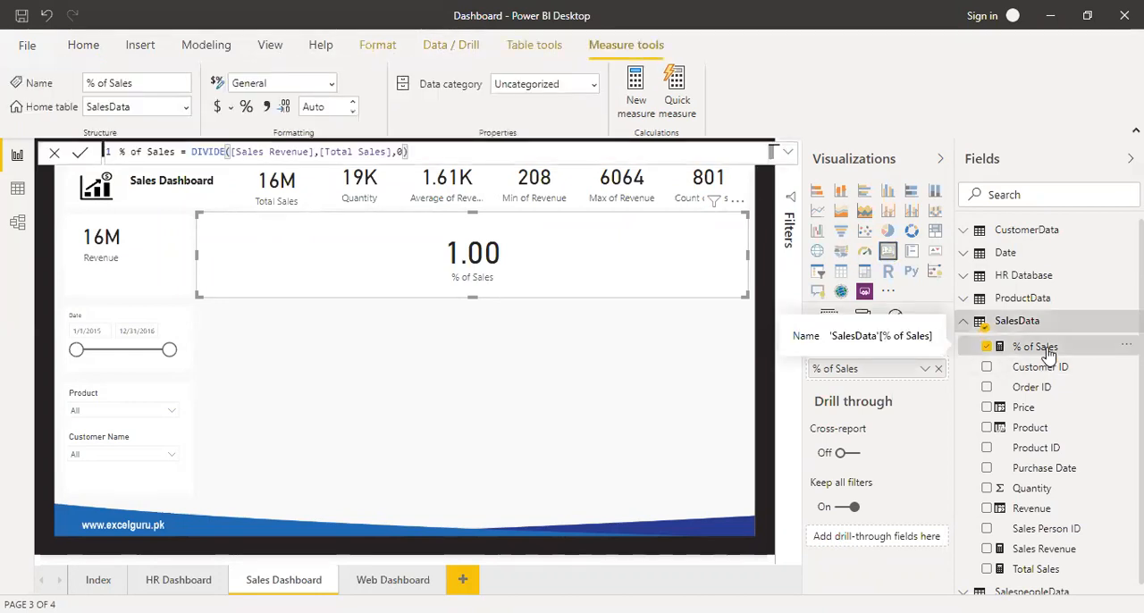
{"action": "left_click", "coordinate": [246, 108]}
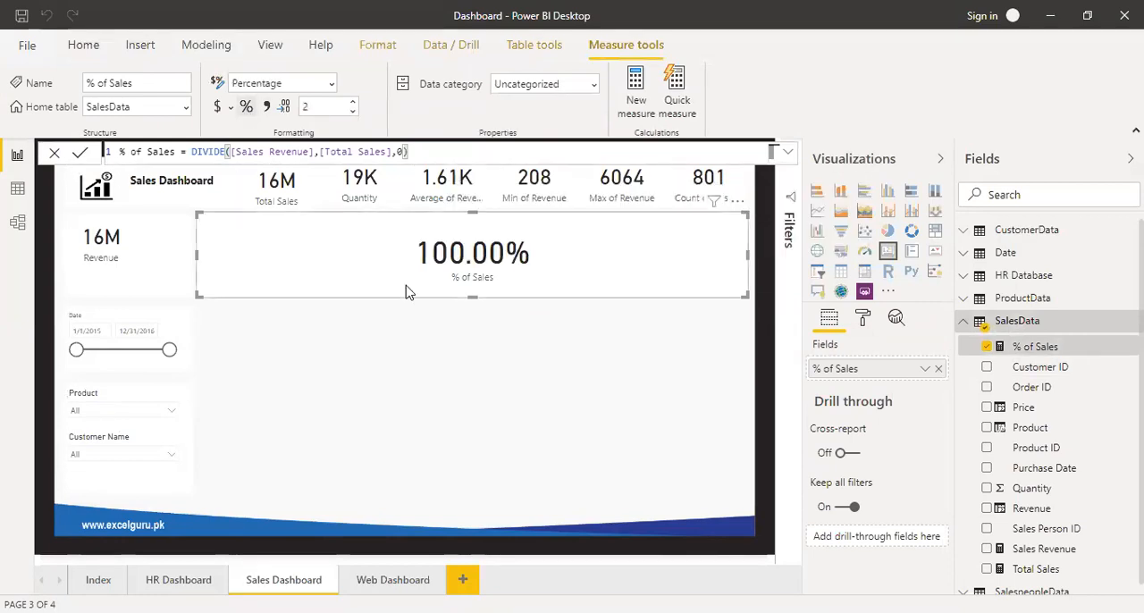
{"action": "left_click", "coordinate": [353, 112]}
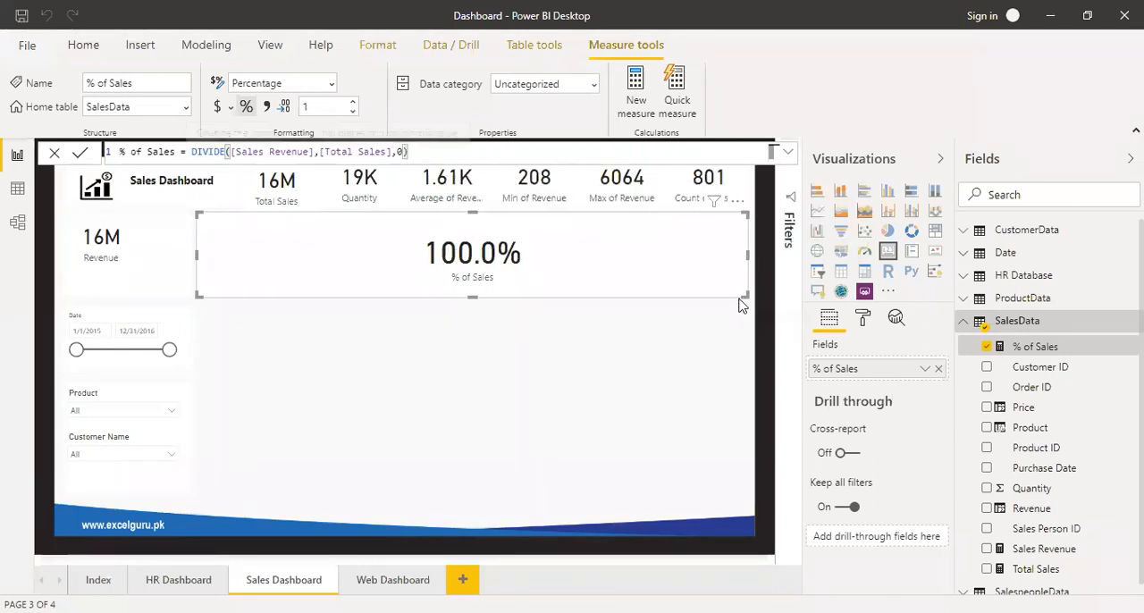
Shrink the % of Sales card to a small tile and set its data label text size to 30 pt.
{"action": "left_click_drag", "start_coordinate": [741, 295], "coordinate": [315, 283]}
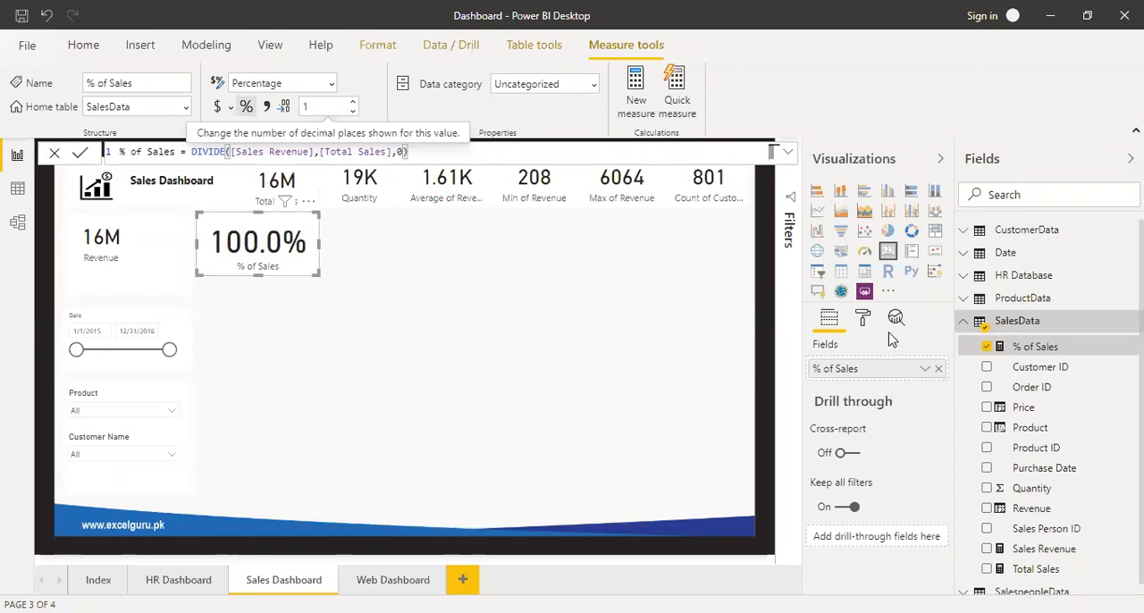
{"action": "left_click", "coordinate": [863, 319]}
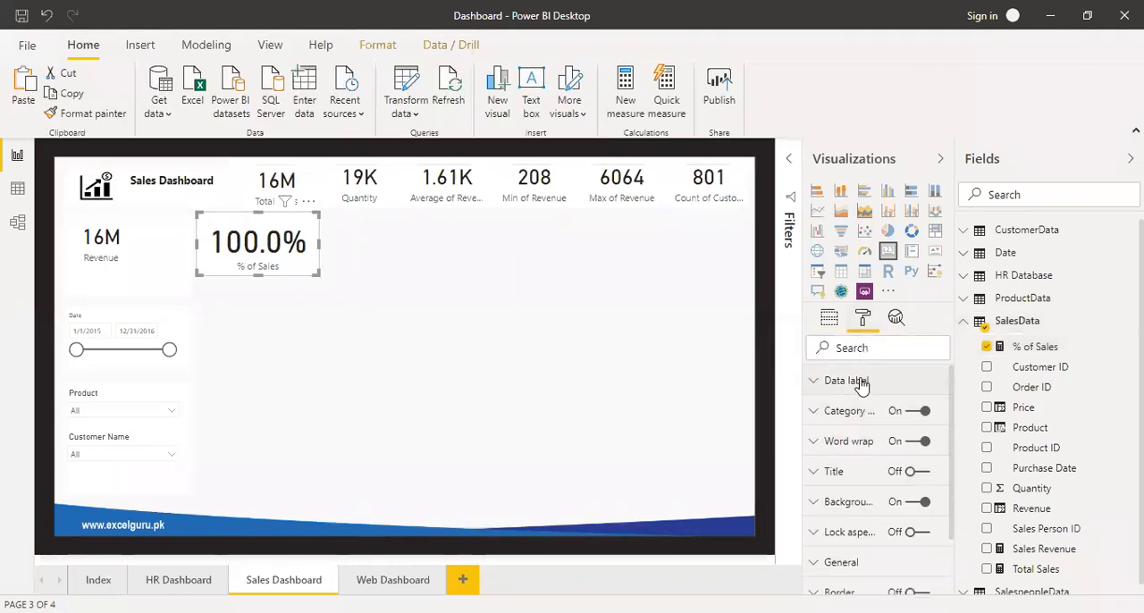
{"action": "left_click", "coordinate": [858, 382]}
{"action": "scroll", "coordinate": [846, 569], "scroll_direction": "down", "scroll_amount": 2}
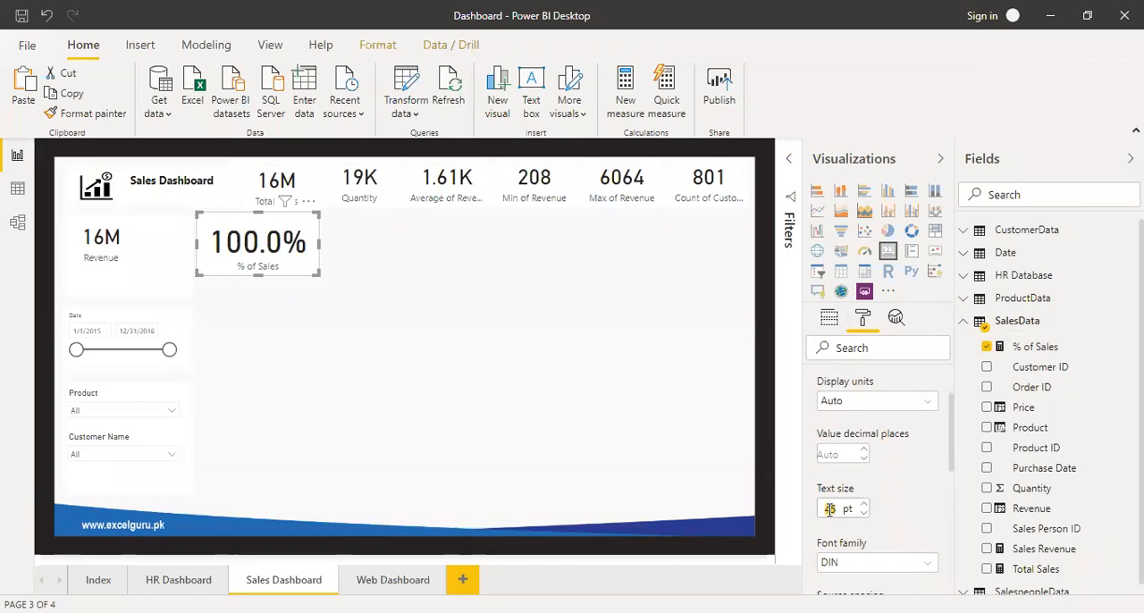
{"action": "type", "text": "30"}
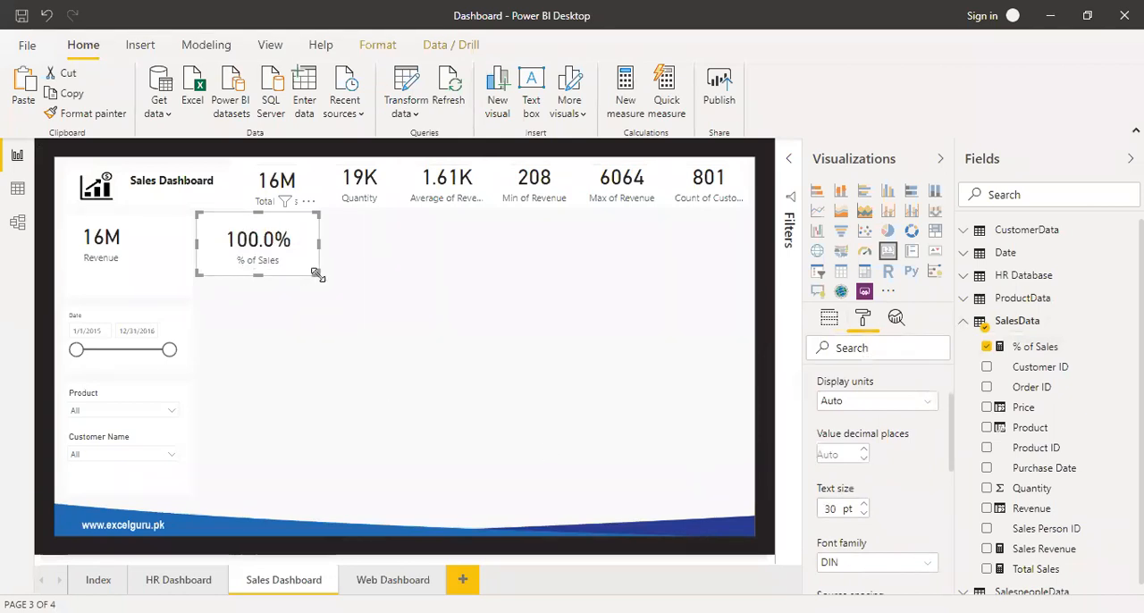
Place the % of Sales card beside the Revenue card above the Date slicer, with its background turned off.
{"action": "mouse_move", "coordinate": [271, 243]}
{"action": "left_mouse_down"}
{"action": "mouse_move", "coordinate": [152, 283]}
{"action": "mouse_move", "coordinate": [165, 271]}
{"action": "left_mouse_up"}
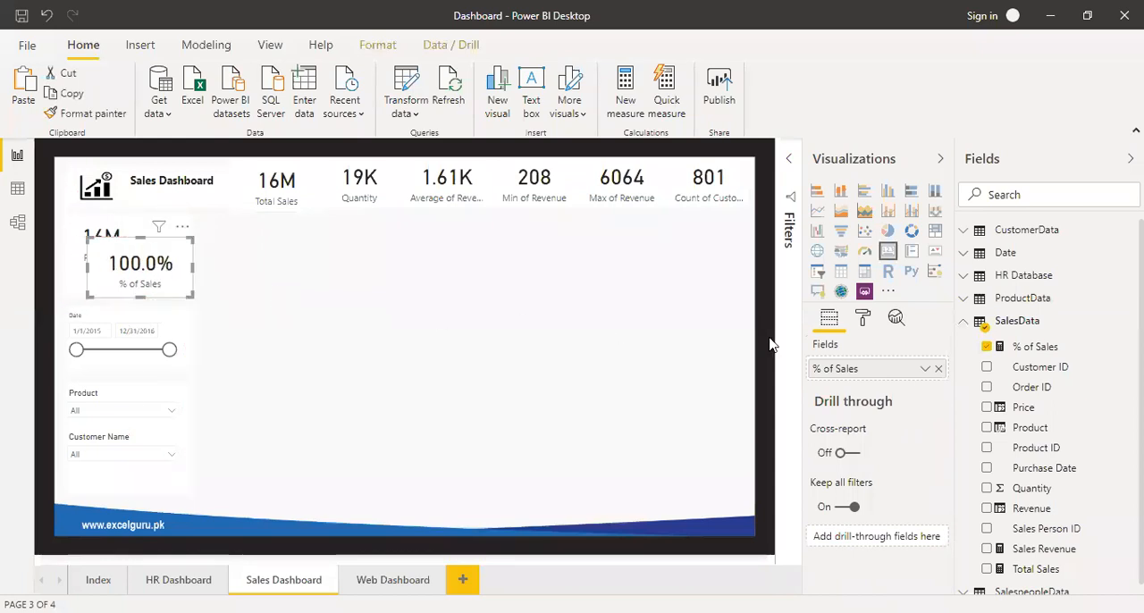
{"action": "left_click", "coordinate": [863, 318]}
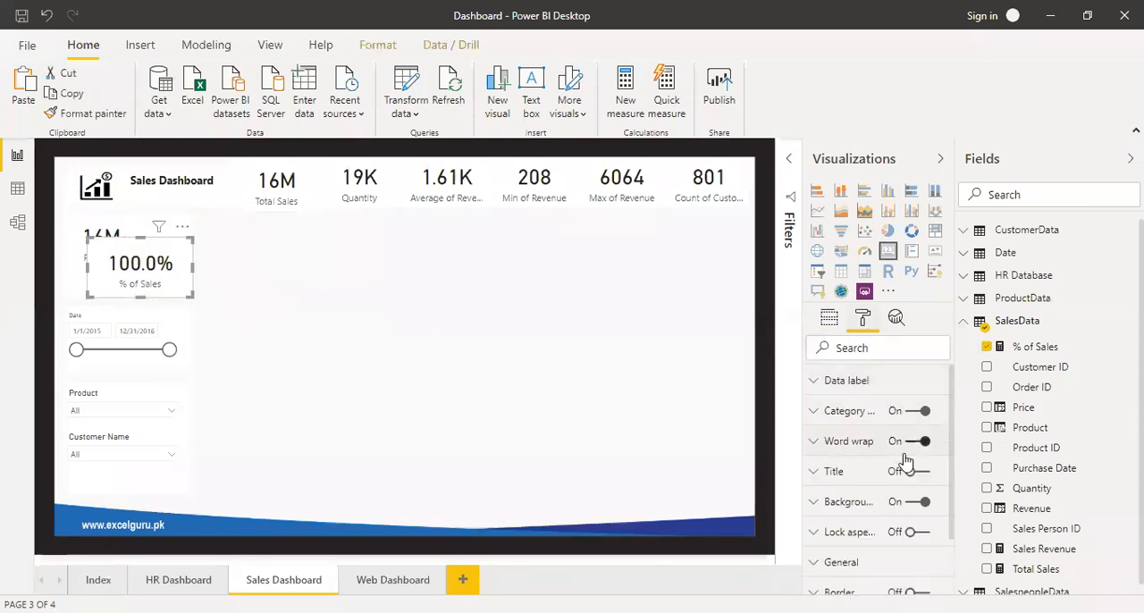
{"action": "left_click", "coordinate": [917, 502]}
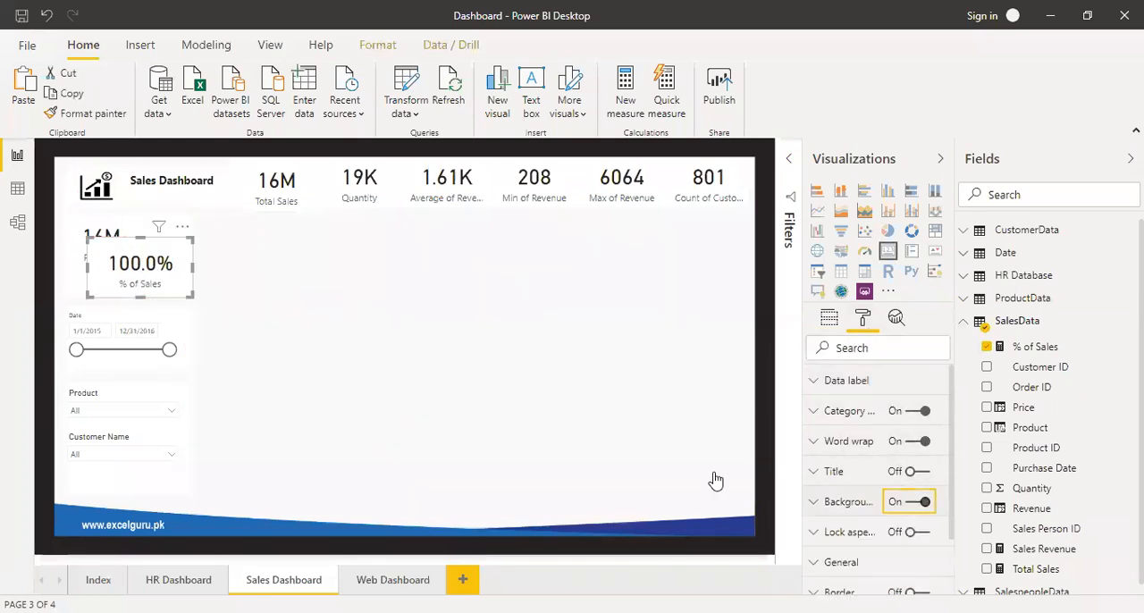
{"action": "left_click", "coordinate": [253, 295]}
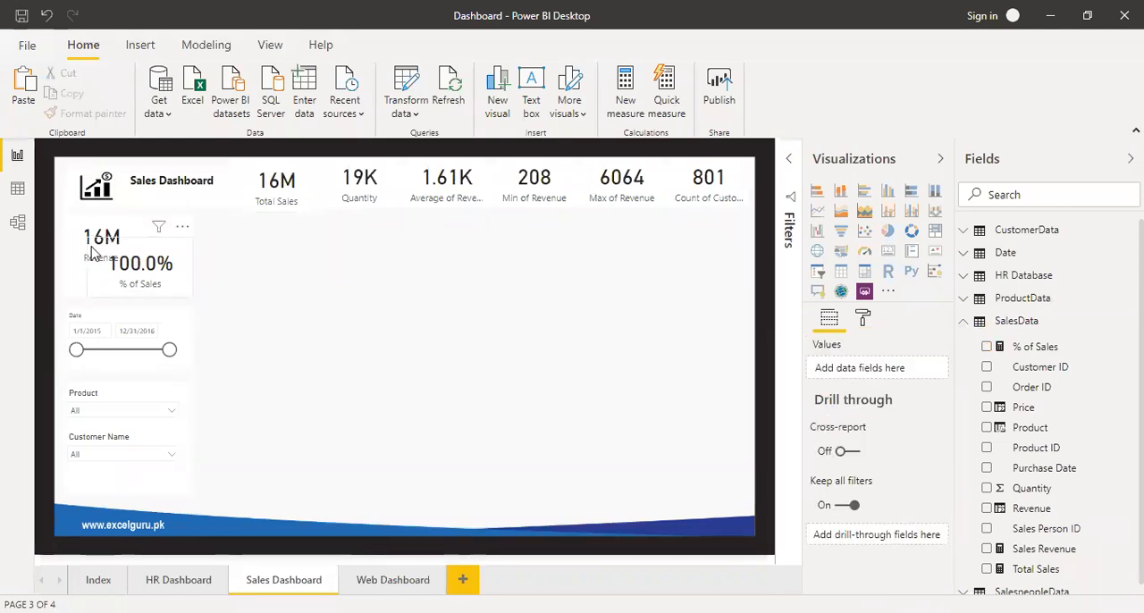
{"action": "left_click_drag", "start_coordinate": [103, 246], "coordinate": [116, 248]}
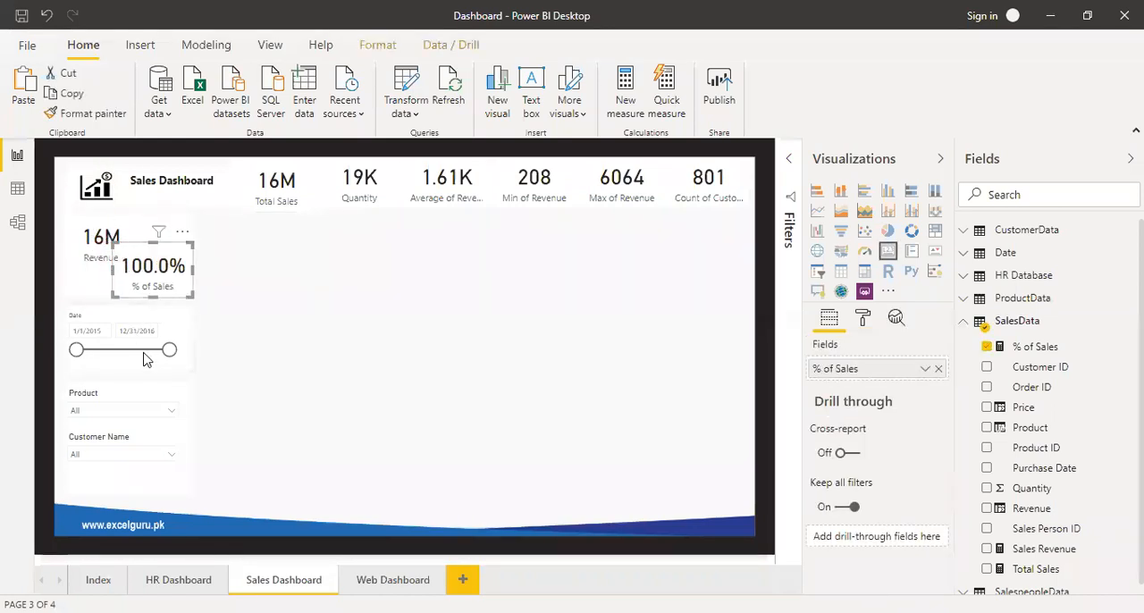
Compare the Revenue, Total Sales and % of Sales cards for Product 1 and Product 10, and clear the Product slicer.
{"action": "left_click", "coordinate": [111, 413]}
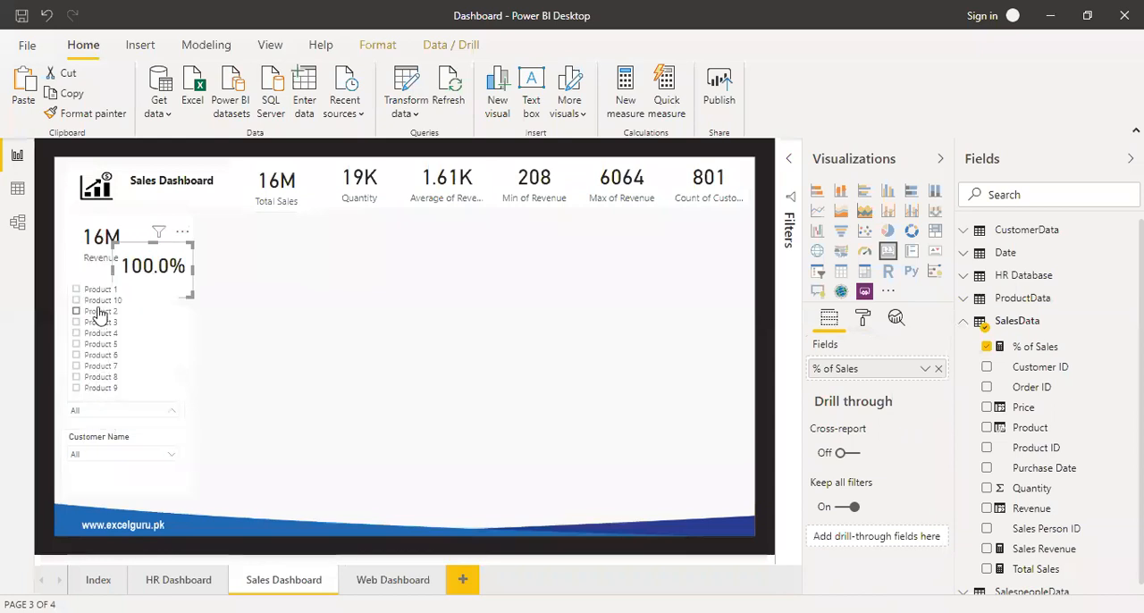
{"action": "left_click", "coordinate": [152, 290]}
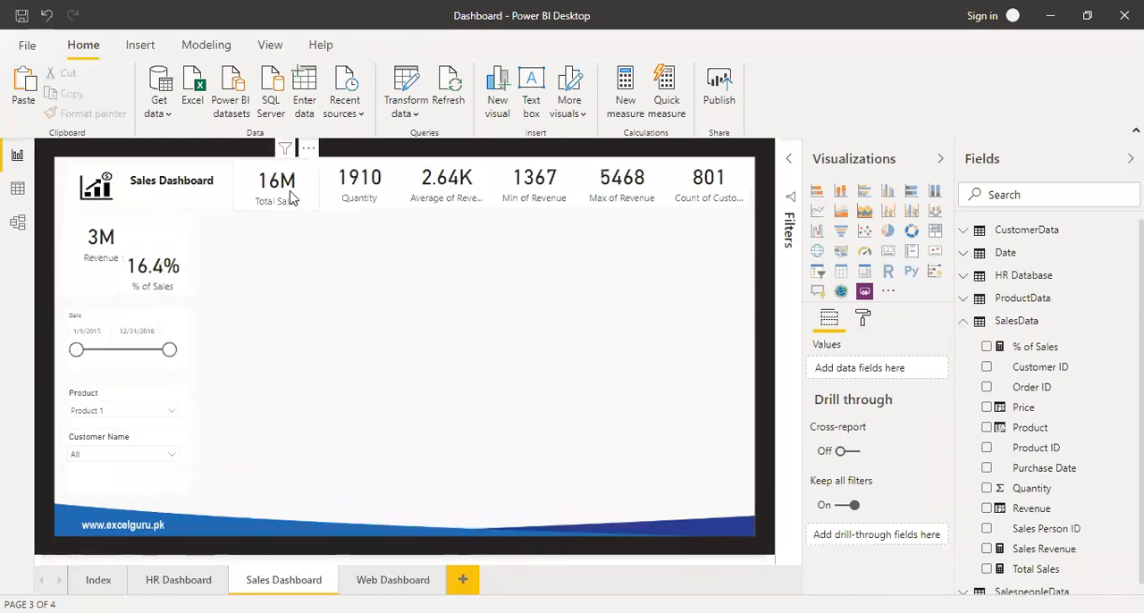
{"action": "left_click", "coordinate": [101, 250]}
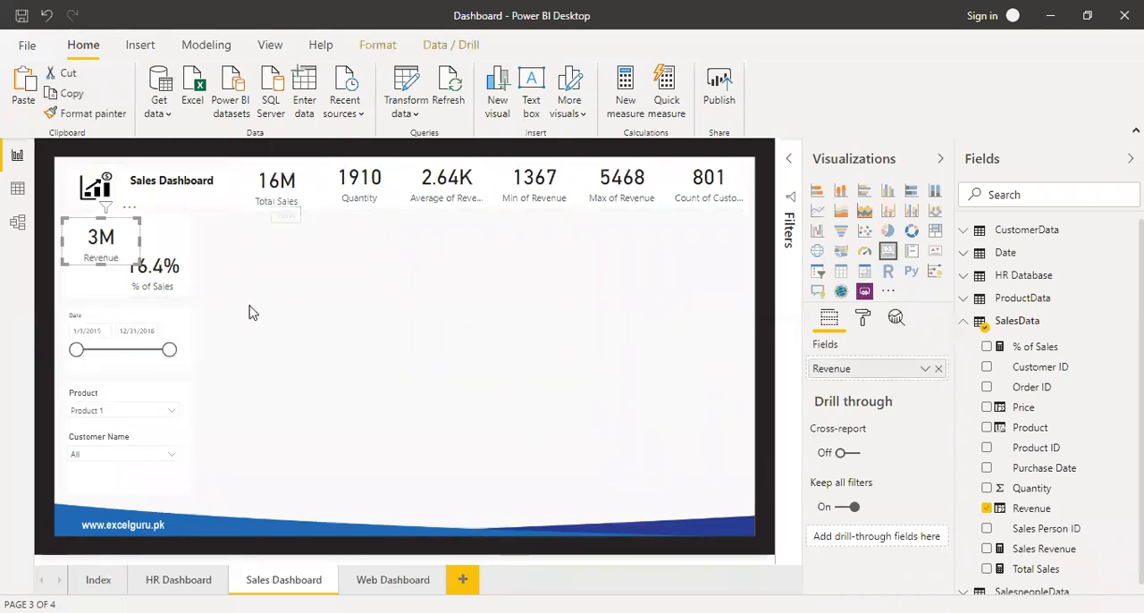
{"action": "left_click", "coordinate": [219, 313]}
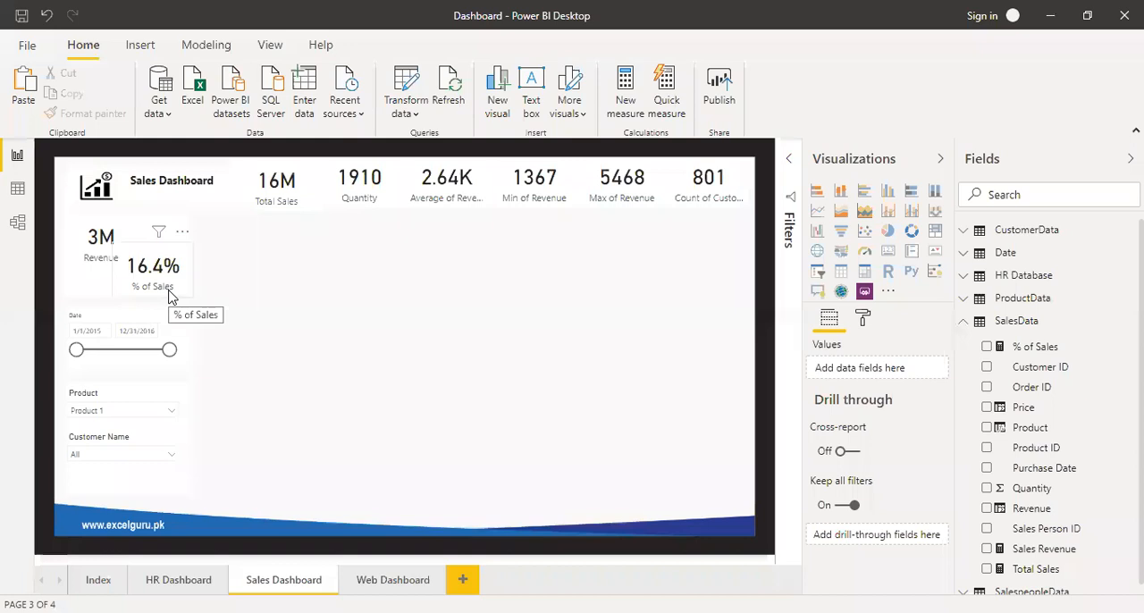
{"action": "left_click", "coordinate": [170, 411]}
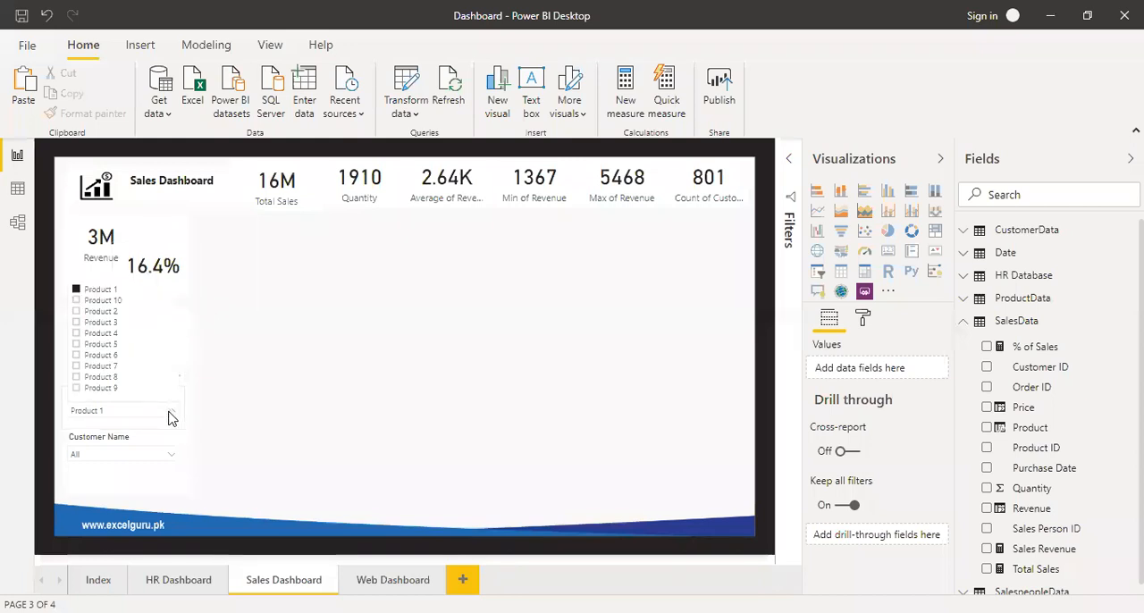
{"action": "left_click", "coordinate": [102, 300]}
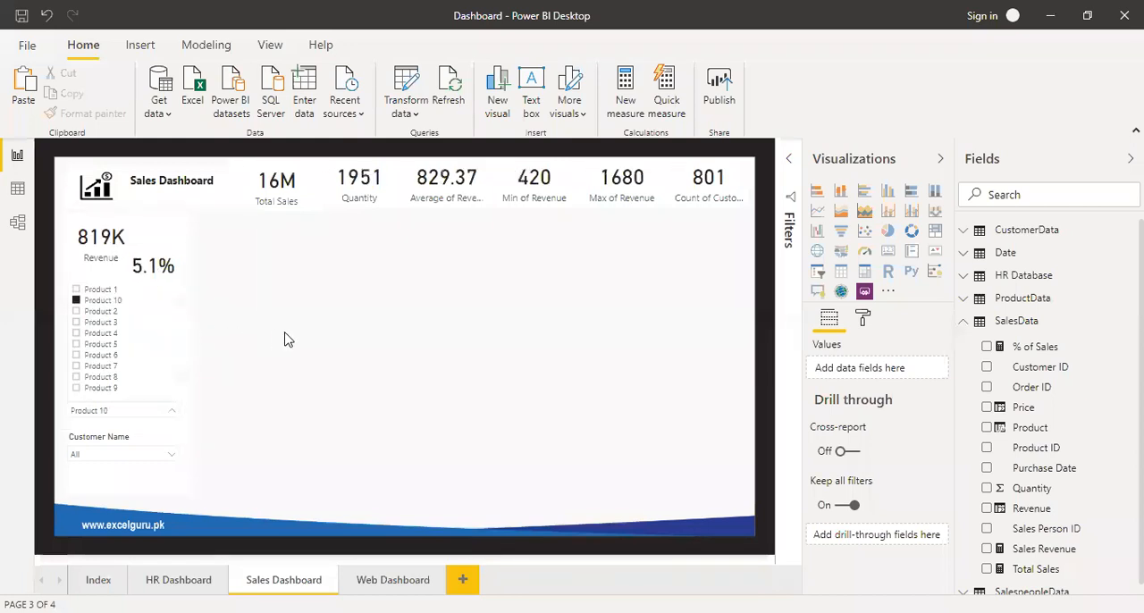
{"action": "mouse_move", "coordinate": [120, 246]}
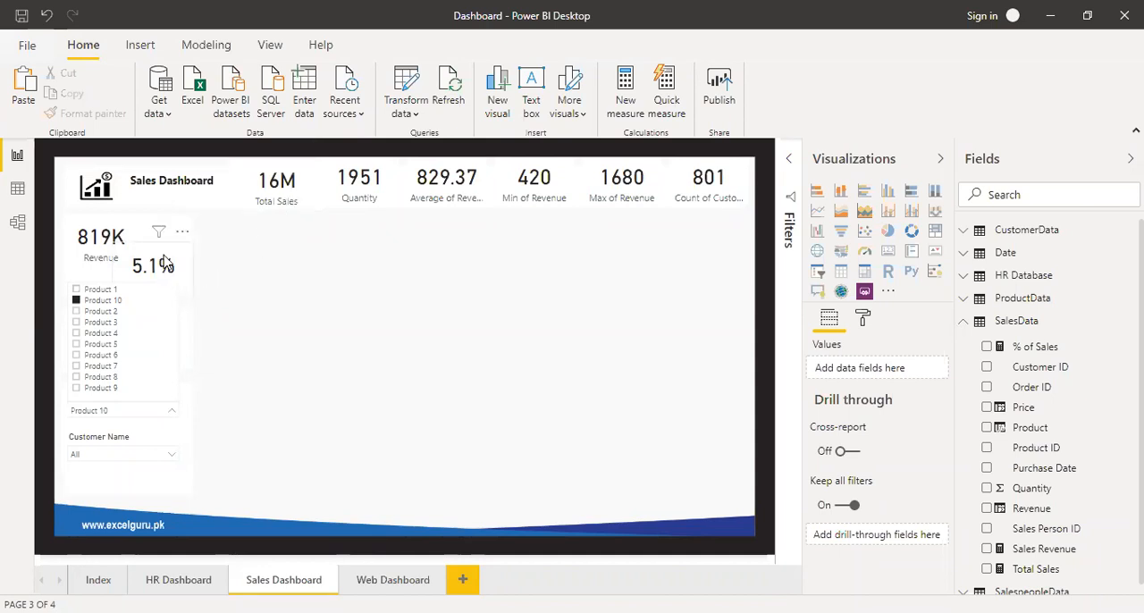
{"action": "left_click", "coordinate": [234, 363]}
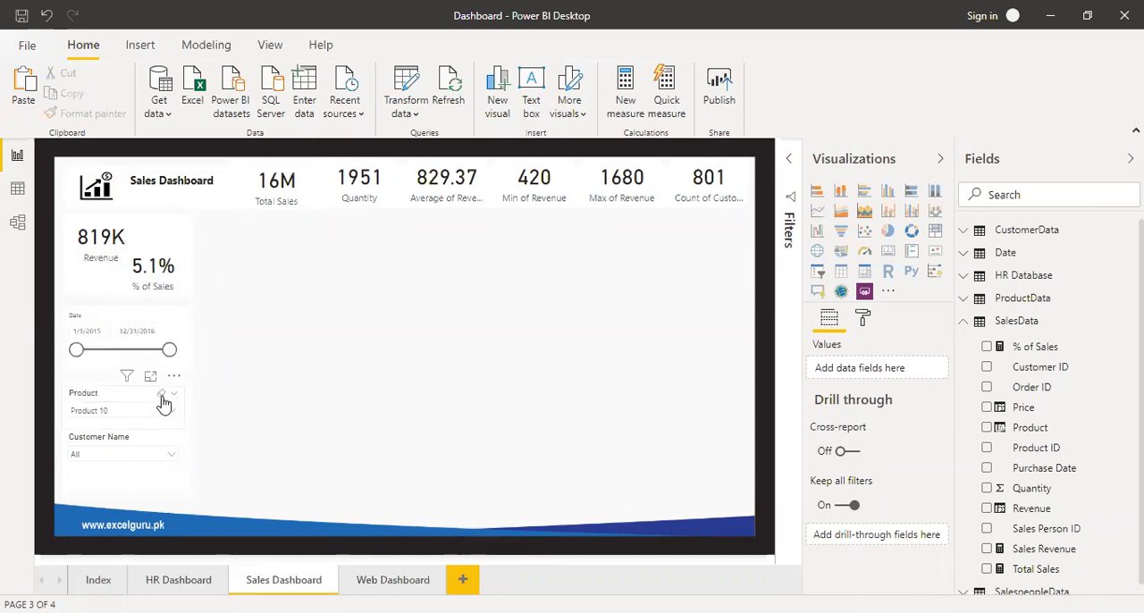
{"action": "left_click", "coordinate": [159, 396]}
{"action": "left_click", "coordinate": [250, 313]}
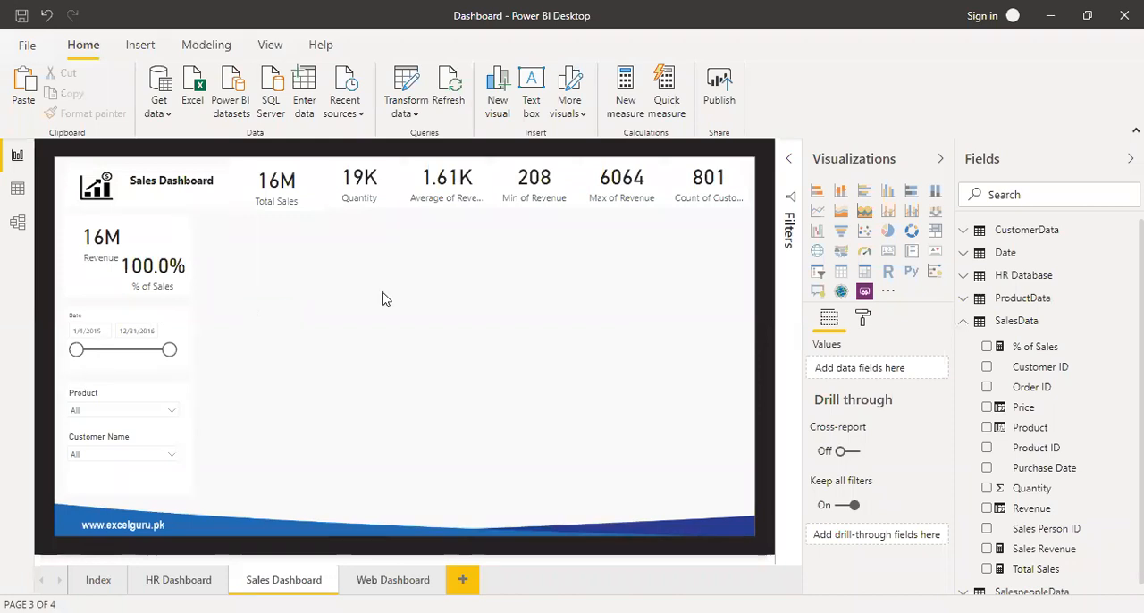
Insert a clustered column chart with Revenue as the value, Year from the Date table as the legend and Product as the axis.
{"action": "left_click", "coordinate": [888, 197]}
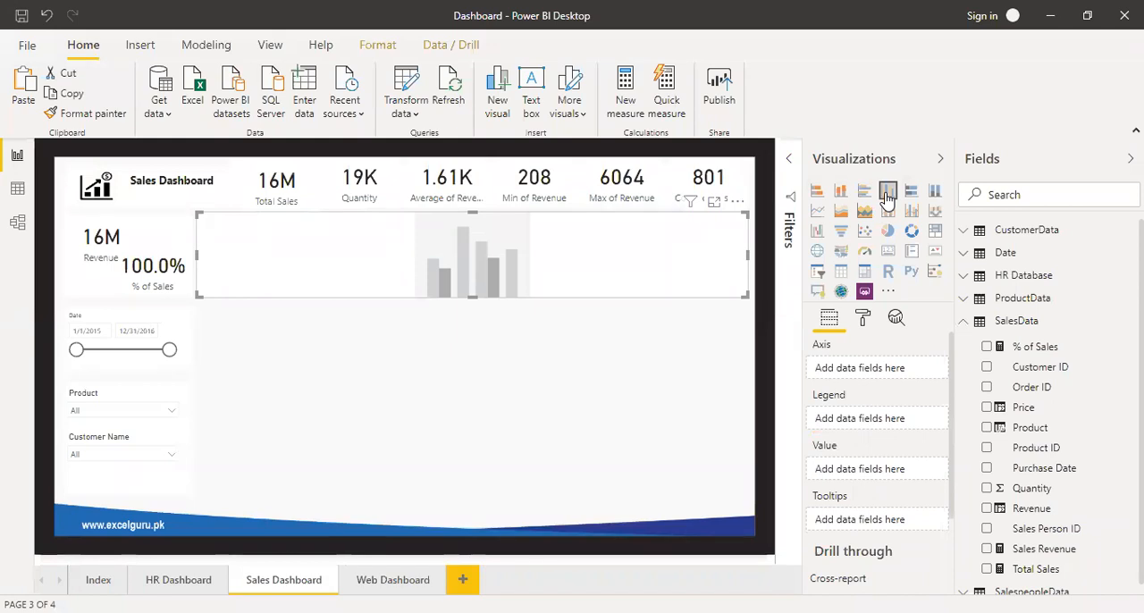
{"action": "scroll", "coordinate": [1099, 451], "scroll_direction": "down", "scroll_amount": 1}
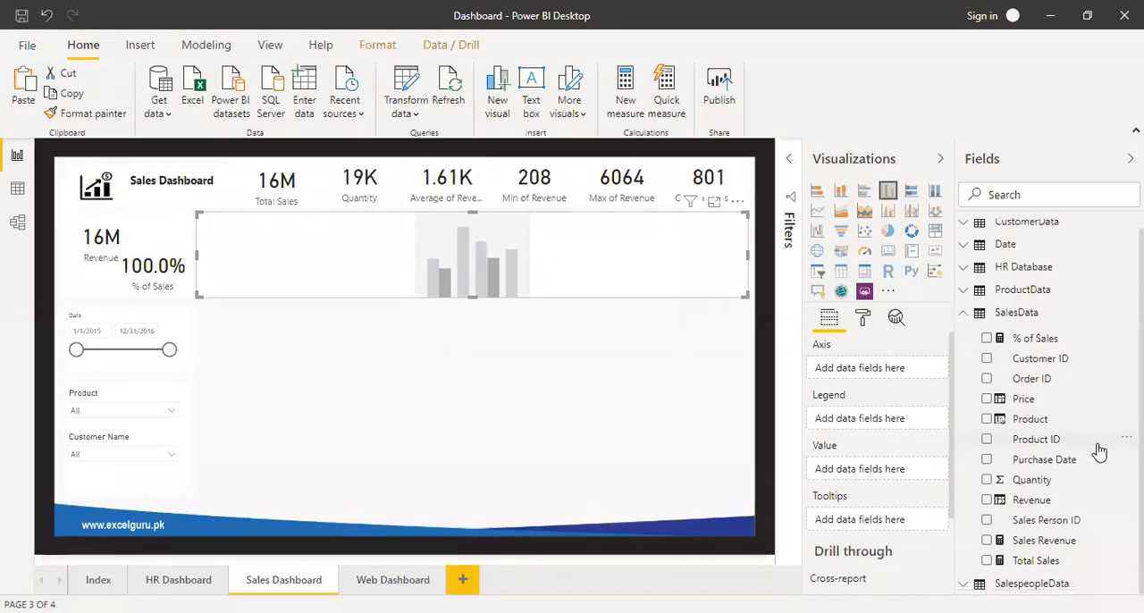
{"action": "left_click_drag", "start_coordinate": [1025, 519], "coordinate": [868, 472]}
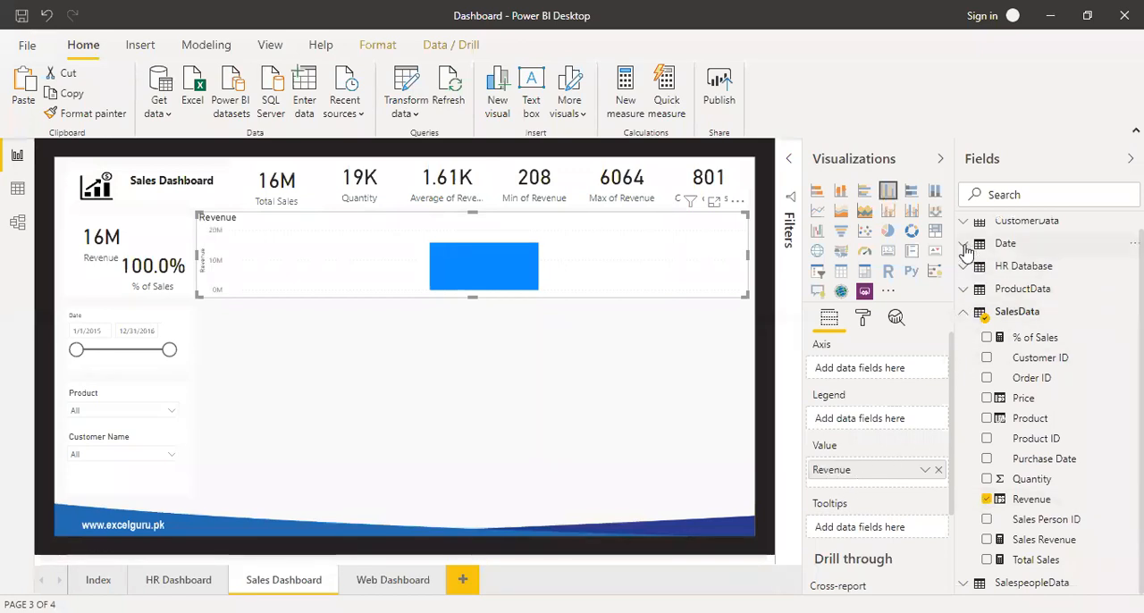
{"action": "left_click", "coordinate": [964, 250]}
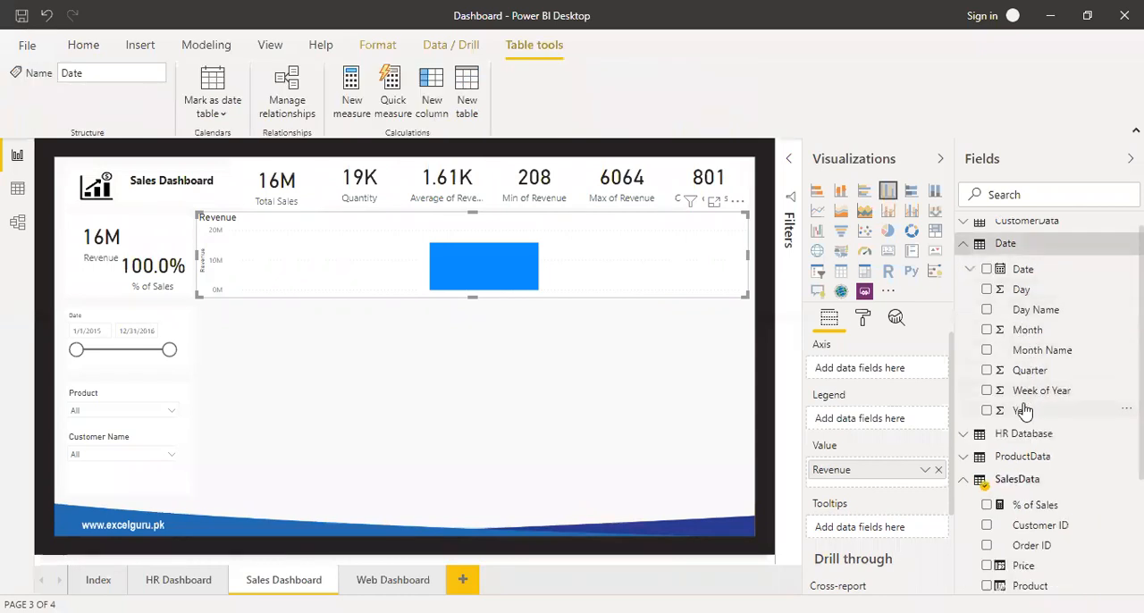
{"action": "left_click_drag", "start_coordinate": [1026, 411], "coordinate": [860, 423]}
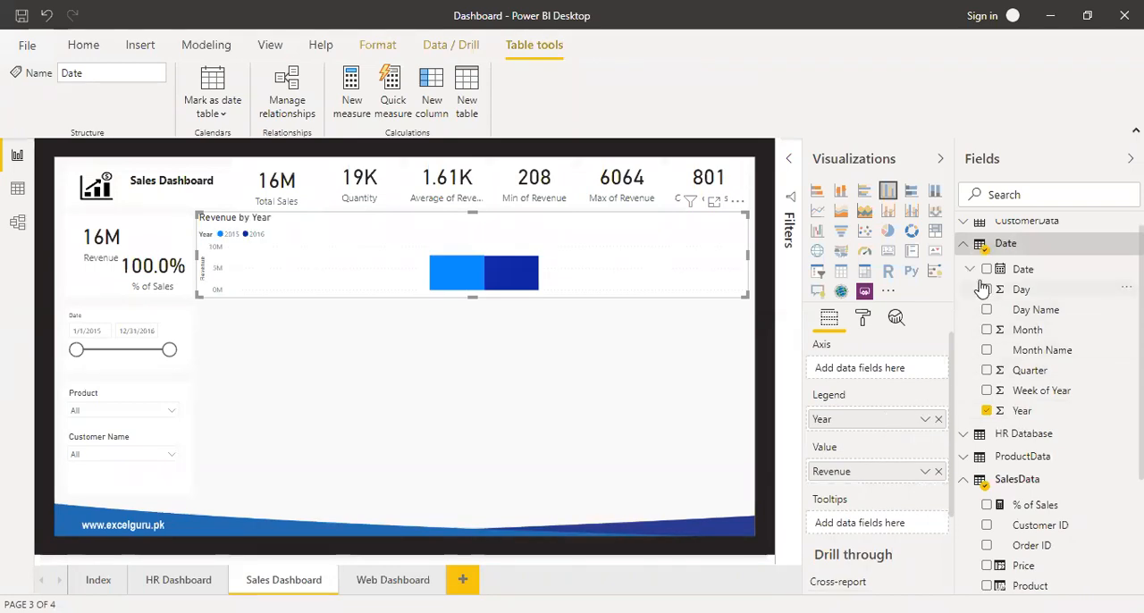
{"action": "left_click", "coordinate": [963, 243]}
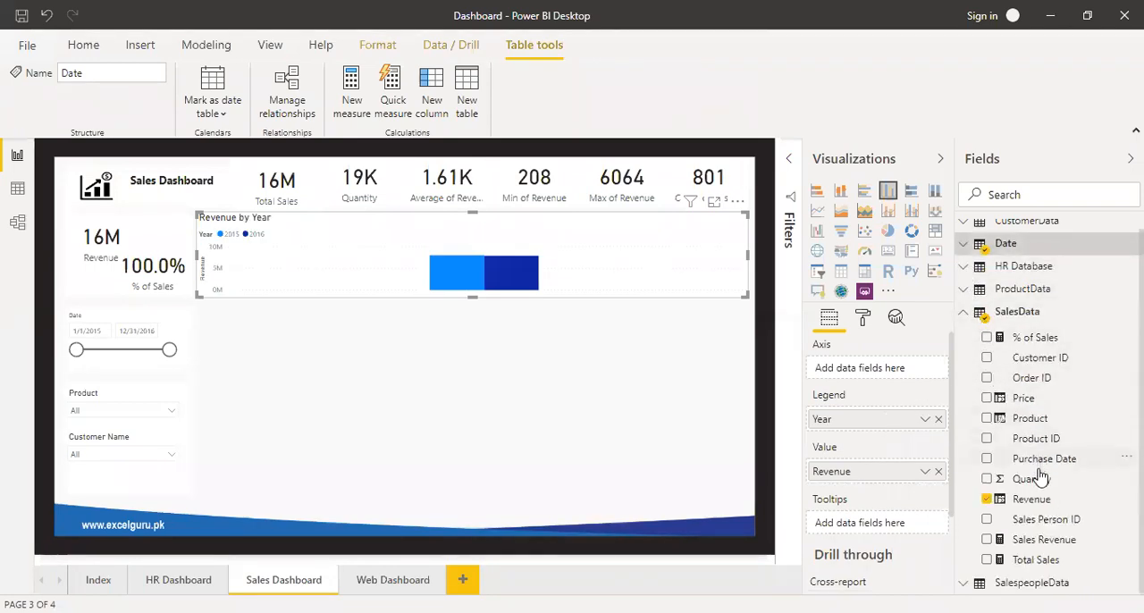
{"action": "left_click_drag", "start_coordinate": [1033, 427], "coordinate": [863, 376]}
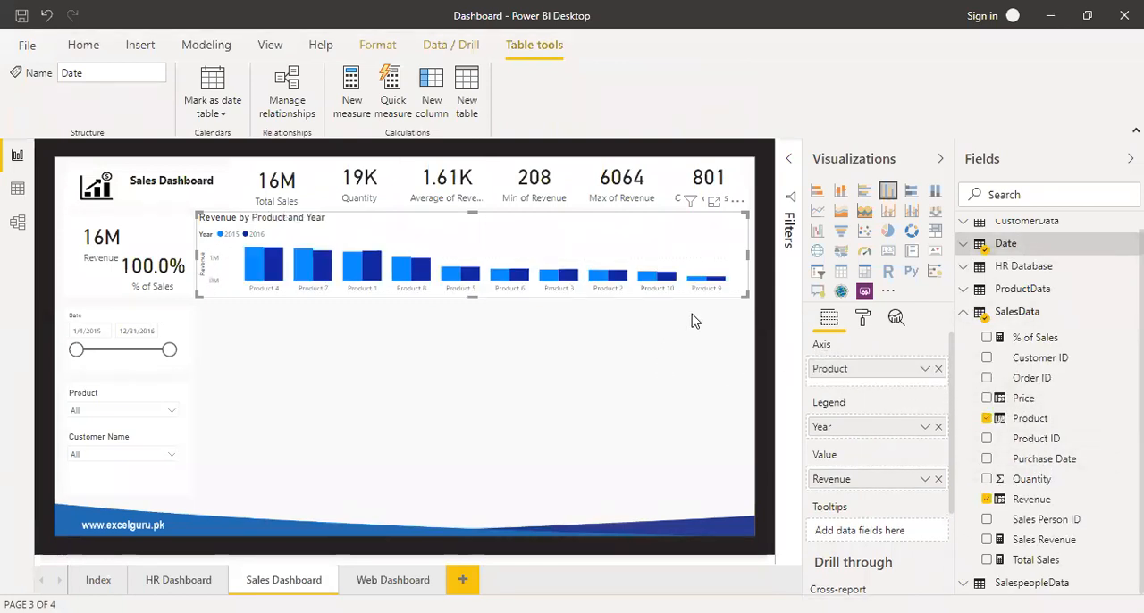
Resize the Revenue by Product and Year chart to span from the Total Sales card to the Average of Revenue card, and turn on its data labels.
{"action": "left_click_drag", "start_coordinate": [742, 296], "coordinate": [489, 356]}
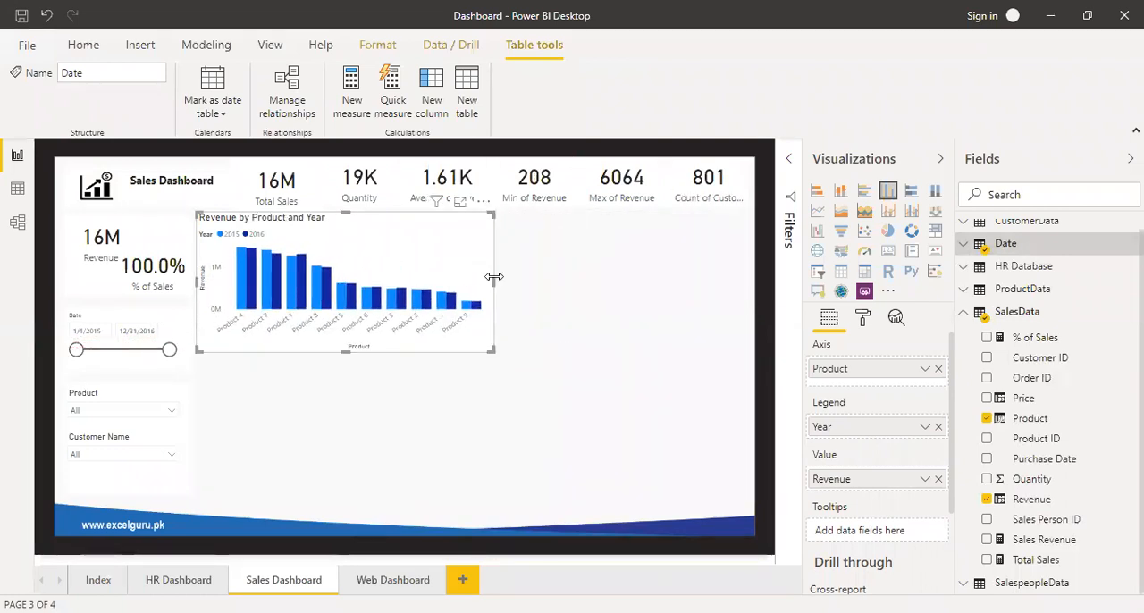
{"action": "left_click", "coordinate": [461, 204]}
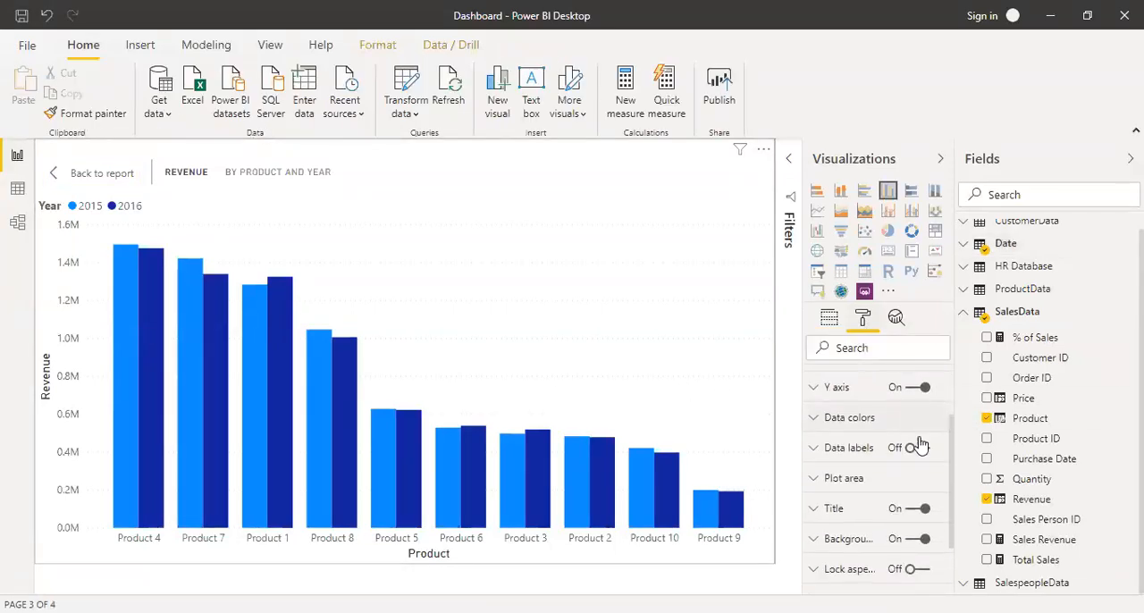
{"action": "left_click", "coordinate": [919, 446]}
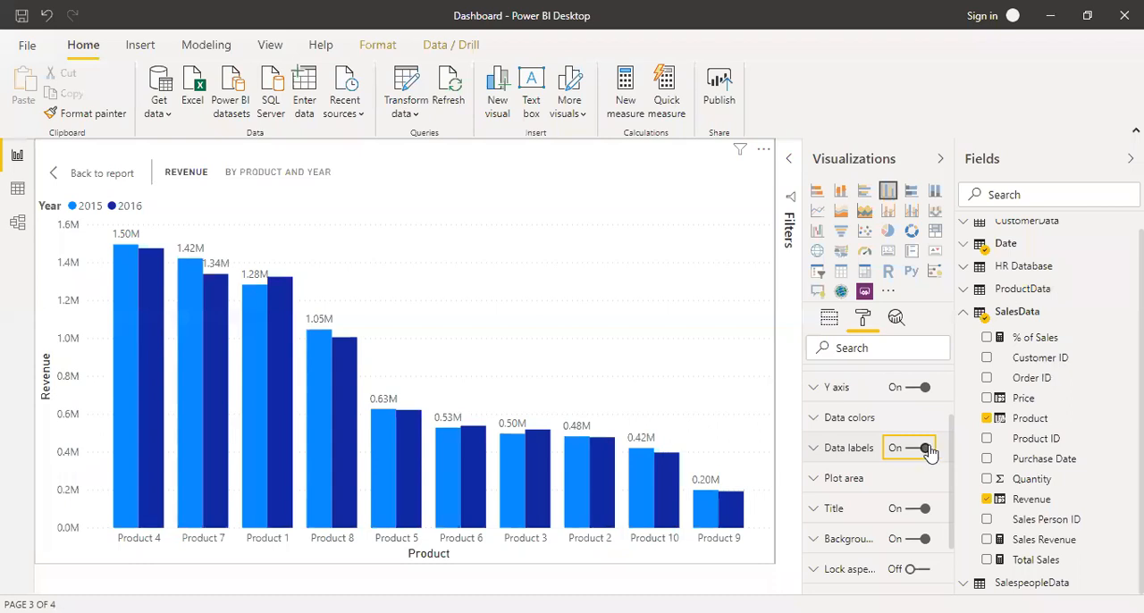
{"action": "left_click", "coordinate": [106, 174]}
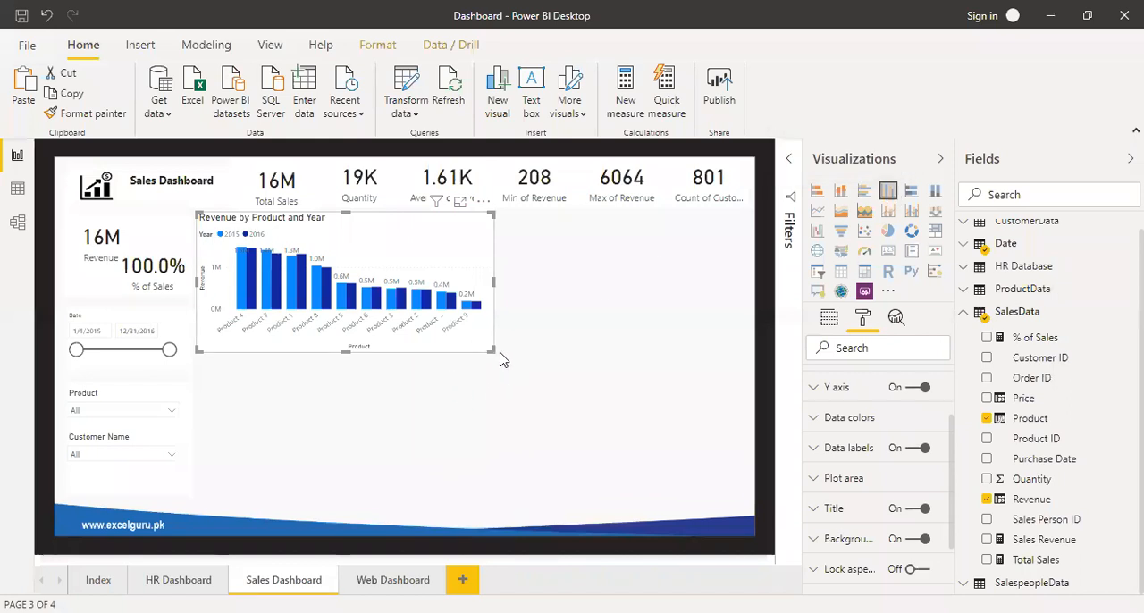
{"action": "left_click_drag", "start_coordinate": [478, 352], "coordinate": [445, 350]}
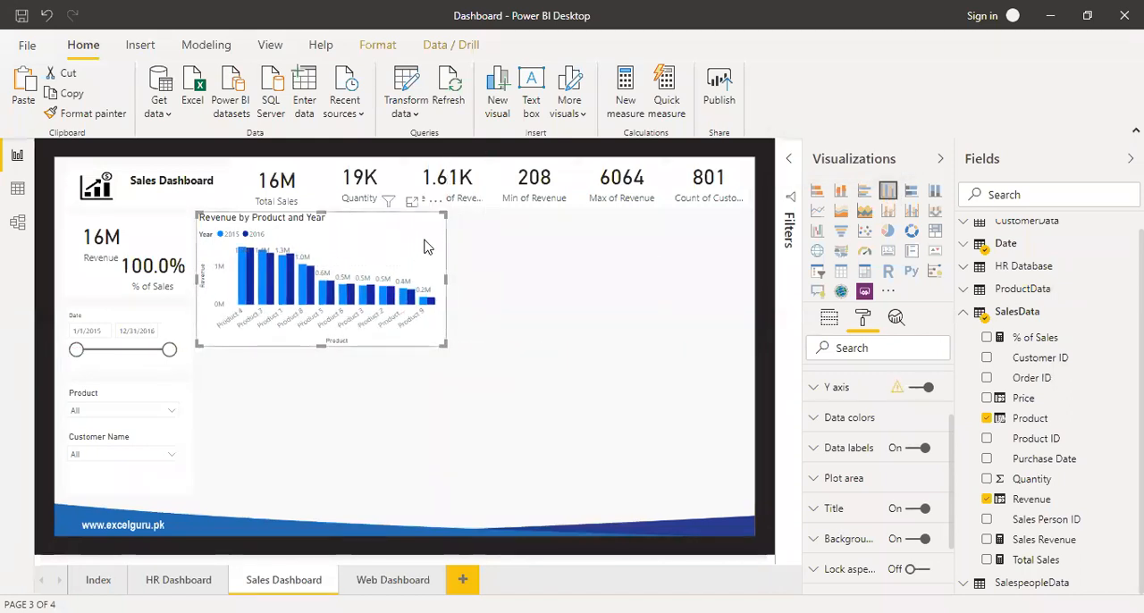
Duplicate the Revenue by Product and Year chart and place the copy directly below the original.
{"action": "key", "text": "ctrl+c"}
{"action": "key", "text": "ctrl+v"}
{"action": "left_click_drag", "start_coordinate": [424, 245], "coordinate": [418, 380]}
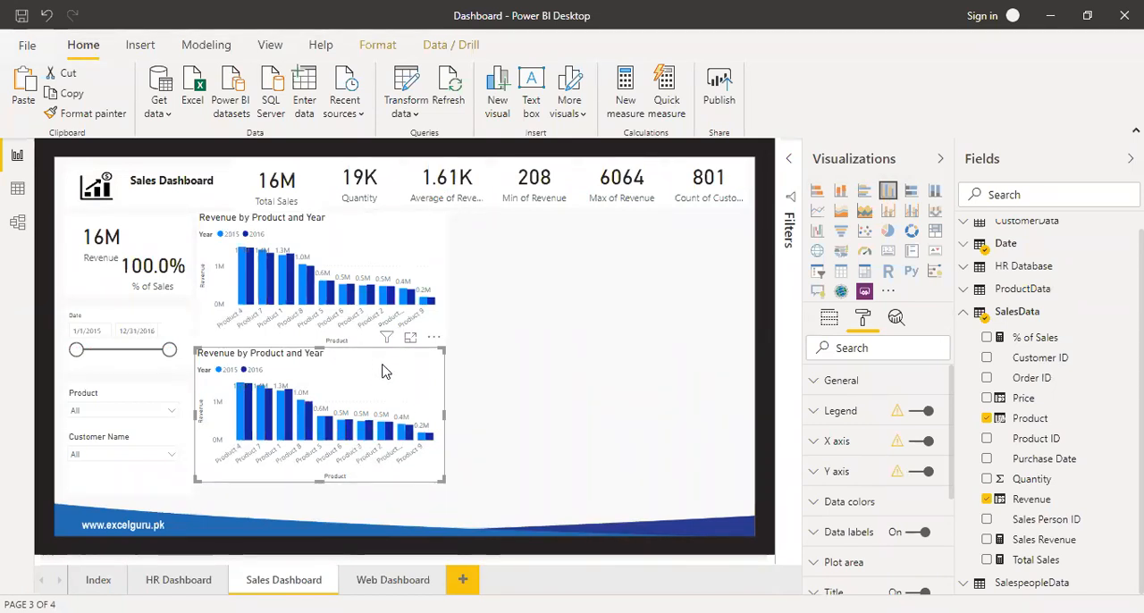
Adjust the lower chart copy's position and size, and convert it to a line and clustered column chart with Quantity as line values.
{"action": "left_click_drag", "start_coordinate": [382, 367], "coordinate": [382, 375]}
{"action": "mouse_move", "coordinate": [444, 488]}
{"action": "left_mouse_down"}
{"action": "mouse_move", "coordinate": [451, 504]}
{"action": "mouse_move", "coordinate": [446, 495]}
{"action": "left_mouse_up"}
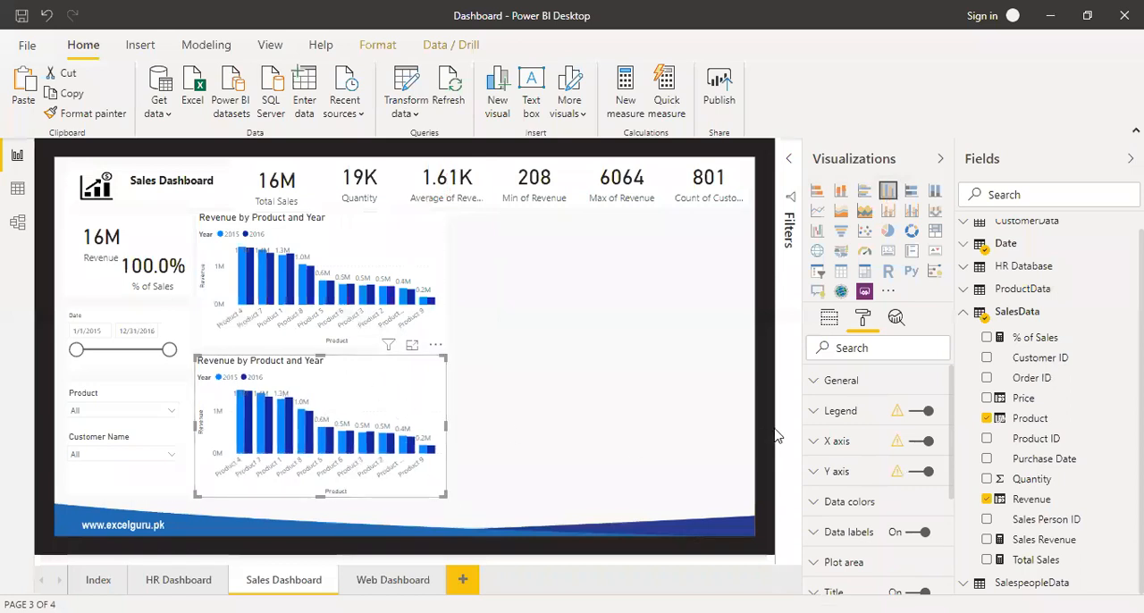
{"action": "left_click", "coordinate": [912, 215]}
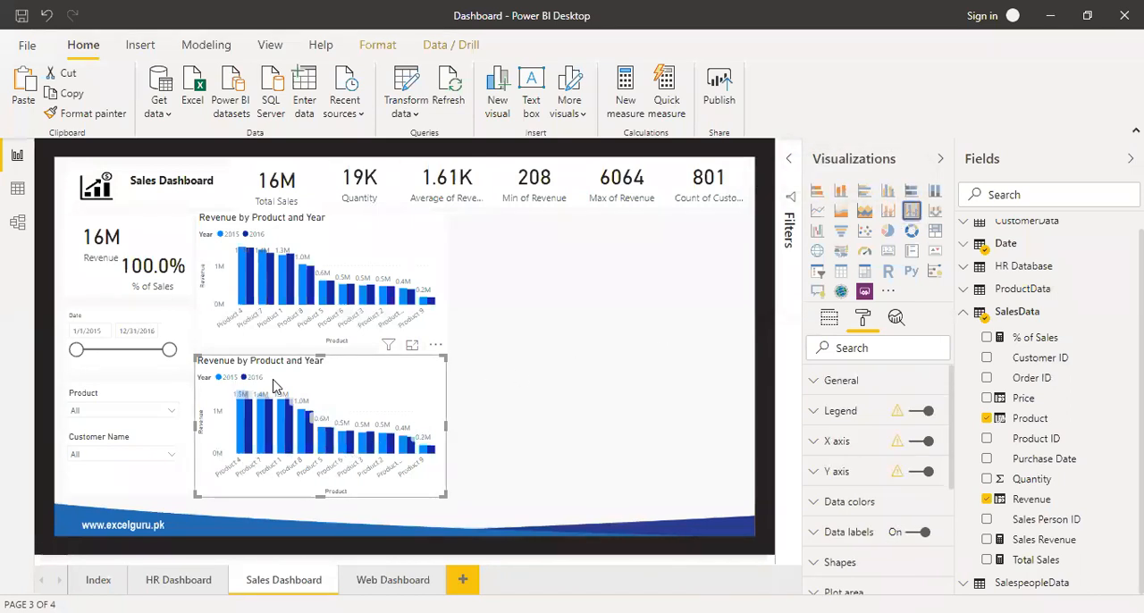
{"action": "left_click", "coordinate": [830, 320]}
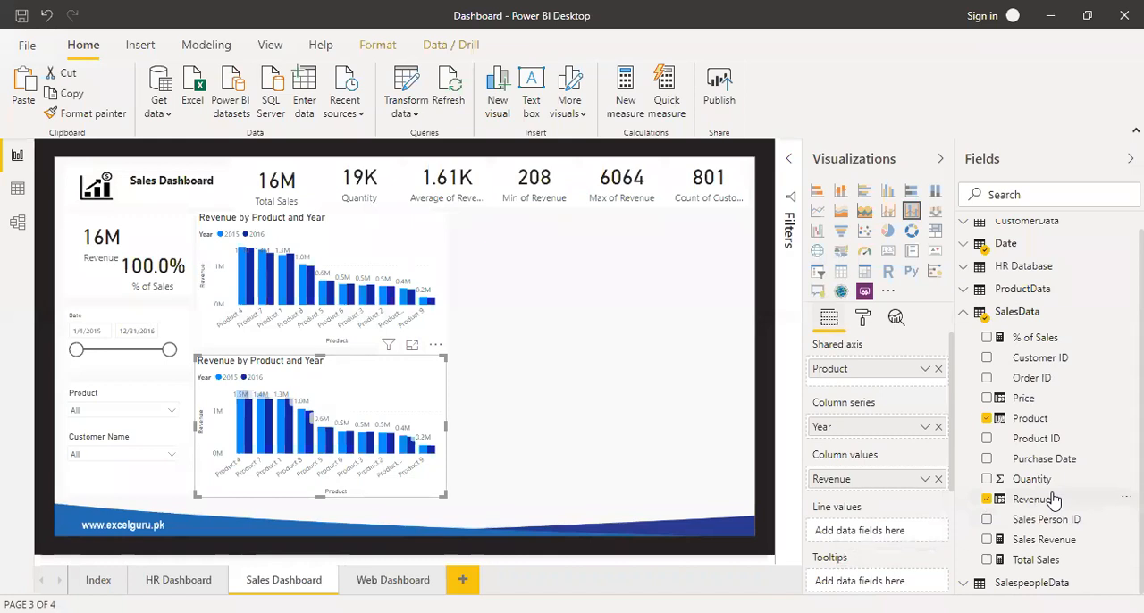
{"action": "left_click_drag", "start_coordinate": [1047, 480], "coordinate": [867, 531]}
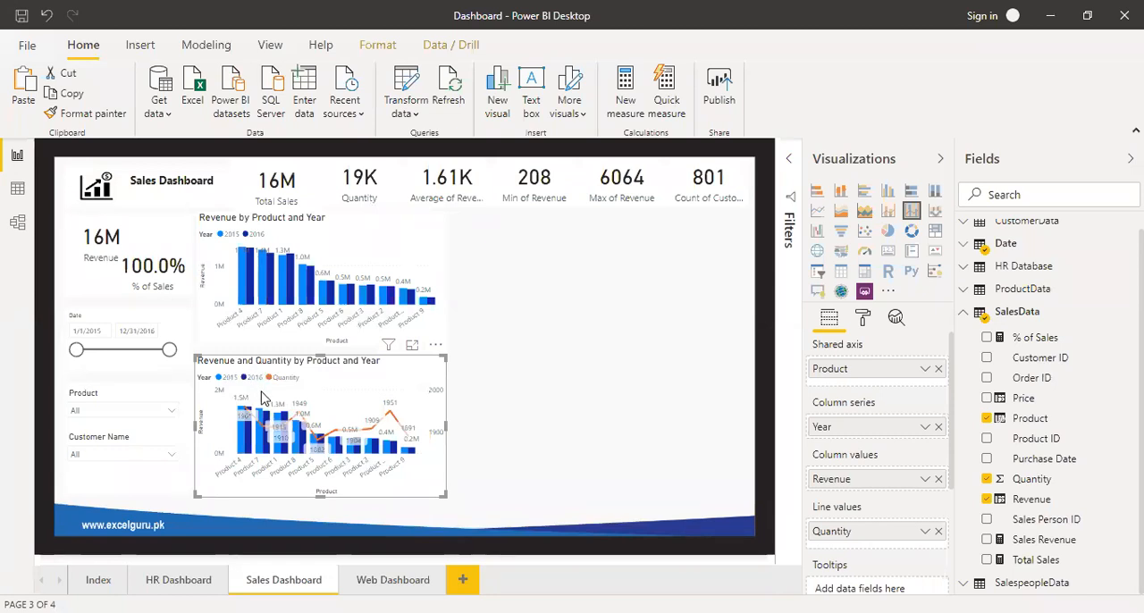
Filter the Revenue and Quantity chart to Year 2016 using basic filtering, and examine it in focus mode before returning to the report.
{"action": "left_click", "coordinate": [790, 160]}
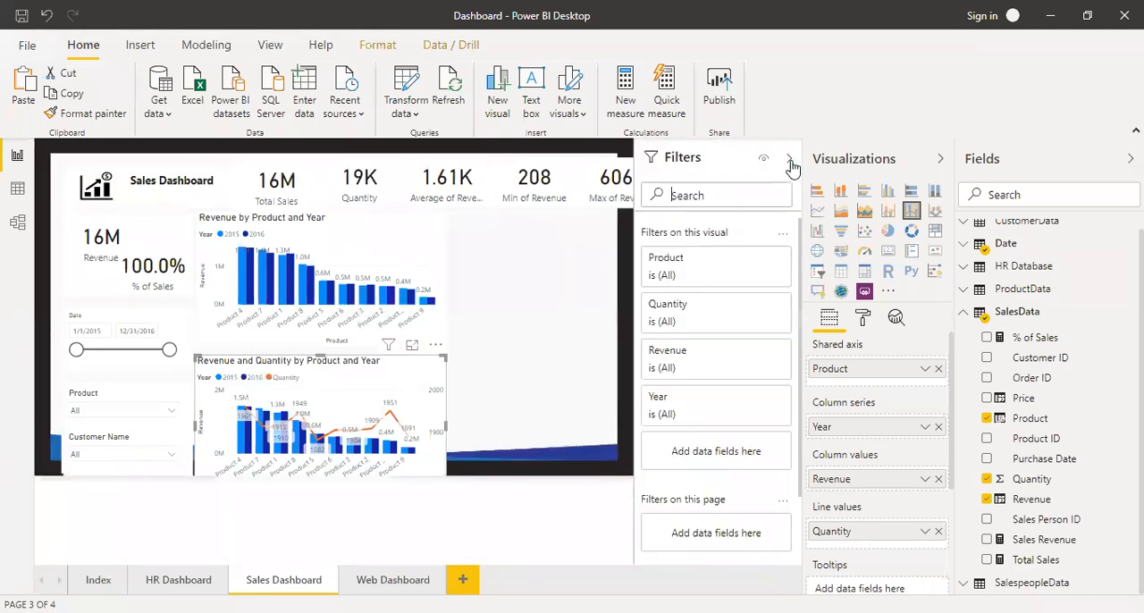
{"action": "left_click", "coordinate": [759, 398]}
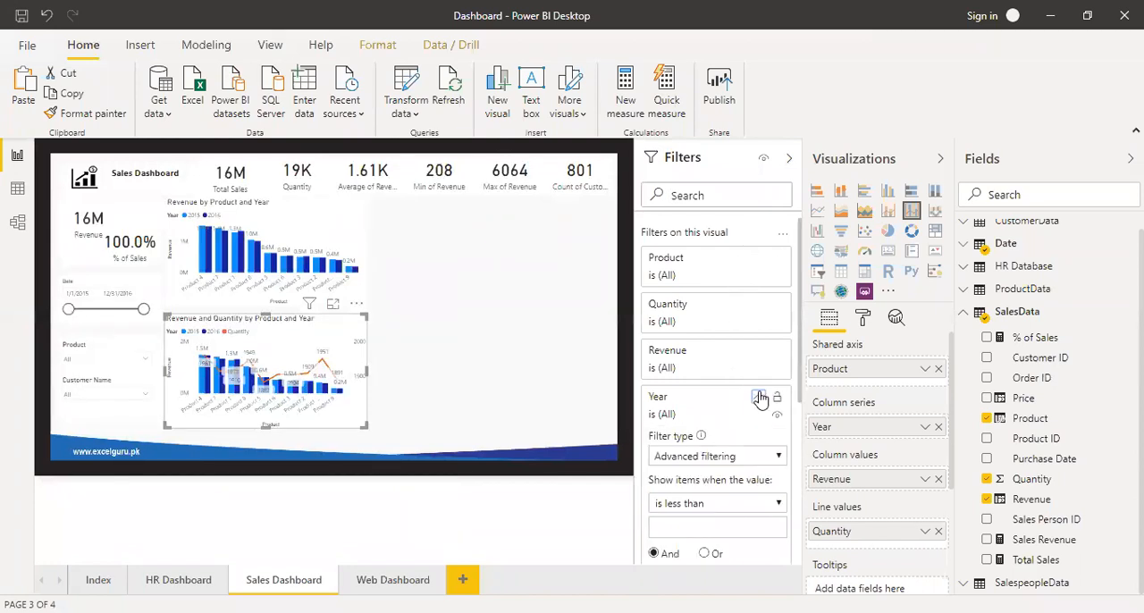
{"action": "left_click", "coordinate": [725, 458]}
{"action": "left_click", "coordinate": [706, 475]}
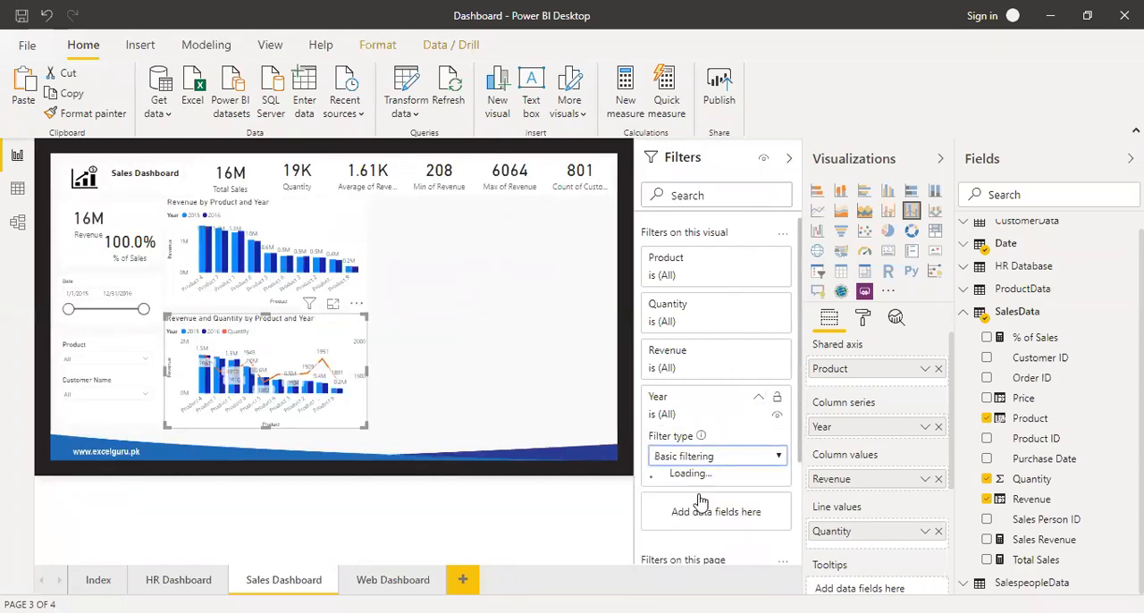
{"action": "left_click", "coordinate": [661, 510]}
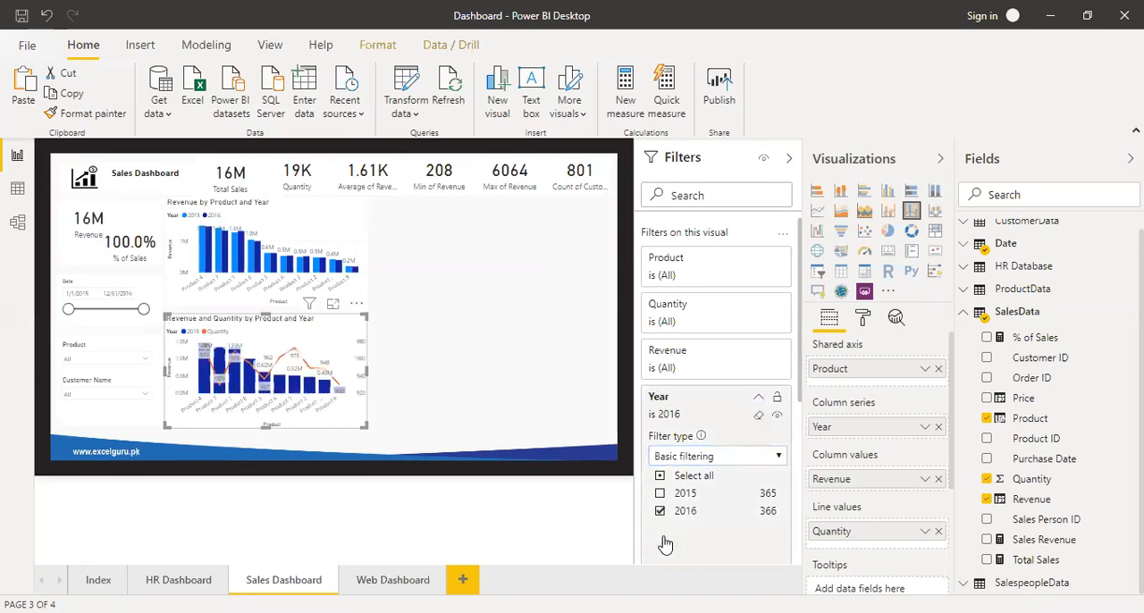
{"action": "left_click", "coordinate": [788, 161]}
{"action": "left_click", "coordinate": [412, 347]}
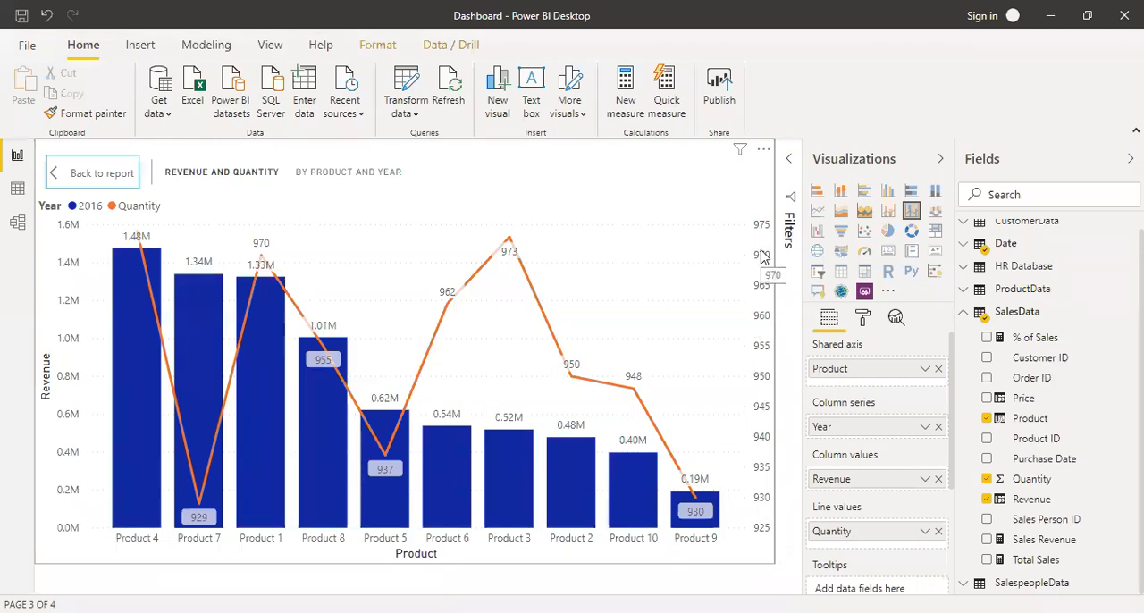
{"action": "left_click", "coordinate": [108, 181]}
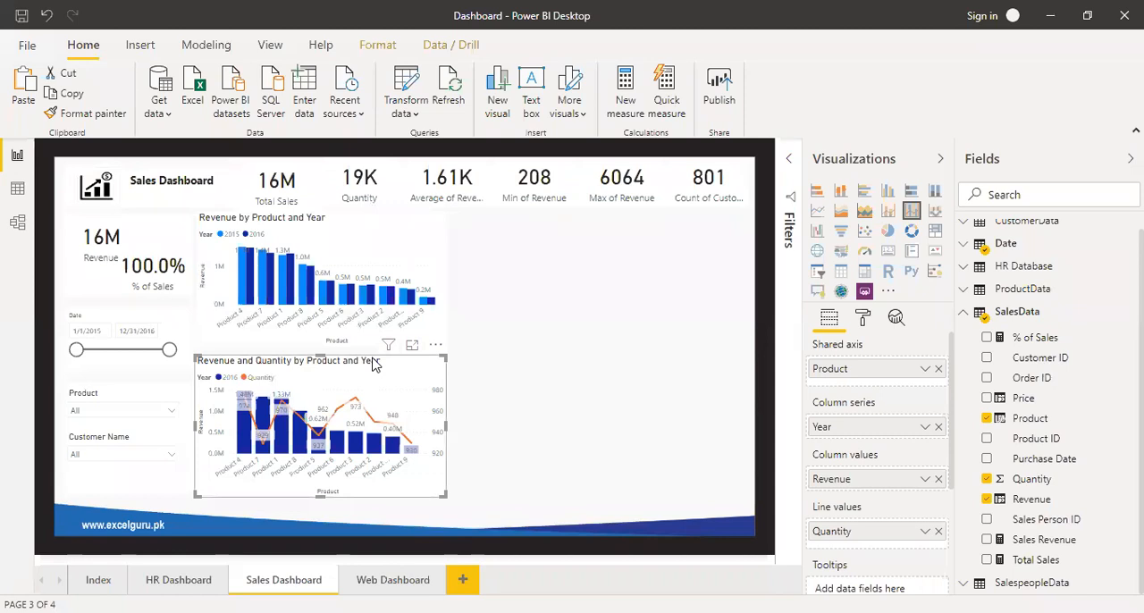
Duplicate the Revenue and Quantity chart, place the copy beside the original and widen it to the edge of the report page.
{"action": "key", "text": "ctrl+c"}
{"action": "key", "text": "ctrl+v"}
{"action": "left_click_drag", "start_coordinate": [374, 362], "coordinate": [625, 362]}
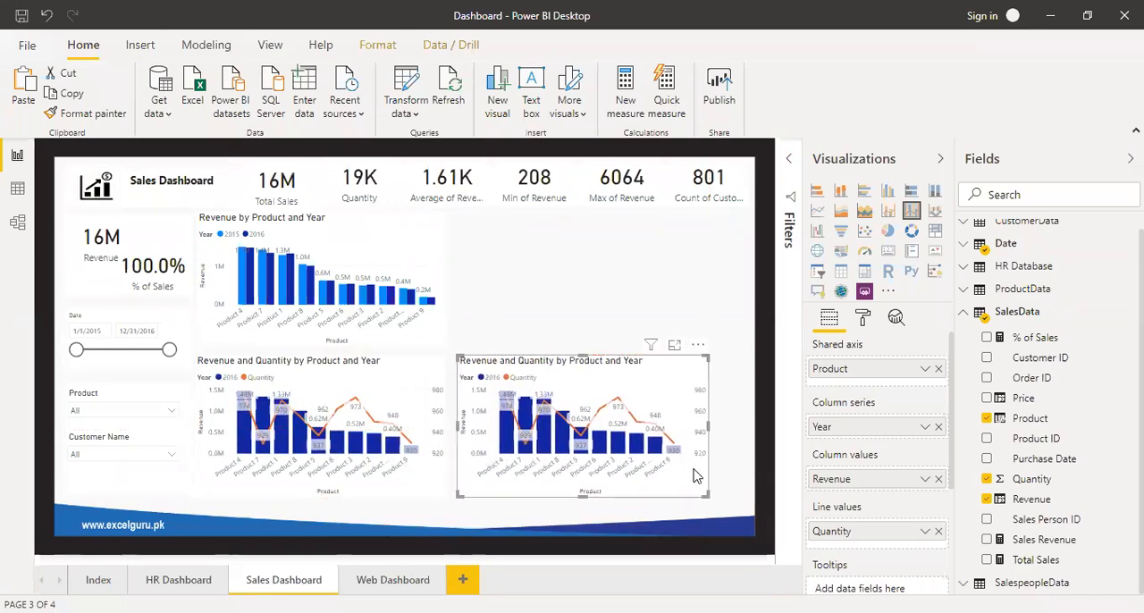
{"action": "left_click_drag", "start_coordinate": [712, 498], "coordinate": [747, 501]}
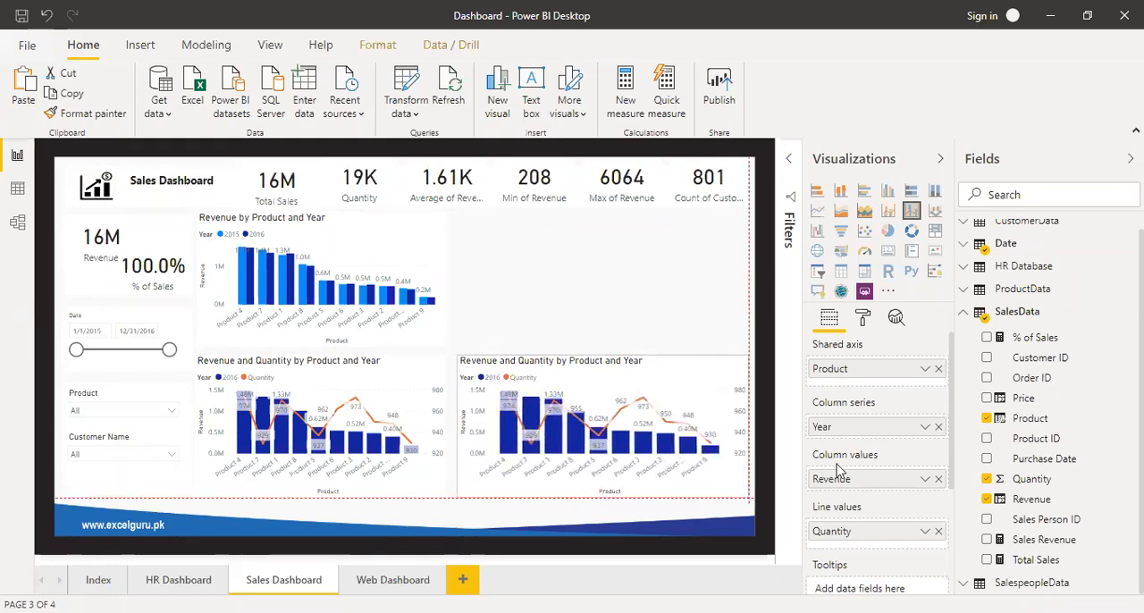
Convert the chart copy to a line chart with Customer Name from CustomerData as the axis instead of Product, and remove the Year legend.
{"action": "left_click", "coordinate": [817, 212]}
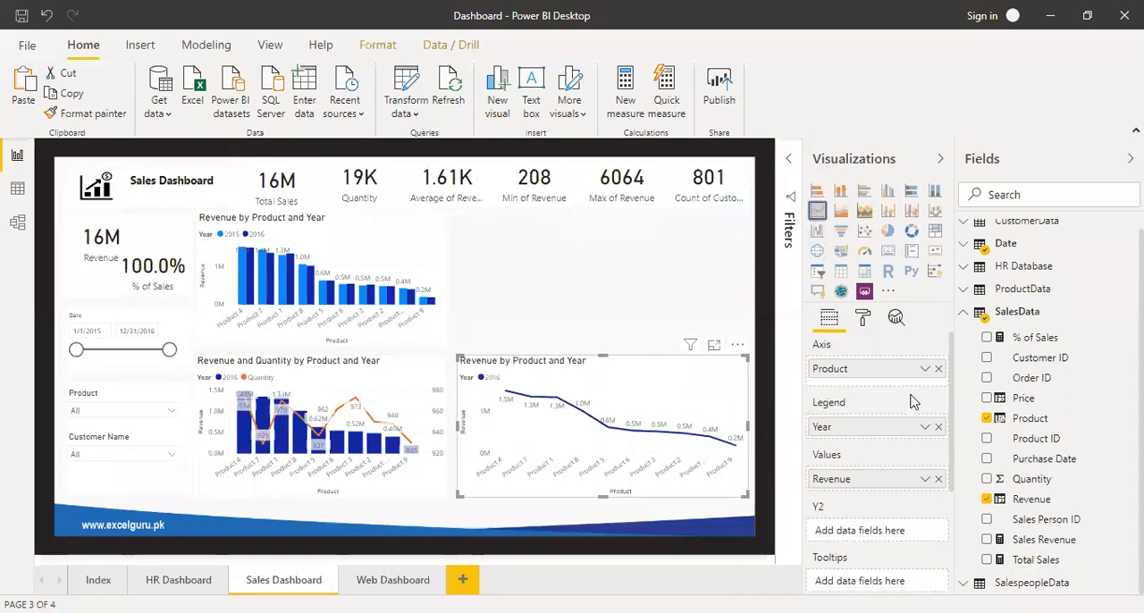
{"action": "left_click", "coordinate": [937, 369]}
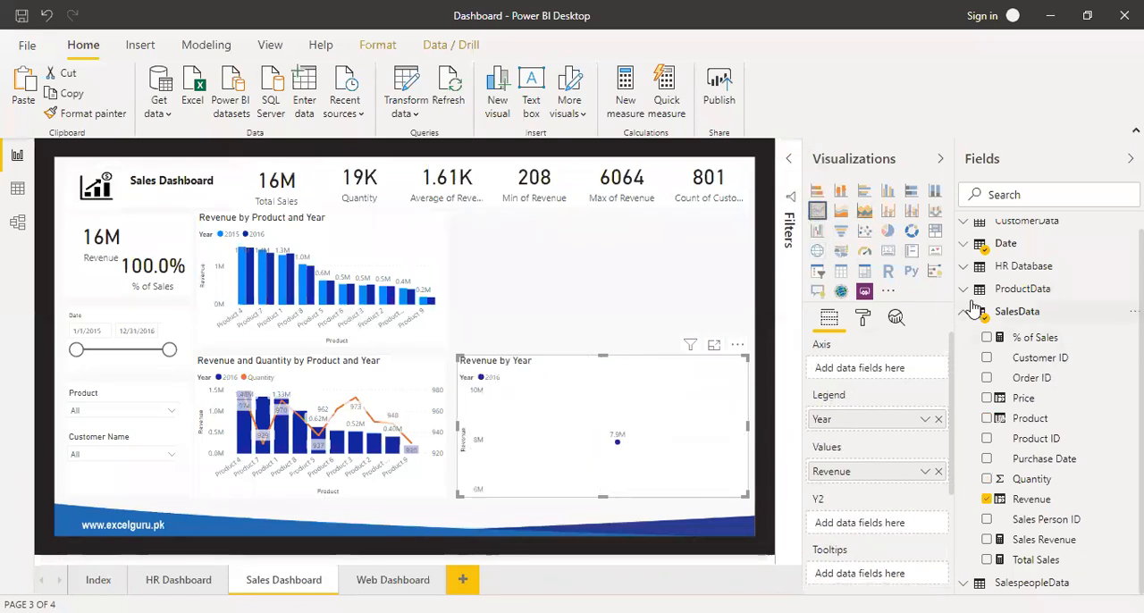
{"action": "left_click", "coordinate": [967, 226]}
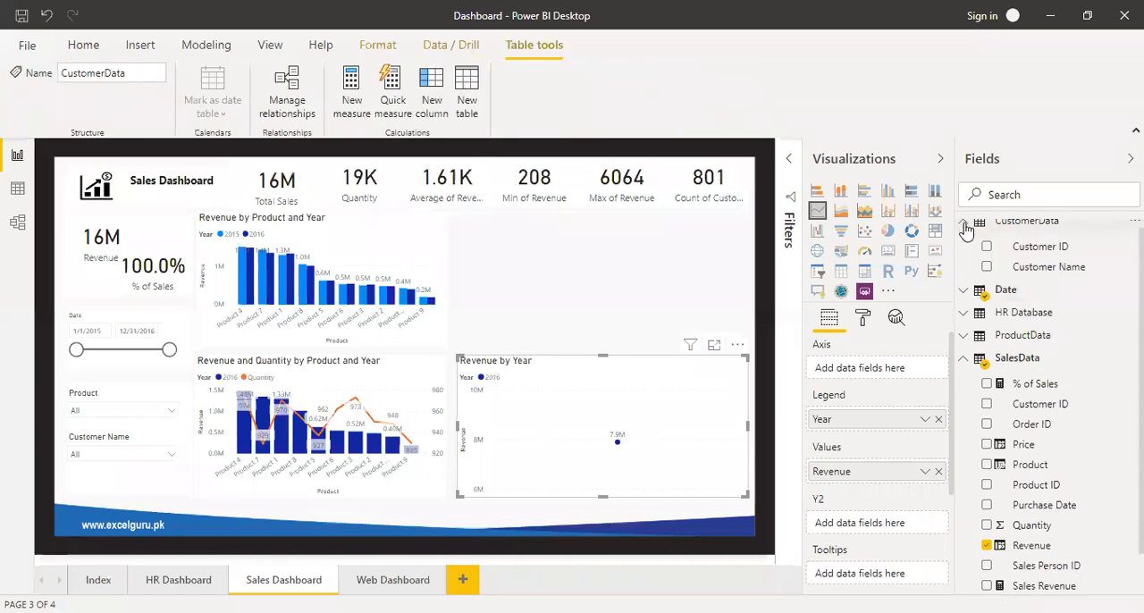
{"action": "left_click_drag", "start_coordinate": [1001, 266], "coordinate": [863, 373]}
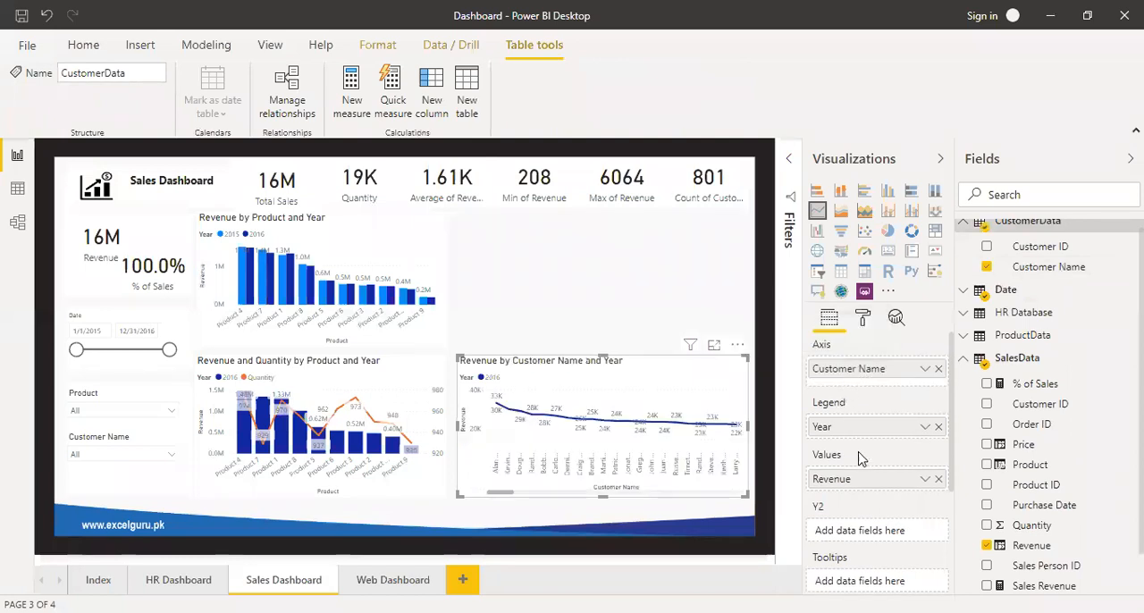
{"action": "left_click", "coordinate": [939, 427]}
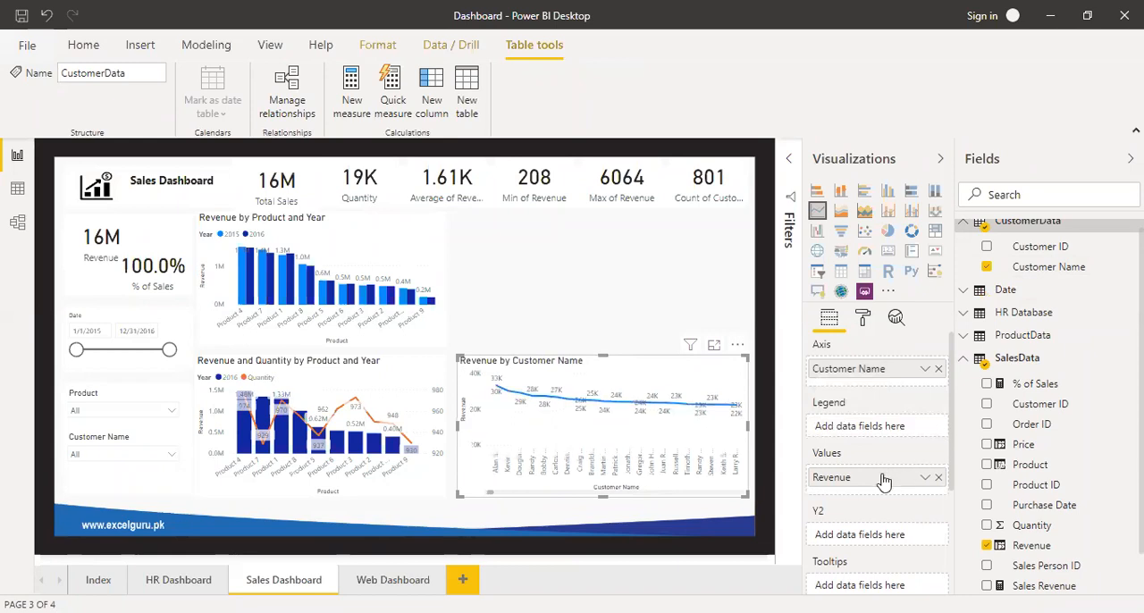
In focus mode, filter the customer line chart with a Top N filter showing the top 10 Customer Names by Revenue, and return to the report.
{"action": "left_click", "coordinate": [714, 346]}
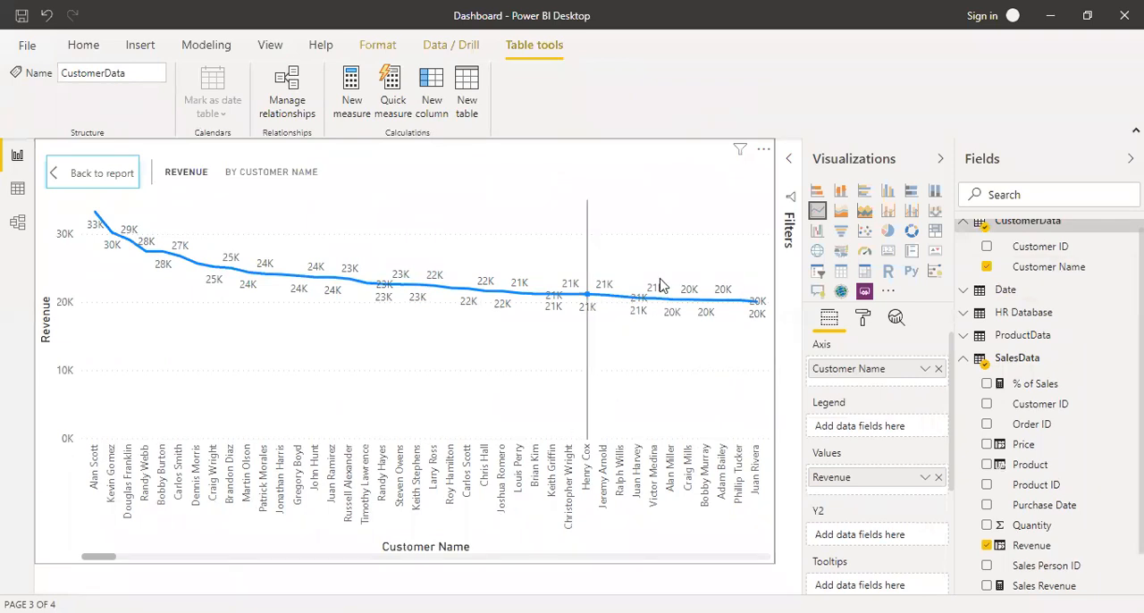
{"action": "left_click", "coordinate": [792, 161]}
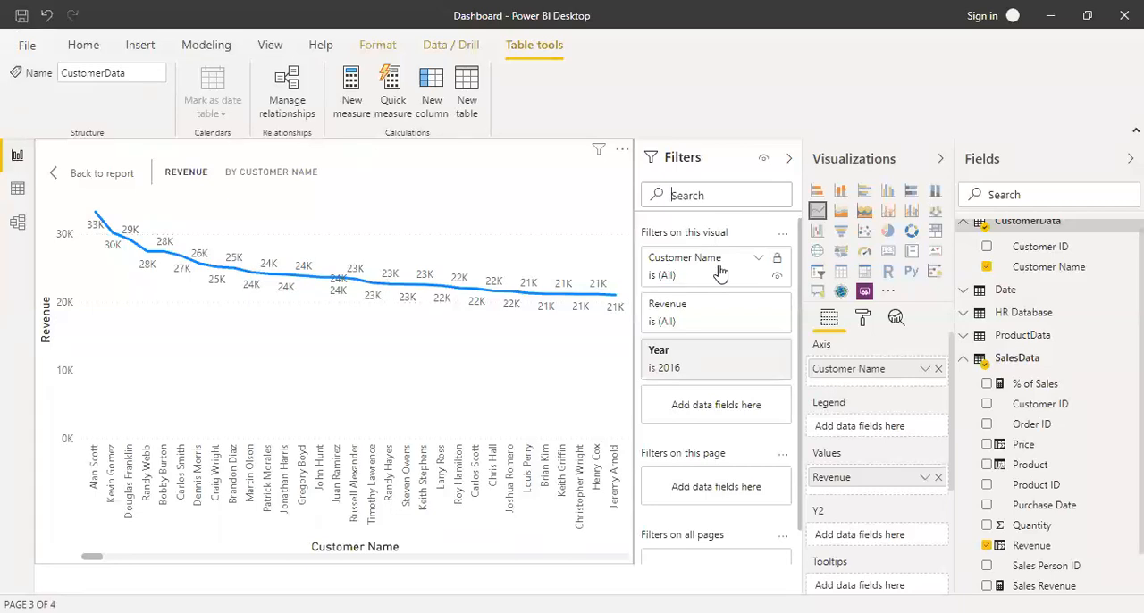
{"action": "left_click", "coordinate": [758, 260]}
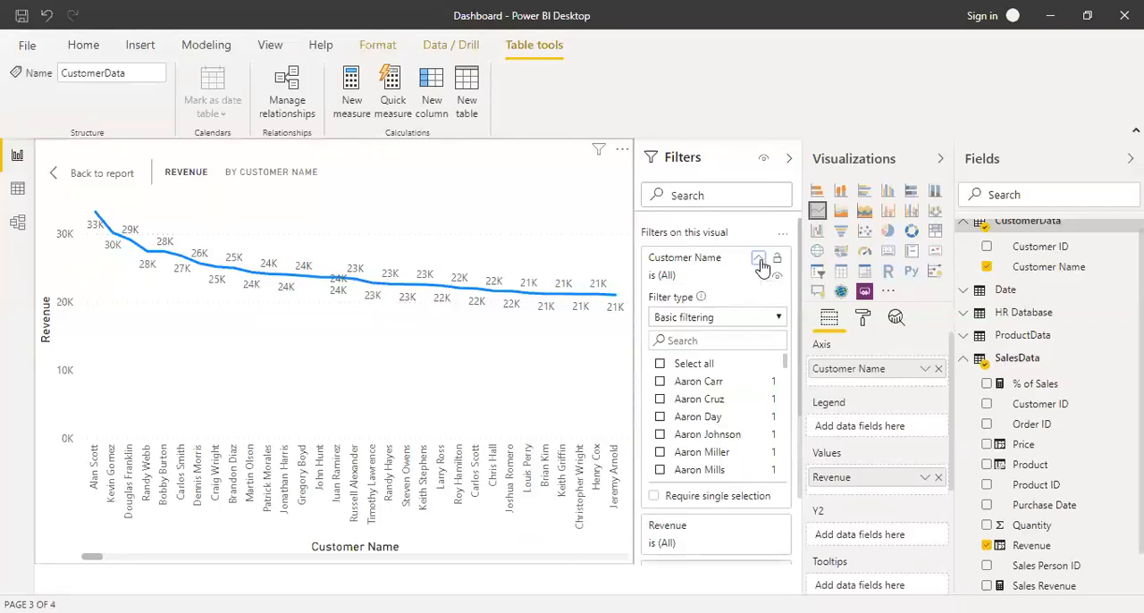
{"action": "left_click", "coordinate": [728, 330]}
{"action": "left_click", "coordinate": [730, 348]}
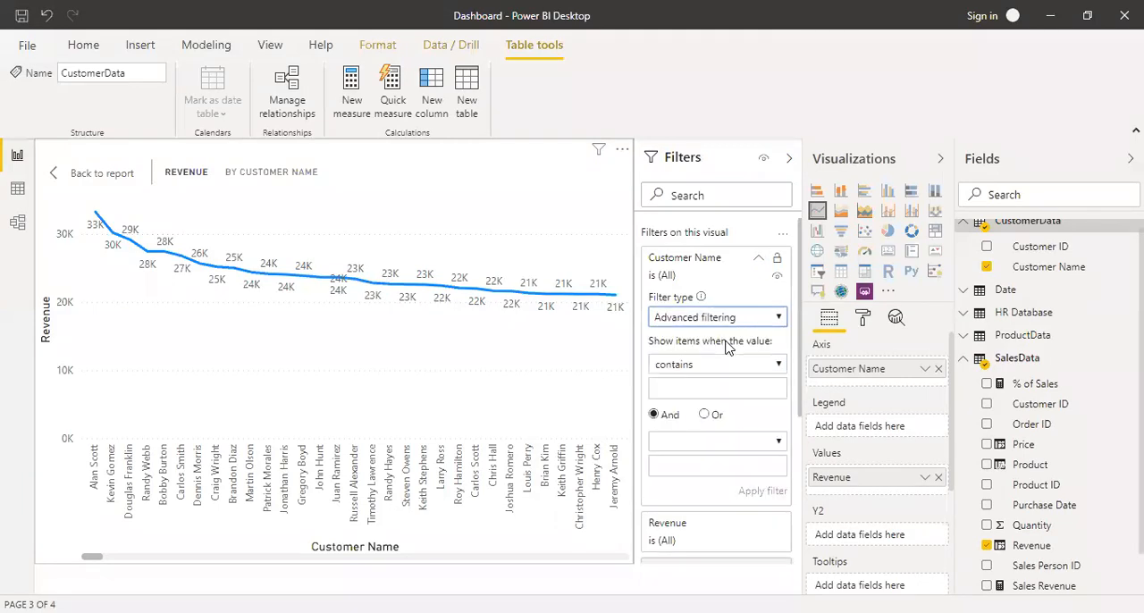
{"action": "left_click", "coordinate": [711, 322]}
{"action": "left_click", "coordinate": [704, 367]}
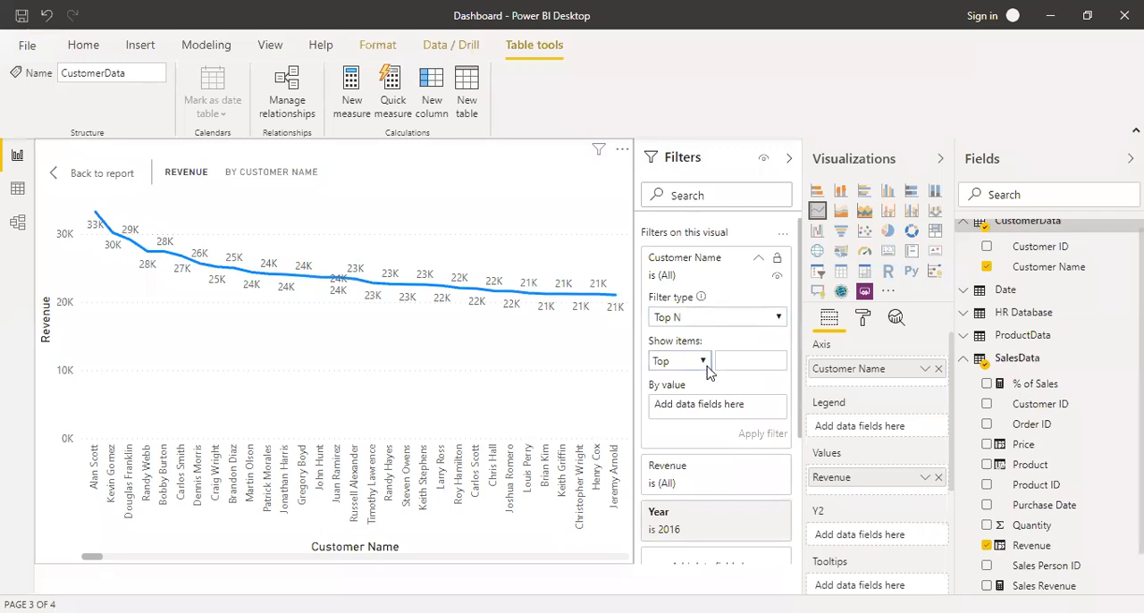
{"action": "left_click", "coordinate": [736, 363]}
{"action": "left_click_drag", "start_coordinate": [1033, 552], "coordinate": [695, 407]}
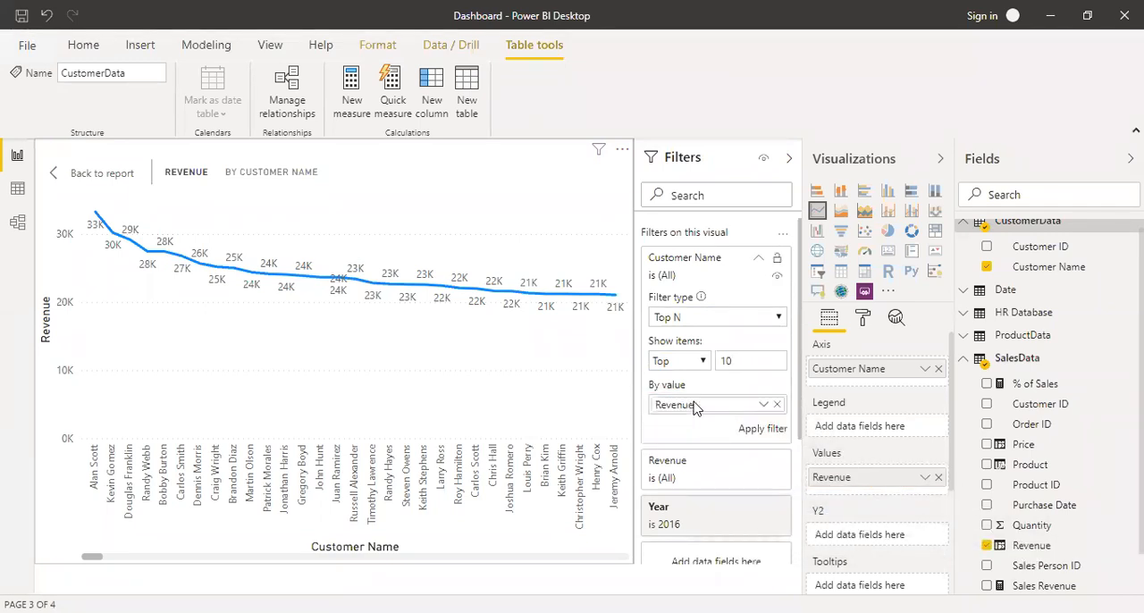
{"action": "left_click", "coordinate": [761, 428]}
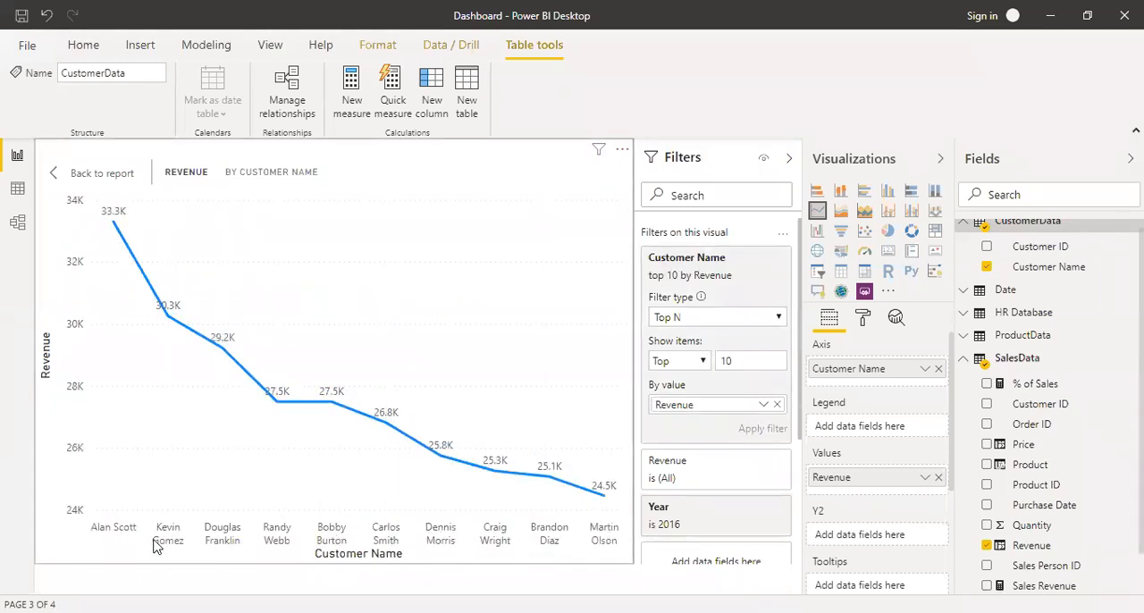
{"action": "left_click", "coordinate": [128, 181]}
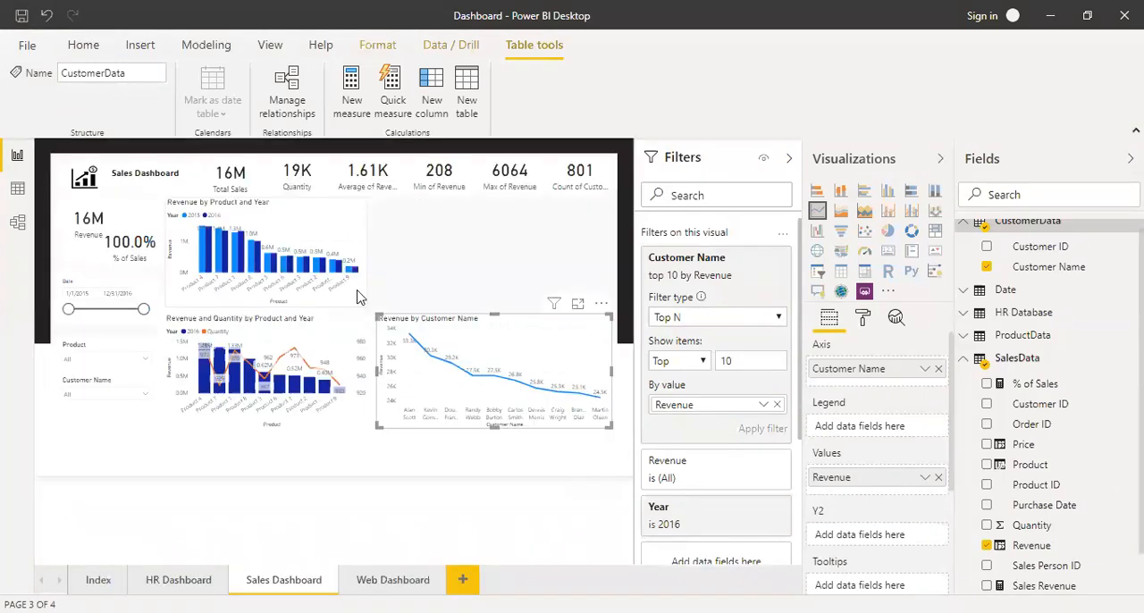
Check how the visuals respond to a Date slicer range from 12/16/2015 to mid-June 2016, and restore the full date range.
{"action": "left_click_drag", "start_coordinate": [69, 310], "coordinate": [107, 313]}
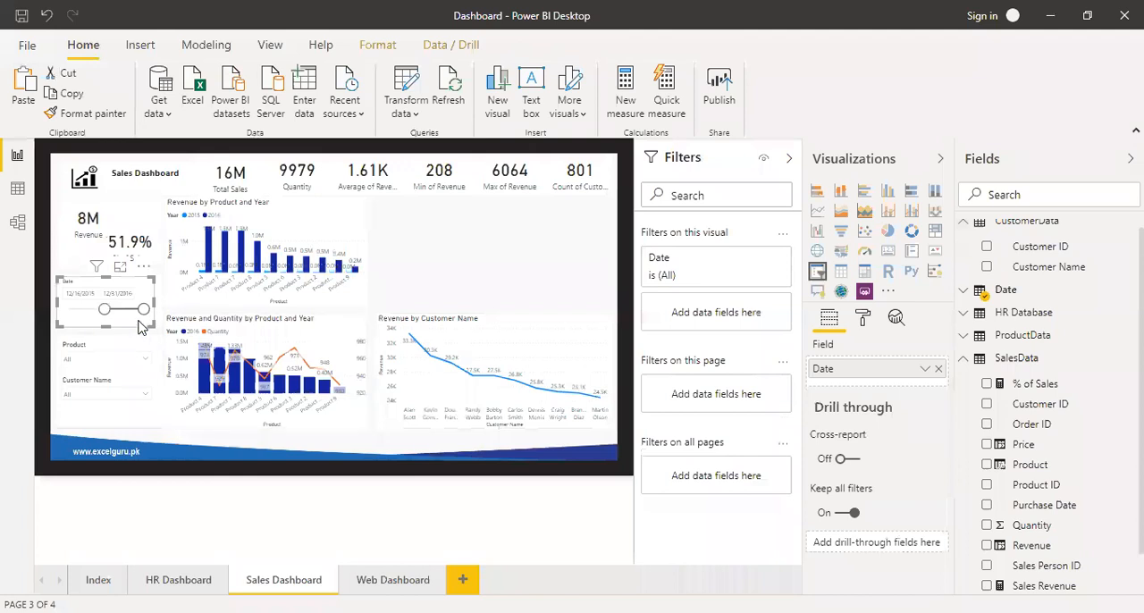
{"action": "left_click_drag", "start_coordinate": [143, 310], "coordinate": [125, 310]}
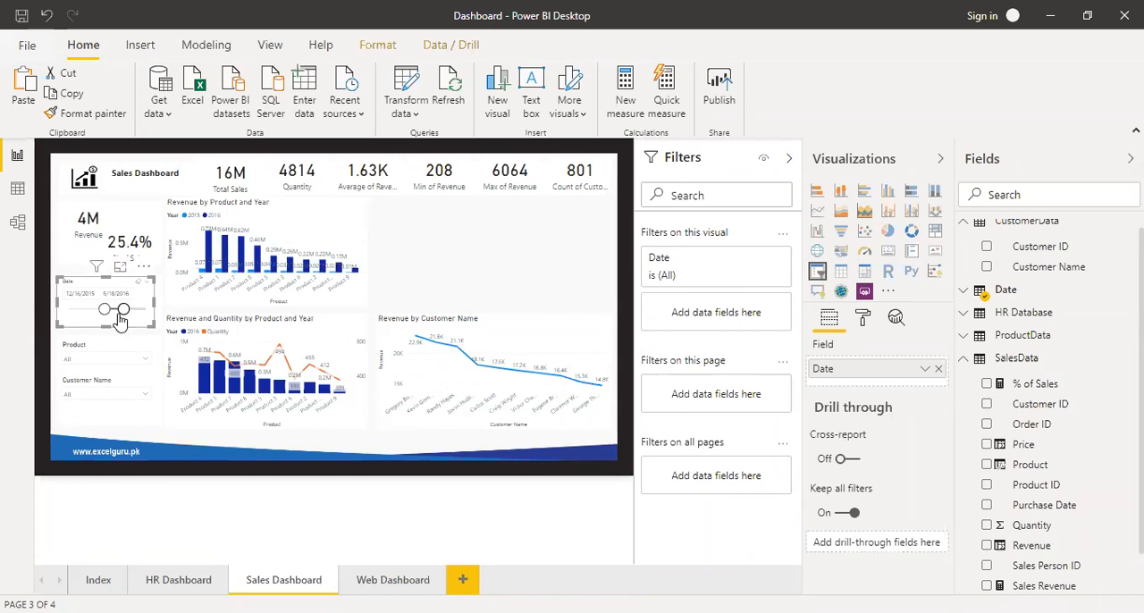
{"action": "left_click_drag", "start_coordinate": [128, 317], "coordinate": [64, 313]}
{"action": "left_click", "coordinate": [54, 329]}
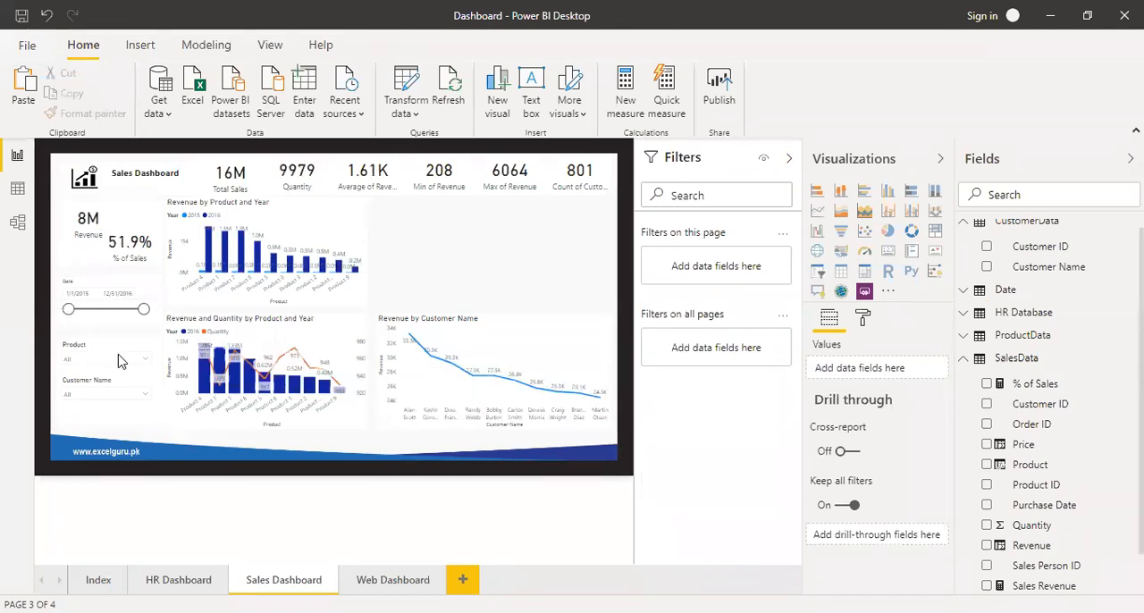
Check how the cards and charts respond to Product 10 in the Product slicer, and clear that selection.
{"action": "left_click", "coordinate": [147, 360]}
{"action": "left_click", "coordinate": [80, 270]}
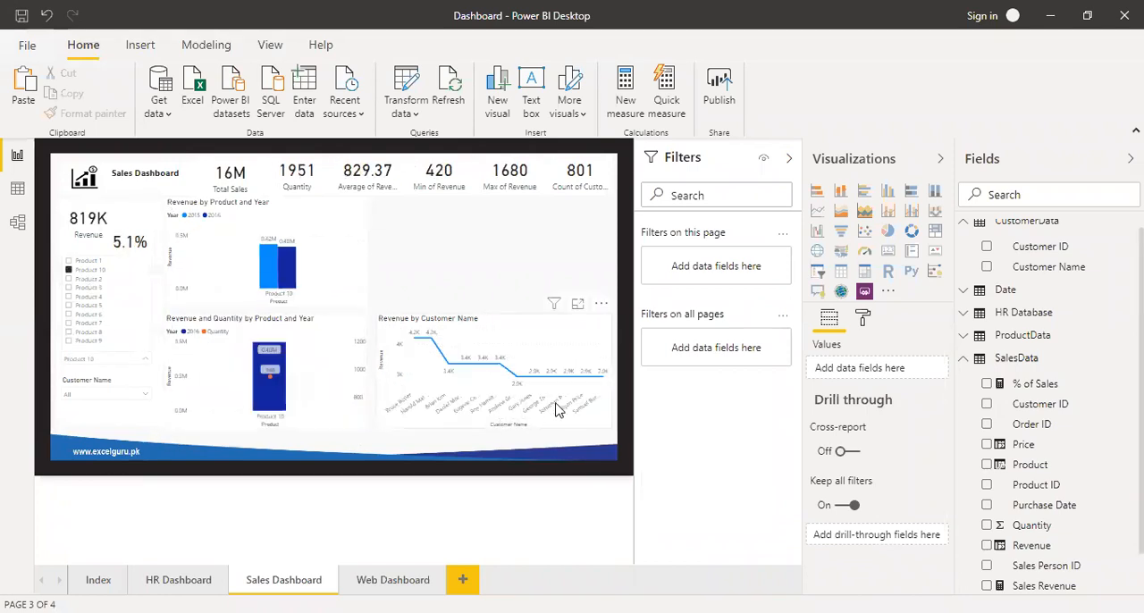
{"action": "left_click", "coordinate": [94, 275]}
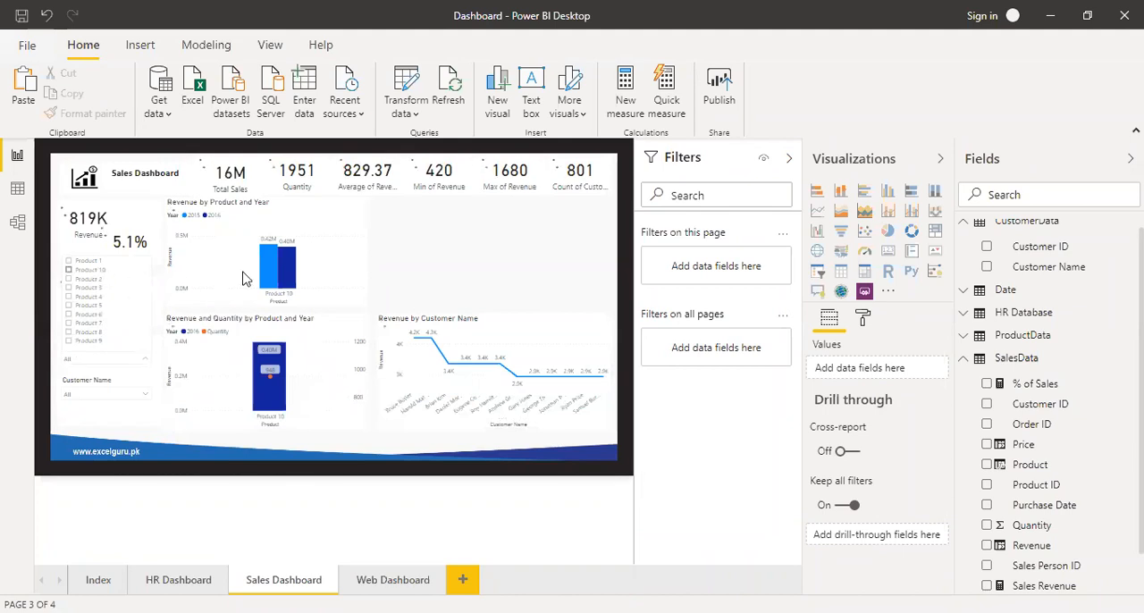
{"action": "left_click", "coordinate": [206, 261]}
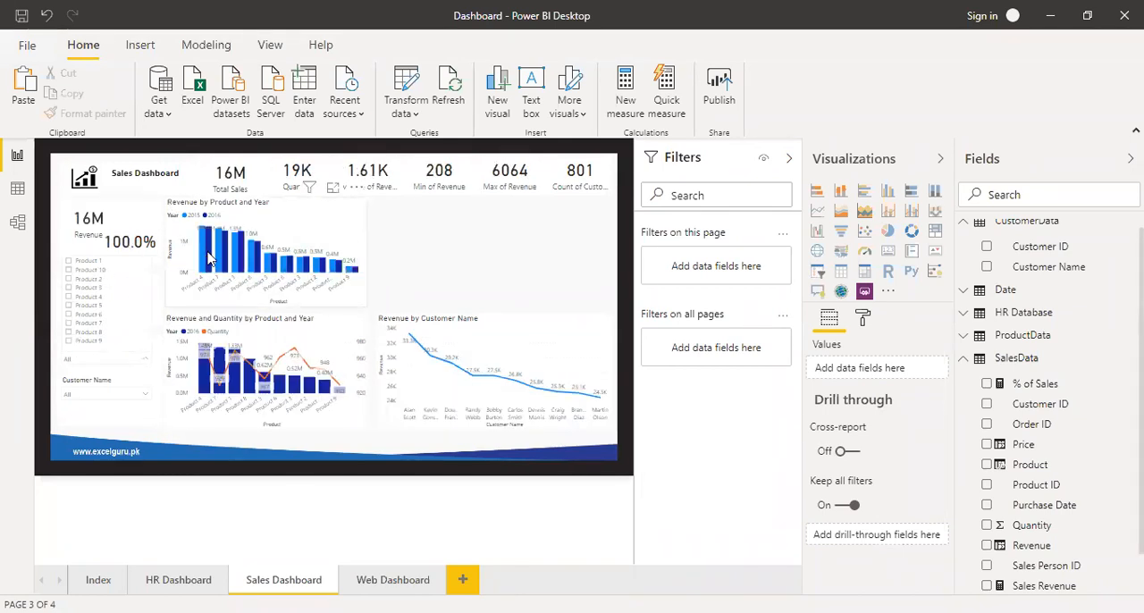
Check cross-filtering from the 2016 Product 4 column in the Revenue by Product and Year chart, clear the highlight and collapse the filters.
{"action": "left_click", "coordinate": [208, 259]}
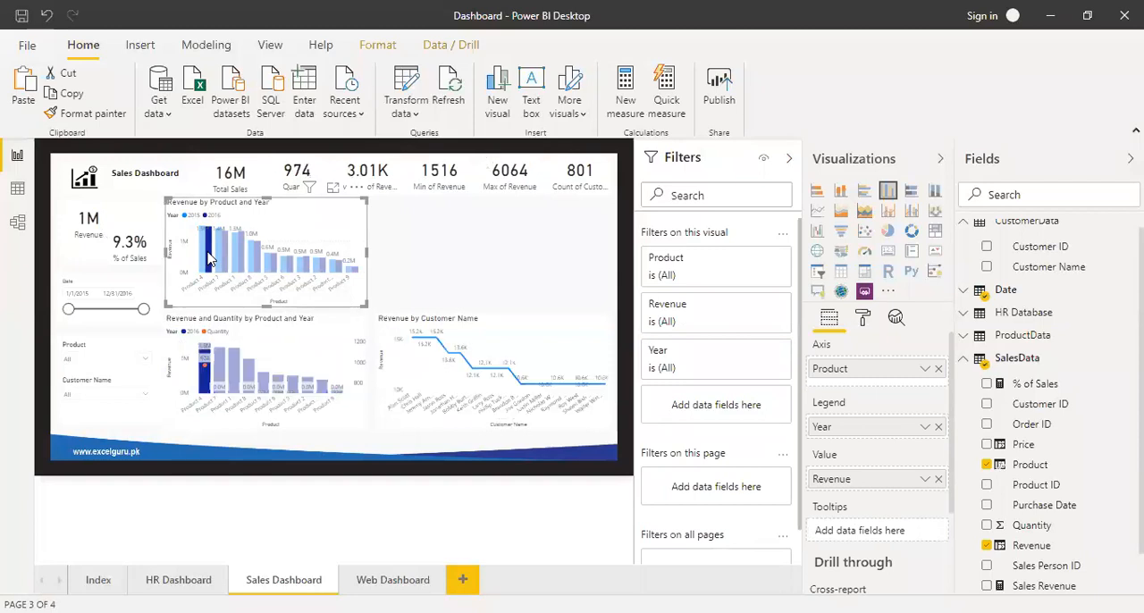
{"action": "left_click", "coordinate": [207, 259]}
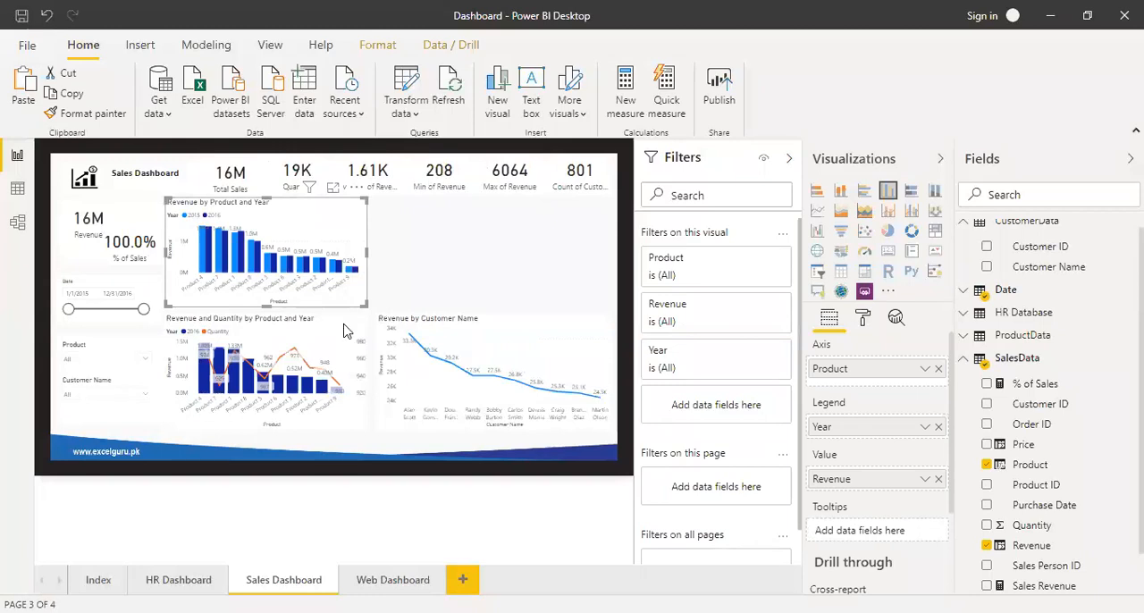
{"action": "left_click", "coordinate": [502, 257]}
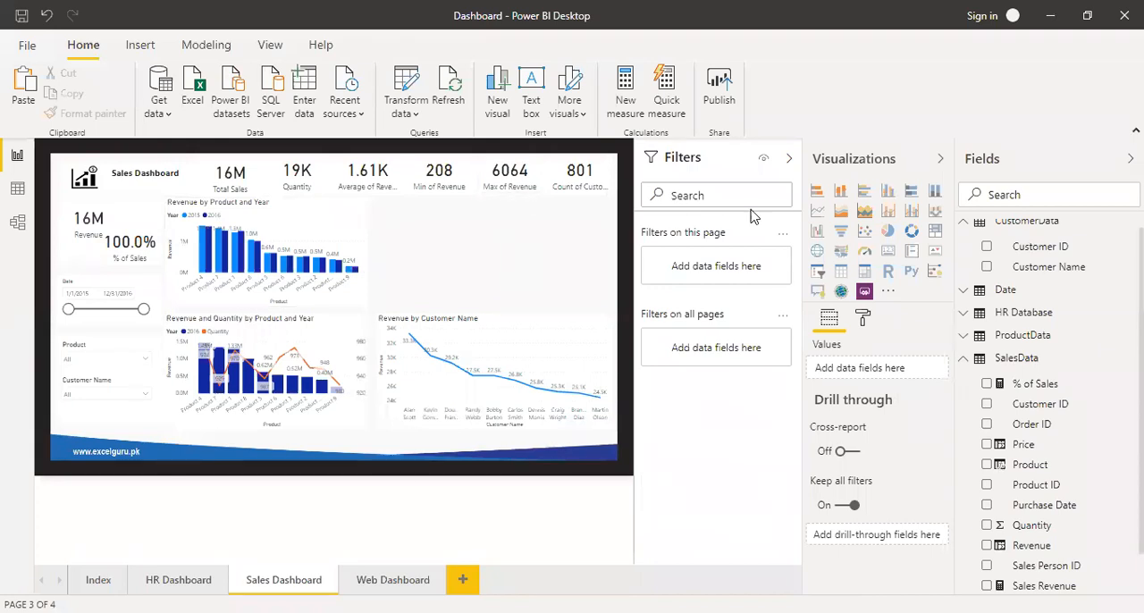
{"action": "left_click", "coordinate": [787, 162]}
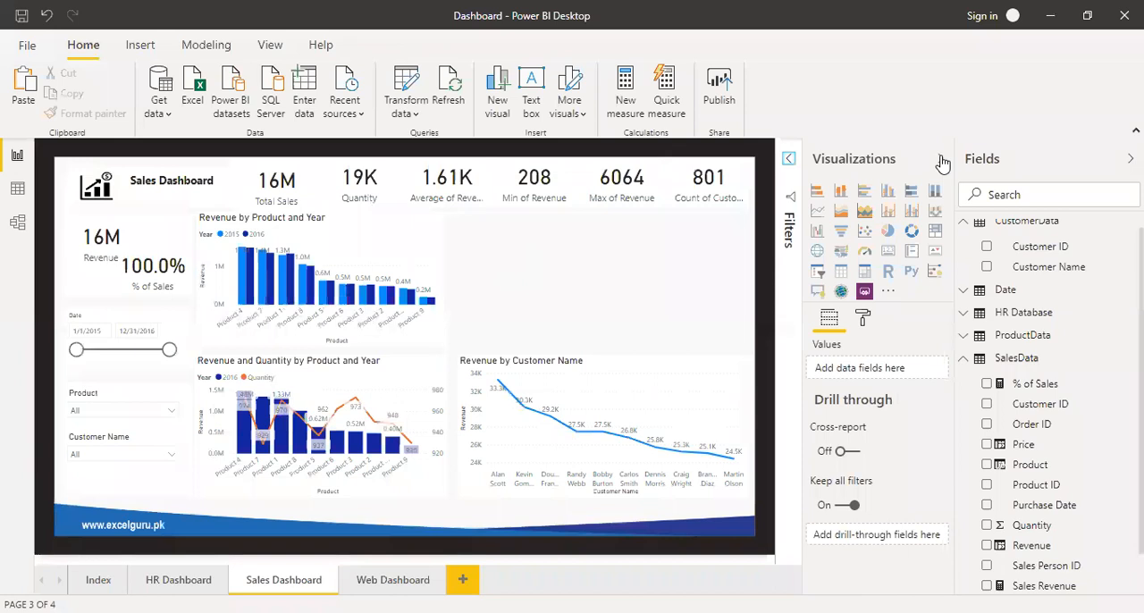
{"action": "left_click", "coordinate": [939, 159]}
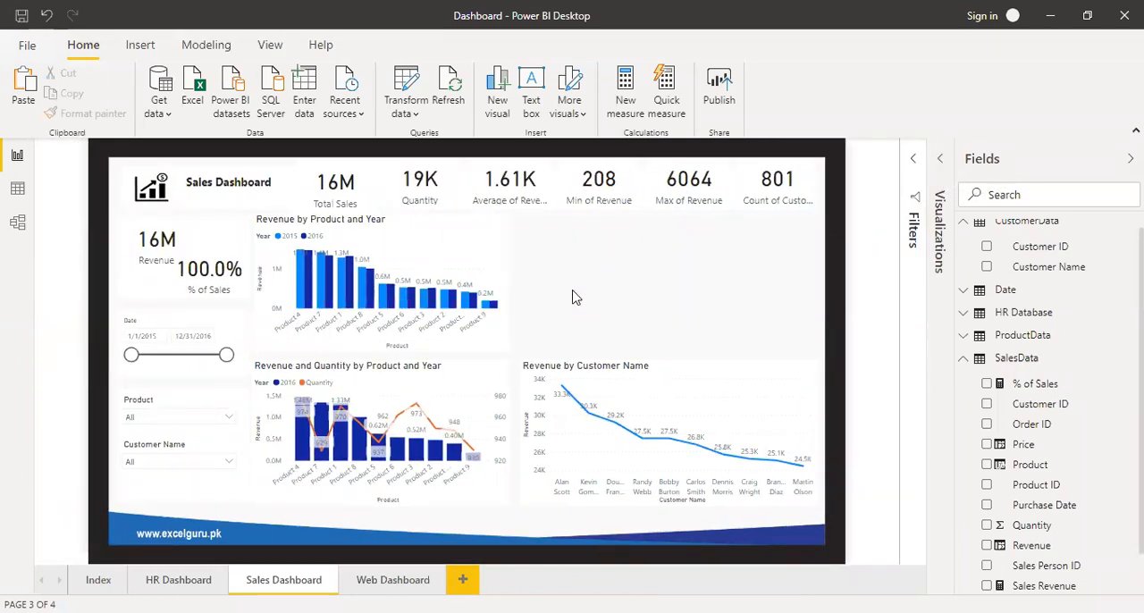
{"action": "left_click", "coordinate": [940, 160]}
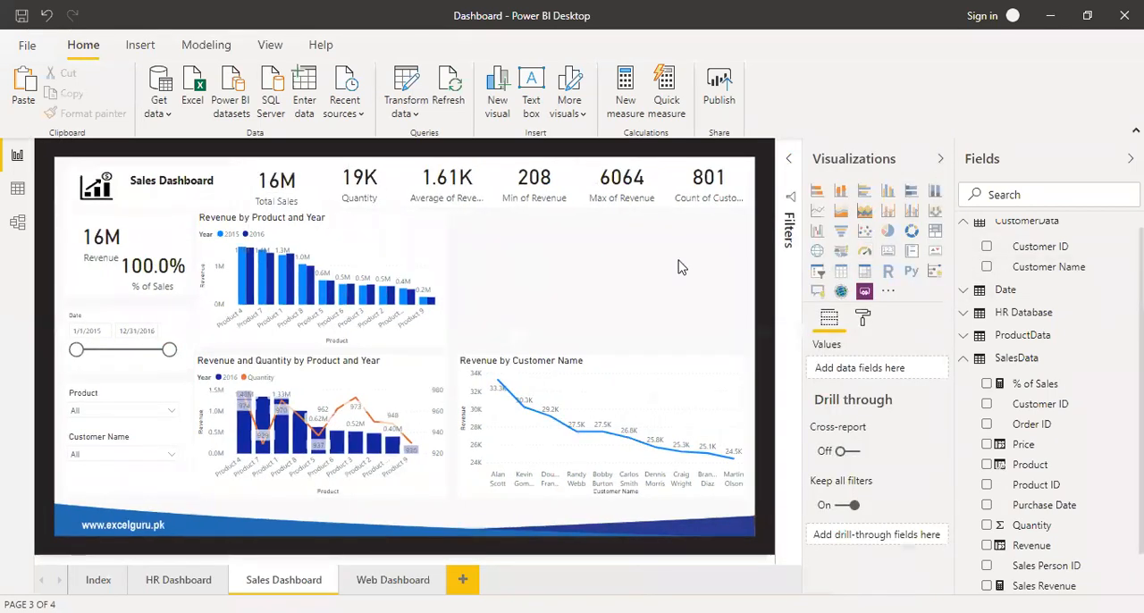
Add a table visual to the Sales Dashboard page showing the Date table's Date field as plain dates instead of the date hierarchy.
{"action": "left_click", "coordinate": [840, 274]}
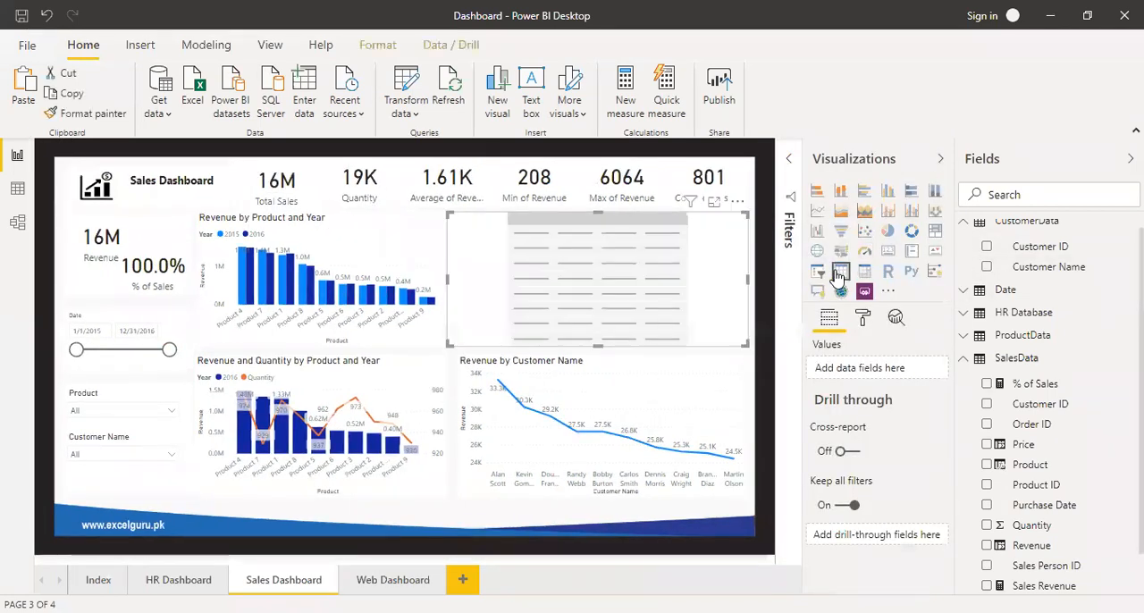
{"action": "left_click", "coordinate": [965, 291]}
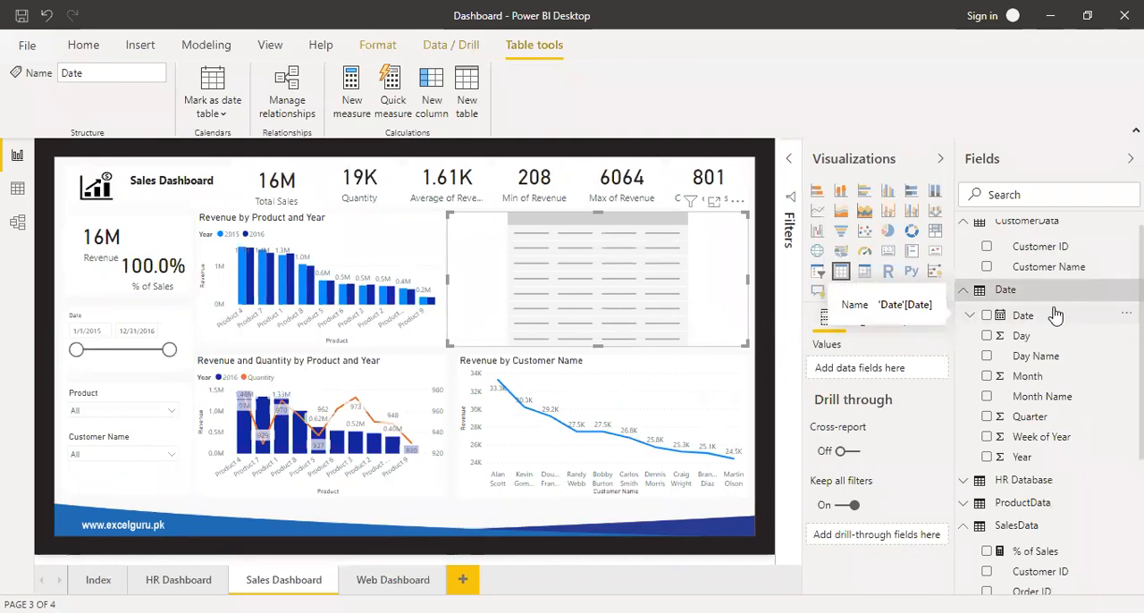
{"action": "left_click", "coordinate": [988, 317]}
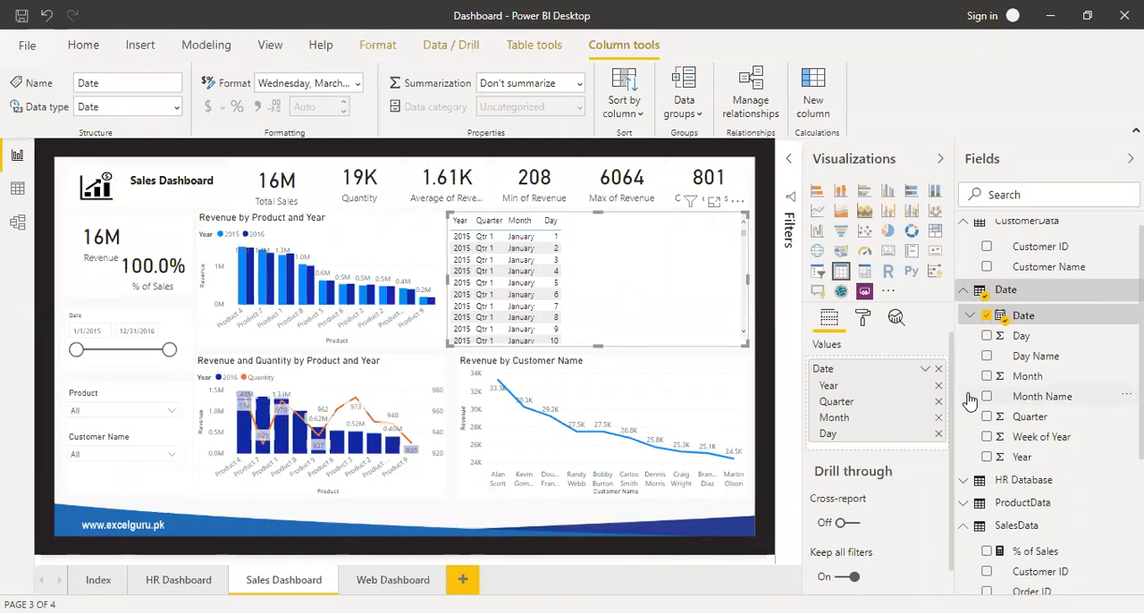
{"action": "left_click", "coordinate": [924, 371]}
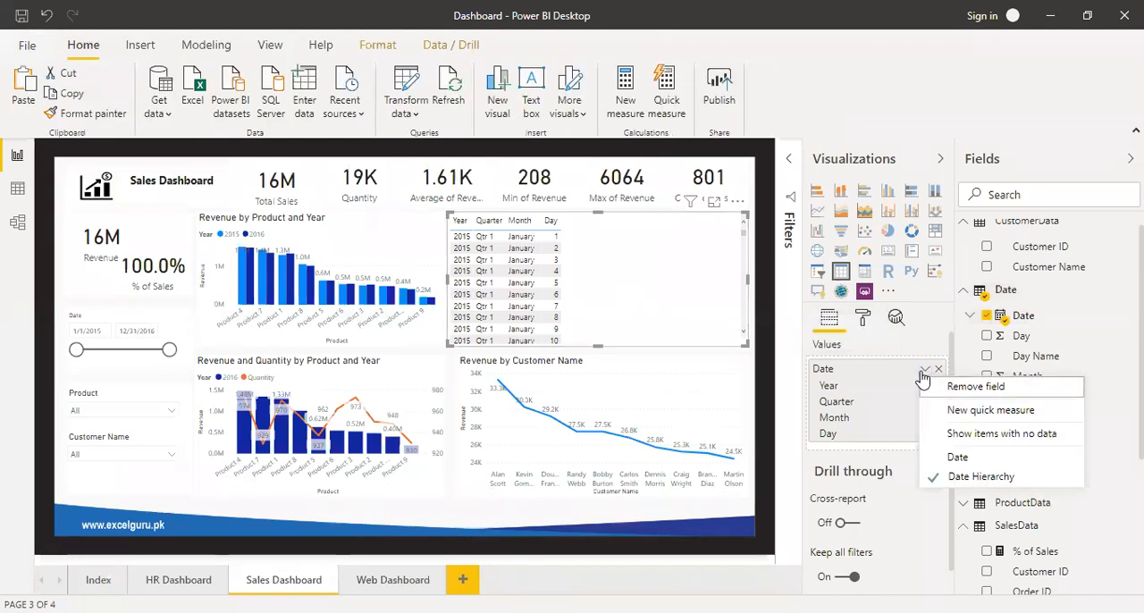
{"action": "left_click", "coordinate": [961, 457]}
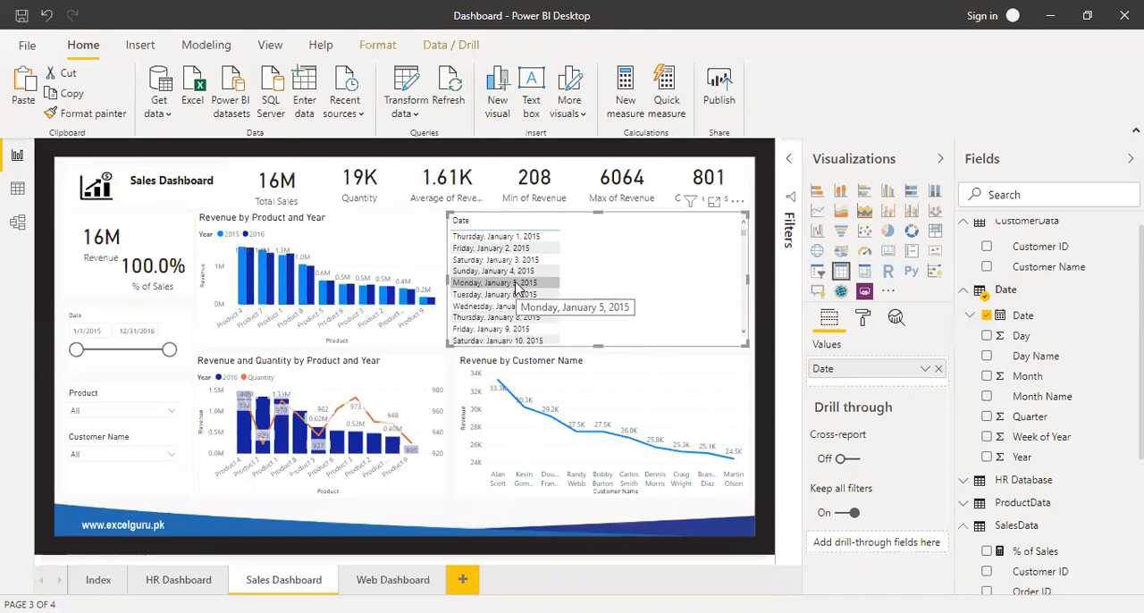
Set the Date column's display format to 14-Mar-01 (dd-mmm-yy).
{"action": "left_click", "coordinate": [1025, 320]}
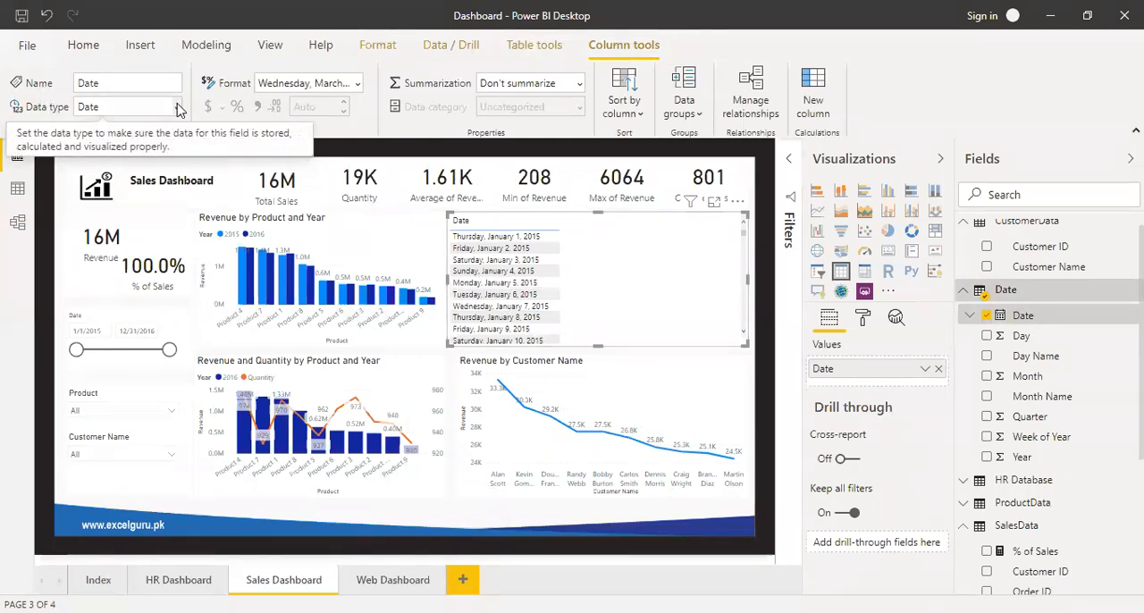
{"action": "left_click", "coordinate": [358, 83]}
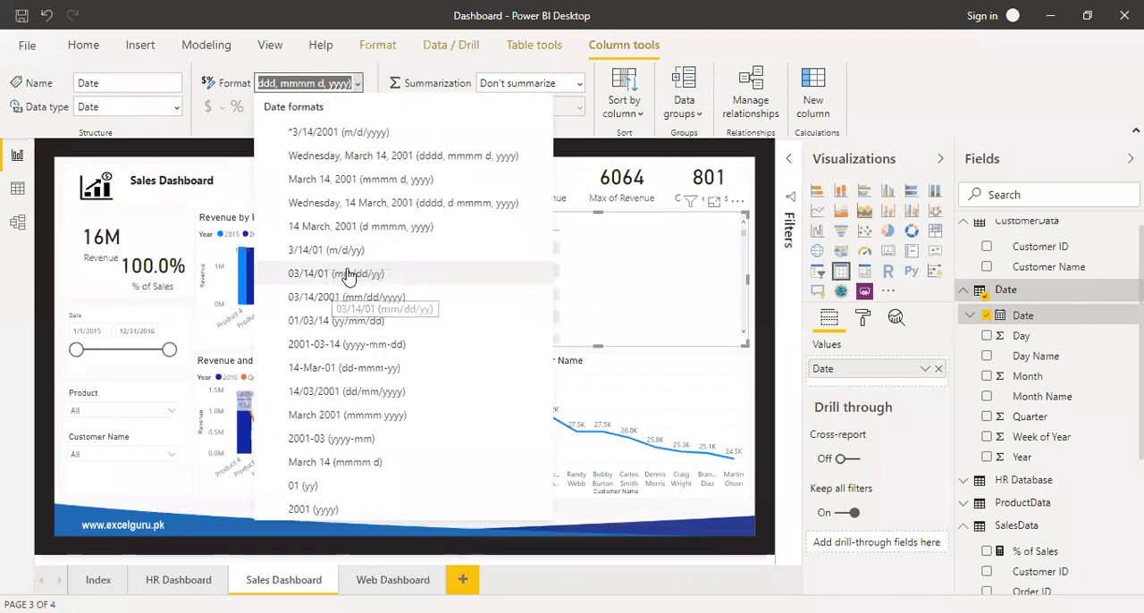
{"action": "left_click", "coordinate": [364, 376]}
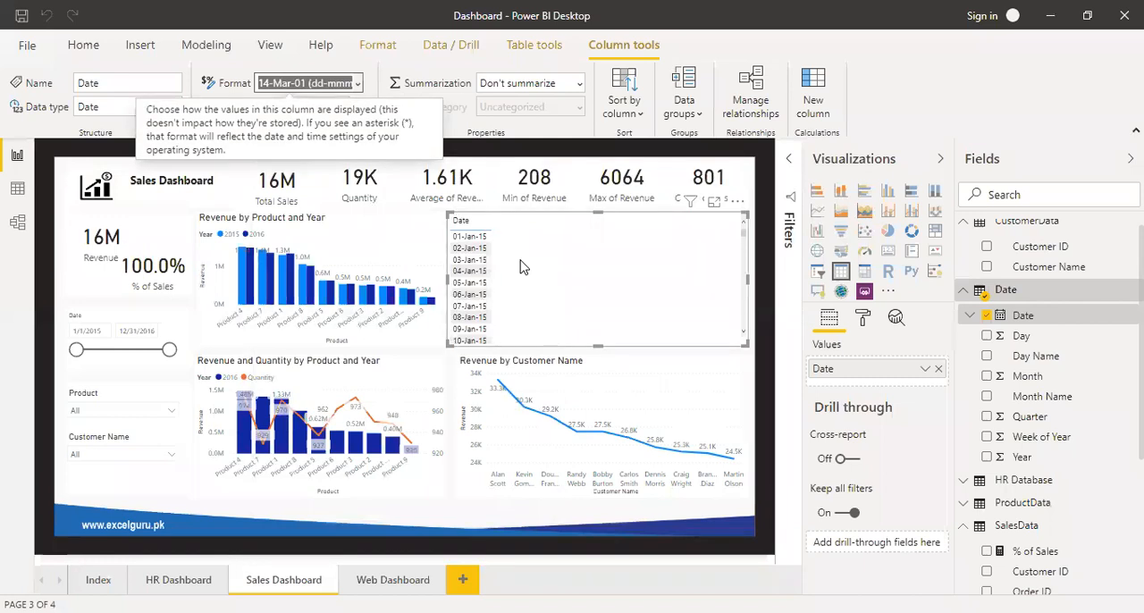
Collapse the CustomerData fields and add Revenue from SalesData to the date table visual.
{"action": "left_click", "coordinate": [965, 224]}
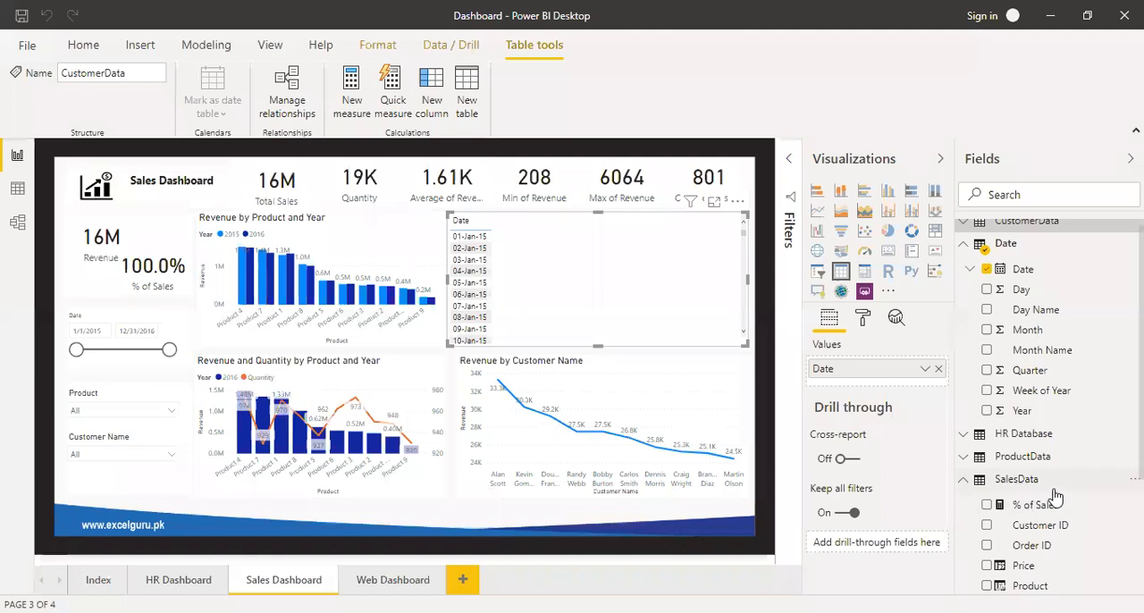
{"action": "scroll", "coordinate": [1056, 496], "scroll_direction": "down", "scroll_amount": 2}
{"action": "scroll", "coordinate": [1055, 497], "scroll_direction": "down", "scroll_amount": 1}
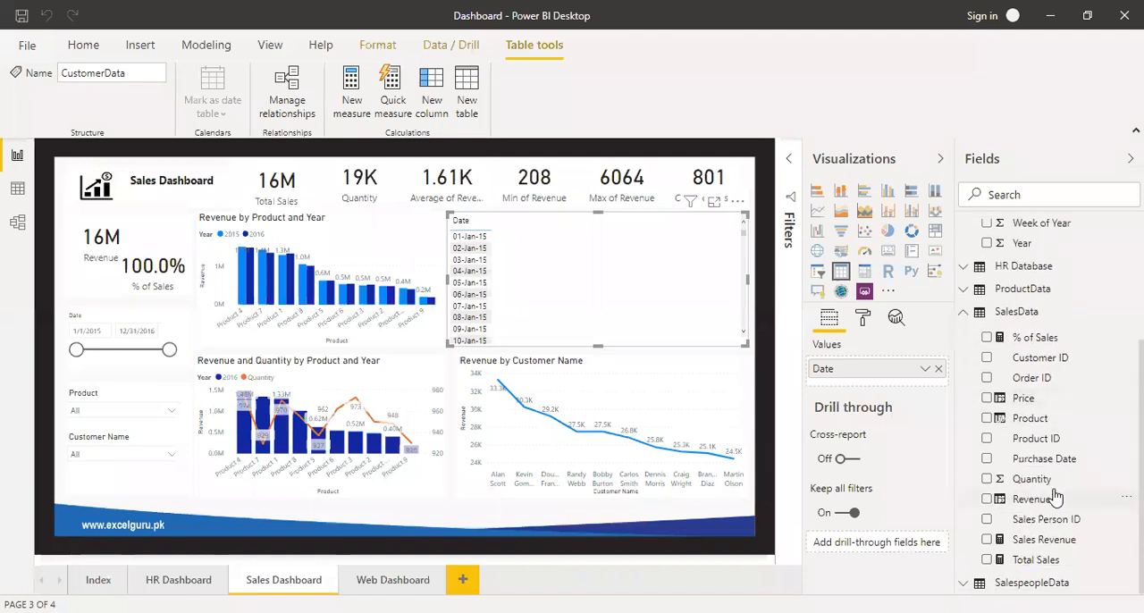
{"action": "left_click", "coordinate": [988, 499]}
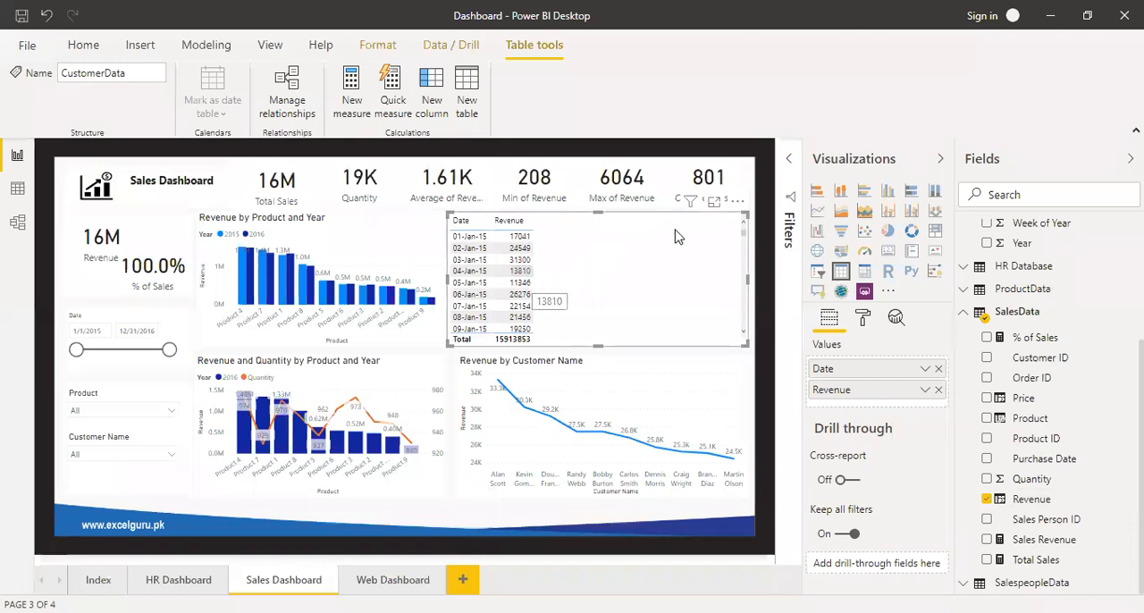
Show the table visual in focus mode and format the Revenue column with a thousands separator.
{"action": "left_click", "coordinate": [713, 202]}
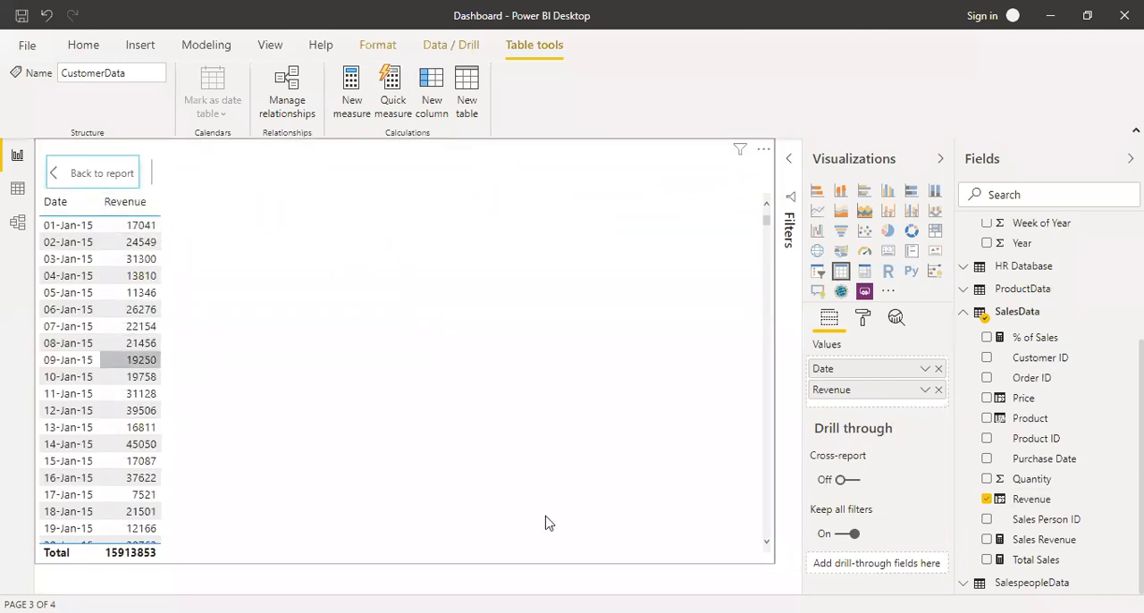
{"action": "left_click", "coordinate": [1042, 503]}
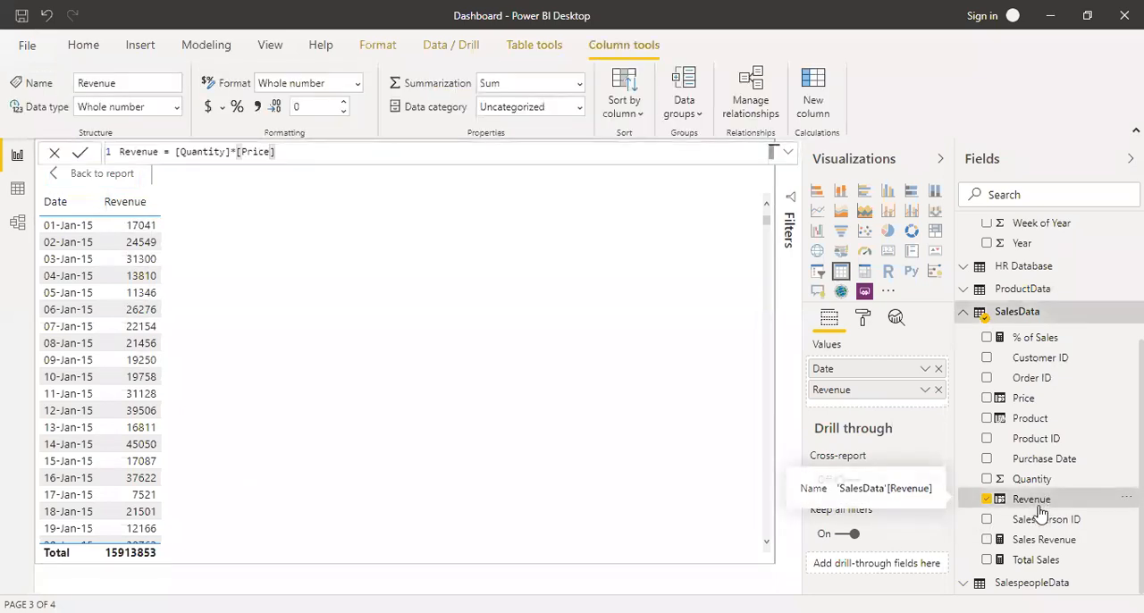
{"action": "left_click", "coordinate": [257, 107]}
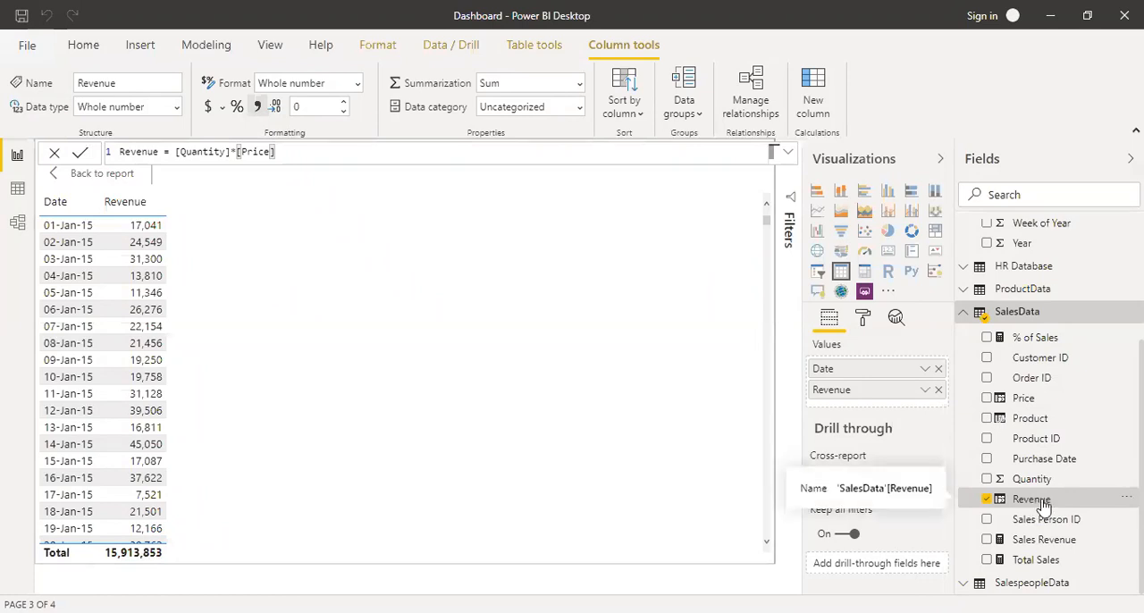
Create a quick measure from Revenue that calculates the running total of Sum of Revenue over the Date field in ascending direction.
{"action": "left_click", "coordinate": [1124, 500]}
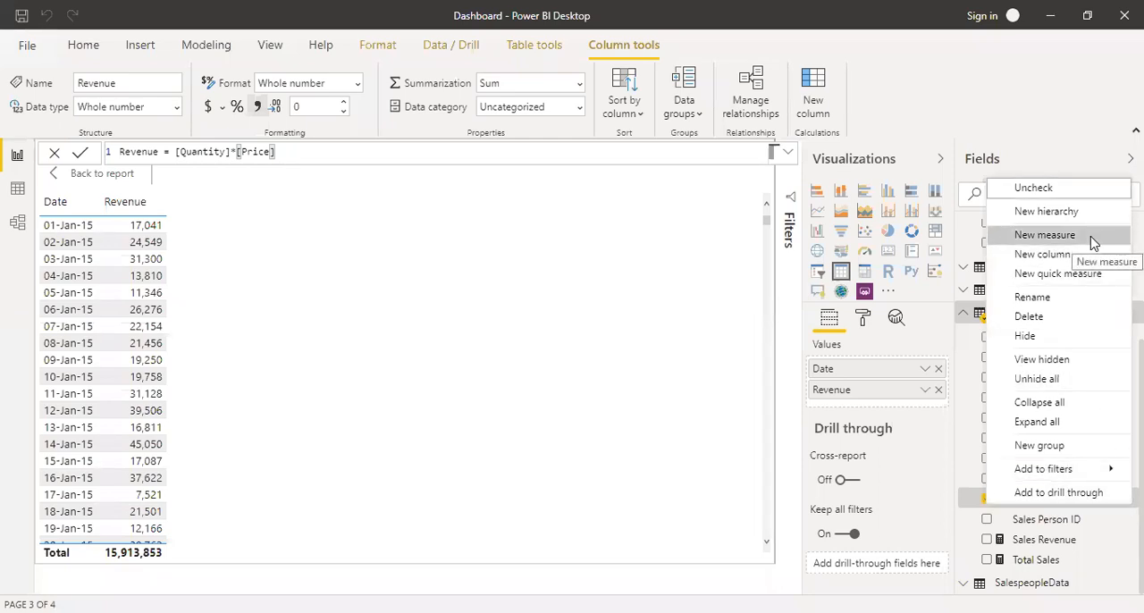
{"action": "left_click", "coordinate": [1061, 278]}
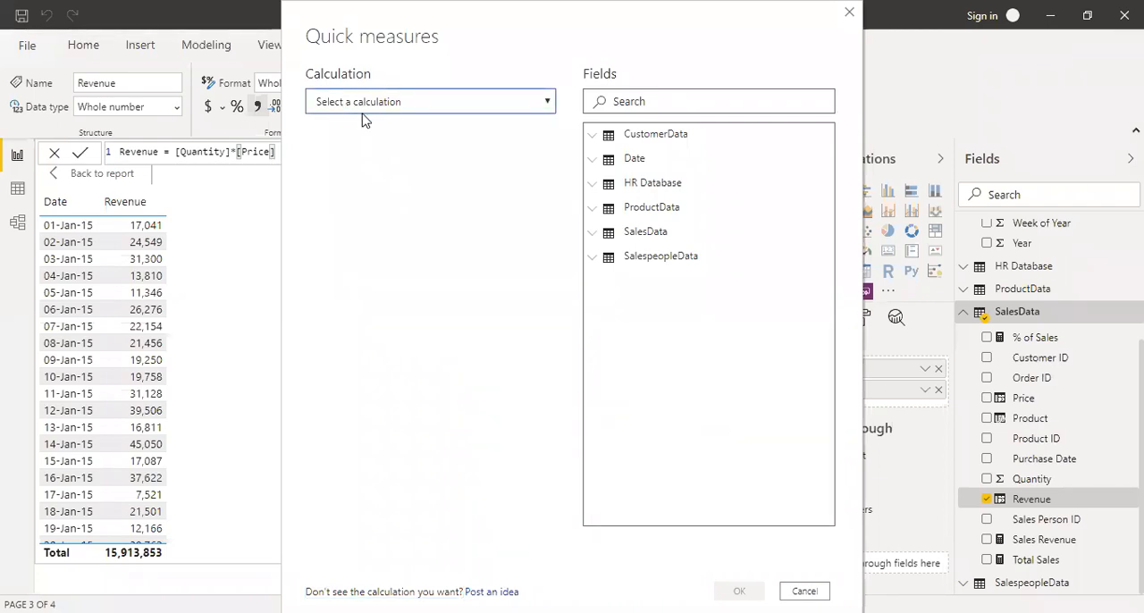
{"action": "left_click", "coordinate": [360, 254]}
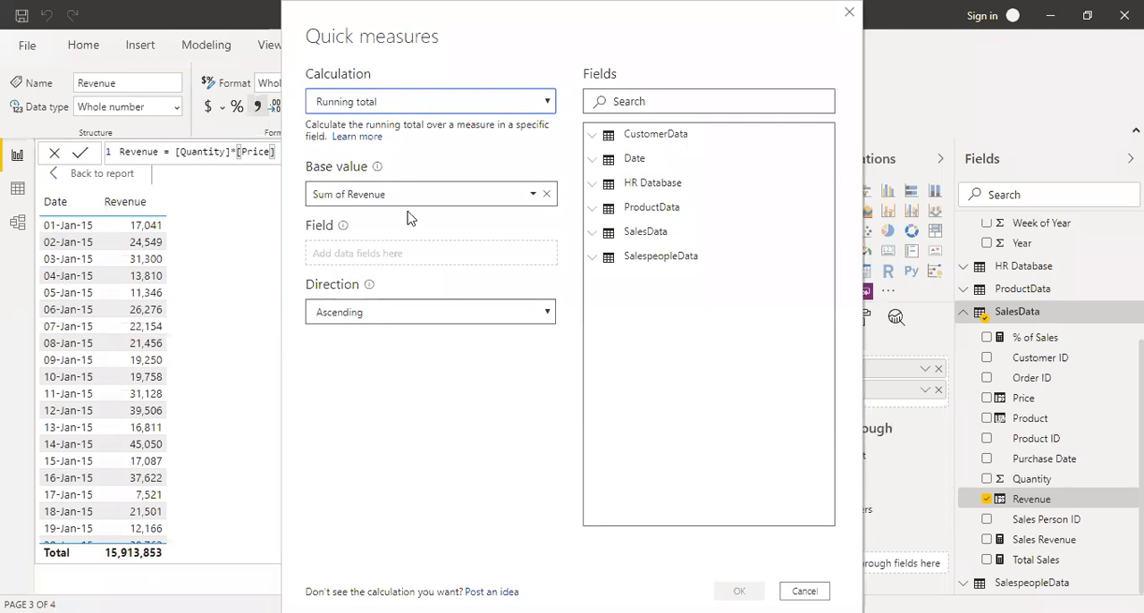
{"action": "left_click", "coordinate": [592, 161]}
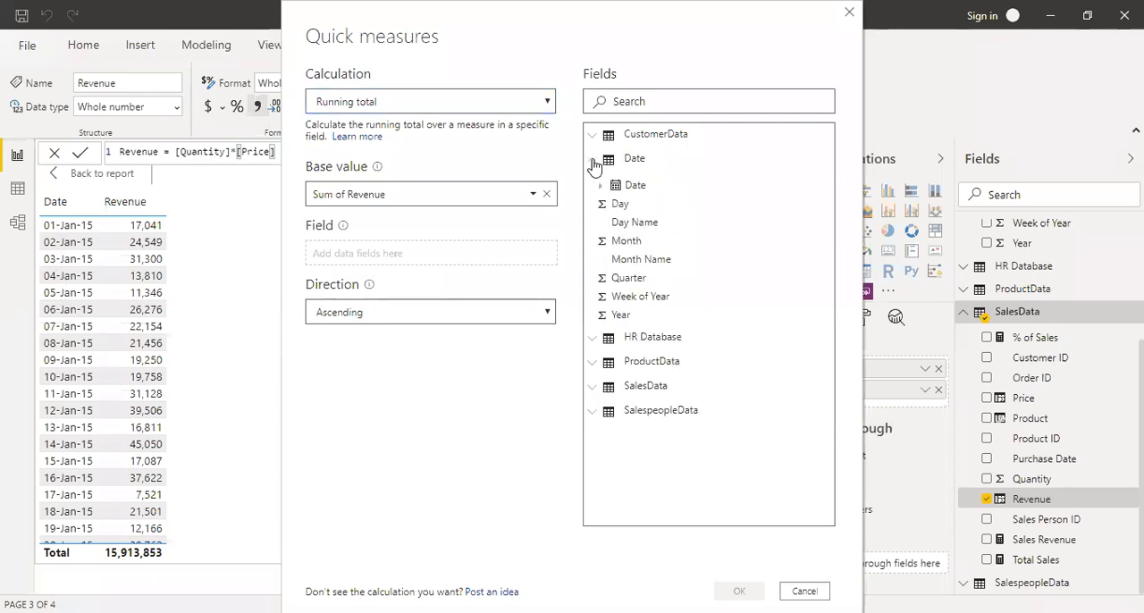
{"action": "left_click_drag", "start_coordinate": [626, 184], "coordinate": [349, 259]}
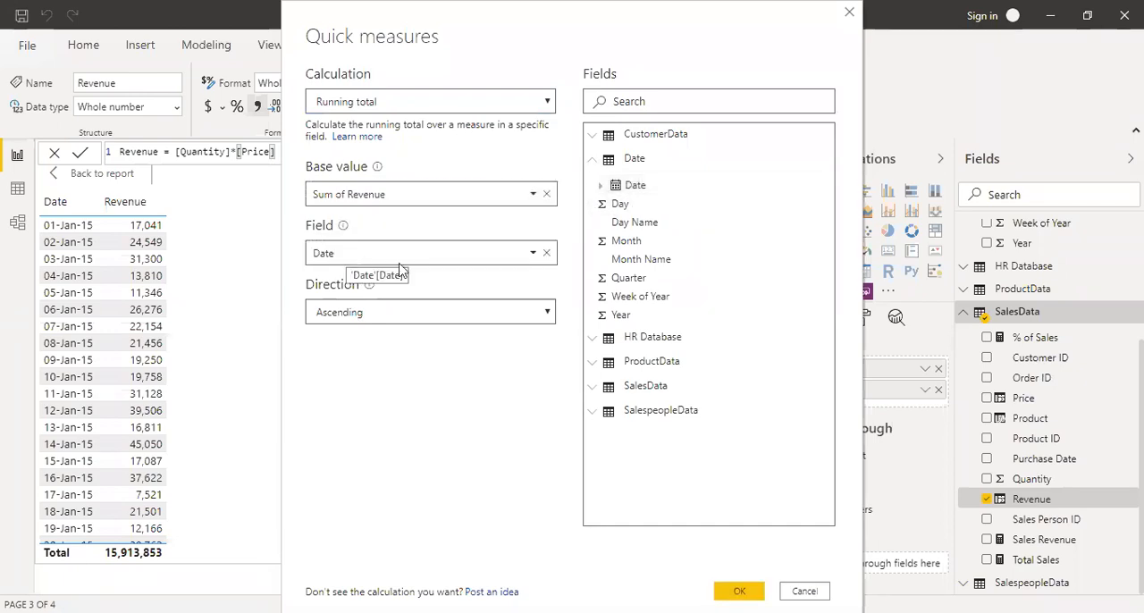
{"action": "left_click", "coordinate": [548, 252]}
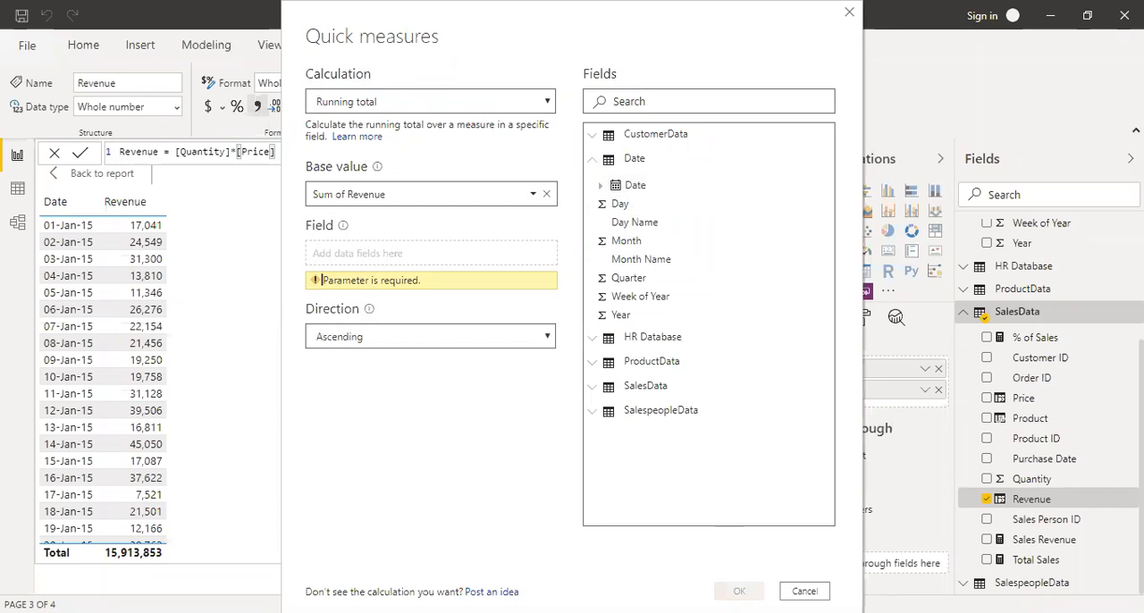
{"action": "left_click_drag", "start_coordinate": [617, 186], "coordinate": [350, 254]}
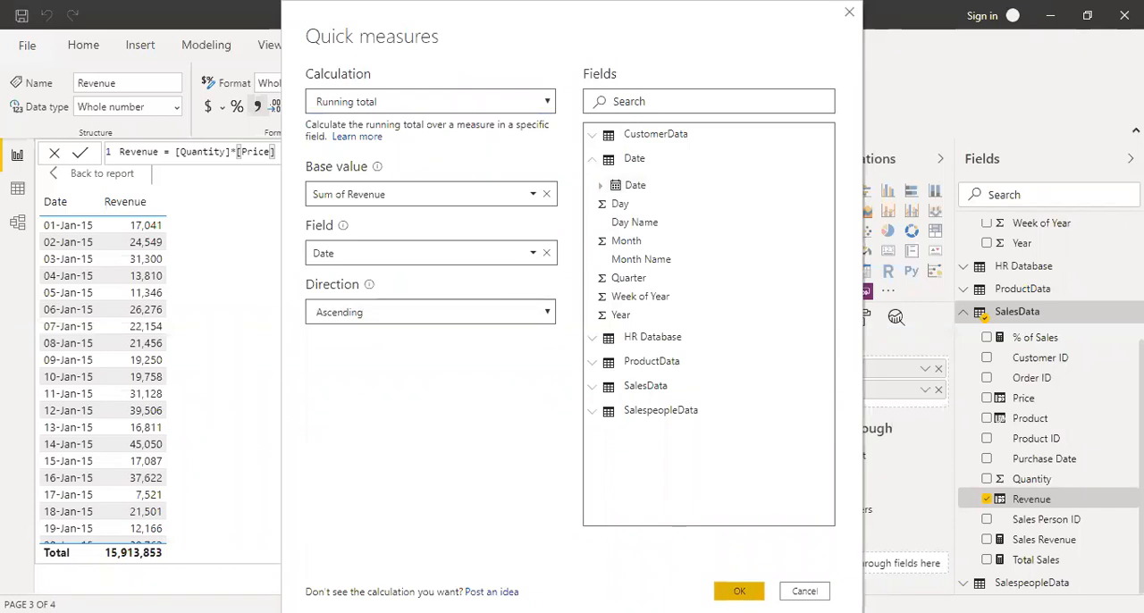
{"action": "left_click", "coordinate": [739, 591]}
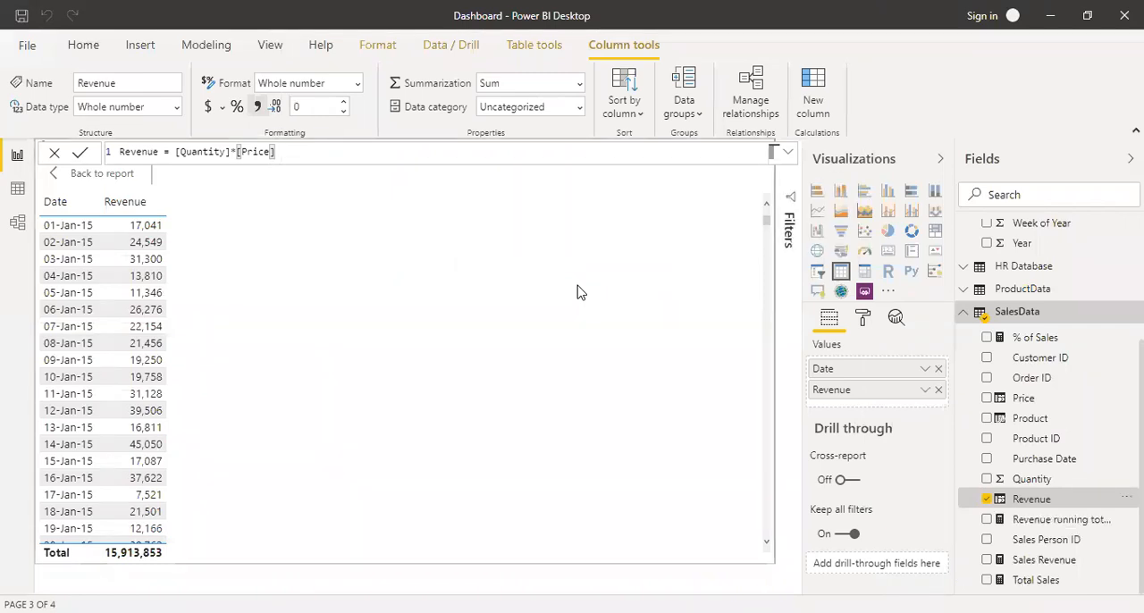
Rename the new running total measure to Running total in its formula, commit it and collapse the formula display.
{"action": "left_click", "coordinate": [1024, 520]}
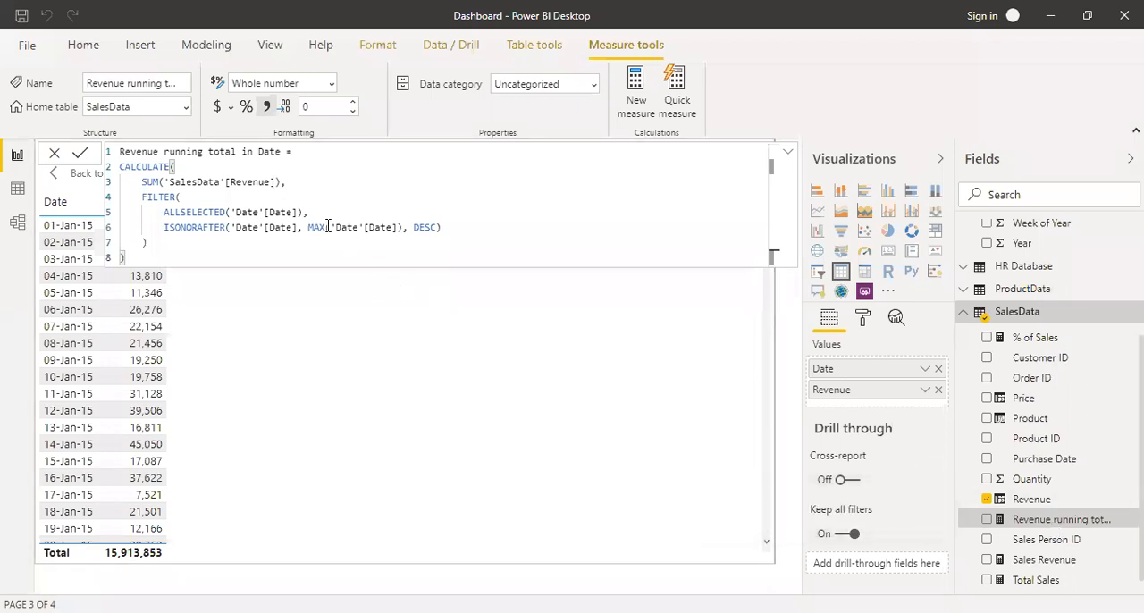
{"action": "left_click", "coordinate": [164, 152]}
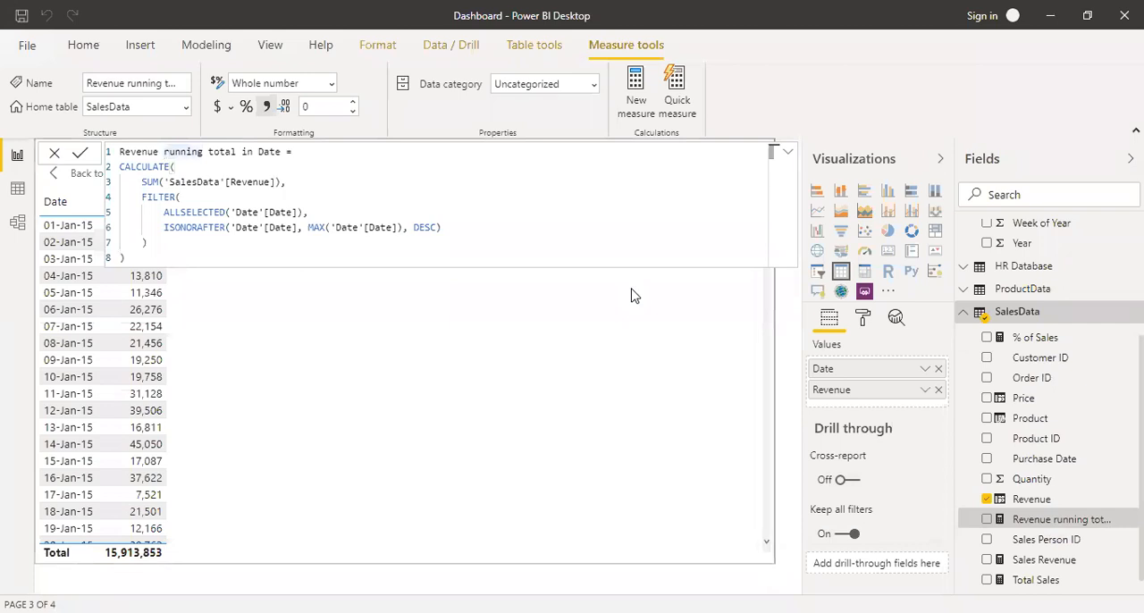
{"action": "key", "text": "shift+Home"}
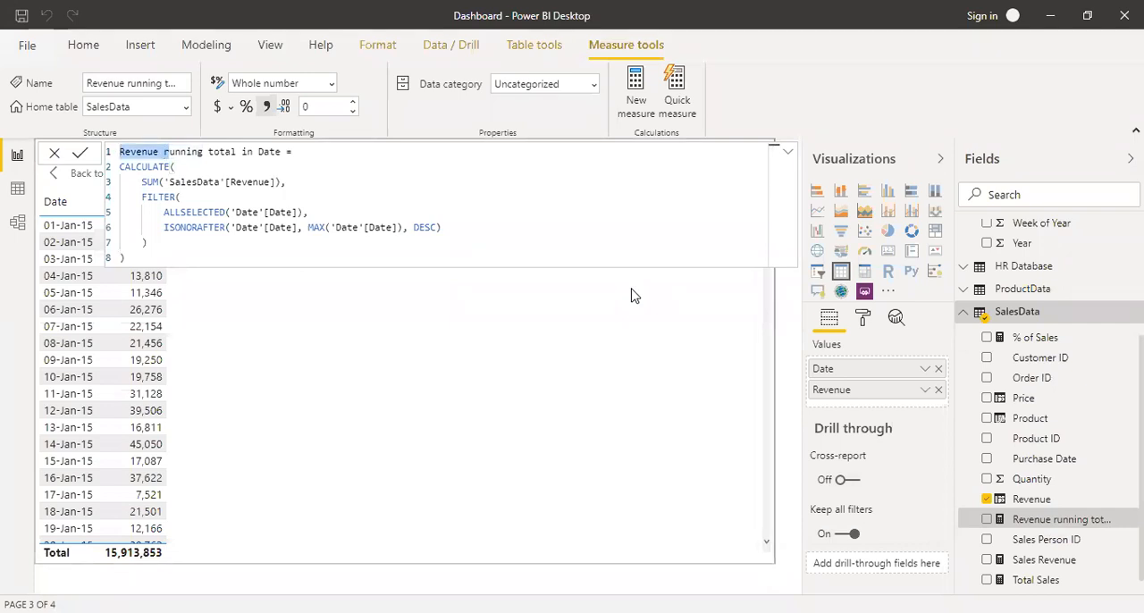
{"action": "type", "text": "R"}
{"action": "key", "text": "ctrl+Right"}
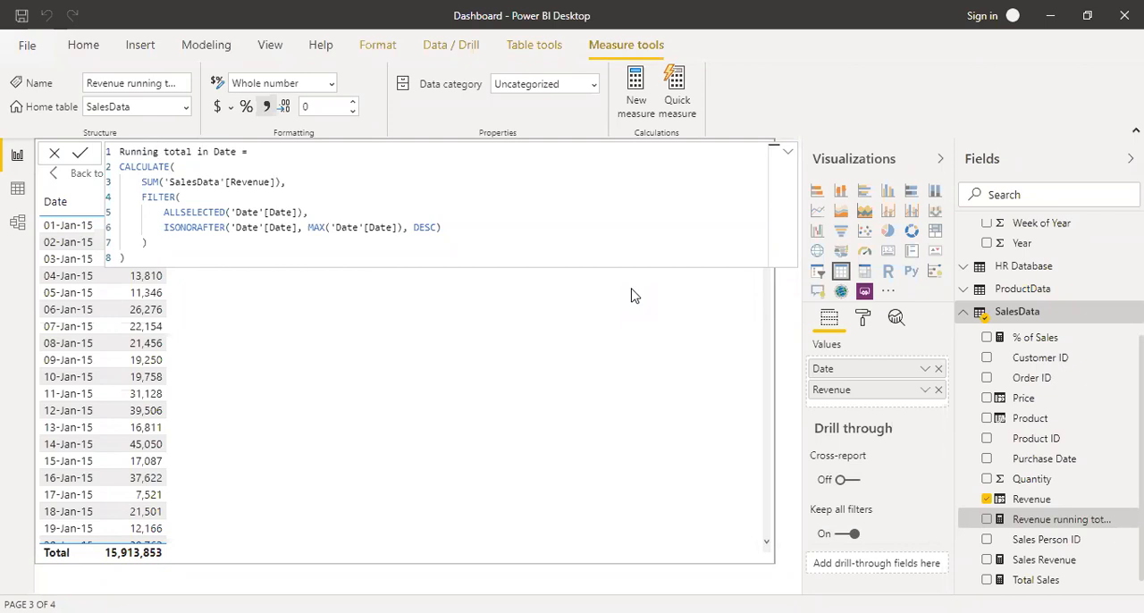
{"action": "key", "text": "ctrl+shift+Right"}
{"action": "key", "text": "ctrl+shift+Right"}
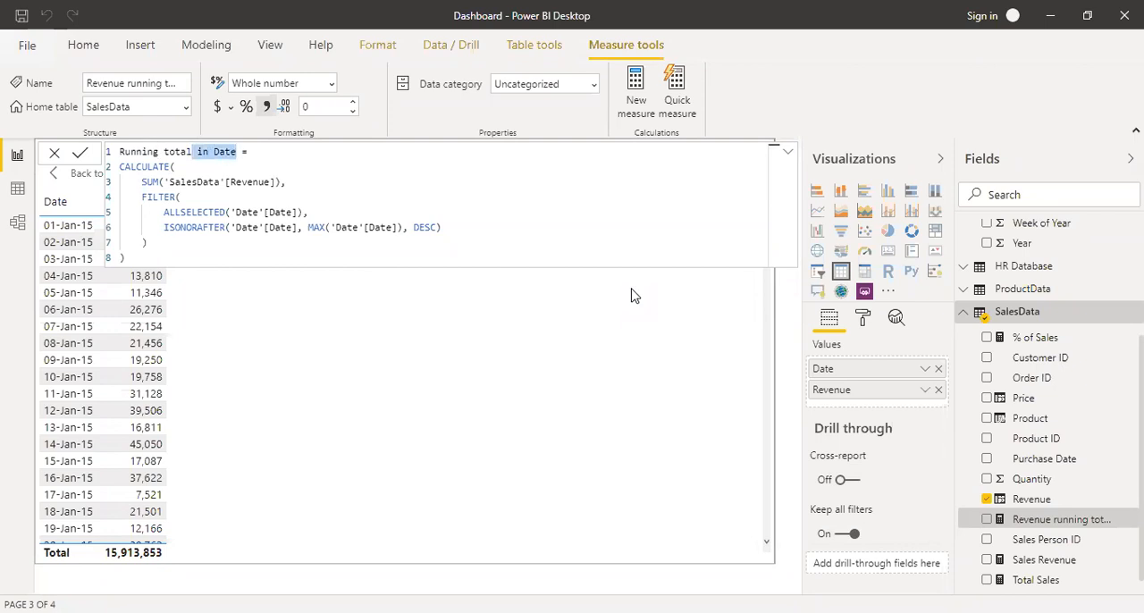
{"action": "key", "text": "BackSpace"}
{"action": "key", "text": "Return"}
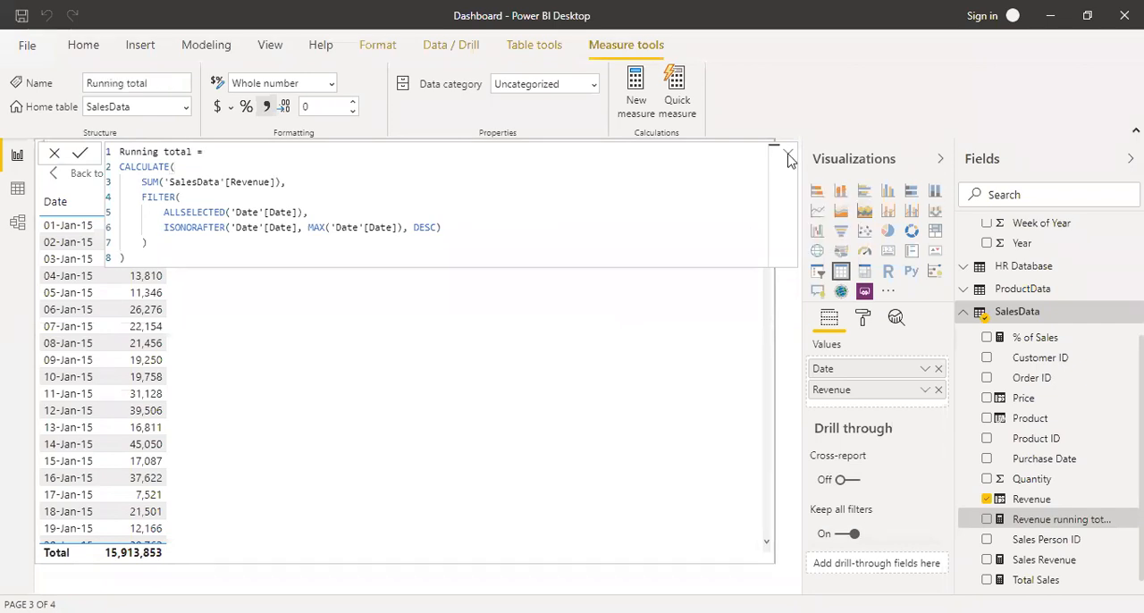
{"action": "left_click", "coordinate": [790, 157]}
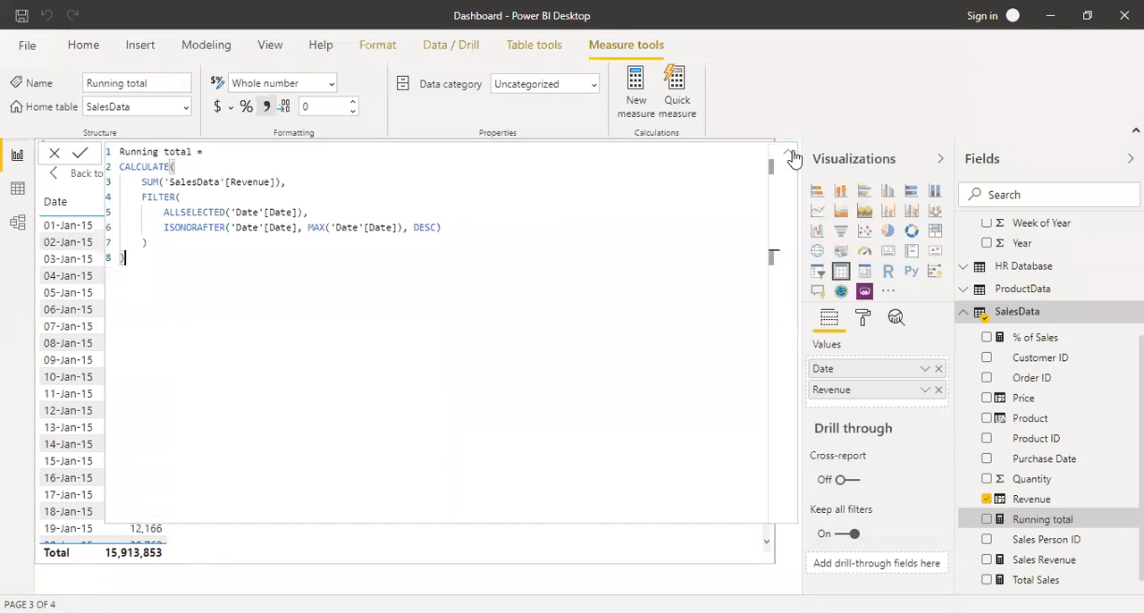
{"action": "left_click", "coordinate": [791, 157]}
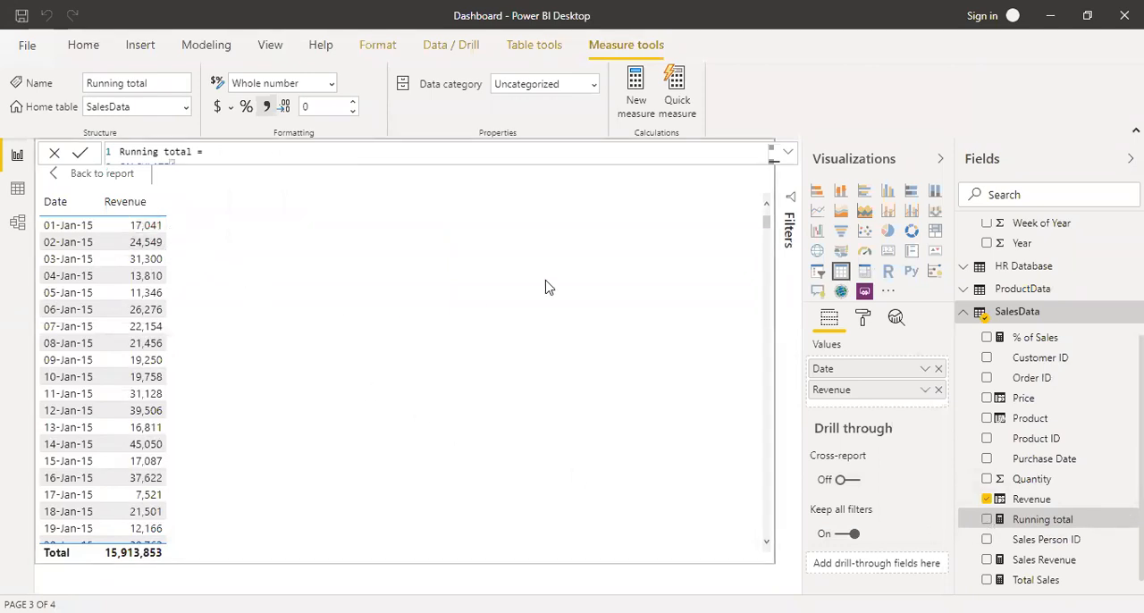
Add the Running total measure to the table visual and check its daily accumulation against Revenue.
{"action": "left_click", "coordinate": [987, 520]}
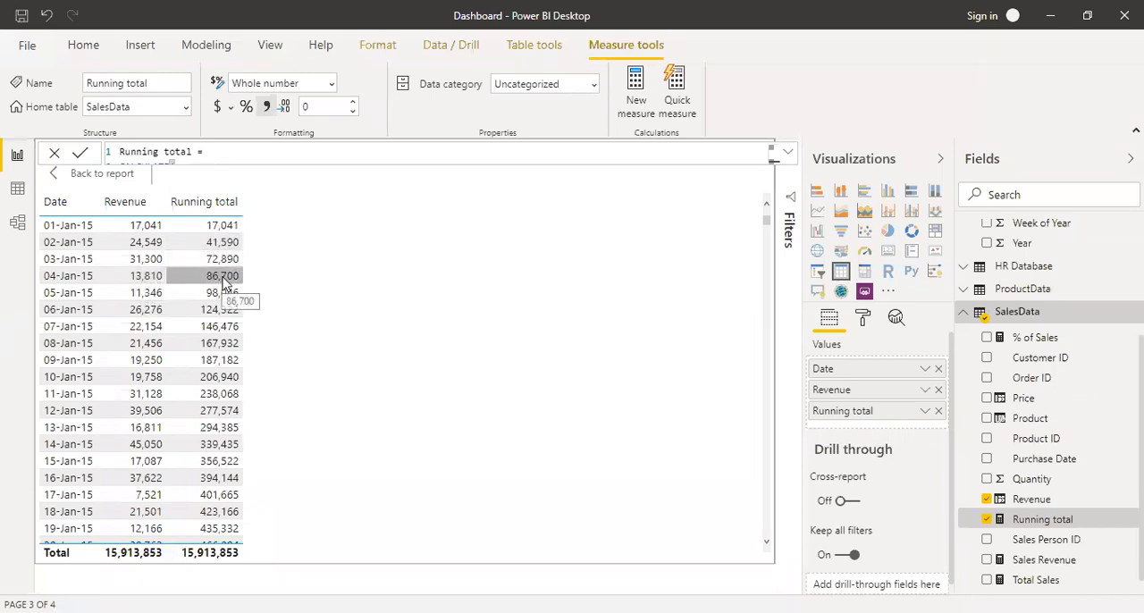
{"action": "scroll", "coordinate": [96, 295], "scroll_direction": "down", "scroll_amount": 7}
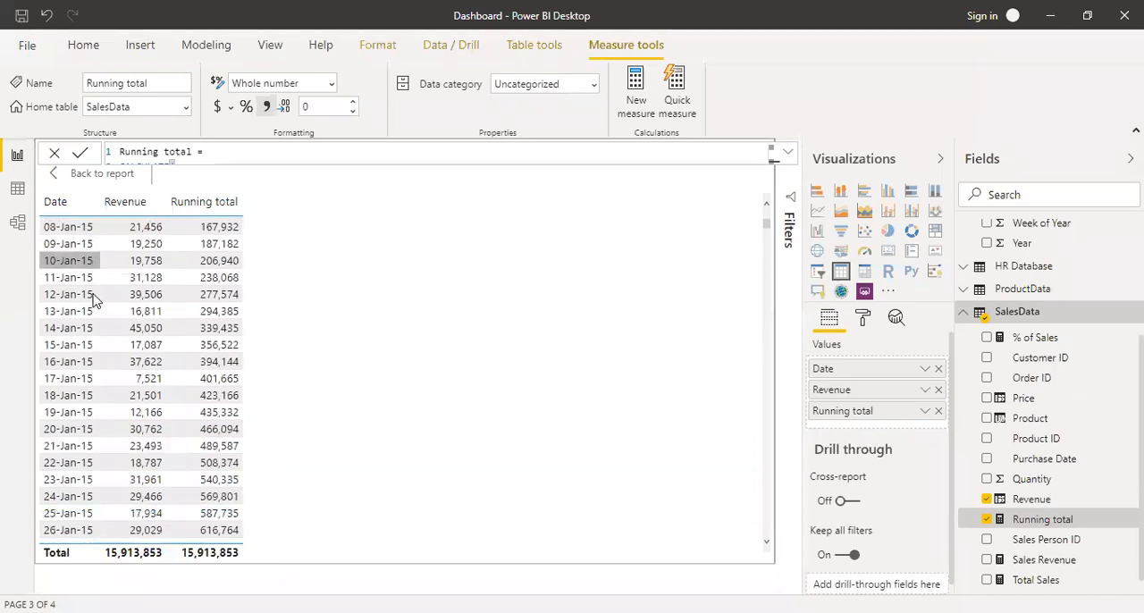
{"action": "scroll", "coordinate": [96, 309], "scroll_direction": "down", "scroll_amount": 8}
{"action": "scroll", "coordinate": [96, 309], "scroll_direction": "up", "scroll_amount": 9}
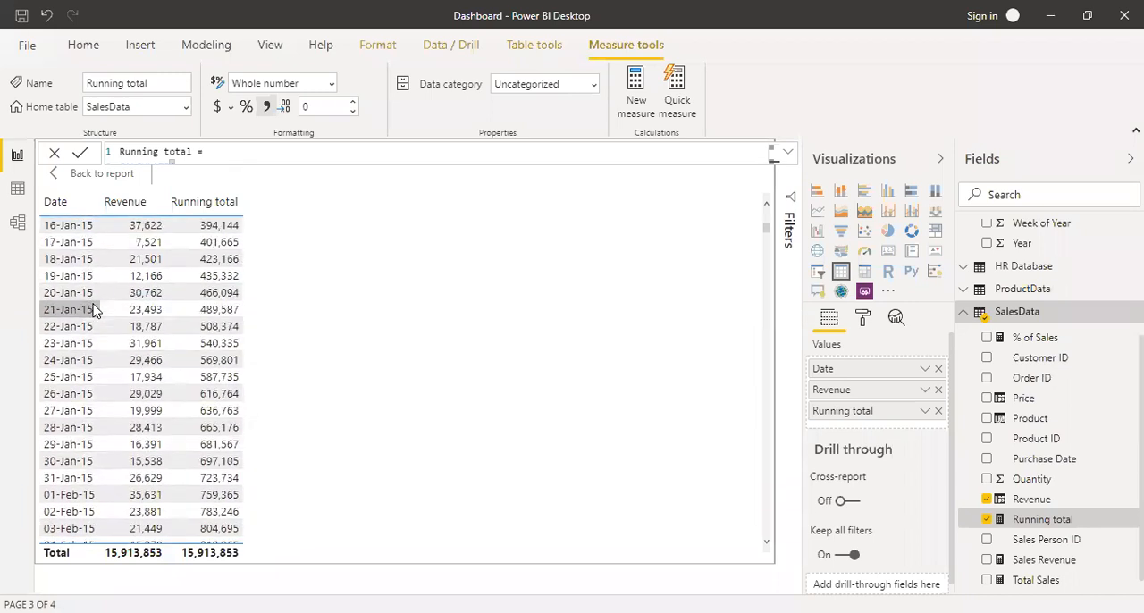
Create a new measure named LD Sales and start its formula as CALCULATE over the [Sales Revenue] measure.
{"action": "scroll", "coordinate": [96, 309], "scroll_direction": "up", "scroll_amount": 5}
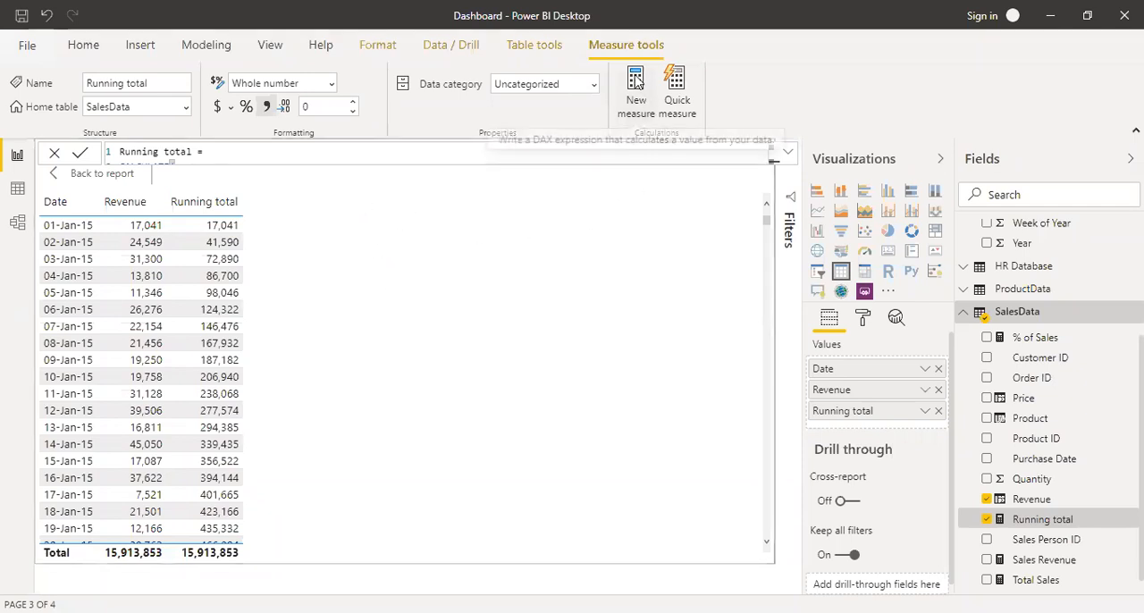
{"action": "left_click", "coordinate": [635, 83]}
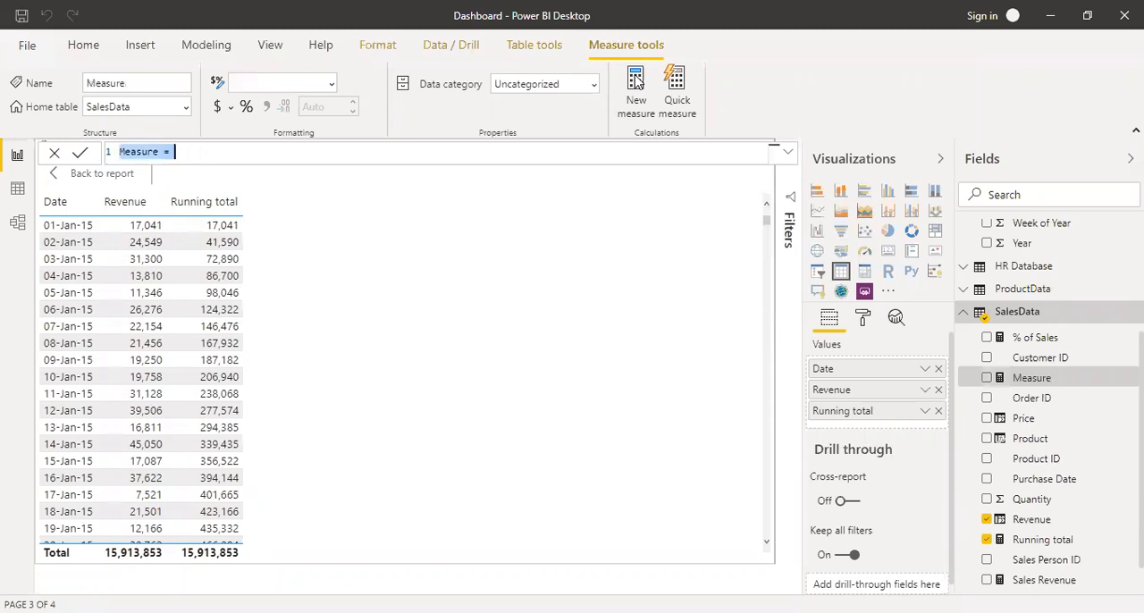
{"action": "type", "text": "LD"}
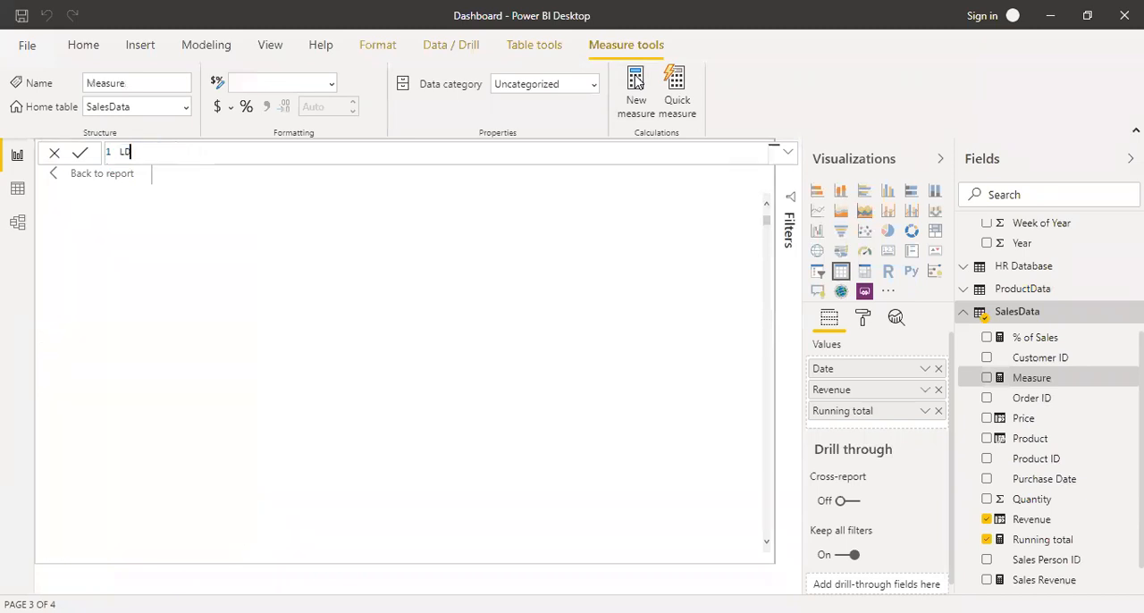
{"action": "type", "text": " Sales = ca"}
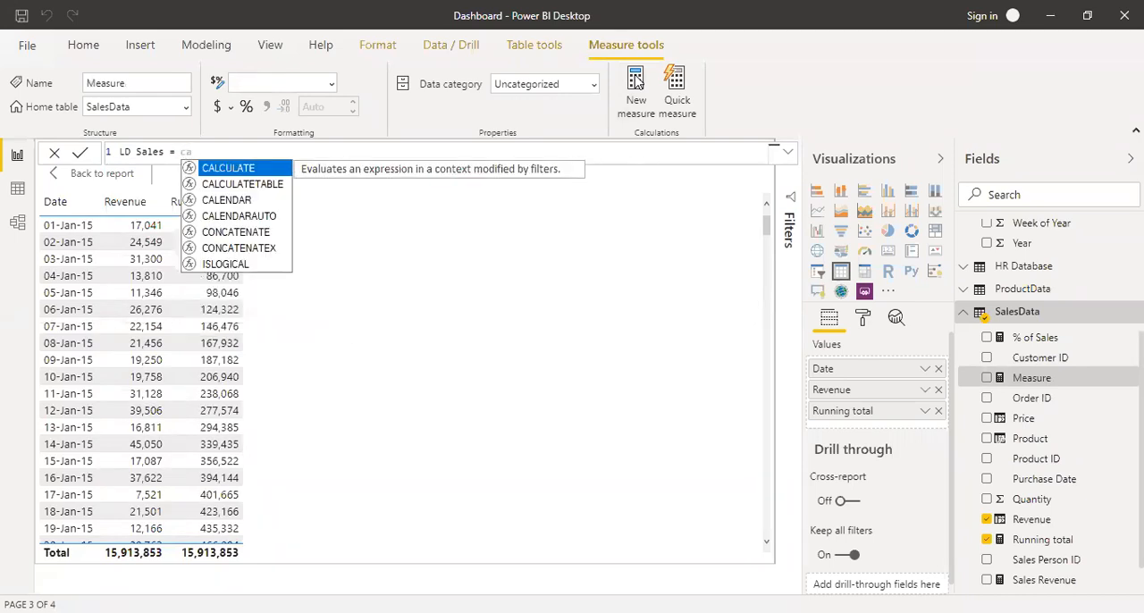
{"action": "key", "text": "Tab"}
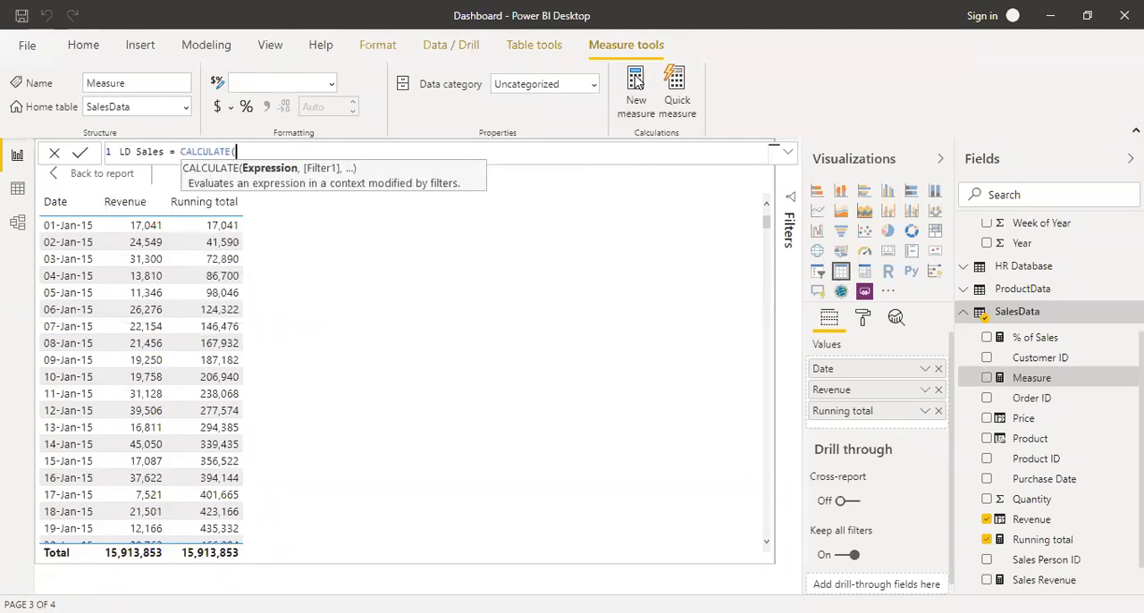
{"action": "type", "text": "[re"}
{"action": "key", "text": "BackSpace"}
{"action": "type", "text": "s"}
{"action": "key", "text": "Tab"}
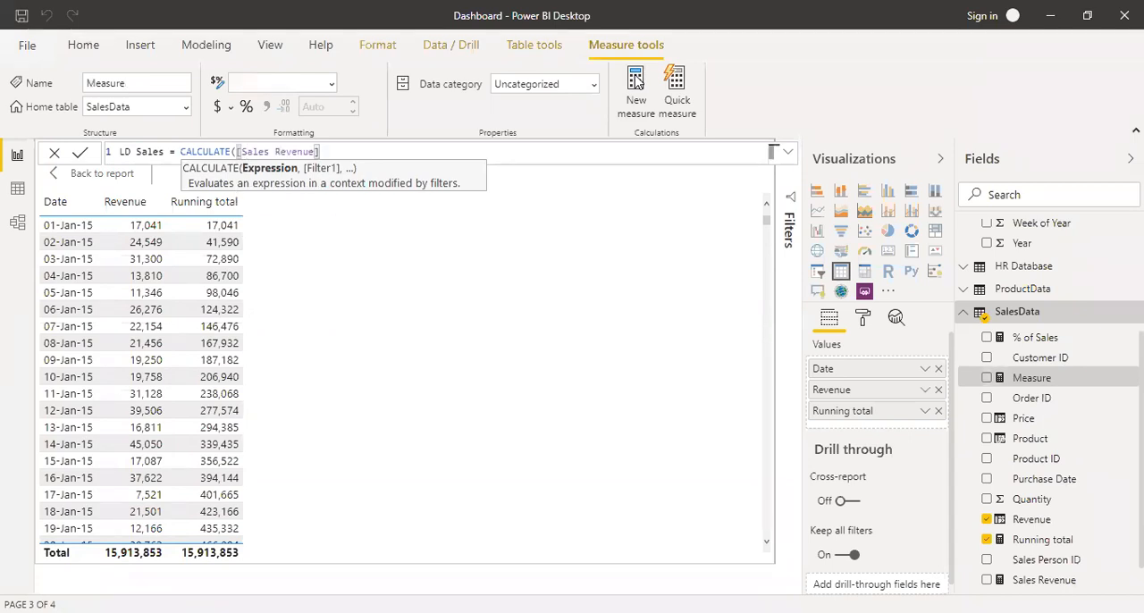
{"action": "type", "text": ","}
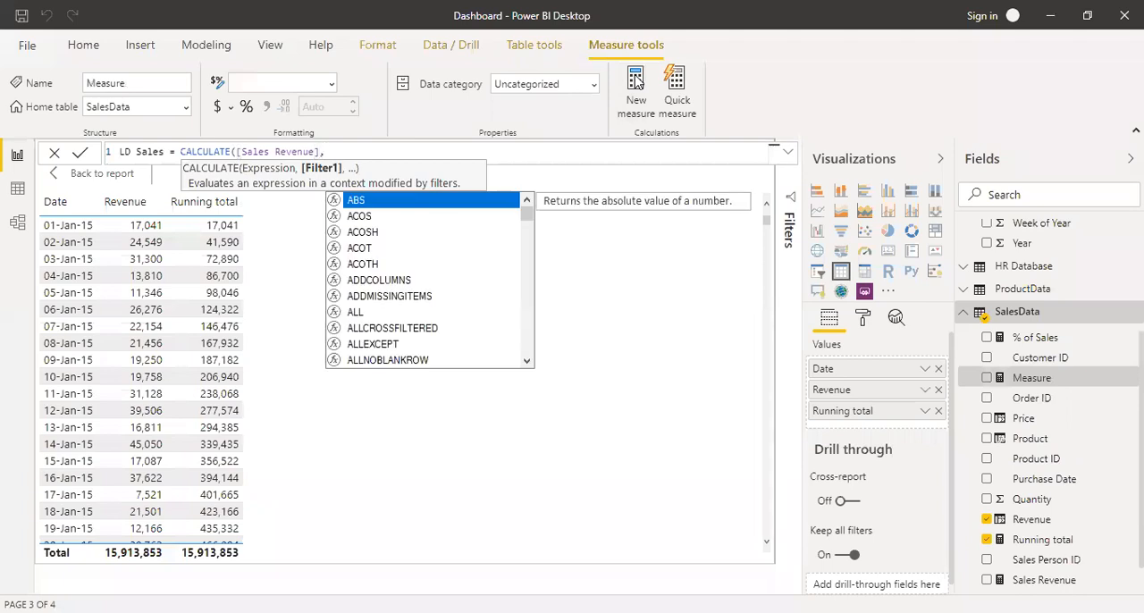
{"action": "type", "text": "da"}
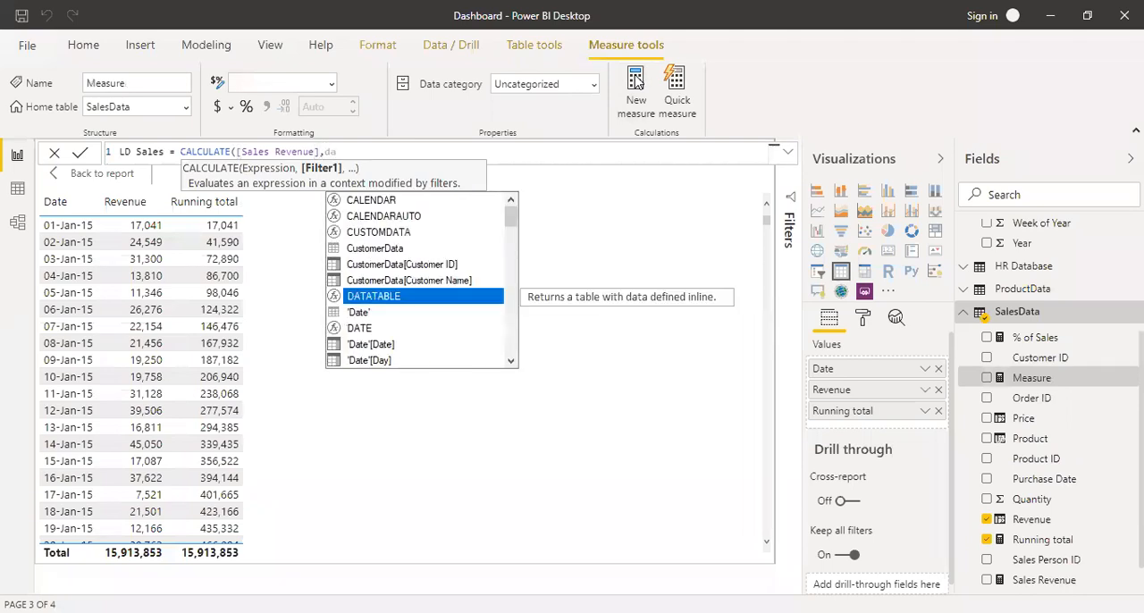
{"action": "type", "text": "te"}
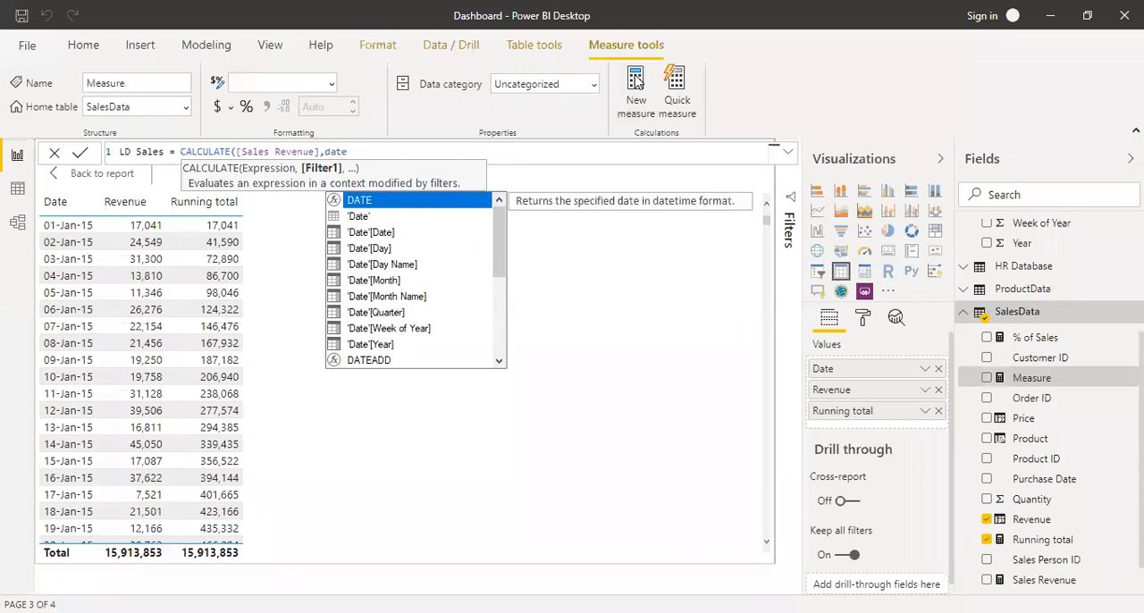
Complete the LD Sales formula with a DATEADD filter that shifts 'Date'[Date] by -1 DAY.
{"action": "left_click", "coordinate": [380, 361]}
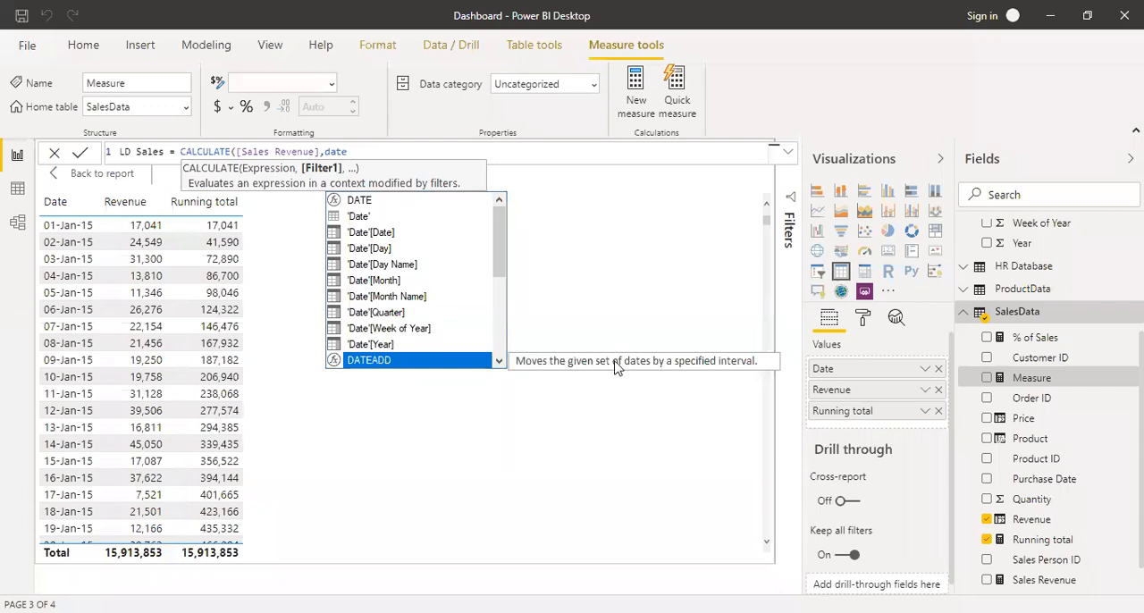
{"action": "key", "text": "Tab"}
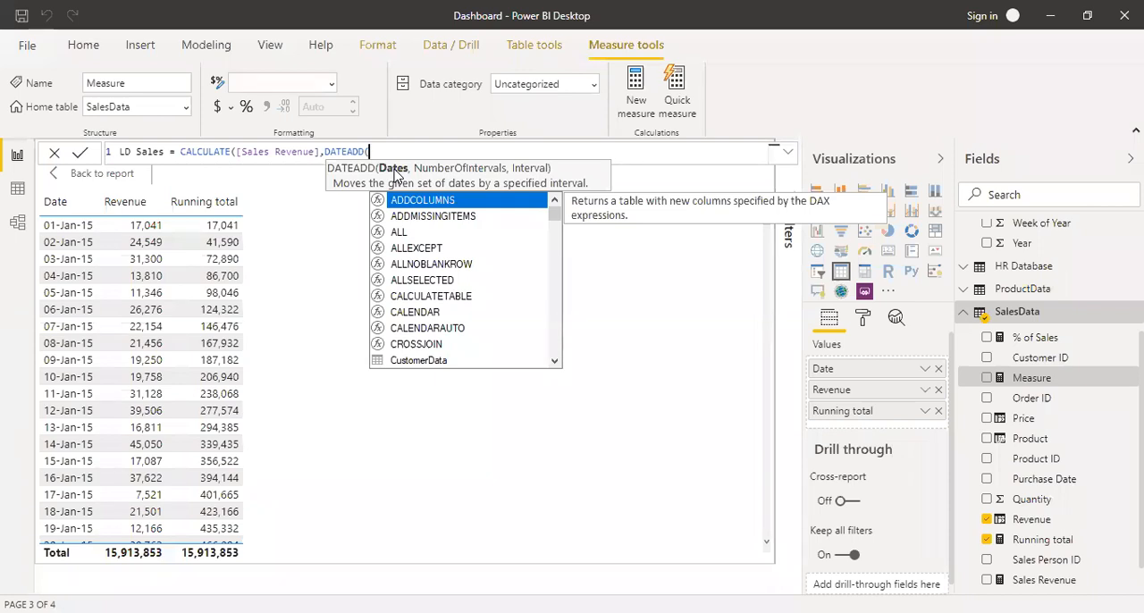
{"action": "type", "text": "dat"}
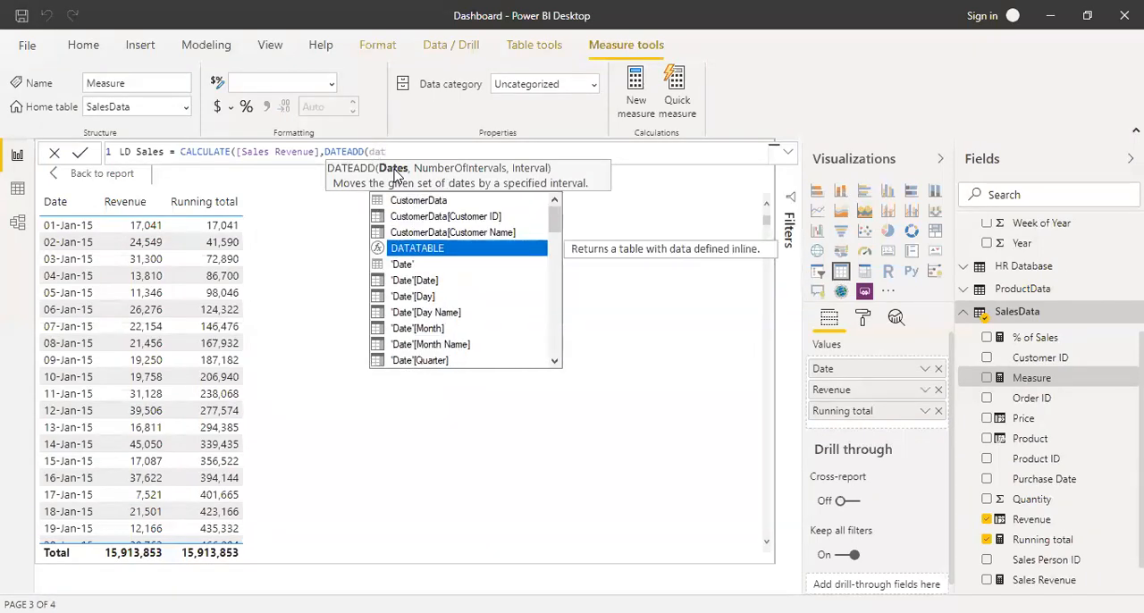
{"action": "key", "text": "Down"}
{"action": "key", "text": "Down"}
{"action": "key", "text": "Tab"}
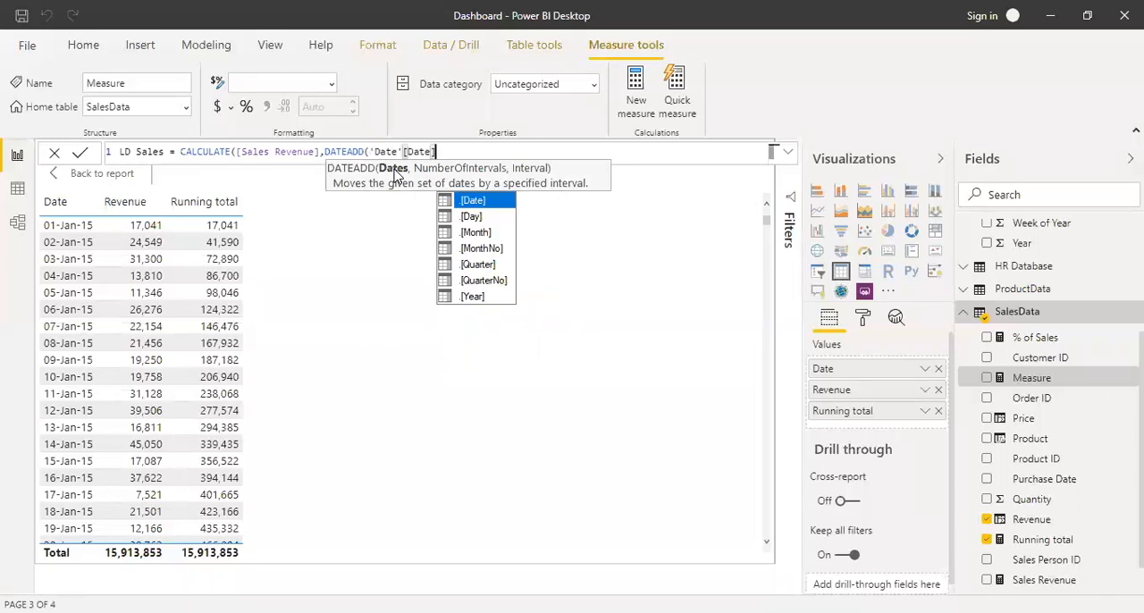
{"action": "type", "text": ","}
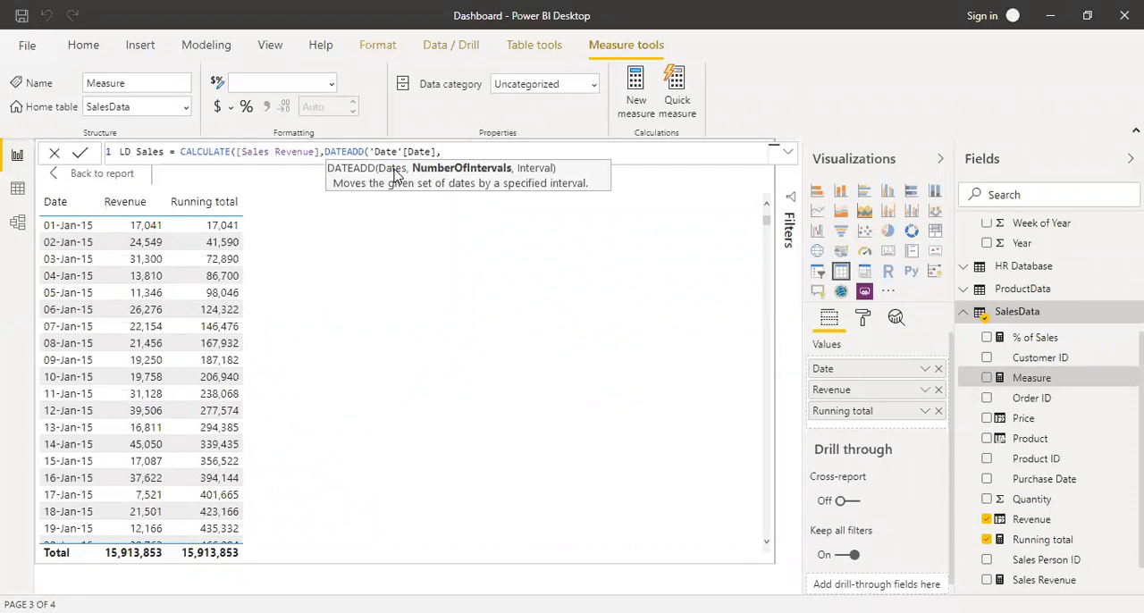
{"action": "type", "text": "-1"}
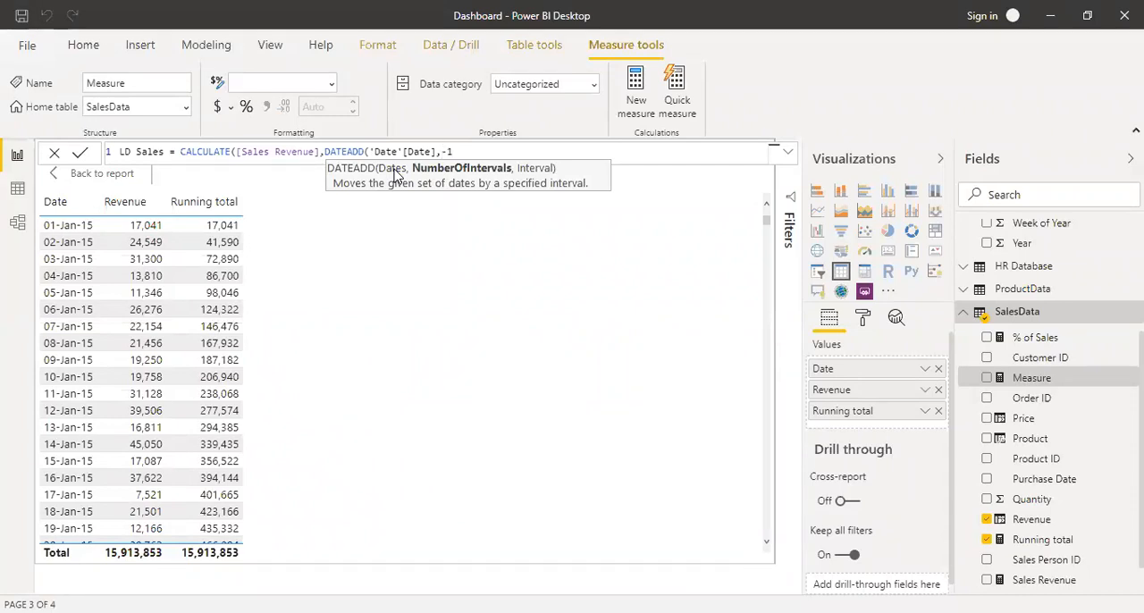
{"action": "type", "text": ","}
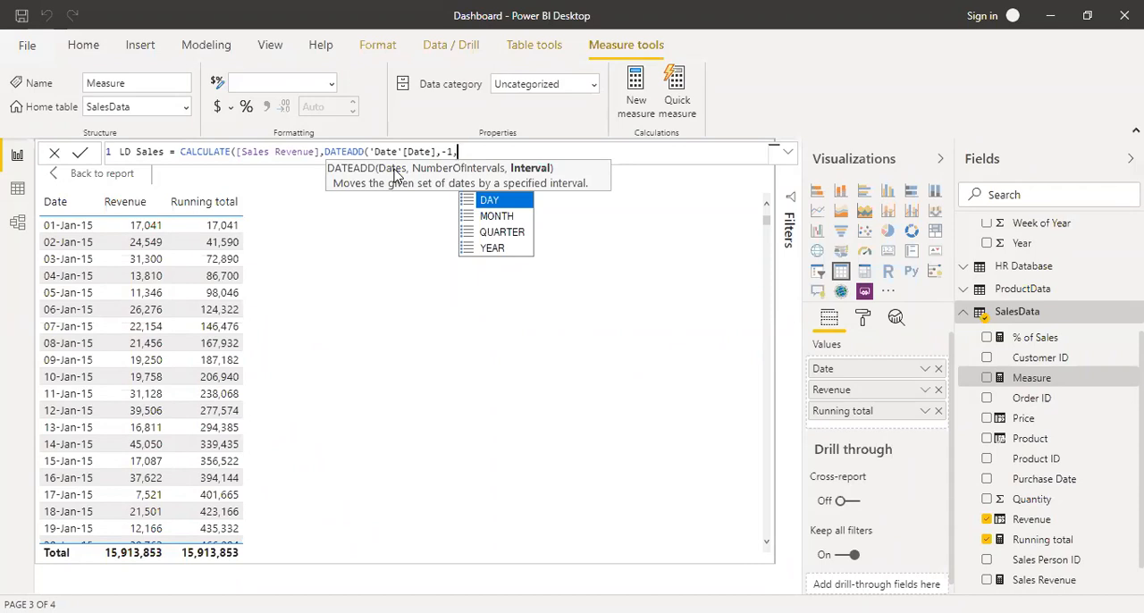
{"action": "key", "text": "Tab"}
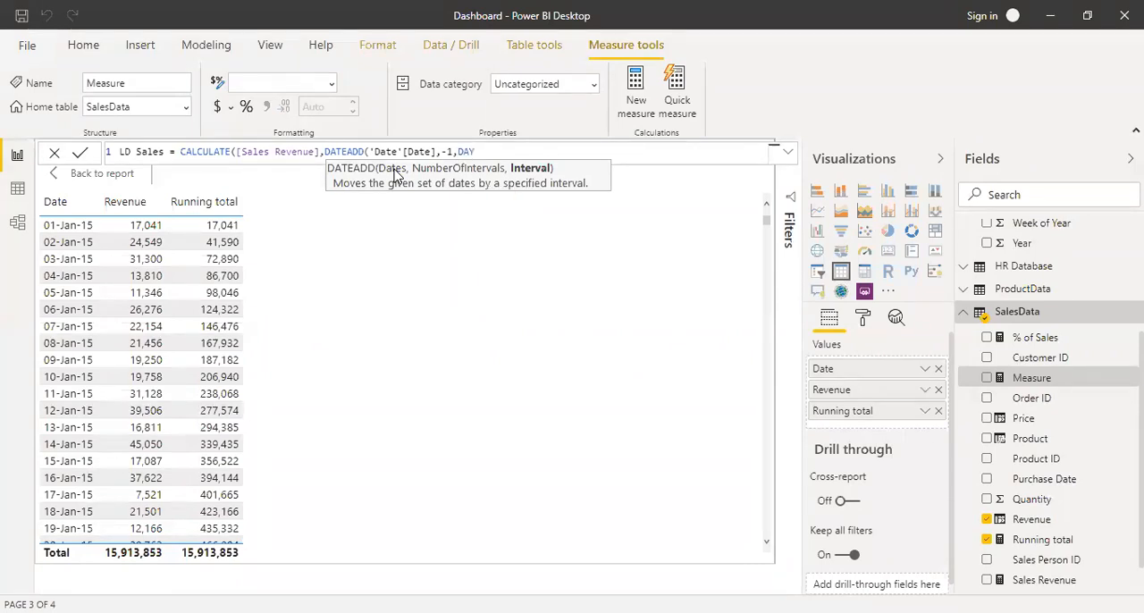
{"action": "type", "text": ")"}
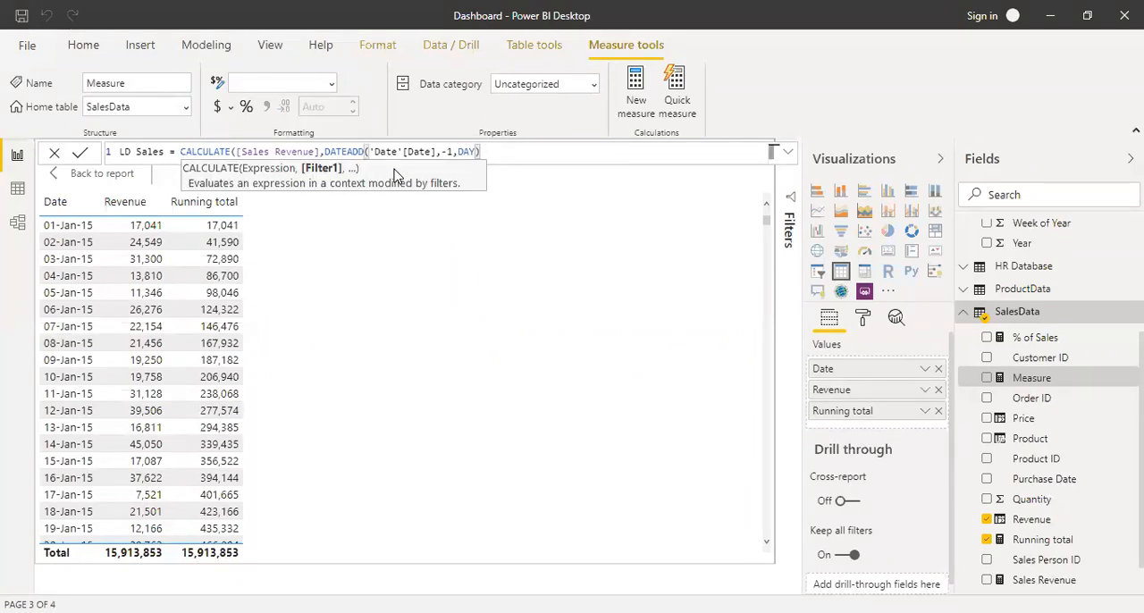
{"action": "type", "text": ")"}
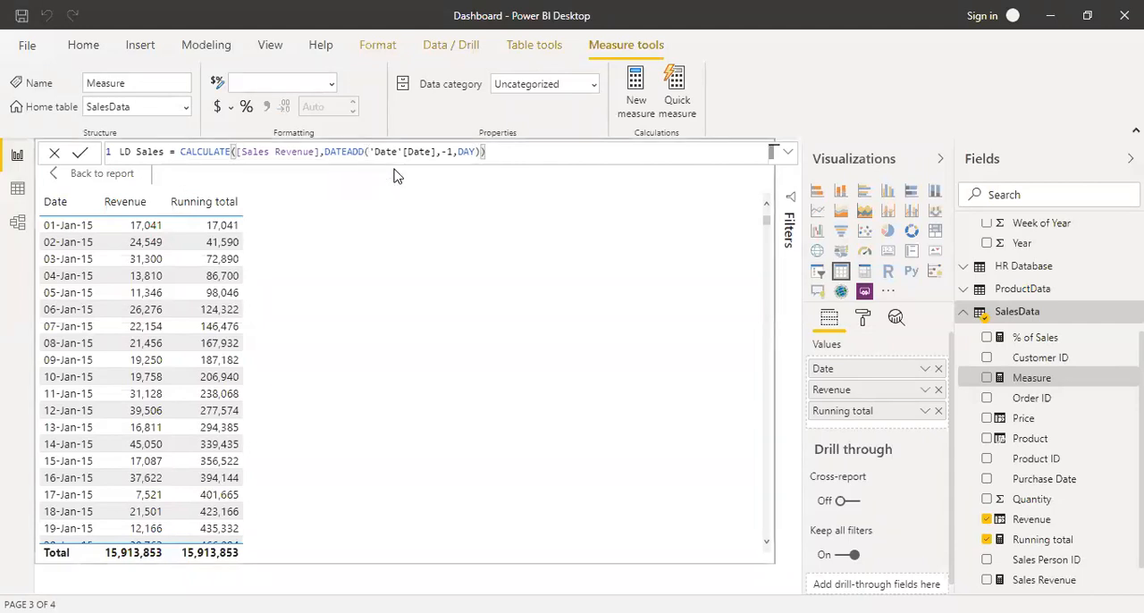
Copy the LD Sales formula, commit the measure, and replace Running total with LD Sales in the table visual.
{"action": "key", "text": "ctrl+a"}
{"action": "key", "text": "ctrl+c"}
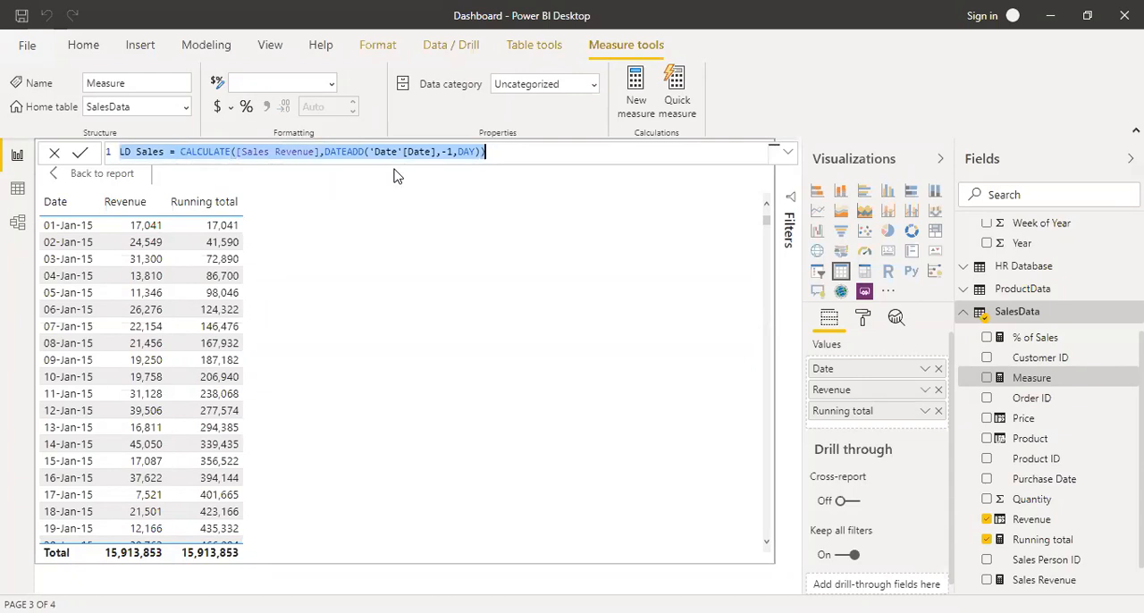
{"action": "key", "text": "Right"}
{"action": "key", "text": "Return"}
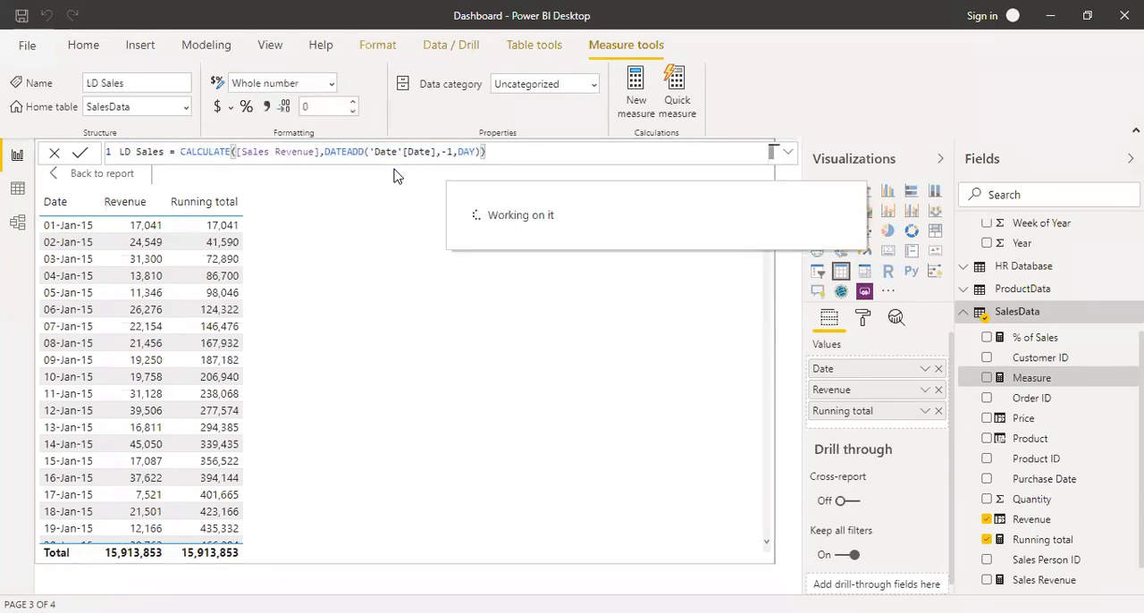
{"action": "left_click", "coordinate": [987, 378]}
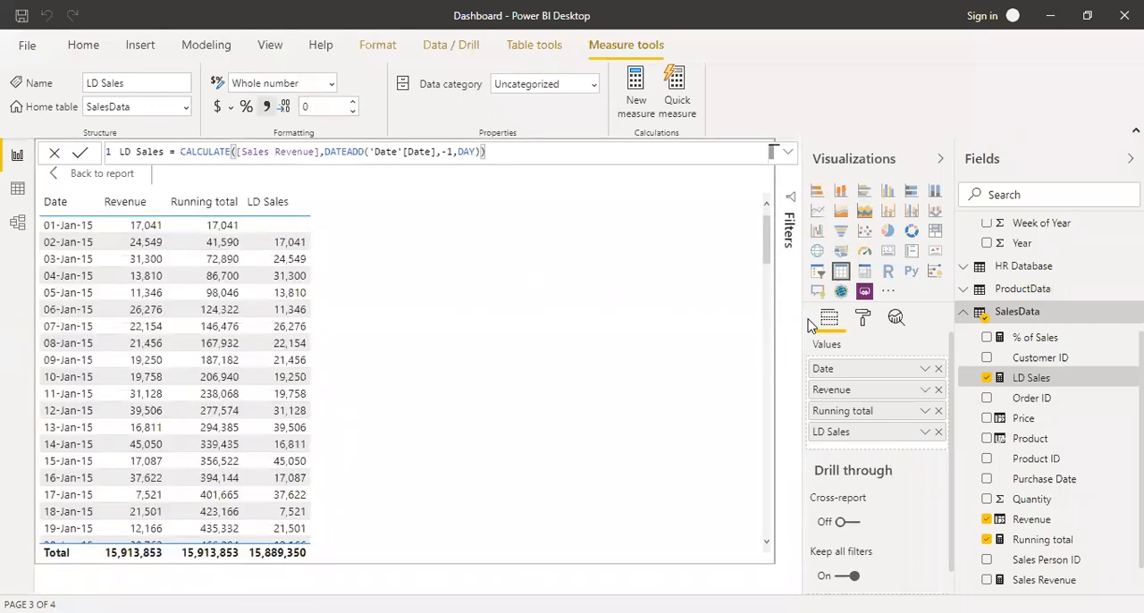
{"action": "left_click", "coordinate": [939, 410]}
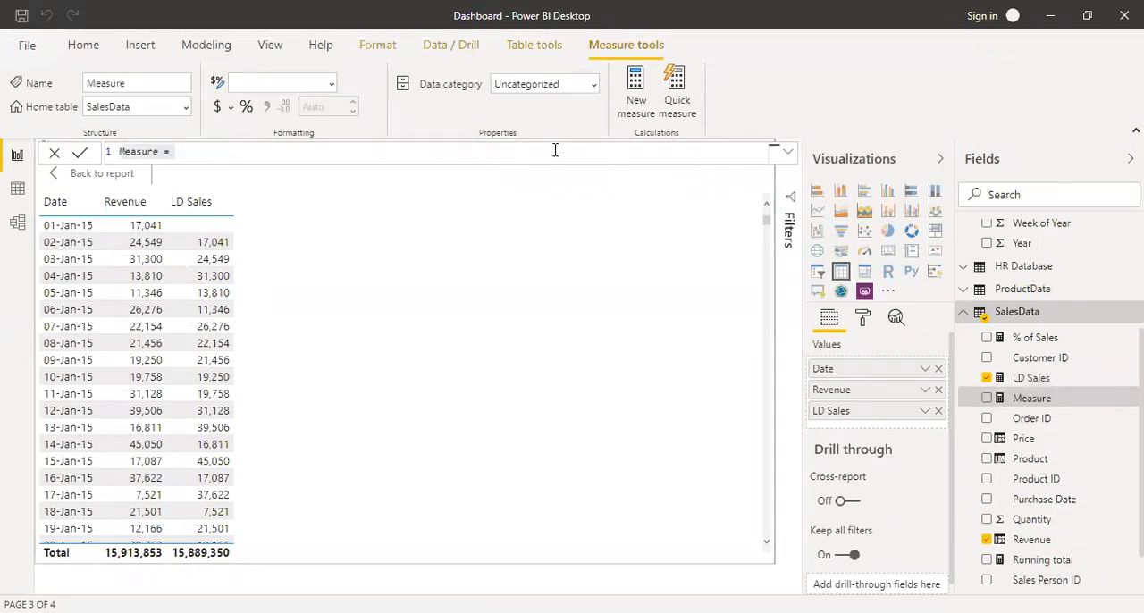
Create another measure from the copied LD Sales formula and change its name to LM Sales.
{"action": "key", "text": "ctrl+a"}
{"action": "key", "text": "ctrl+v"}
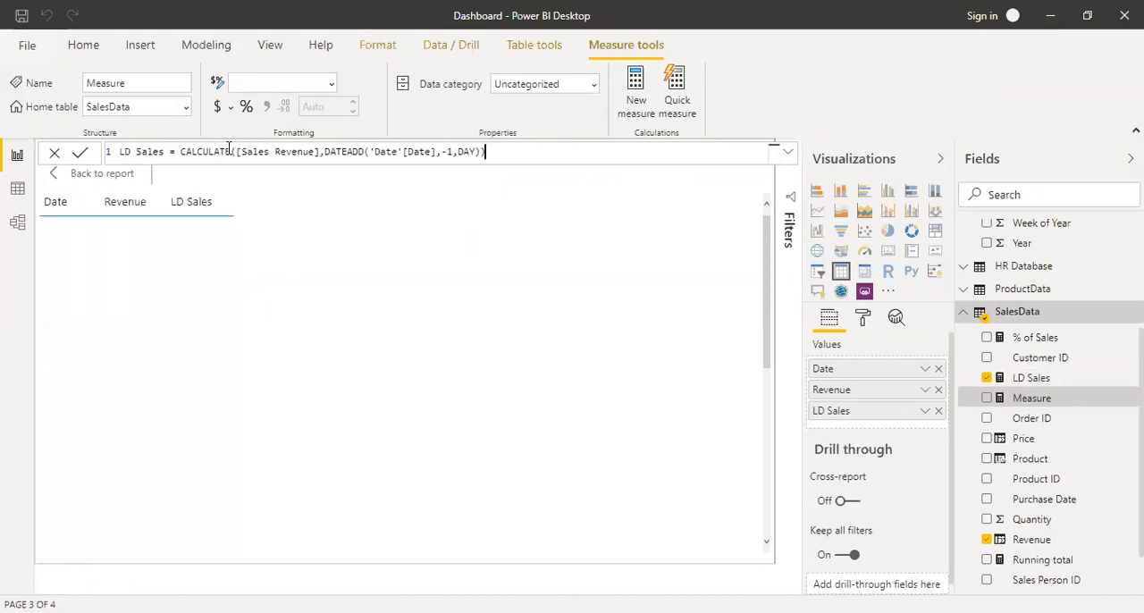
{"action": "left_click", "coordinate": [131, 152]}
{"action": "key", "text": "BackSpace"}
{"action": "type", "text": "M"}
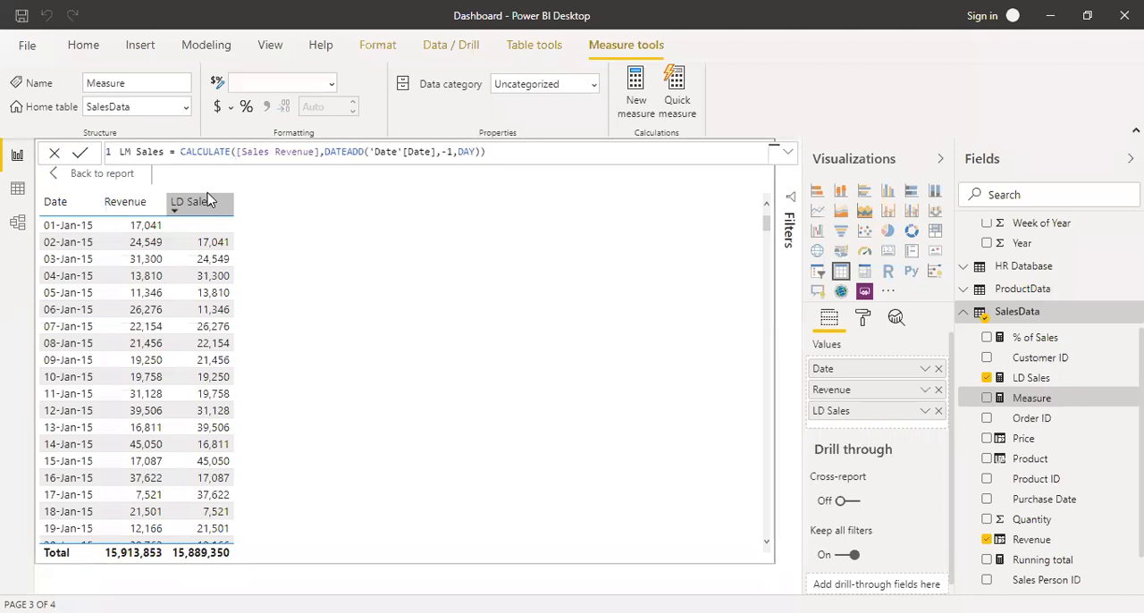
Change the DATEADD interval in LM Sales to MONTH, commit the measure and add it to the table visual.
{"action": "double_click", "coordinate": [466, 152]}
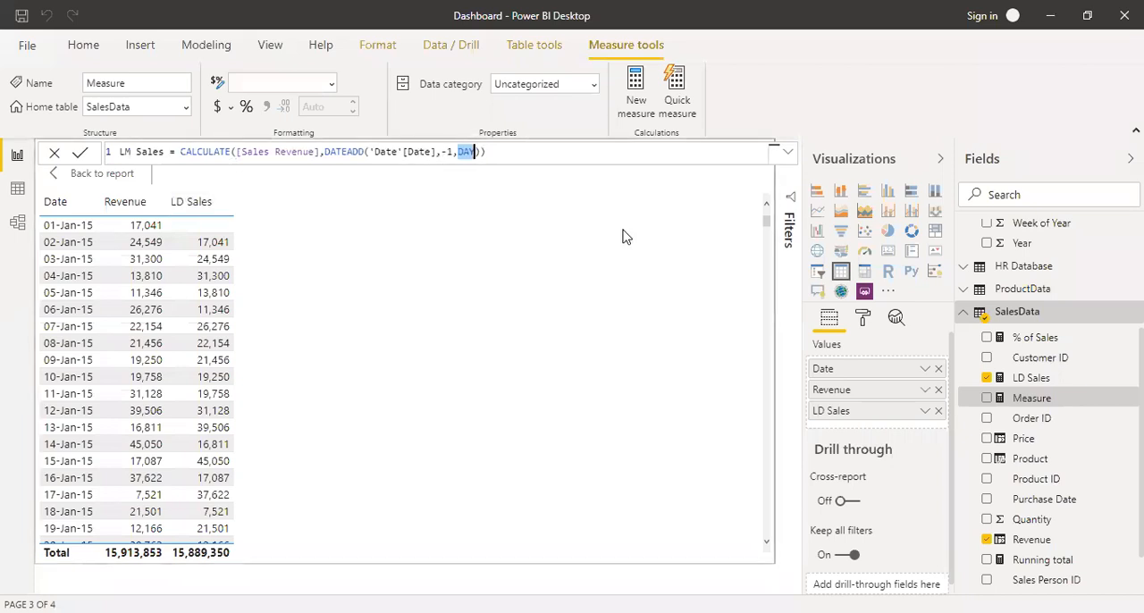
{"action": "key", "text": "BackSpace"}
{"action": "key", "text": "Down"}
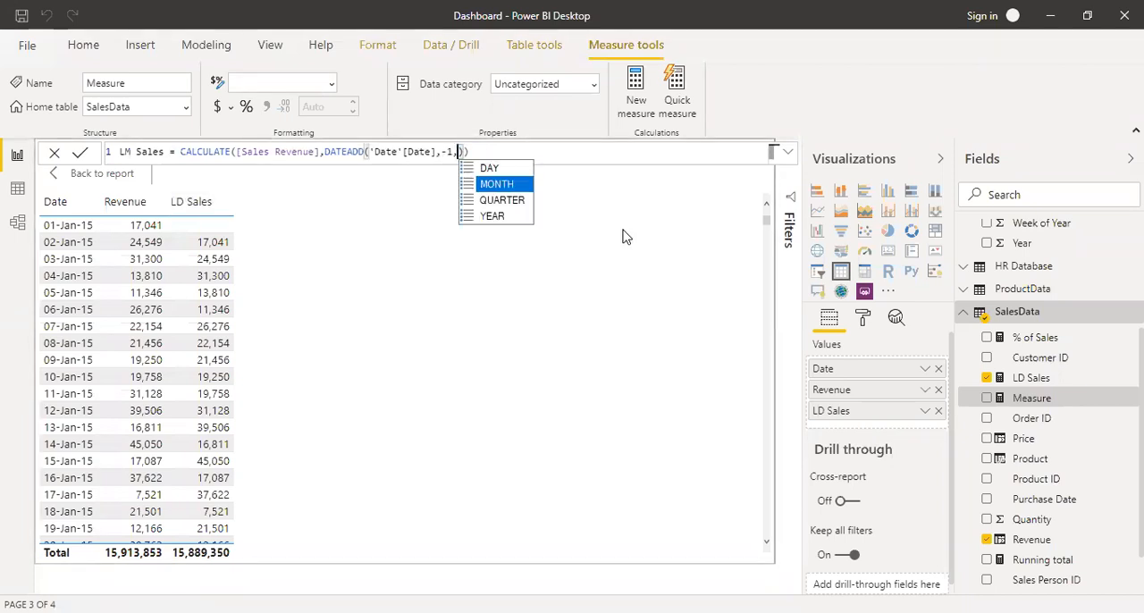
{"action": "key", "text": "Tab"}
{"action": "key", "text": "Right"}
{"action": "key", "text": "Right"}
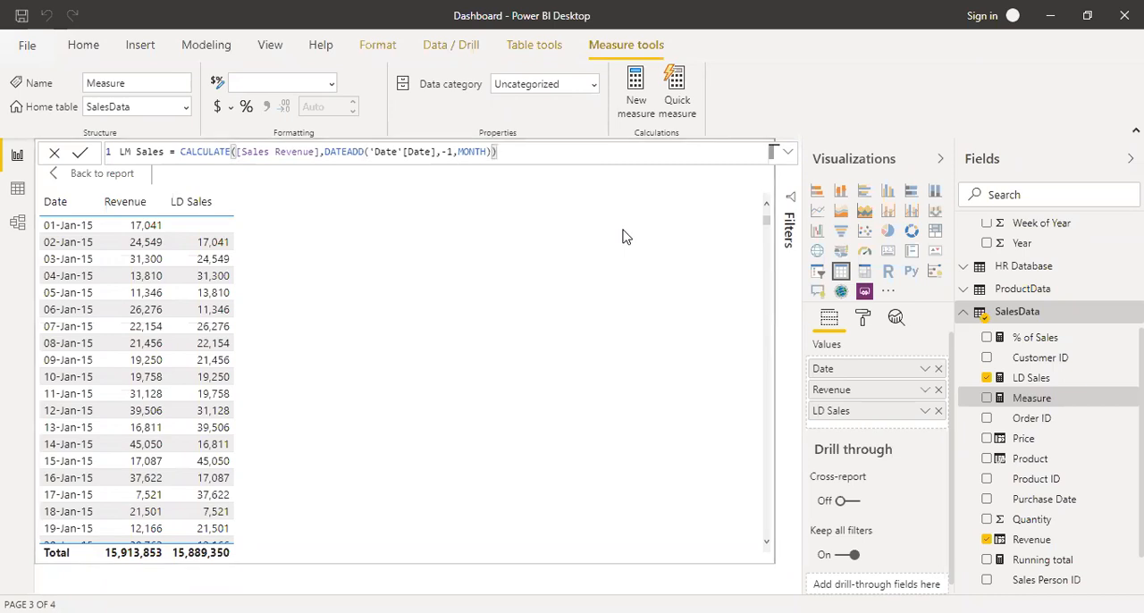
{"action": "key", "text": "Return"}
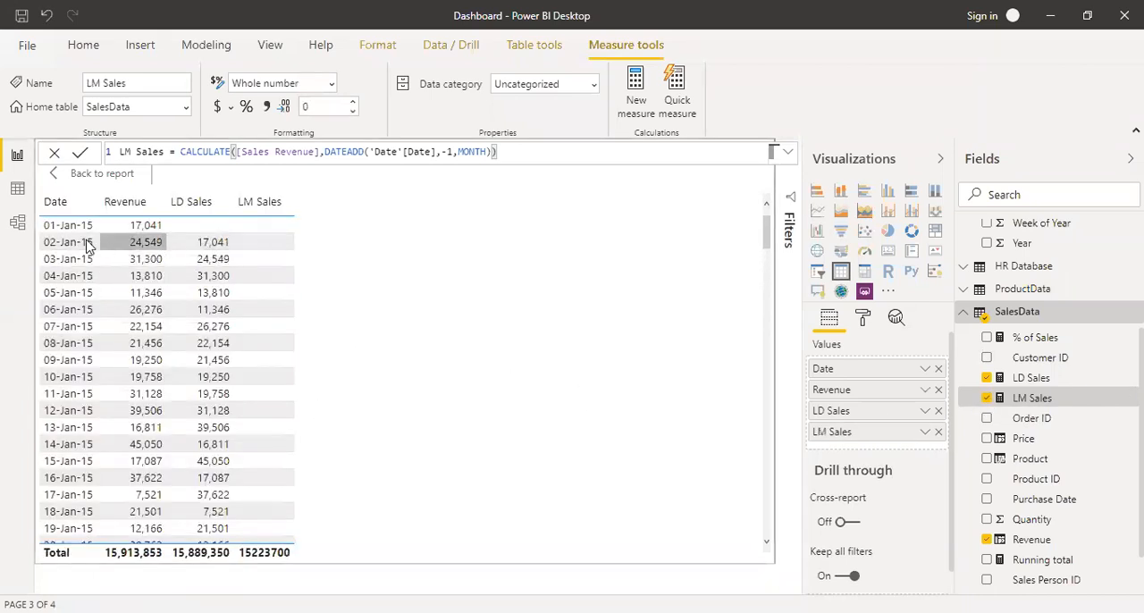
Compare the February LM Sales values with January revenue in the table and format LM Sales with a thousands separator.
{"action": "scroll", "coordinate": [275, 241], "scroll_direction": "down", "scroll_amount": 10}
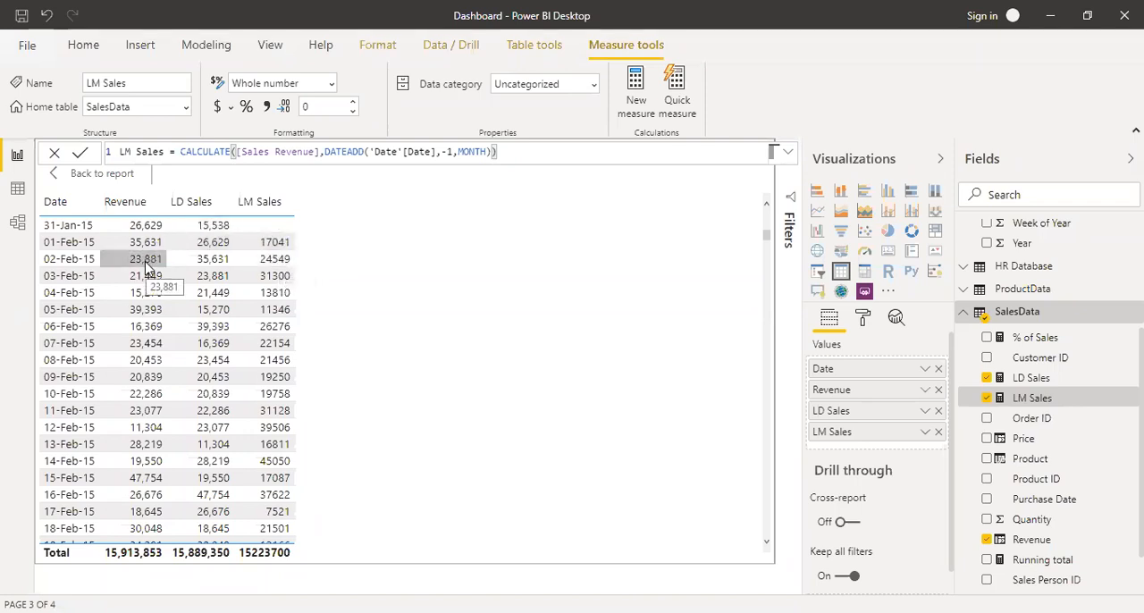
{"action": "scroll", "coordinate": [281, 302], "scroll_direction": "up", "scroll_amount": 10}
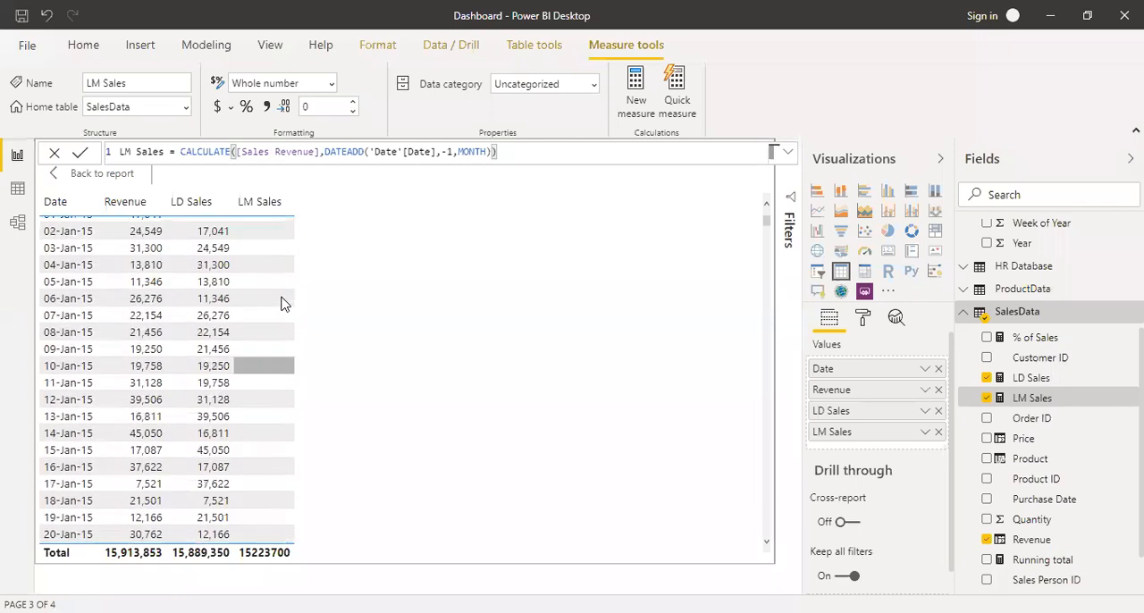
{"action": "scroll", "coordinate": [281, 302], "scroll_direction": "down", "scroll_amount": 10}
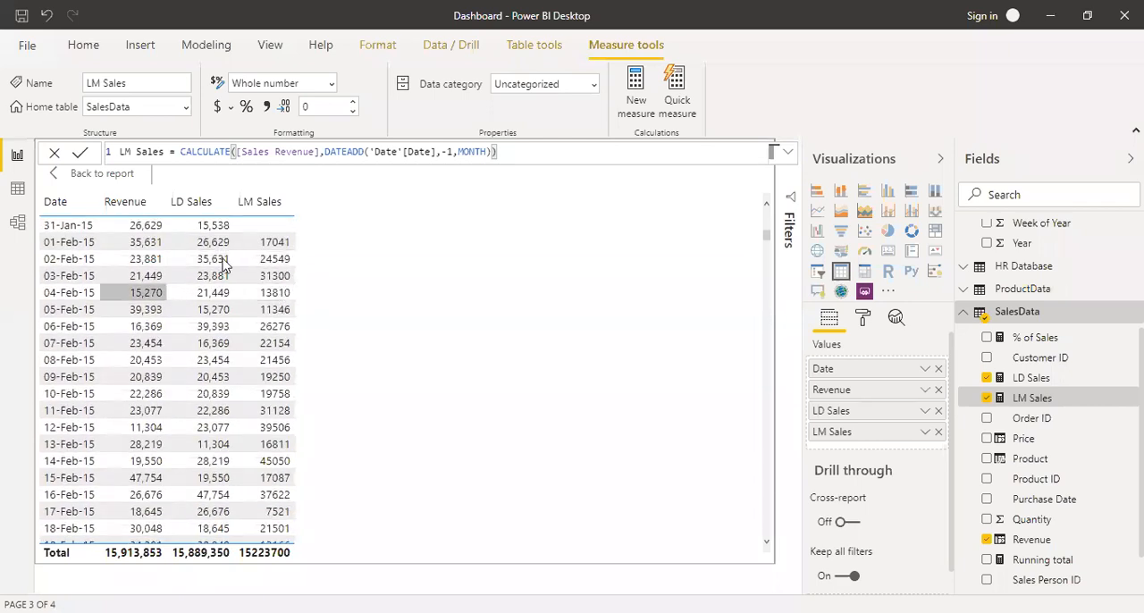
{"action": "left_click", "coordinate": [266, 111]}
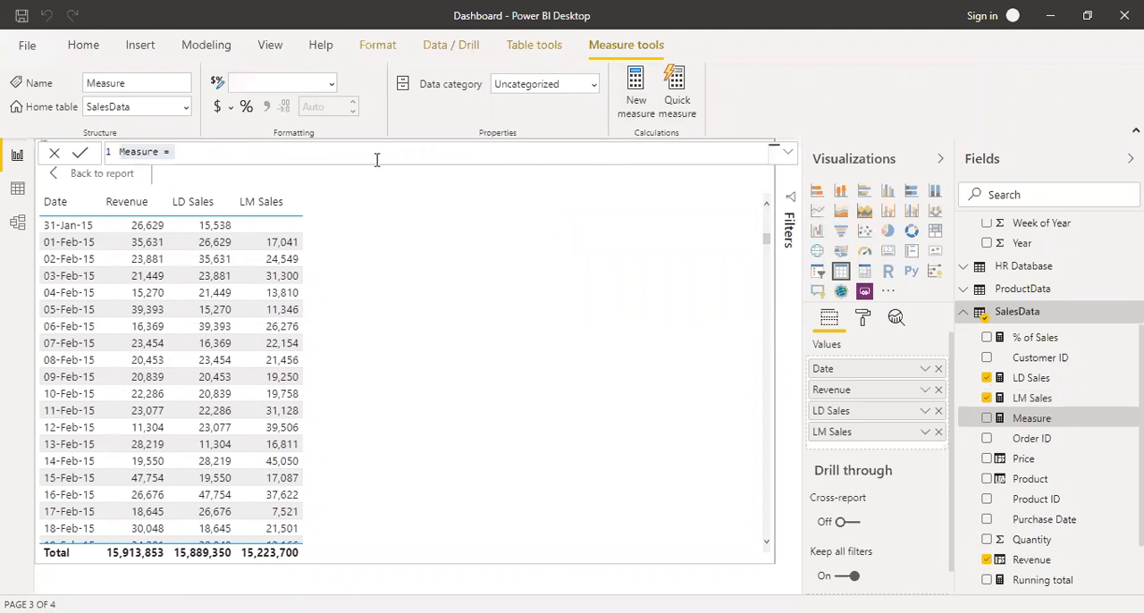
Fill the new measure with the copied LD Sales formula and change its name to LQ Sales.
{"action": "type", "text": "LD Sales = CALCULATE([Sales Revenue],DATEADD('Date'[Date],-1,DAY))"}
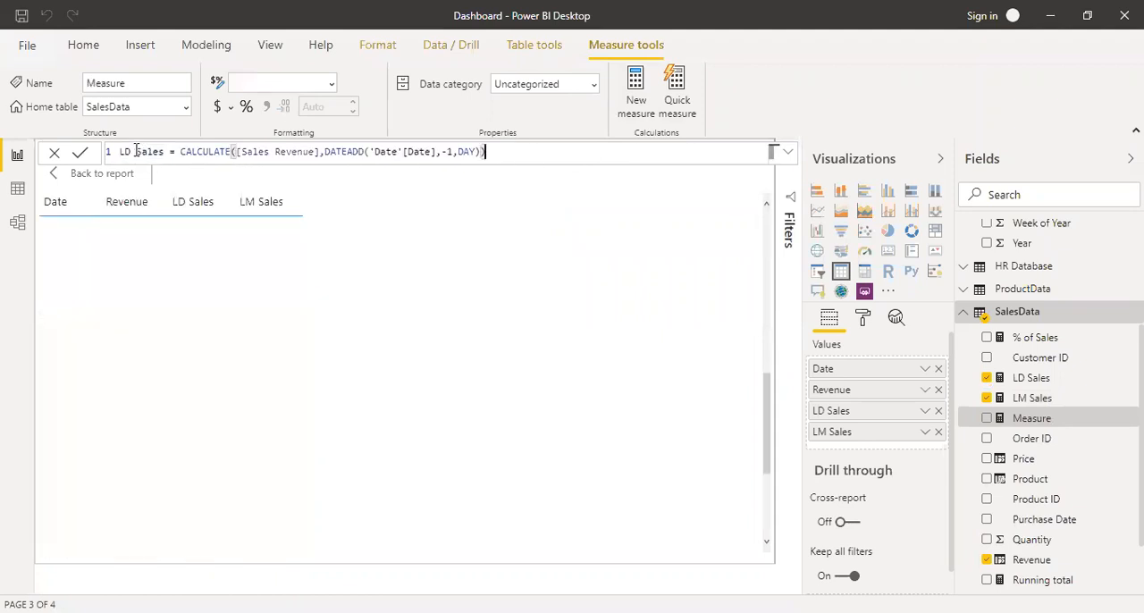
{"action": "key", "text": "BackSpace"}
{"action": "key", "text": "BackSpace"}
{"action": "type", "text": "LM"}
{"action": "key", "text": "BackSpace"}
{"action": "key", "text": "BackSpace"}
{"action": "type", "text": "LD"}
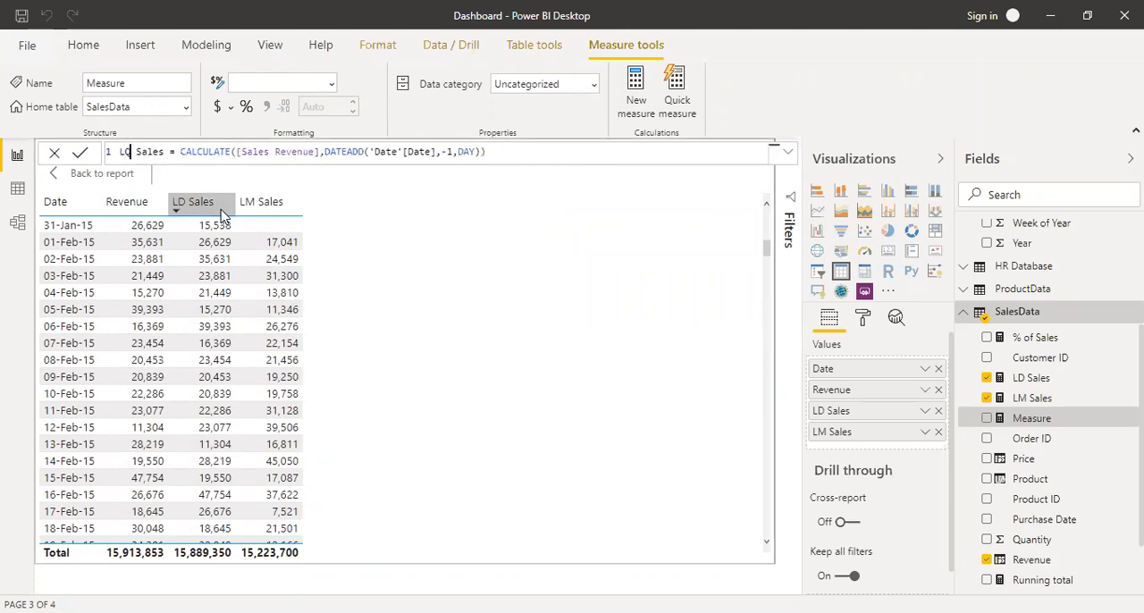
Change the DATEADD interval in LQ Sales to QUARTER, commit the measure and add it to the table visual.
{"action": "double_click", "coordinate": [466, 152]}
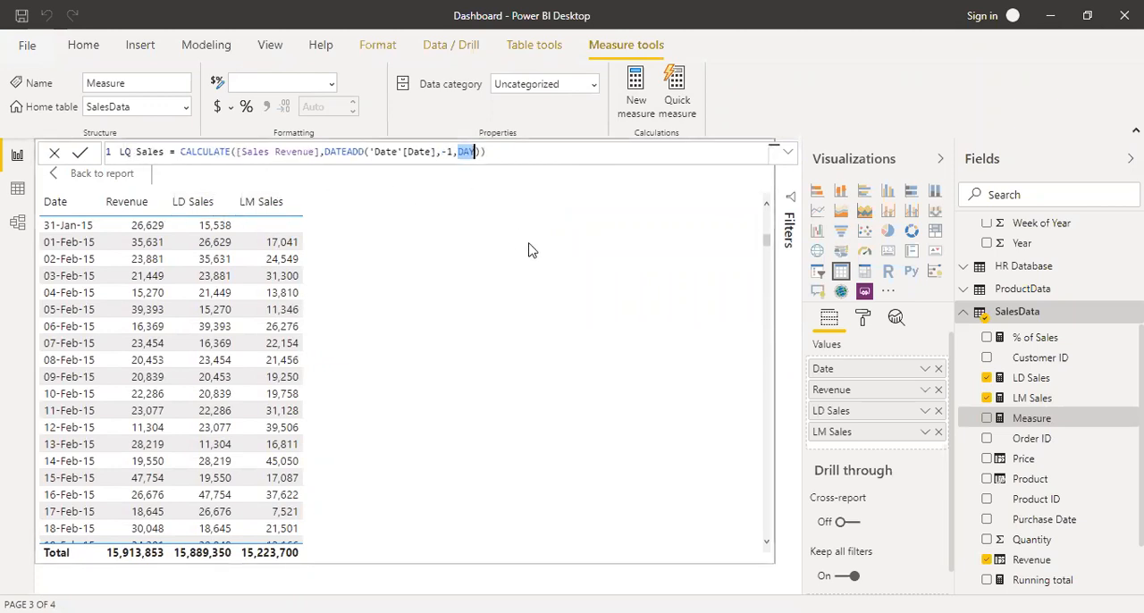
{"action": "type", "text": "QUARTER"}
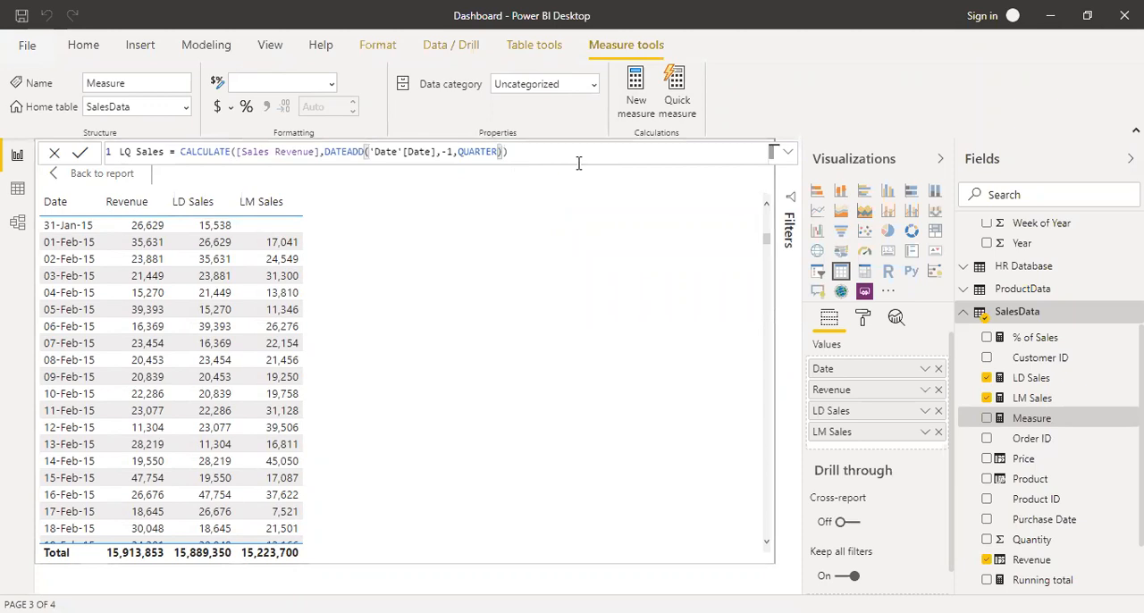
{"action": "key", "text": "Return"}
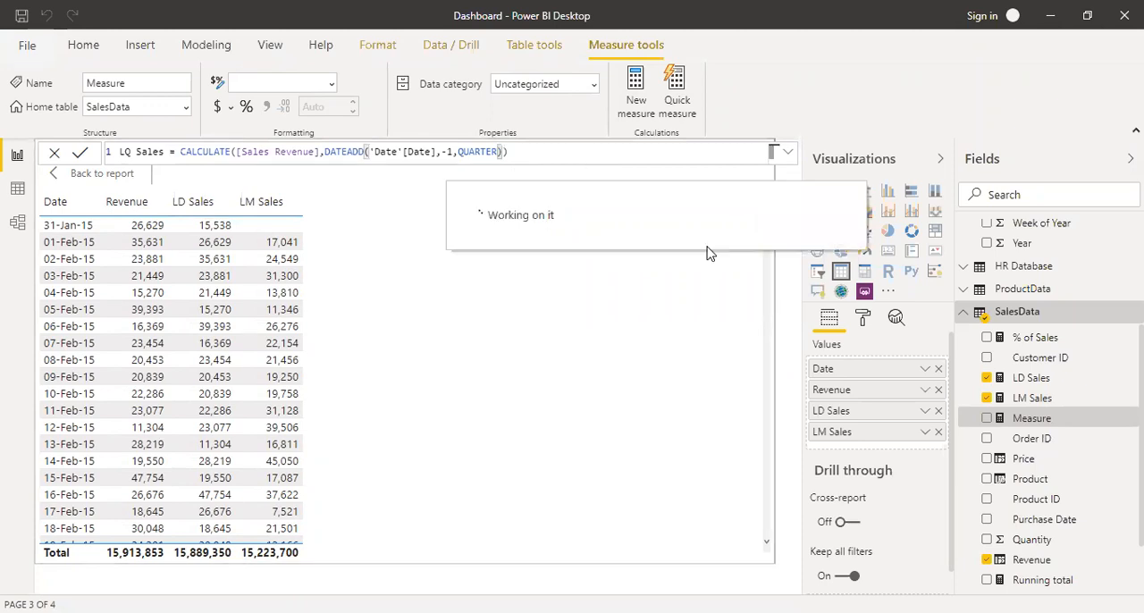
{"action": "left_click", "coordinate": [987, 420]}
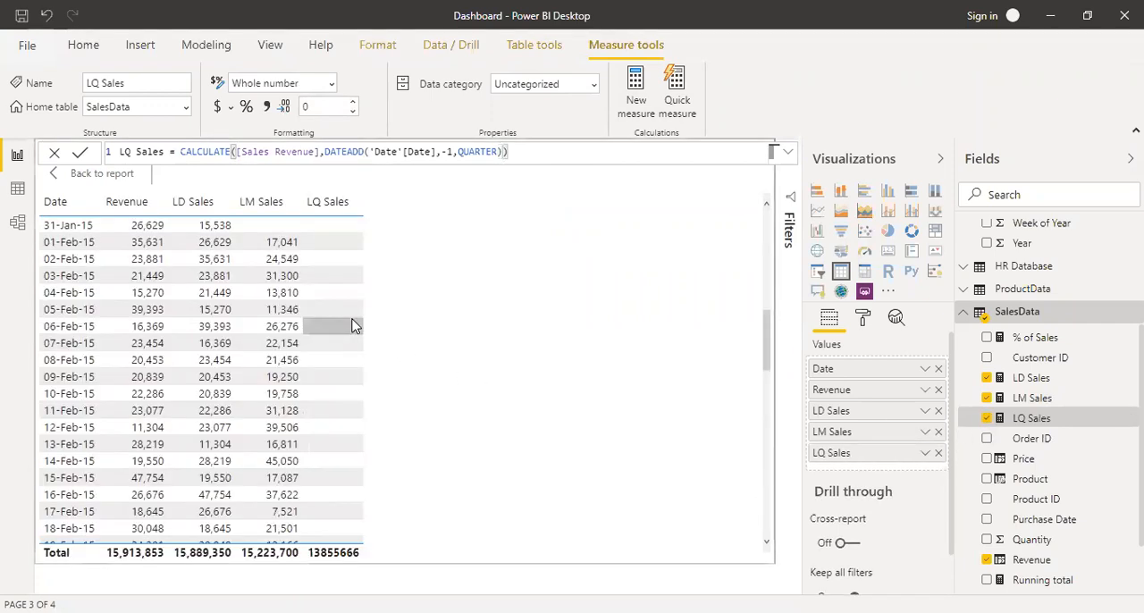
Examine the LQ Sales values in the table around the start of April 2015.
{"action": "scroll", "coordinate": [352, 245], "scroll_direction": "down", "scroll_amount": 5}
{"action": "scroll", "coordinate": [352, 246], "scroll_direction": "down", "scroll_amount": 15}
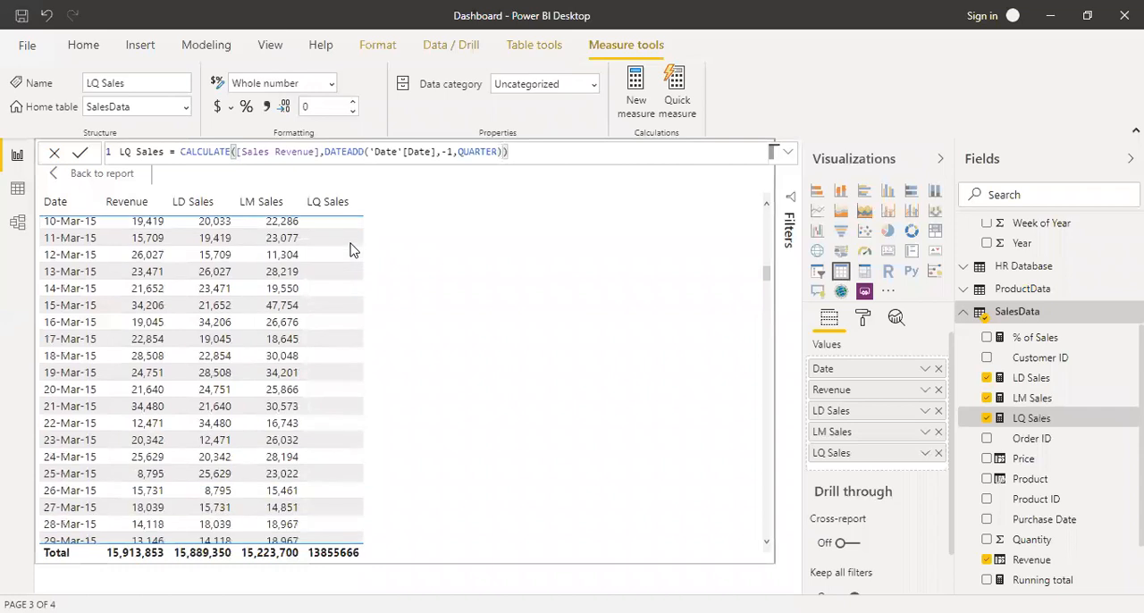
{"action": "scroll", "coordinate": [352, 251], "scroll_direction": "up", "scroll_amount": 3}
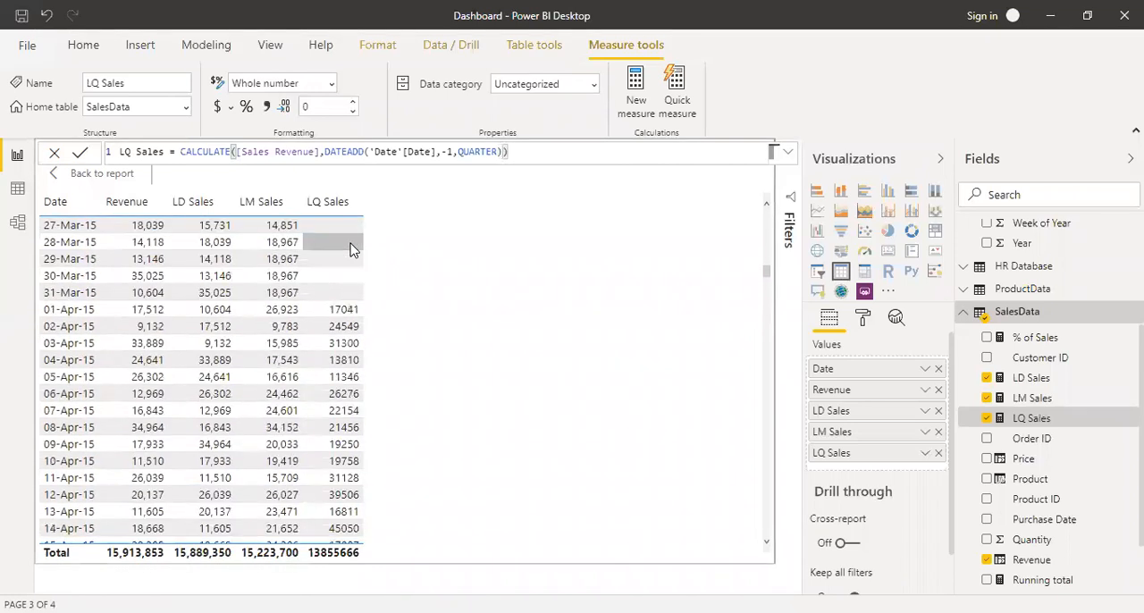
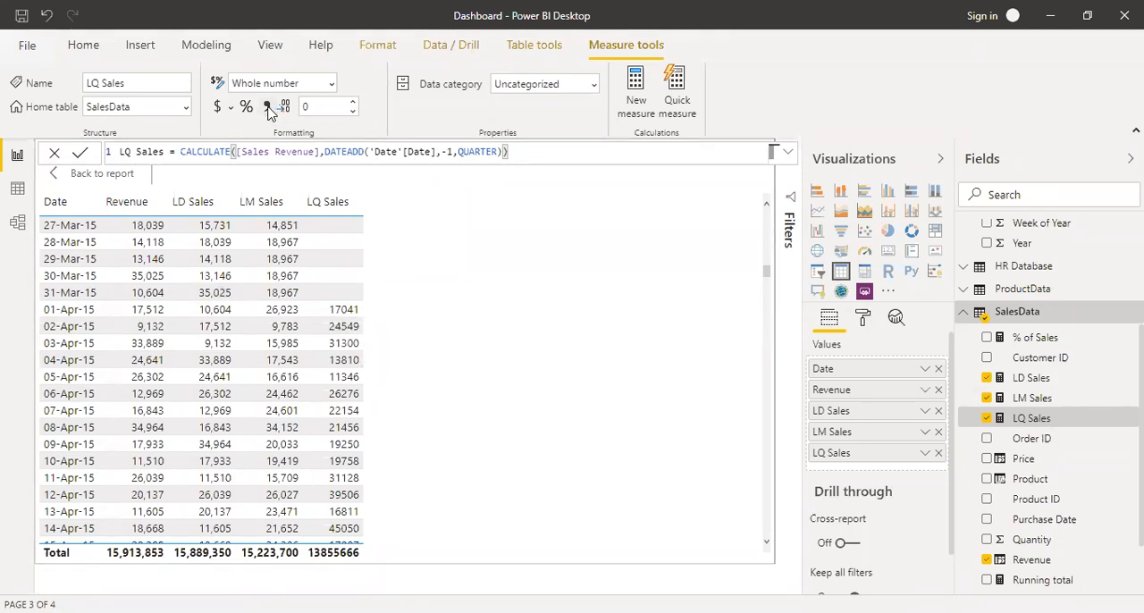
Format LQ Sales with a thousands separator and add the Running total measure to the dashboard's table visual.
{"action": "left_click", "coordinate": [269, 107]}
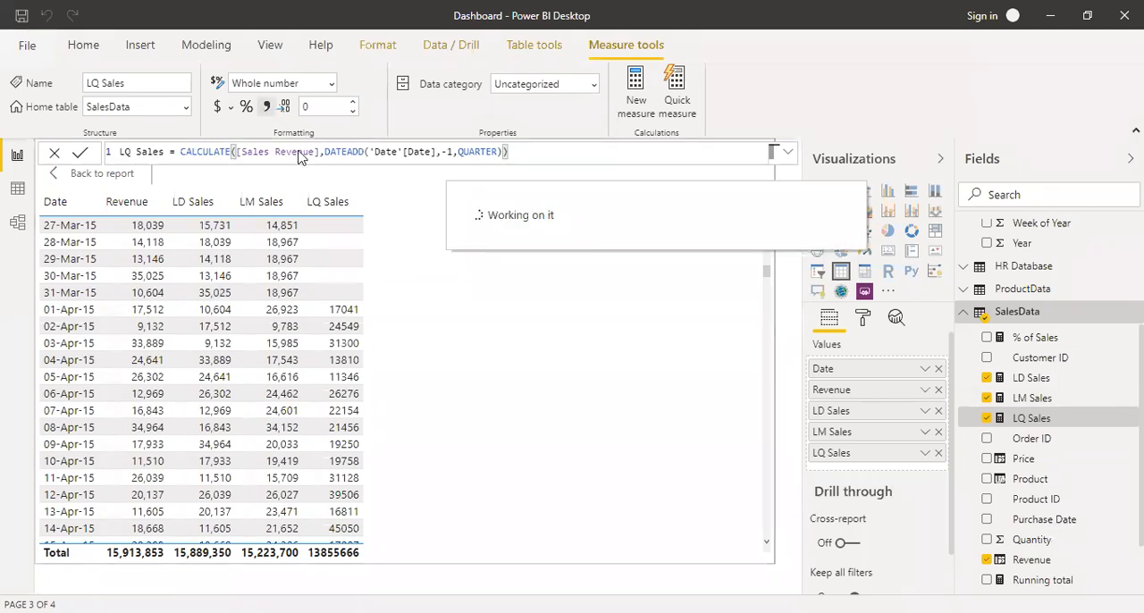
{"action": "left_click", "coordinate": [81, 177]}
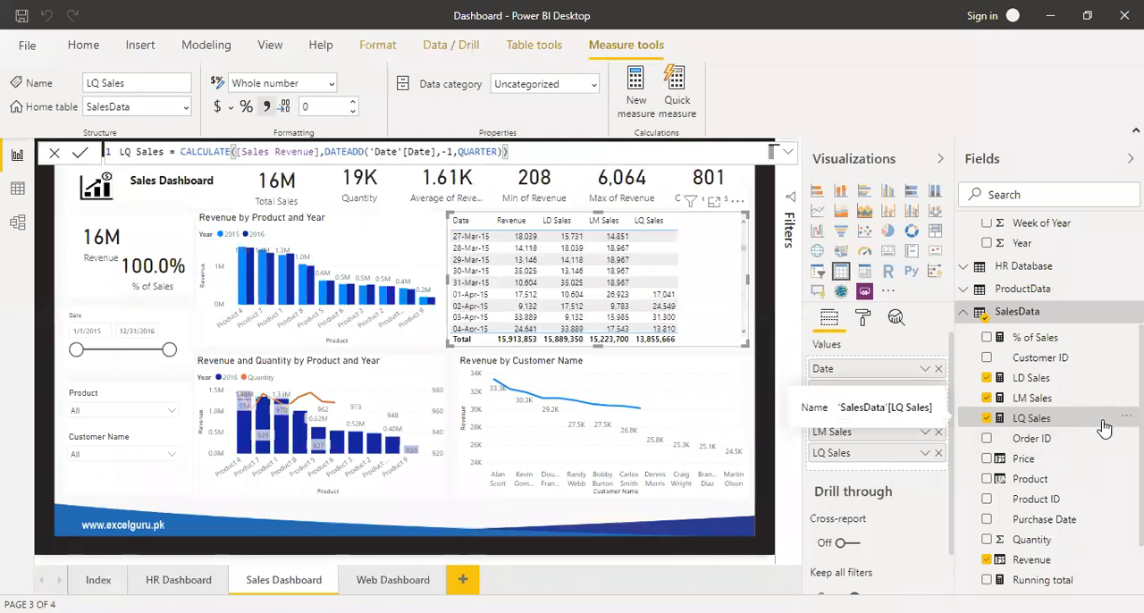
{"action": "scroll", "coordinate": [1105, 429], "scroll_direction": "down", "scroll_amount": 1}
{"action": "left_click_drag", "start_coordinate": [983, 478], "coordinate": [849, 472]}
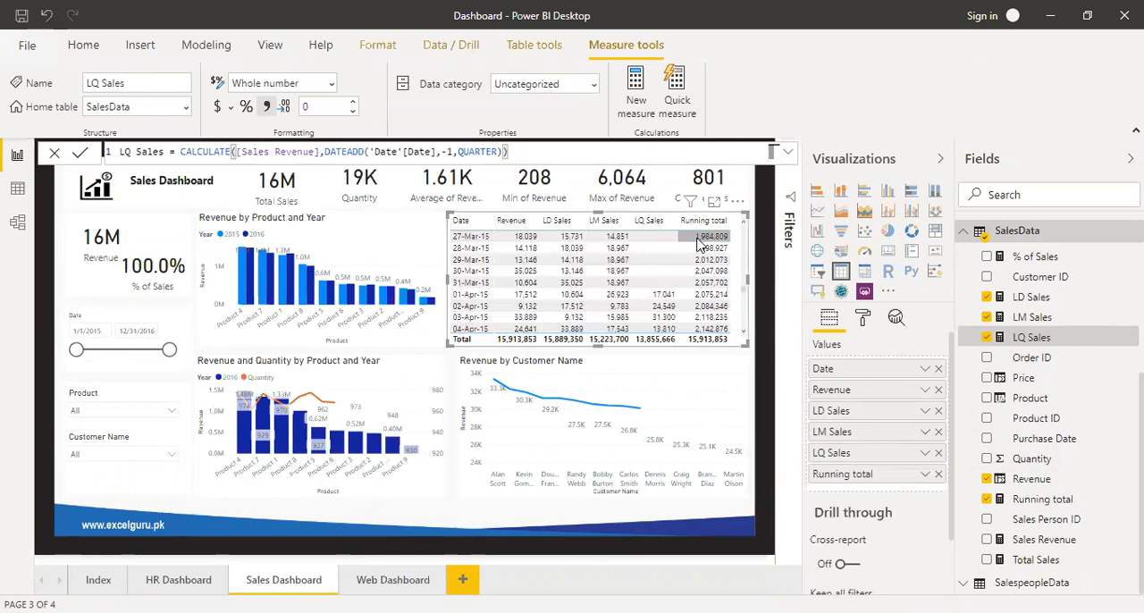
Apply the Bold header style to the daily revenue table.
{"action": "left_click", "coordinate": [866, 320]}
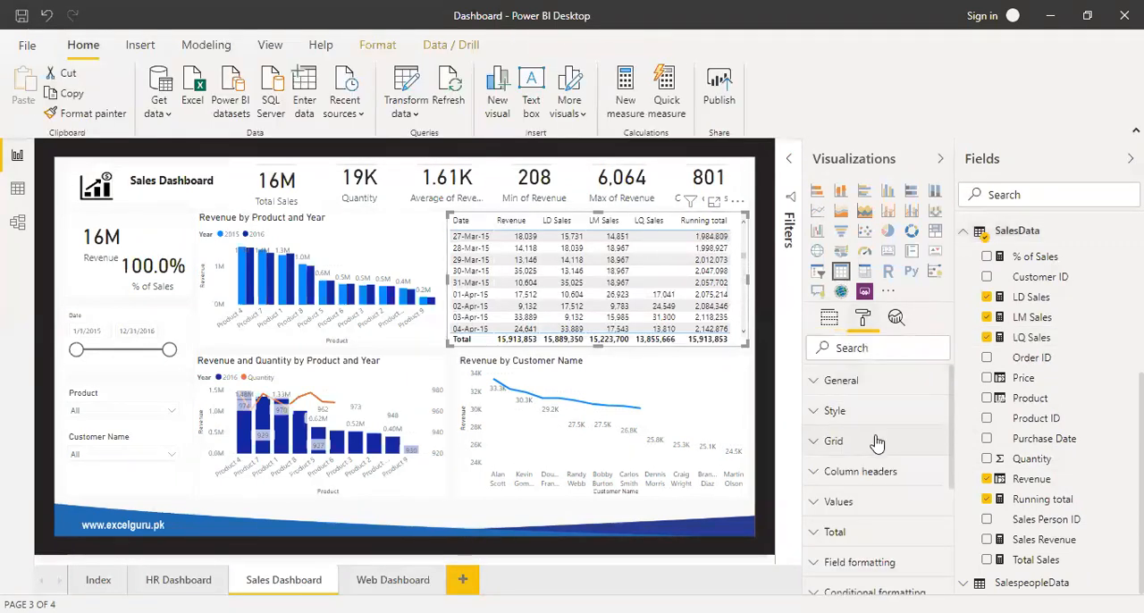
{"action": "left_click", "coordinate": [880, 474]}
{"action": "left_click", "coordinate": [879, 473]}
{"action": "left_click", "coordinate": [885, 561]}
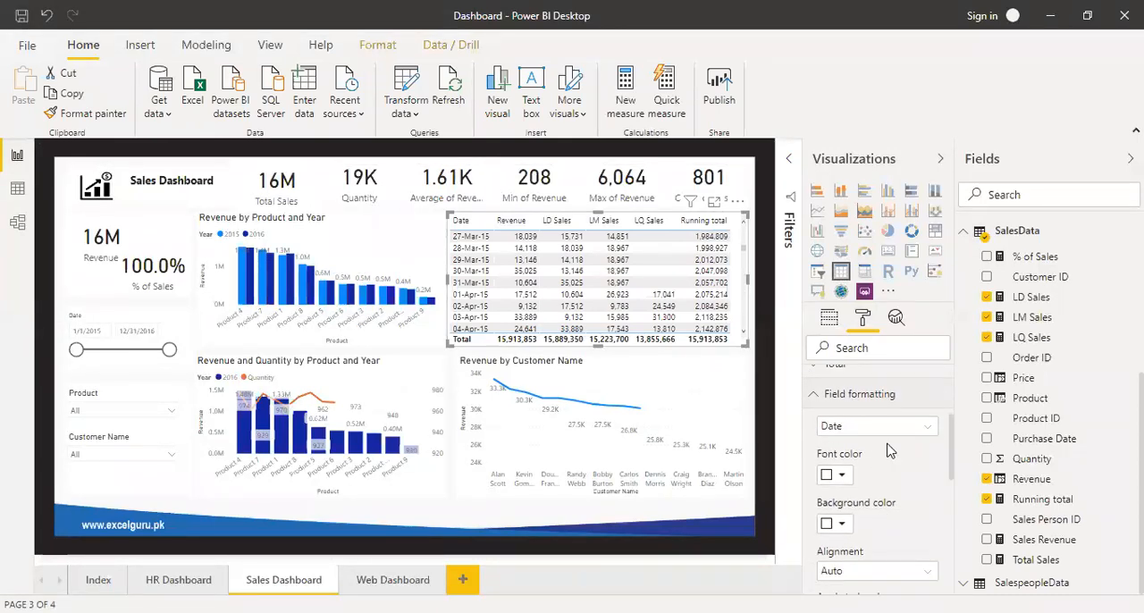
{"action": "scroll", "coordinate": [894, 443], "scroll_direction": "up", "scroll_amount": 2}
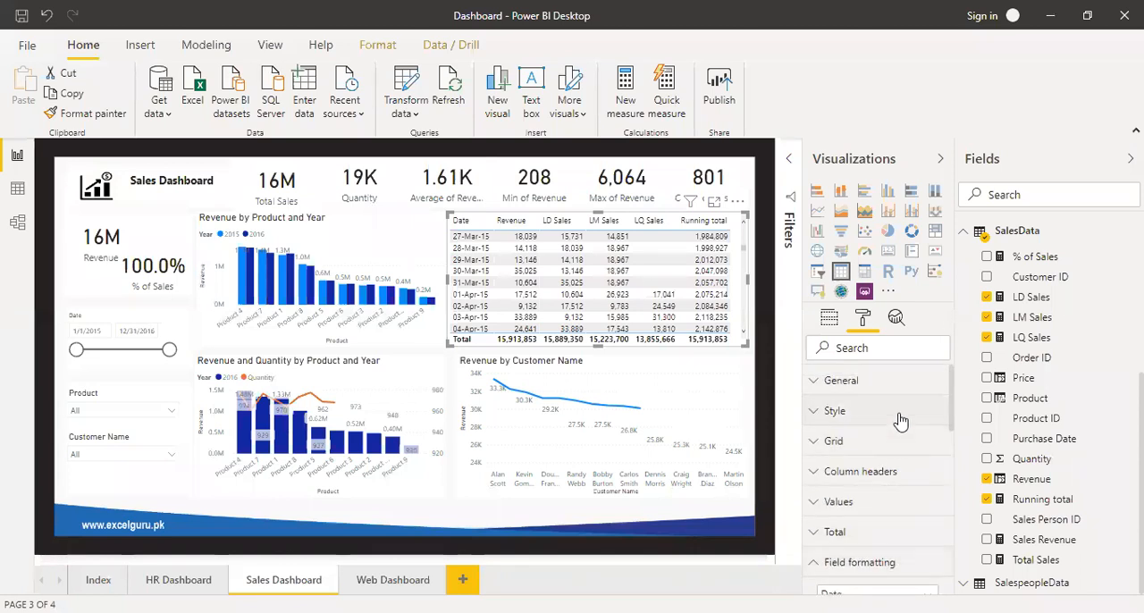
{"action": "left_click", "coordinate": [899, 413]}
{"action": "left_click", "coordinate": [884, 459]}
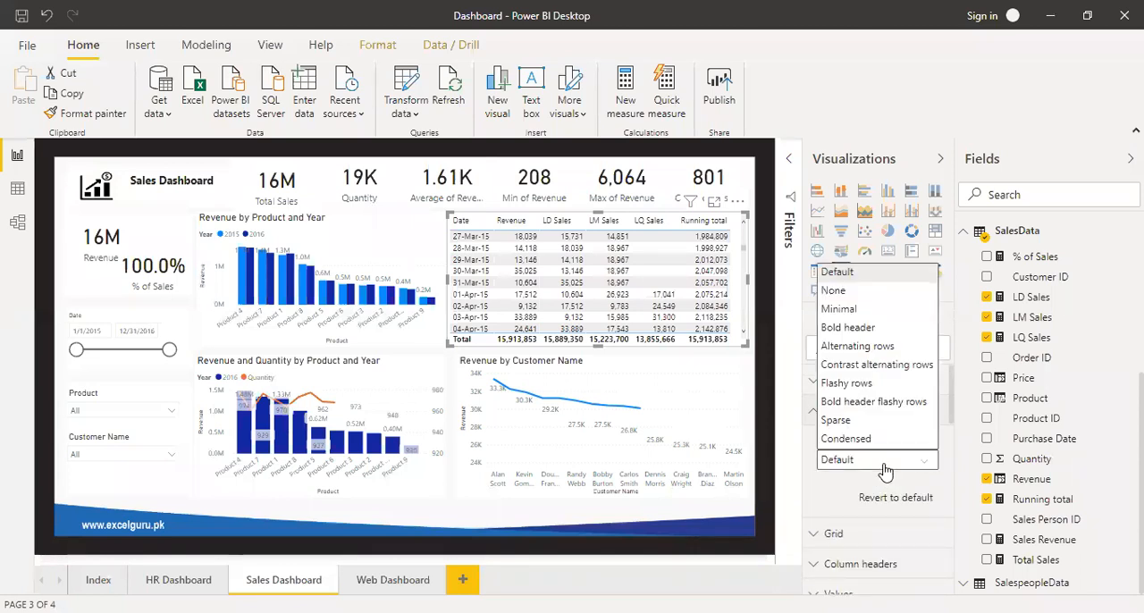
{"action": "left_click", "coordinate": [883, 325]}
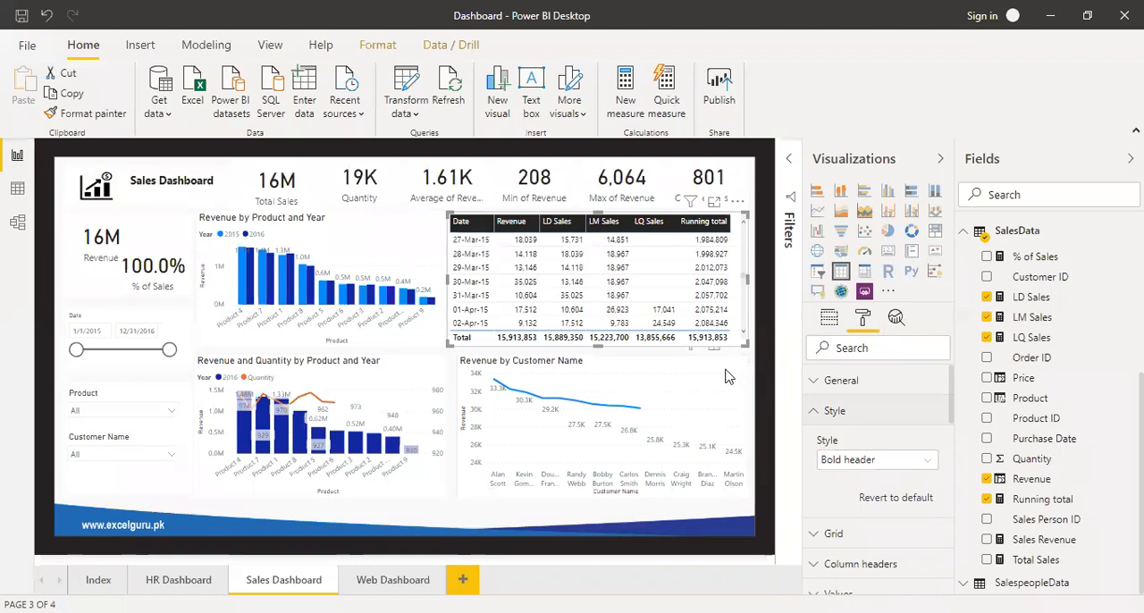
Show the Revenue by Customer Name line chart in focus mode and set its line style to Dashed.
{"action": "left_click", "coordinate": [674, 376]}
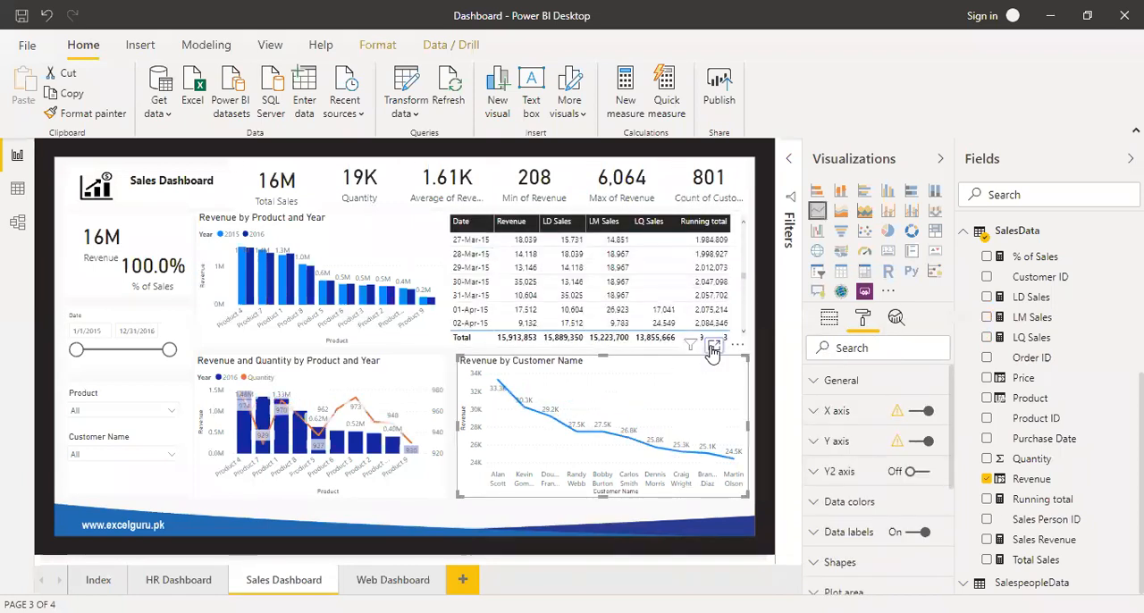
{"action": "left_click", "coordinate": [713, 349]}
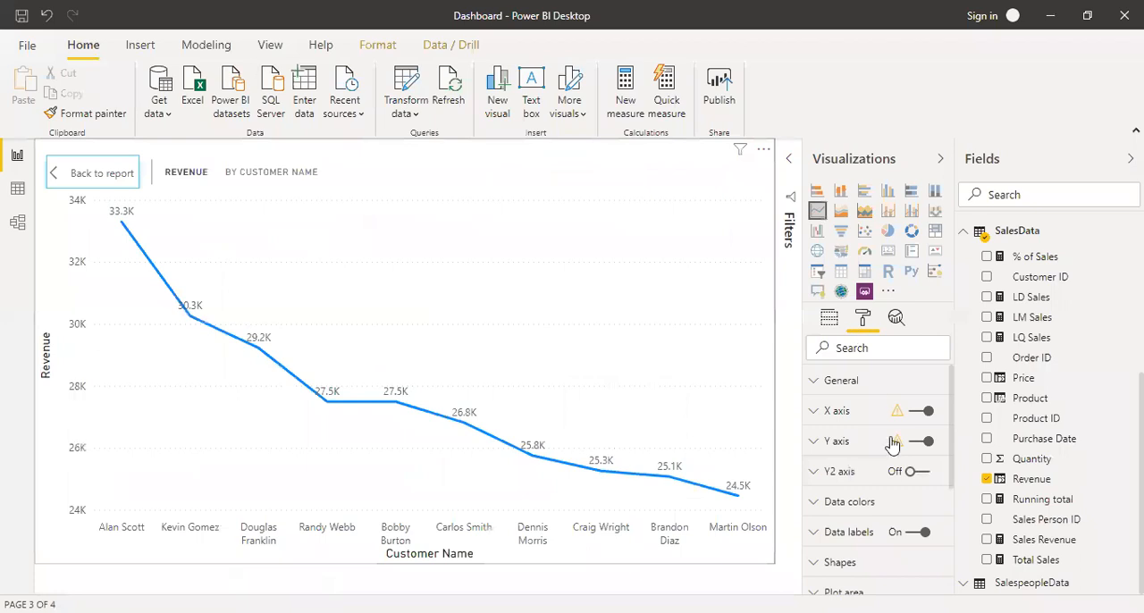
{"action": "scroll", "coordinate": [870, 433], "scroll_direction": "down", "scroll_amount": 2}
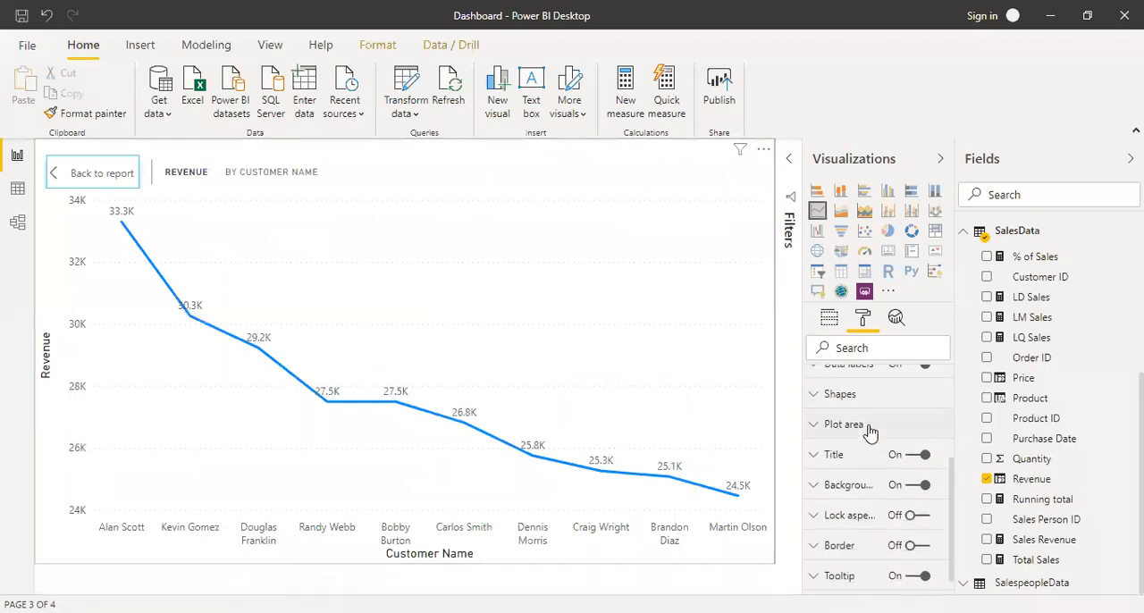
{"action": "scroll", "coordinate": [870, 433], "scroll_direction": "up", "scroll_amount": 2}
{"action": "scroll", "coordinate": [869, 432], "scroll_direction": "down", "scroll_amount": 3}
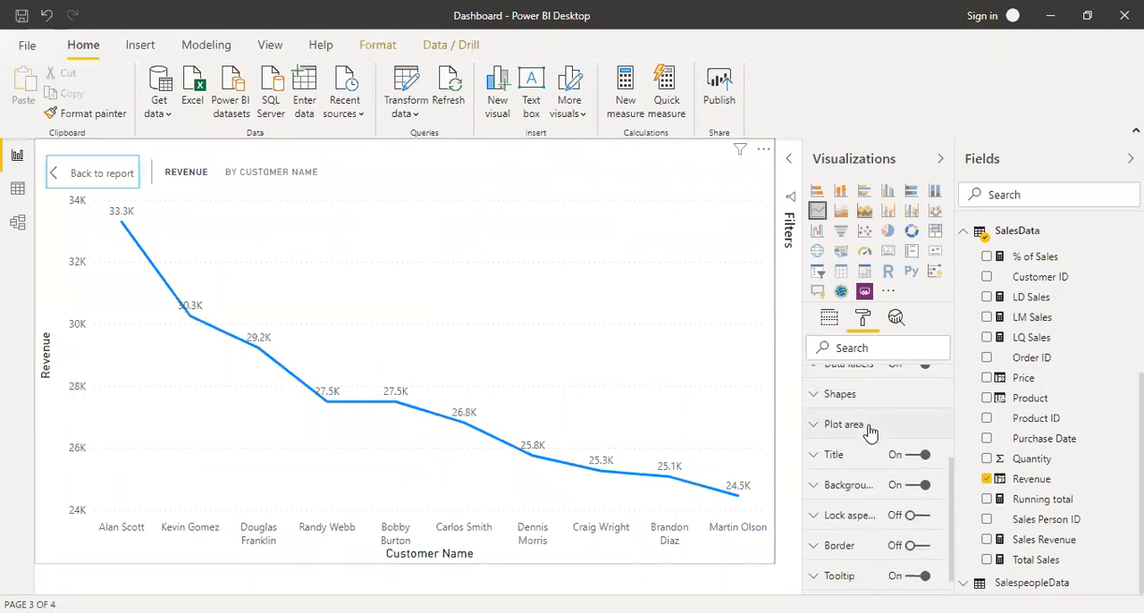
{"action": "scroll", "coordinate": [867, 432], "scroll_direction": "up", "scroll_amount": 2}
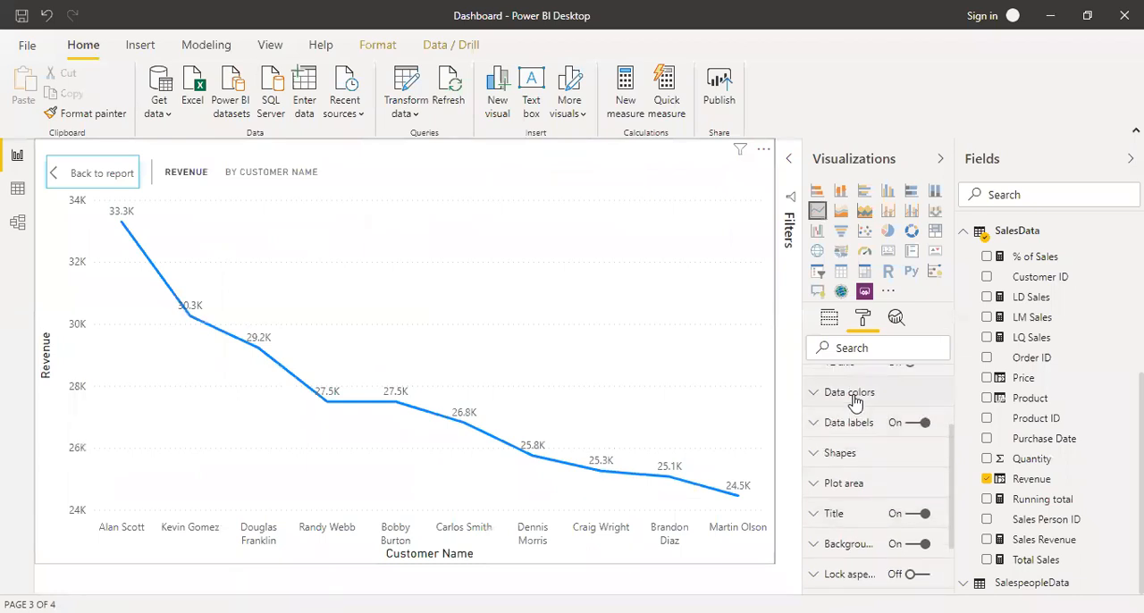
{"action": "left_click", "coordinate": [843, 453]}
{"action": "scroll", "coordinate": [863, 425], "scroll_direction": "down", "scroll_amount": 2}
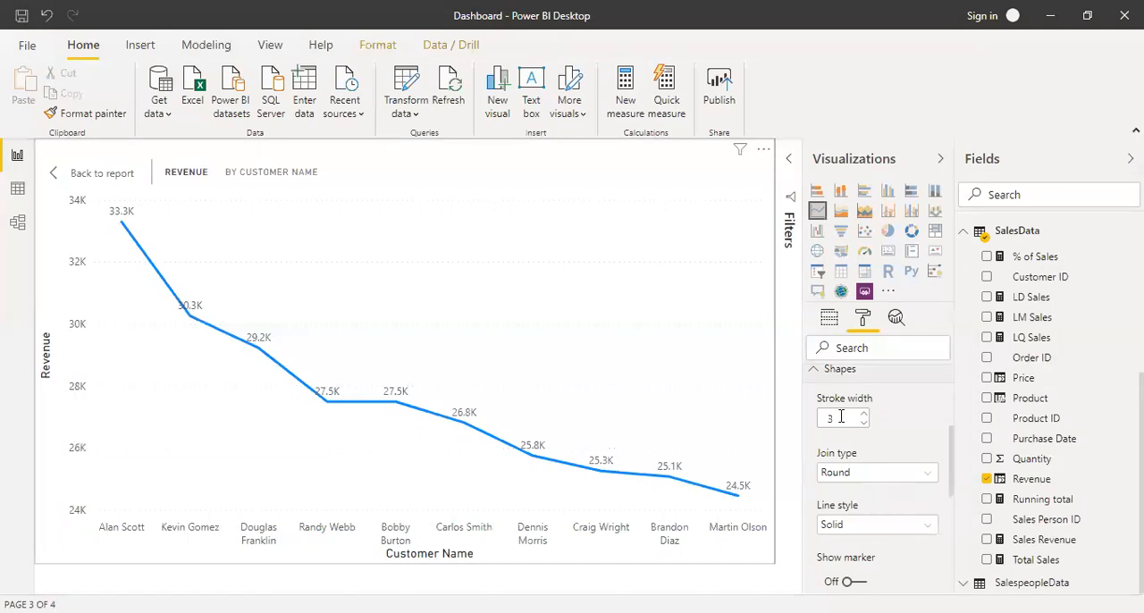
{"action": "scroll", "coordinate": [862, 447], "scroll_direction": "down", "scroll_amount": 2}
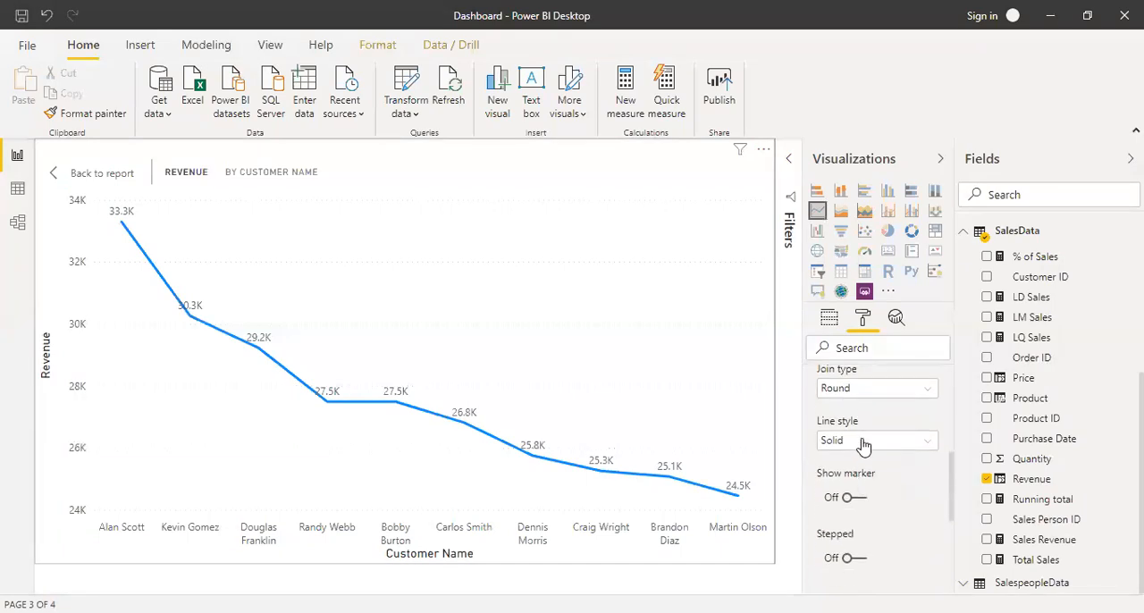
{"action": "left_click", "coordinate": [865, 443]}
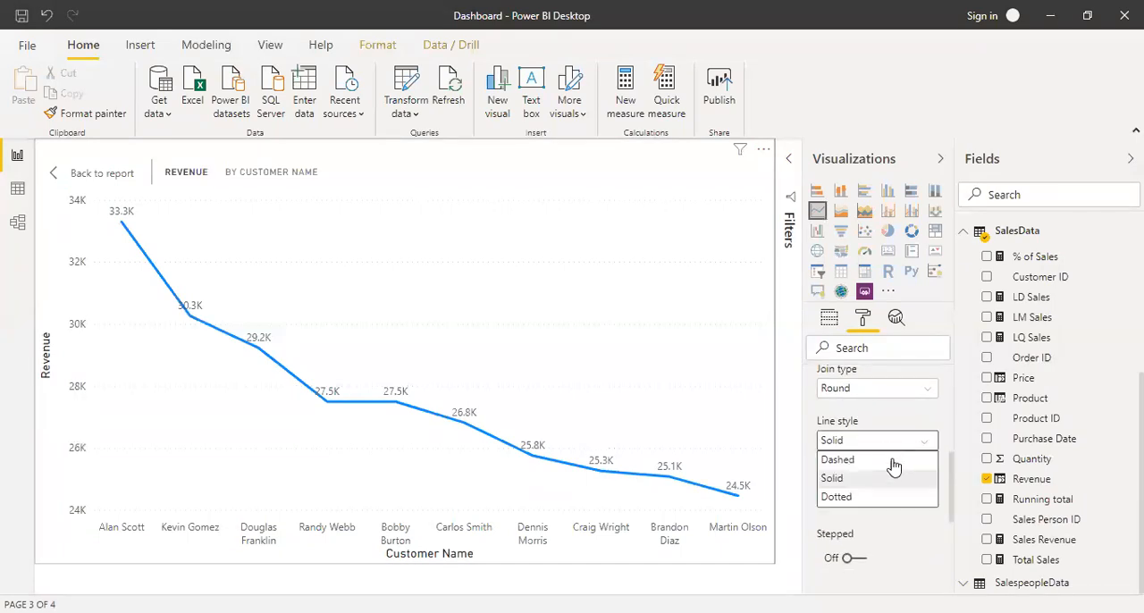
{"action": "left_click", "coordinate": [890, 460]}
{"action": "left_click", "coordinate": [894, 452]}
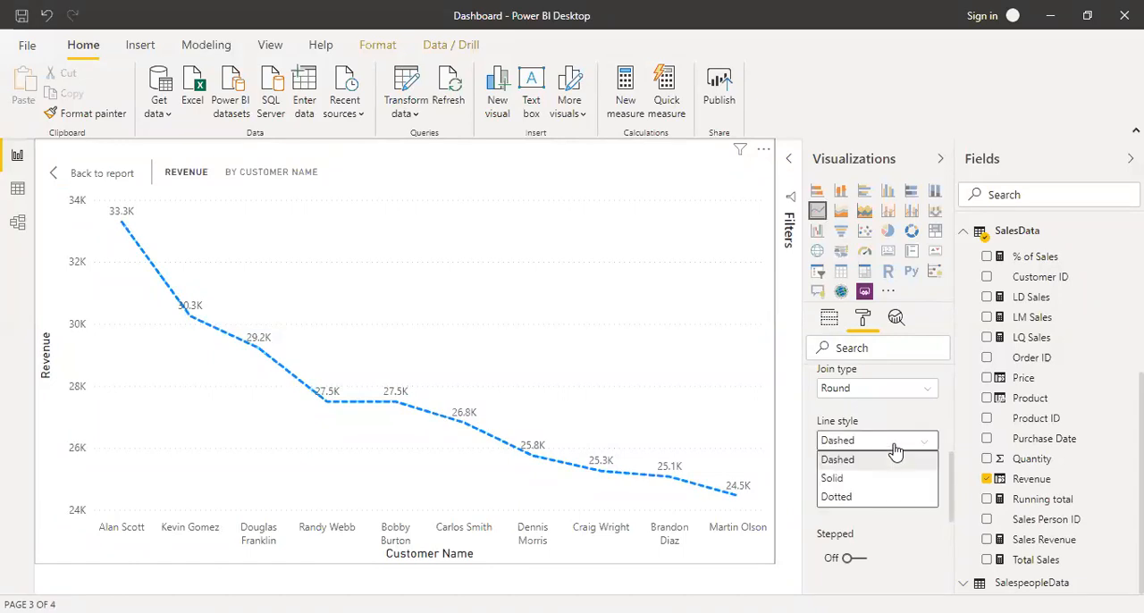
{"action": "left_click", "coordinate": [895, 452]}
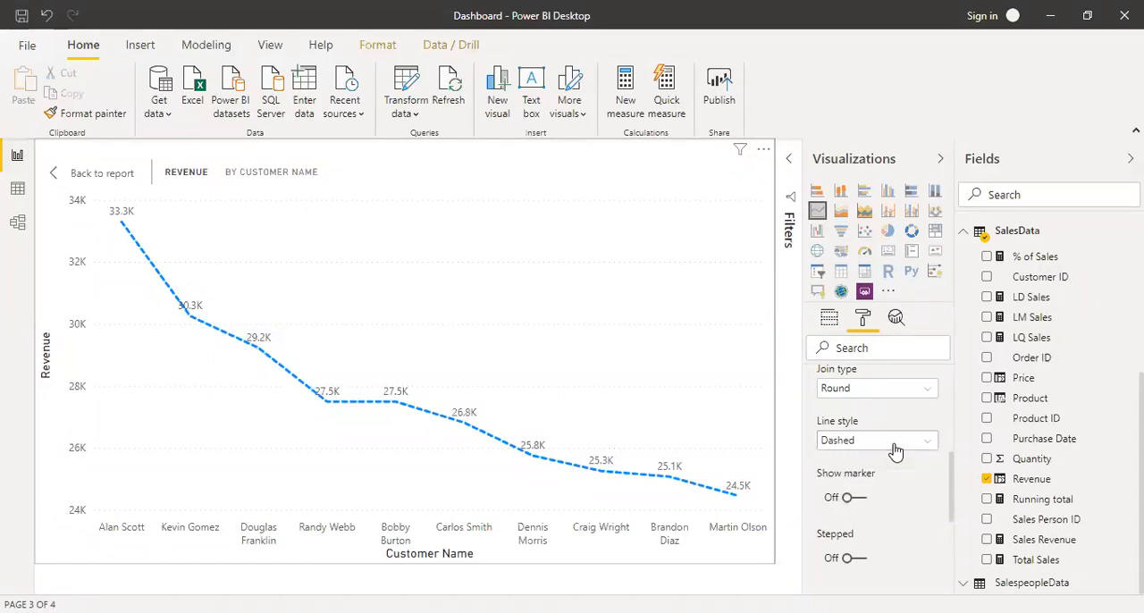
Show markers on the customer revenue line with a diamond shape and a marker size of 8.
{"action": "left_click", "coordinate": [861, 498]}
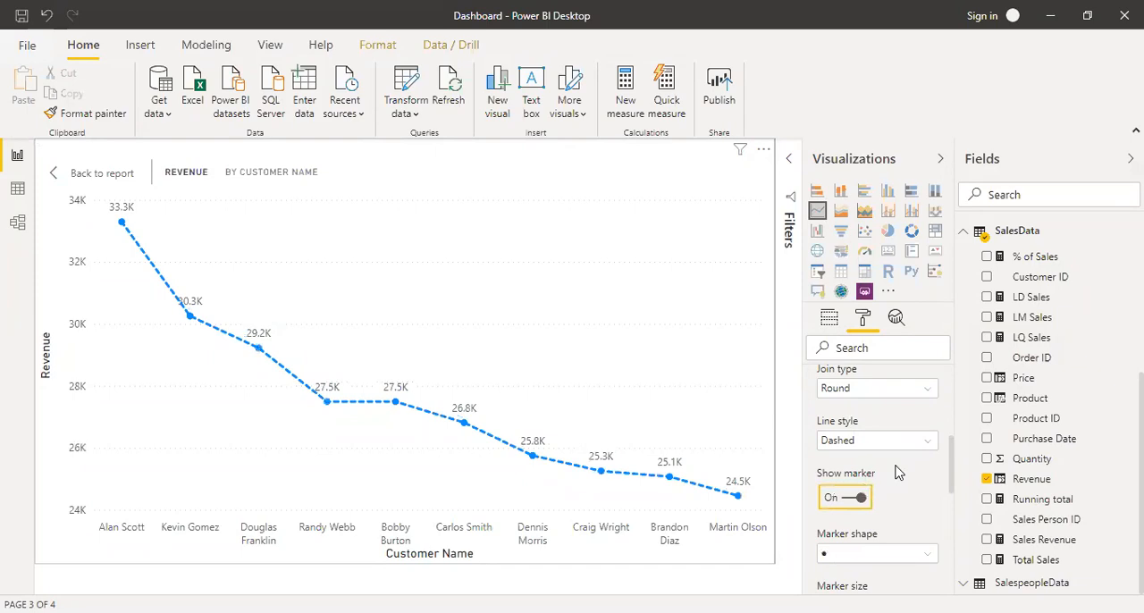
{"action": "scroll", "coordinate": [898, 473], "scroll_direction": "down", "scroll_amount": 2}
{"action": "left_click", "coordinate": [922, 480]}
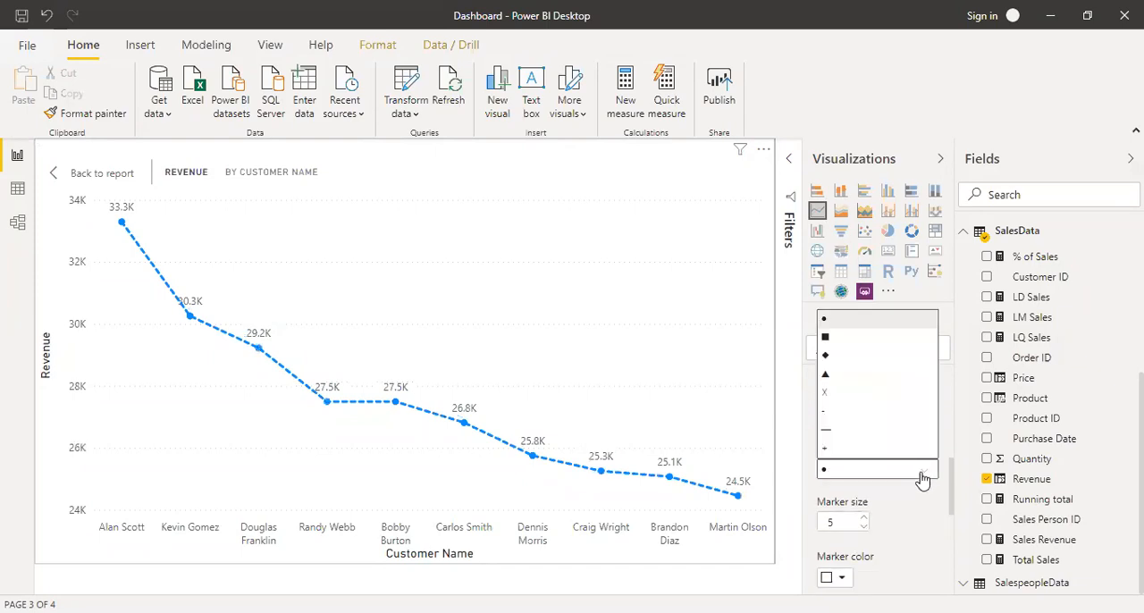
{"action": "left_click", "coordinate": [869, 356]}
{"action": "scroll", "coordinate": [869, 367], "scroll_direction": "down", "scroll_amount": 2}
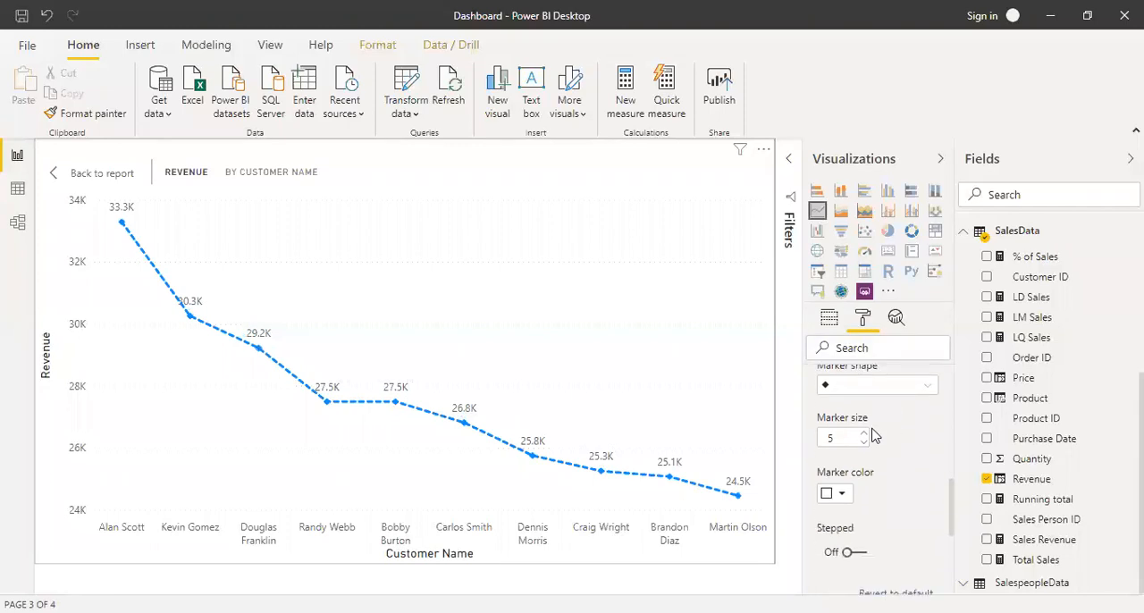
{"action": "left_click", "coordinate": [864, 434]}
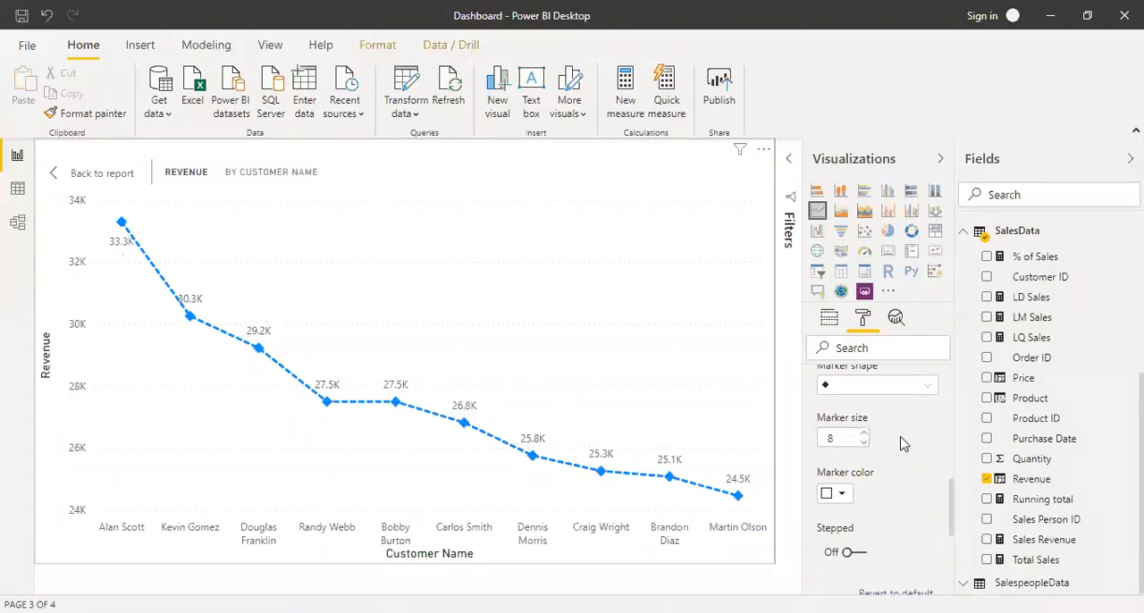
Turn on the Stepped option for the customer revenue line and return to the dashboard page.
{"action": "scroll", "coordinate": [904, 444], "scroll_direction": "down", "scroll_amount": 2}
{"action": "scroll", "coordinate": [901, 442], "scroll_direction": "up", "scroll_amount": 1}
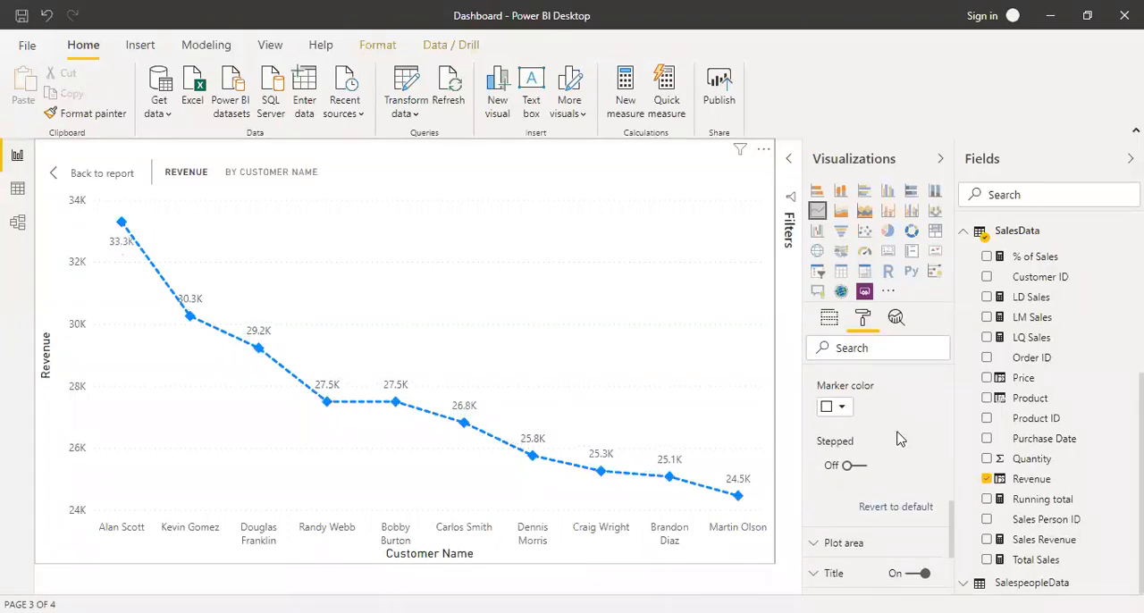
{"action": "left_click", "coordinate": [855, 469]}
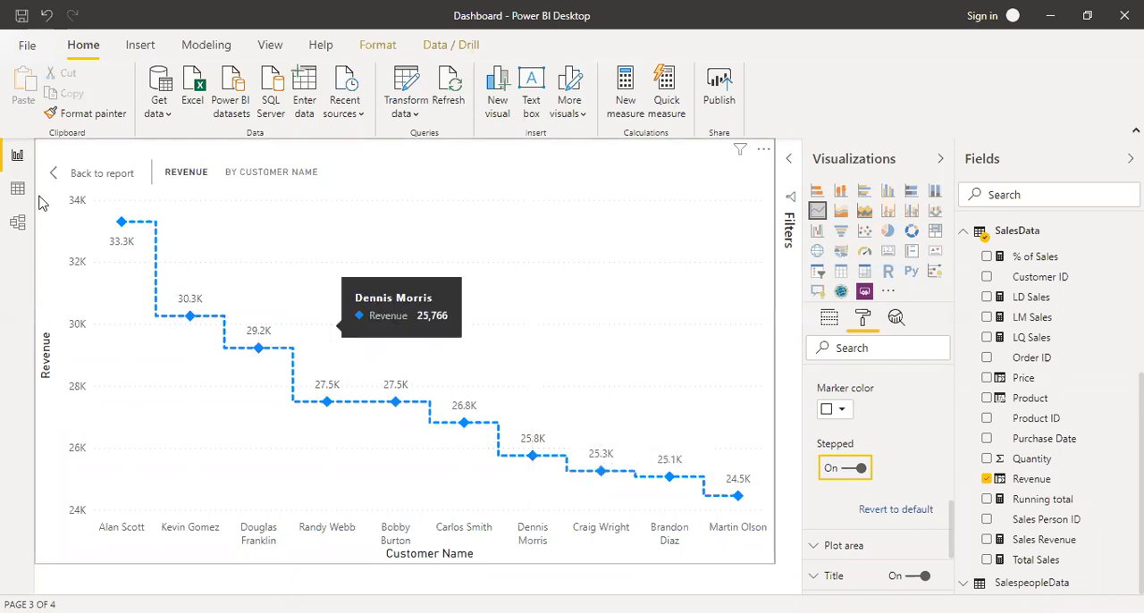
{"action": "left_click", "coordinate": [96, 173]}
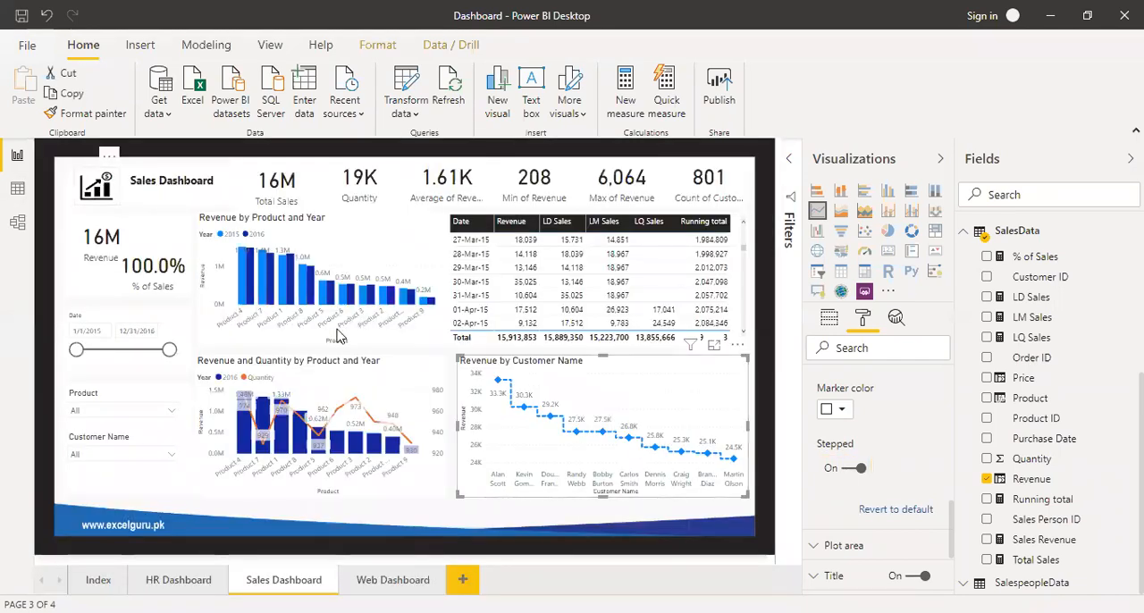
Deselect the chart and collapse the Visualizations and Fields panes to enlarge the Sales Dashboard.
{"action": "left_click", "coordinate": [565, 522]}
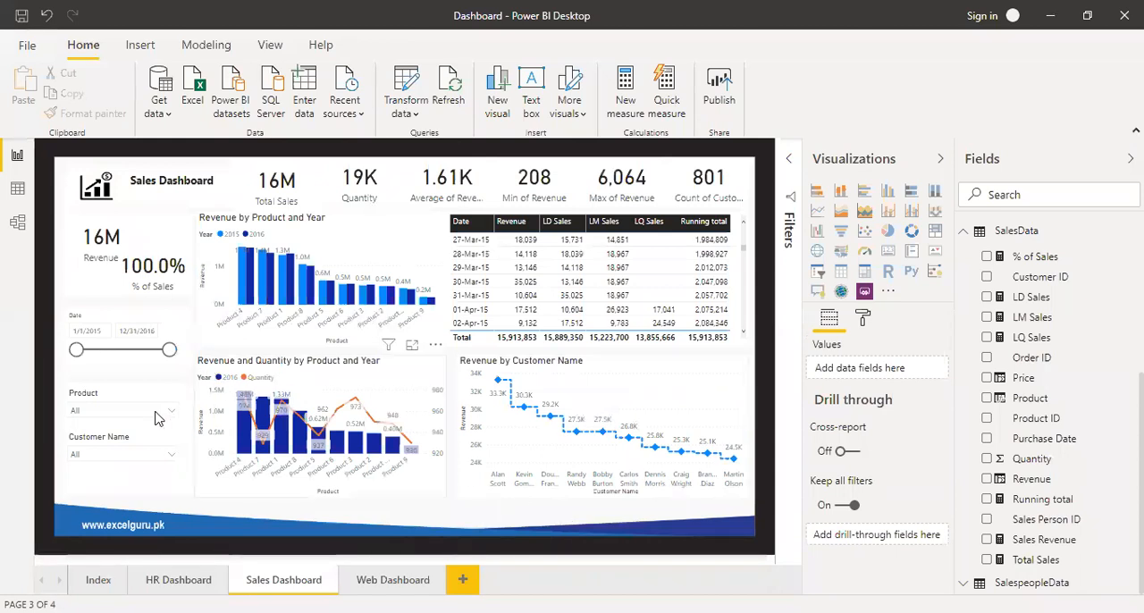
{"action": "left_click", "coordinate": [940, 160]}
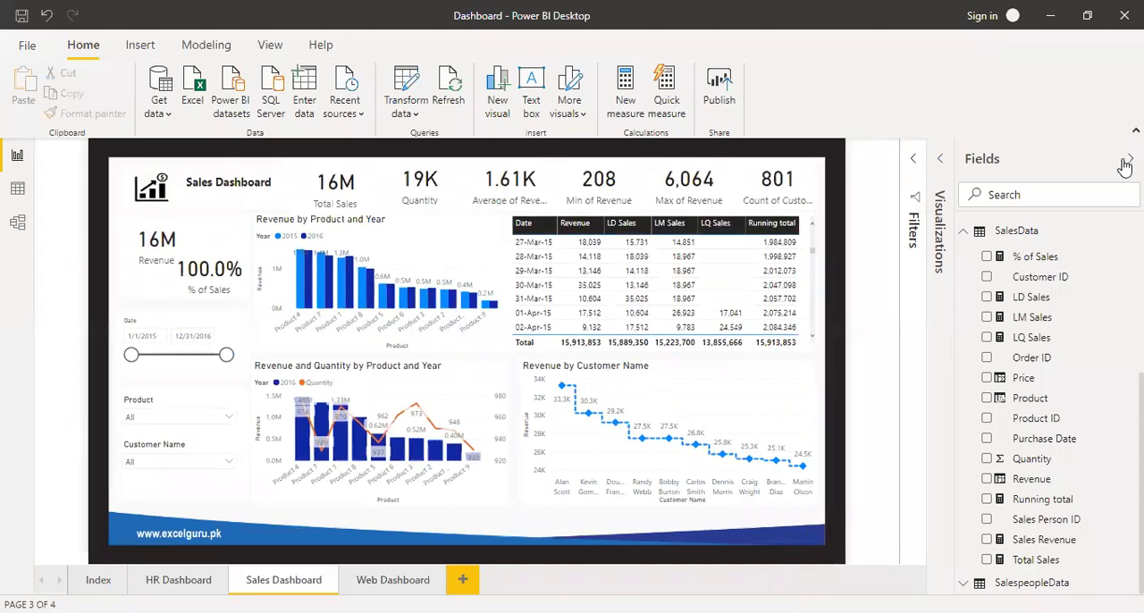
{"action": "left_click", "coordinate": [1128, 159]}
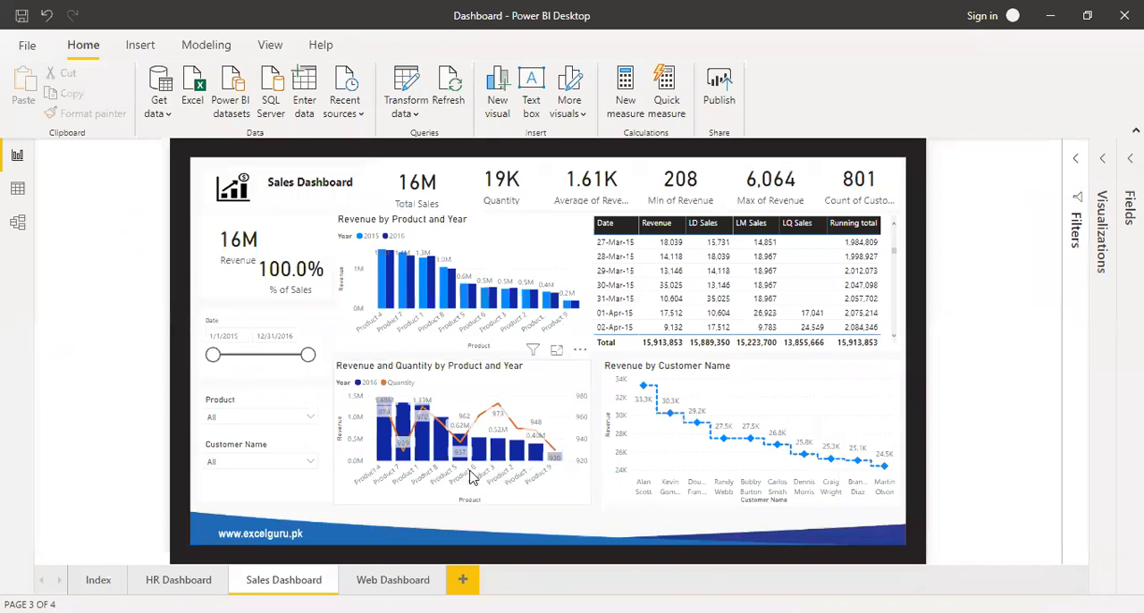
Test the Product slicer by filtering the dashboard to Product 1 and Product 10, and clear the selection.
{"action": "left_click", "coordinate": [310, 423]}
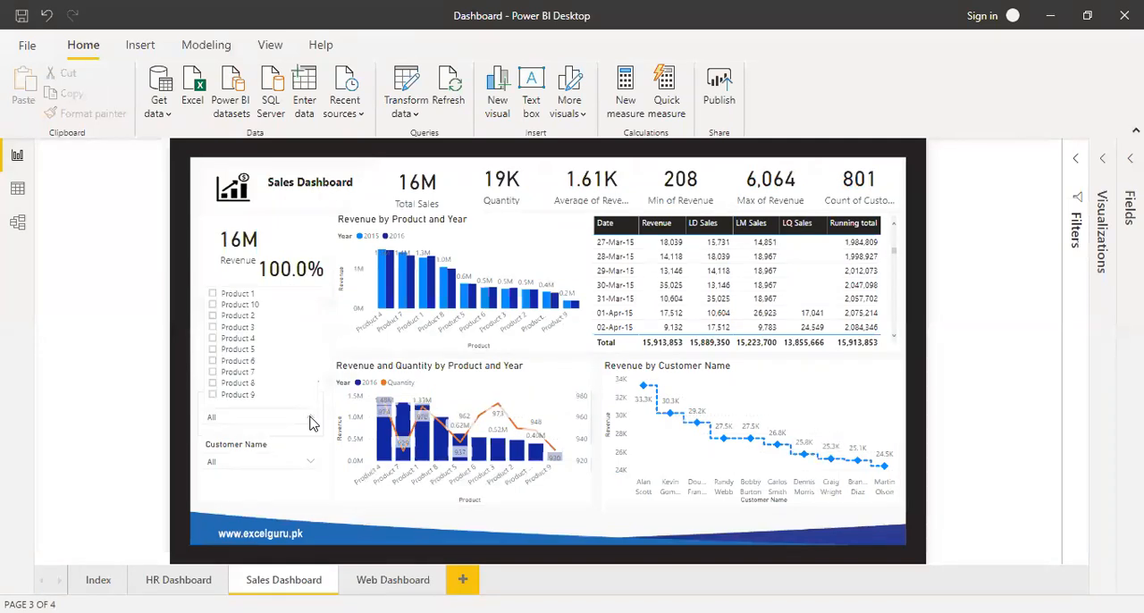
{"action": "left_click", "coordinate": [241, 298]}
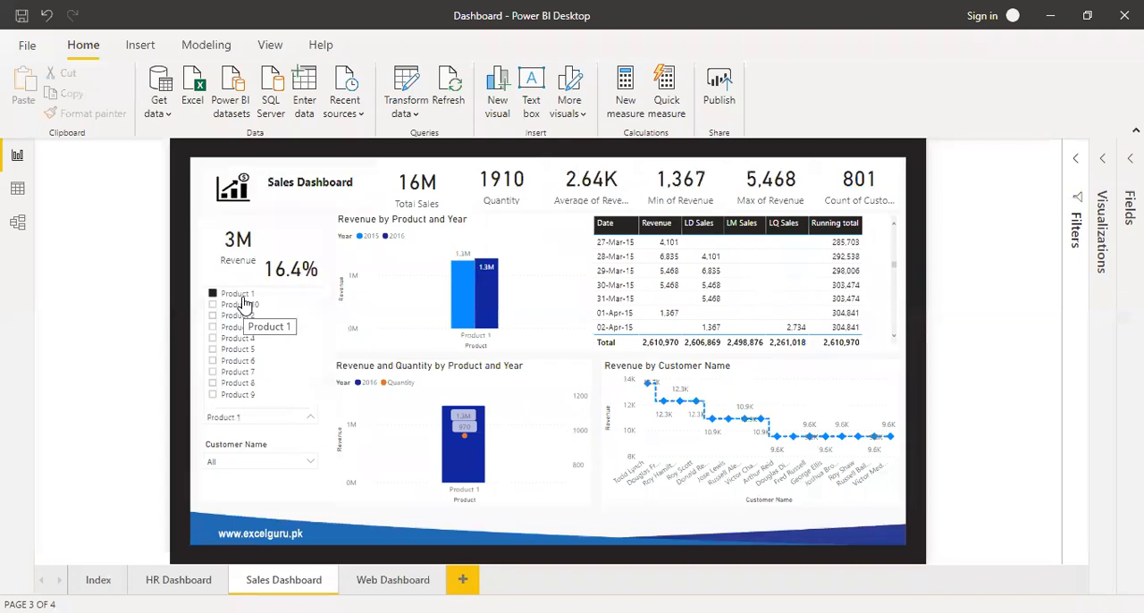
{"action": "left_click", "coordinate": [245, 307]}
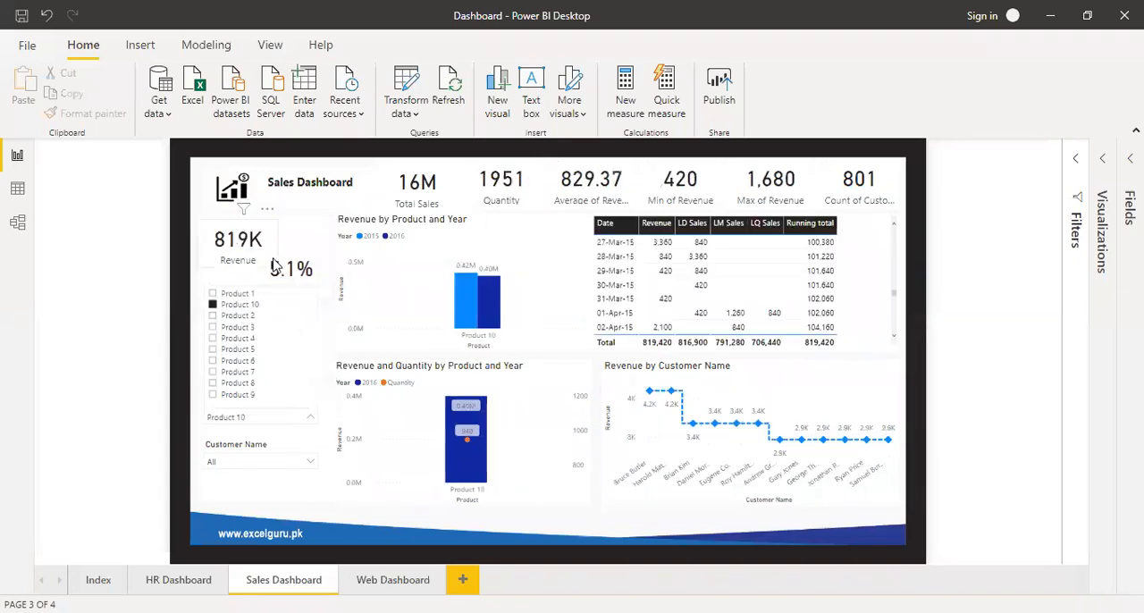
{"action": "left_click", "coordinate": [243, 309]}
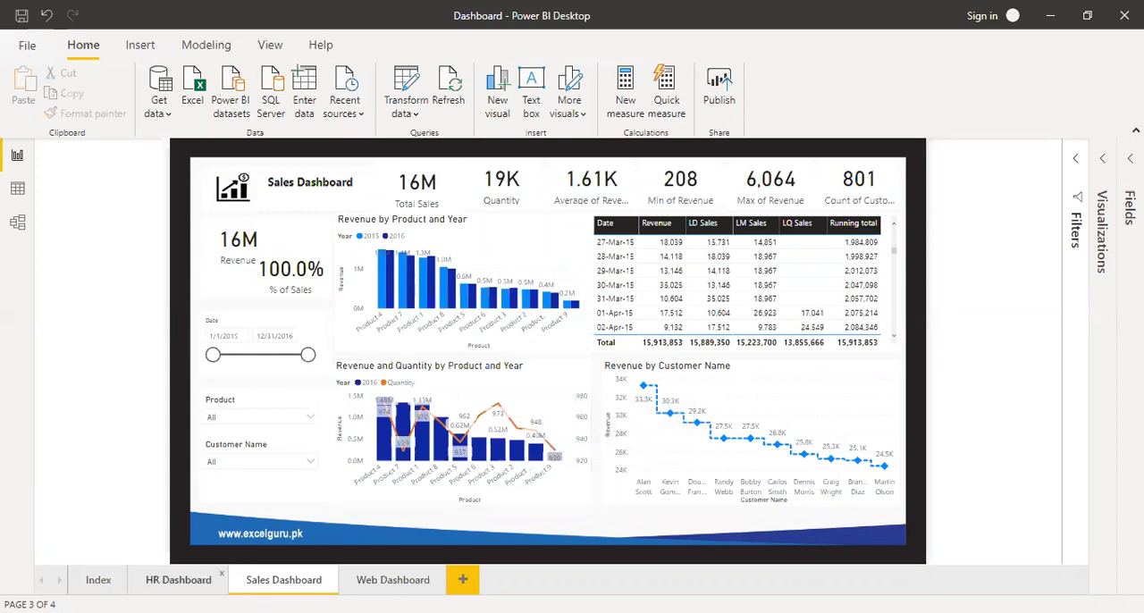
View the HR Dashboard page and switch to the HR Database workbook in Excel to check the Emp Id column from its first record.
{"action": "left_click", "coordinate": [179, 580]}
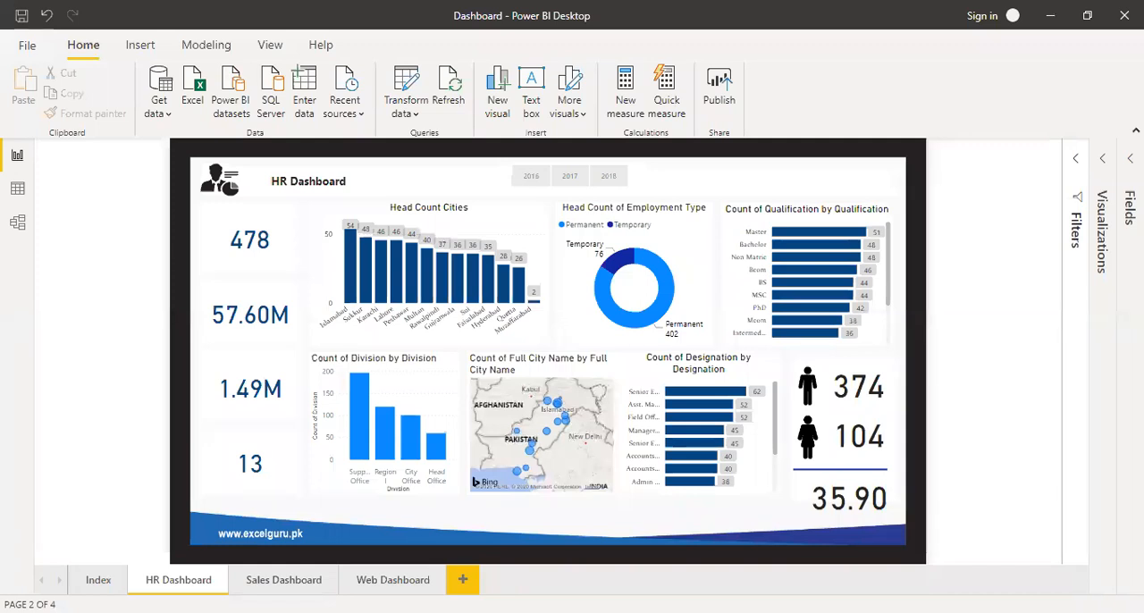
{"action": "key", "text": "alt+Tab"}
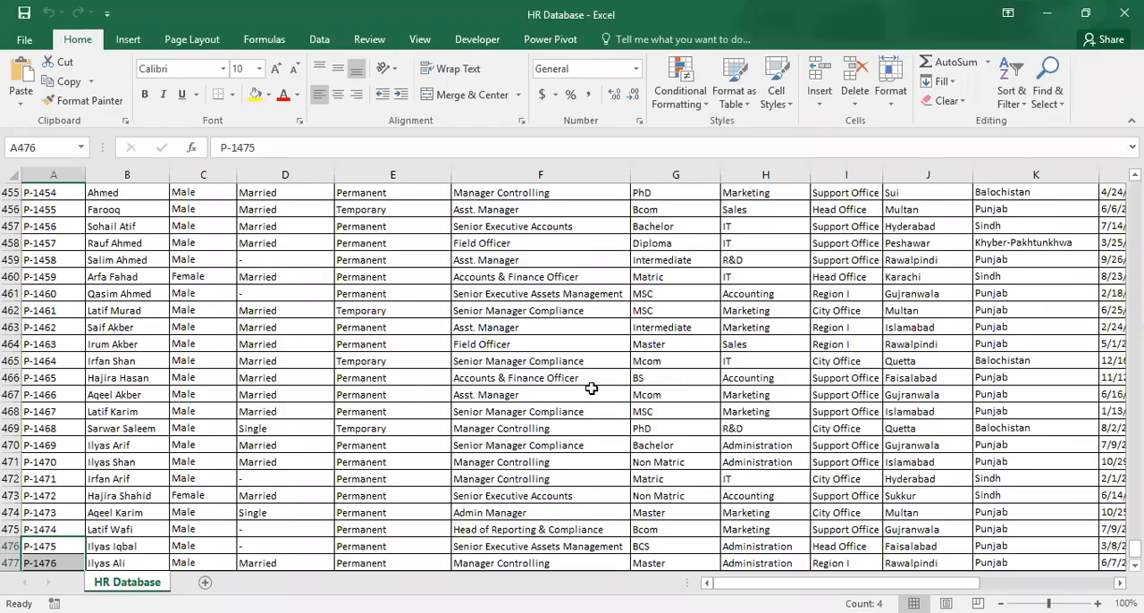
{"action": "left_click", "coordinate": [353, 311]}
{"action": "left_click", "coordinate": [67, 349]}
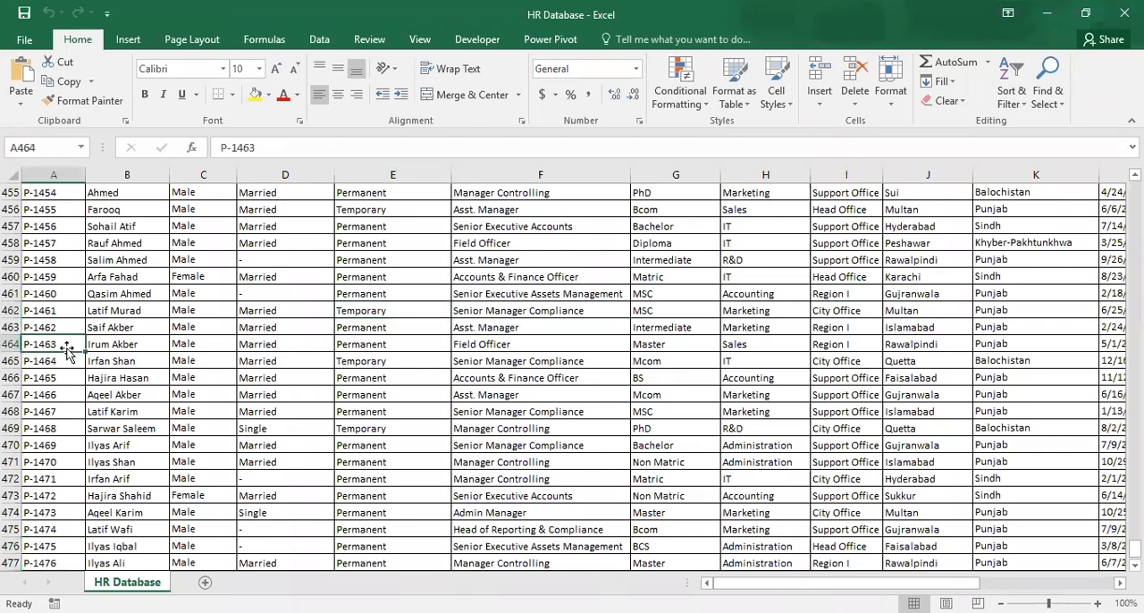
{"action": "key", "text": "ctrl+Home"}
{"action": "key", "text": "Down"}
{"action": "key", "text": "ctrl+Down"}
{"action": "key", "text": "ctrl+Up"}
{"action": "key", "text": "Down"}
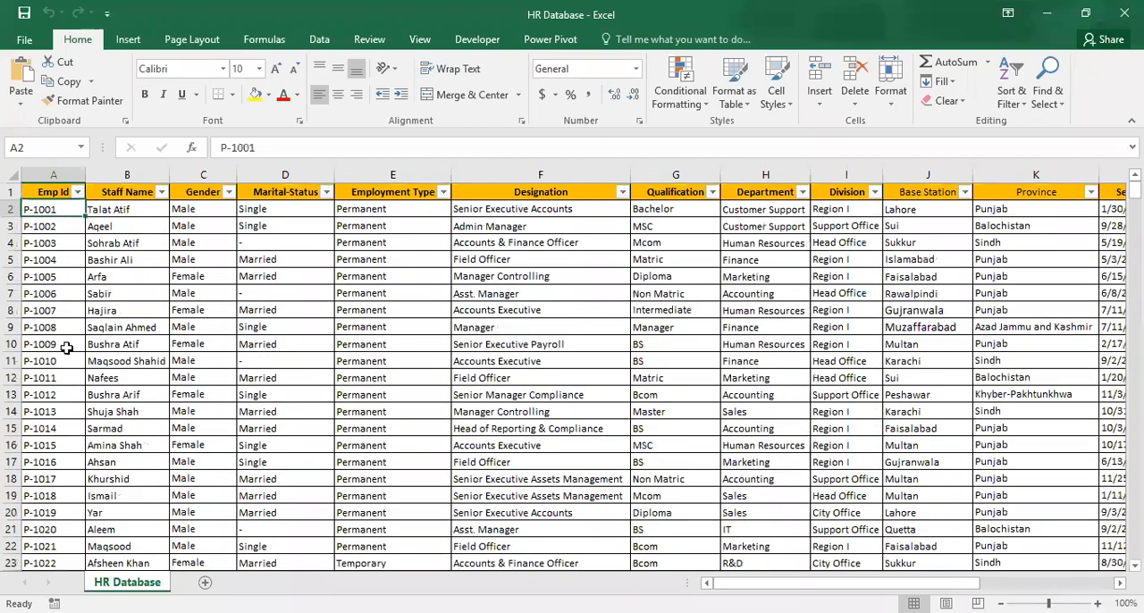
Copy the last four employee records in full and paste them directly below the final row of the HR Database sheet.
{"action": "key", "text": "ctrl+shift+Down"}
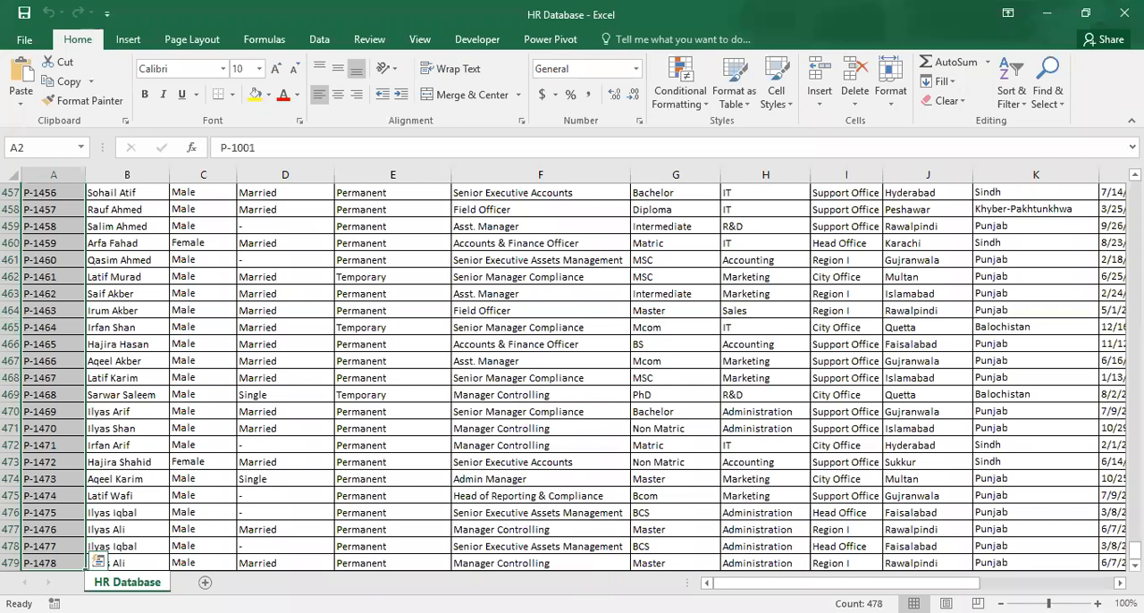
{"action": "left_click", "coordinate": [51, 511]}
{"action": "key", "text": "shift+Down"}
{"action": "key", "text": "shift+Down"}
{"action": "key", "text": "shift+Down"}
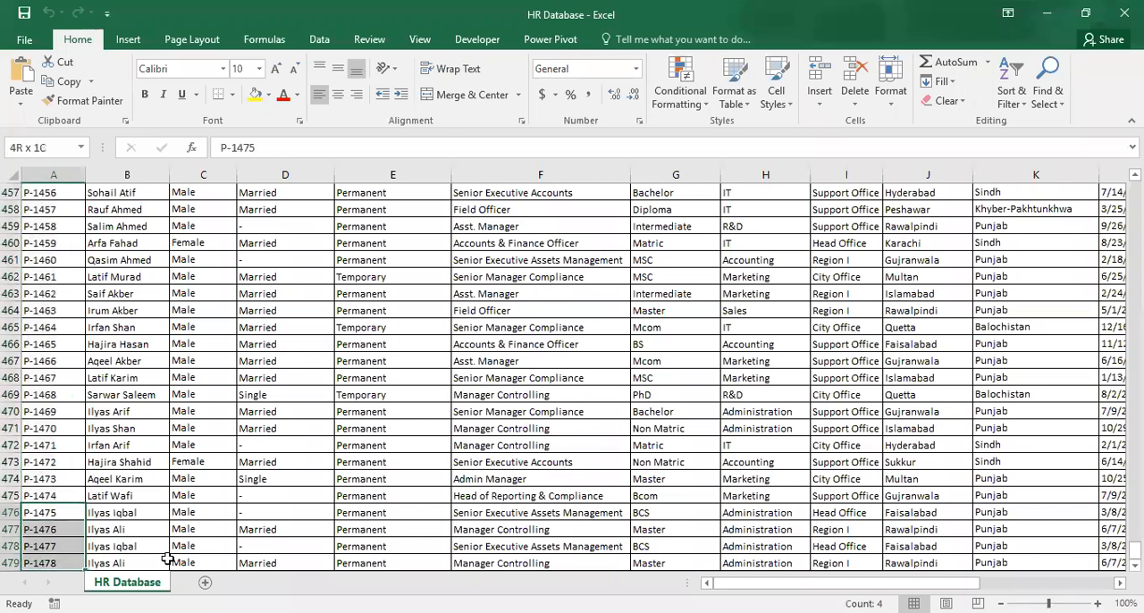
{"action": "key", "text": "ctrl+shift+Right"}
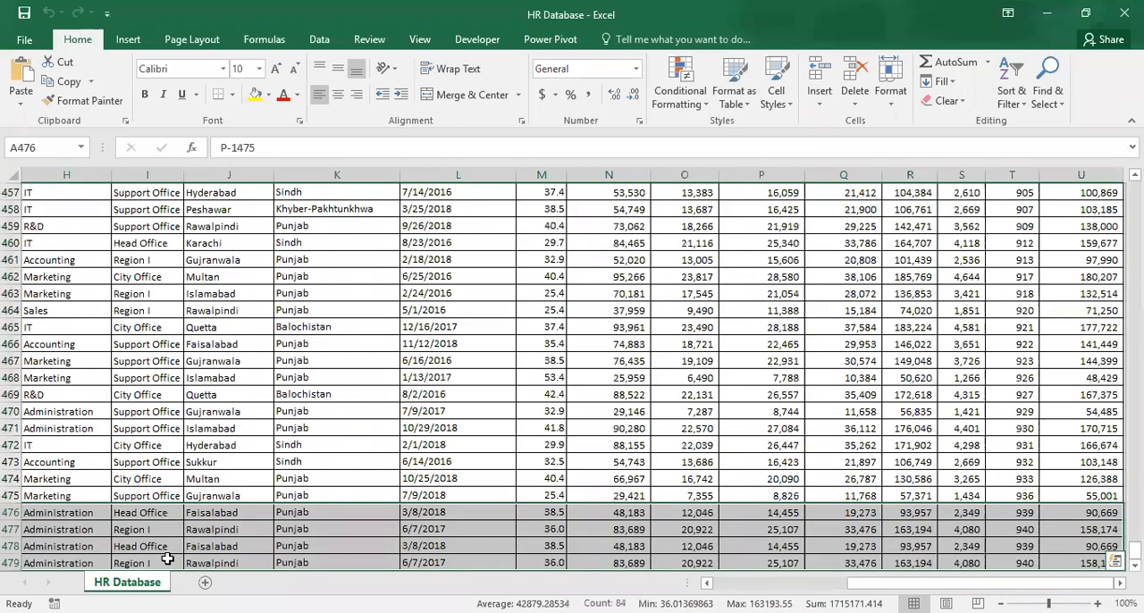
{"action": "key", "text": "ctrl+c"}
{"action": "scroll", "coordinate": [168, 559], "scroll_direction": "left", "scroll_amount": 3}
{"action": "scroll", "coordinate": [167, 560], "scroll_direction": "left", "scroll_amount": 2}
{"action": "key", "text": "Down"}
{"action": "key", "text": "Down"}
{"action": "key", "text": "Down"}
{"action": "key", "text": "Down"}
{"action": "key", "text": "Return"}
{"action": "key", "text": "Down"}
{"action": "key", "text": "Down"}
{"action": "key", "text": "Down"}
{"action": "key", "text": "Down"}
{"action": "key", "text": "Down"}
{"action": "key", "text": "Down"}
{"action": "key", "text": "Down"}
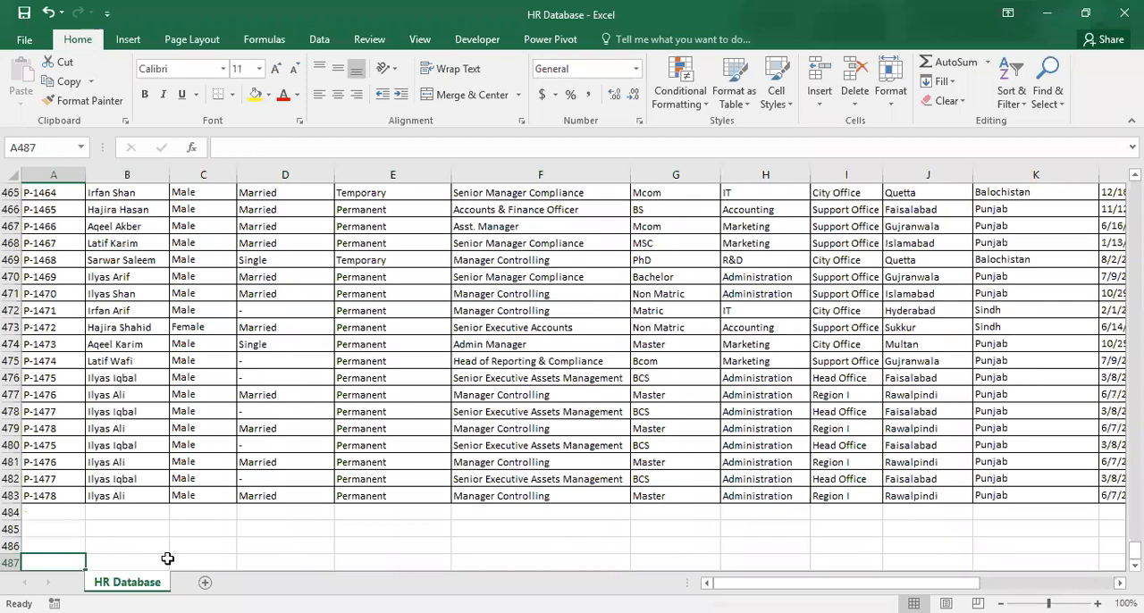
Continue the Emp Id series down through row 483, and set the Staff Name in rows 478 to 483 to abc.
{"action": "left_click_drag", "start_coordinate": [40, 411], "coordinate": [76, 505]}
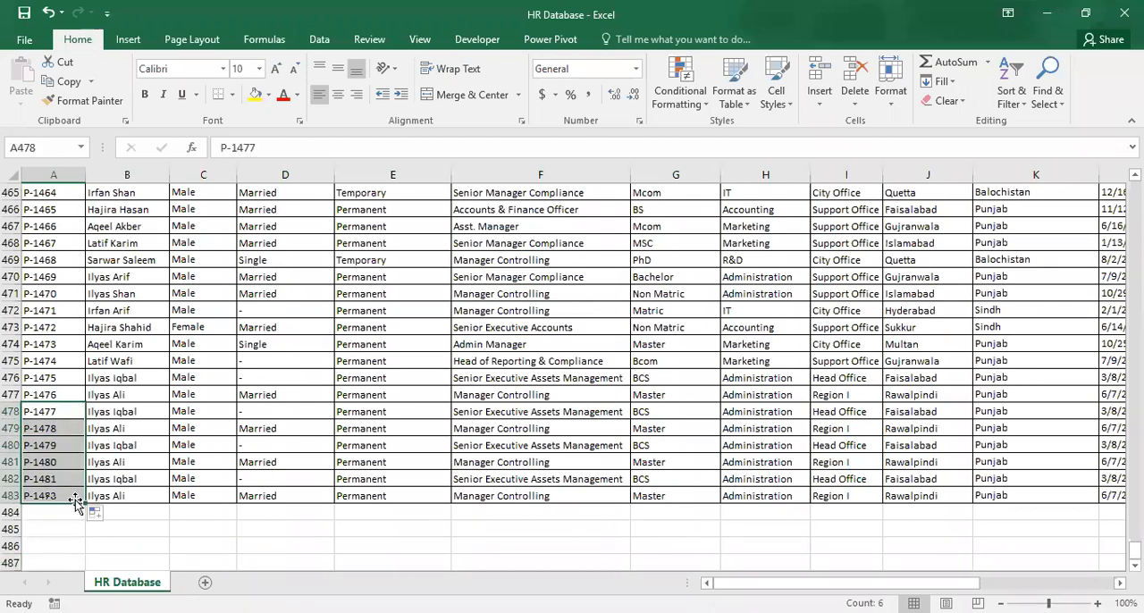
{"action": "left_click", "coordinate": [136, 413]}
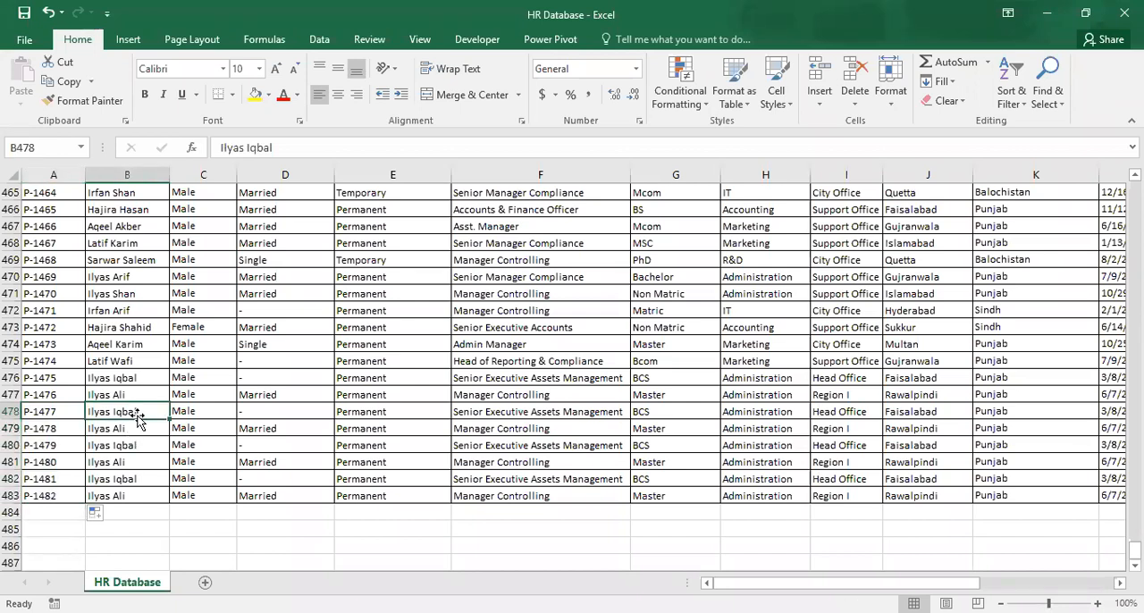
{"action": "left_click_drag", "start_coordinate": [136, 414], "coordinate": [148, 496]}
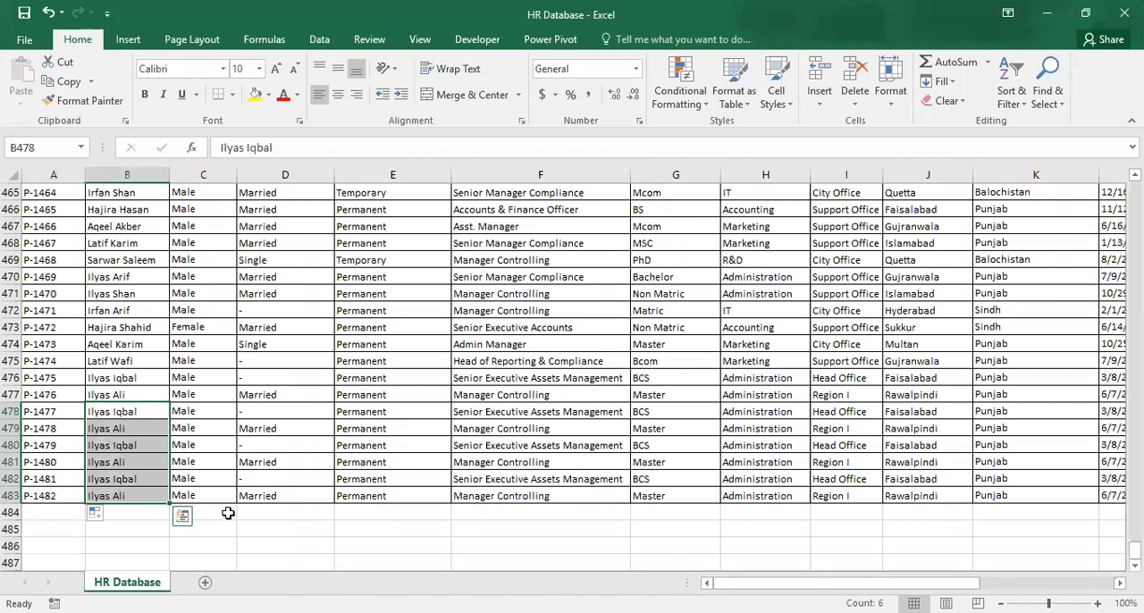
{"action": "type", "text": "abc"}
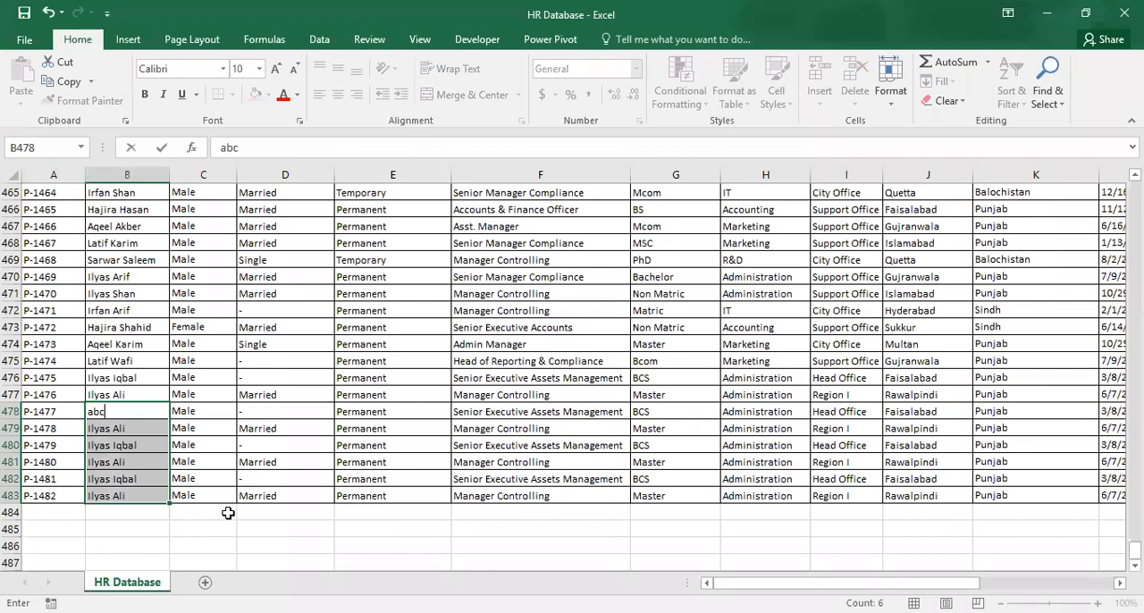
{"action": "key", "text": "ctrl+Return"}
Set the Gender of the records in rows 478 to 483 to Female.
{"action": "key", "text": "Right"}
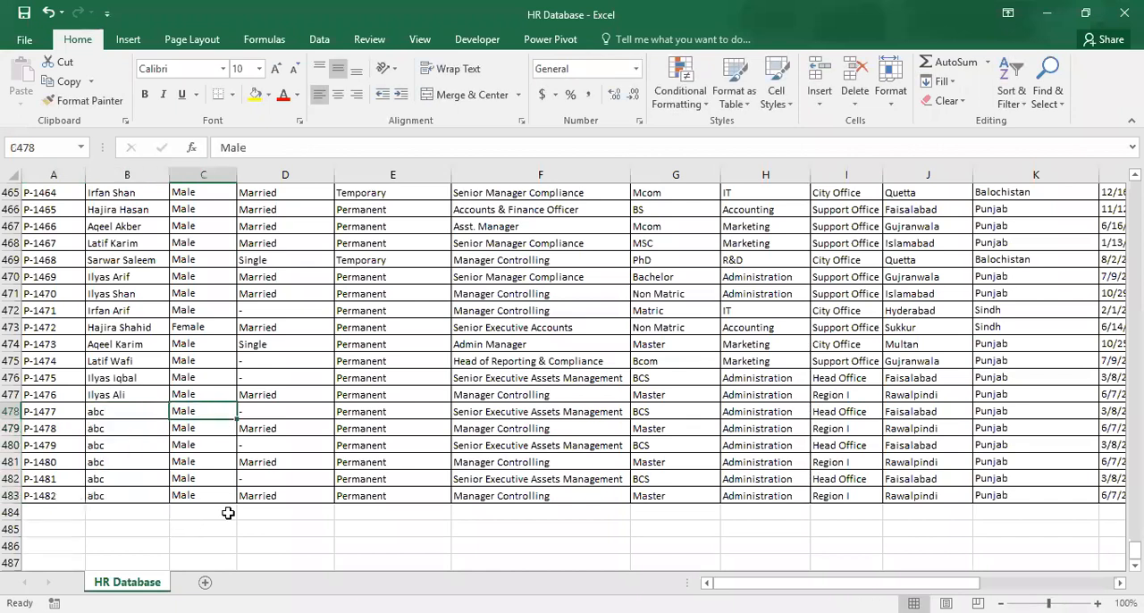
{"action": "key", "text": "ctrl+shift+Down"}
{"action": "type", "text": "fEM"}
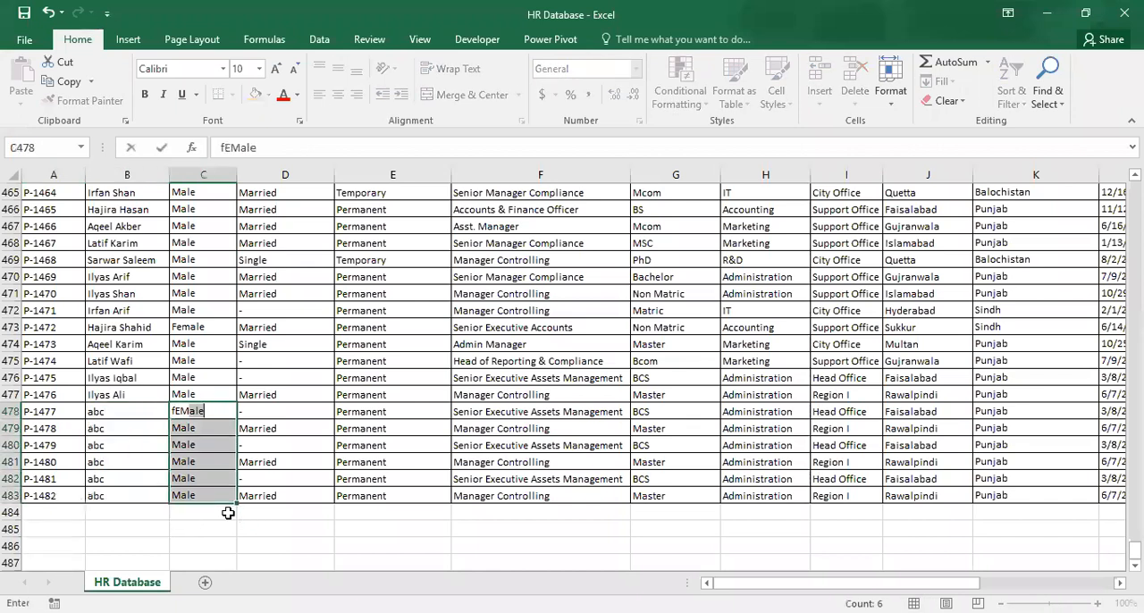
{"action": "key", "text": "ctrl+Return"}
{"action": "key", "text": "Down"}
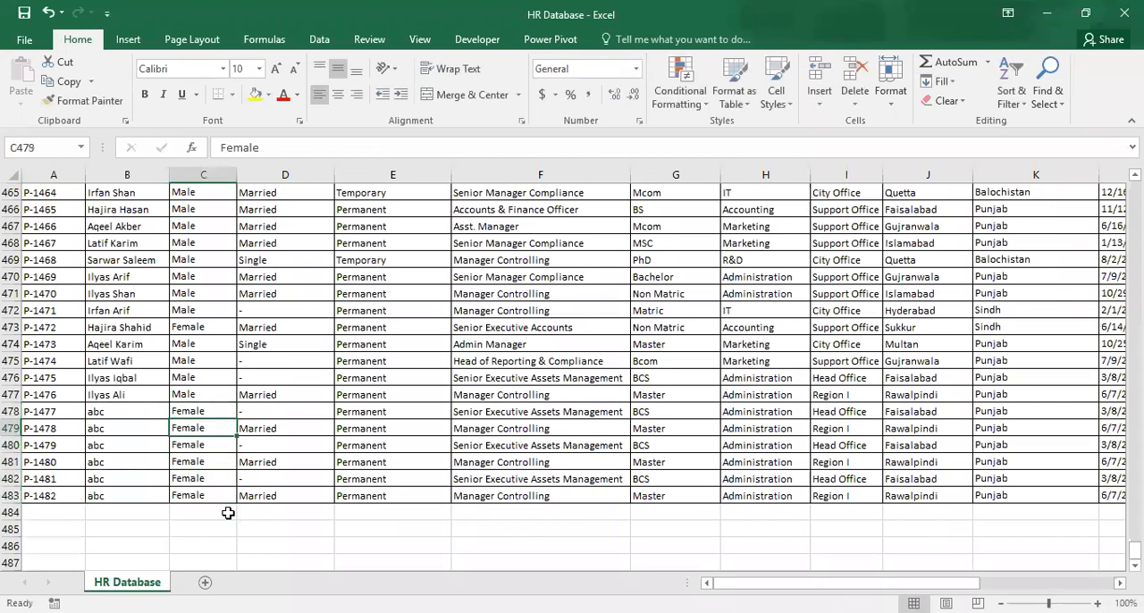
Set the Employment Type of the records in rows 478 to 483 to Temporary.
{"action": "key", "text": "Up"}
{"action": "key", "text": "Right"}
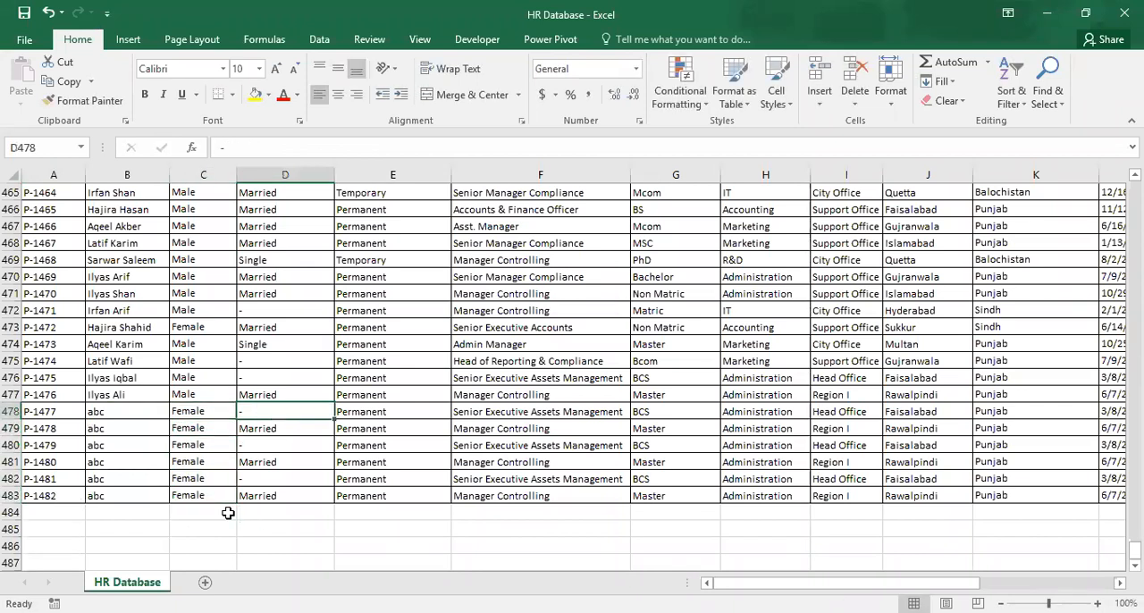
{"action": "key", "text": "Right"}
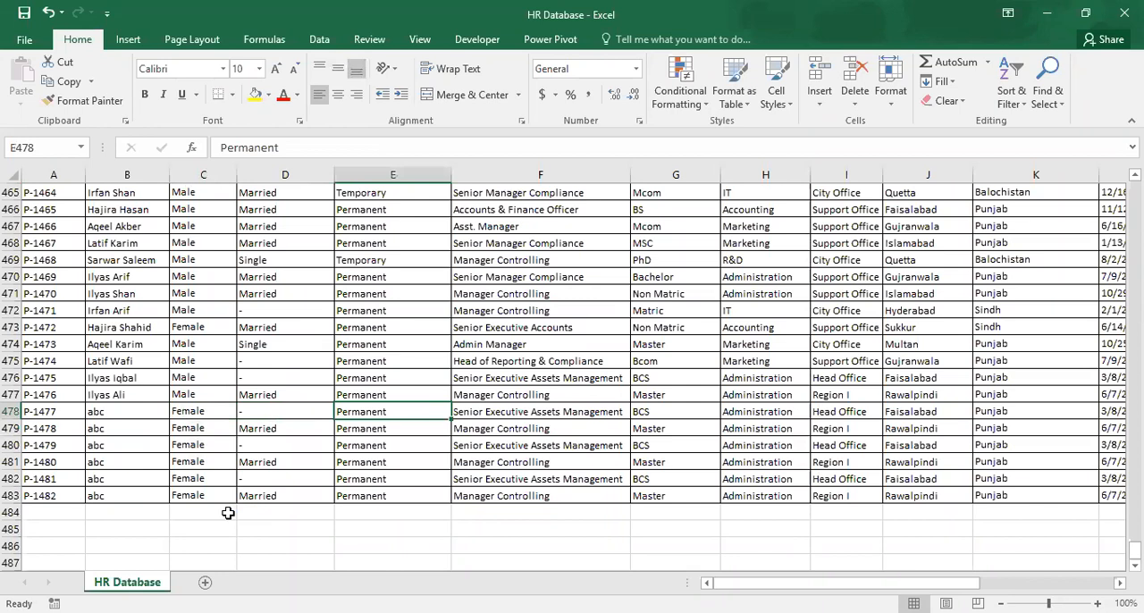
{"action": "key", "text": "ctrl+shift+Down"}
{"action": "type", "text": "tE"}
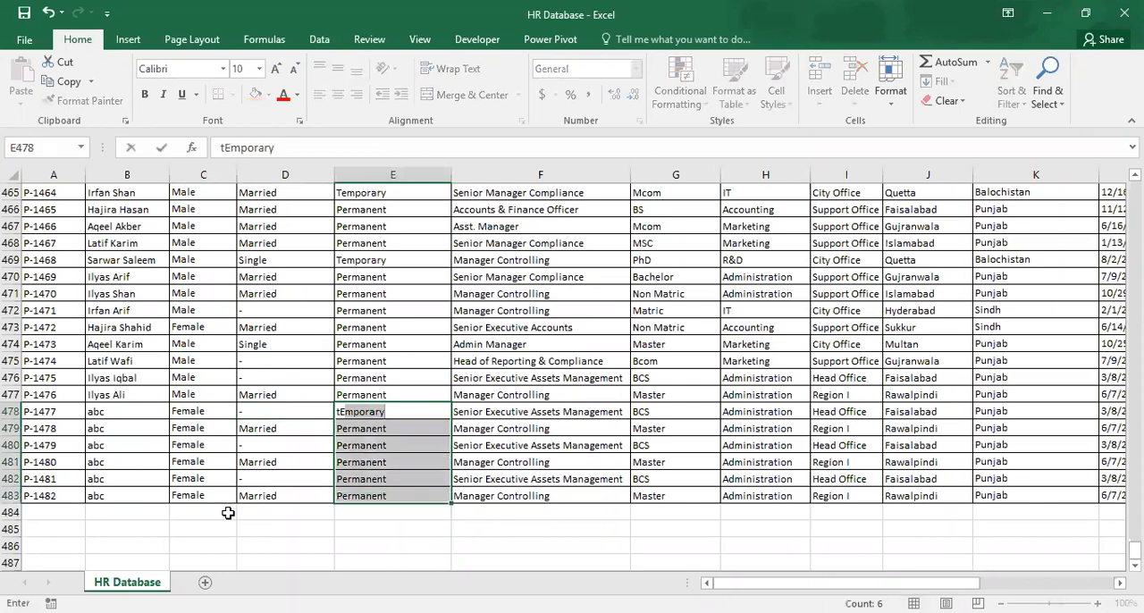
{"action": "key", "text": "ctrl+Return"}
{"action": "key", "text": "Down"}
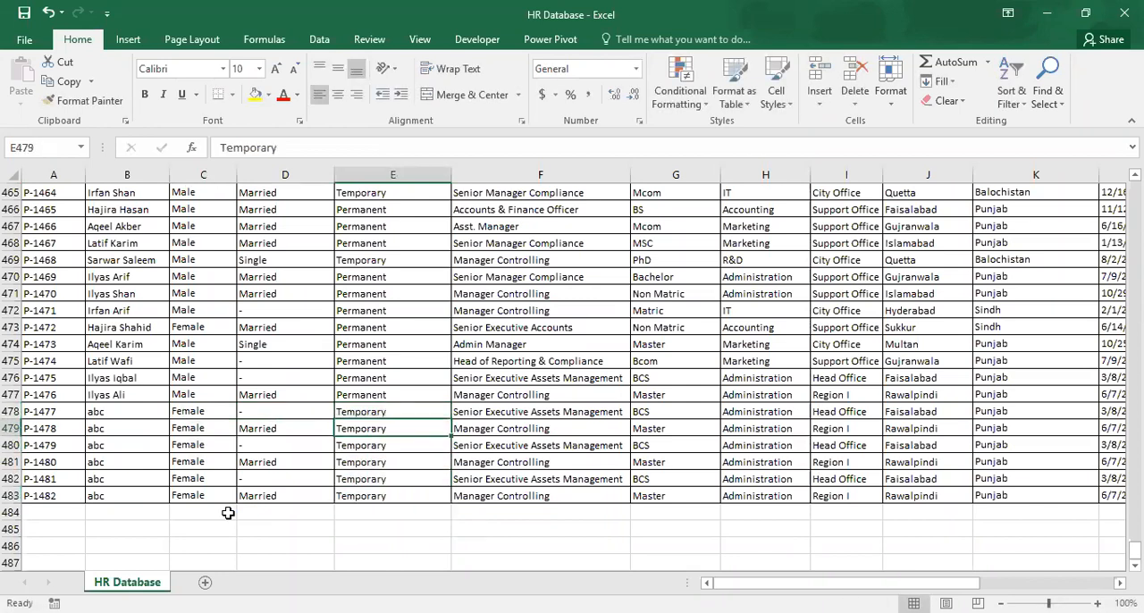
Set the dates in column L for rows 478 to 483 to 1/1/2019.
{"action": "key", "text": "Up"}
{"action": "key", "text": "Left"}
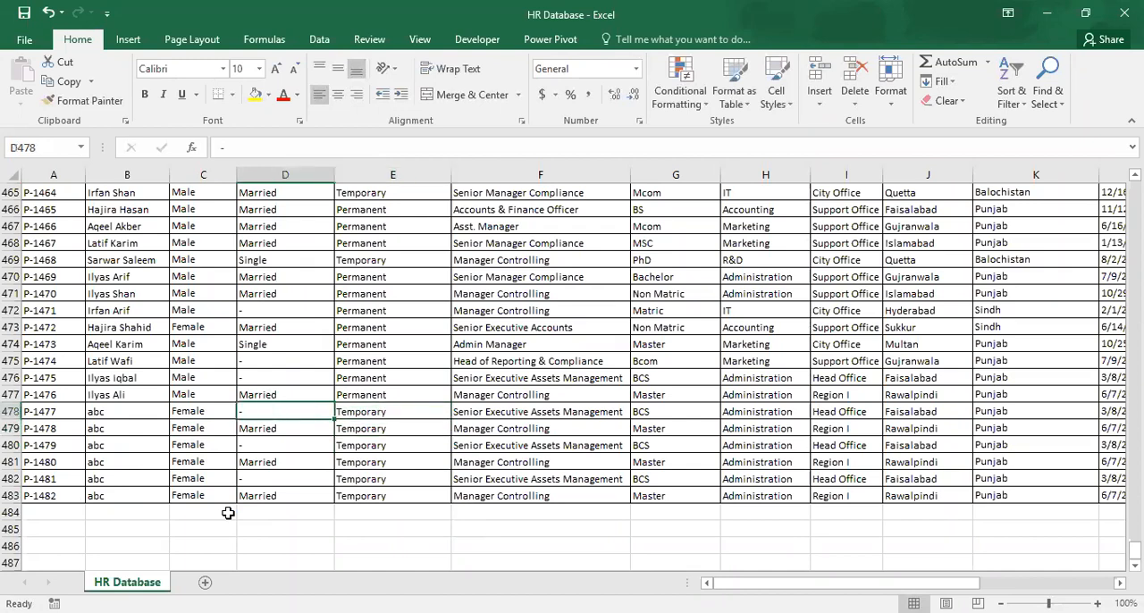
{"action": "key", "text": "ctrl+Right"}
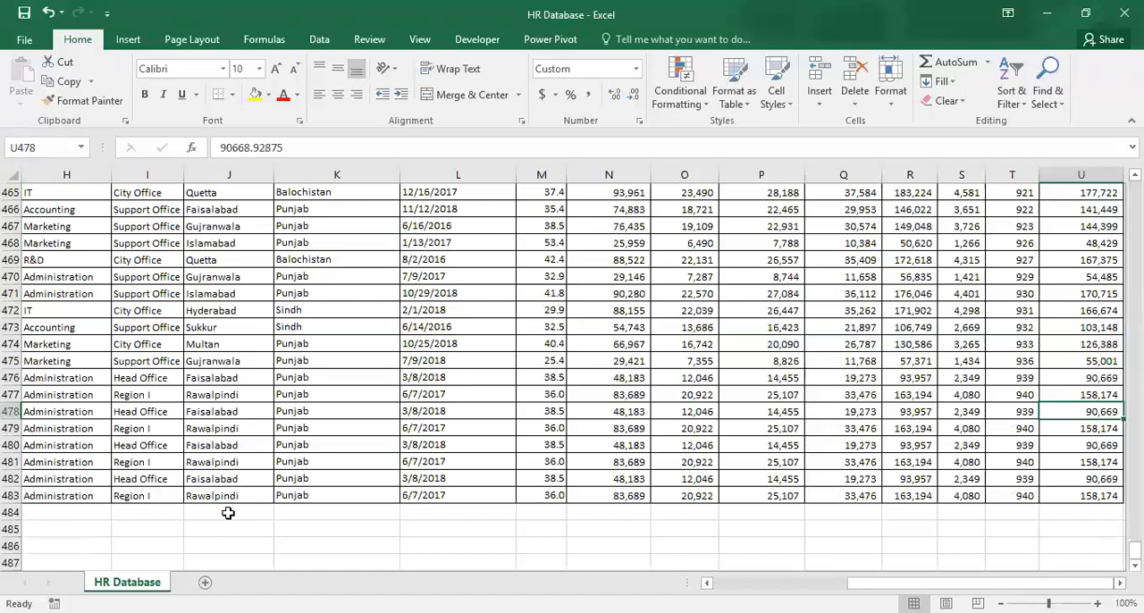
{"action": "key", "text": "Left"}
{"action": "key", "text": "Left"}
{"action": "key", "text": "Left"}
{"action": "key", "text": "Left"}
{"action": "key", "text": "Left"}
{"action": "key", "text": "Left"}
{"action": "key", "text": "Left"}
{"action": "key", "text": "Left"}
{"action": "key", "text": "Left"}
{"action": "key", "text": "Left"}
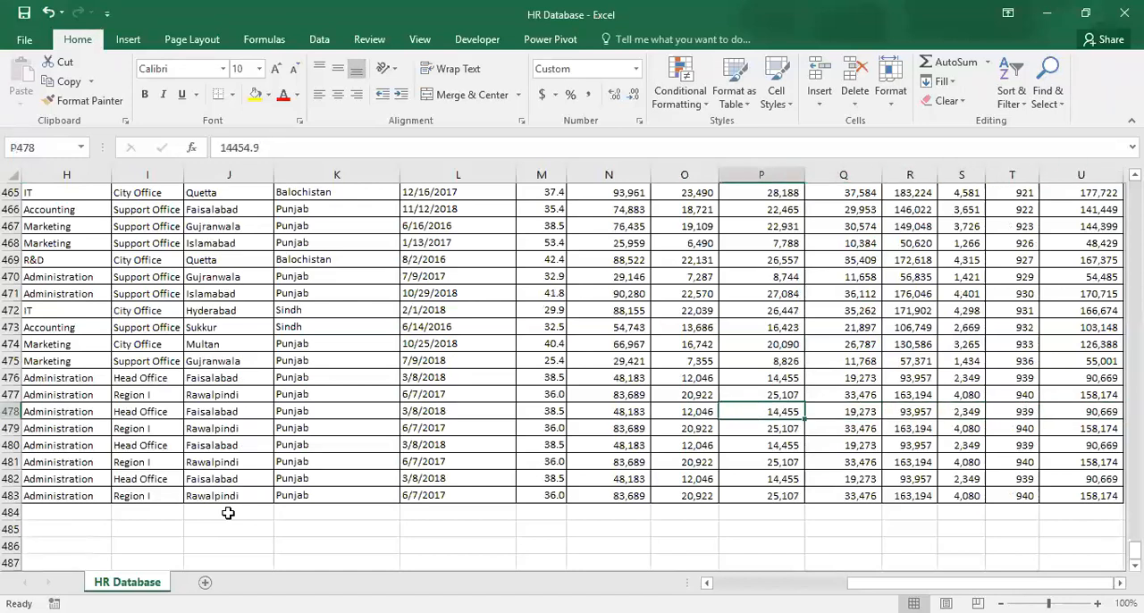
{"action": "key", "text": "Right"}
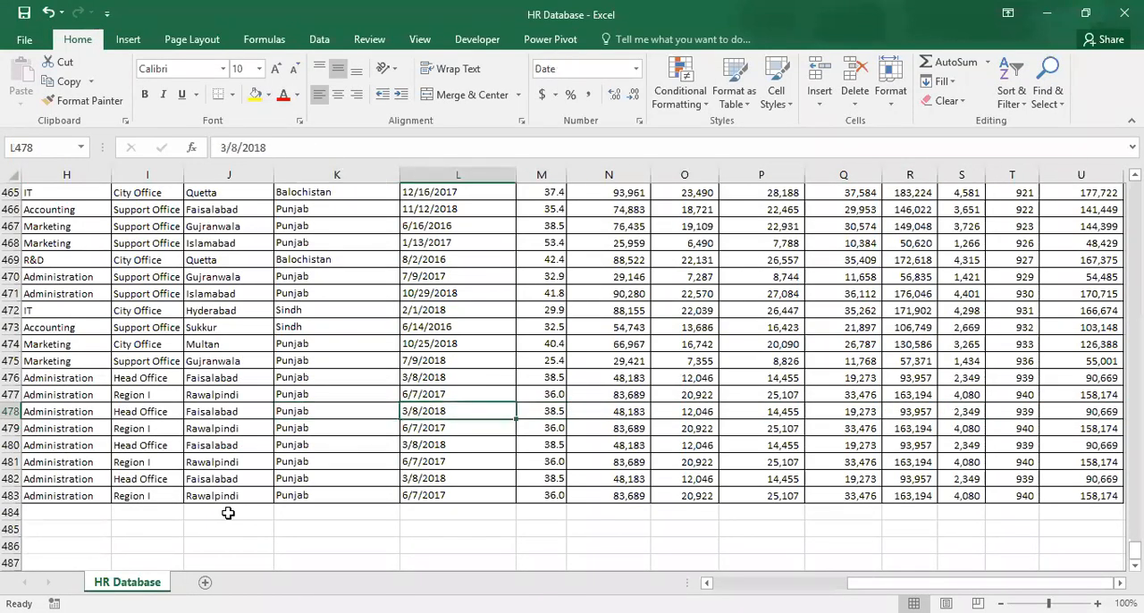
{"action": "key", "text": "ctrl+shift+Down"}
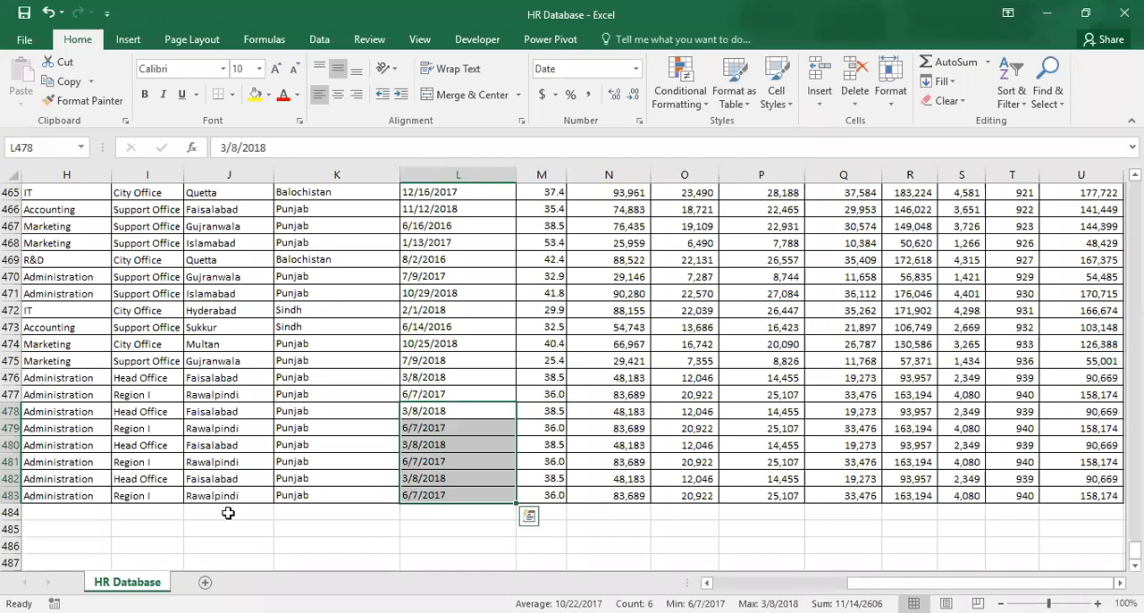
{"action": "type", "text": "1-1-"}
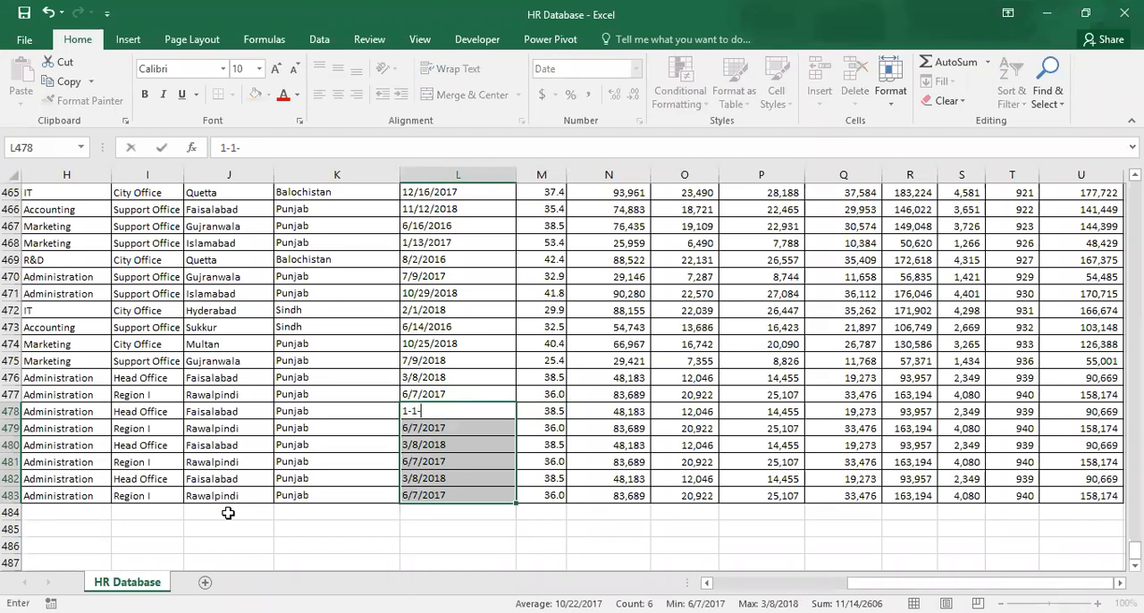
{"action": "type", "text": "2019"}
{"action": "key", "text": "ctrl+Return"}
{"action": "key", "text": "Down"}
{"action": "key", "text": "Up"}
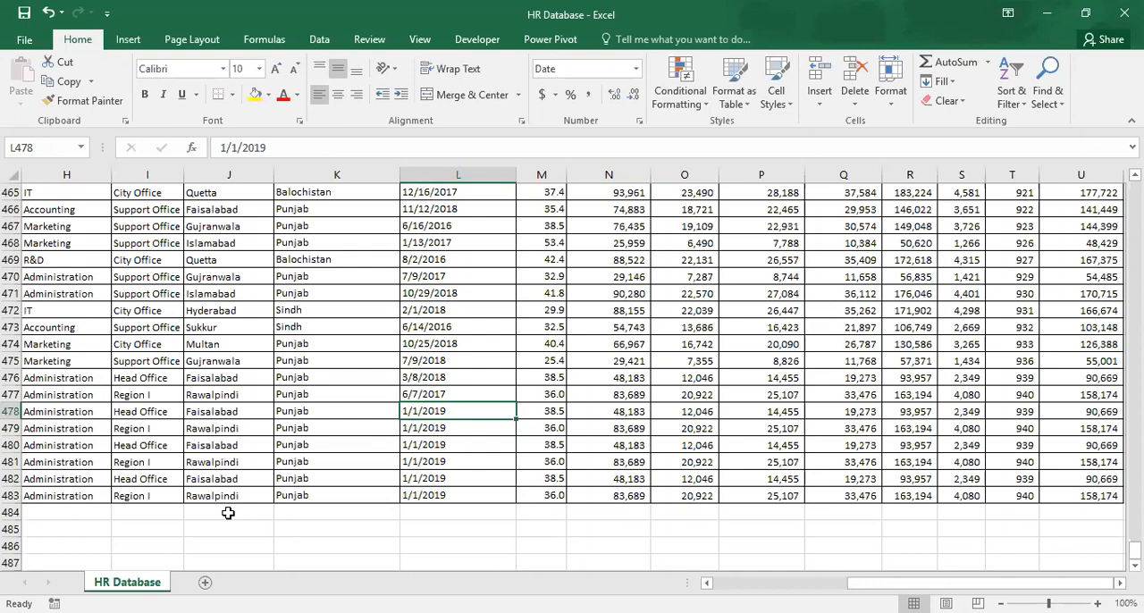
Check the extended Emp Id column from its first to its last record, and return to the HR Dashboard in Power BI Desktop.
{"action": "key", "text": "Home"}
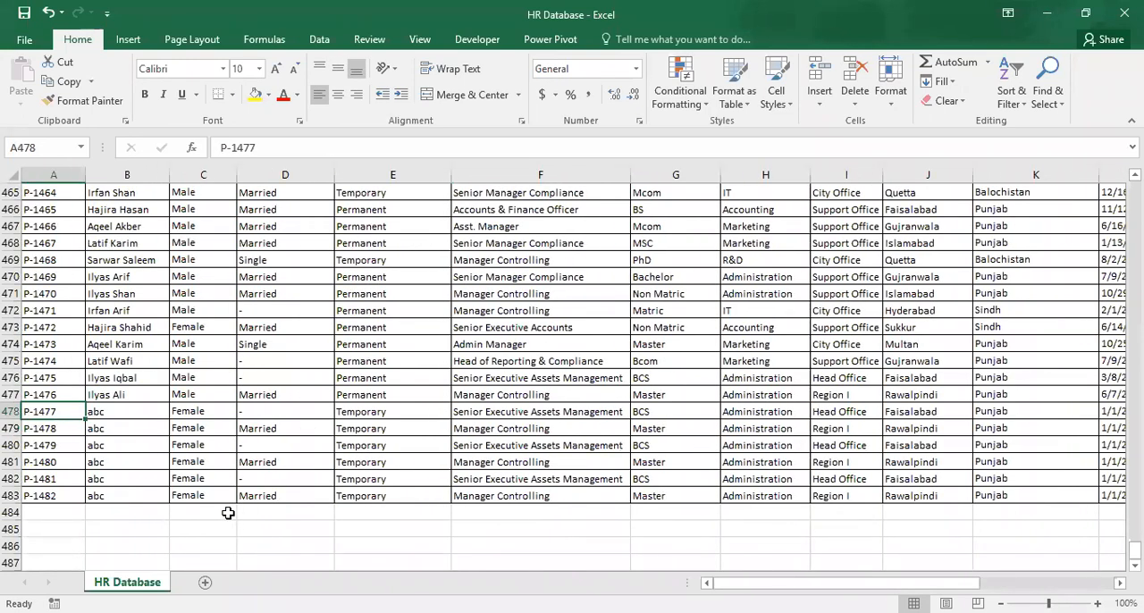
{"action": "key", "text": "ctrl+shift+End"}
{"action": "key", "text": "Home"}
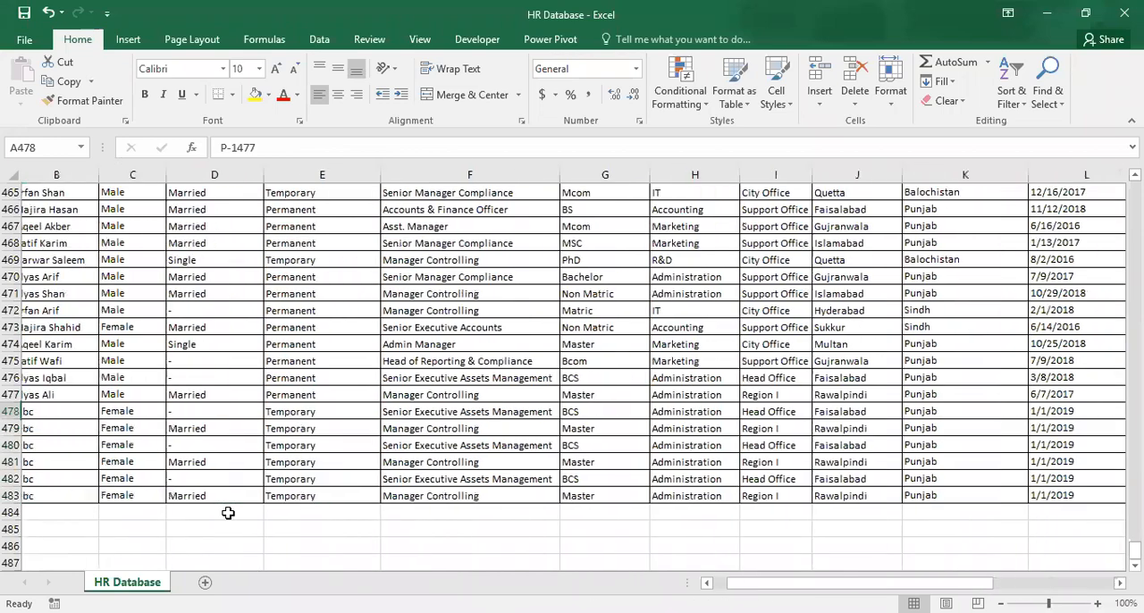
{"action": "key", "text": "ctrl+Up"}
{"action": "key", "text": "Down"}
{"action": "key", "text": "ctrl+shift+Down"}
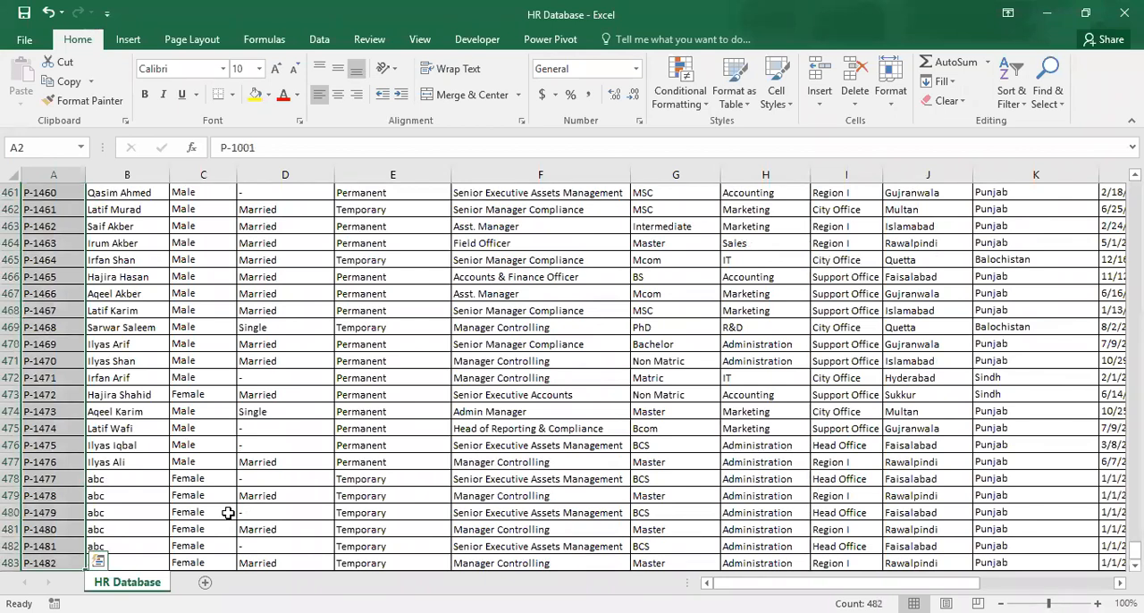
{"action": "key", "text": "Down"}
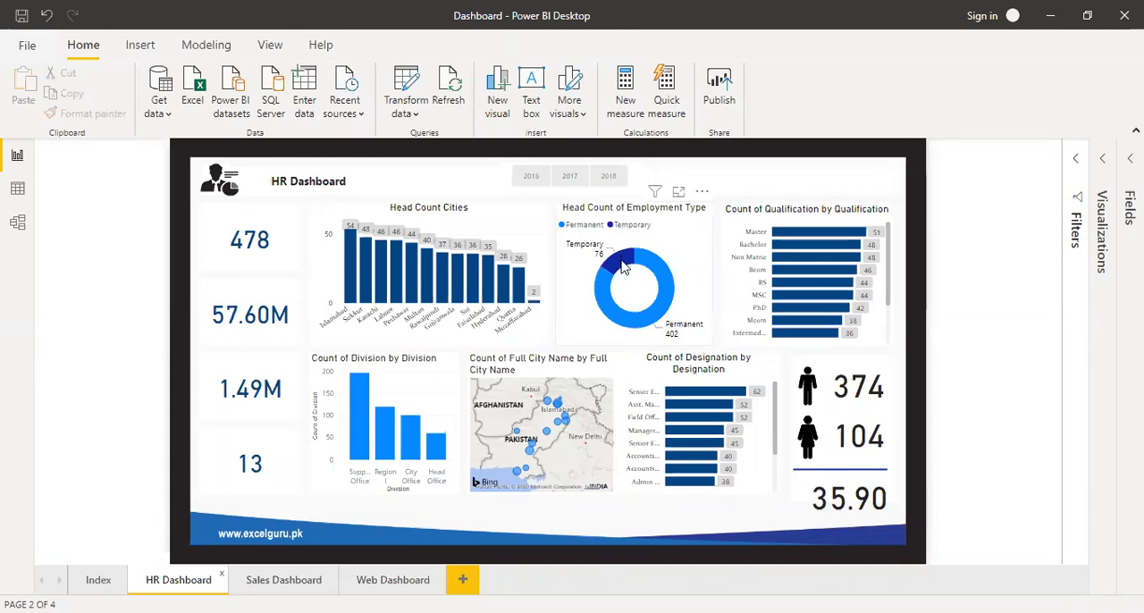
Try to refresh the report's data and dismiss the refresh dialog.
{"action": "mouse_move", "coordinate": [623, 268]}
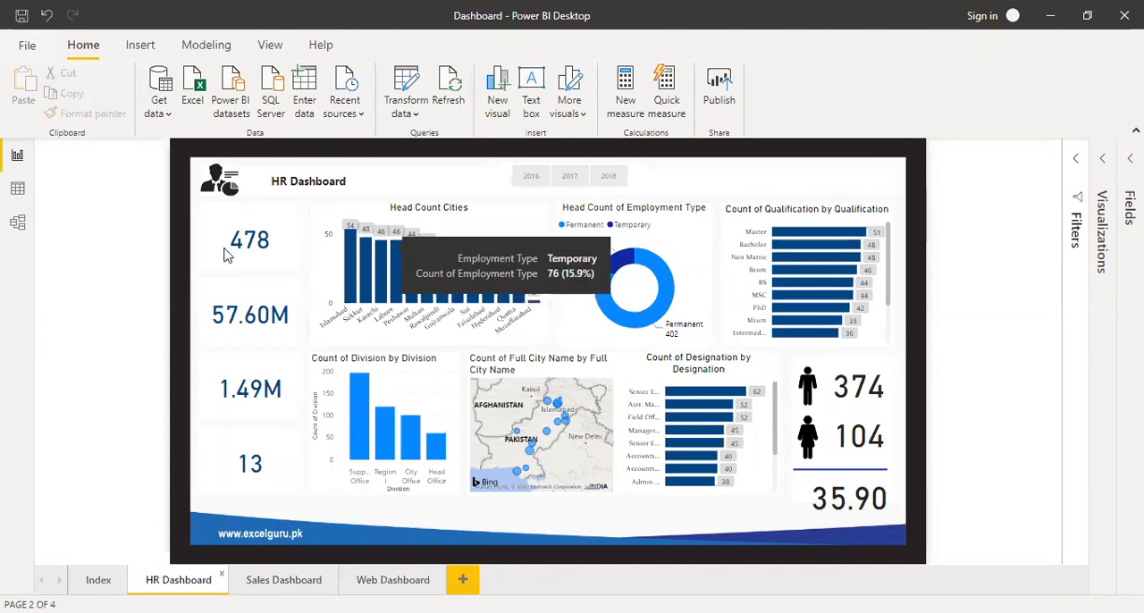
{"action": "left_click", "coordinate": [450, 85]}
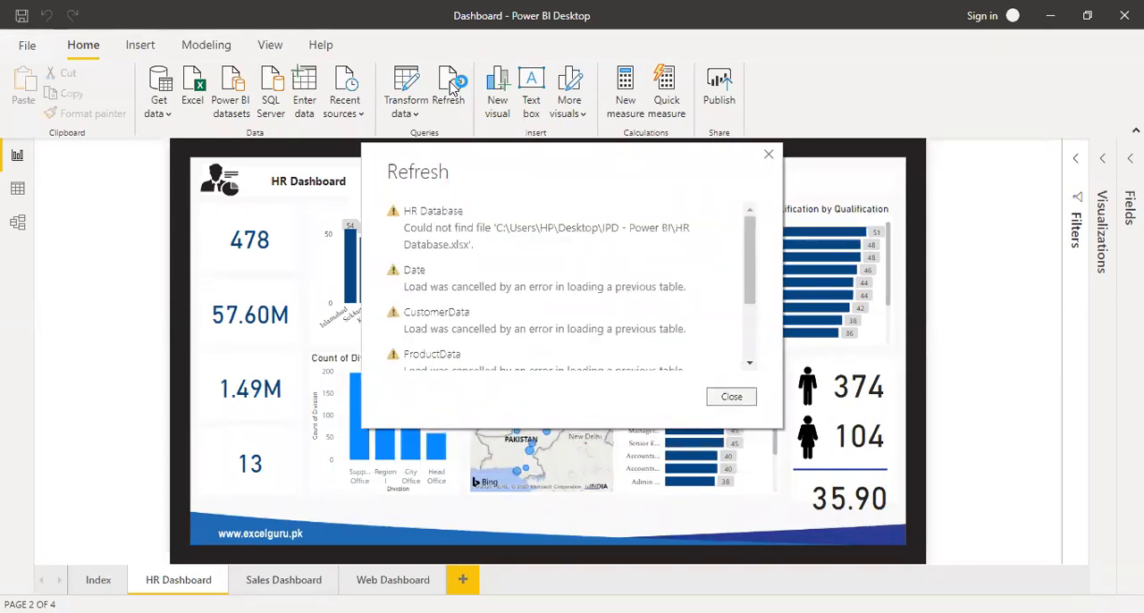
{"action": "left_click", "coordinate": [731, 397]}
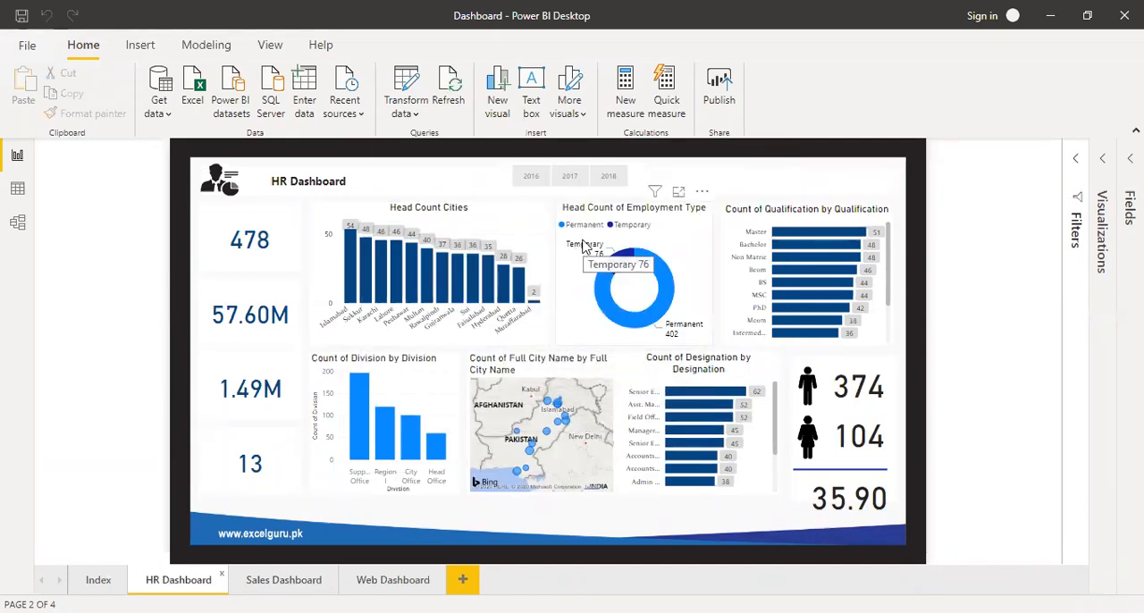
Expand the Fields pane, retry the data refresh, and examine the HR Database file path in the refresh dialog.
{"action": "left_click", "coordinate": [1125, 167]}
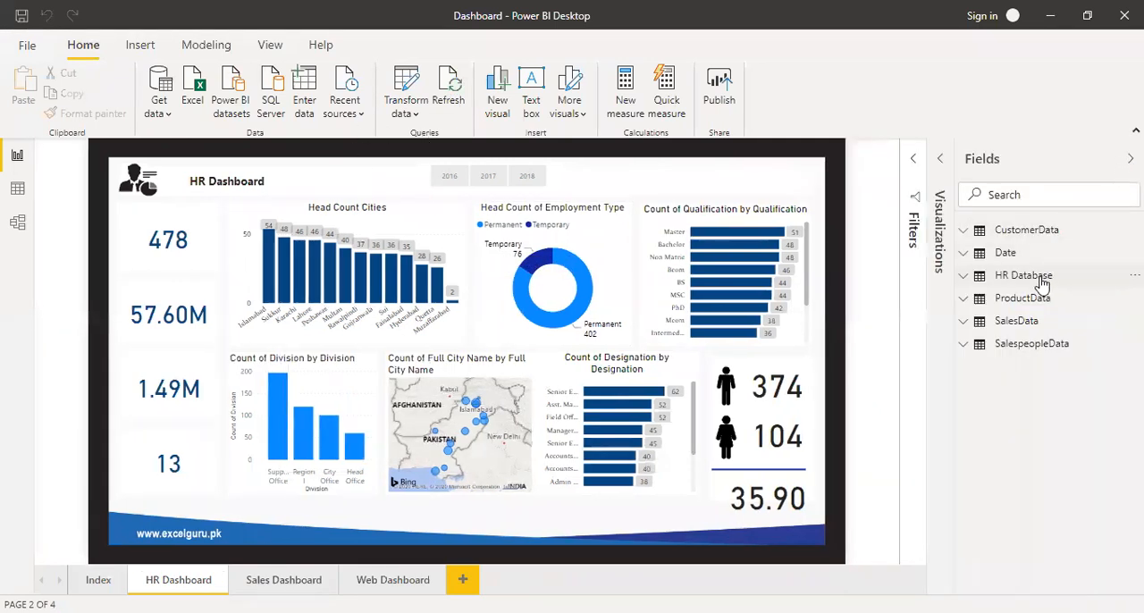
{"action": "left_click", "coordinate": [454, 82]}
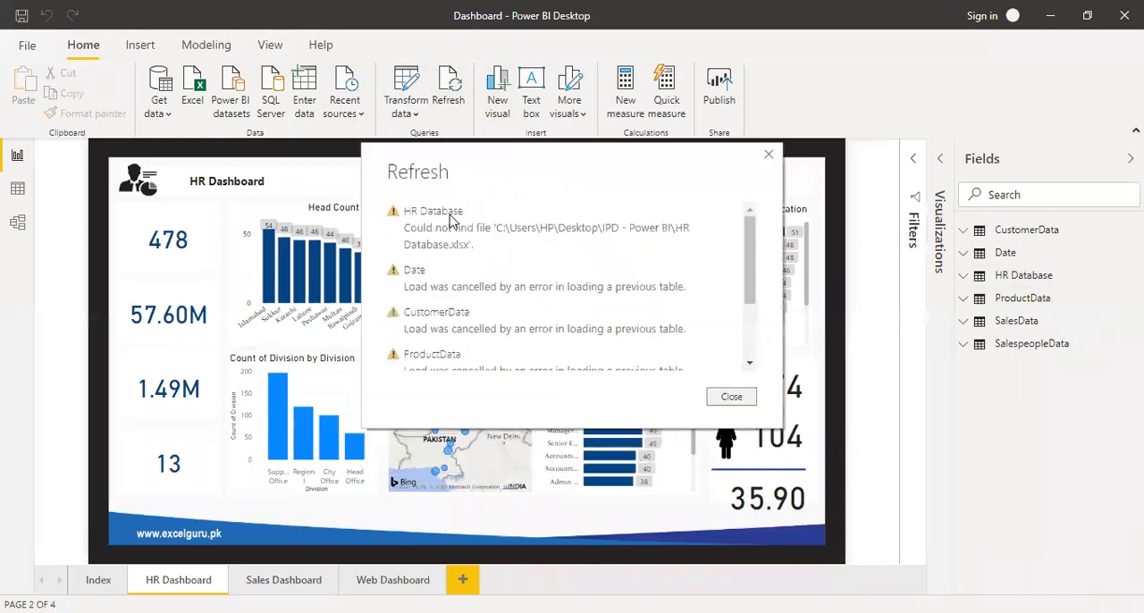
{"action": "left_click", "coordinate": [733, 397]}
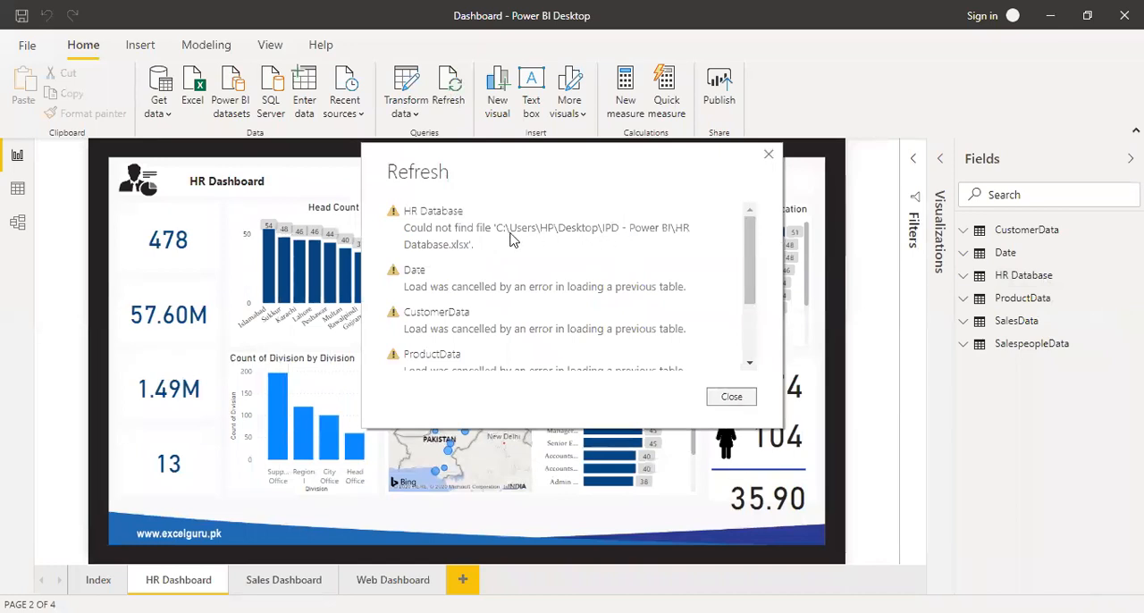
{"action": "left_click", "coordinate": [733, 397]}
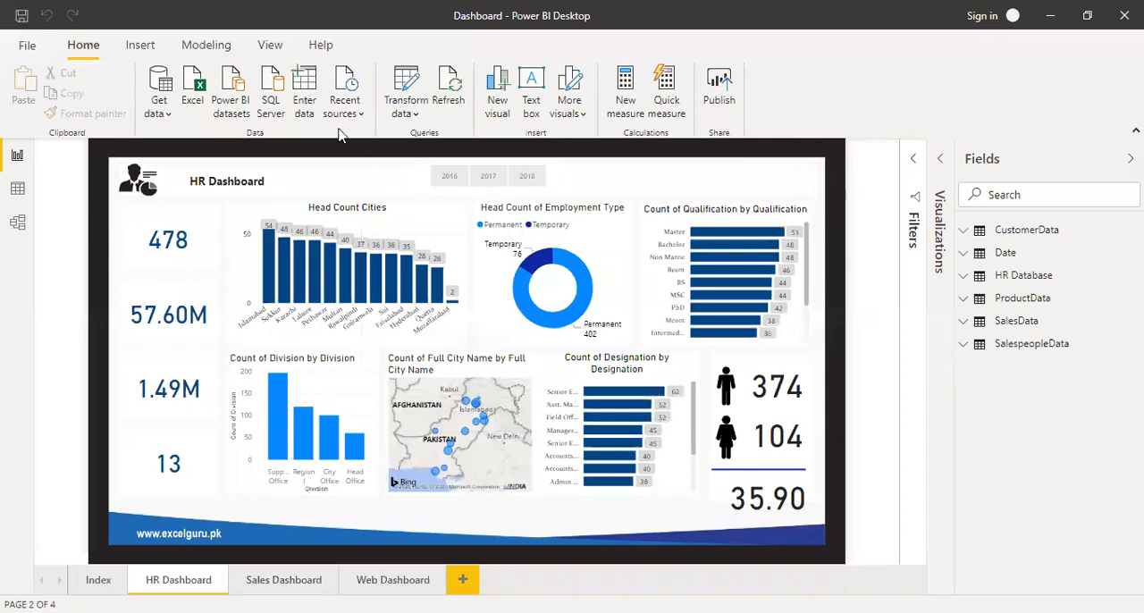
In Power Query Editor, repoint the HR Database query's Source step to the HR Database workbook in the IPD - Power BI\Excel Files folder.
{"action": "left_click", "coordinate": [410, 82]}
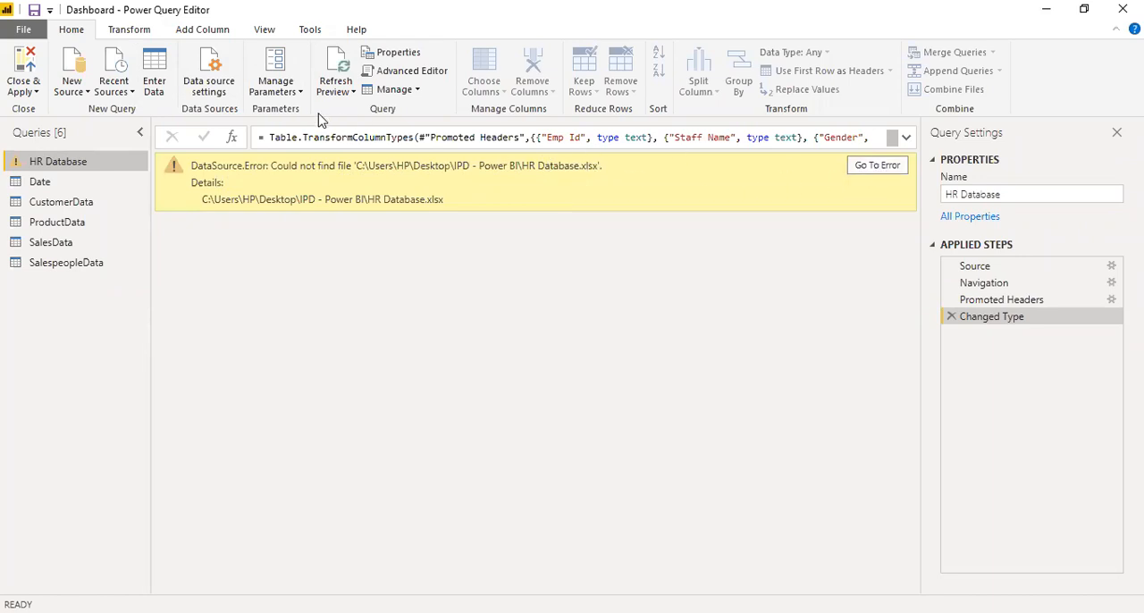
{"action": "left_click", "coordinate": [981, 268]}
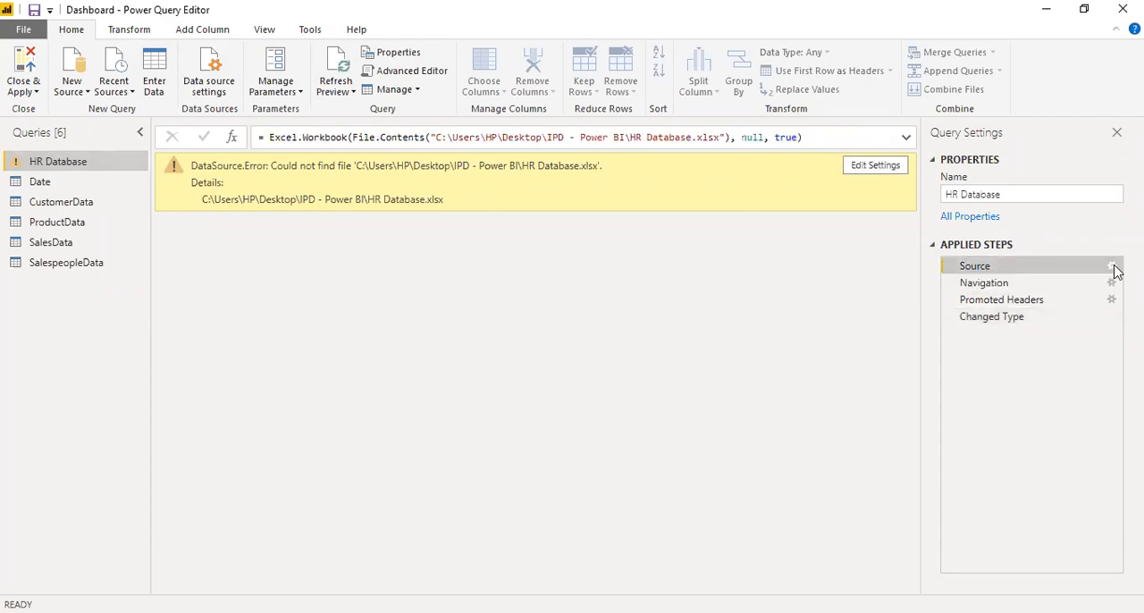
{"action": "left_click", "coordinate": [1113, 268]}
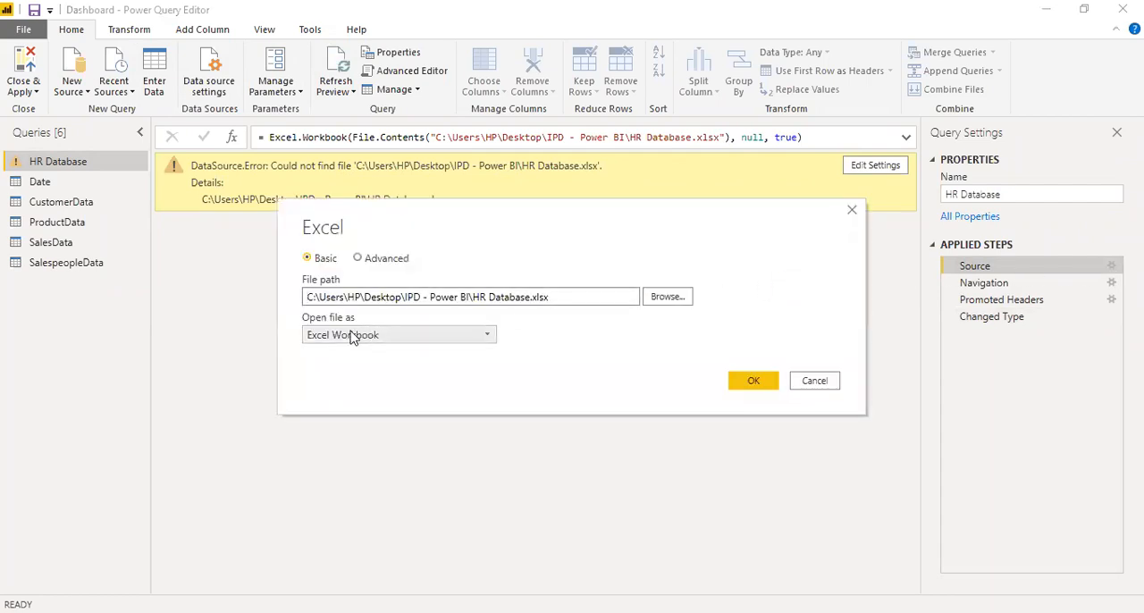
{"action": "left_click", "coordinate": [679, 298]}
{"action": "left_click", "coordinate": [197, 153]}
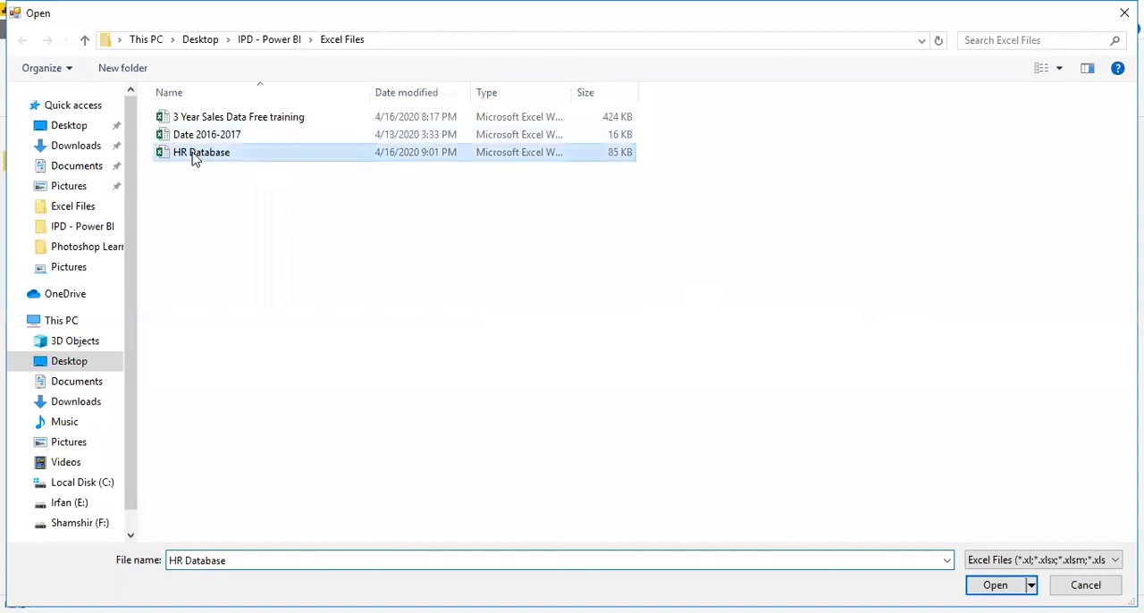
{"action": "left_click", "coordinate": [997, 586]}
{"action": "left_click", "coordinate": [756, 382]}
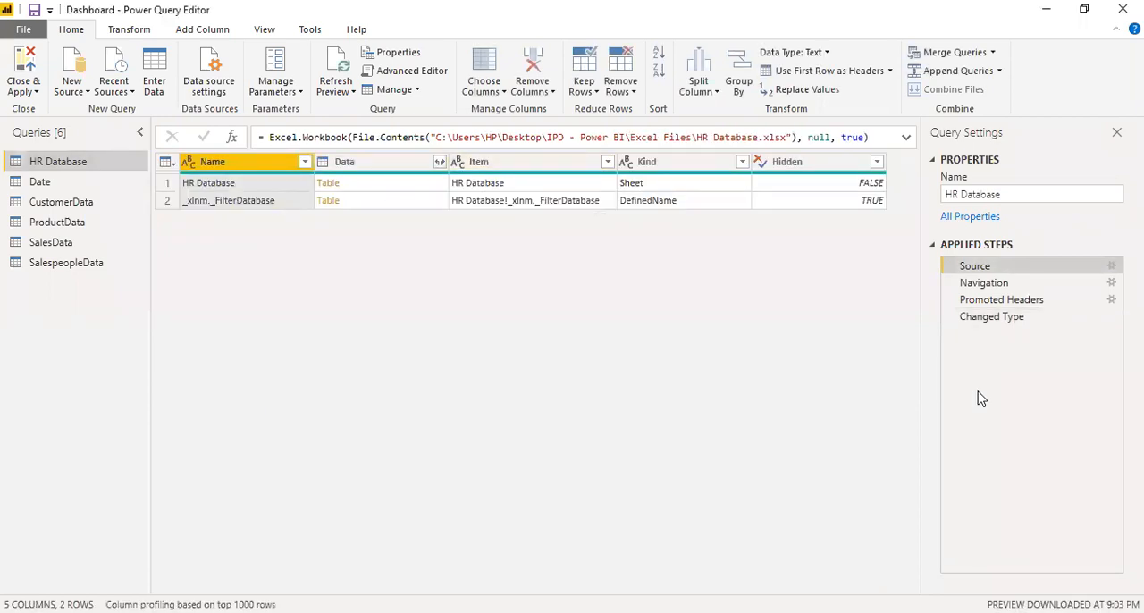
Refresh the HR Database query's preview at its Changed Type step and apply the query changes to the report.
{"action": "left_click", "coordinate": [965, 318]}
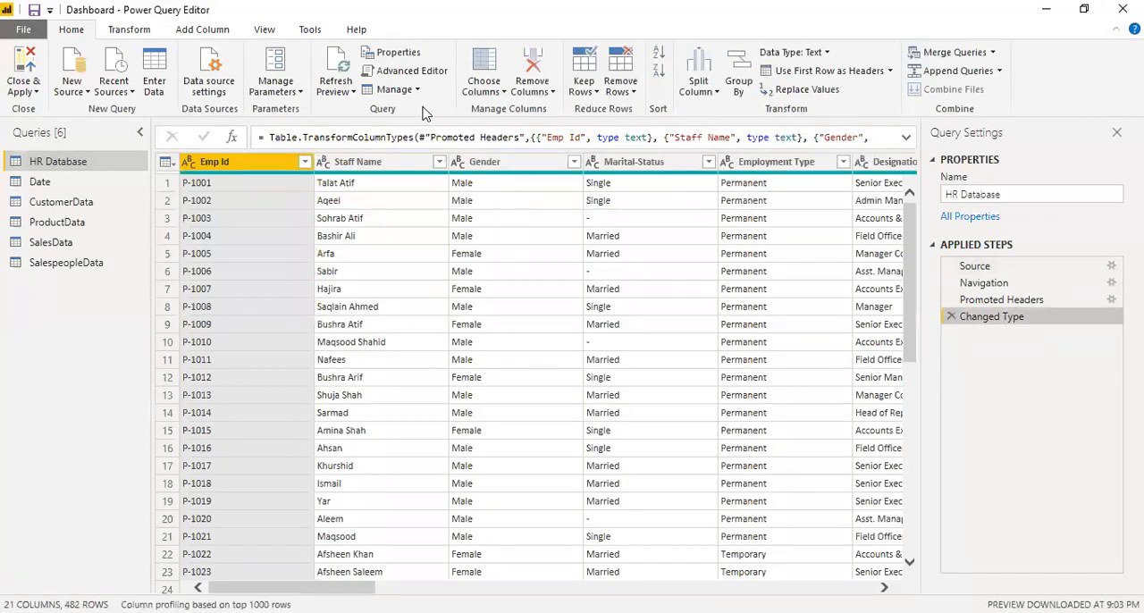
{"action": "left_click", "coordinate": [335, 70]}
{"action": "left_click", "coordinate": [32, 69]}
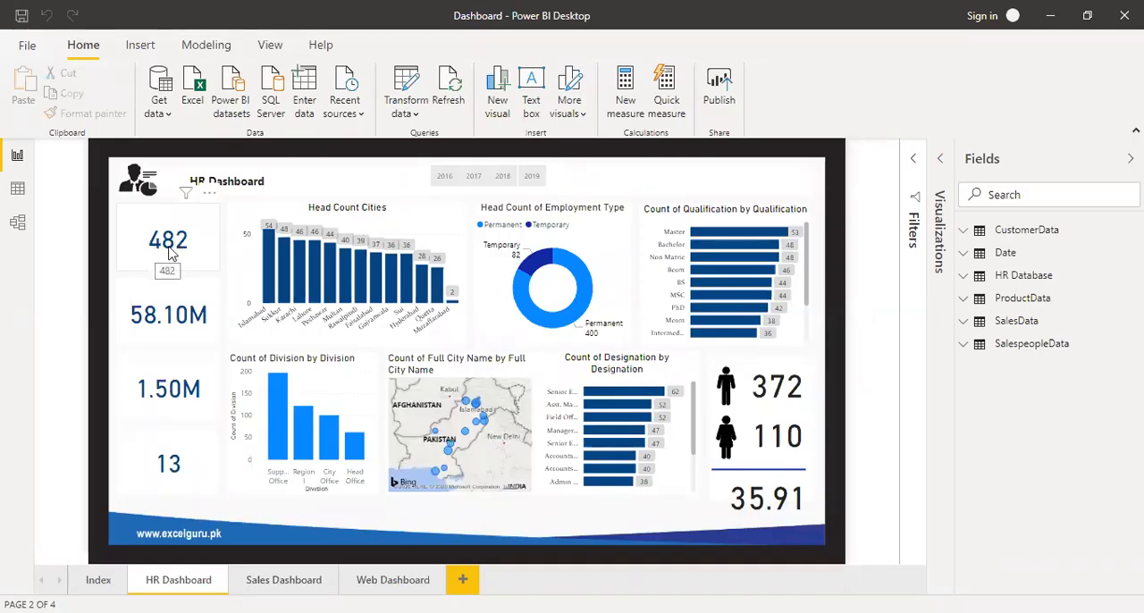
Filter the HR Dashboard to 2019 with the year slicer and deselect the slicer visual.
{"action": "mouse_move", "coordinate": [539, 266]}
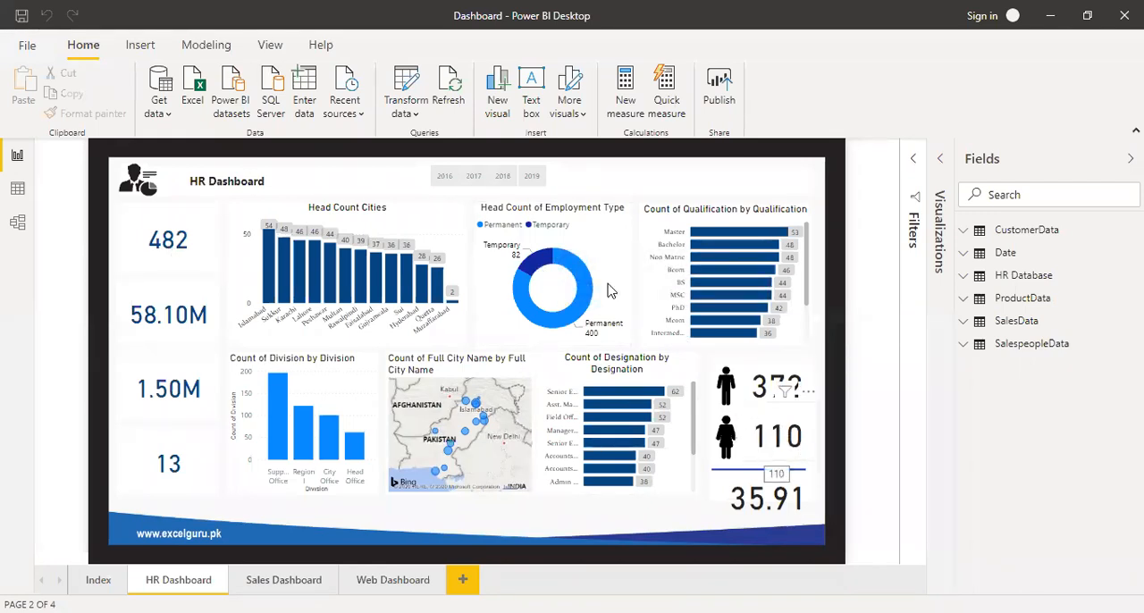
{"action": "left_click", "coordinate": [534, 177]}
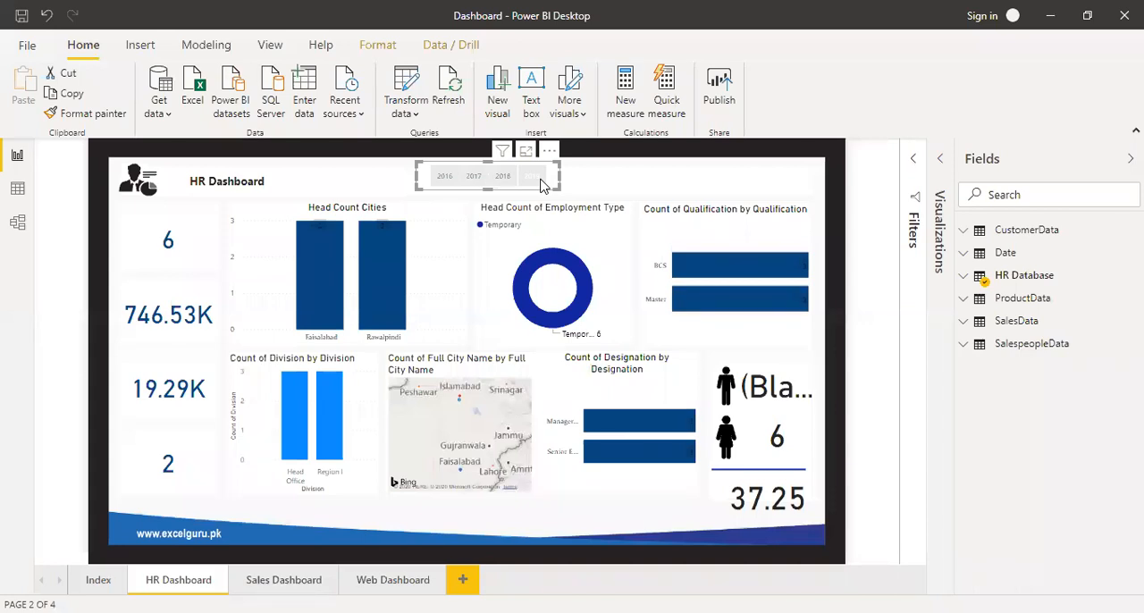
{"action": "left_click", "coordinate": [541, 178]}
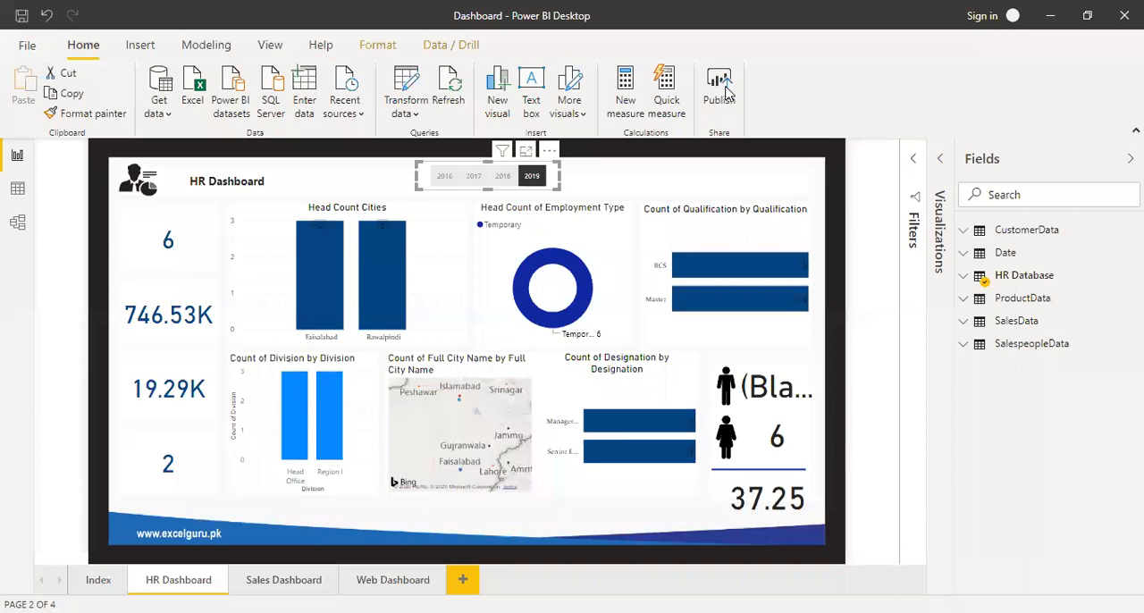
{"action": "left_click", "coordinate": [827, 231]}
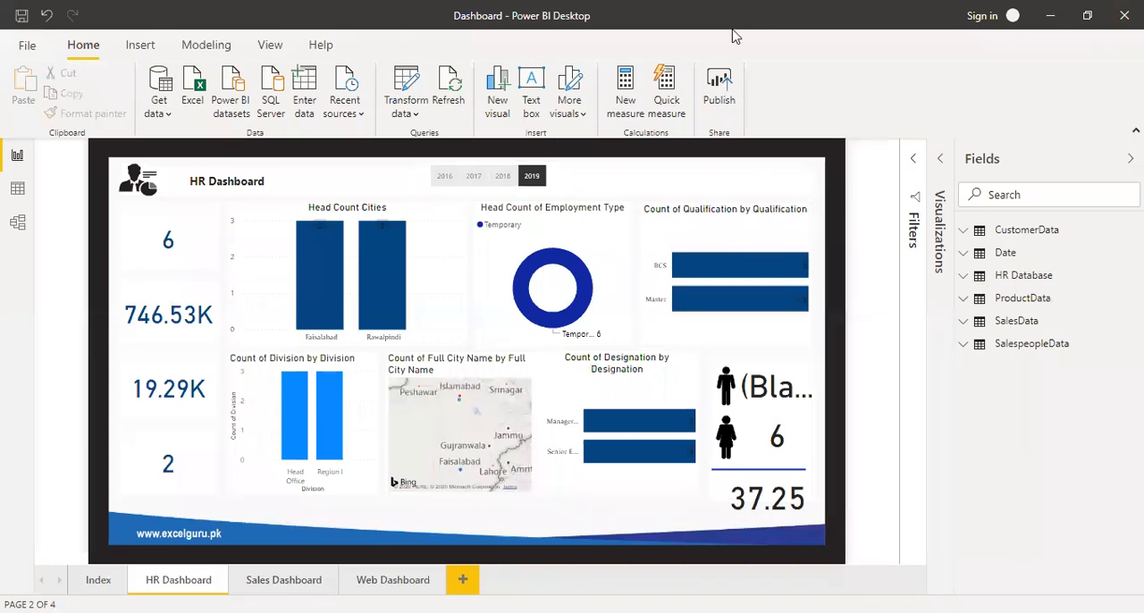